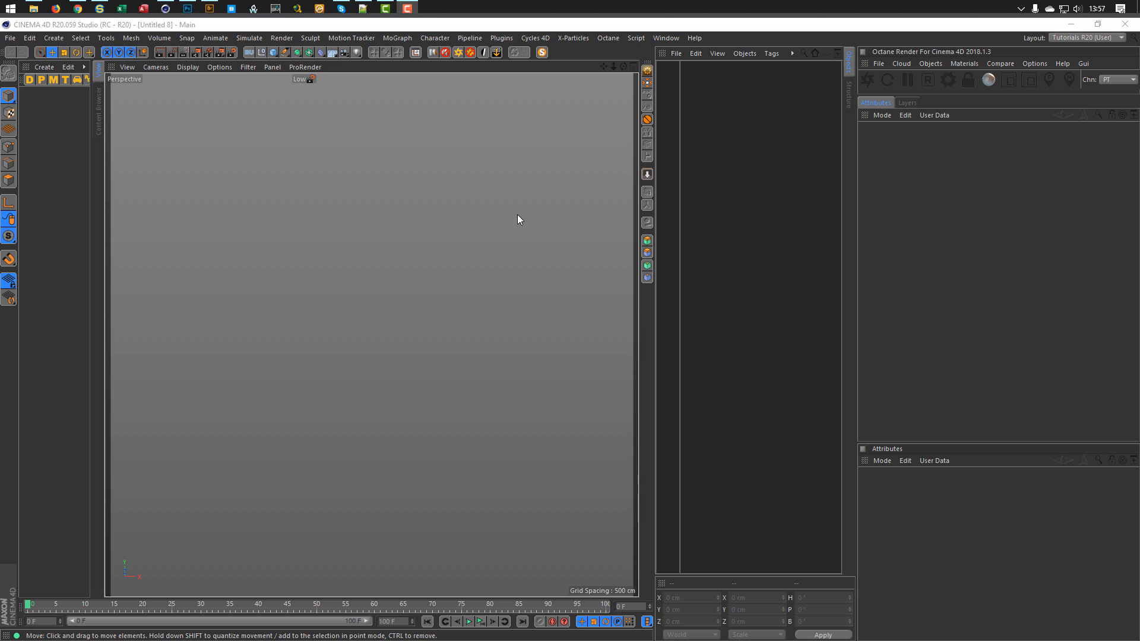
# Switch to the browser and examine the curled wooden-slat letters in the Just type it project on Behance.
pyautogui.click(78, 8)
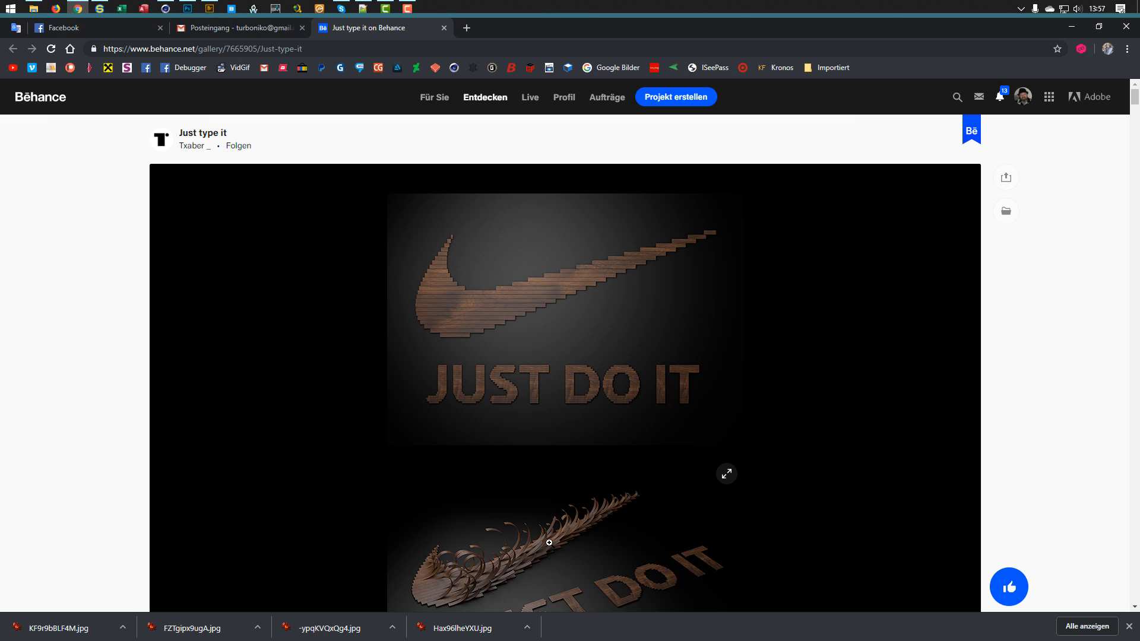
pyautogui.scroll(-2, 562, 529)
pyautogui.scroll(2, 485, 466)
pyautogui.moveTo(1134, 104); pyautogui.dragTo(1095, 274)
pyautogui.scroll(-12, 1095, 275)
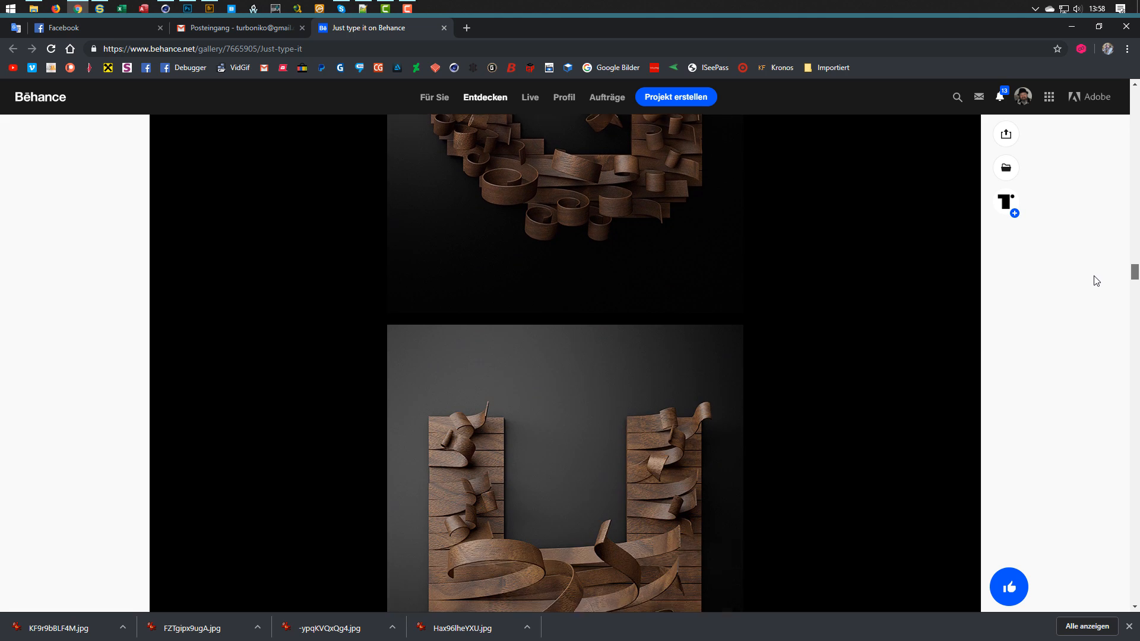
pyautogui.scroll(-13, 1099, 298)
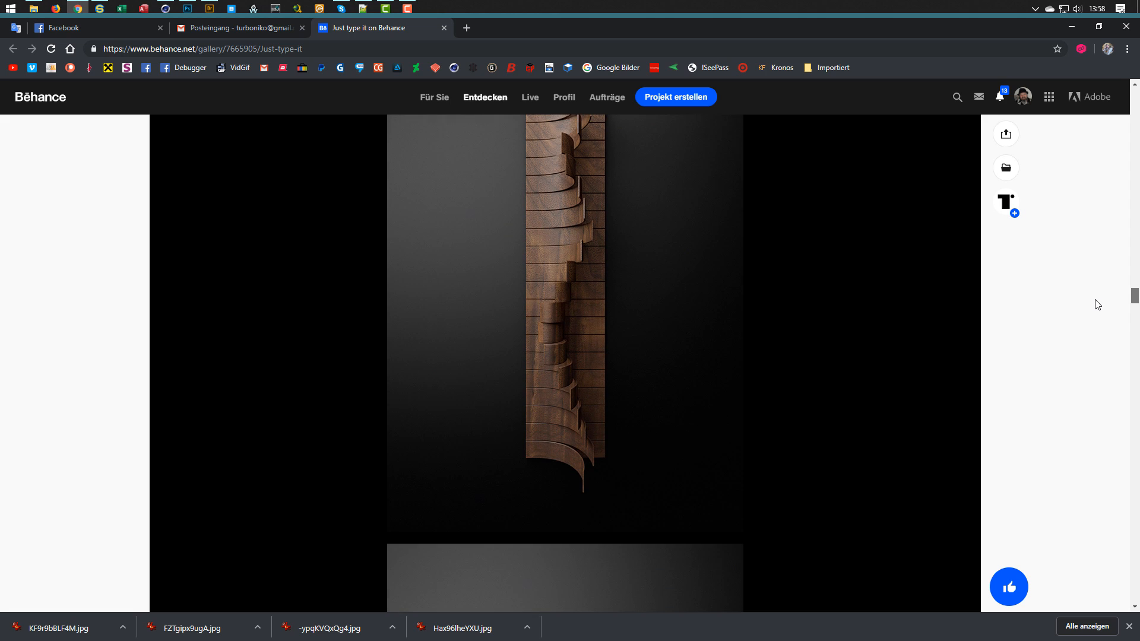
pyautogui.scroll(-12, 1100, 322)
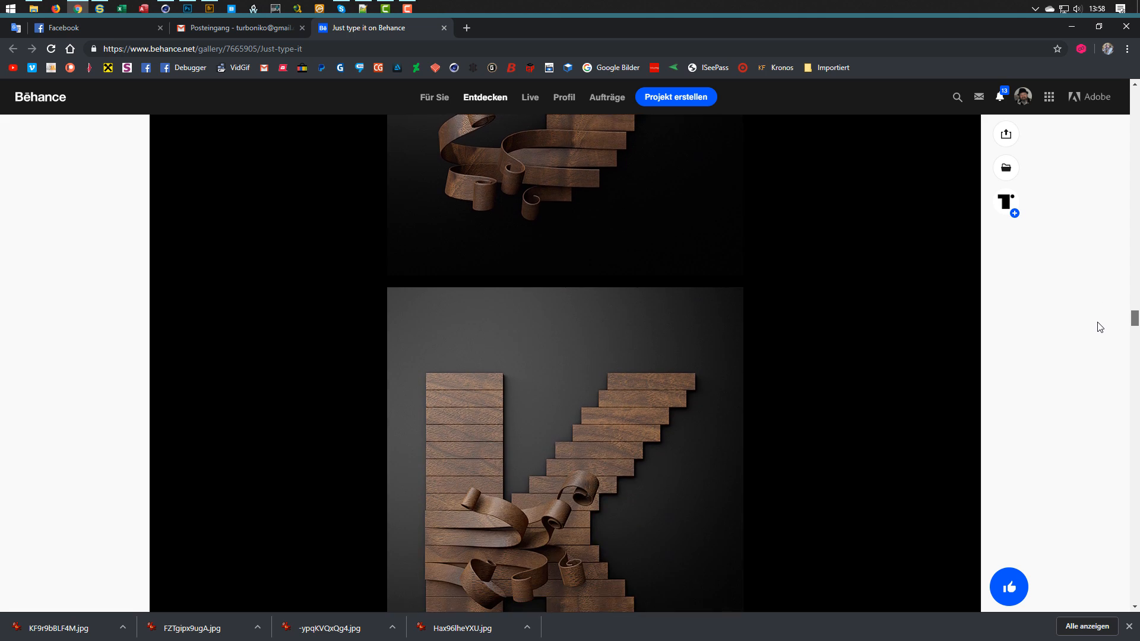
pyautogui.scroll(-13, 1095, 356)
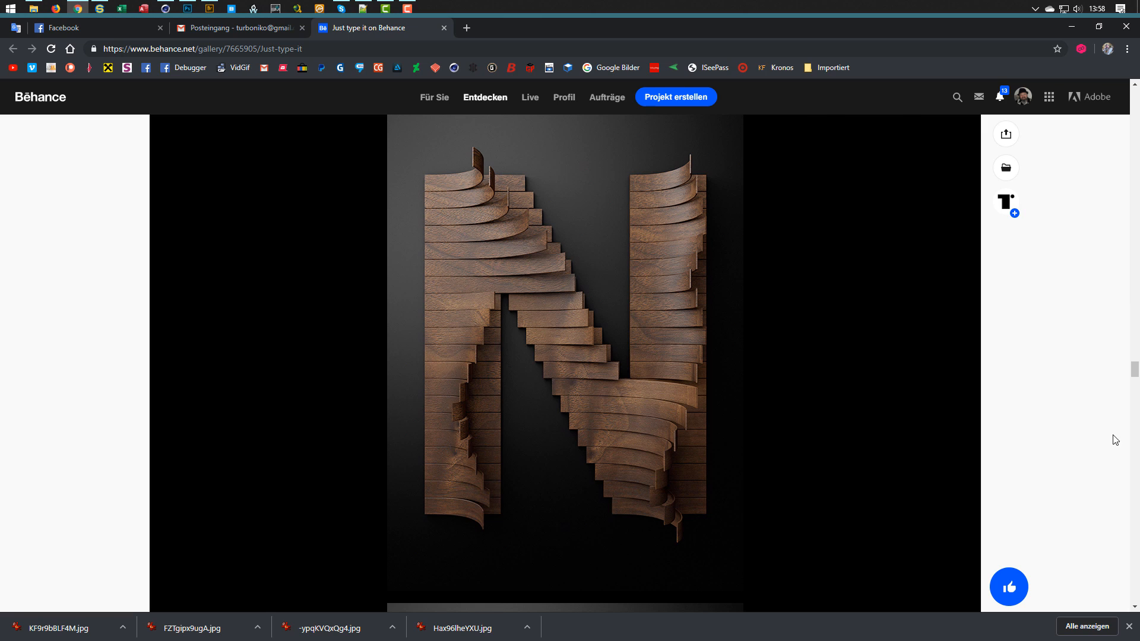
pyautogui.click(1135, 386)
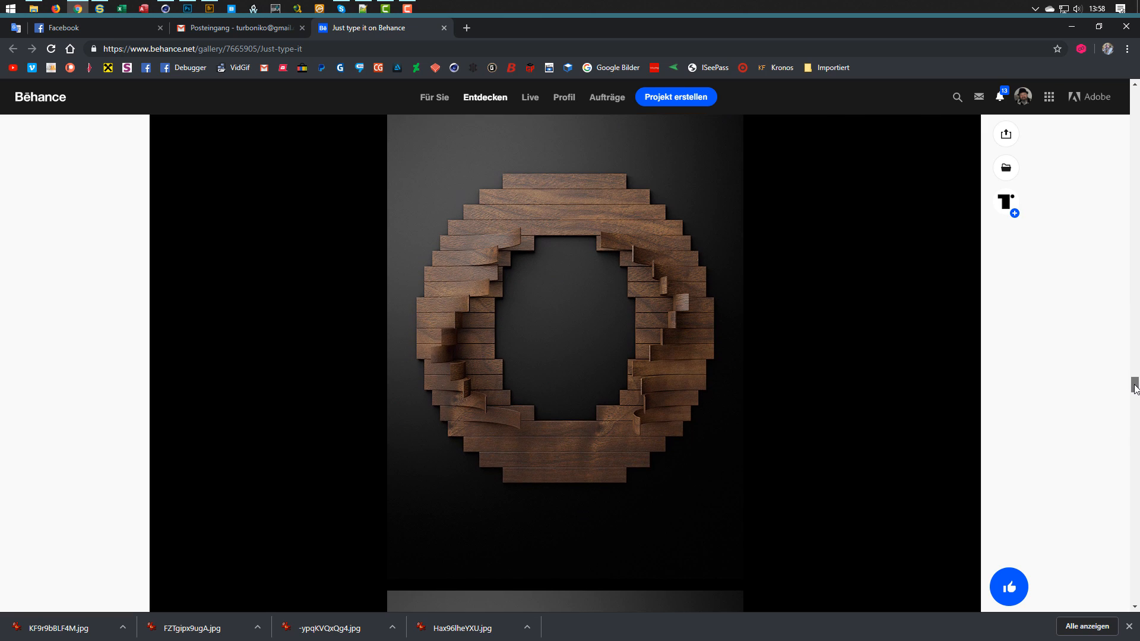
pyautogui.moveTo(1134, 386); pyautogui.dragTo(1123, 420)
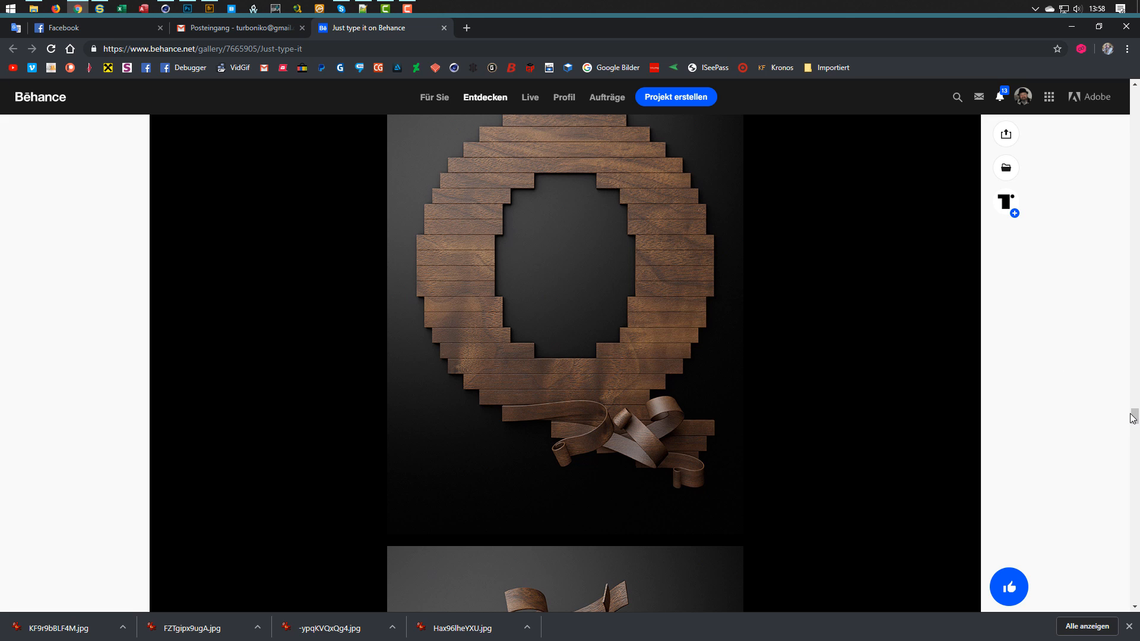
pyautogui.moveTo(1133, 418); pyautogui.dragTo(1106, 579)
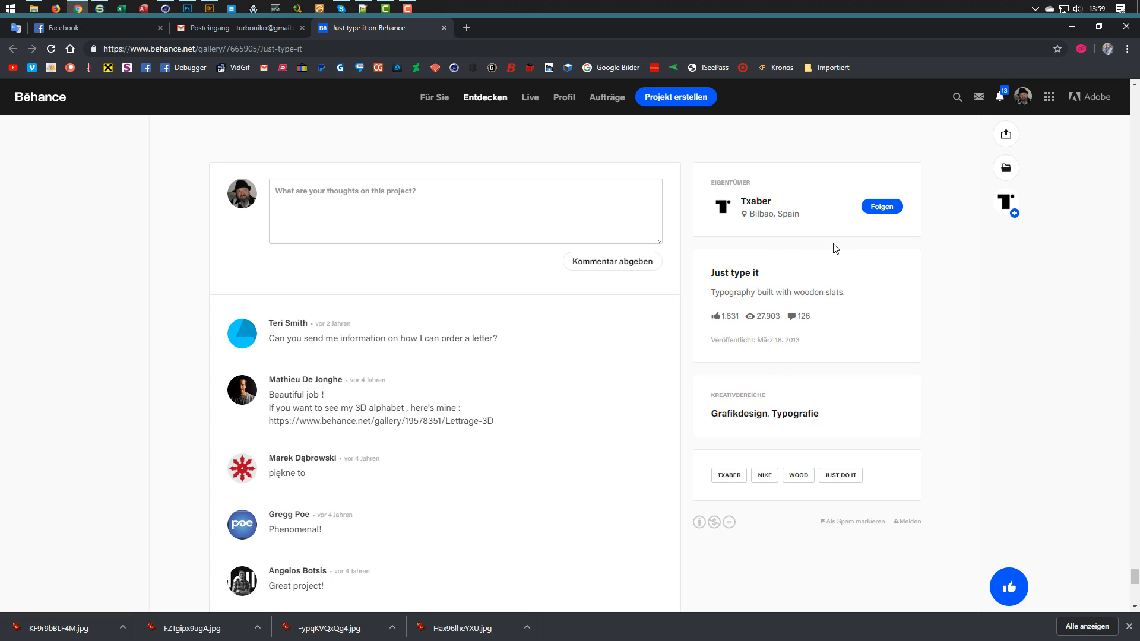
# Read through the project's comments, load further ones, and return to the wooden letter N image.
pyautogui.scroll(-2, 867, 327)
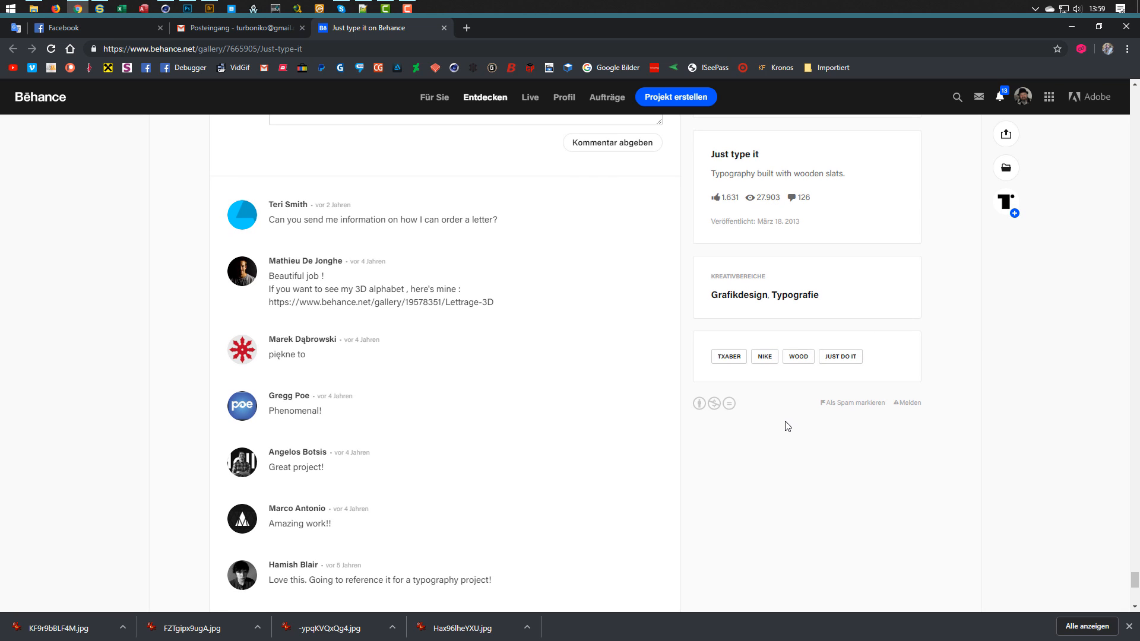
pyautogui.scroll(-3, 788, 427)
pyautogui.scroll(-3, 787, 426)
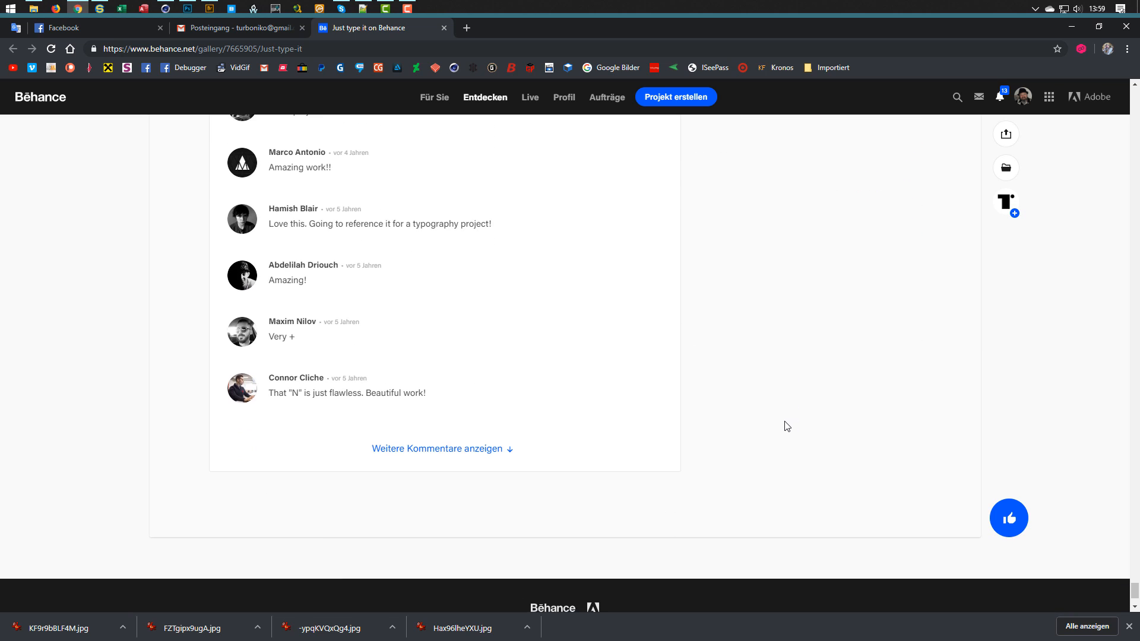
pyautogui.scroll(1, 787, 426)
pyautogui.scroll(1, 788, 426)
pyautogui.scroll(-1, 712, 452)
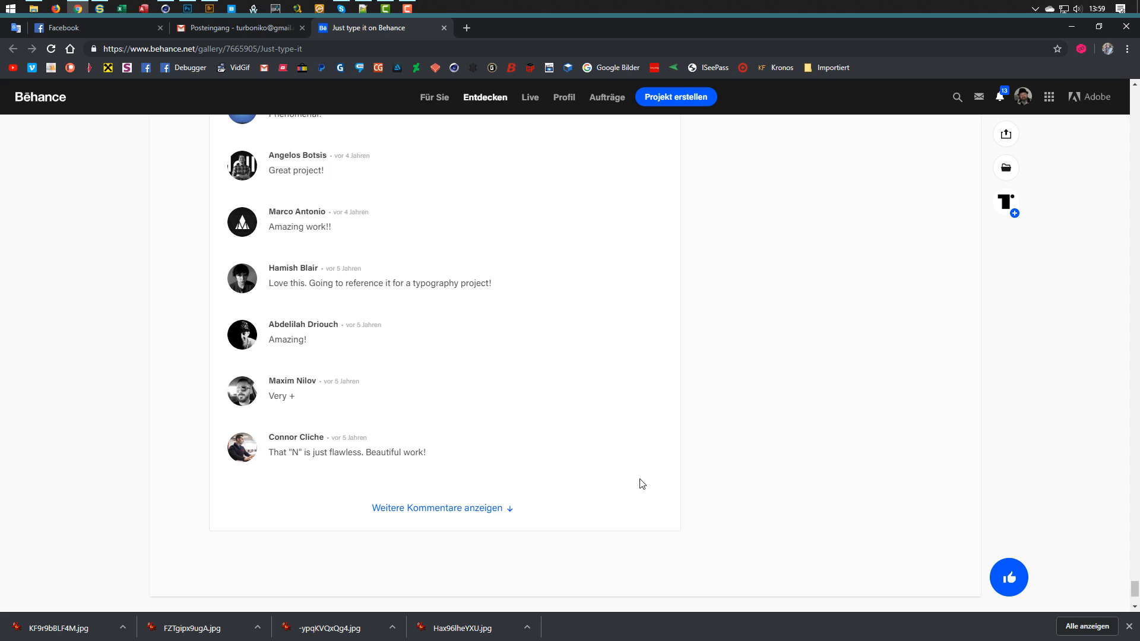
pyautogui.click(476, 518)
pyautogui.scroll(-5, 716, 510)
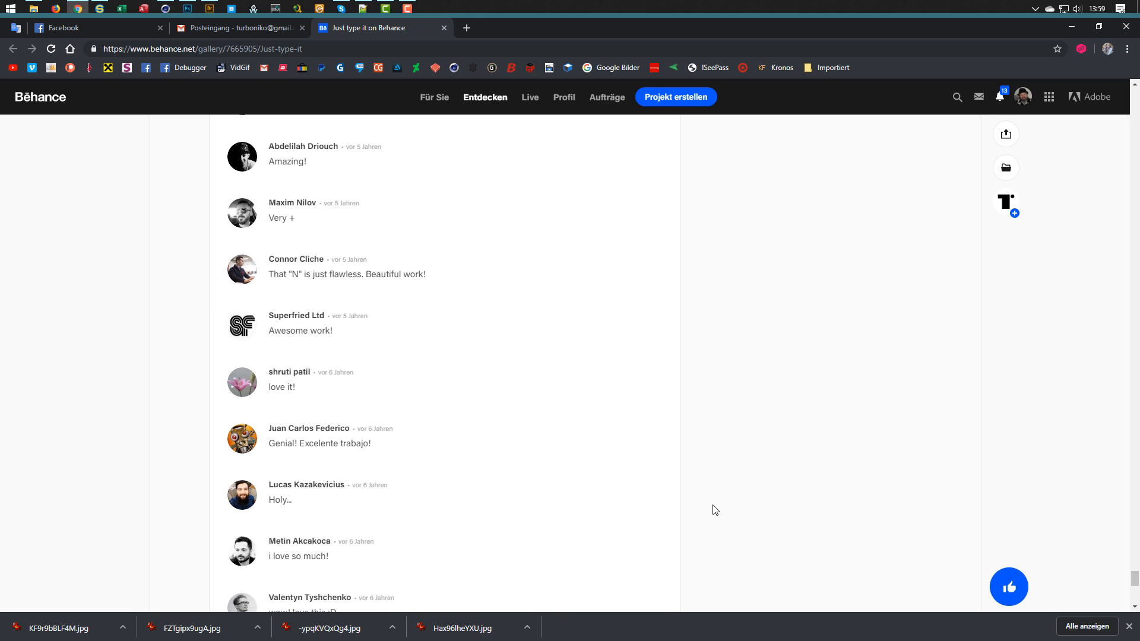
pyautogui.scroll(2, 713, 508)
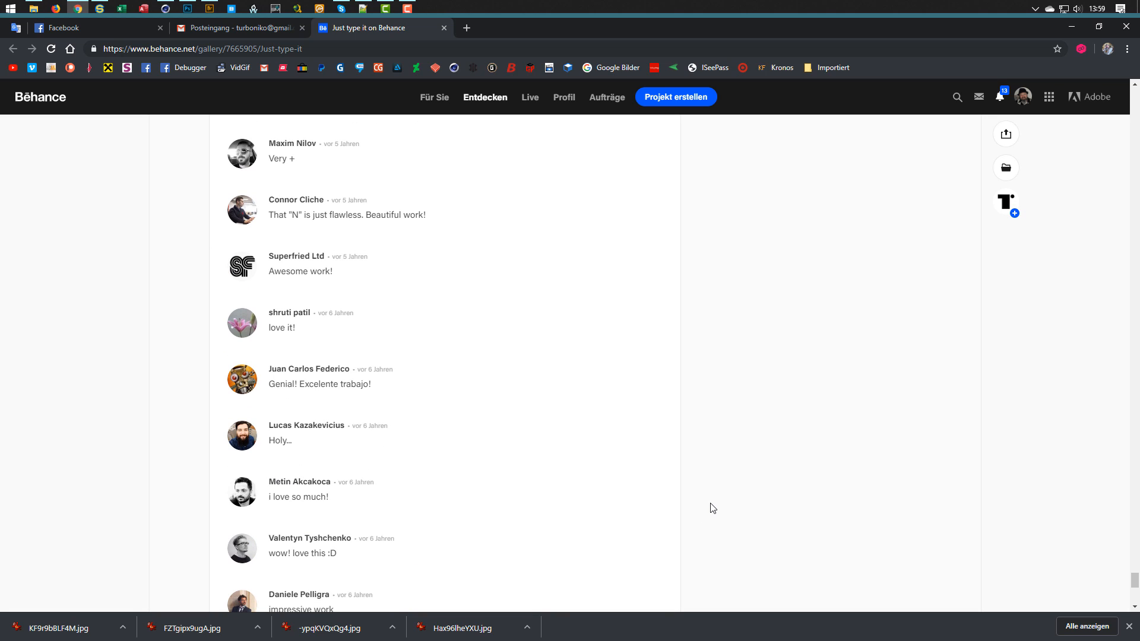
pyautogui.scroll(-7, 713, 509)
pyautogui.scroll(3, 713, 507)
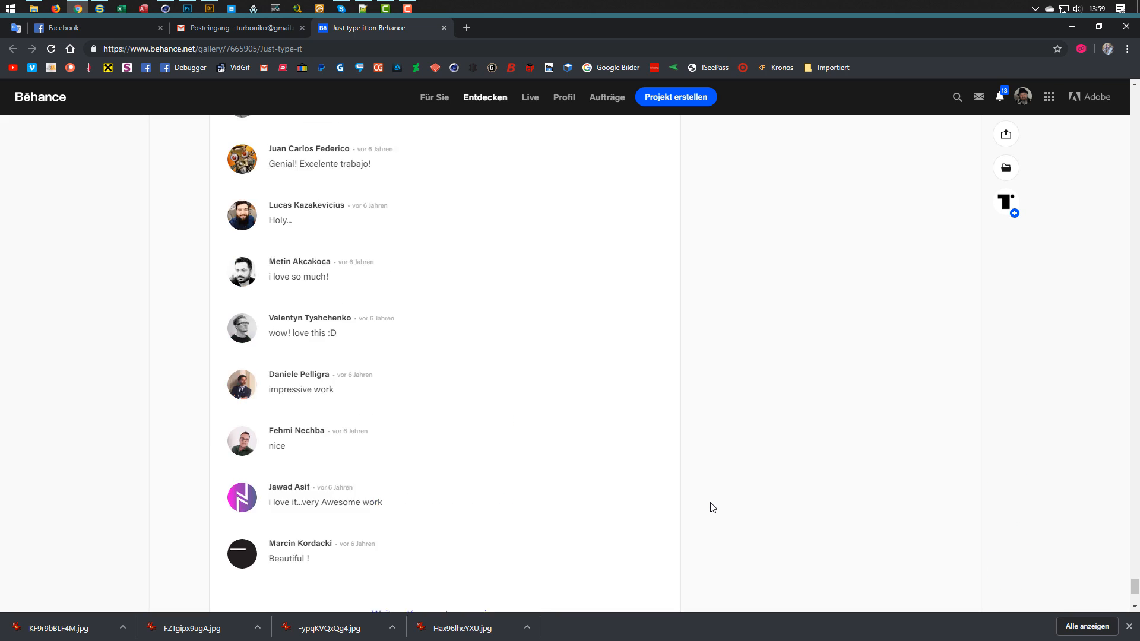
pyautogui.scroll(4, 712, 508)
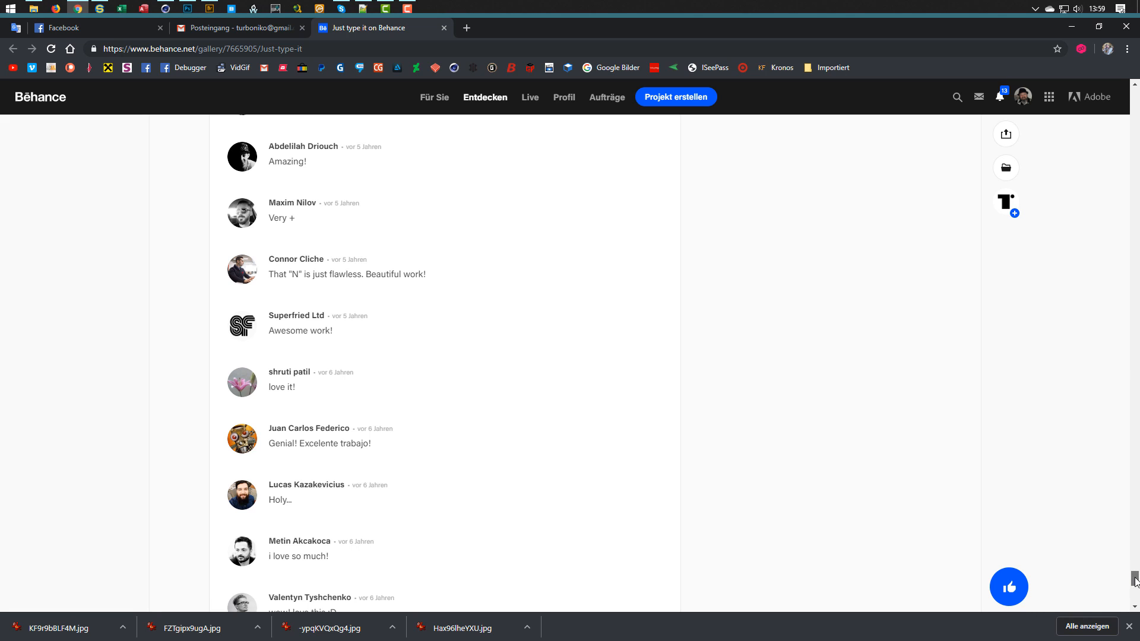
pyautogui.moveTo(1133, 579); pyautogui.dragTo(1086, 359)
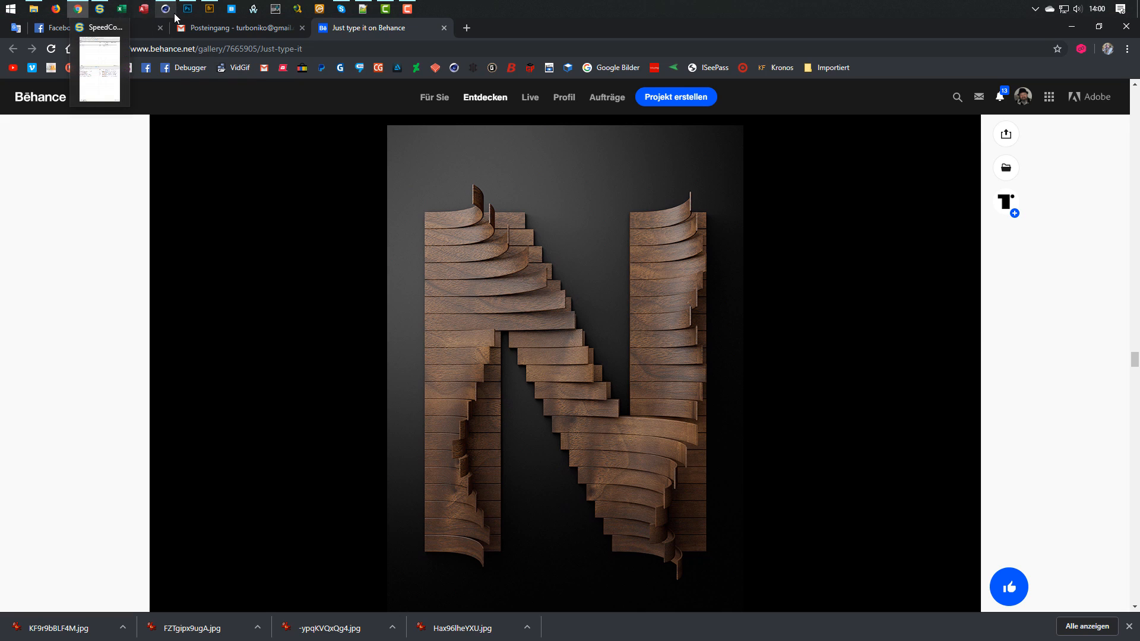
# Switch to Cinema 4D and add a MoText object with the text N.
pyautogui.click(168, 56)
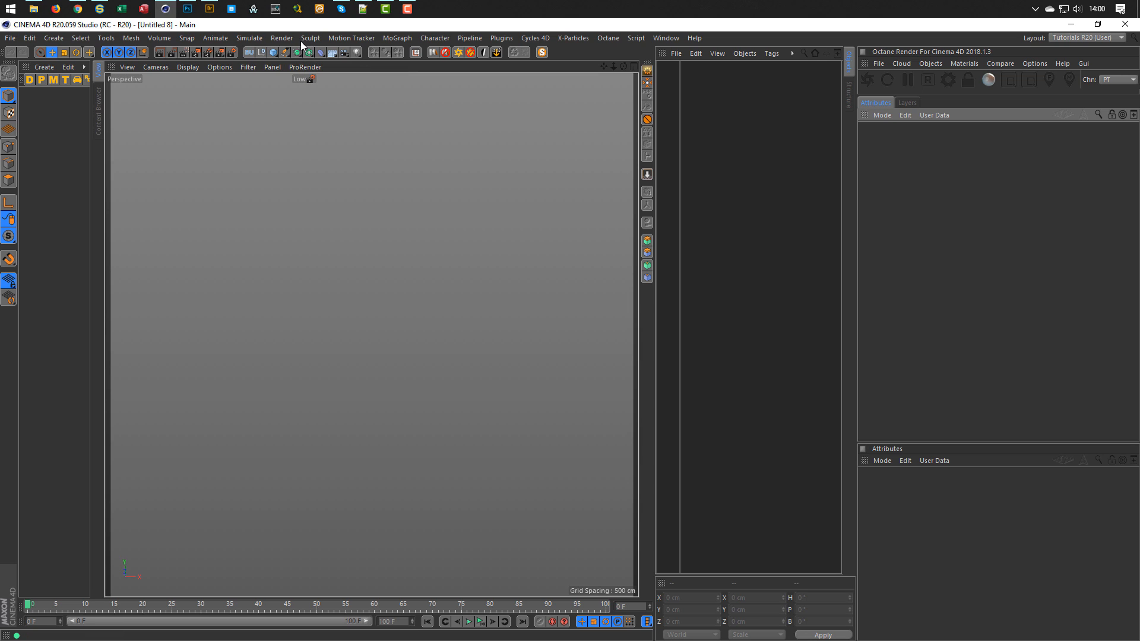
pyautogui.click(397, 38)
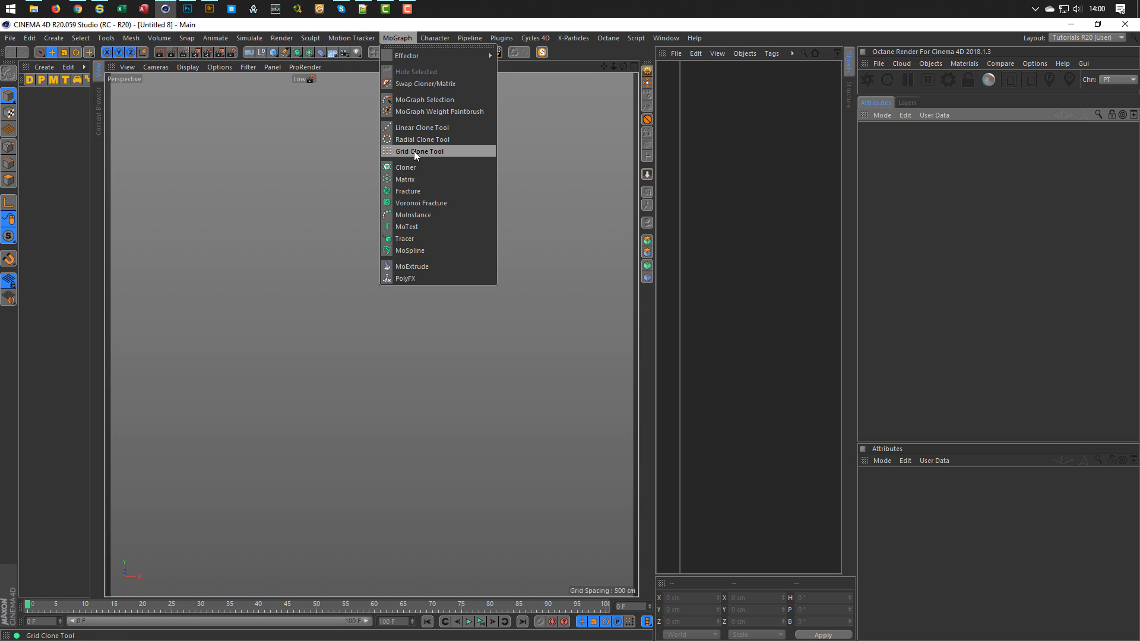
pyautogui.click(418, 227)
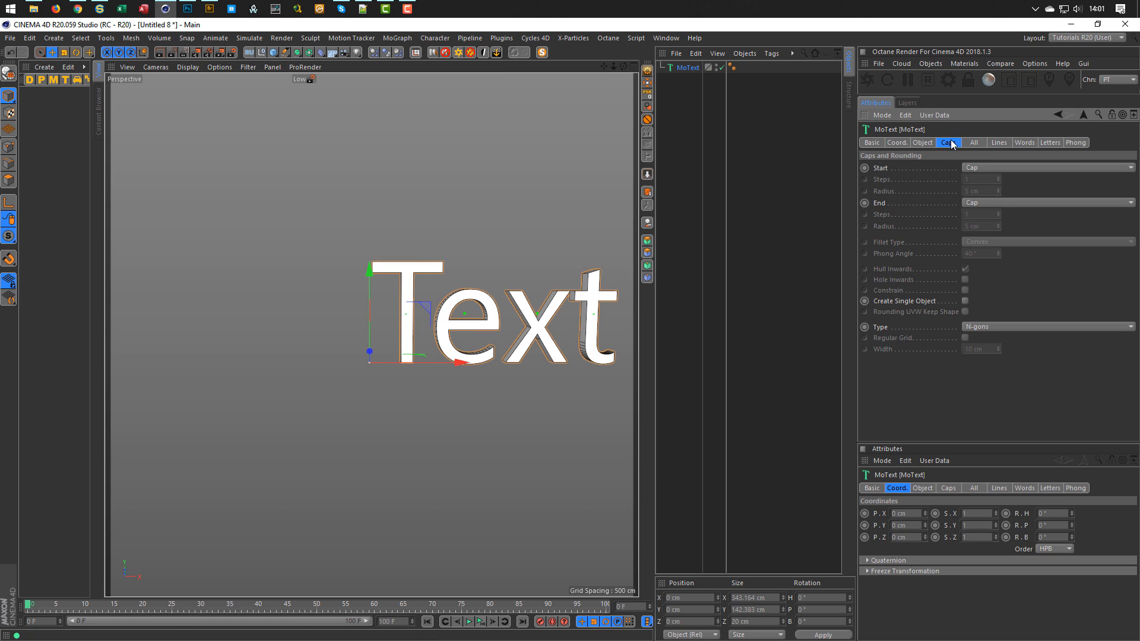
pyautogui.click(923, 144)
pyautogui.click(932, 196)
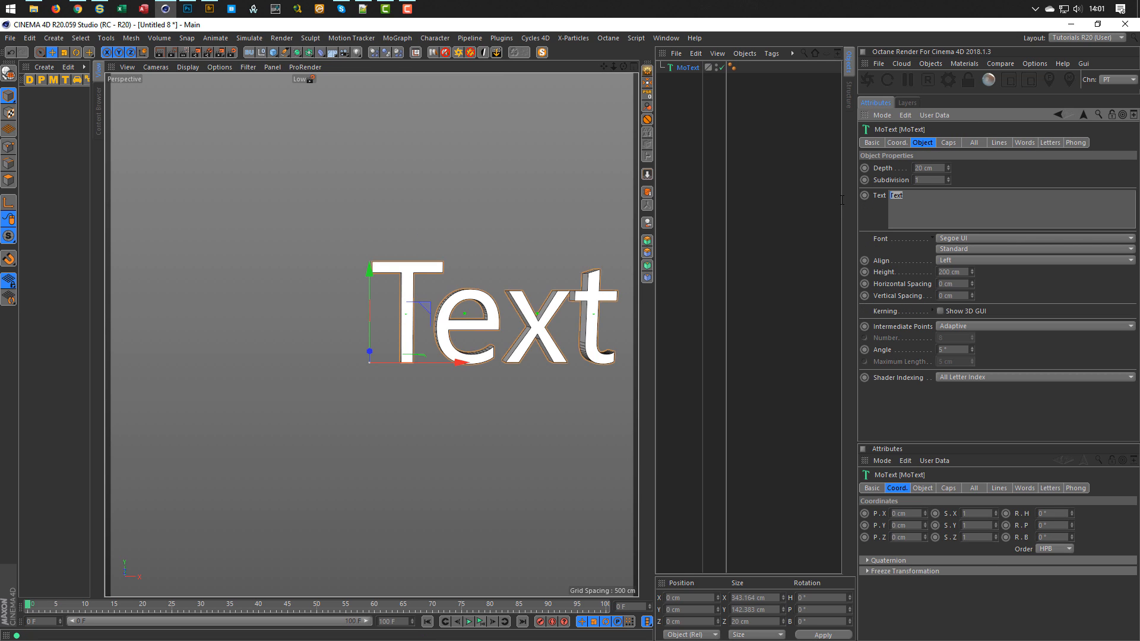
pyautogui.write('N')
# Set the MoText's alignment to Middle and its font to Arial Black.
pyautogui.click(969, 259)
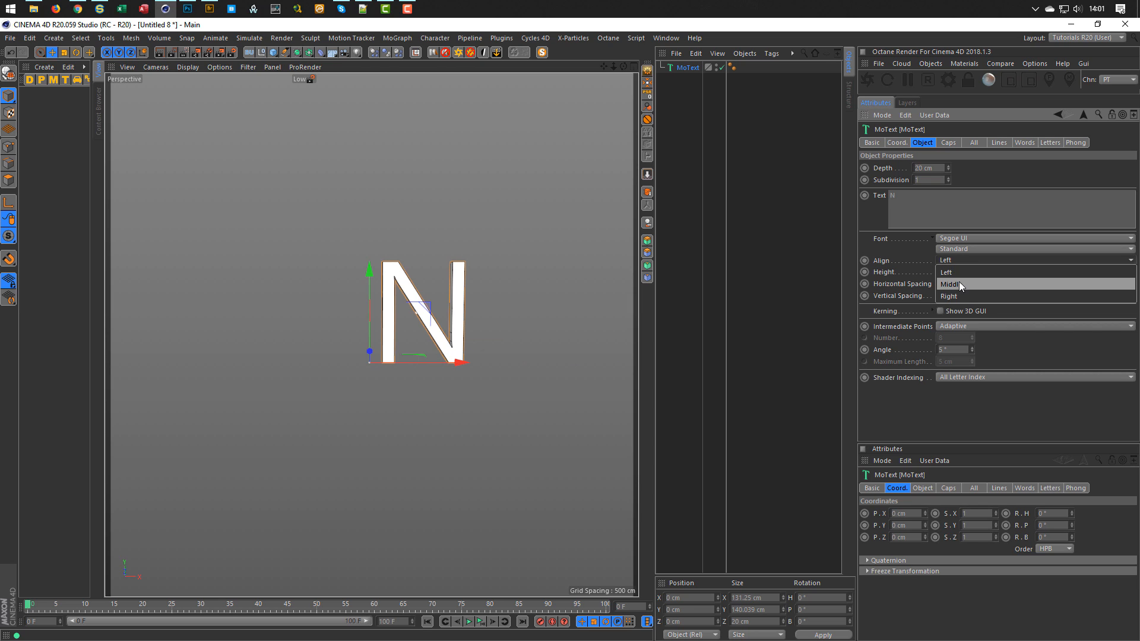
pyautogui.click(959, 282)
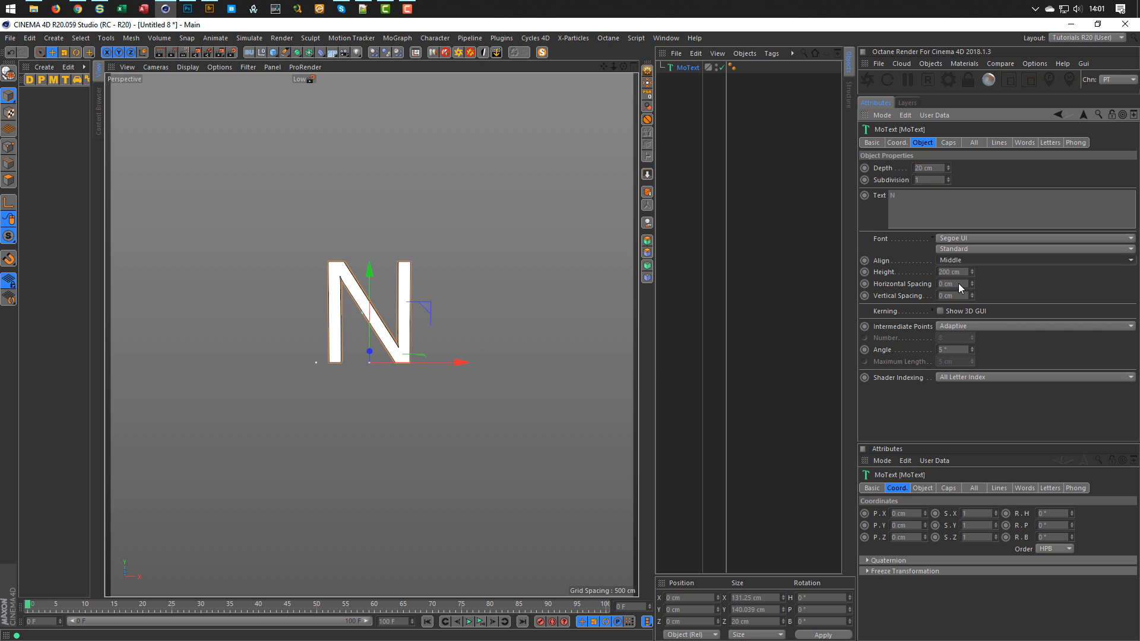
pyautogui.click(993, 237)
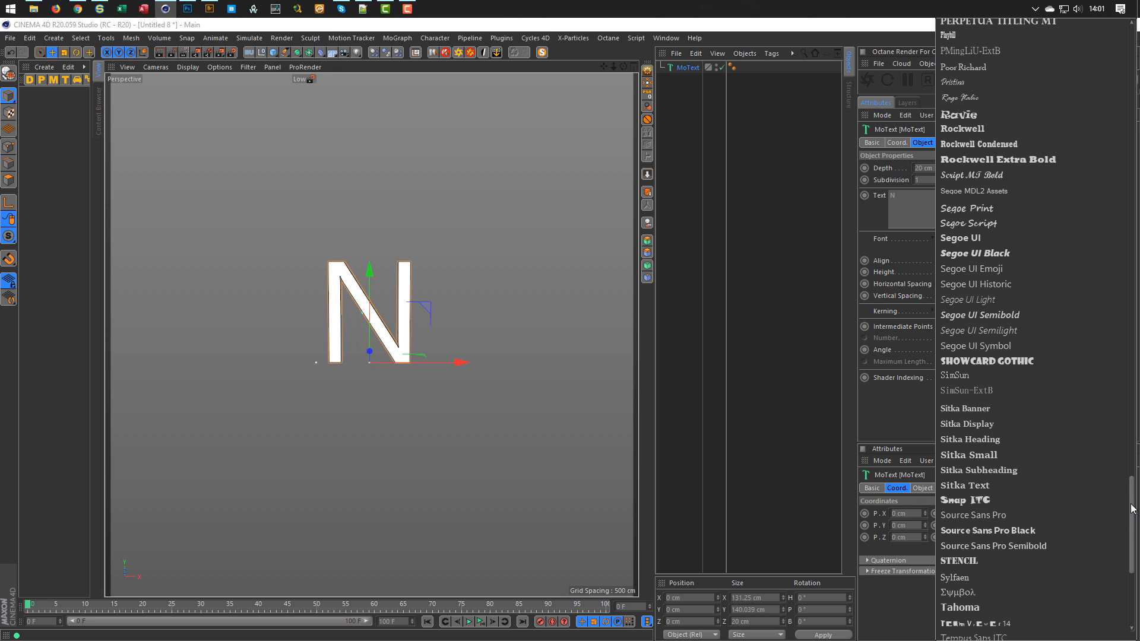
pyautogui.moveTo(1132, 509); pyautogui.dragTo(1133, 56)
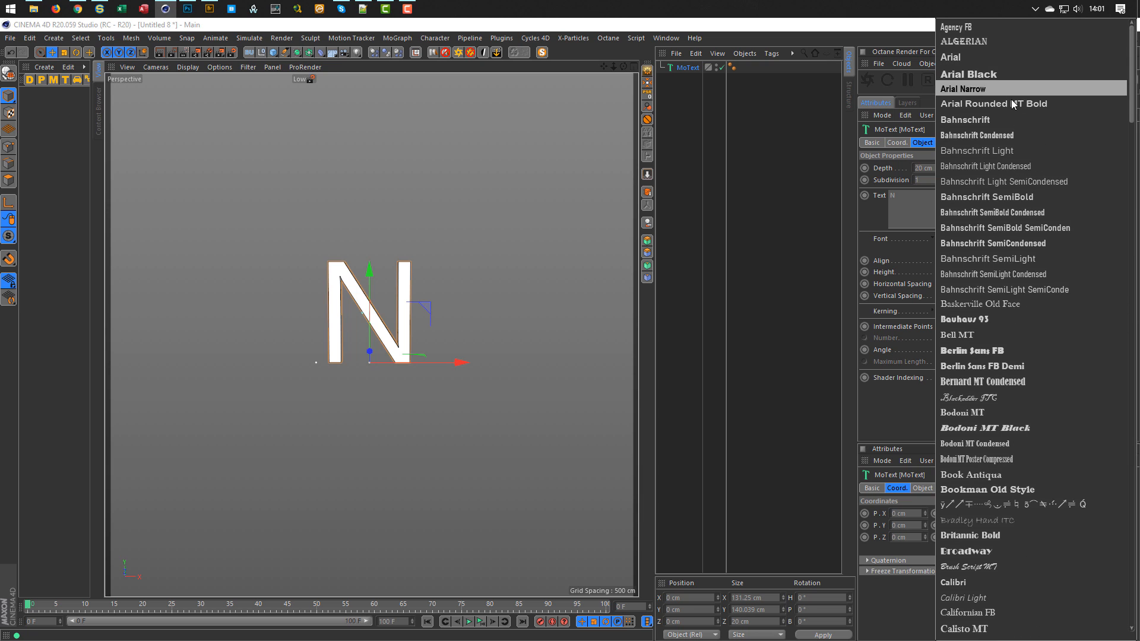
pyautogui.click(972, 75)
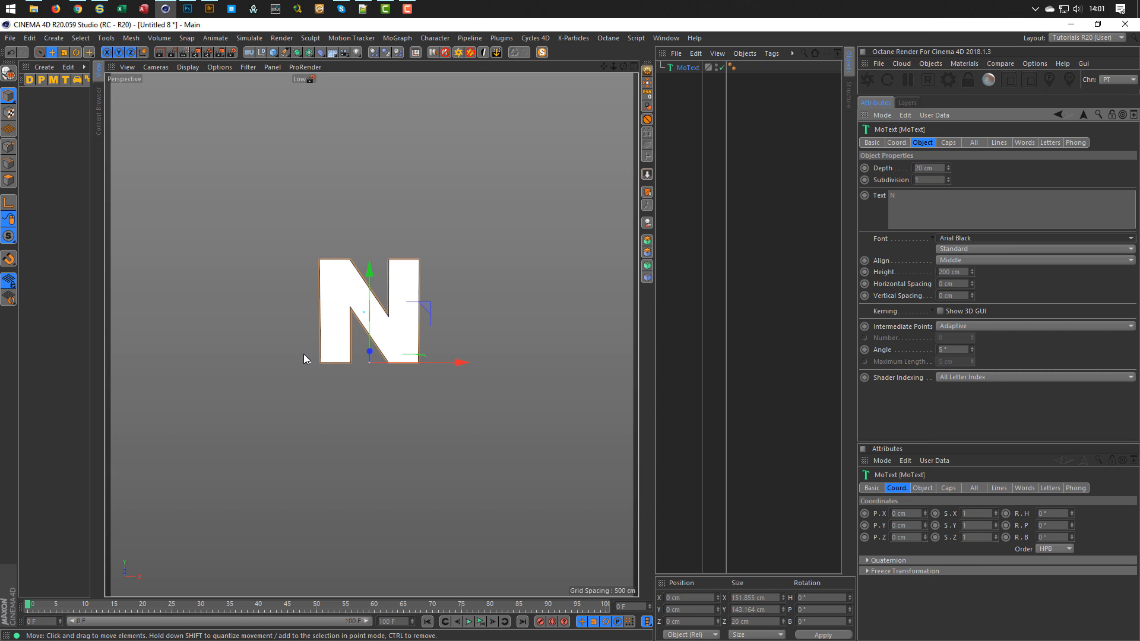
# Set the MoText's depth to 0 cm and enable Create Single Object for its caps.
pyautogui.keyDown('alt'); pyautogui.moveTo(380, 304); pyautogui.dragTo(432, 288, button='right'); pyautogui.keyUp('alt')
pyautogui.keyDown('alt'); pyautogui.moveTo(431, 287); pyautogui.dragTo(452, 333); pyautogui.keyUp('alt')
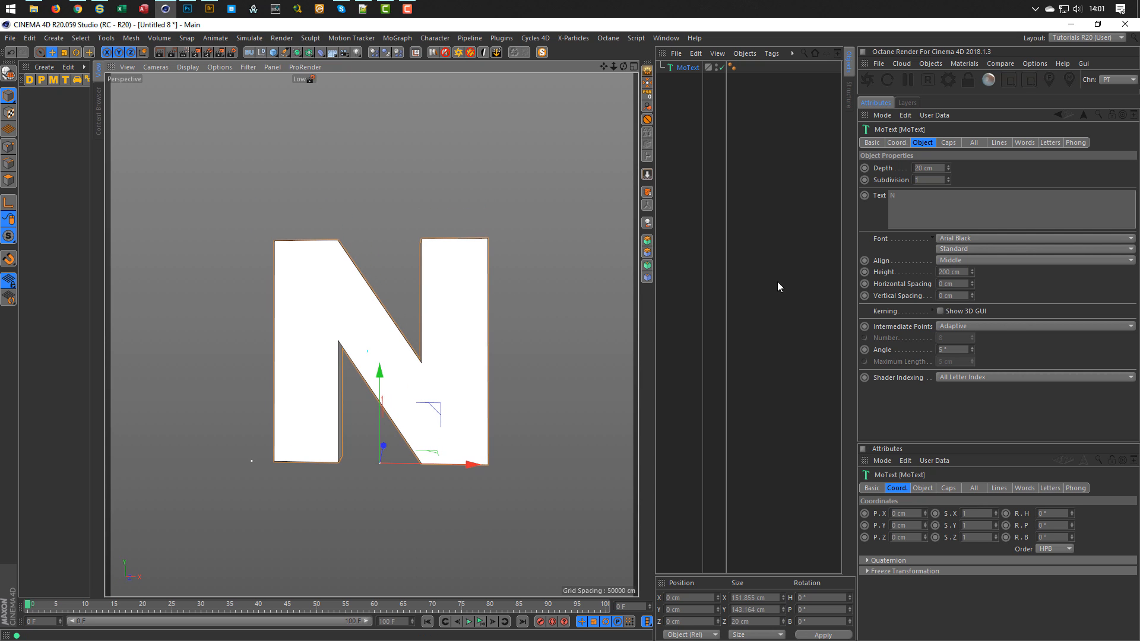
pyautogui.click(948, 142)
pyautogui.click(929, 142)
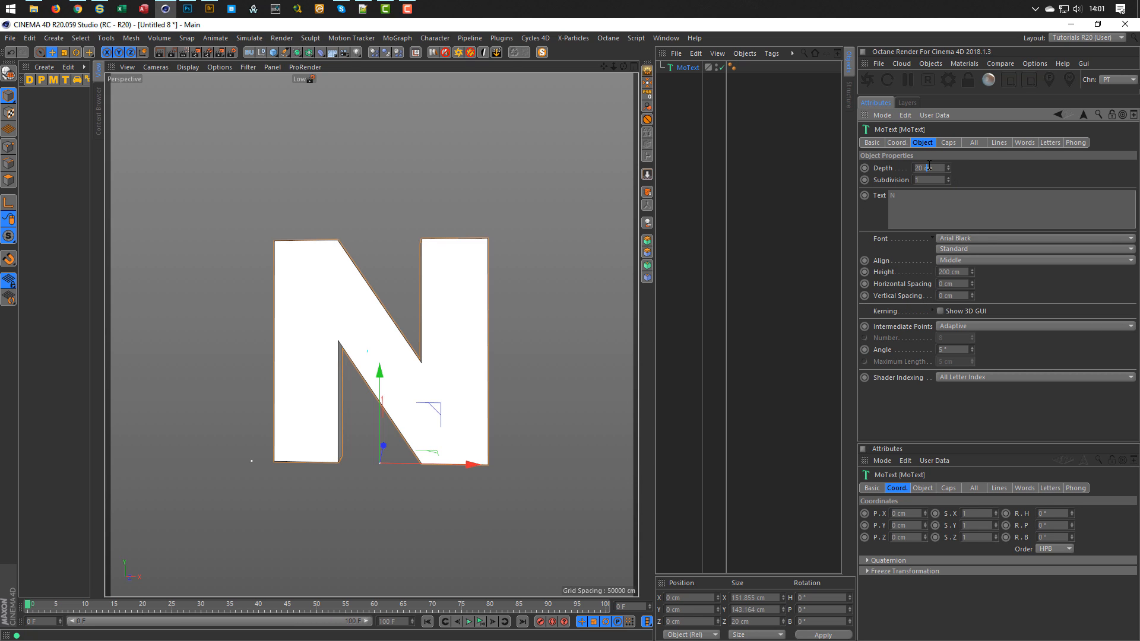
pyautogui.moveTo(929, 167); pyautogui.dragTo(818, 177)
pyautogui.write('0')
pyautogui.press('Return')
pyautogui.click(950, 143)
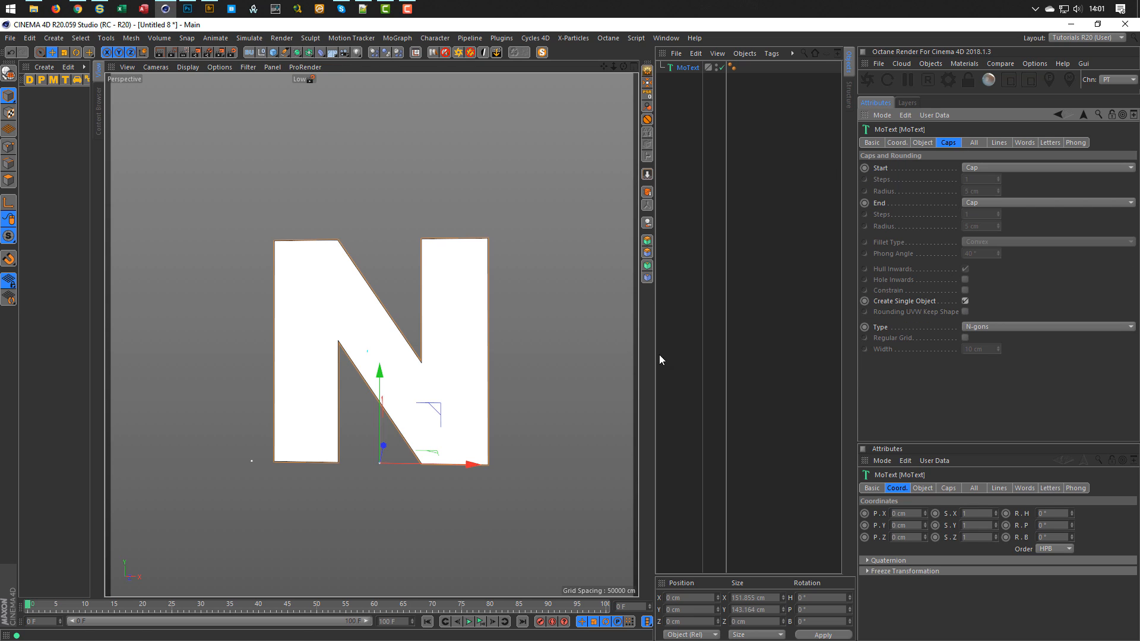
# Store a disabled copy of the MoText inside a hidden null named Backup, keeping the original outside it.
pyautogui.keyDown('alt'); pyautogui.moveTo(408, 303); pyautogui.dragTo(450, 289); pyautogui.keyUp('alt')
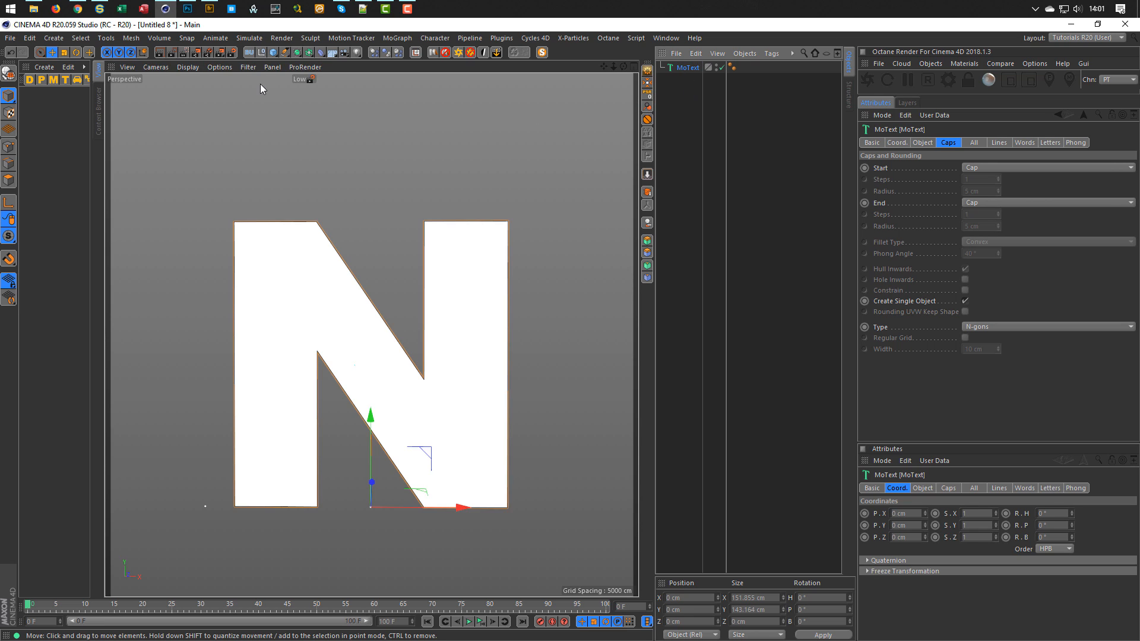
pyautogui.click(249, 52)
pyautogui.moveTo(676, 82)
pyautogui.keyDown('ctrl'); pyautogui.mouseDown()
pyautogui.moveTo(697, 71)
pyautogui.moveTo(689, 68)
pyautogui.mouseUp(); pyautogui.keyUp('ctrl')
pyautogui.click(661, 67)
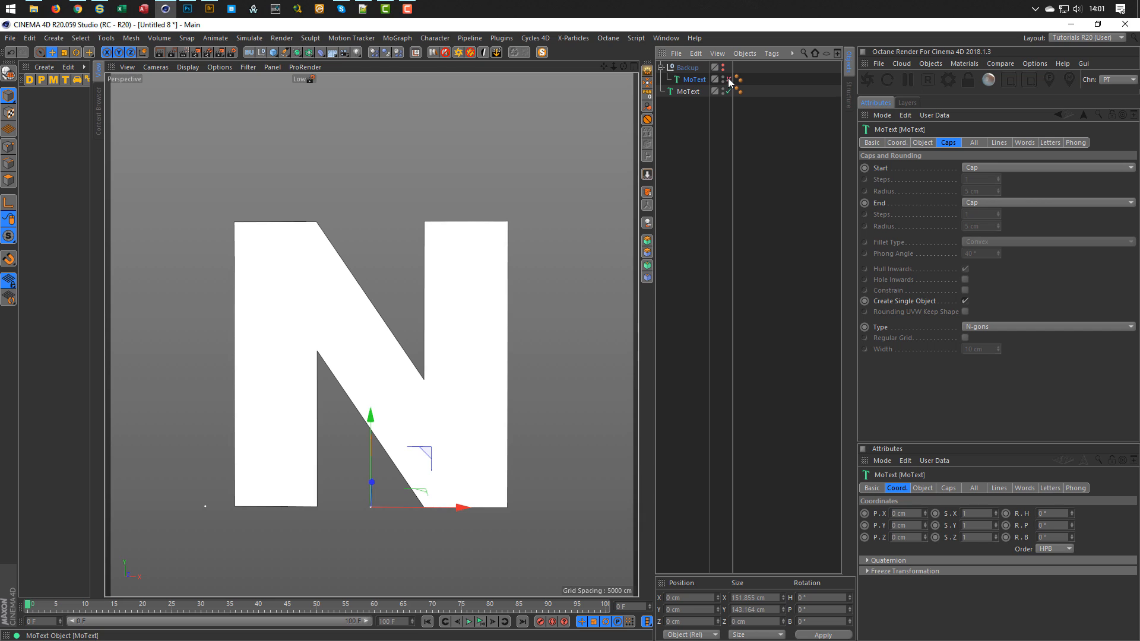
pyautogui.click(667, 88)
pyautogui.click(679, 80)
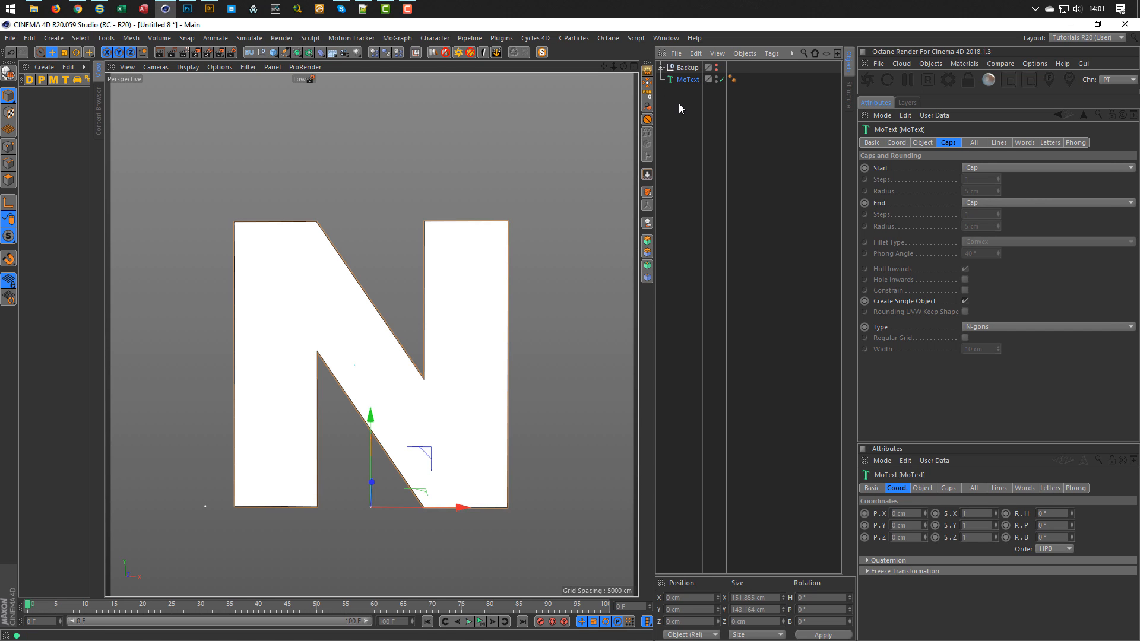
# Try converting the MoText with Current State to Object, expand the resulting hierarchy, and delete the converted copy.
pyautogui.click(649, 205)
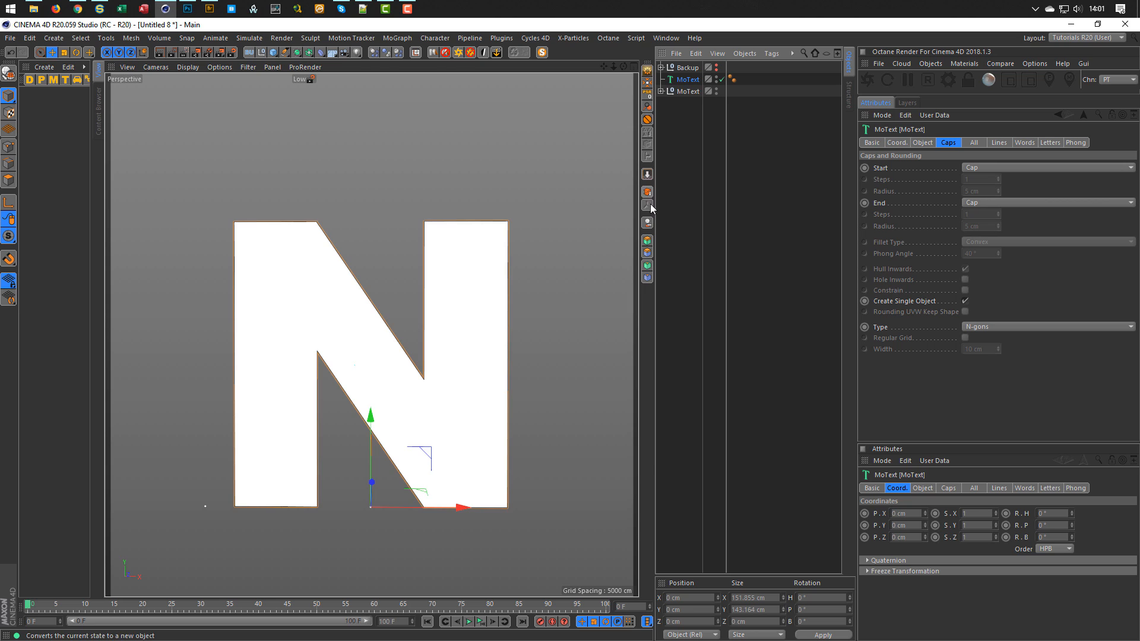
pyautogui.click(660, 90)
pyautogui.click(667, 103)
pyautogui.click(674, 114)
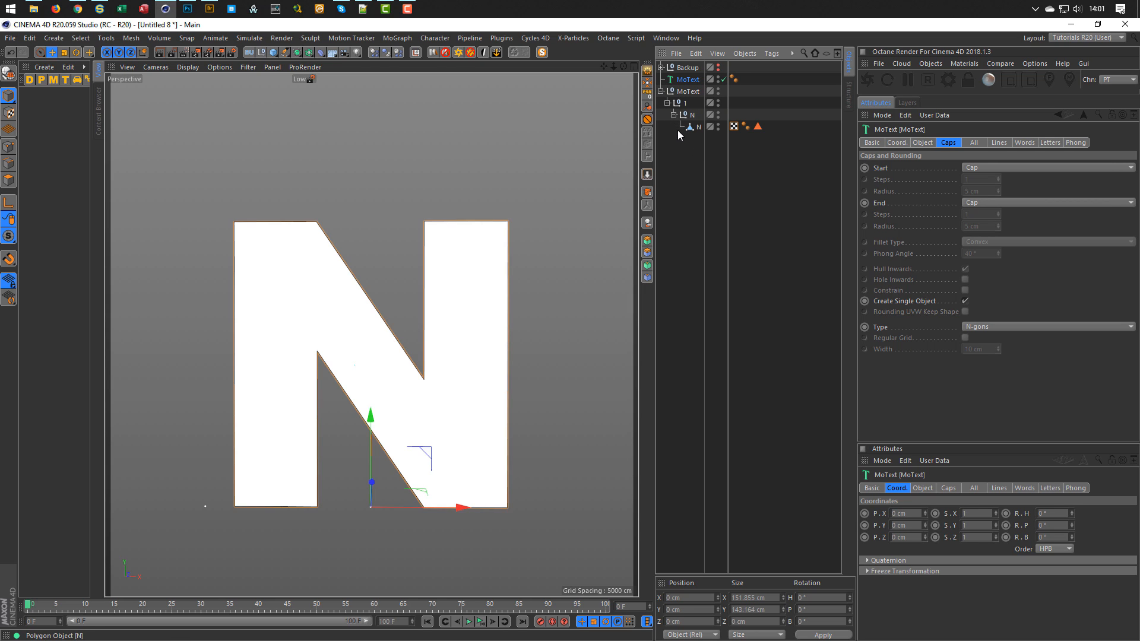
pyautogui.click(690, 91)
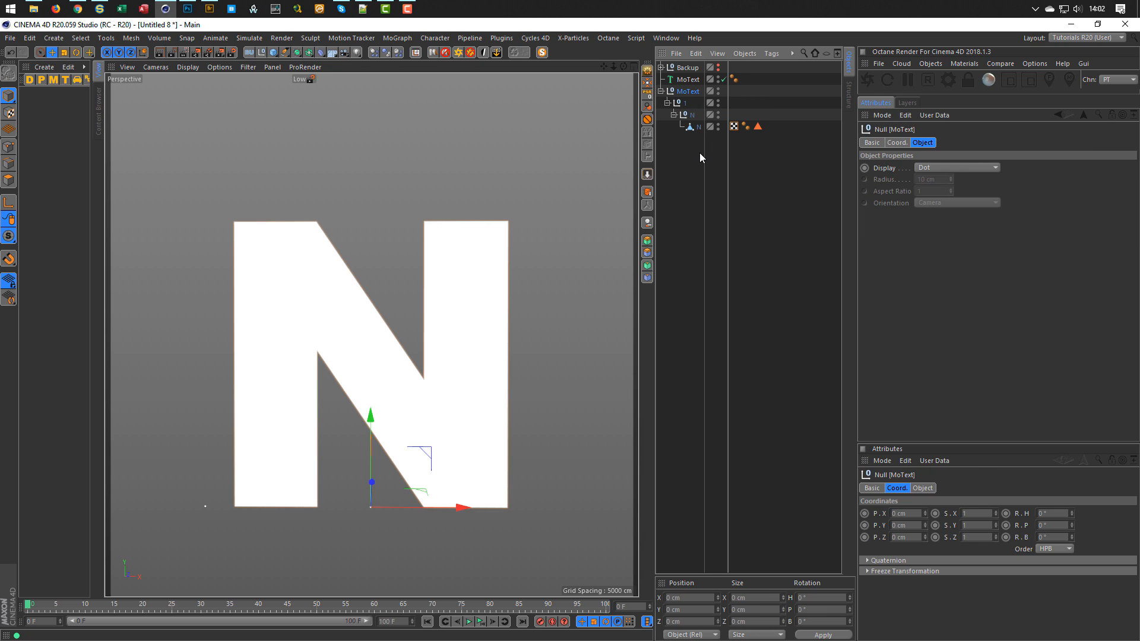
pyautogui.press('Delete')
pyautogui.click(688, 81)
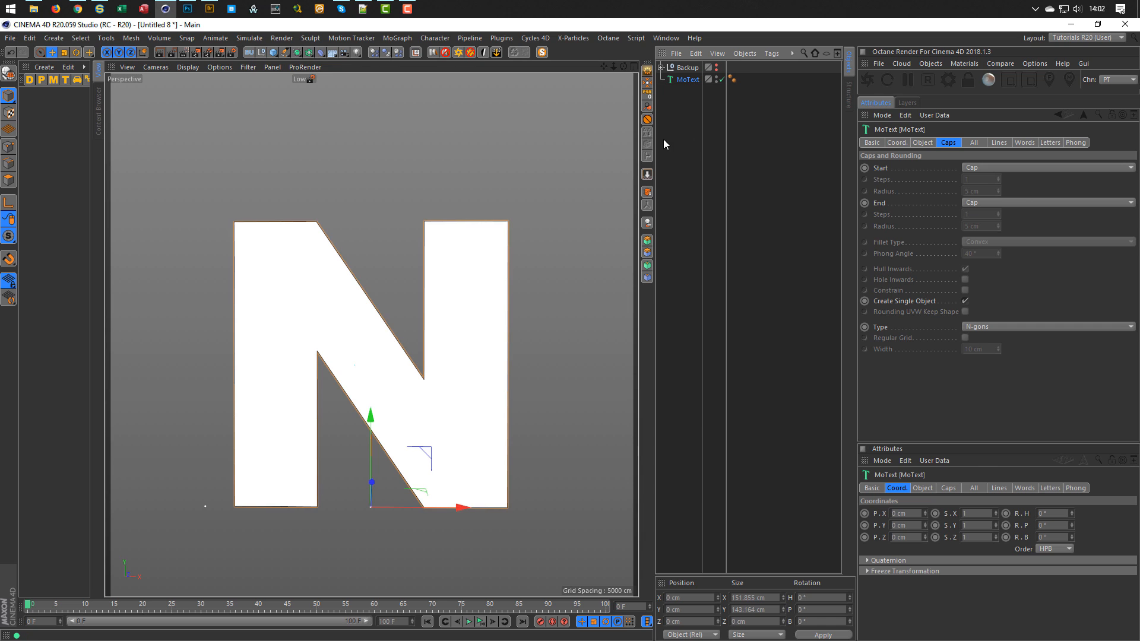
# Collapse the MoText outside the Backup null into a single polygon object and rename it N.
pyautogui.click(647, 73)
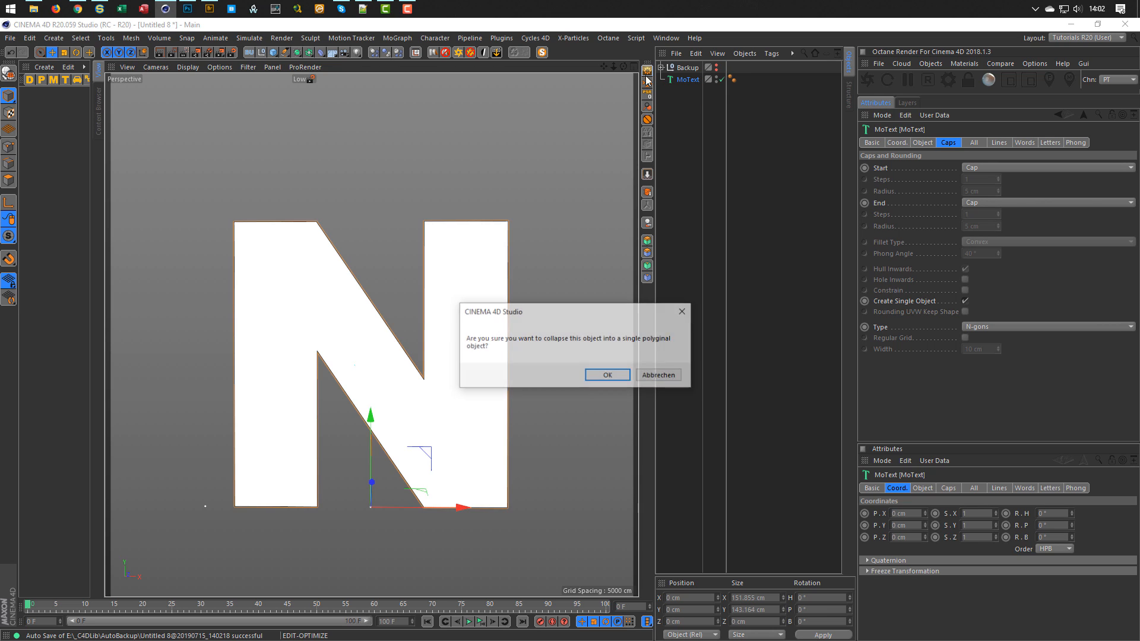
pyautogui.click(618, 373)
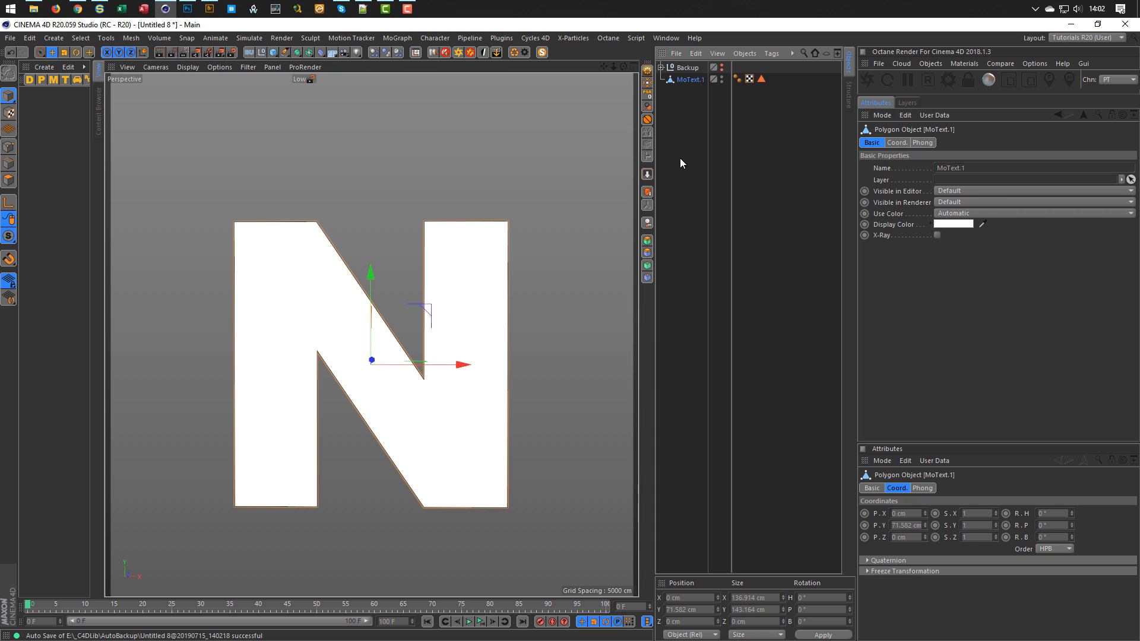
pyautogui.doubleClick(690, 80)
pyautogui.write('N')
pyautogui.press('Return')
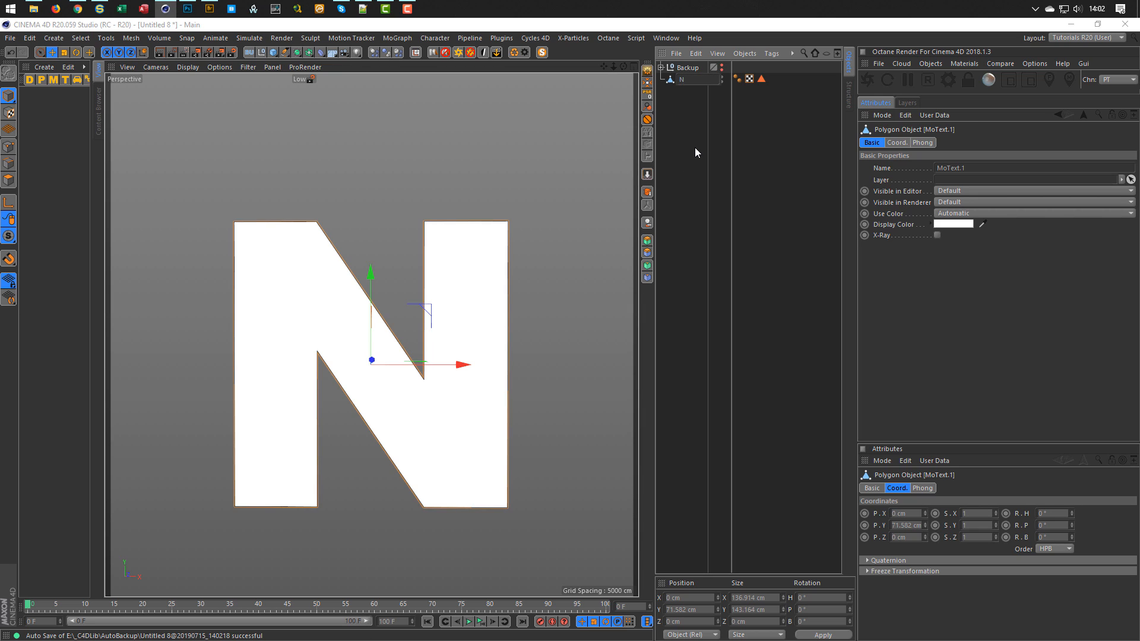
# Start a Plane Cut on the N in edge mode, with the plane mode set to Local and the plane to XZ.
pyautogui.keyDown('alt'); pyautogui.moveTo(463, 292); pyautogui.dragTo(460, 256, button='middle'); pyautogui.keyUp('alt')
pyautogui.keyDown('alt'); pyautogui.moveTo(461, 255); pyautogui.dragTo(462, 258); pyautogui.keyUp('alt')
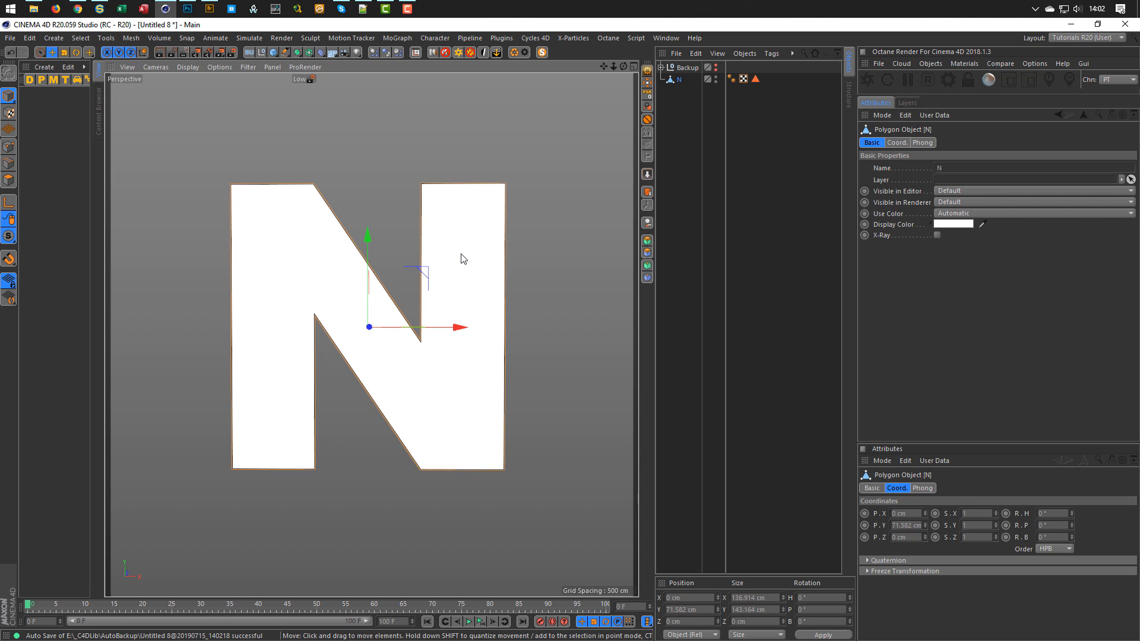
pyautogui.click(9, 163)
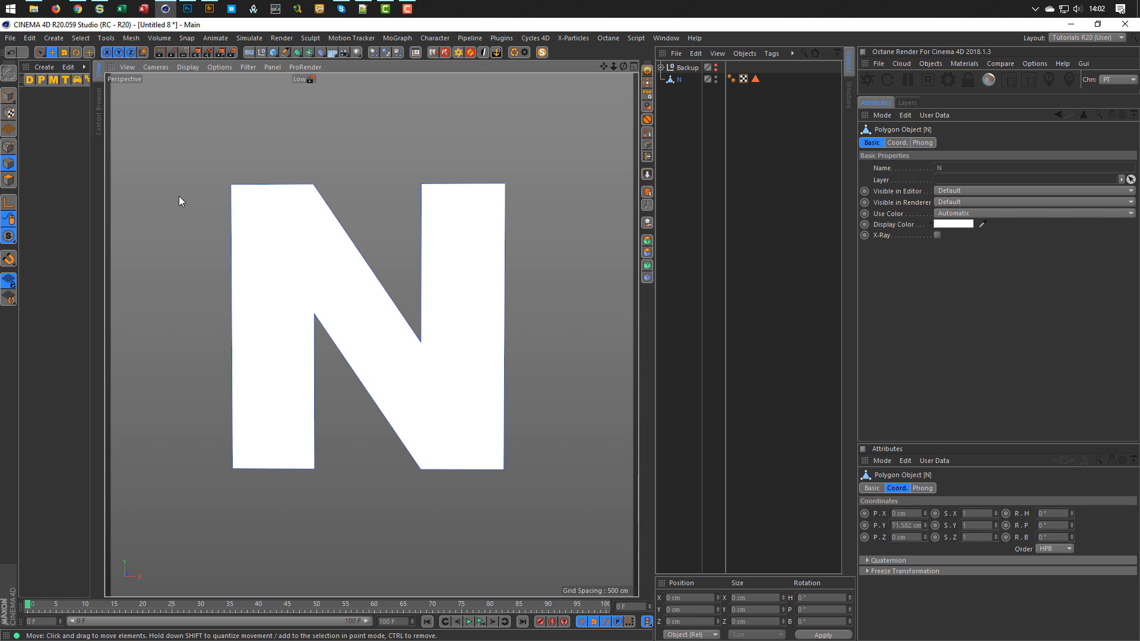
pyautogui.press('k')
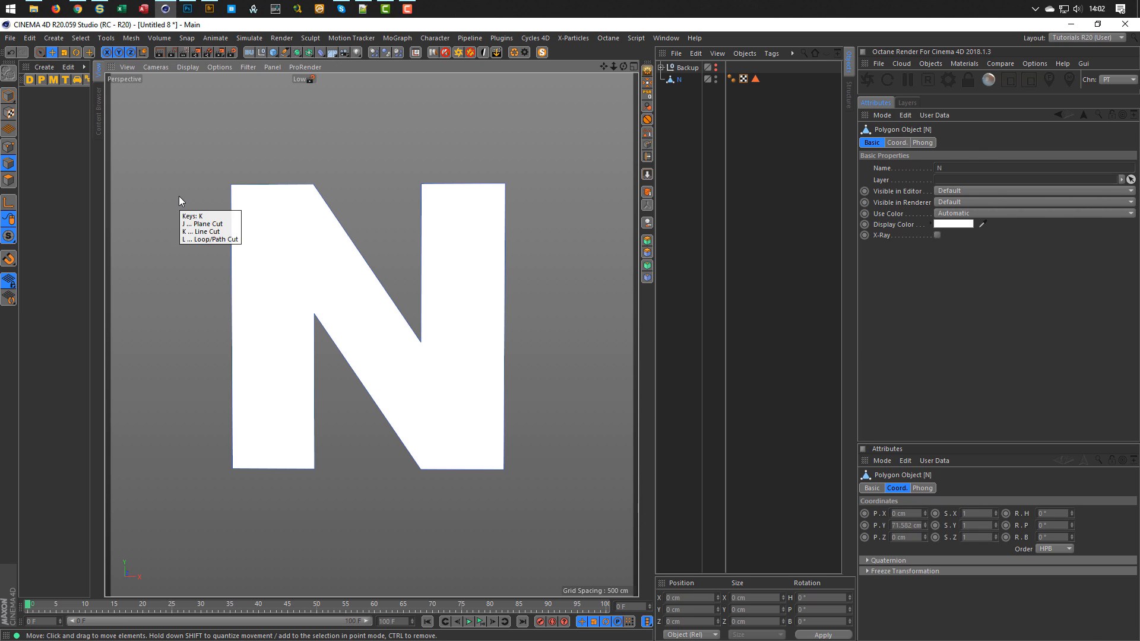
pyautogui.press('j')
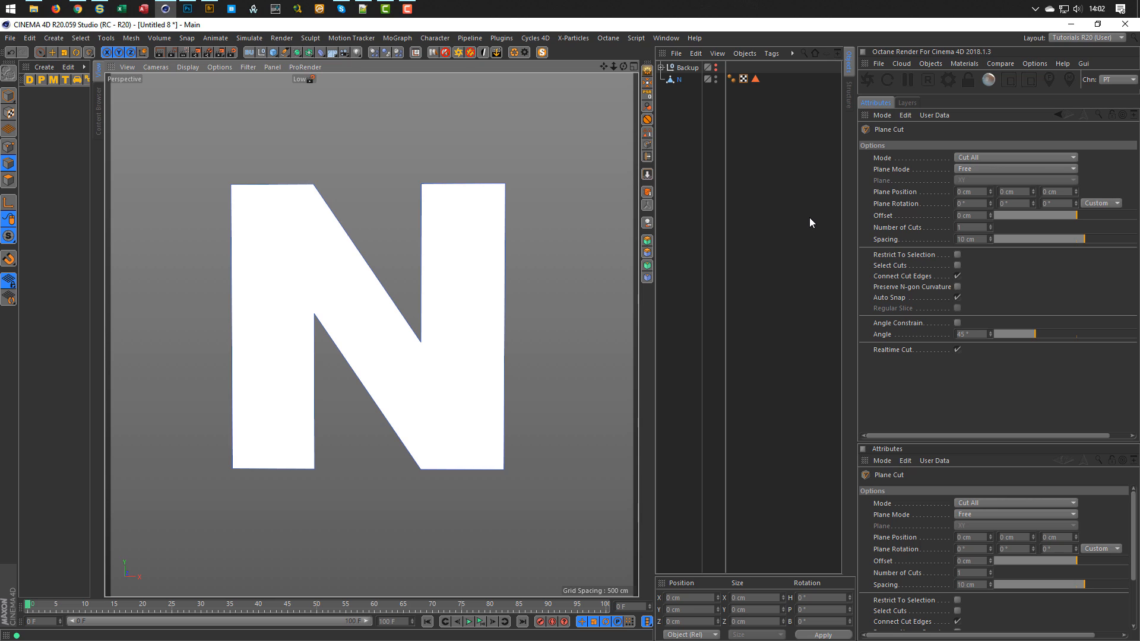
pyautogui.click(962, 168)
pyautogui.click(973, 180)
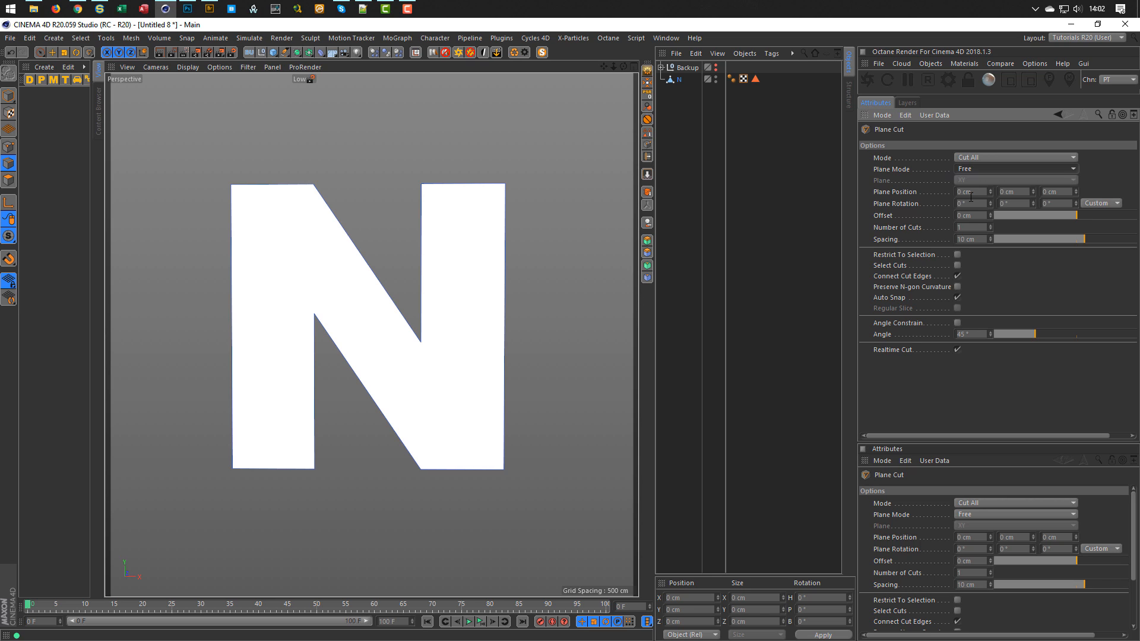
pyautogui.click(967, 171)
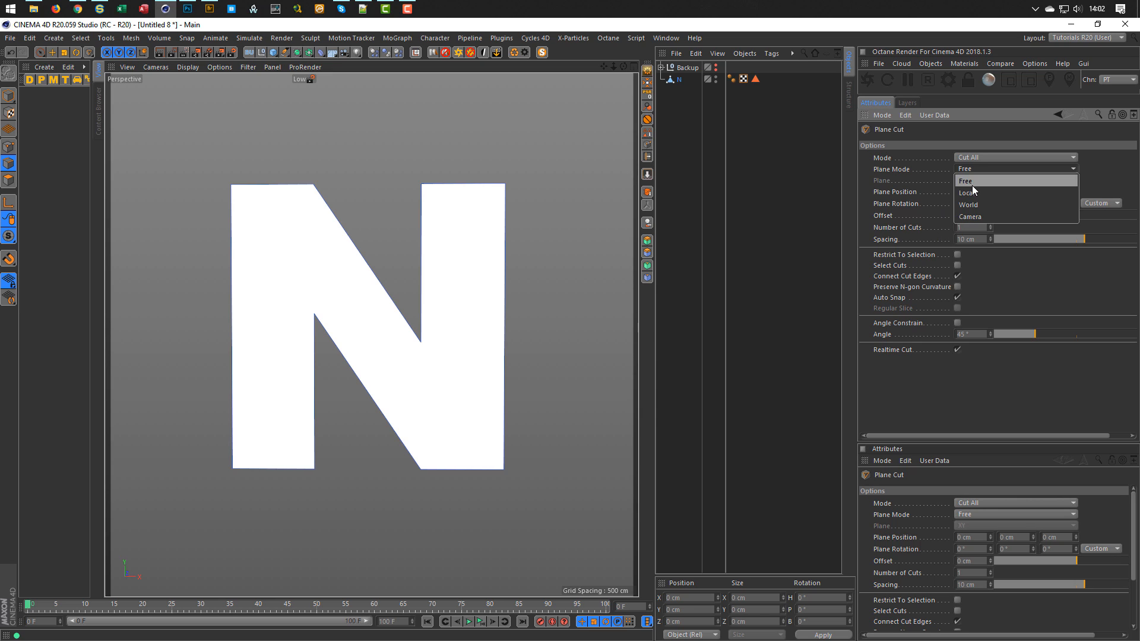
pyautogui.click(971, 188)
pyautogui.click(974, 178)
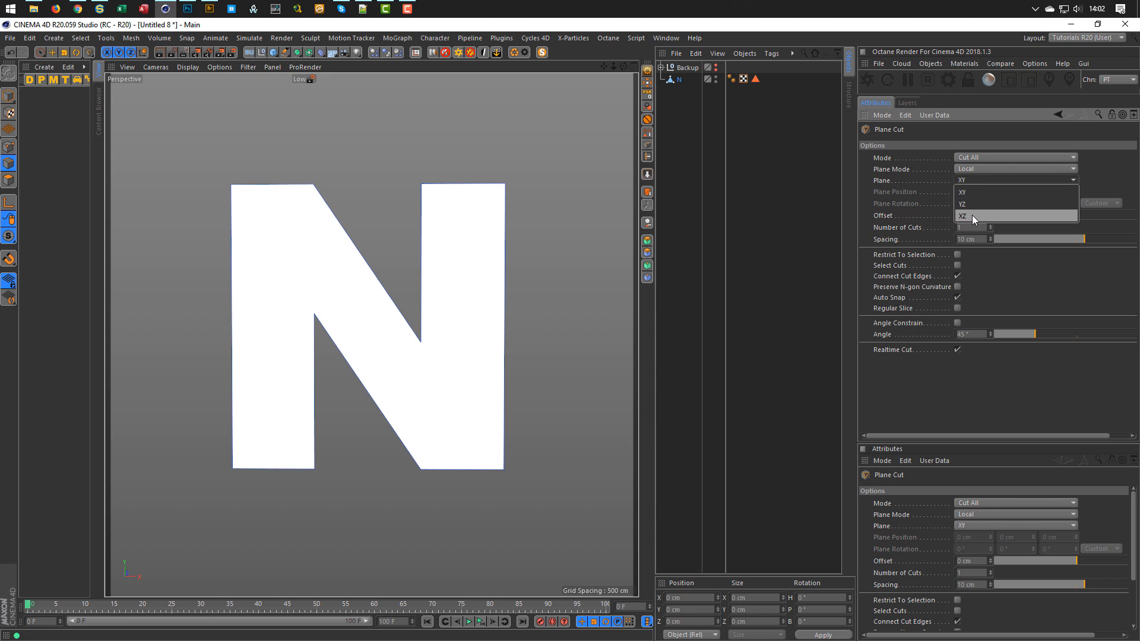
pyautogui.click(972, 216)
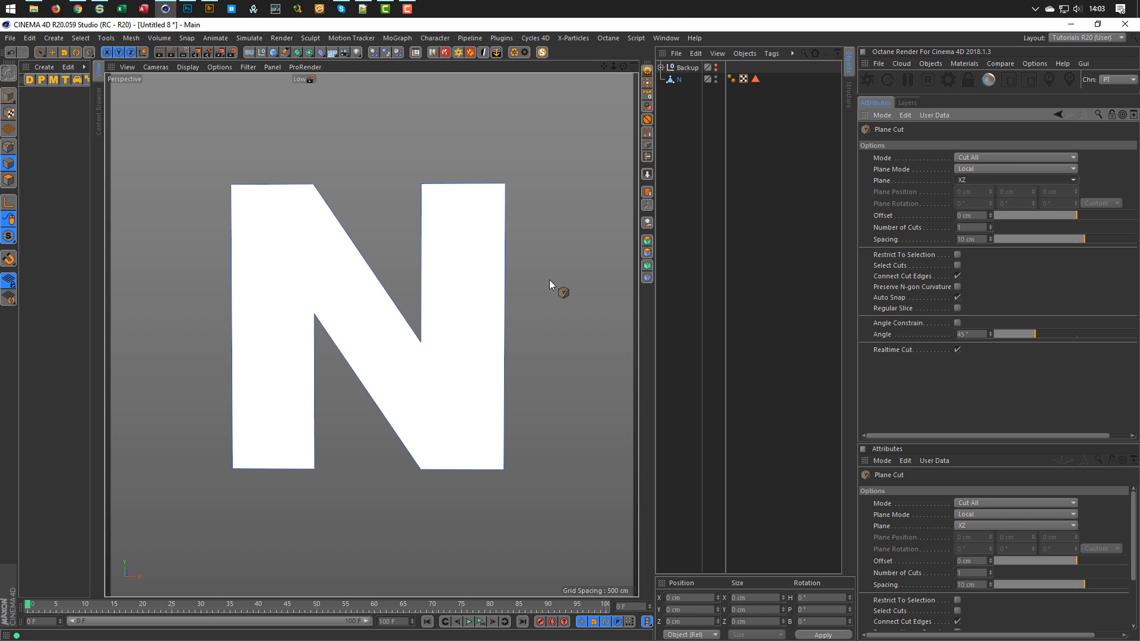
# Show the N large in the front view and set the Plane Cut's number of cuts to 15.
pyautogui.middleClick(482, 318)
pyautogui.middleClick(463, 441)
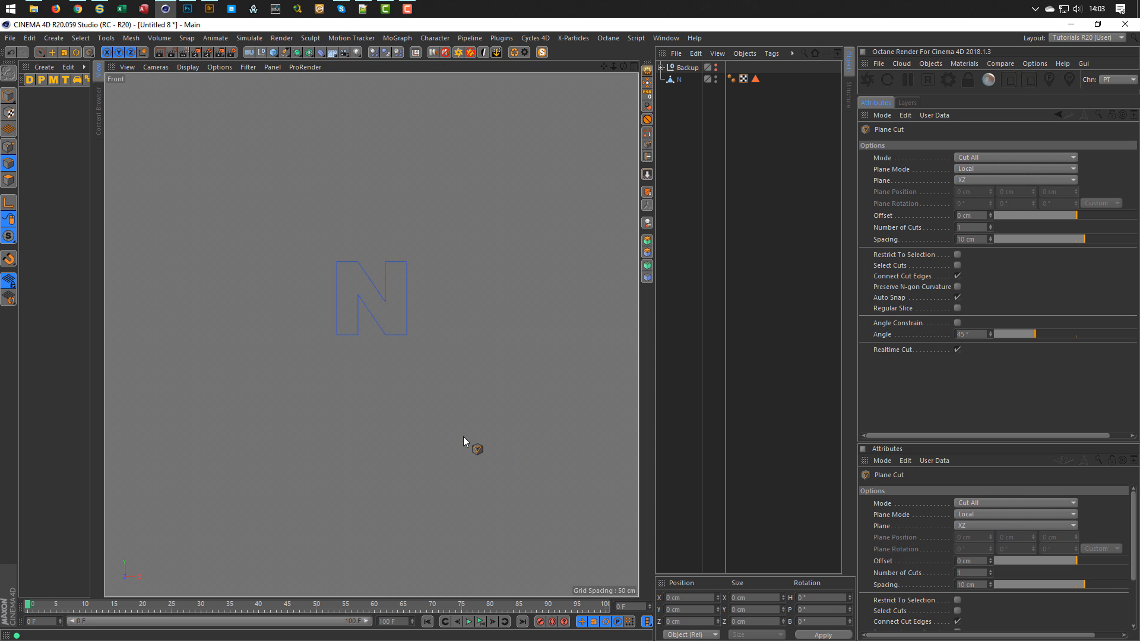
pyautogui.keyDown('alt'); pyautogui.moveTo(374, 277); pyautogui.dragTo(444, 259, button='right'); pyautogui.keyUp('alt')
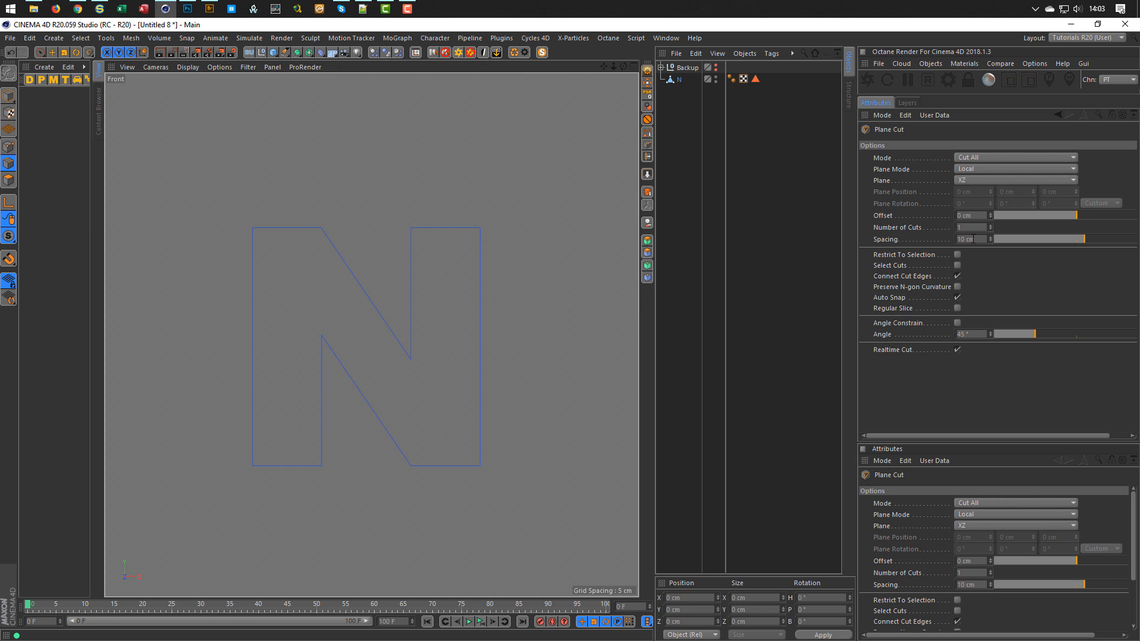
pyautogui.doubleClick(977, 227)
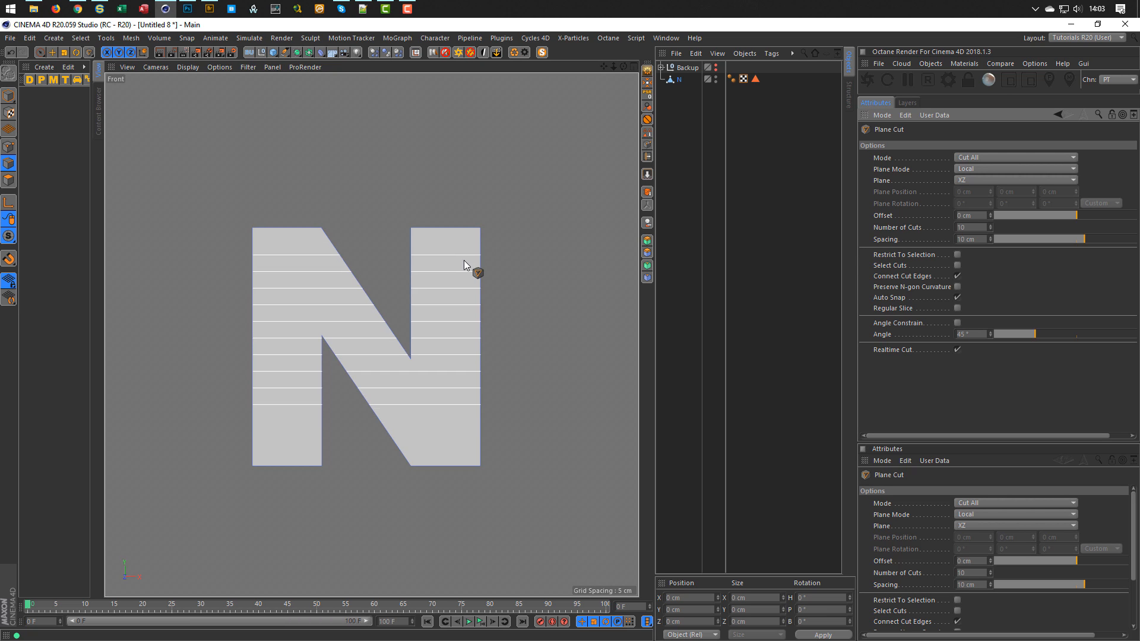
pyautogui.click(979, 227)
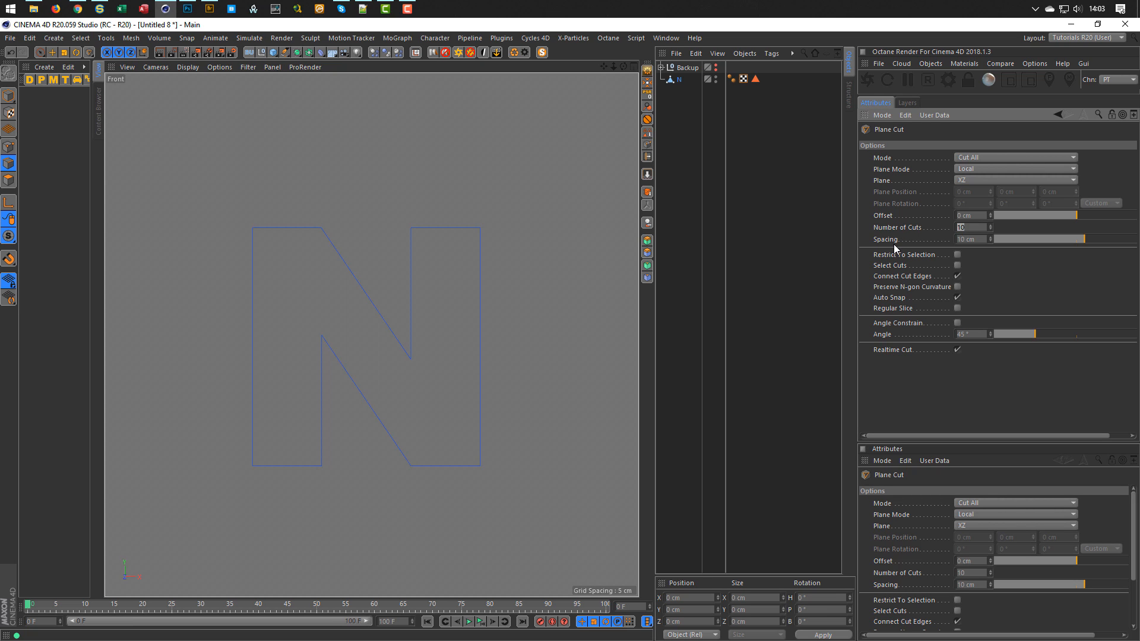
pyautogui.write('15')
pyautogui.press('Return')
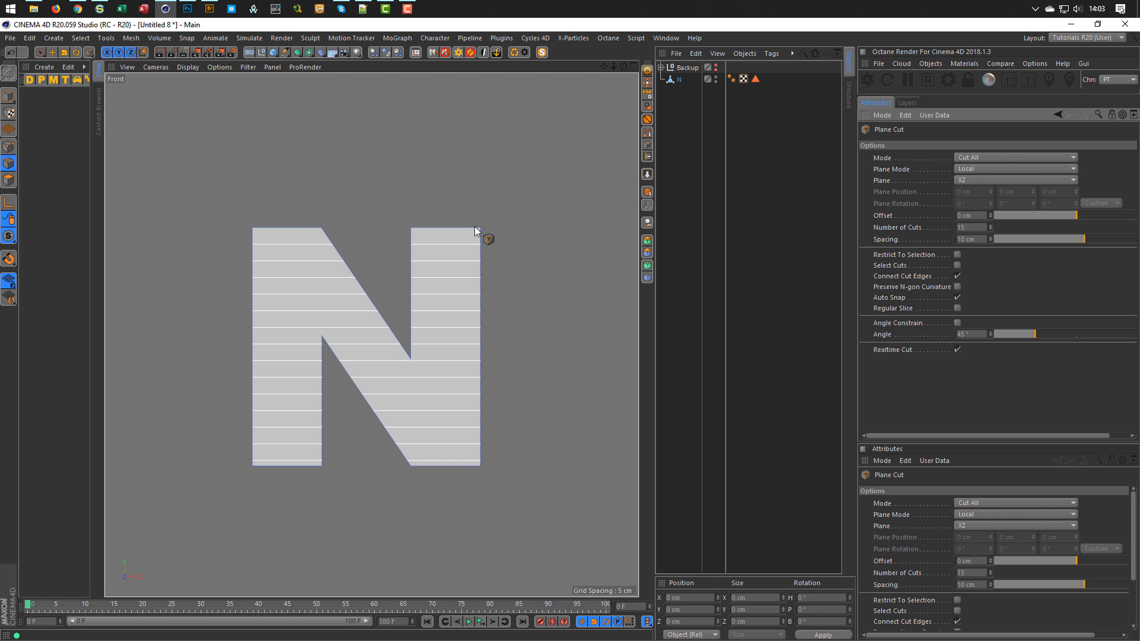
# Set the cut spacing to 8 cm and the number of cuts to 20, and slice the N horizontally over its full height.
pyautogui.click(981, 239)
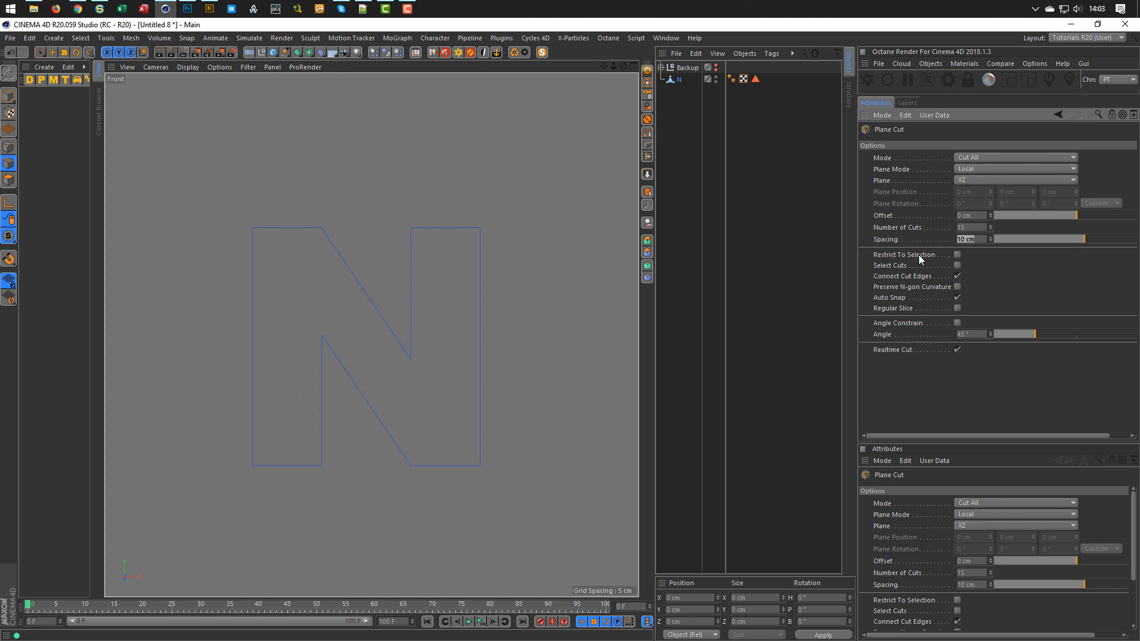
pyautogui.write('8')
pyautogui.press('Return')
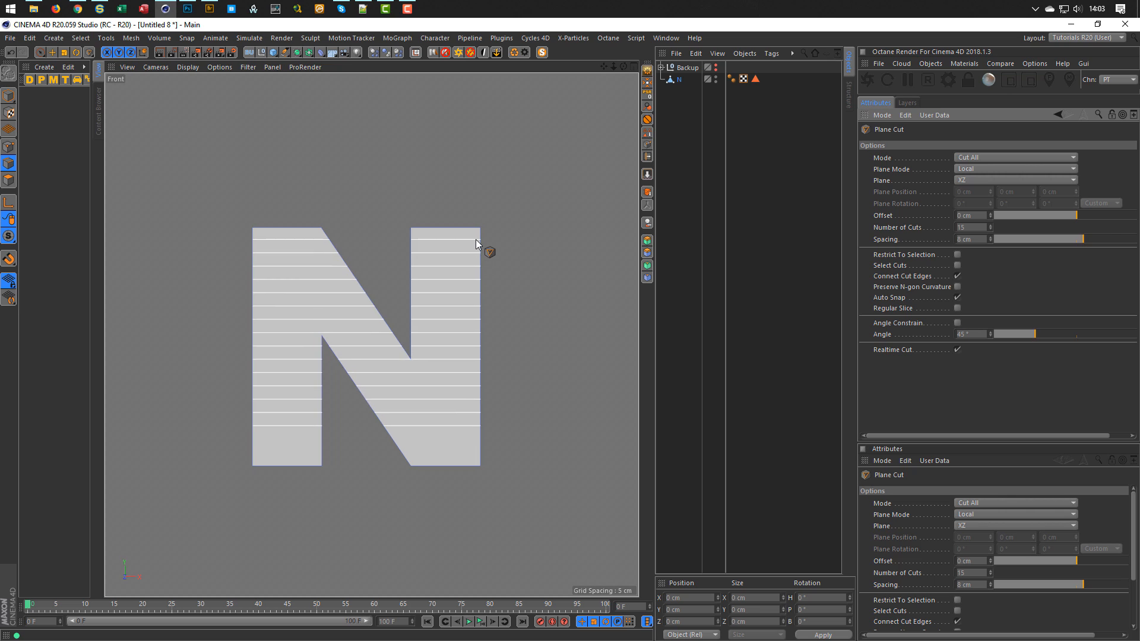
pyautogui.click(974, 227)
pyautogui.write('20')
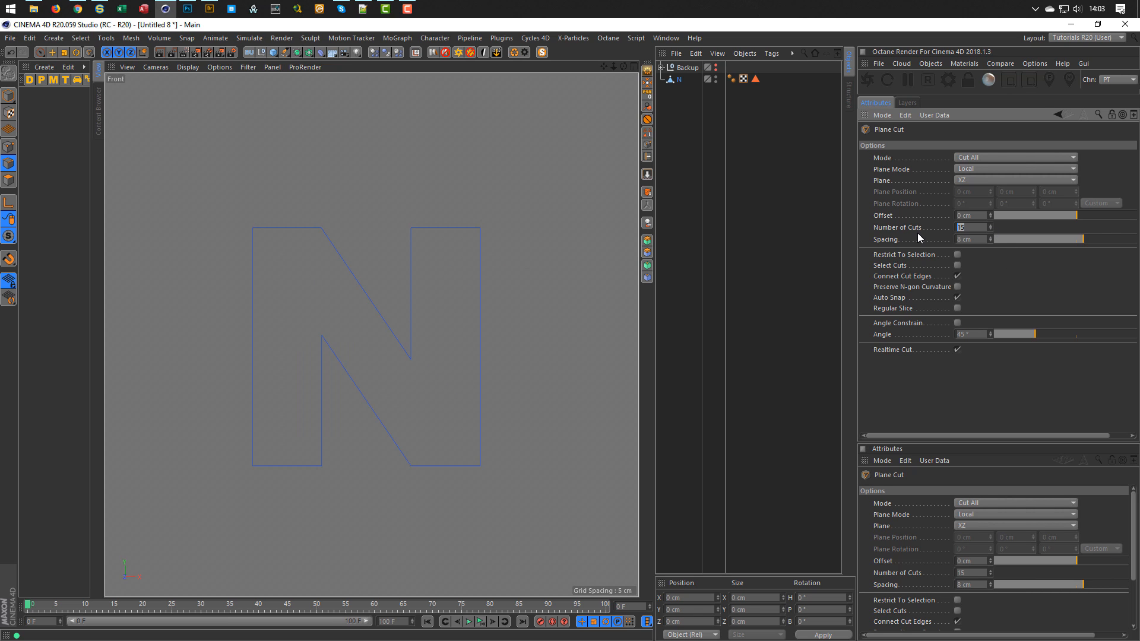
pyautogui.press('Return')
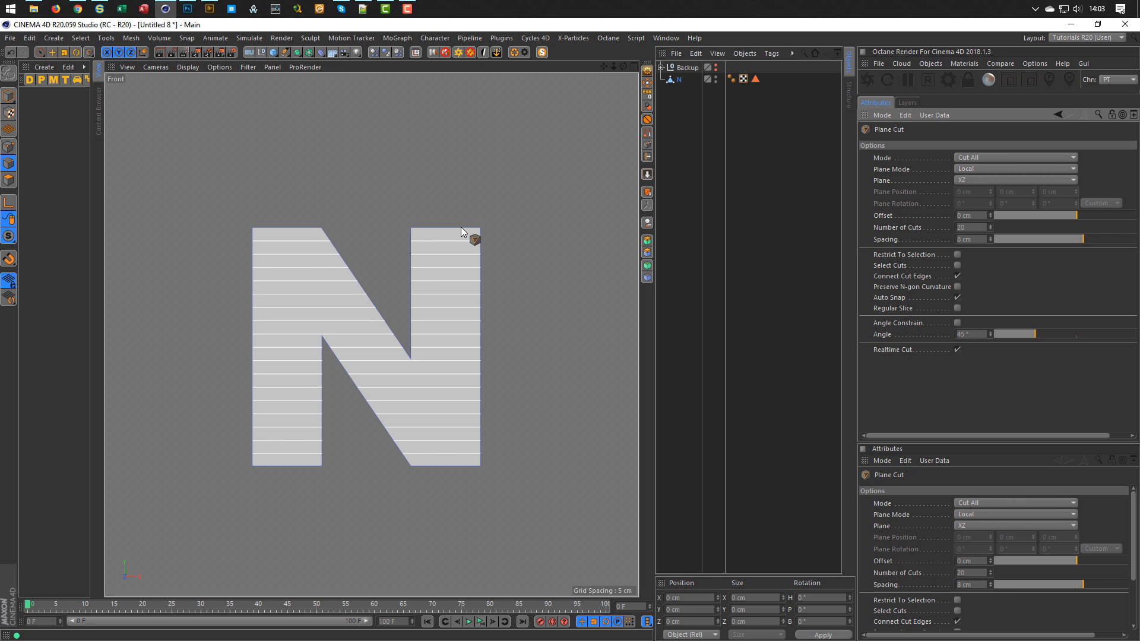
pyautogui.click(461, 228)
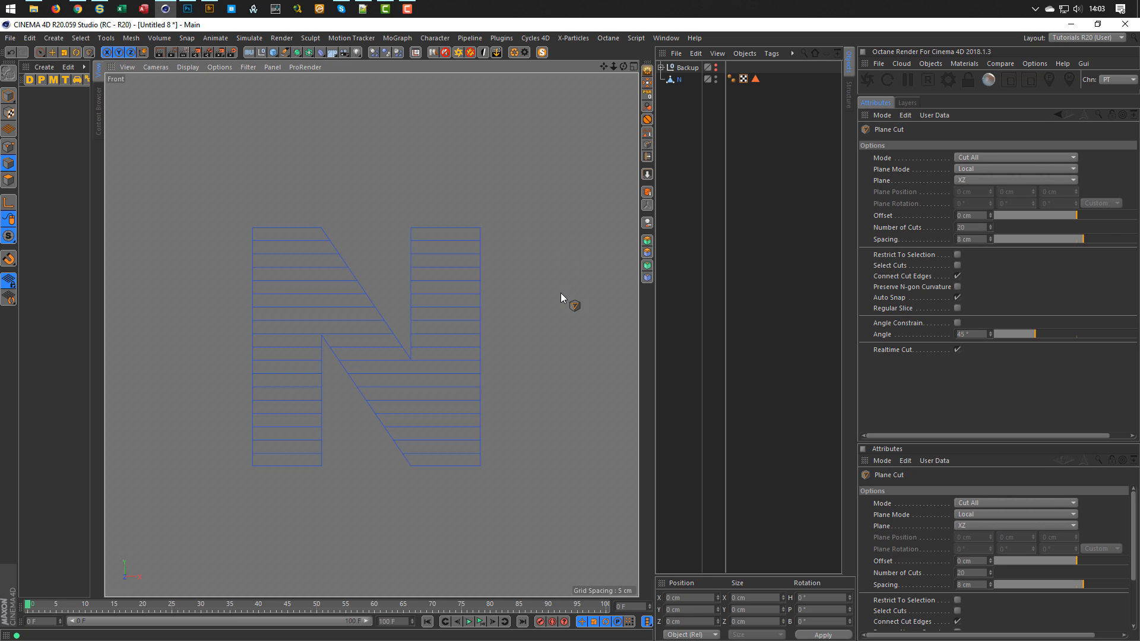
# Examine in point mode how closely the cuts pass the N's inner corner points.
pyautogui.scroll(5, 306, 333)
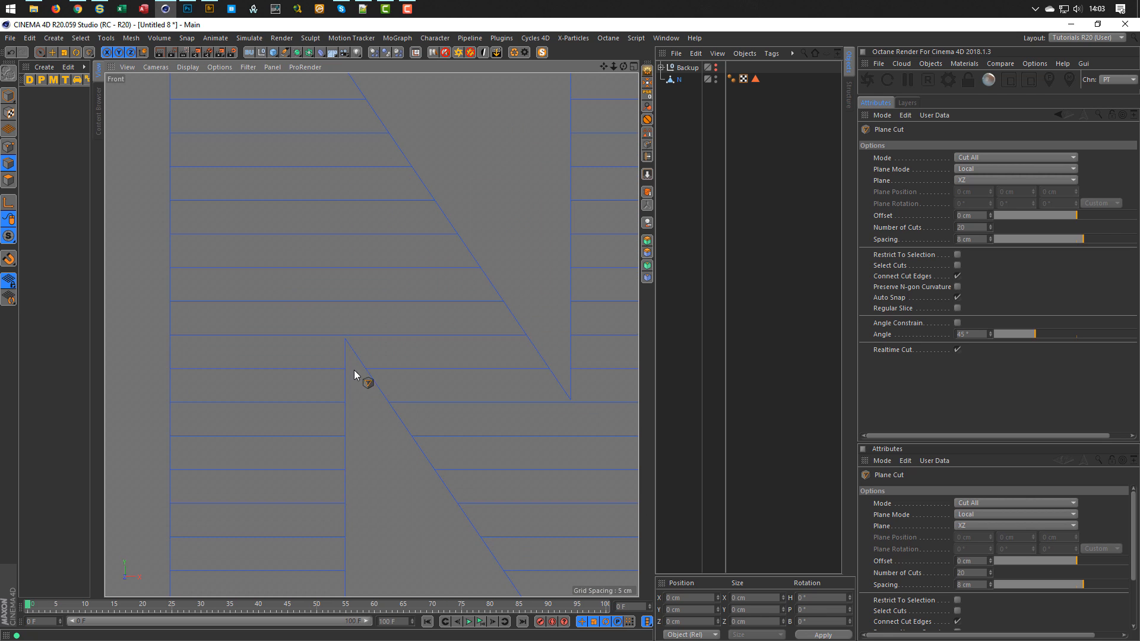
pyautogui.click(8, 147)
pyautogui.click(40, 52)
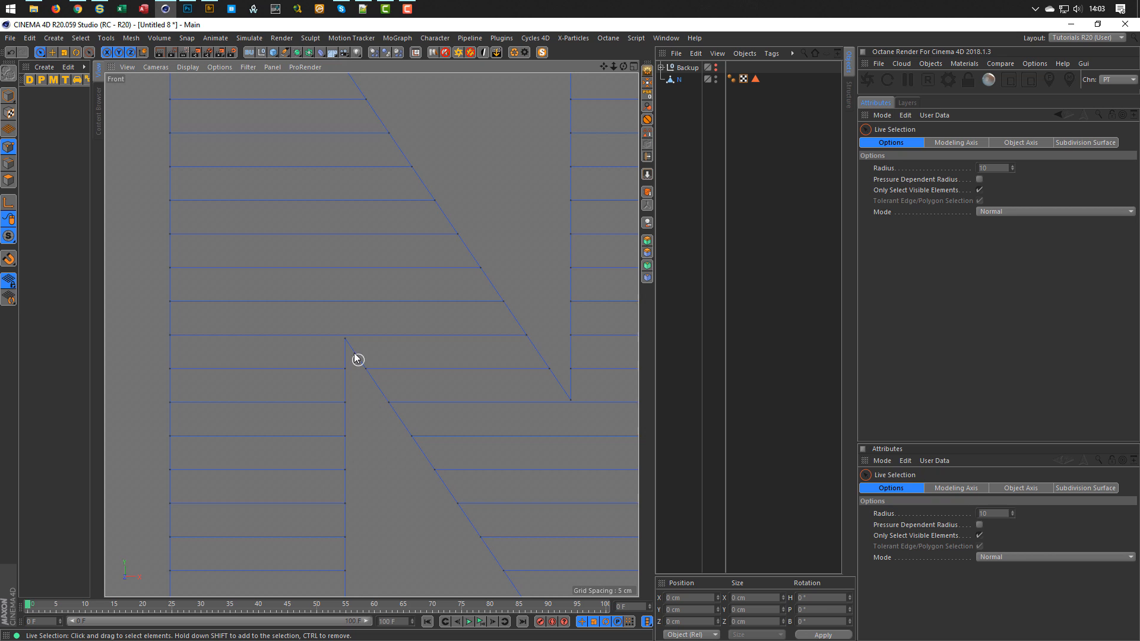
pyautogui.scroll(3, 350, 341)
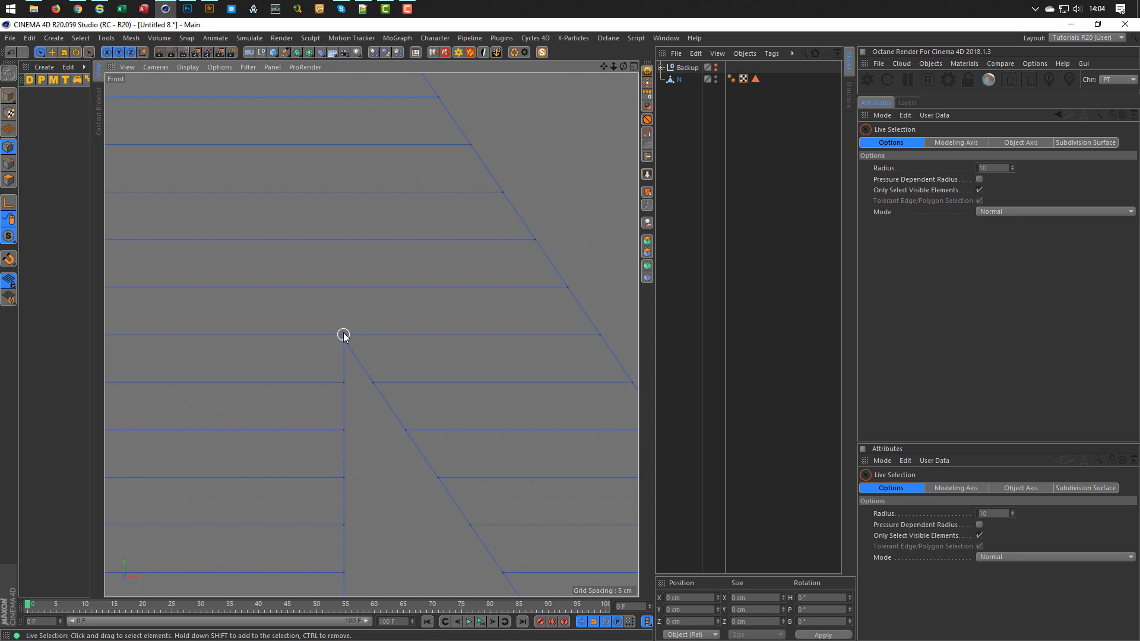
pyautogui.scroll(-2, 342, 342)
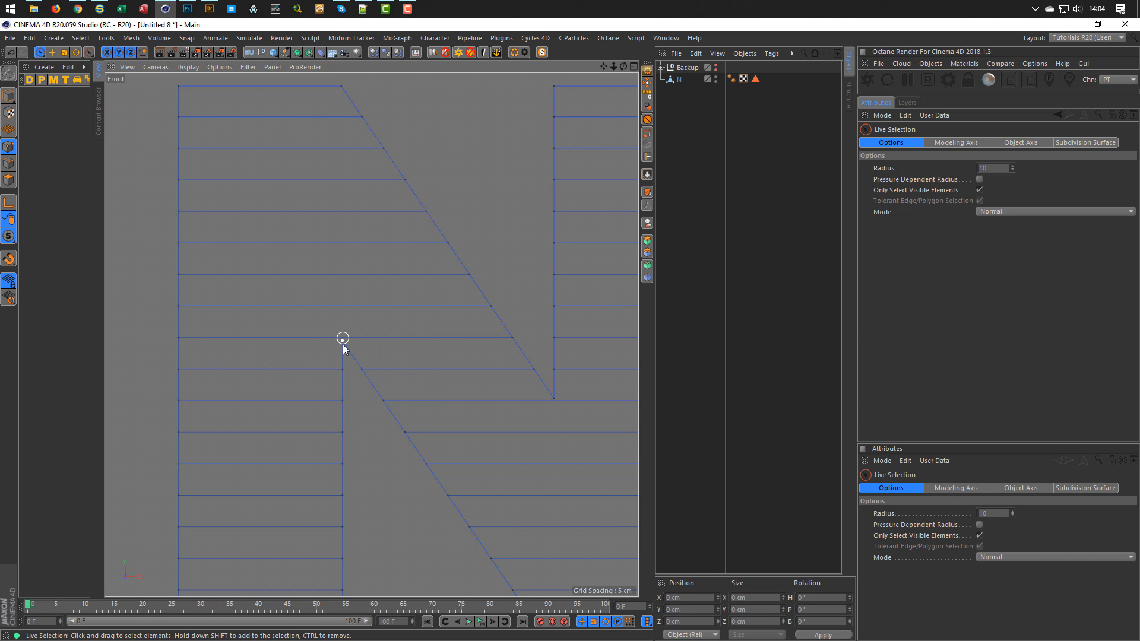
pyautogui.scroll(-1, 309, 380)
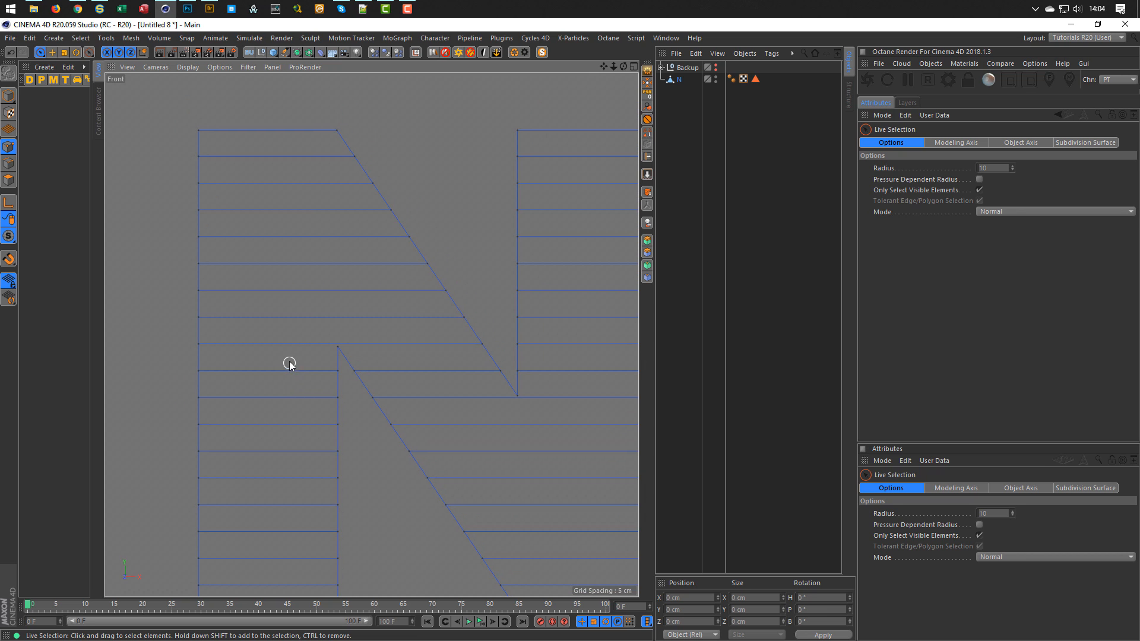
# Try to disconnect the two cut edges running past the N's inner corners, and clear the edge selection.
pyautogui.click(11, 163)
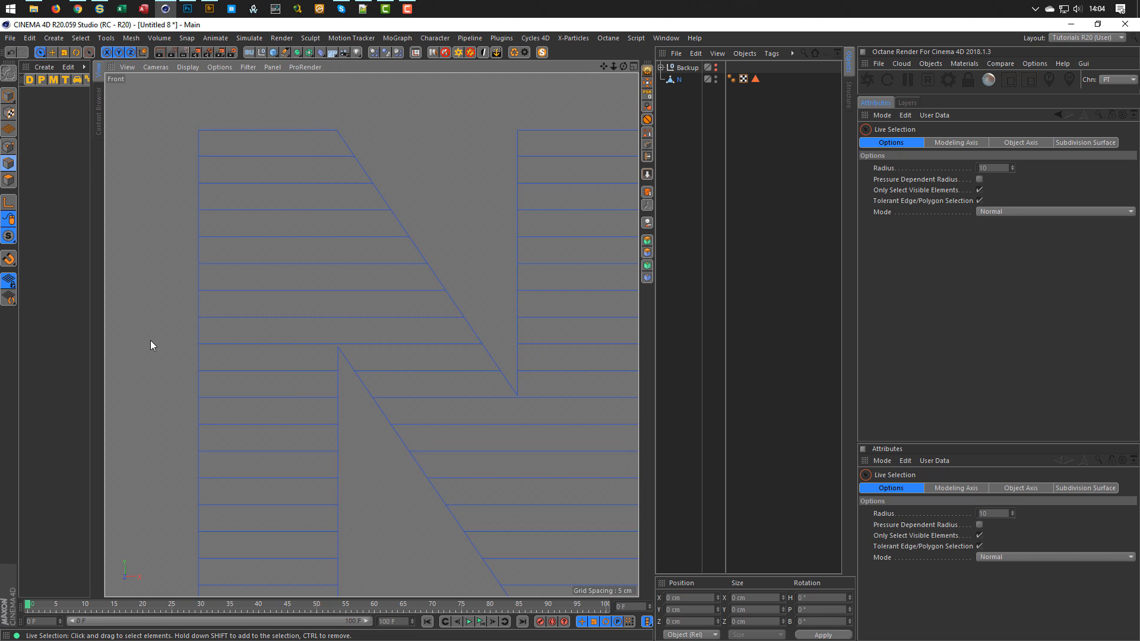
pyautogui.click(299, 348)
pyautogui.keyDown('alt'); pyautogui.moveTo(383, 421); pyautogui.dragTo(351, 380, button='middle'); pyautogui.keyUp('alt')
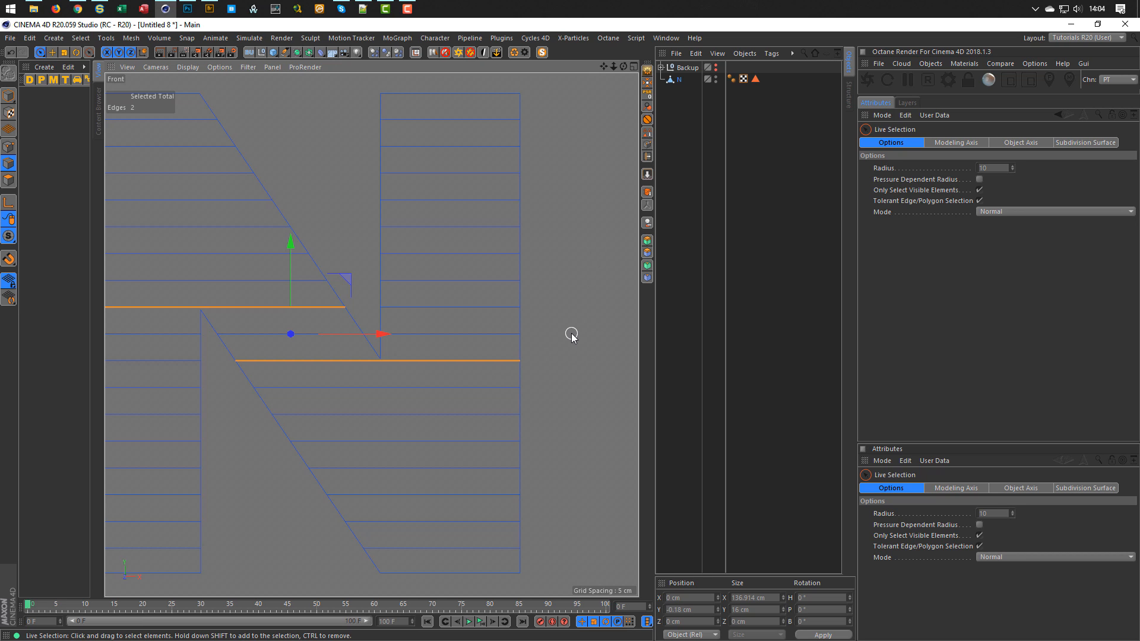
pyautogui.press('u')
pyautogui.press('d')
pyautogui.click(570, 343)
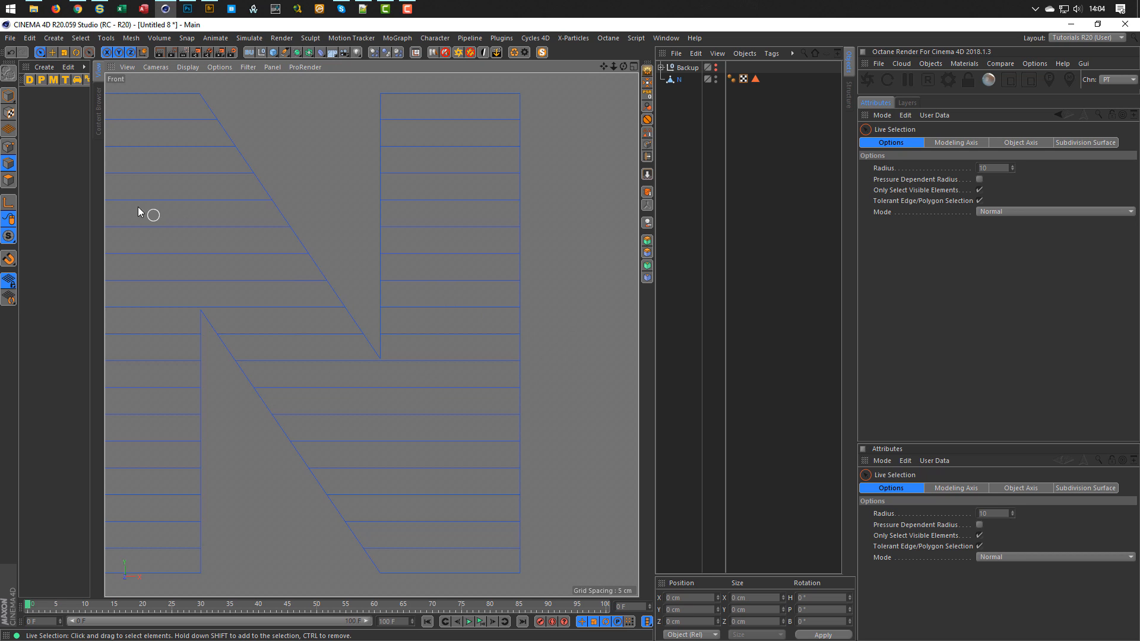
# Weld the nearby cut point onto the corner point at the tip of the N's upper notch using the Polygon Pen in point mode.
pyautogui.click(9, 148)
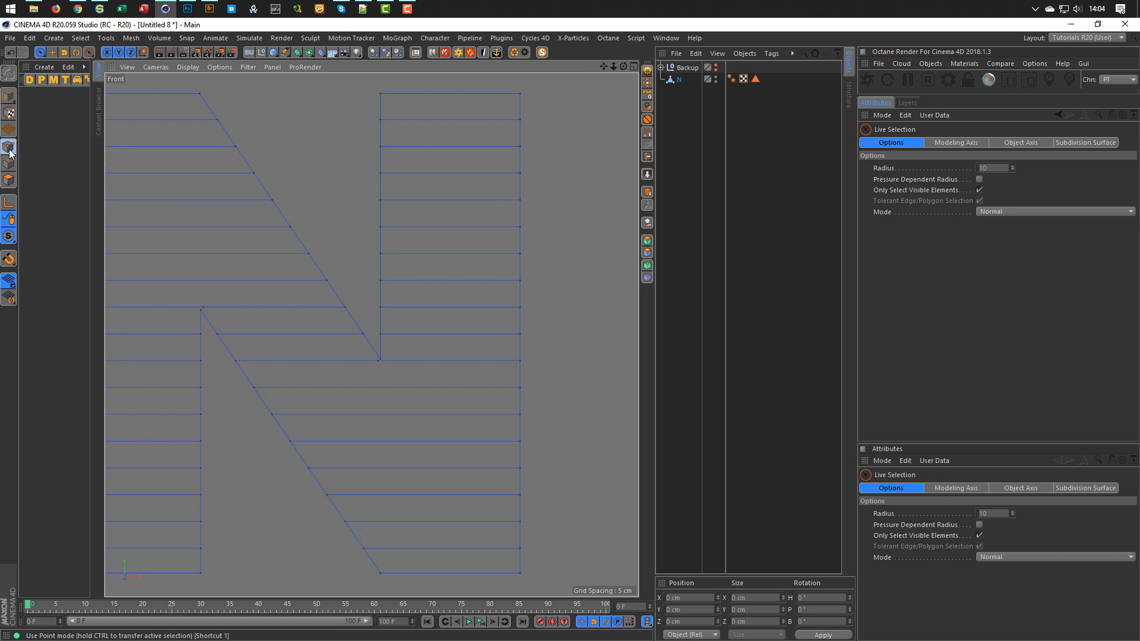
pyautogui.press('m')
pyautogui.press('e')
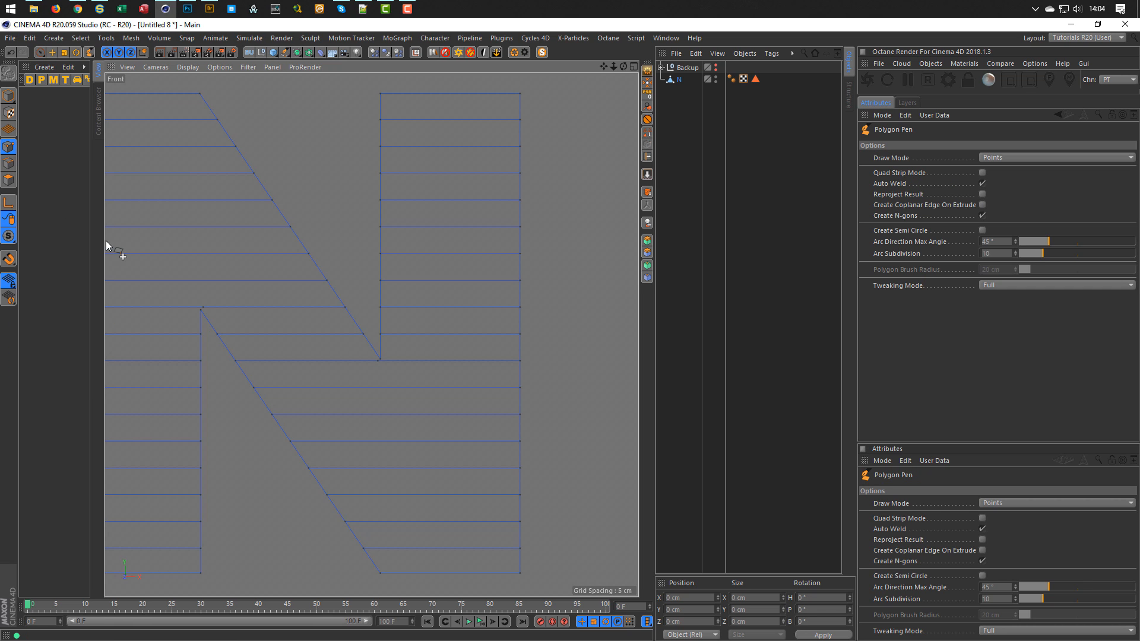
pyautogui.scroll(4, 305, 337)
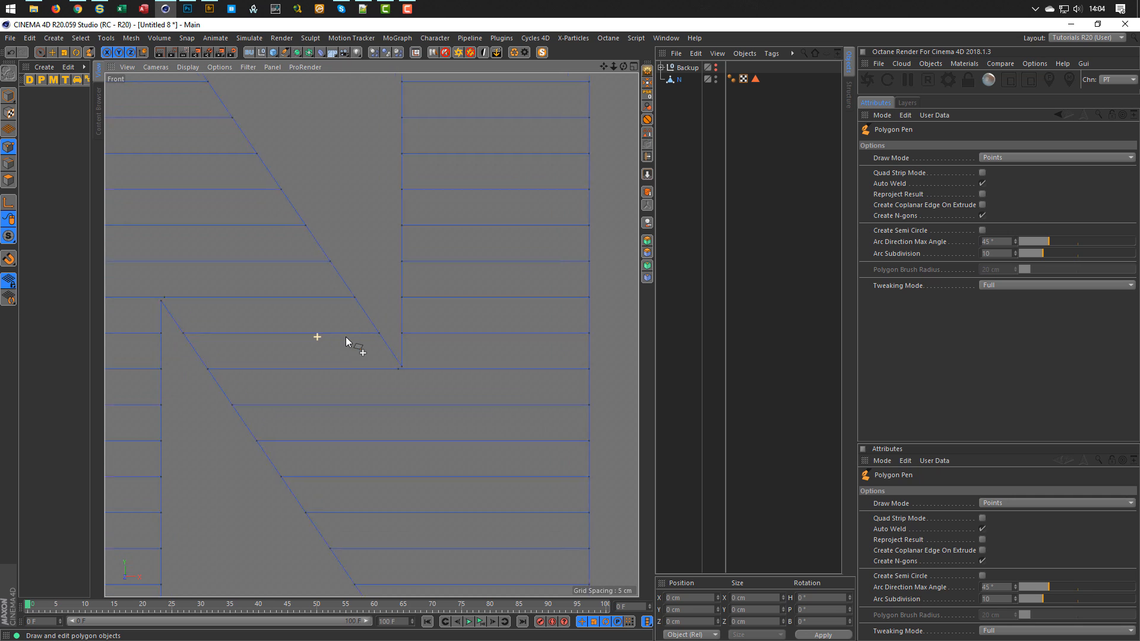
pyautogui.scroll(3, 386, 364)
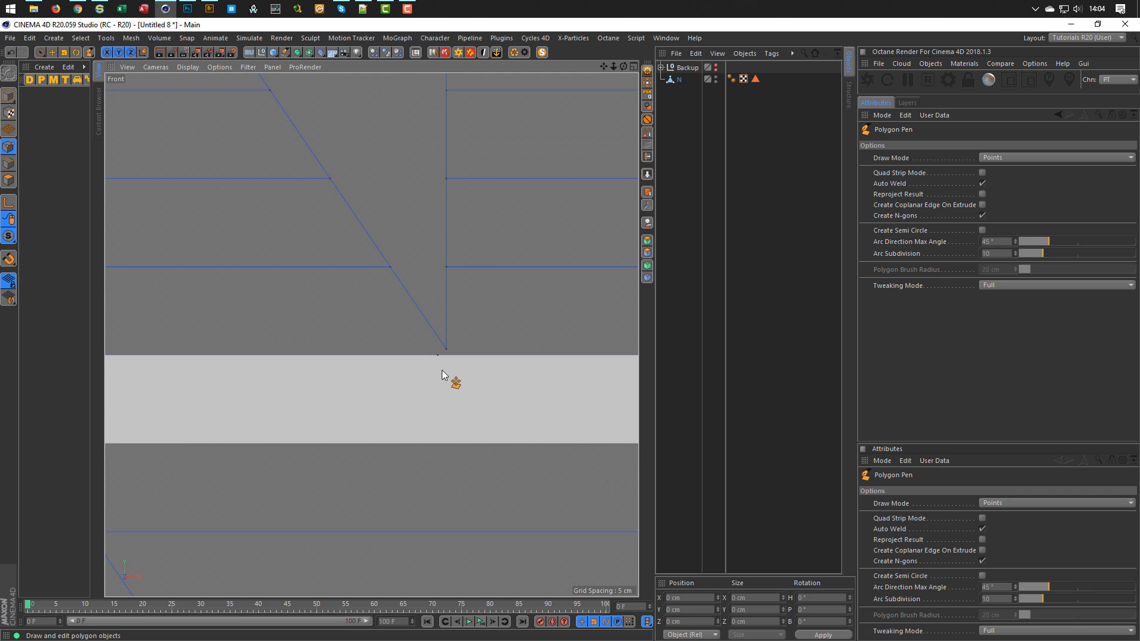
pyautogui.moveTo(441, 353); pyautogui.dragTo(446, 350)
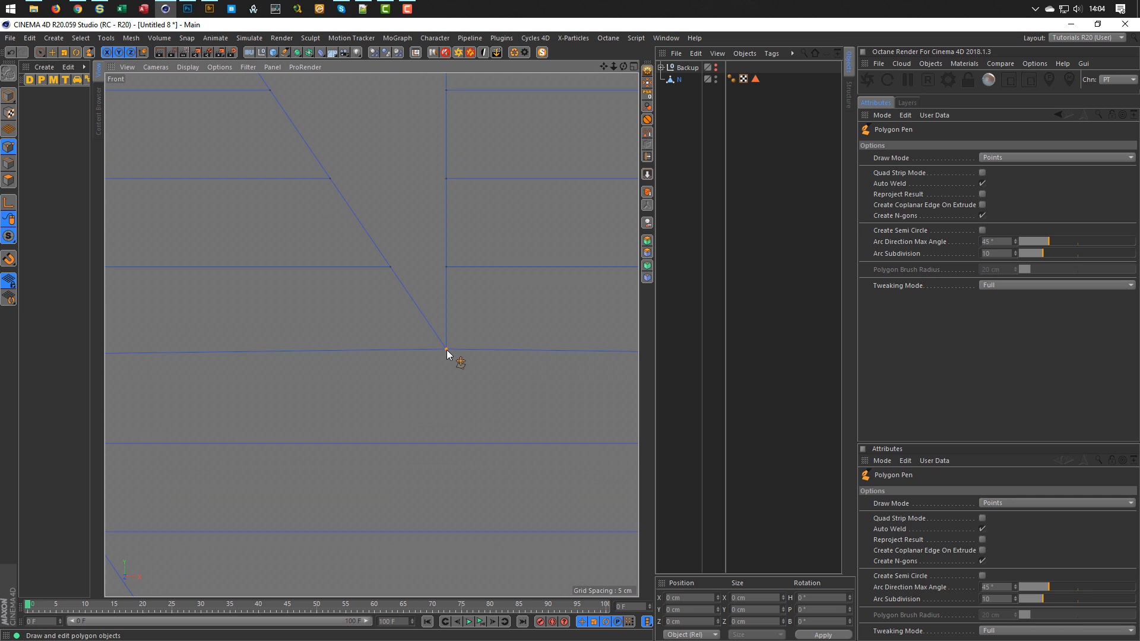
pyautogui.scroll(-4, 359, 355)
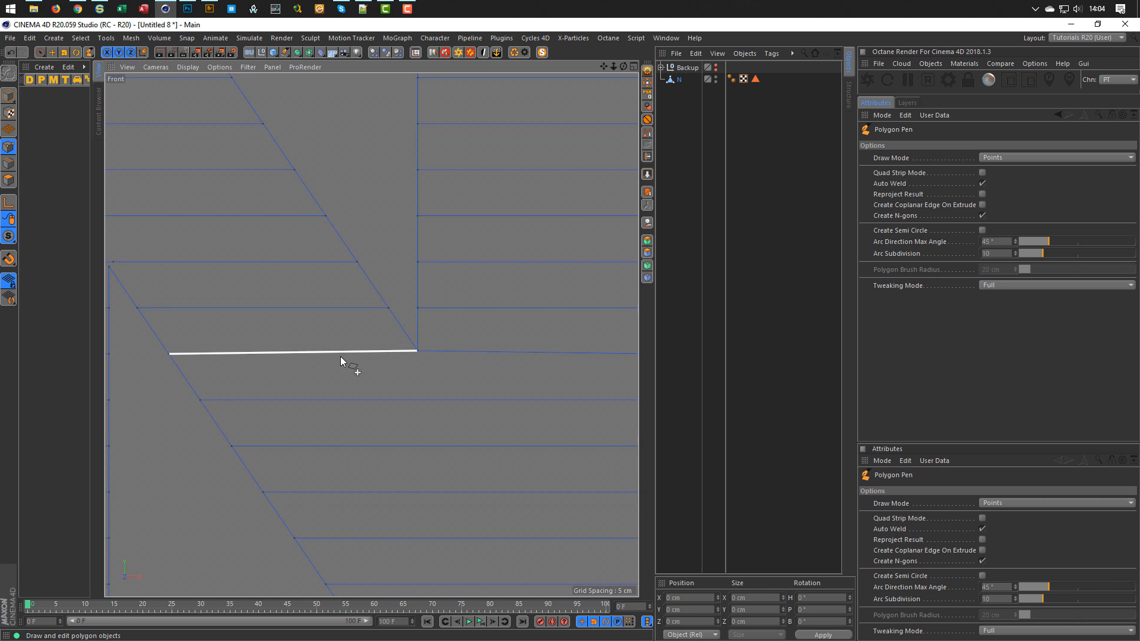
# Weld the nearby cut point onto the corner point at the tip of the N's lower notch.
pyautogui.keyDown('alt'); pyautogui.moveTo(321, 355); pyautogui.dragTo(491, 390, button='middle'); pyautogui.keyUp('alt')
pyautogui.scroll(3, 368, 312)
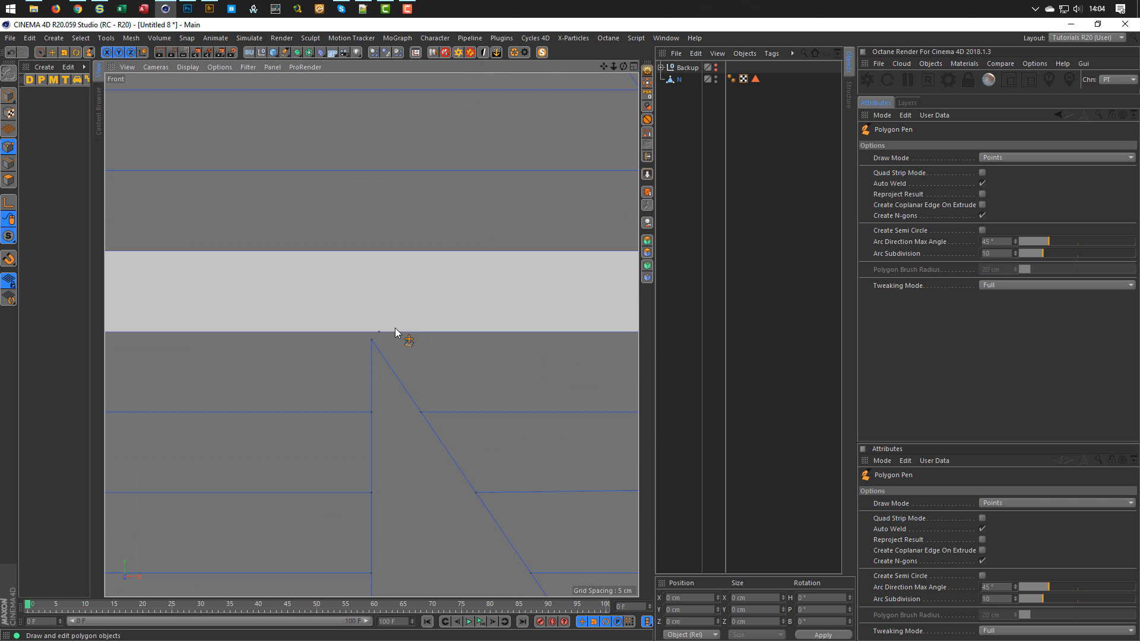
pyautogui.moveTo(379, 332); pyautogui.dragTo(372, 340)
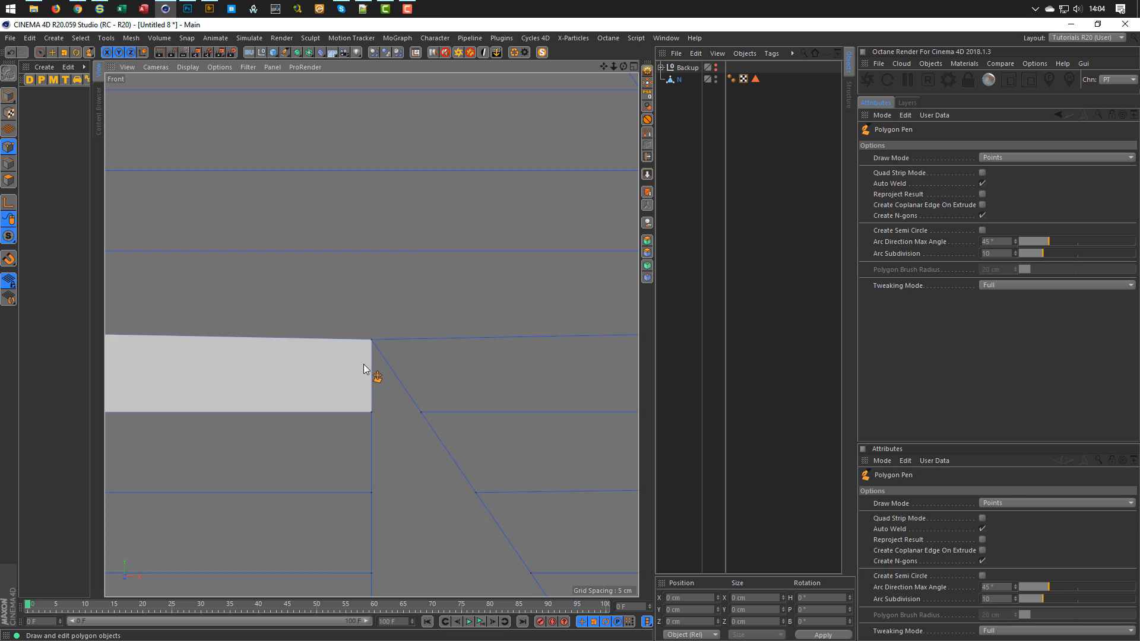
pyautogui.scroll(-4, 364, 365)
pyautogui.keyDown('alt'); pyautogui.moveTo(369, 356); pyautogui.dragTo(415, 331, button='middle'); pyautogui.keyUp('alt')
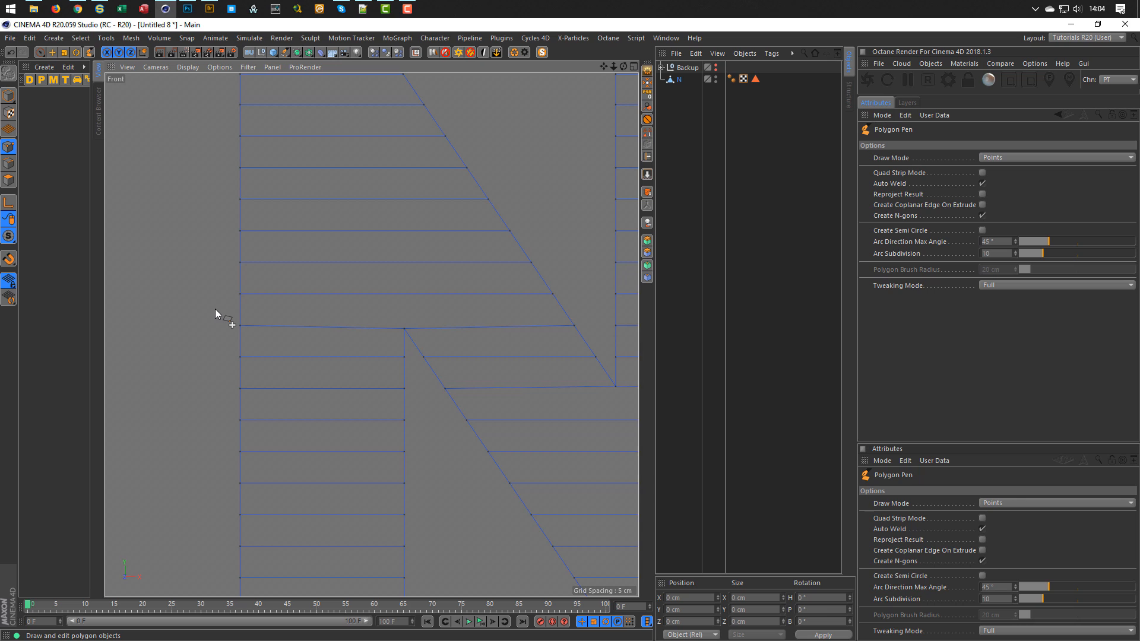
# Copy the lower notch corner point's Y position, 7.023 cm, to the same cut's end point on the N's left outer edge.
pyautogui.press('space')
pyautogui.click(405, 327)
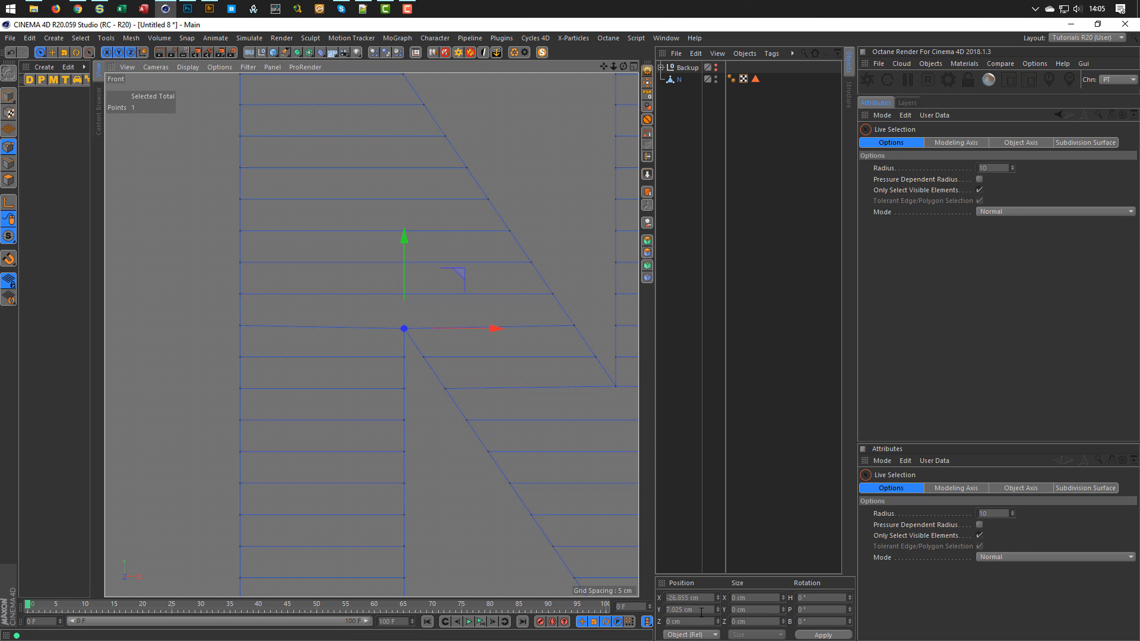
pyautogui.click(702, 609)
pyautogui.hotkey('ctrl', 'c')
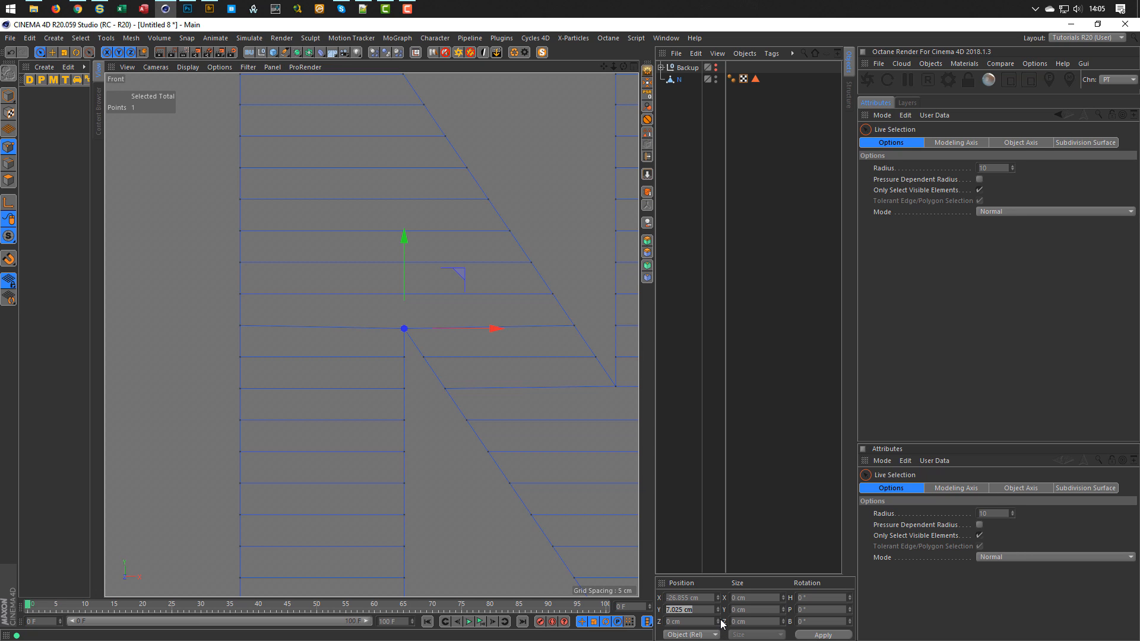
pyautogui.click(241, 325)
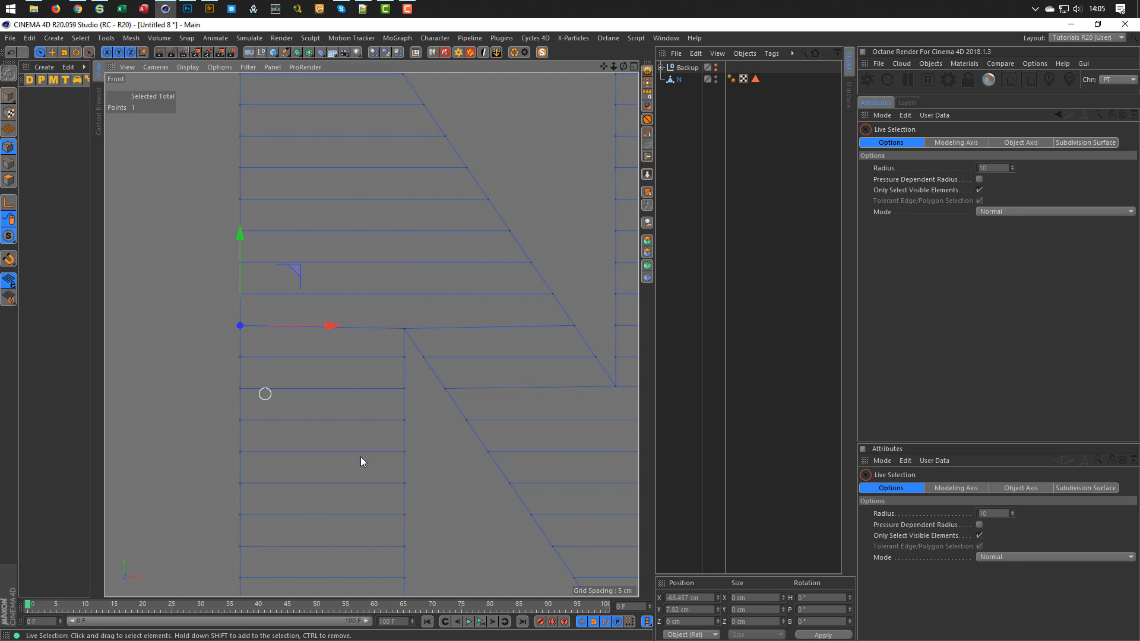
pyautogui.click(694, 610)
pyautogui.hotkey('ctrl', 'v')
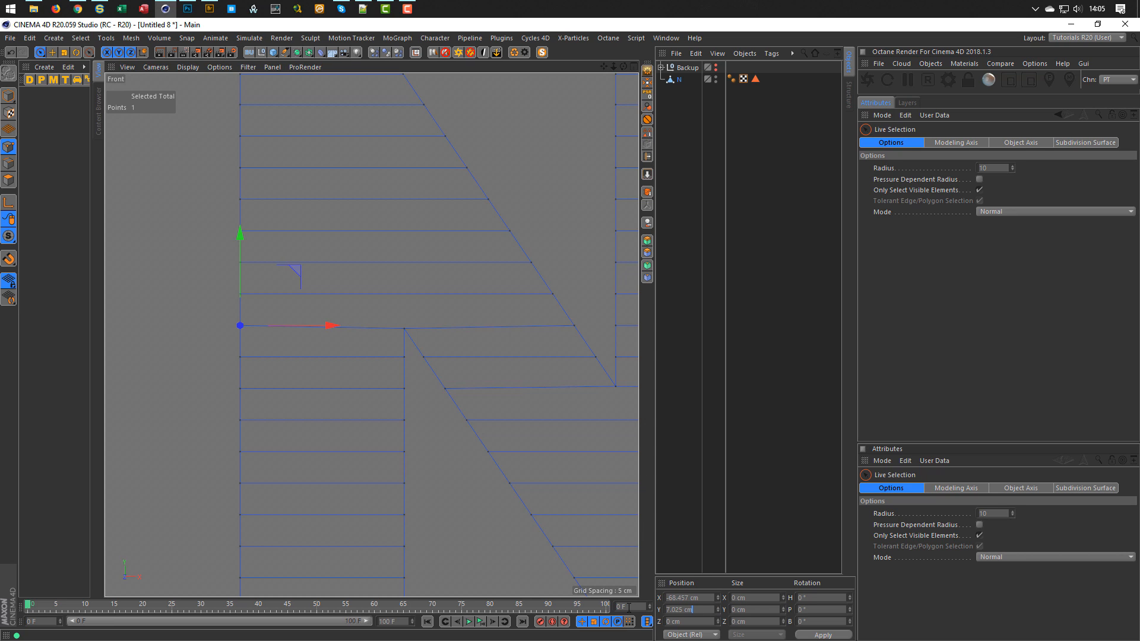
pyautogui.press('Return')
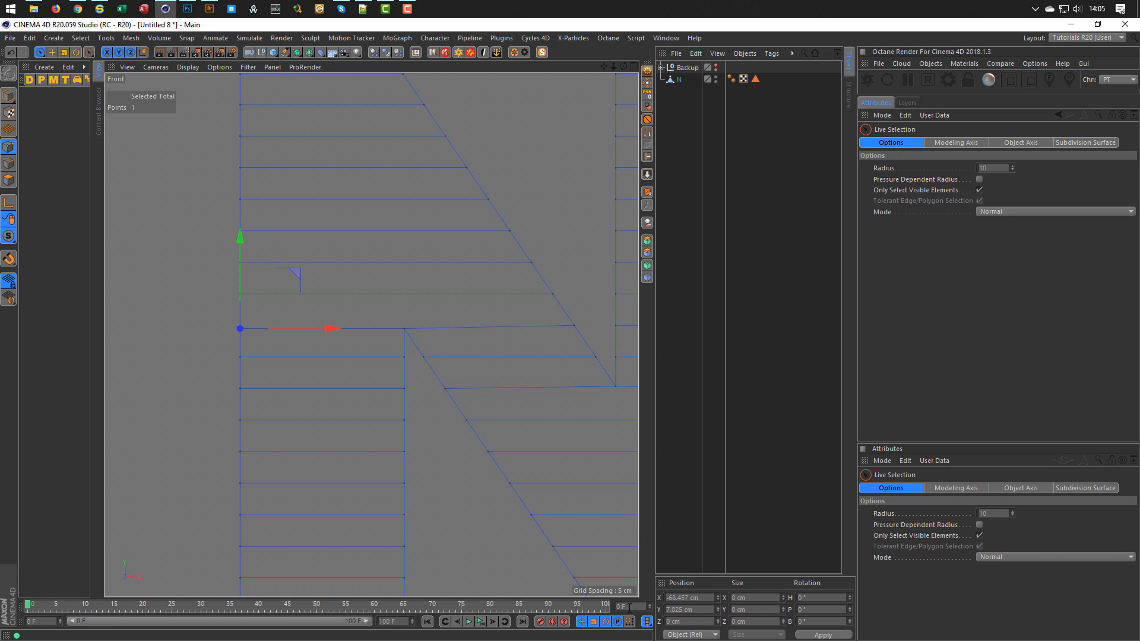
# Set the same cut's end point on the upper diagonal to Y 7.023 cm and shift it about 0.53 cm along X onto the diagonal.
pyautogui.click(574, 326)
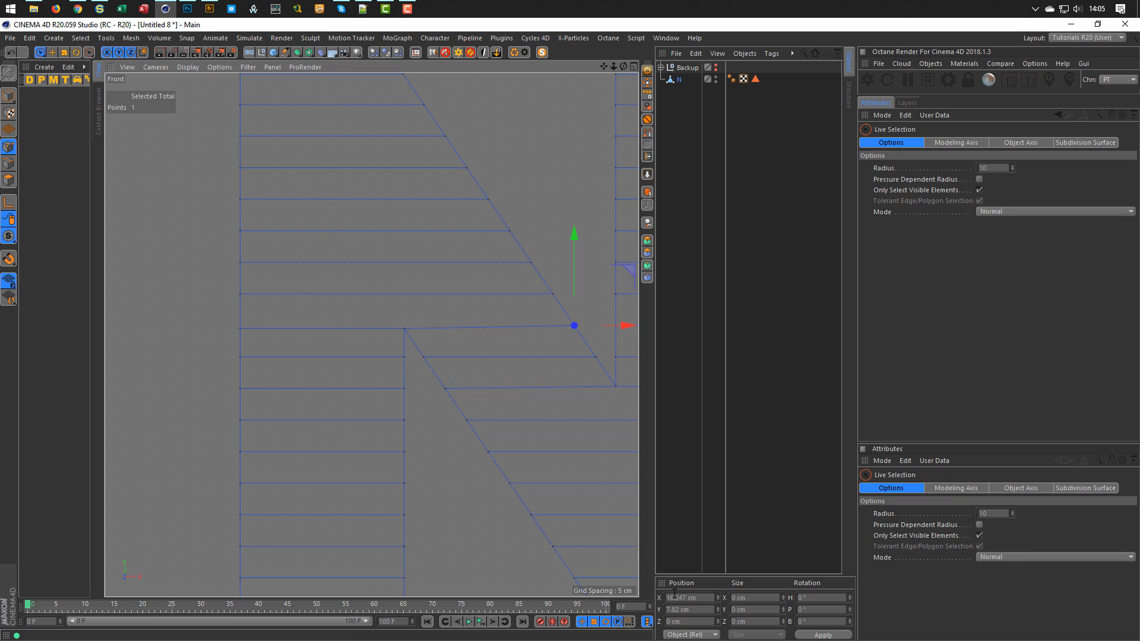
pyautogui.click(695, 610)
pyautogui.hotkey('ctrl', 'v')
pyautogui.press('Return')
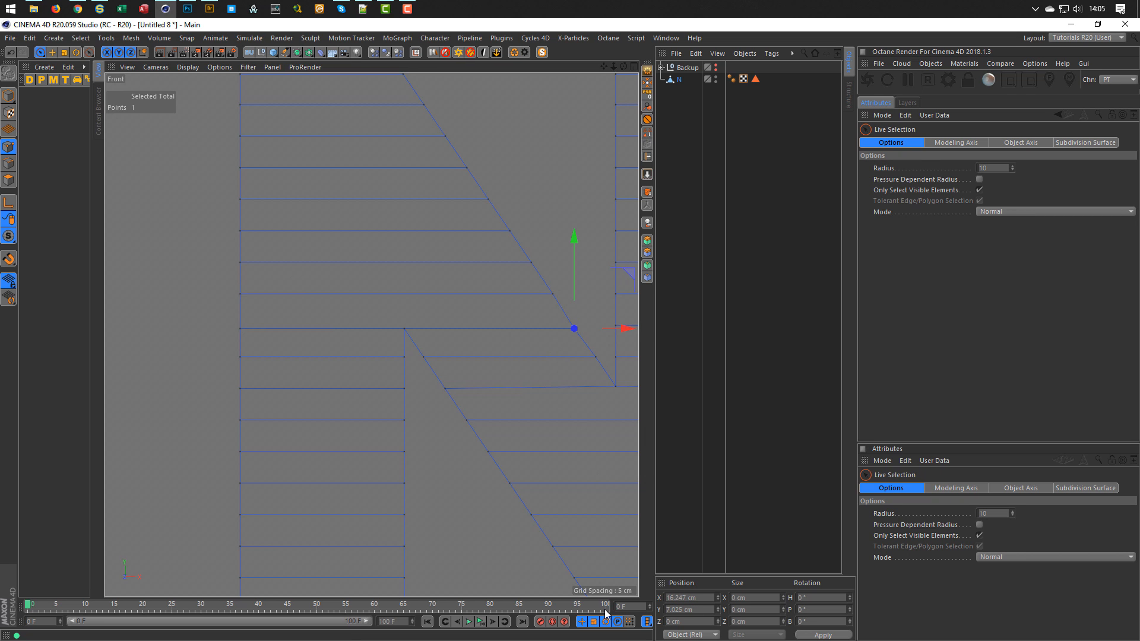
pyautogui.keyDown('alt'); pyautogui.moveTo(549, 430); pyautogui.dragTo(465, 442, button='middle'); pyautogui.keyUp('alt')
pyautogui.keyDown('alt'); pyautogui.moveTo(509, 366); pyautogui.dragTo(558, 359, button='right'); pyautogui.keyUp('alt')
pyautogui.moveTo(563, 314); pyautogui.dragTo(566, 316)
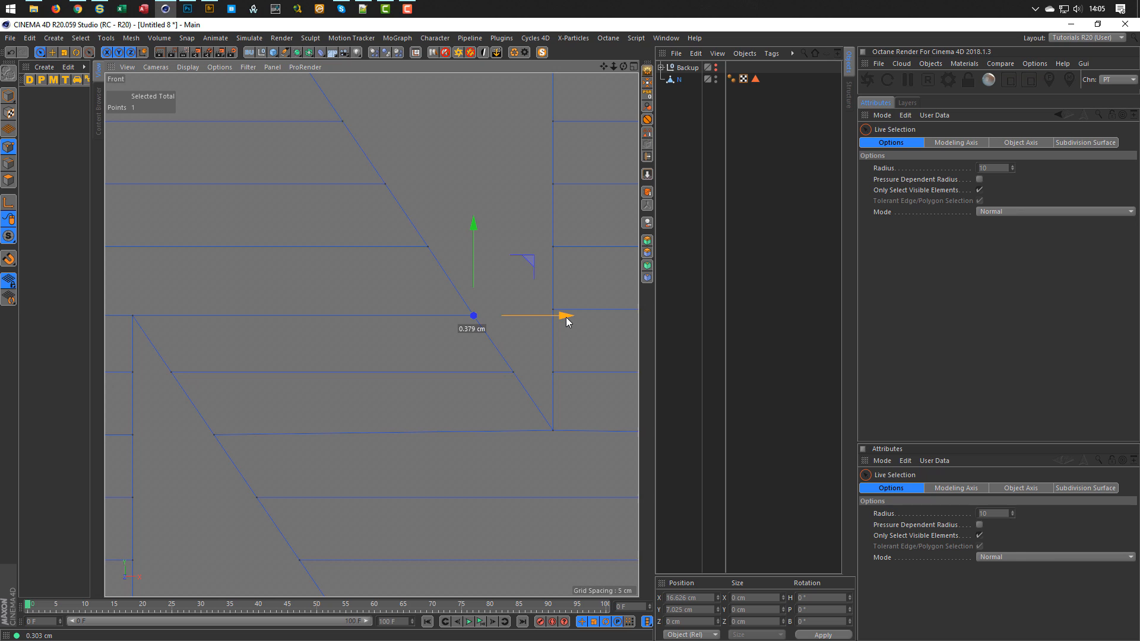
pyautogui.moveTo(566, 321); pyautogui.dragTo(567, 322)
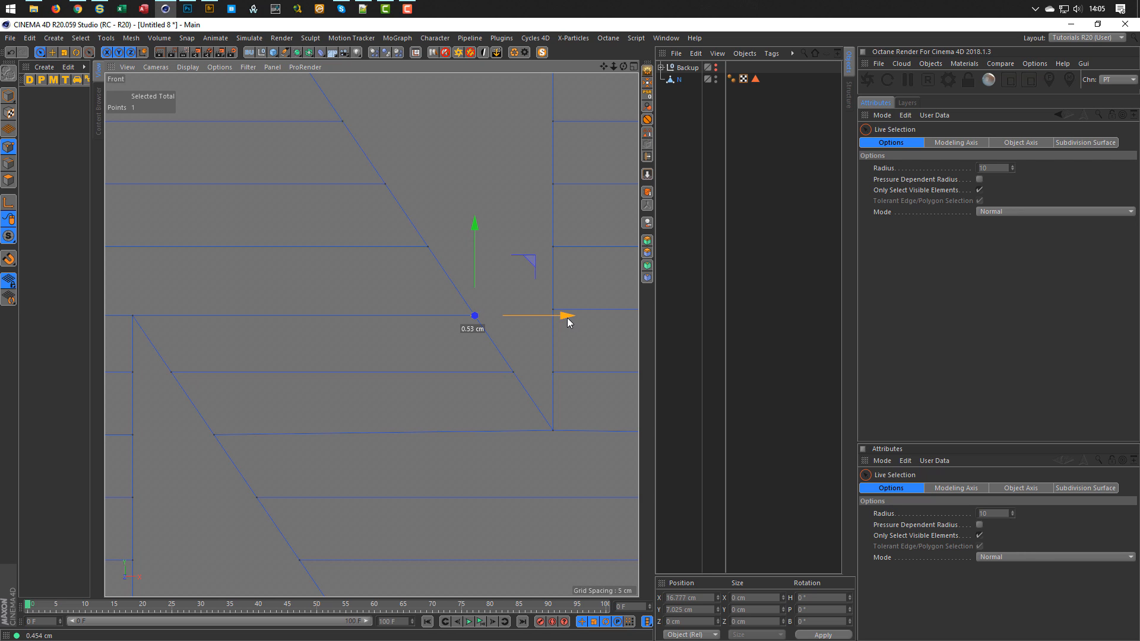
pyautogui.moveTo(567, 322); pyautogui.dragTo(568, 322)
pyautogui.scroll(-5, 437, 356)
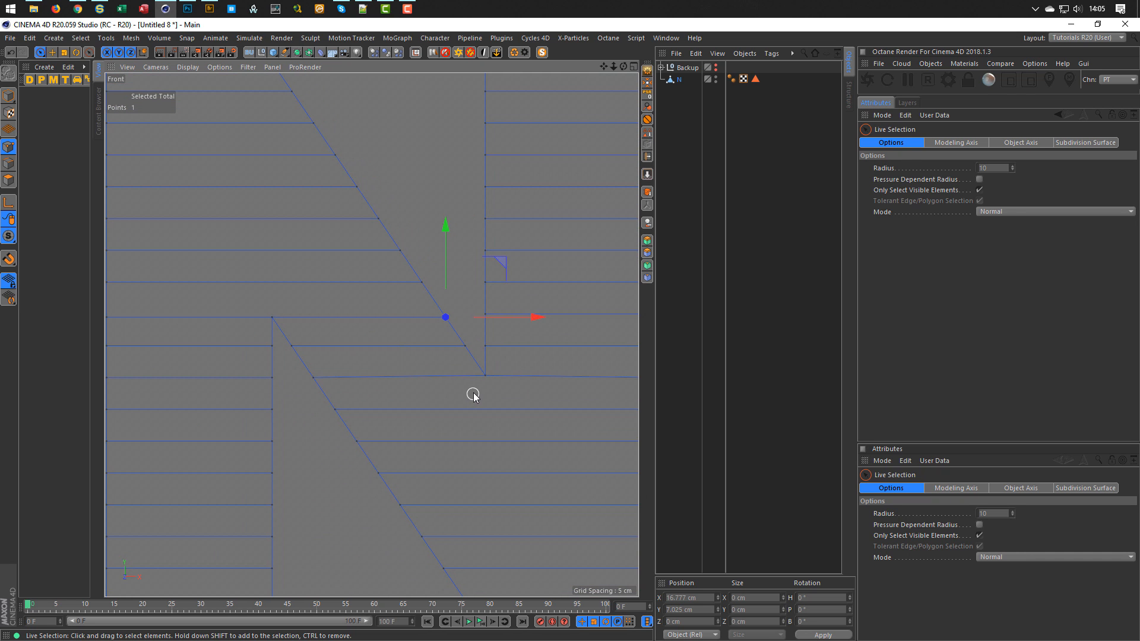
# Copy the upper notch corner's Y position, -7.623 cm, to the cut's end point on the lower diagonal and nudge that point along X onto the diagonal.
pyautogui.click(487, 375)
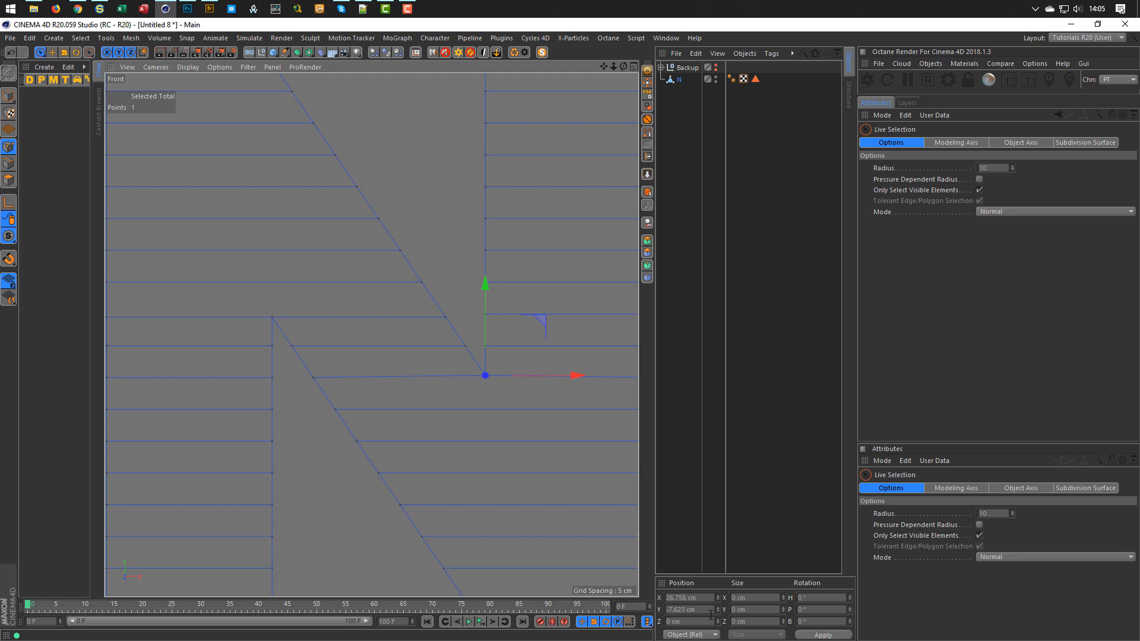
pyautogui.click(682, 610)
pyautogui.hotkey('ctrl', 'c')
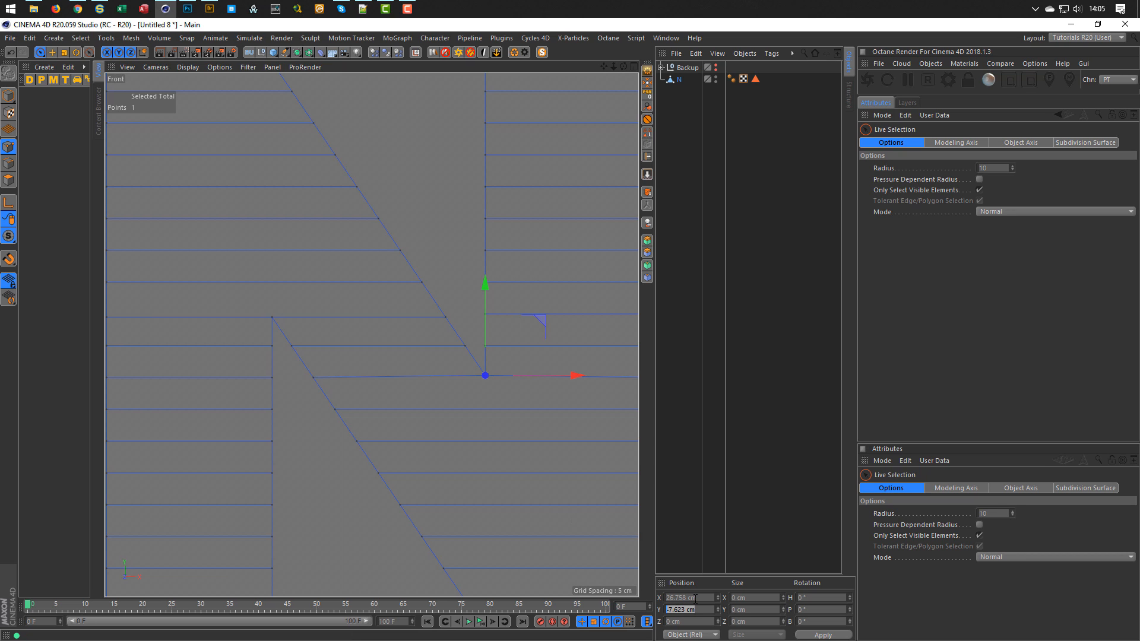
pyautogui.click(313, 377)
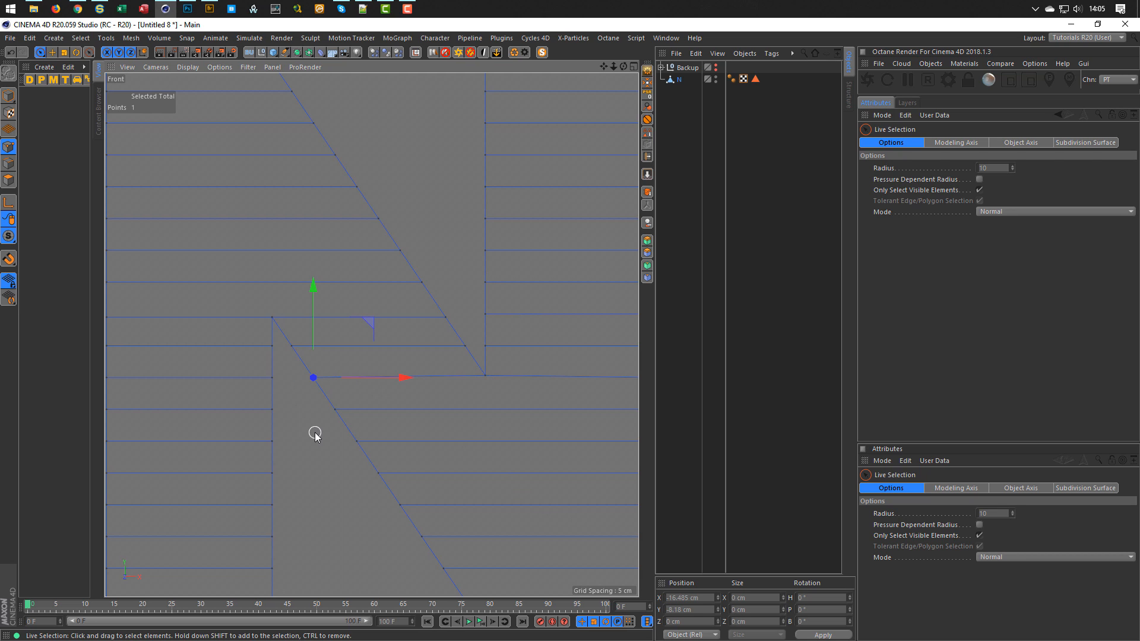
pyautogui.moveTo(692, 609); pyautogui.dragTo(636, 609)
pyautogui.hotkey('ctrl', 'v')
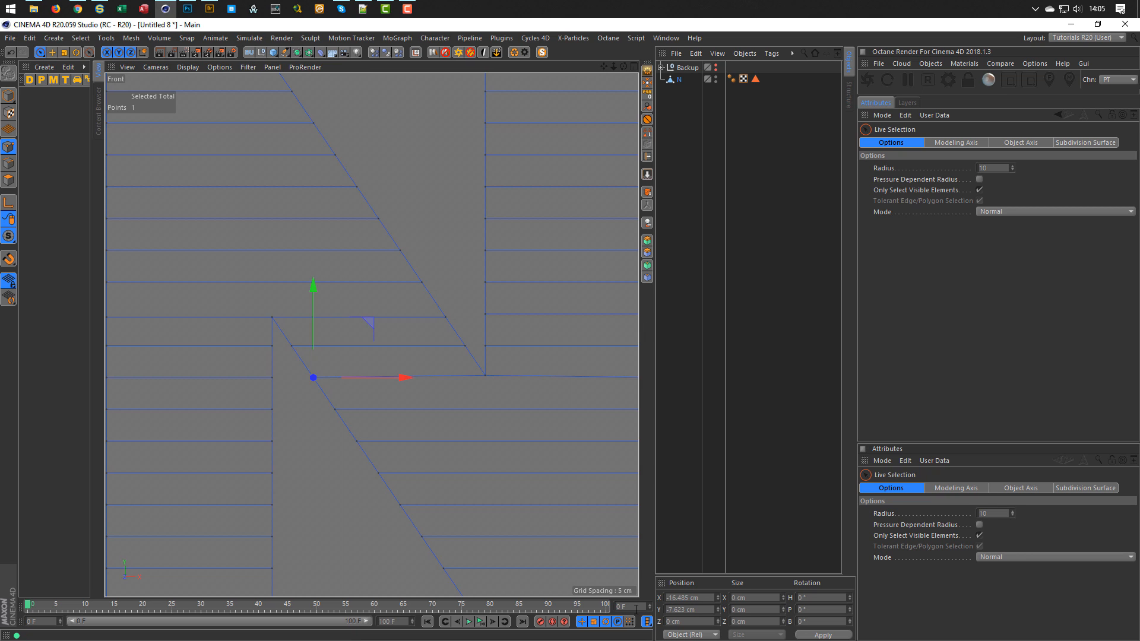
pyautogui.press('Return')
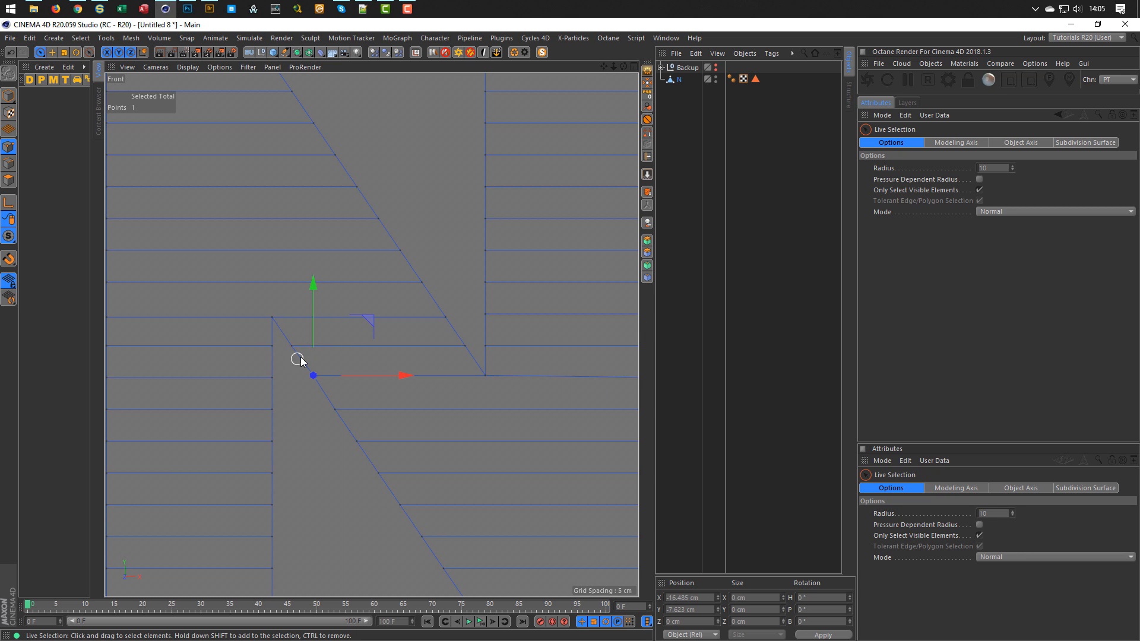
pyautogui.scroll(3, 333, 380)
pyautogui.moveTo(412, 387); pyautogui.dragTo(411, 387)
pyautogui.scroll(-3, 408, 399)
# Set the Y position of the same cut's end point on the N's right outer edge to -7.623 cm.
pyautogui.keyDown('alt'); pyautogui.moveTo(392, 413); pyautogui.dragTo(238, 398, button='middle'); pyautogui.keyUp('alt')
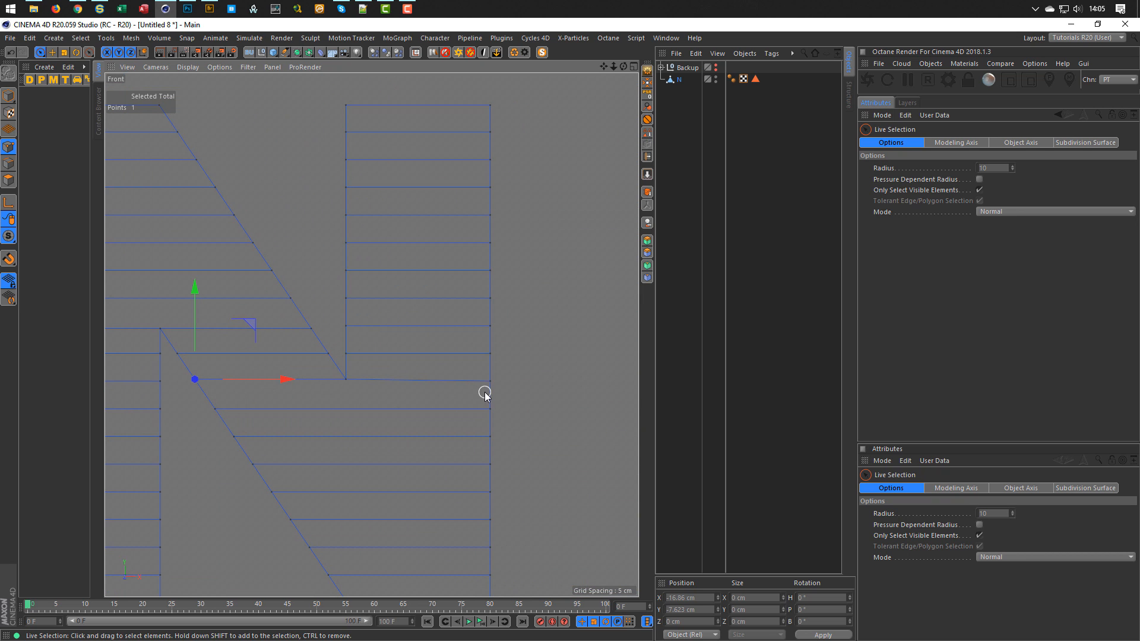
pyautogui.click(489, 383)
pyautogui.click(706, 610)
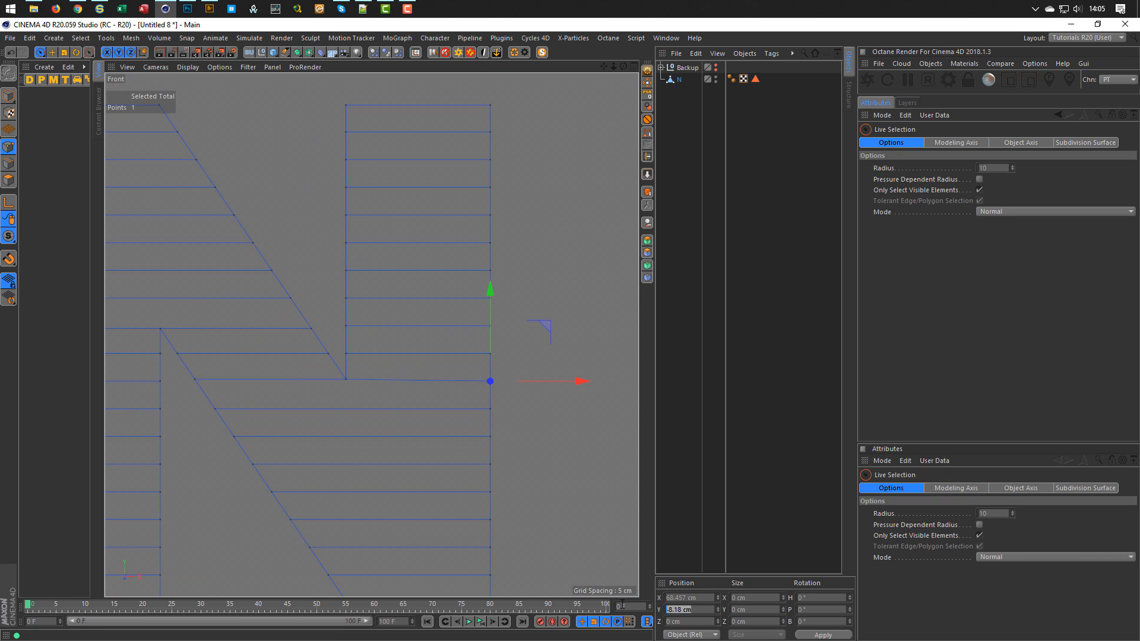
pyautogui.write('-7.623')
pyautogui.press('Return')
pyautogui.scroll(-7, 462, 458)
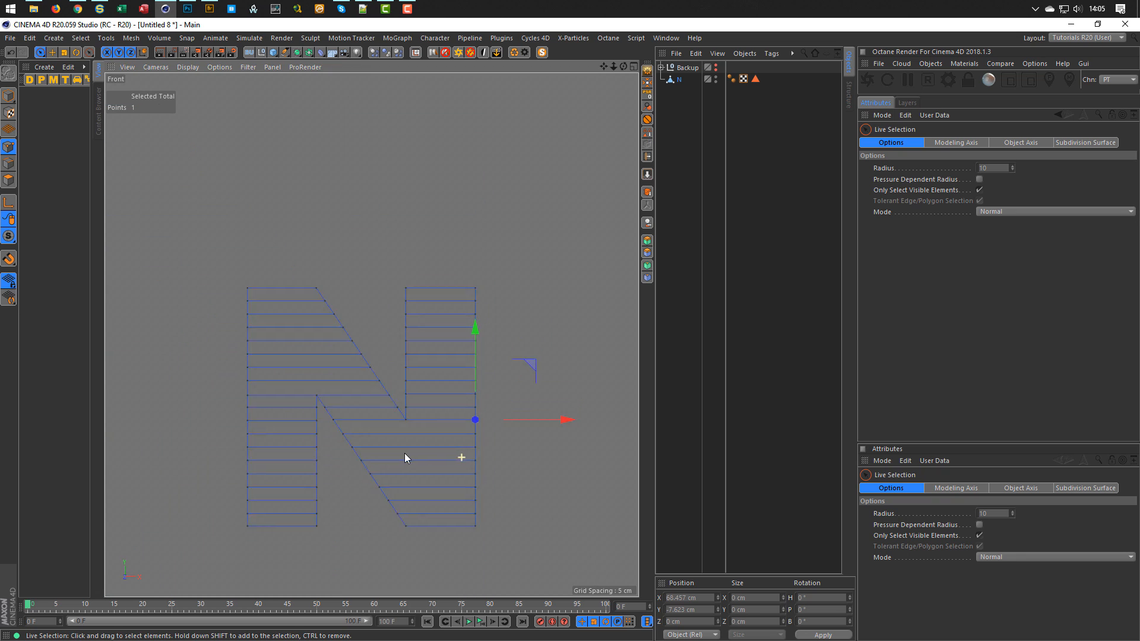
# Examine the strip heights by selecting individual vertical outline edges in edge mode and comparing their Y sizes.
pyautogui.keyDown('alt'); pyautogui.moveTo(404, 454); pyautogui.dragTo(466, 433, button='middle'); pyautogui.keyUp('alt')
pyautogui.scroll(8, 382, 406)
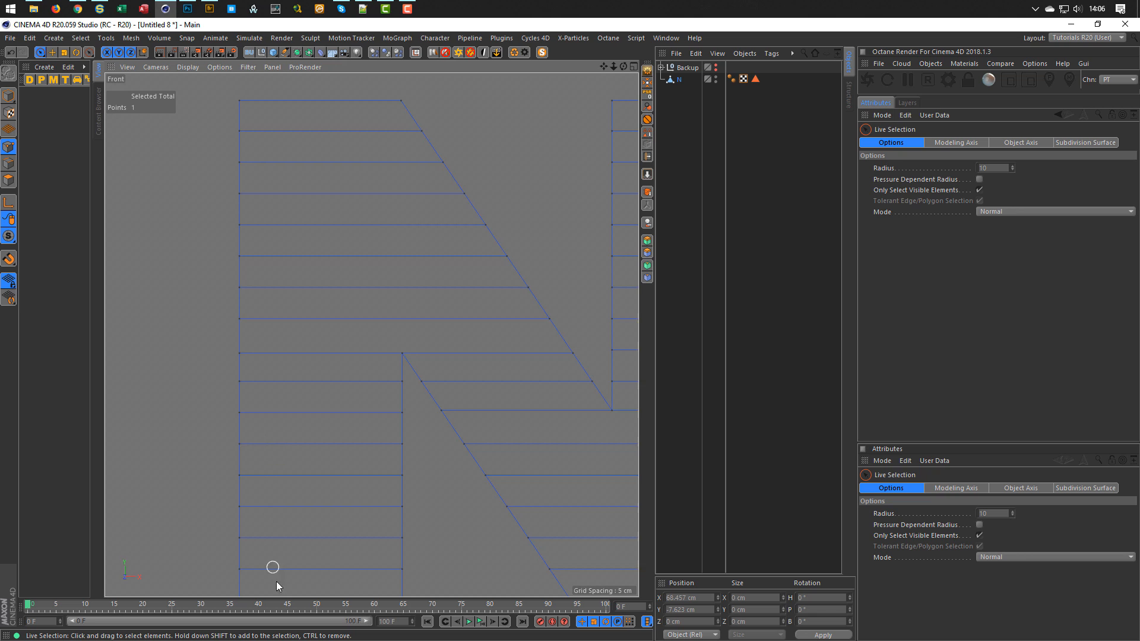
pyautogui.scroll(-5, 276, 586)
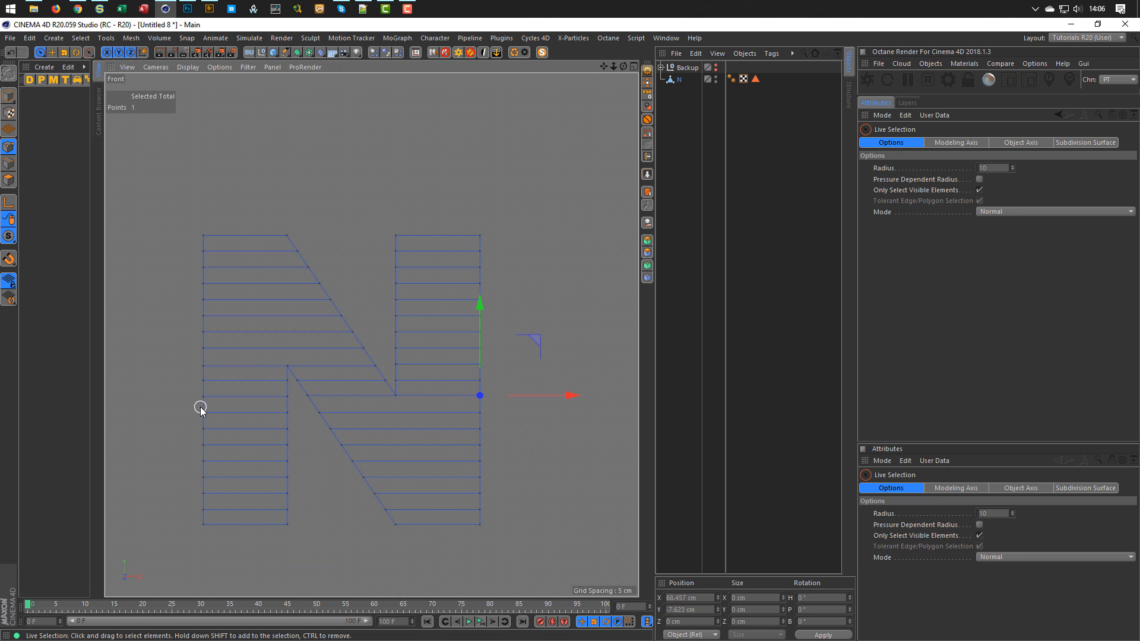
pyautogui.scroll(3, 205, 525)
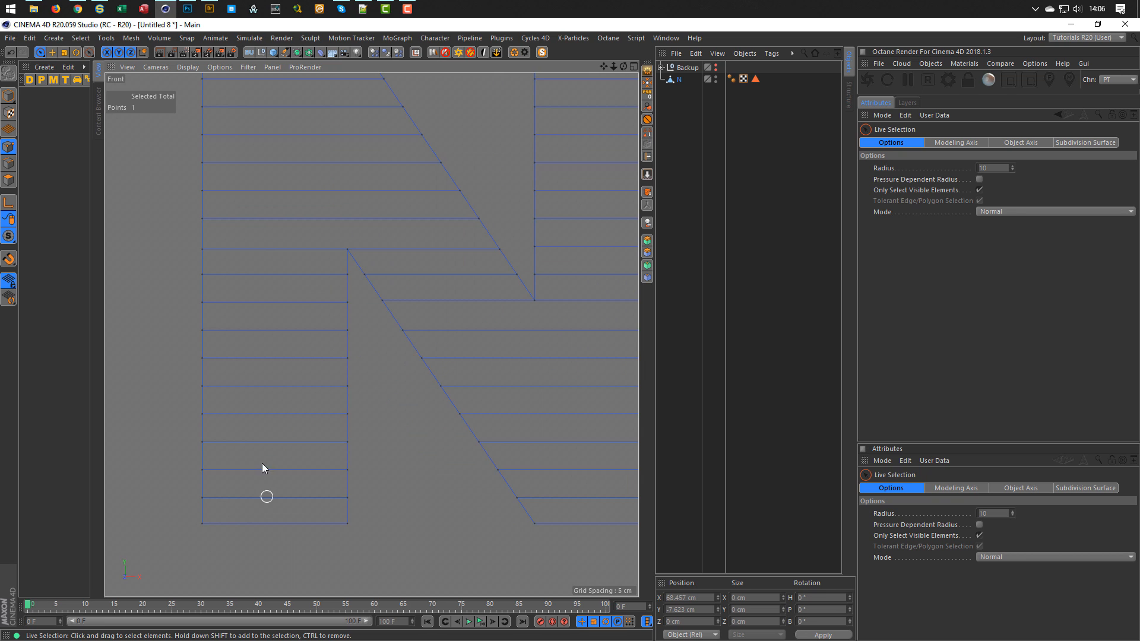
pyautogui.click(9, 163)
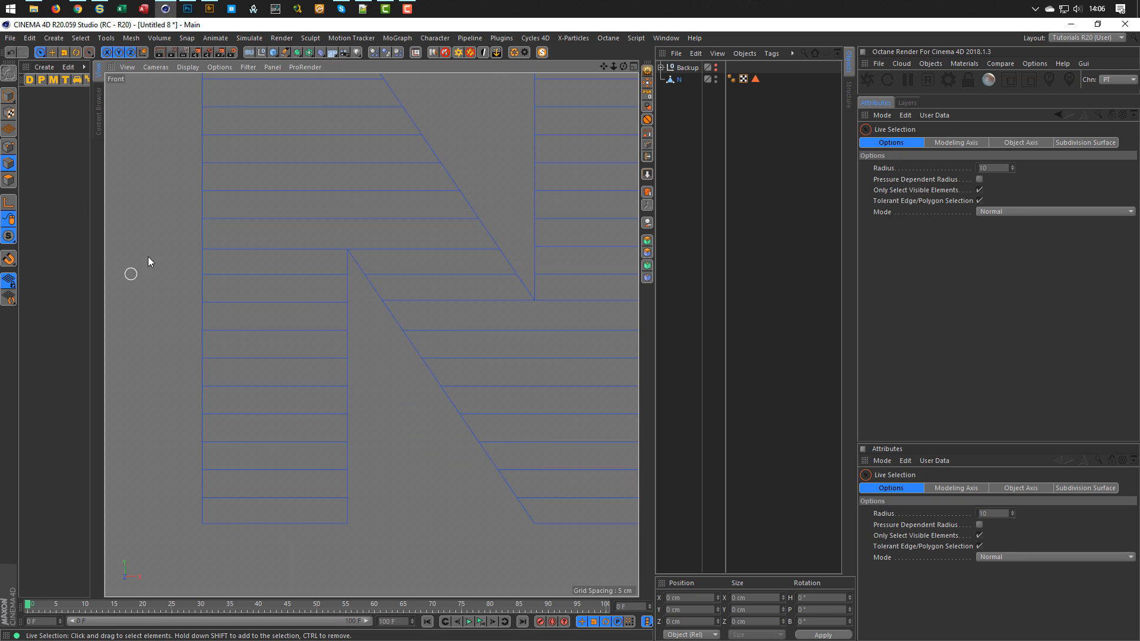
pyautogui.click(203, 205)
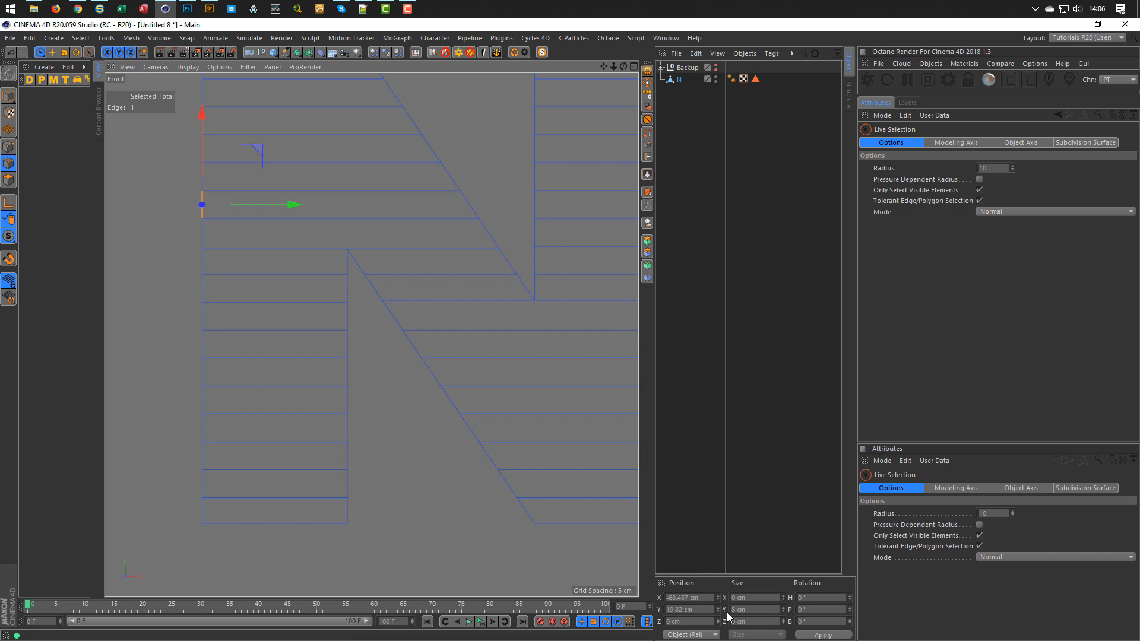
pyautogui.click(204, 262)
pyautogui.click(203, 509)
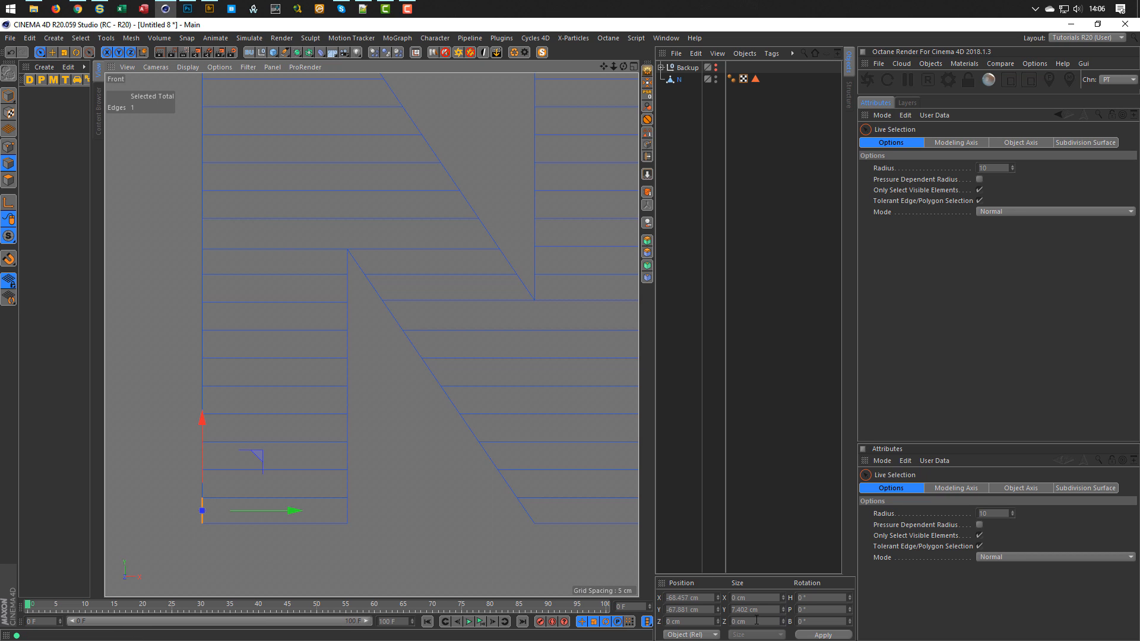
pyautogui.click(339, 483)
pyautogui.scroll(-5, 416, 398)
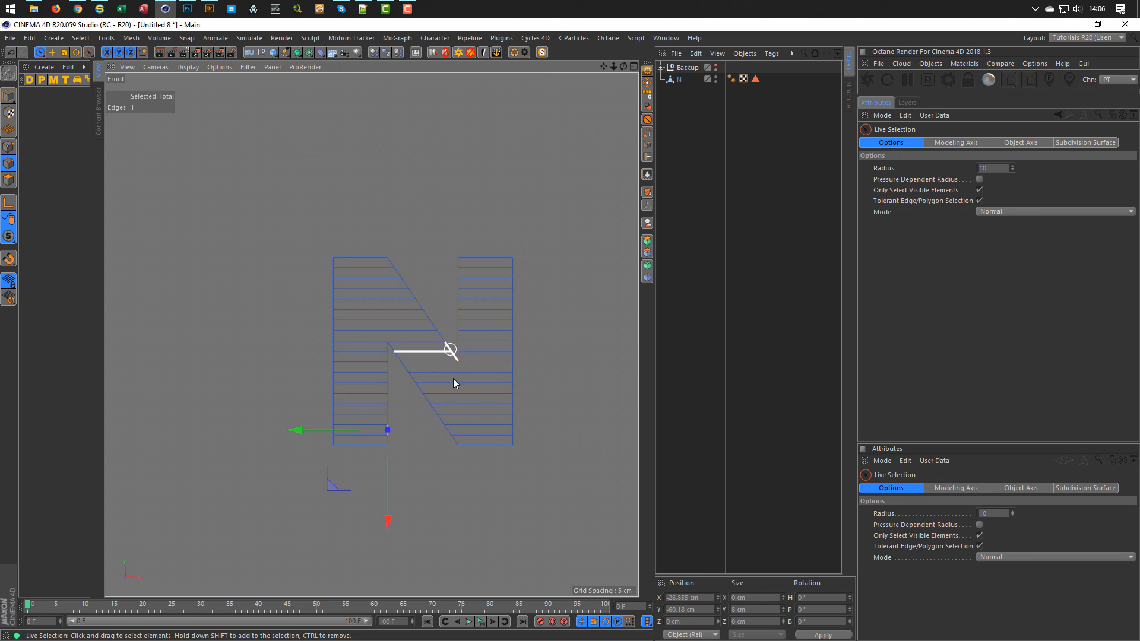
pyautogui.scroll(4, 463, 309)
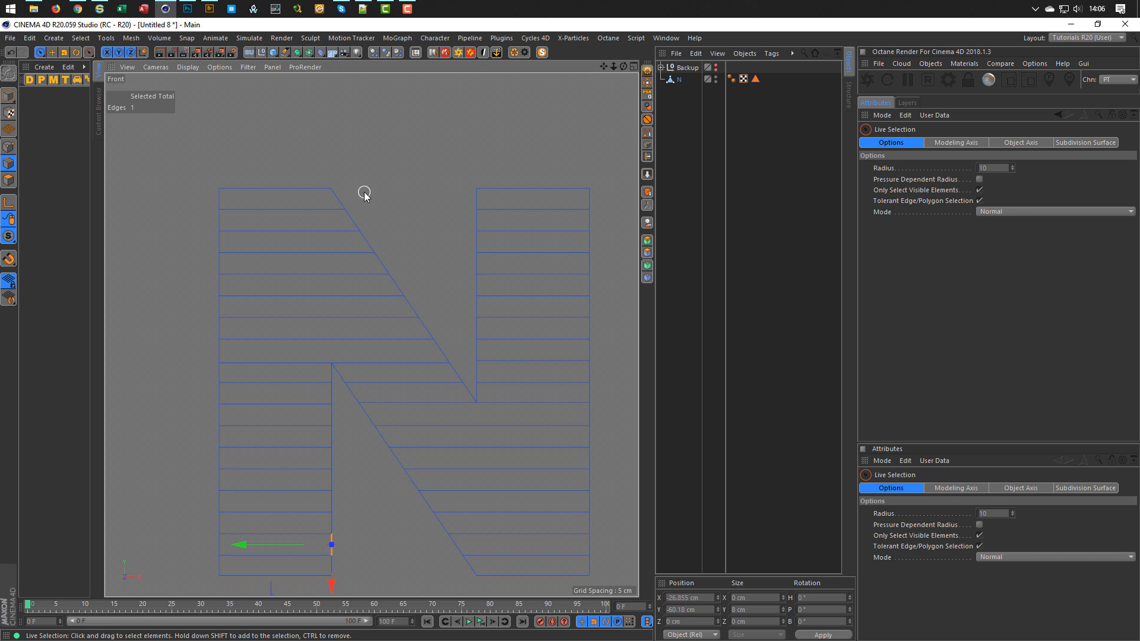
# Switch to the Behance page in the browser to study the wooden N's slat ends, and return to Cinema 4D.
pyautogui.click(79, 10)
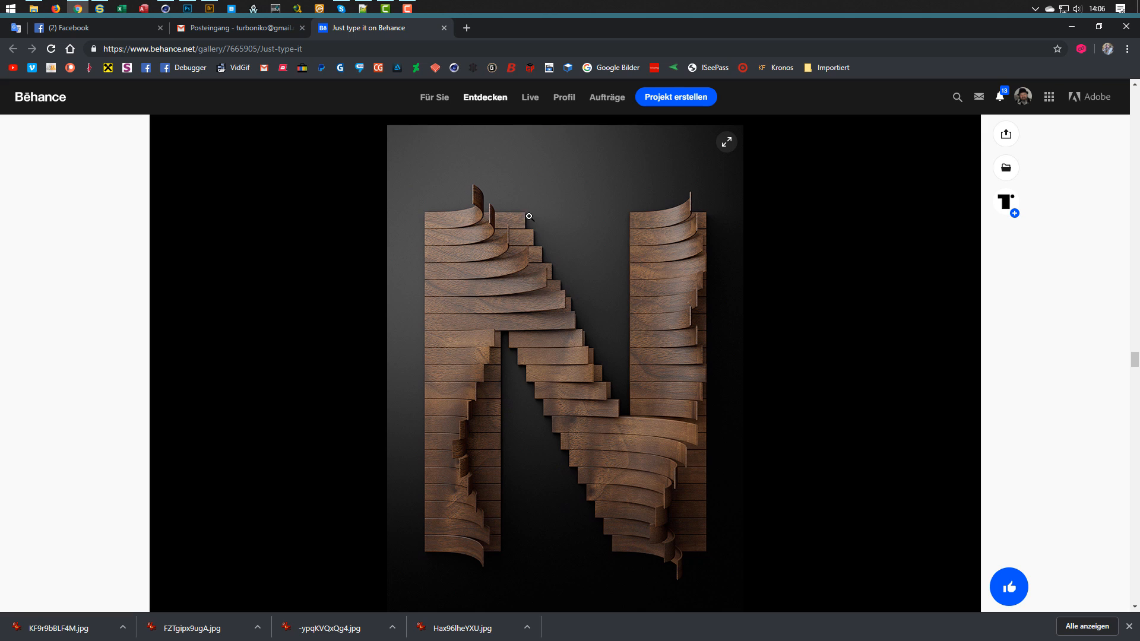
pyautogui.click(1084, 25)
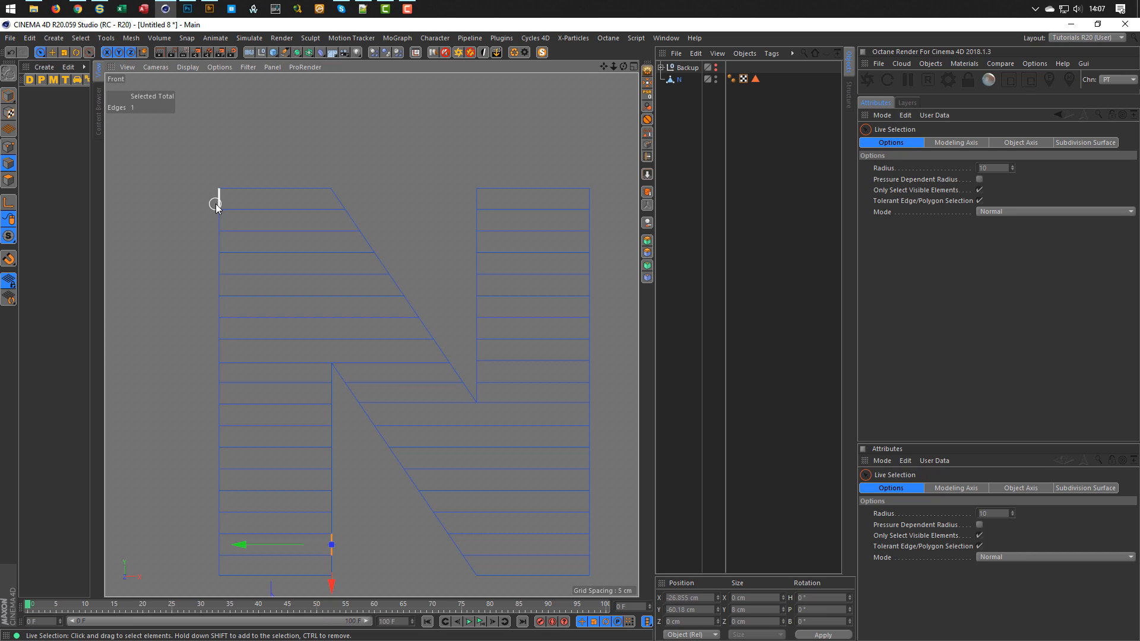
pyautogui.keyDown('alt'); pyautogui.moveTo(278, 217); pyautogui.dragTo(274, 189, button='middle'); pyautogui.keyUp('alt')
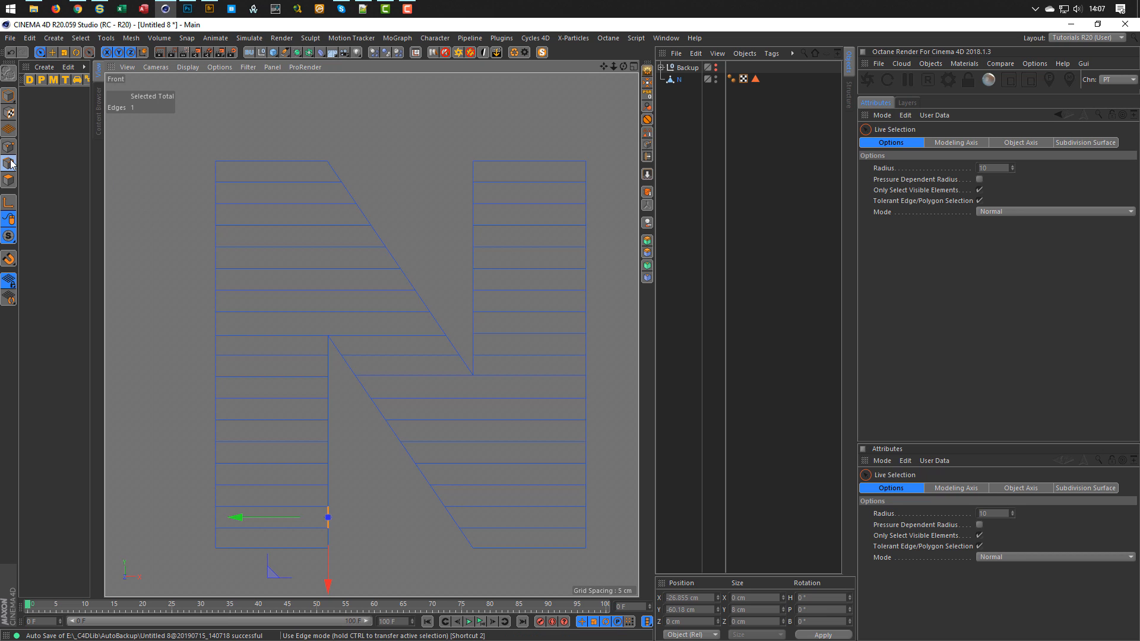
# Select the N's entire outer outline using Loop Selection with Stop at Boundary Edges and Select Boundary Loop enabled.
pyautogui.press('u')
pyautogui.press('l')
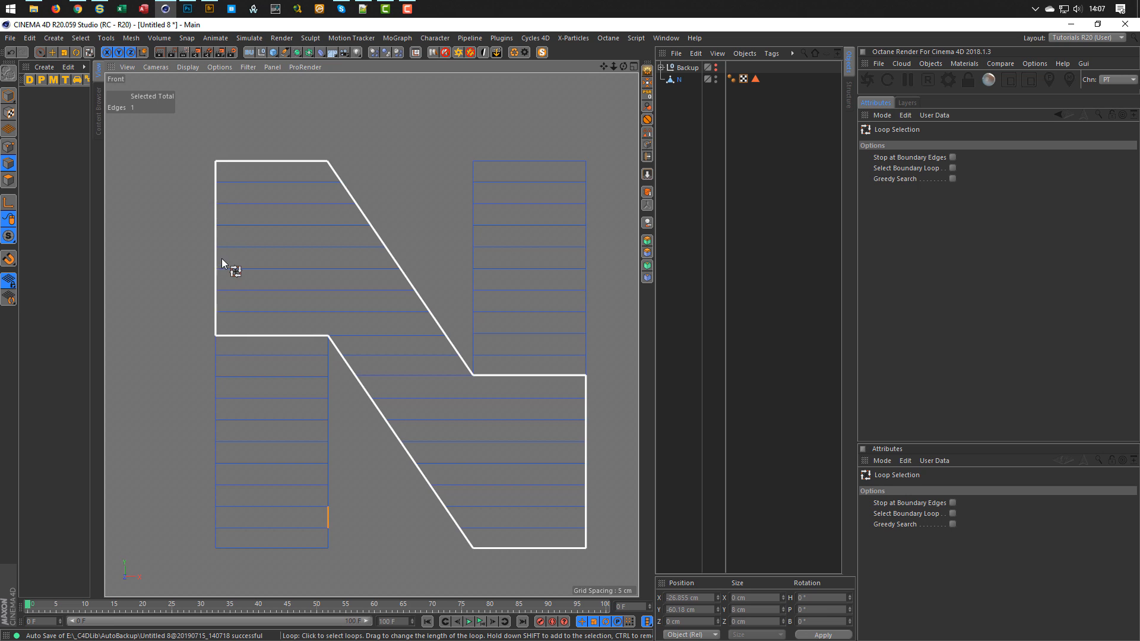
pyautogui.click(952, 158)
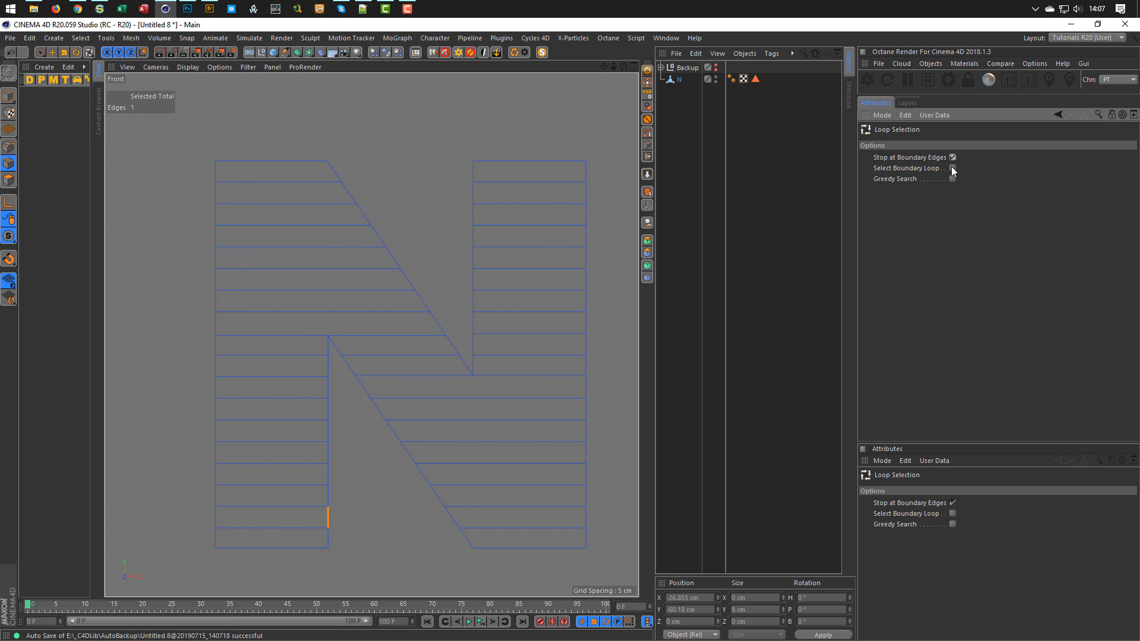
pyautogui.click(585, 176)
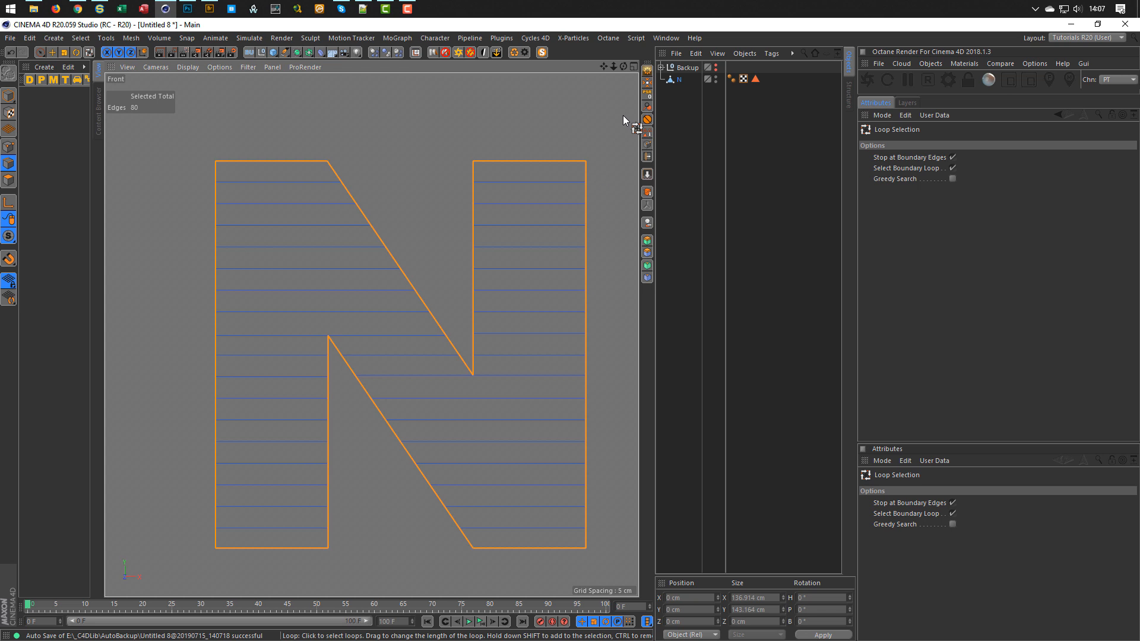
# Remove the N's four horizontal end edges from the outline selection and subdivide the remaining outline edges to halve every strip.
pyautogui.press('9')
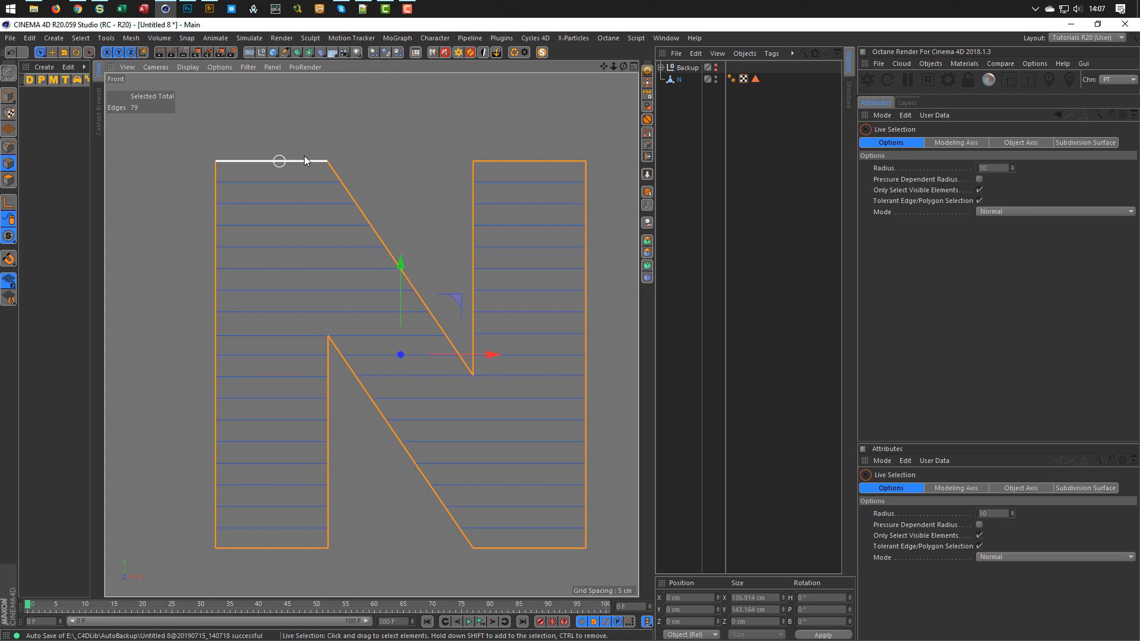
pyautogui.keyDown('ctrl'); pyautogui.click(300, 160); pyautogui.keyUp('ctrl')
pyautogui.keyDown('ctrl'); pyautogui.click(537, 161); pyautogui.keyUp('ctrl')
pyautogui.keyDown('ctrl'); pyautogui.click(531, 547); pyautogui.keyUp('ctrl')
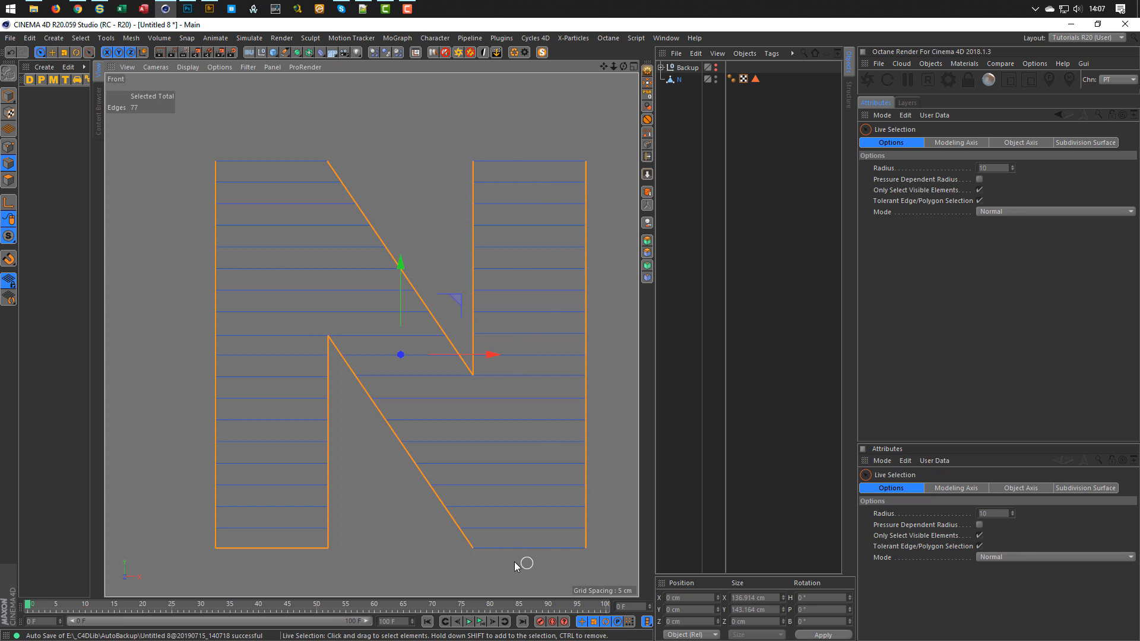
pyautogui.keyDown('ctrl'); pyautogui.click(285, 548); pyautogui.keyUp('ctrl')
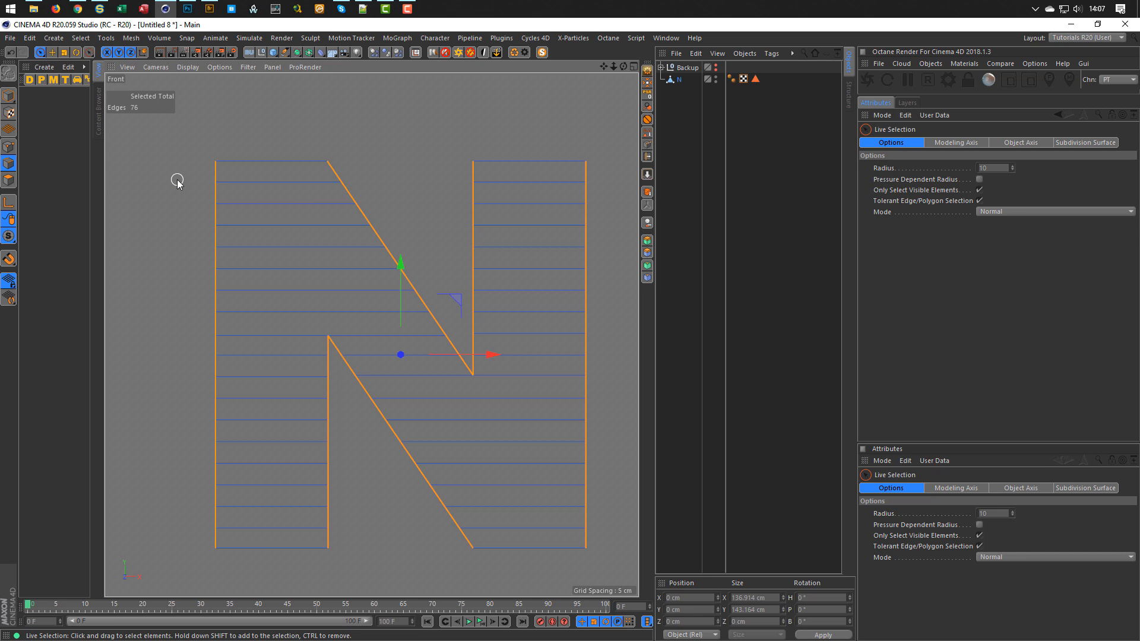
pyautogui.press('u')
pyautogui.press('s')
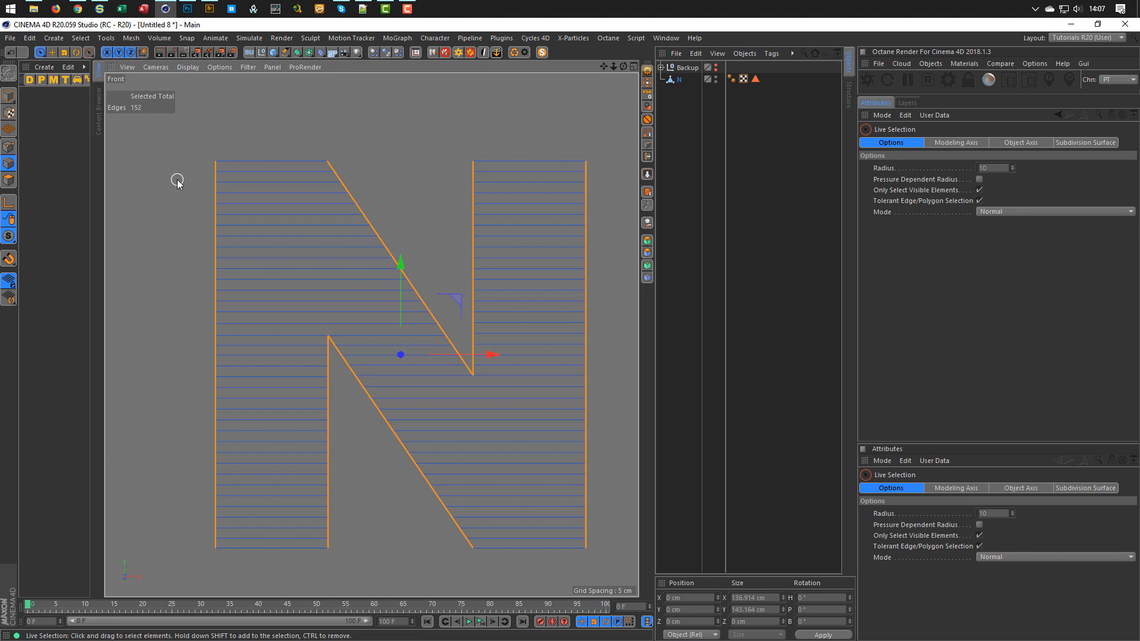
# Select the new mid-strip horizontal edges one by one down the N's left side, from the top strip to the bottom strip.
pyautogui.click(249, 172)
pyautogui.keyDown('shift'); pyautogui.click(249, 193); pyautogui.keyUp('shift')
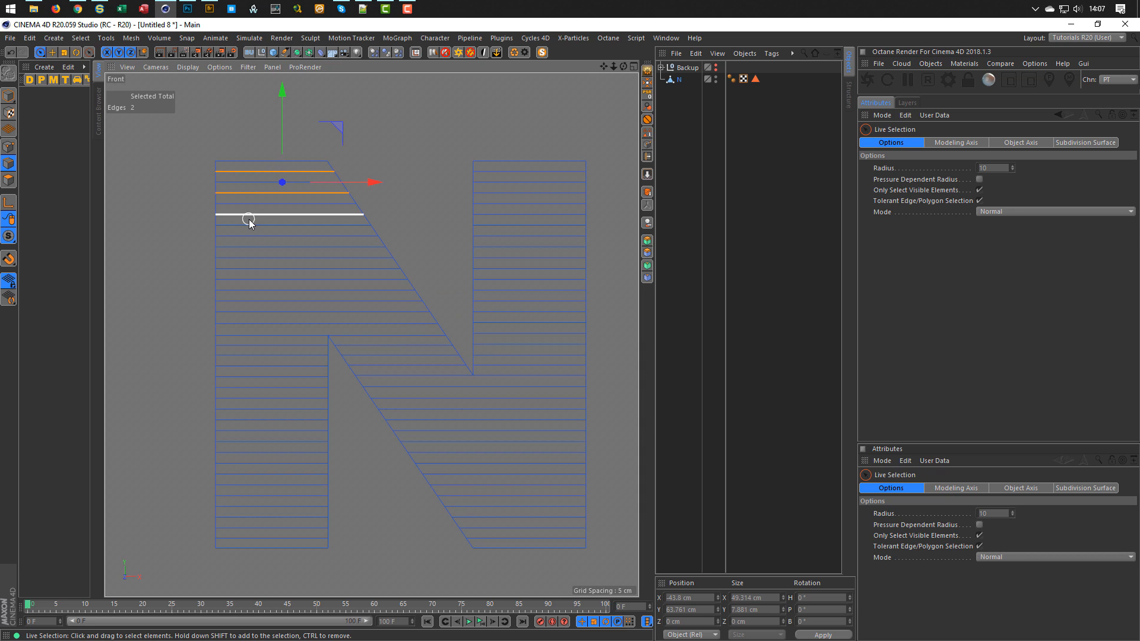
pyautogui.keyDown('shift'); pyautogui.click(249, 216); pyautogui.keyUp('shift')
pyautogui.keyDown('shift'); pyautogui.click(251, 237); pyautogui.keyUp('shift')
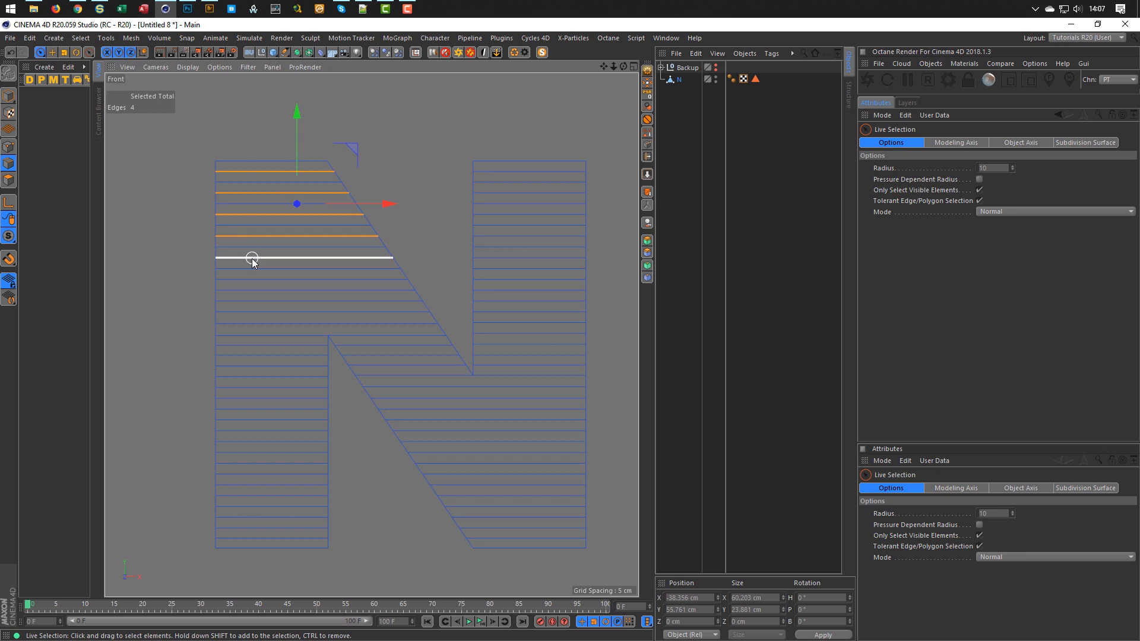
pyautogui.keyDown('shift'); pyautogui.click(251, 258); pyautogui.keyUp('shift')
pyautogui.keyDown('shift'); pyautogui.click(252, 279); pyautogui.keyUp('shift')
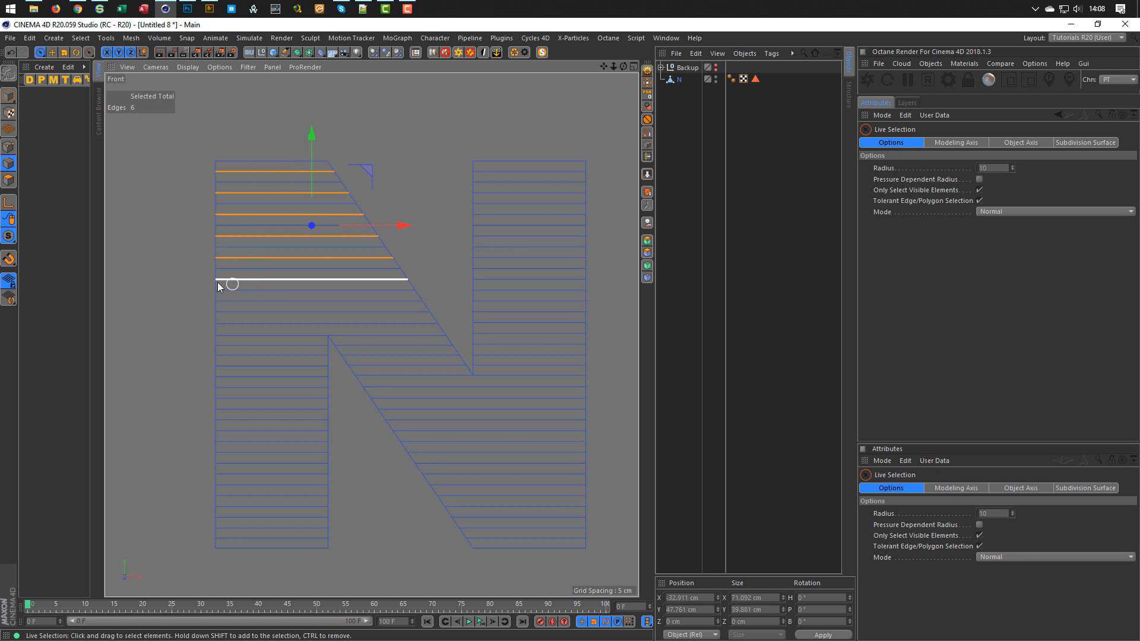
pyautogui.keyDown('shift'); pyautogui.click(276, 301); pyautogui.keyUp('shift')
pyautogui.keyDown('shift'); pyautogui.click(275, 326); pyautogui.keyUp('shift')
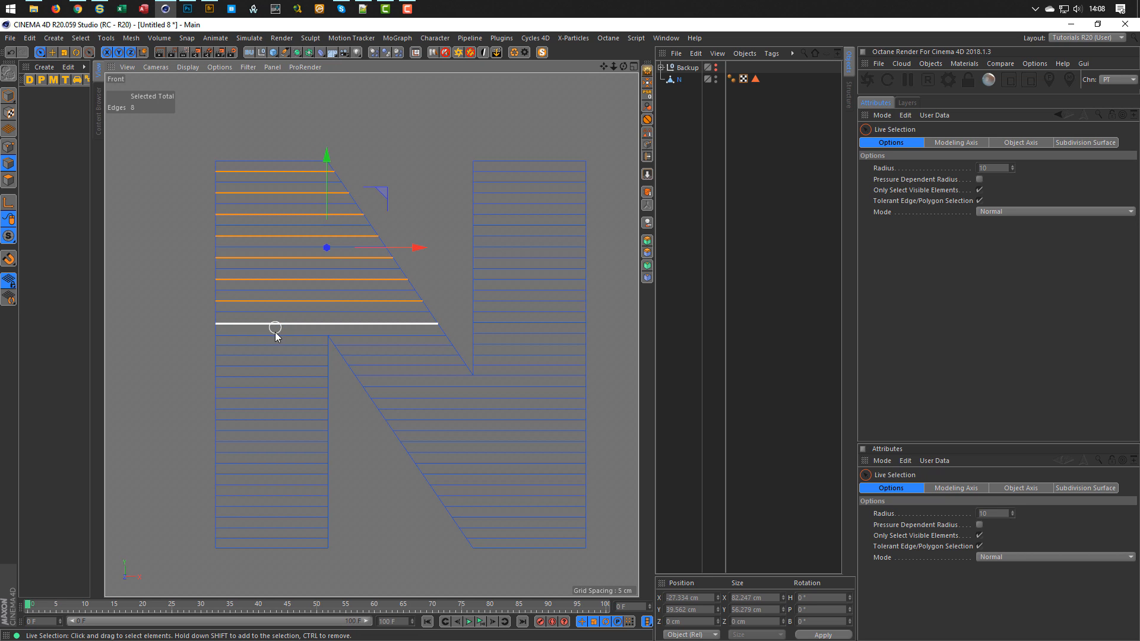
pyautogui.keyDown('shift'); pyautogui.click(273, 346); pyautogui.keyUp('shift')
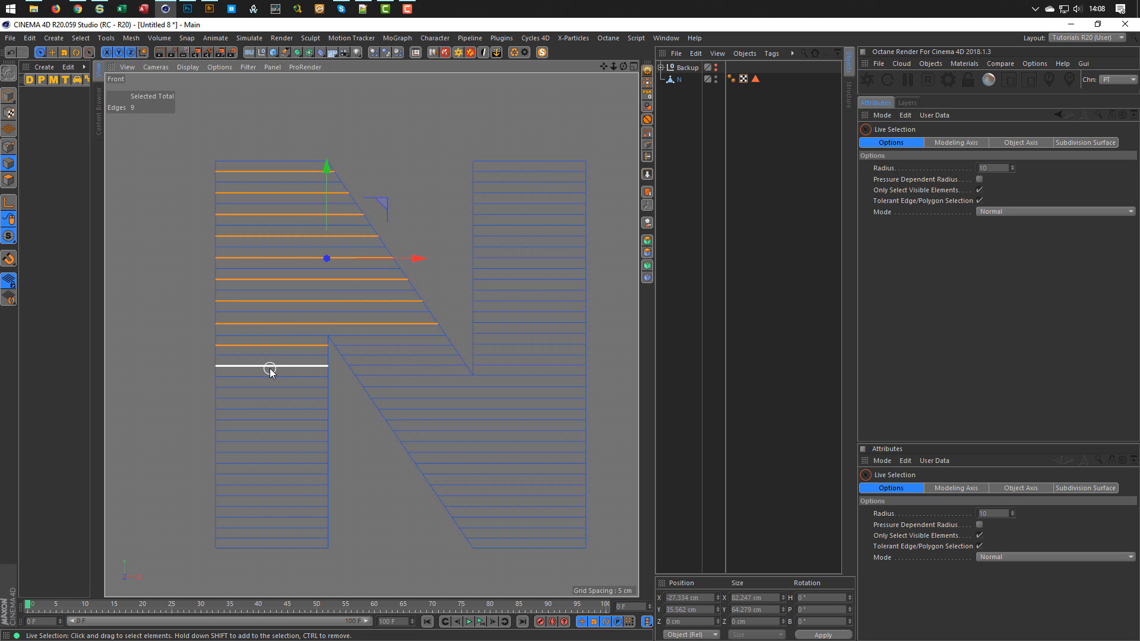
pyautogui.keyDown('shift'); pyautogui.click(270, 368); pyautogui.keyUp('shift')
pyautogui.keyDown('shift'); pyautogui.click(272, 389); pyautogui.keyUp('shift')
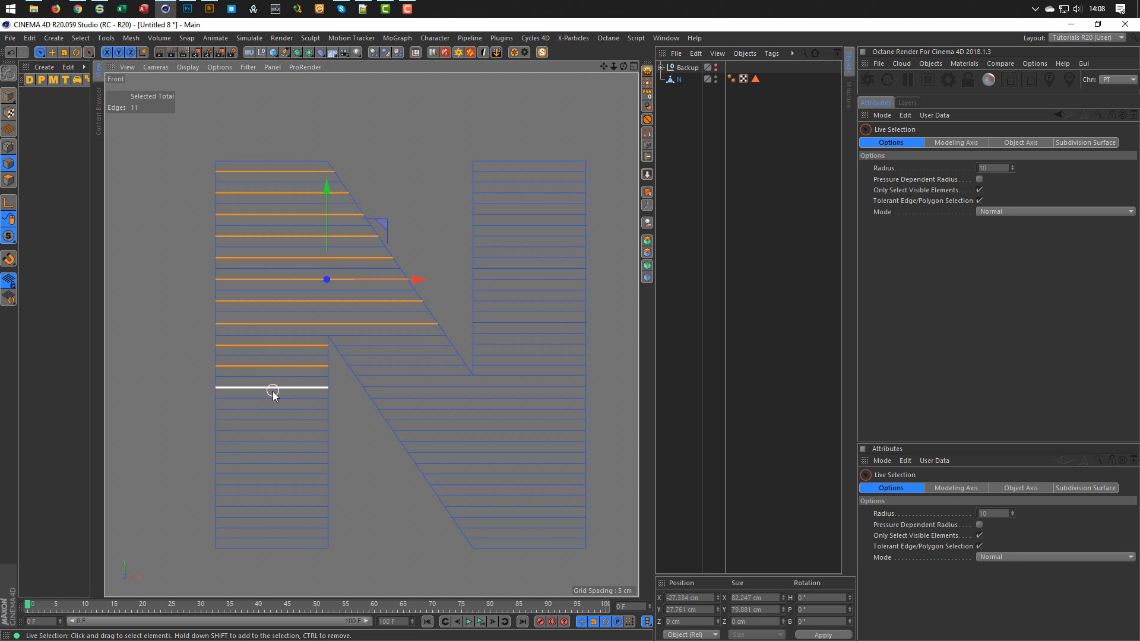
pyautogui.keyDown('shift'); pyautogui.click(267, 409); pyautogui.keyUp('shift')
pyautogui.keyDown('shift'); pyautogui.click(261, 431); pyautogui.keyUp('shift')
pyautogui.keyDown('shift'); pyautogui.click(252, 453); pyautogui.keyUp('shift')
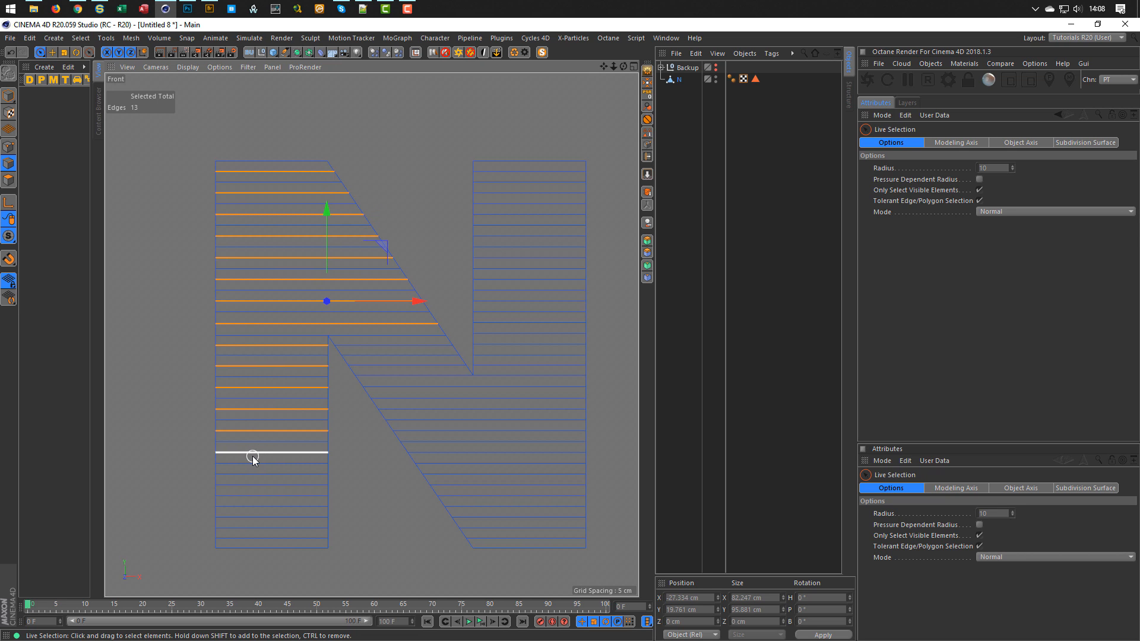
pyautogui.keyDown('shift'); pyautogui.click(247, 473); pyautogui.keyUp('shift')
pyautogui.keyDown('shift'); pyautogui.click(244, 497); pyautogui.keyUp('shift')
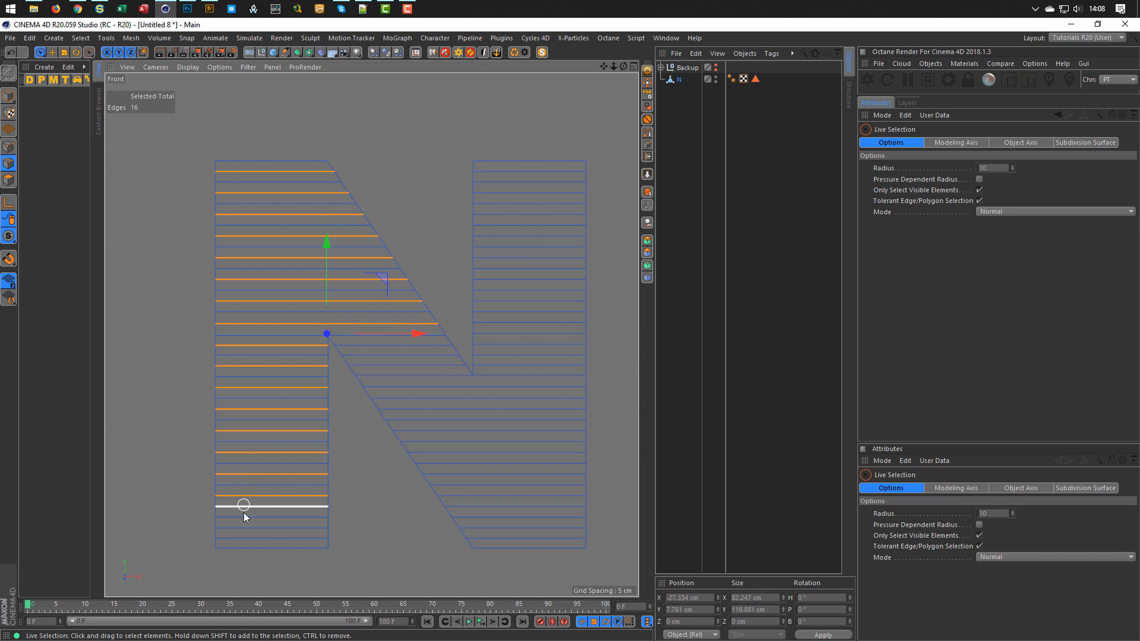
pyautogui.keyDown('shift'); pyautogui.click(244, 518); pyautogui.keyUp('shift')
pyautogui.keyDown('shift'); pyautogui.click(247, 540); pyautogui.keyUp('shift')
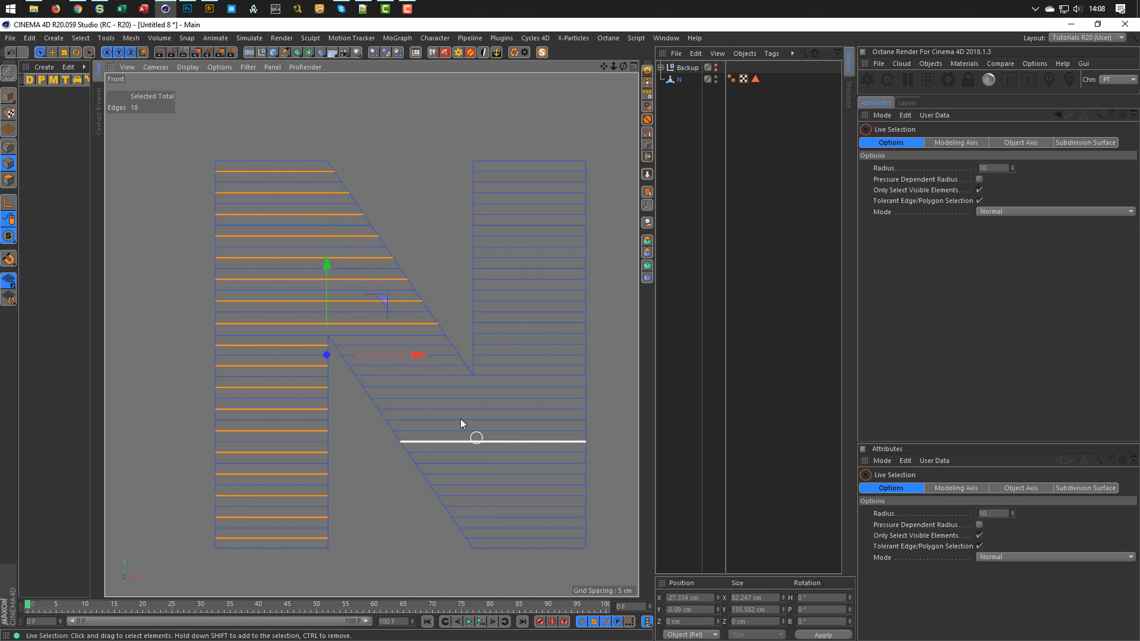
# Add the mid-strip edges across the N's central diagonal and up its right stem to the edge selection.
pyautogui.keyDown('shift'); pyautogui.click(435, 346); pyautogui.keyUp('shift')
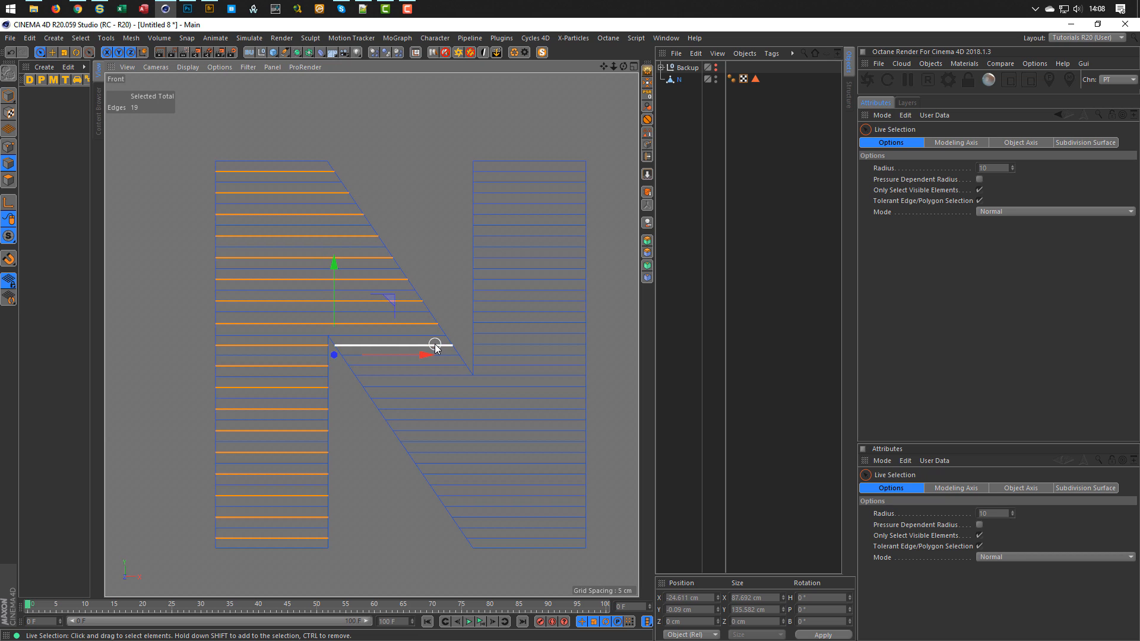
pyautogui.keyDown('shift'); pyautogui.click(446, 365); pyautogui.keyUp('shift')
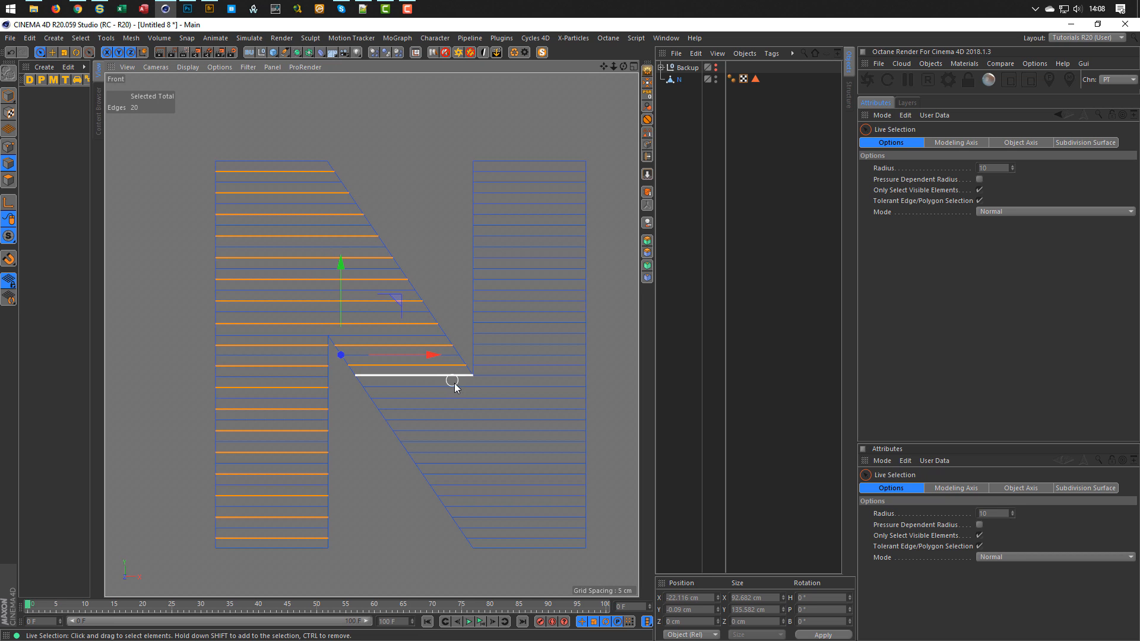
pyautogui.keyDown('shift'); pyautogui.click(455, 387); pyautogui.keyUp('shift')
pyautogui.keyDown('shift'); pyautogui.click(517, 367); pyautogui.keyUp('shift')
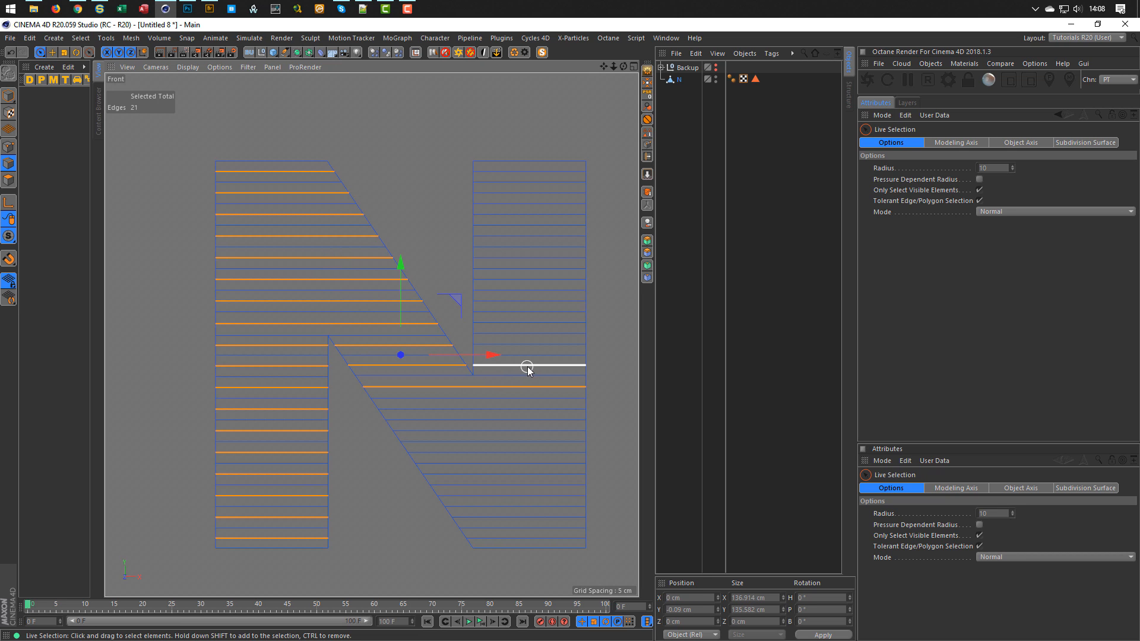
pyautogui.keyDown('shift'); pyautogui.click(534, 346); pyautogui.keyUp('shift')
pyautogui.keyDown('shift'); pyautogui.click(538, 323); pyautogui.keyUp('shift')
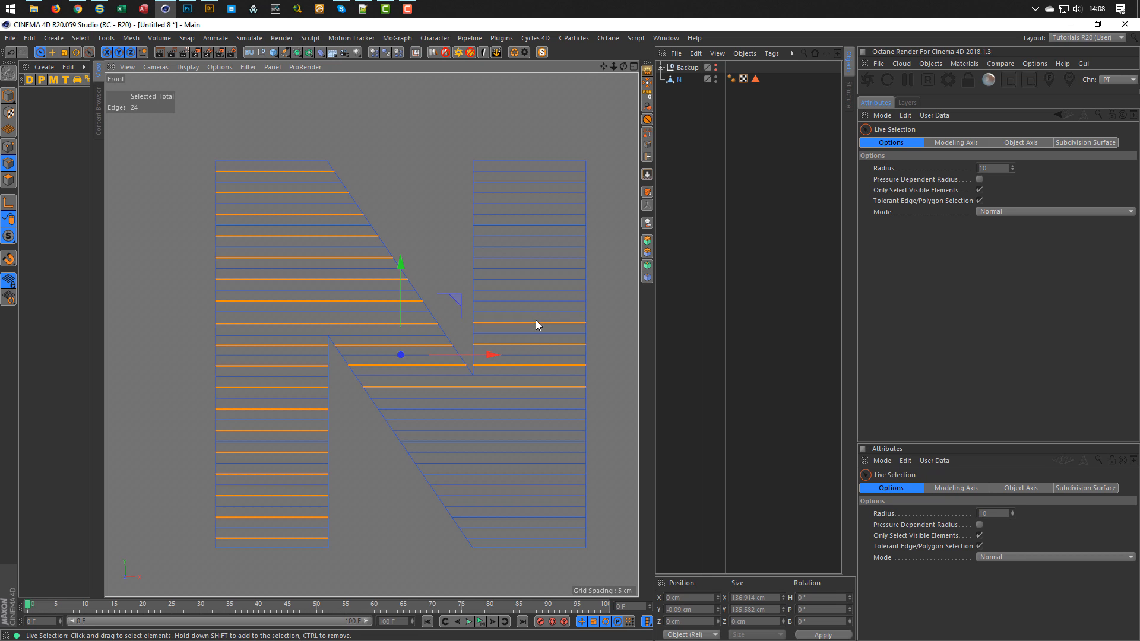
pyautogui.keyDown('shift'); pyautogui.click(539, 301); pyautogui.keyUp('shift')
pyautogui.keyDown('shift'); pyautogui.click(541, 280); pyautogui.keyUp('shift')
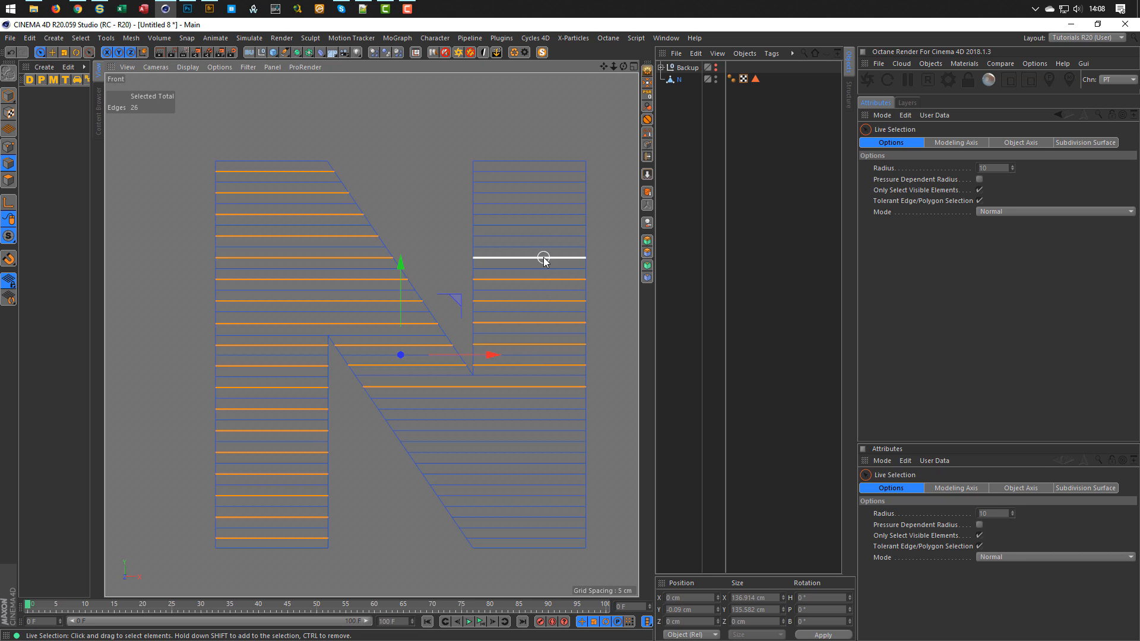
pyautogui.keyDown('shift'); pyautogui.click(545, 259); pyautogui.keyUp('shift')
pyautogui.keyDown('shift'); pyautogui.click(549, 237); pyautogui.keyUp('shift')
pyautogui.keyDown('shift'); pyautogui.click(552, 215); pyautogui.keyUp('shift')
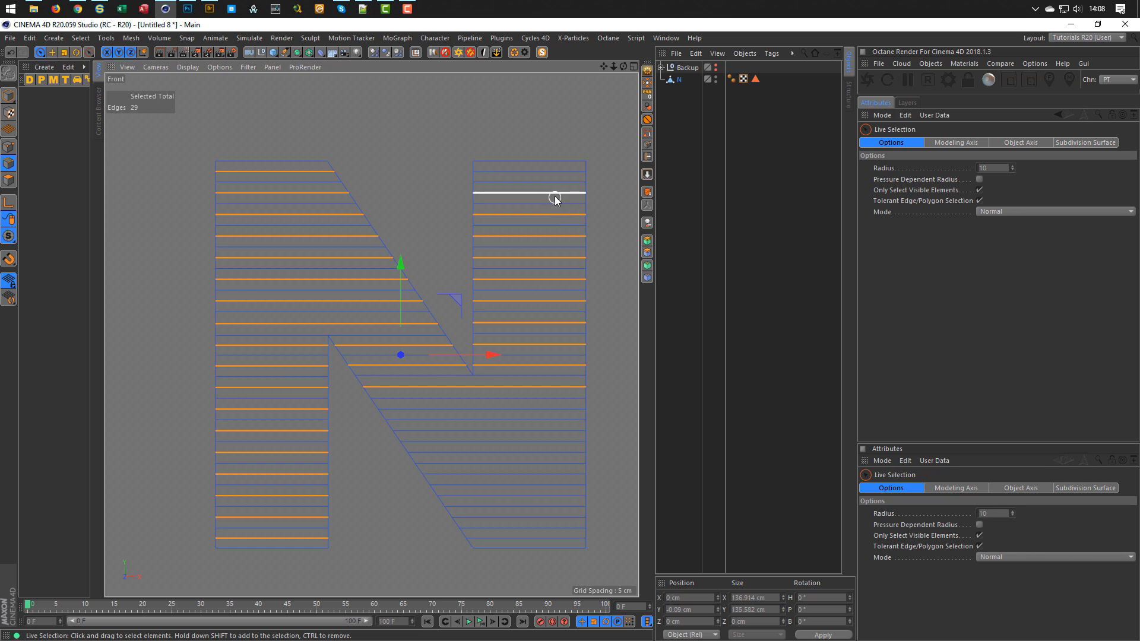
pyautogui.keyDown('shift'); pyautogui.click(554, 193); pyautogui.keyUp('shift')
pyautogui.keyDown('shift'); pyautogui.click(555, 172); pyautogui.keyUp('shift')
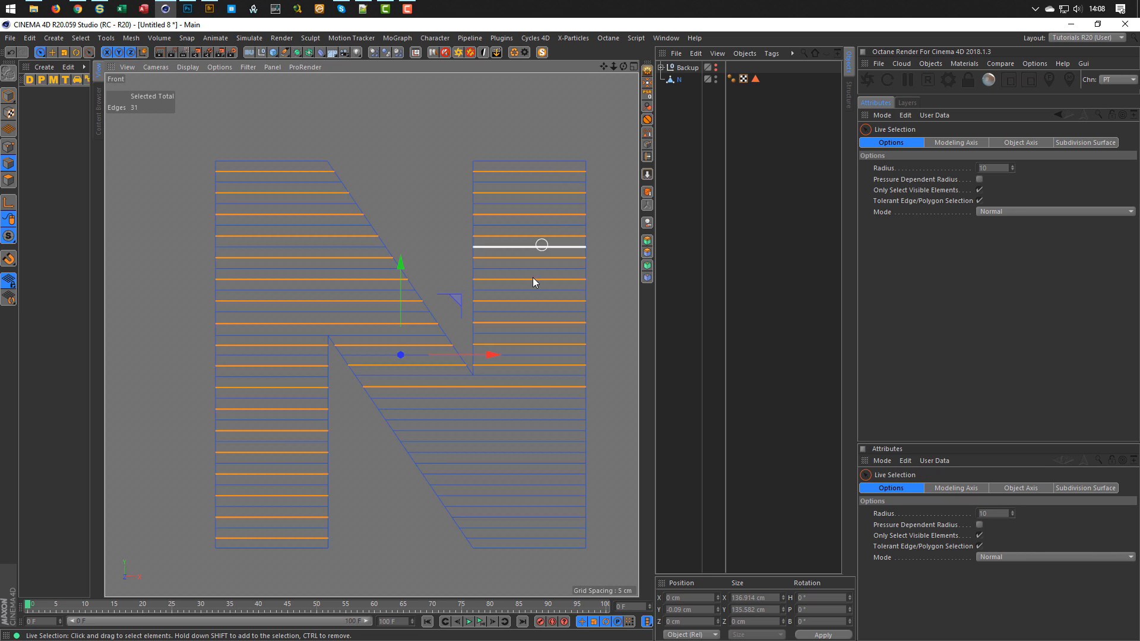
# Add the remaining mid-strip edges of the N's lower right part to the selection, down to the bottom strip.
pyautogui.keyDown('shift'); pyautogui.click(487, 409); pyautogui.keyUp('shift')
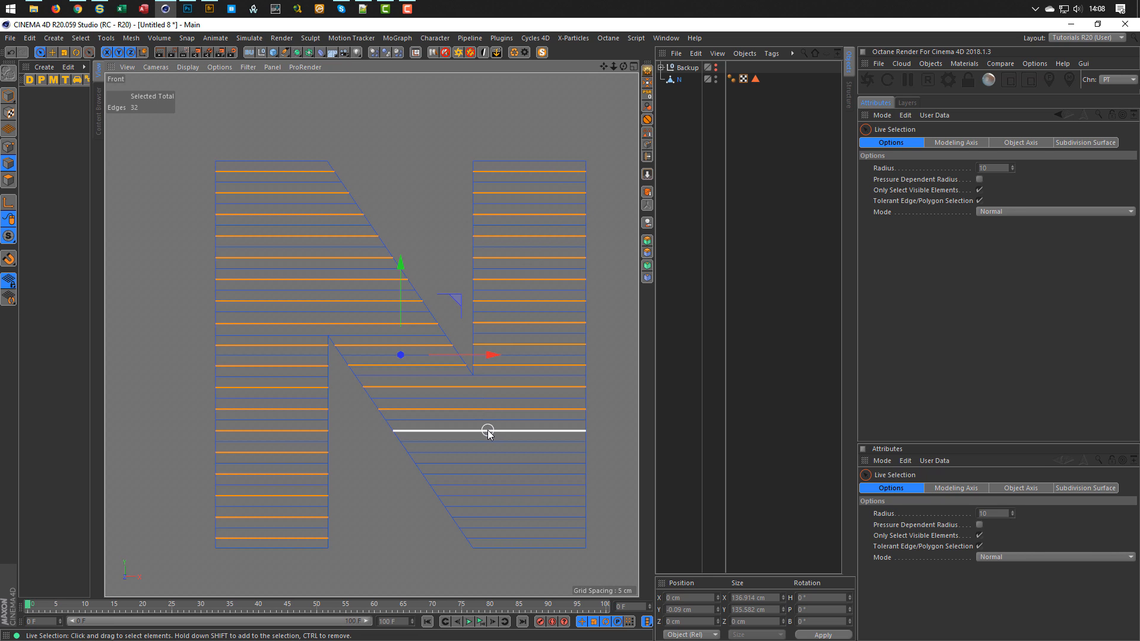
pyautogui.keyDown('shift'); pyautogui.click(489, 431); pyautogui.keyUp('shift')
pyautogui.keyDown('shift'); pyautogui.click(493, 453); pyautogui.keyUp('shift')
pyautogui.keyDown('shift'); pyautogui.click(496, 475); pyautogui.keyUp('shift')
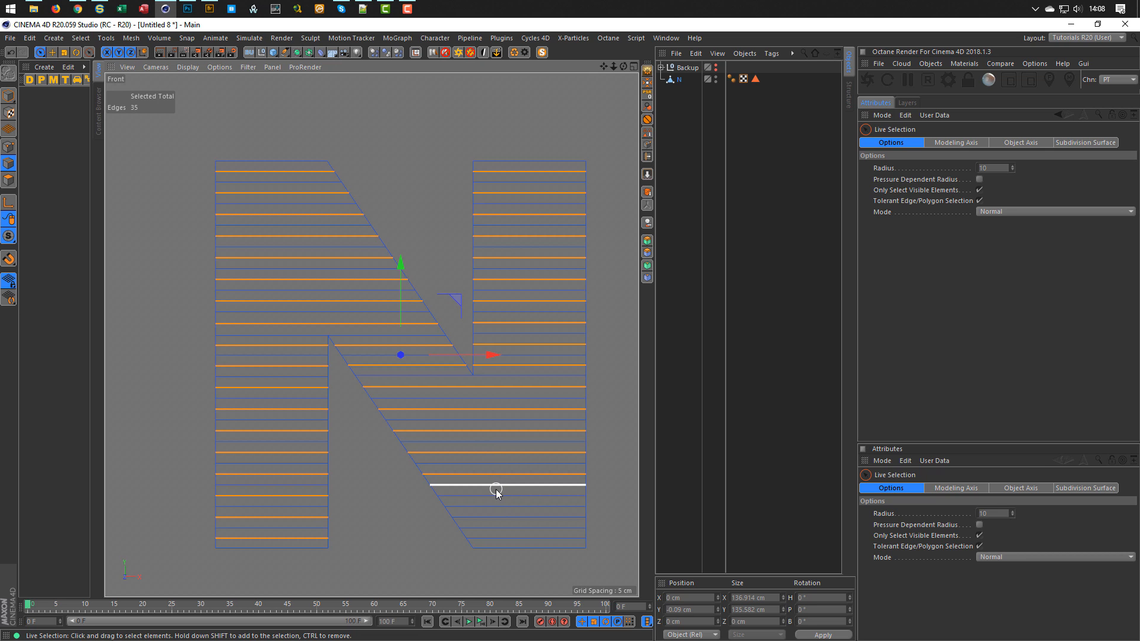
pyautogui.keyDown('shift'); pyautogui.click(499, 495); pyautogui.keyUp('shift')
pyautogui.keyDown('shift'); pyautogui.click(500, 517); pyautogui.keyUp('shift')
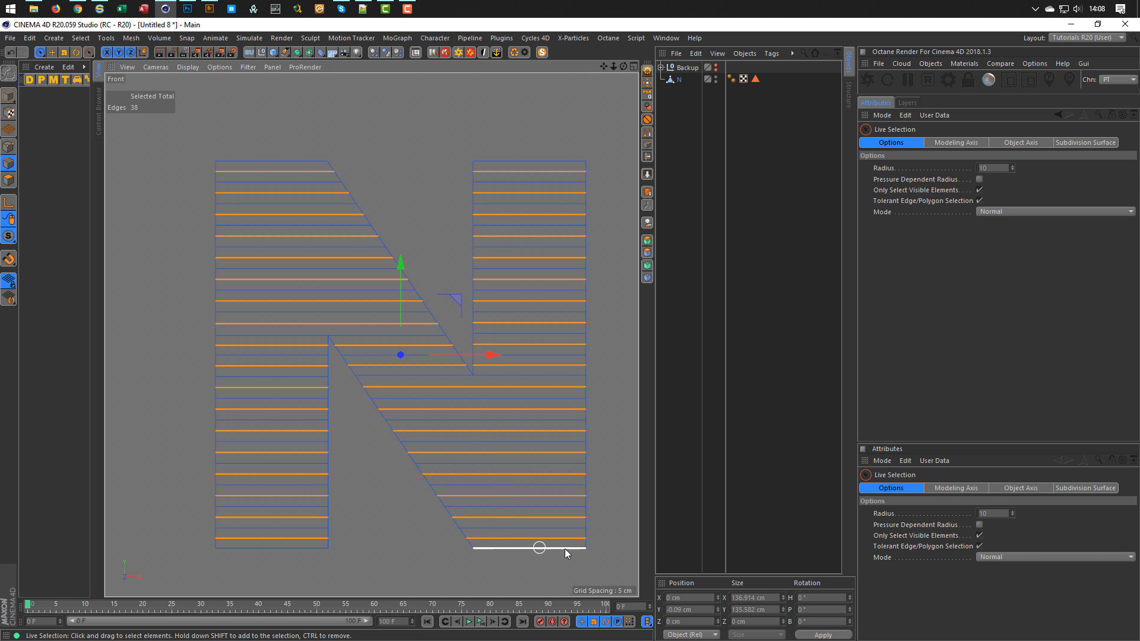
pyautogui.keyDown('shift'); pyautogui.click(509, 539); pyautogui.keyUp('shift')
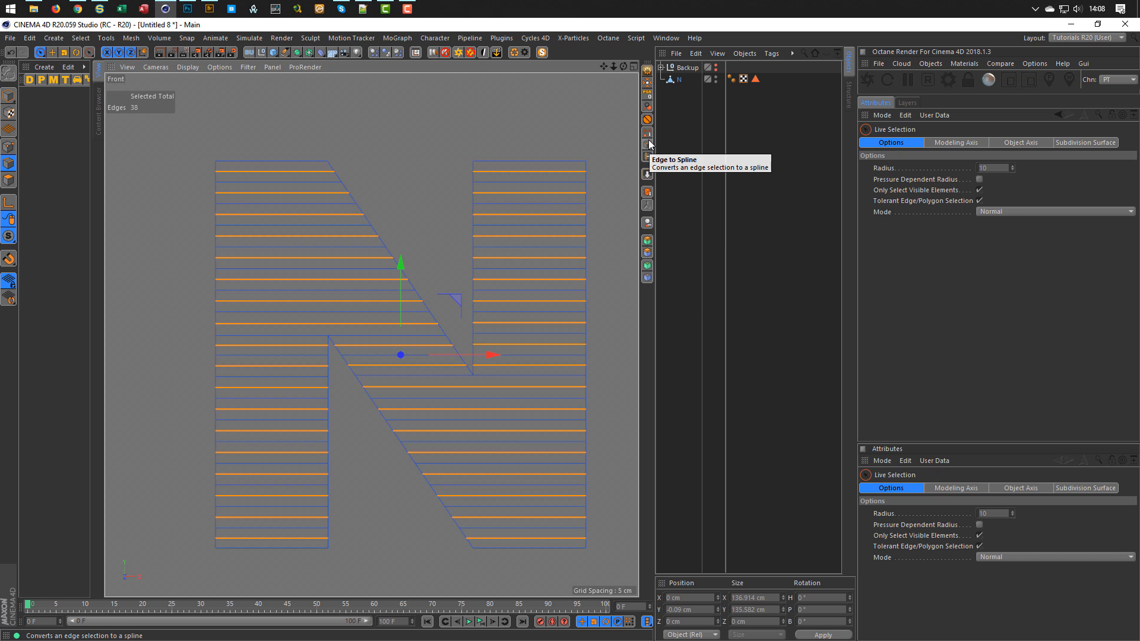
# Convert the selected edges with Edge to Spline and move the resulting spline out of the N object's hierarchy.
pyautogui.click(127, 39)
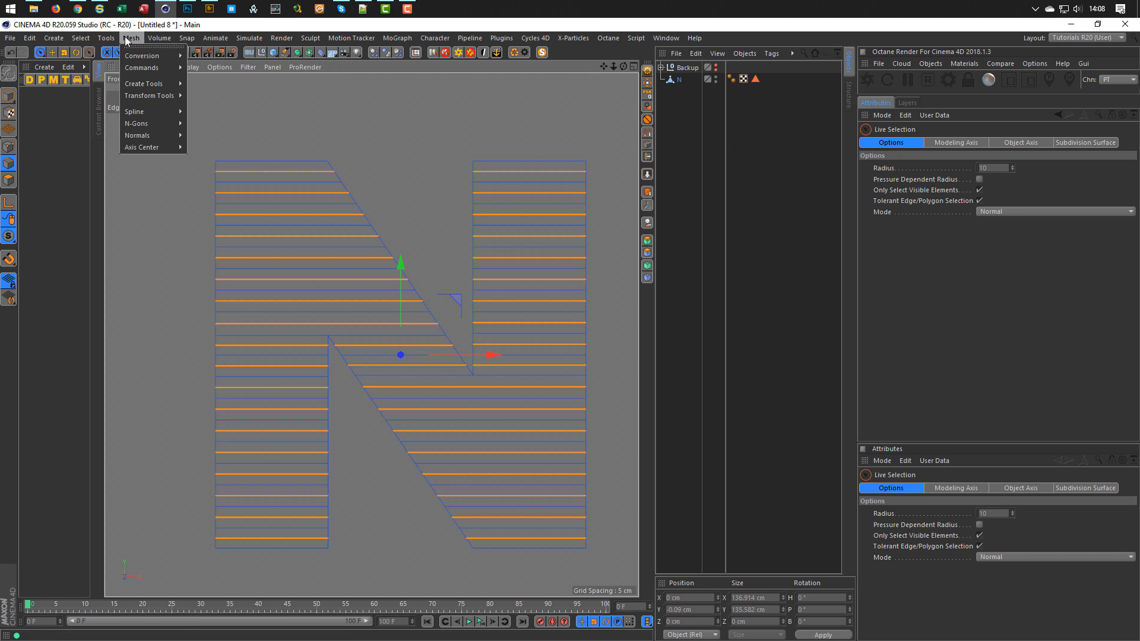
pyautogui.moveTo(132, 69)
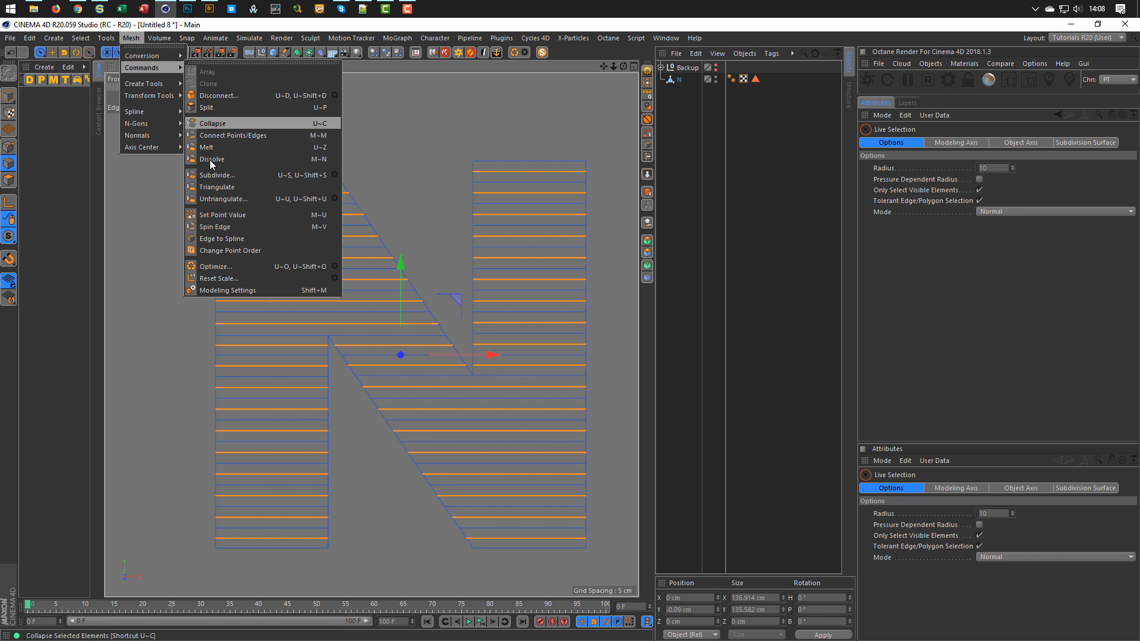
pyautogui.click(225, 239)
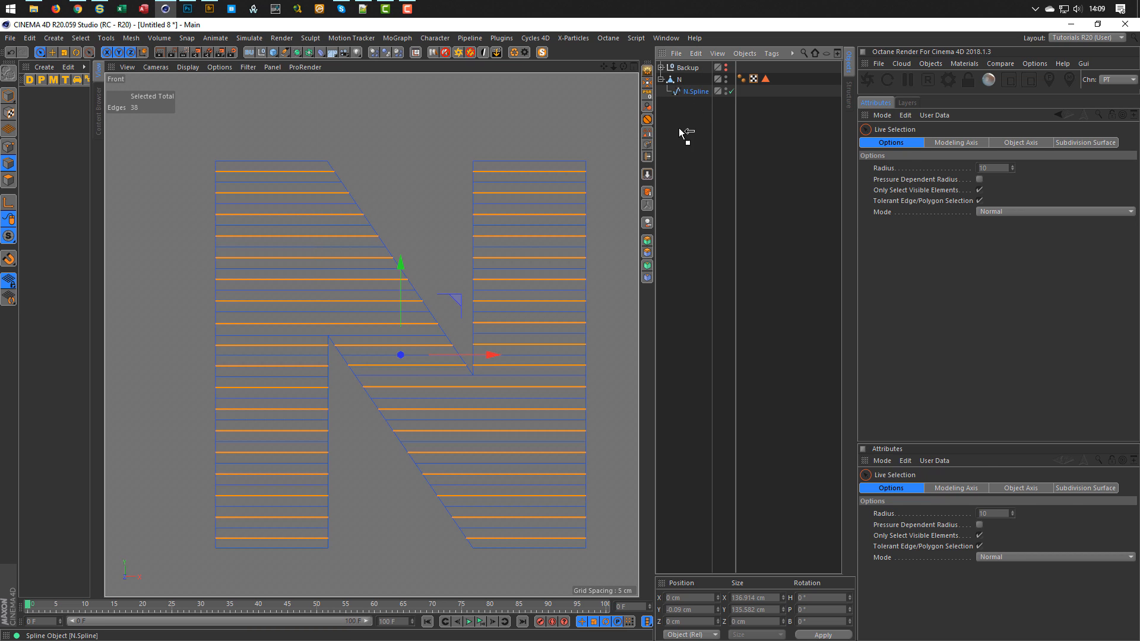
pyautogui.moveTo(679, 129); pyautogui.dragTo(680, 129)
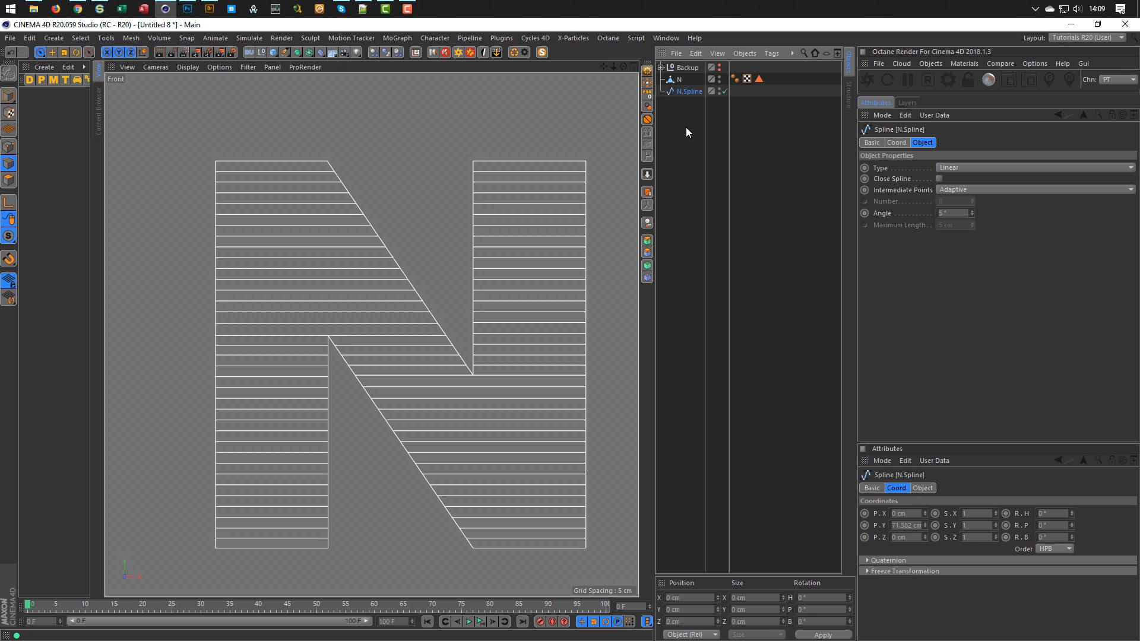
# Hide the polygon N in the editor and renderer, and switch to the perspective view to inspect the spline lines.
pyautogui.doubleClick(718, 79)
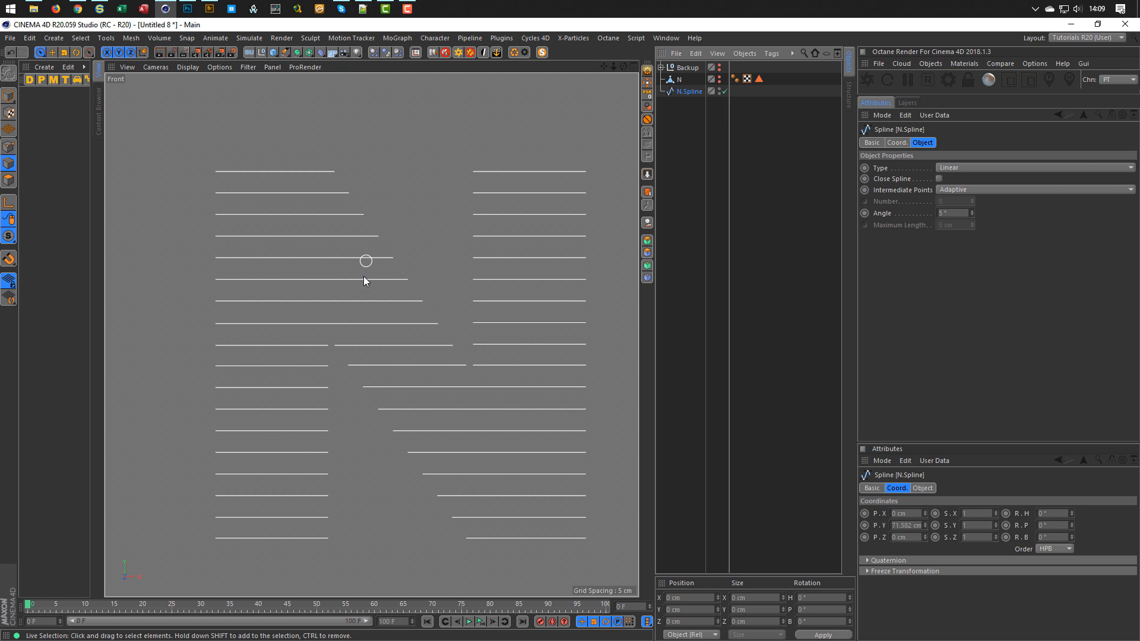
pyautogui.middleClick(407, 335)
pyautogui.middleClick(261, 241)
pyautogui.moveTo(347, 273)
pyautogui.keyDown('alt'); pyautogui.mouseDown()
pyautogui.moveTo(459, 254)
pyautogui.moveTo(387, 293)
pyautogui.moveTo(321, 276)
pyautogui.moveTo(342, 271)
pyautogui.mouseUp(); pyautogui.keyUp('alt')
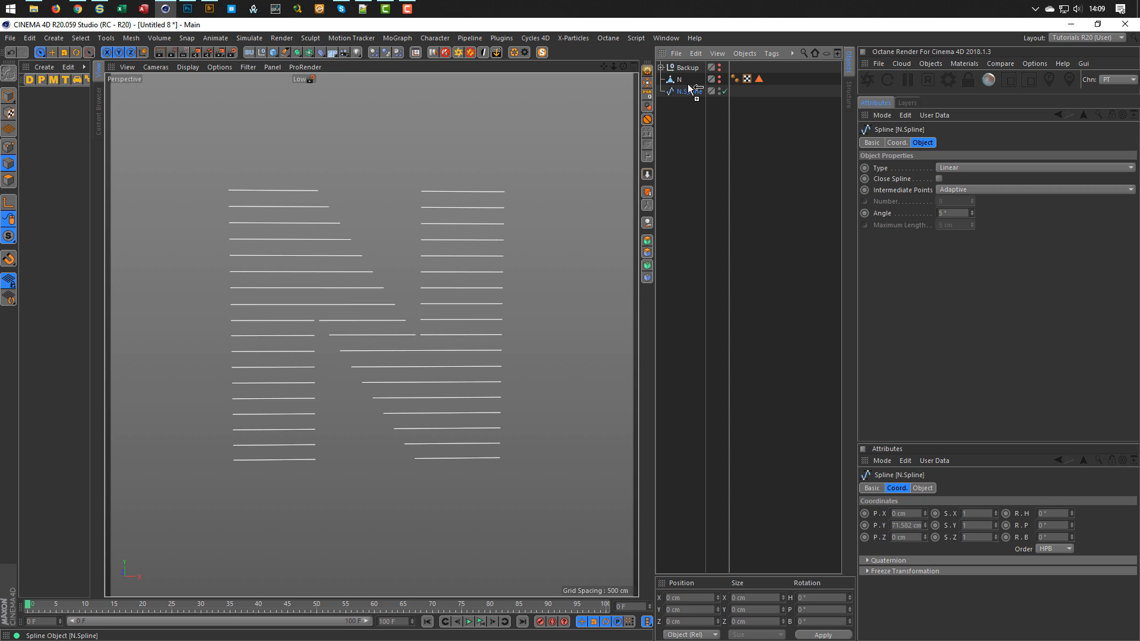
# Put a copy of the spline into the Backup group and save the scene as BendedWoodLetter.
pyautogui.keyDown('ctrl'); pyautogui.moveTo(687, 69); pyautogui.dragTo(679, 68); pyautogui.keyUp('ctrl')
pyautogui.click(660, 67)
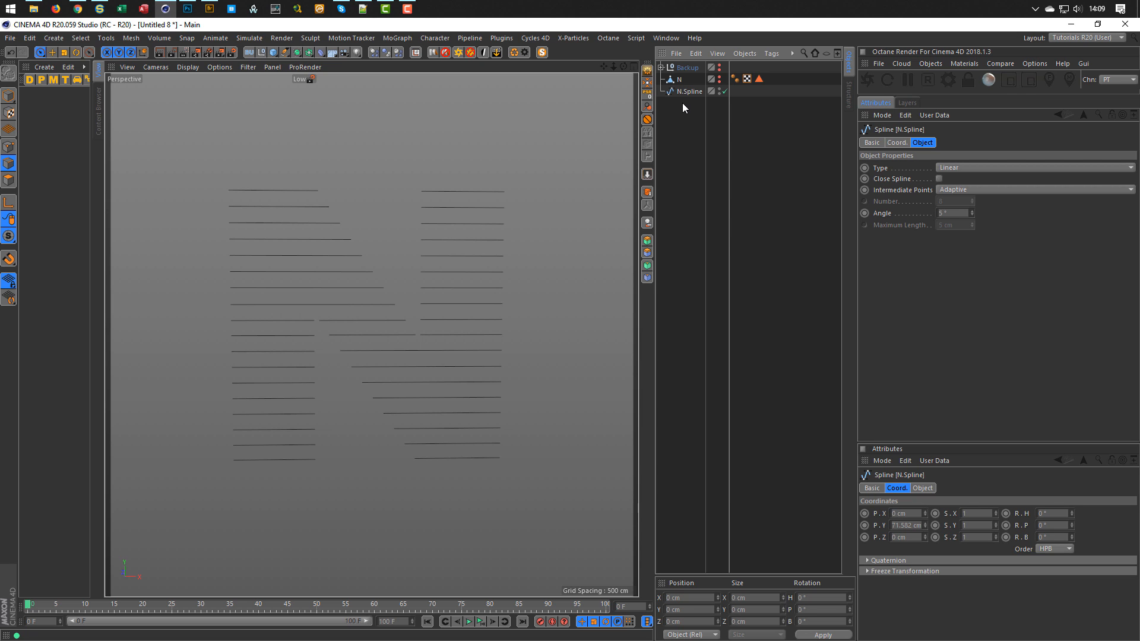
pyautogui.hotkey('ctrl', 's')
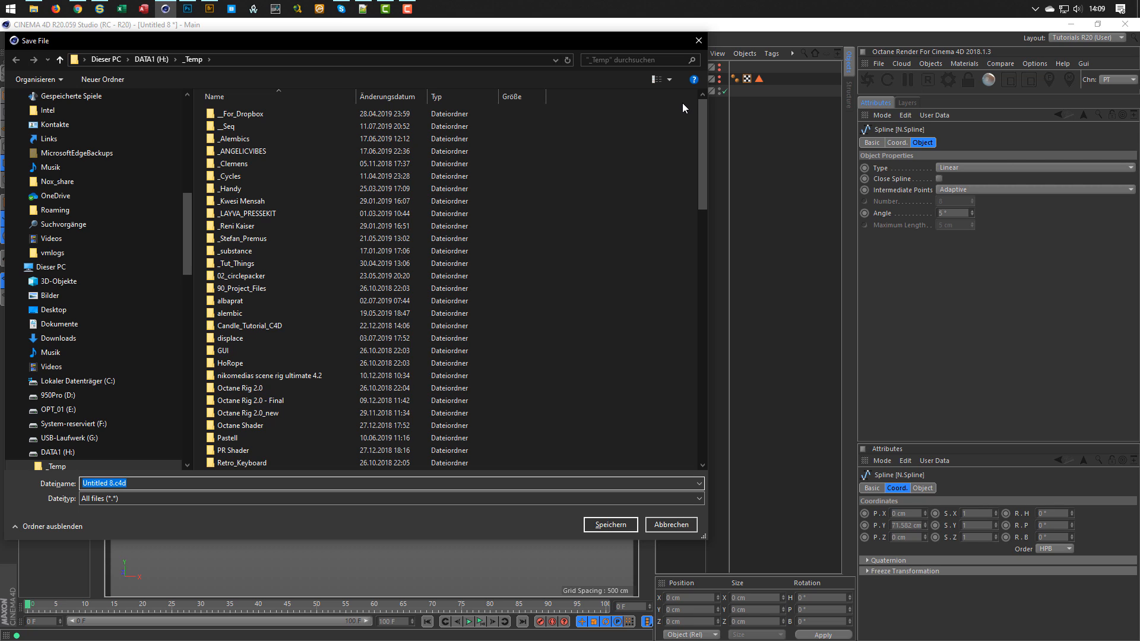
pyautogui.write('BendedWoodLetter')
pyautogui.press('Return')
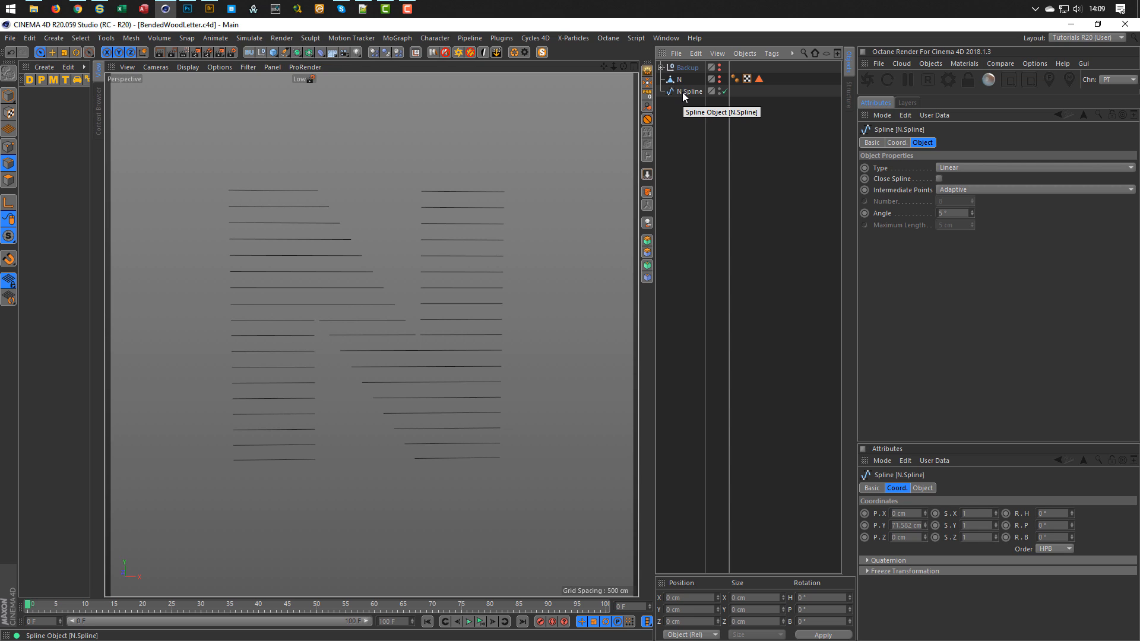
# Set the N.Spline's type to Bezier and its intermediate points to Uniform.
pyautogui.click(682, 91)
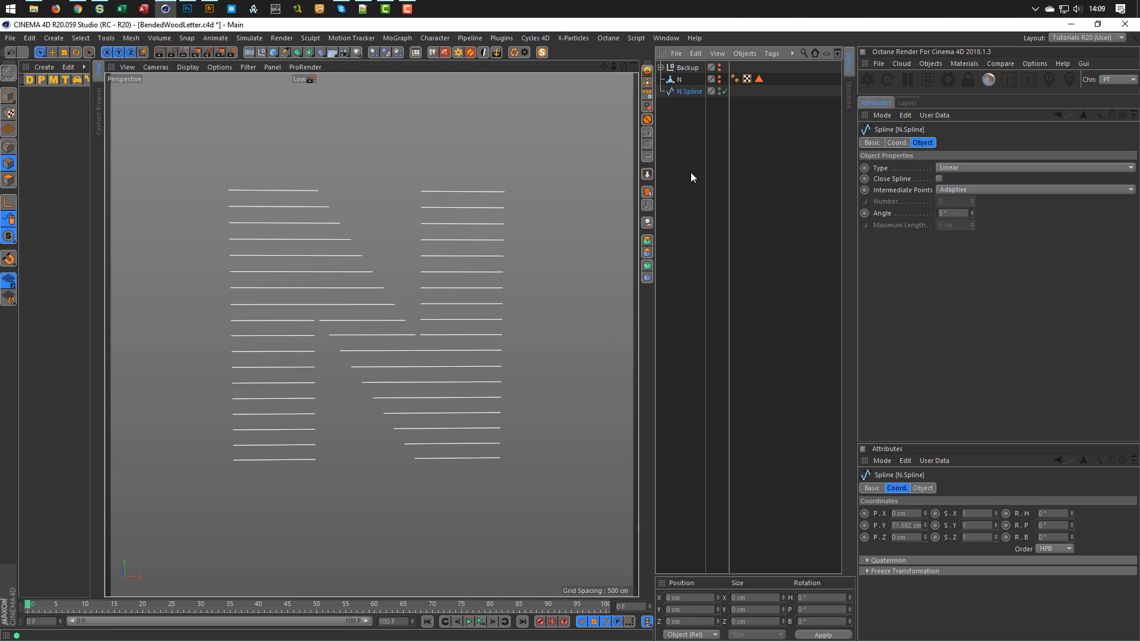
pyautogui.click(951, 168)
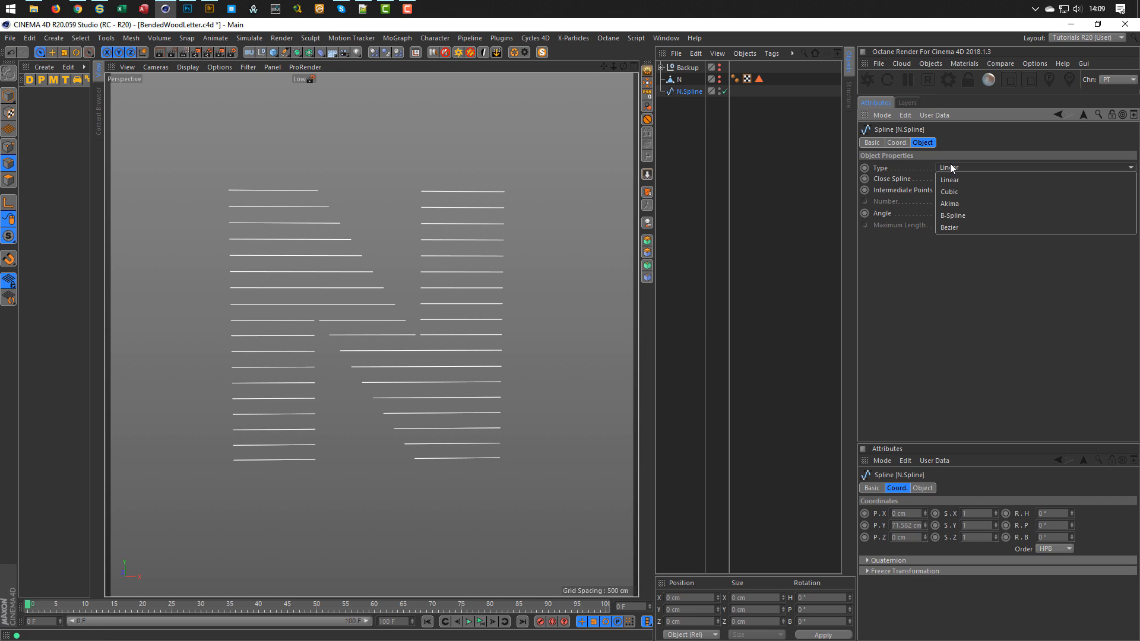
pyautogui.click(958, 228)
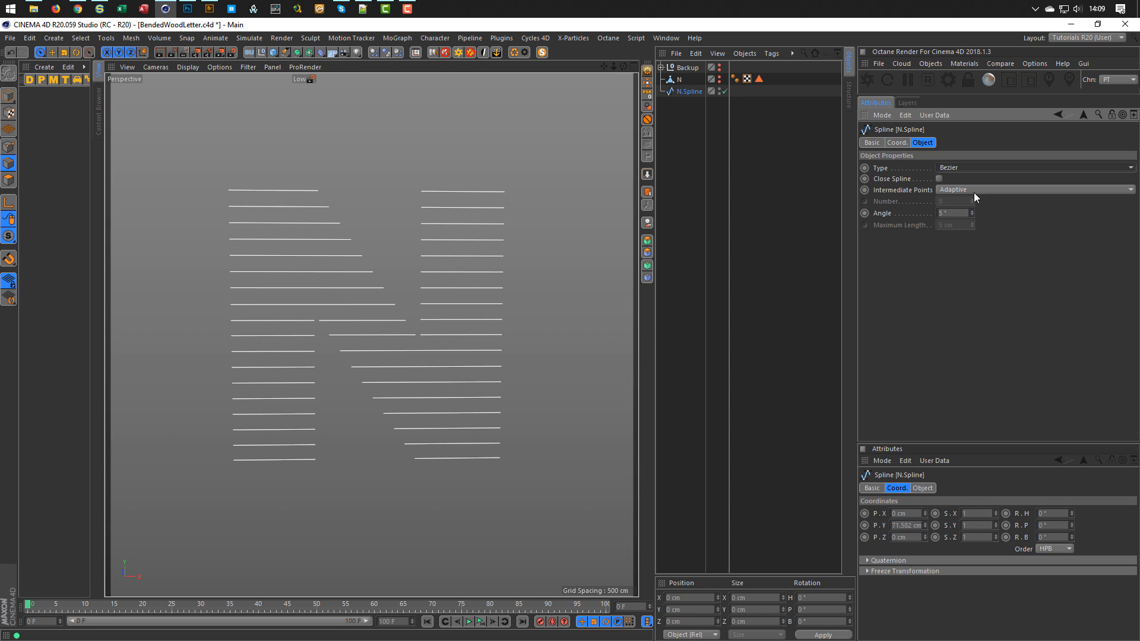
pyautogui.click(974, 190)
pyautogui.click(977, 224)
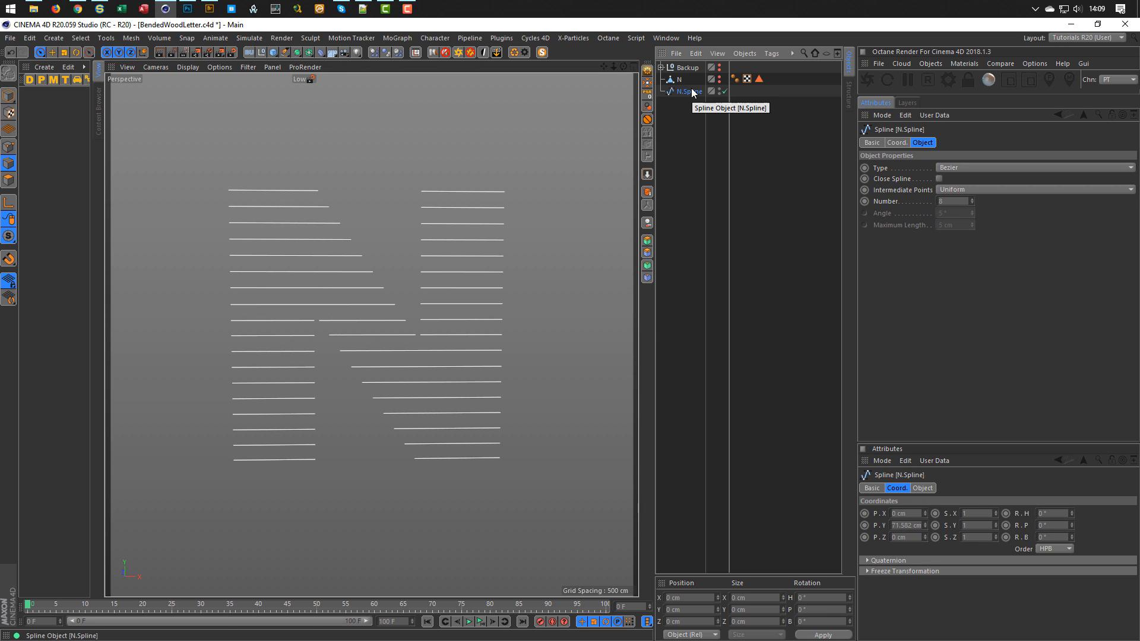
# Switch to point mode, explode the N.Spline's segments into separate splines and expand its hierarchy.
pyautogui.click(10, 148)
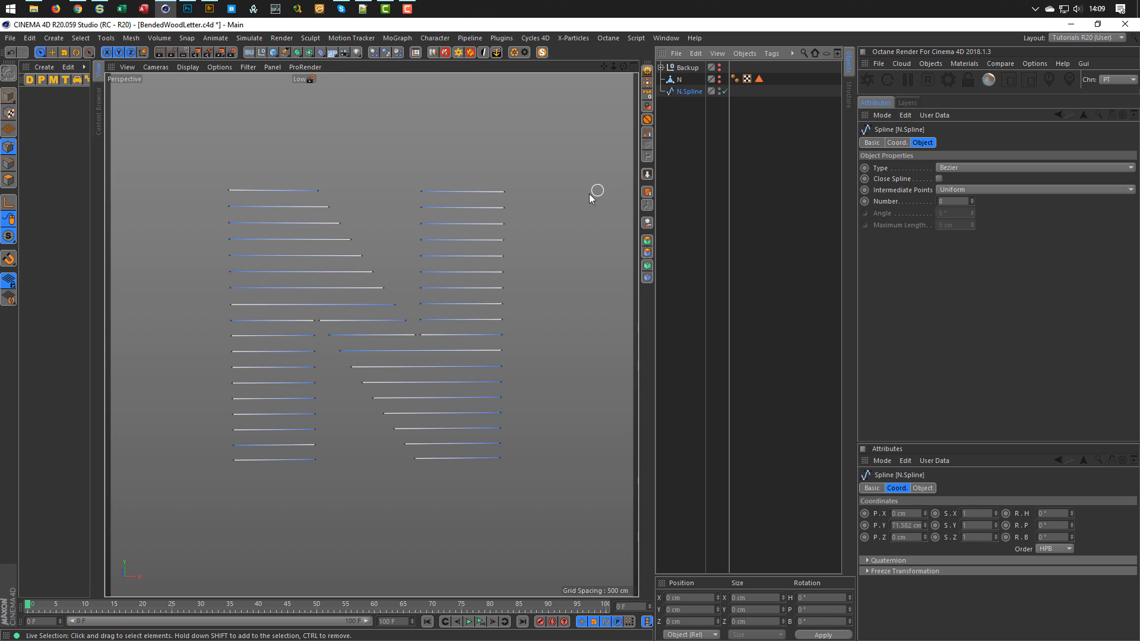
pyautogui.rightClick(547, 197)
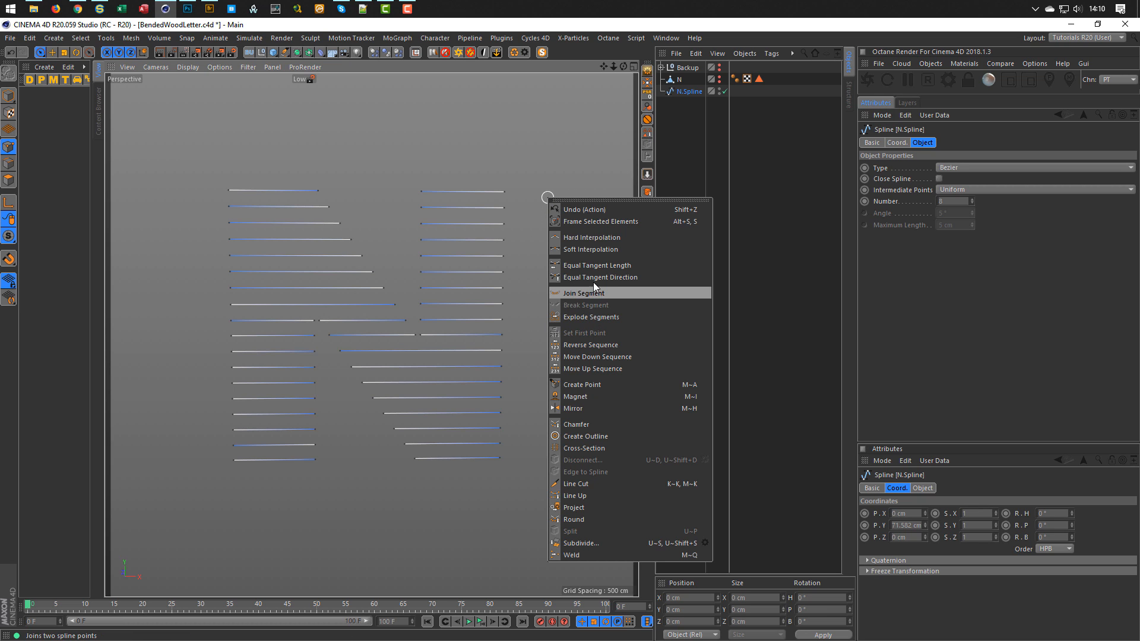
pyautogui.click(604, 318)
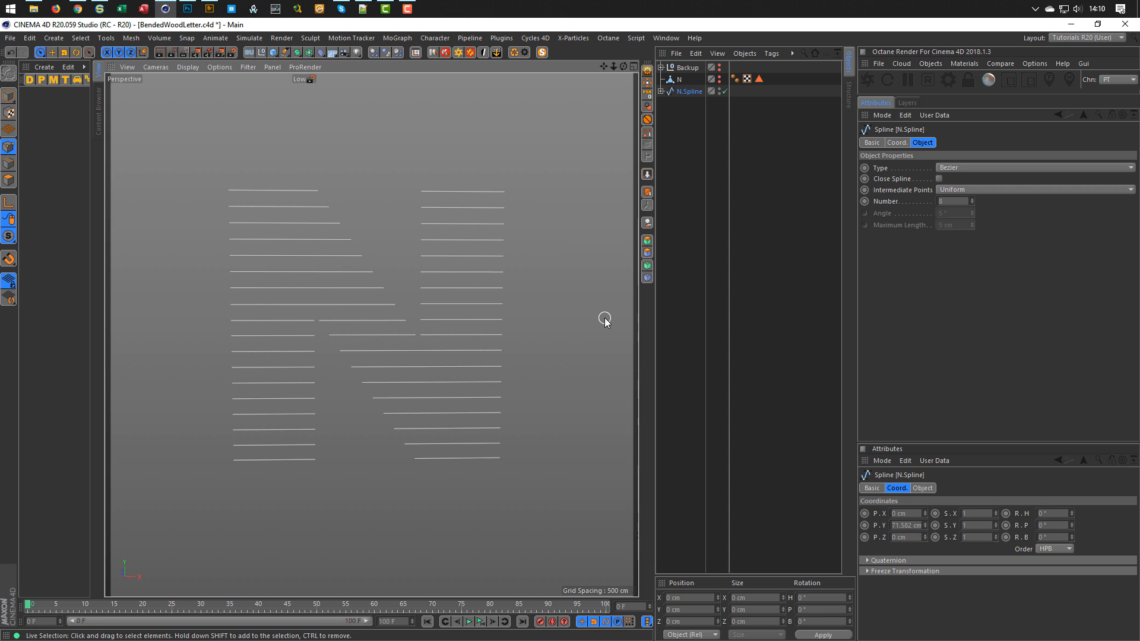
pyautogui.click(661, 91)
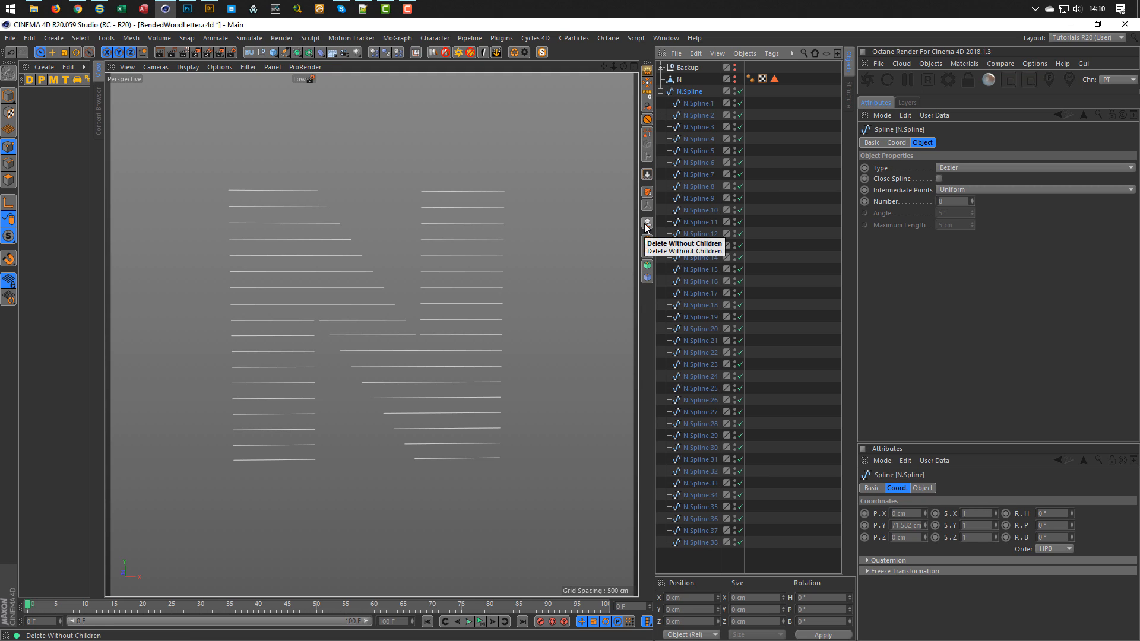
# Delete the parent N.Spline without its children, keeping the separate strip splines.
pyautogui.rightClick(692, 93)
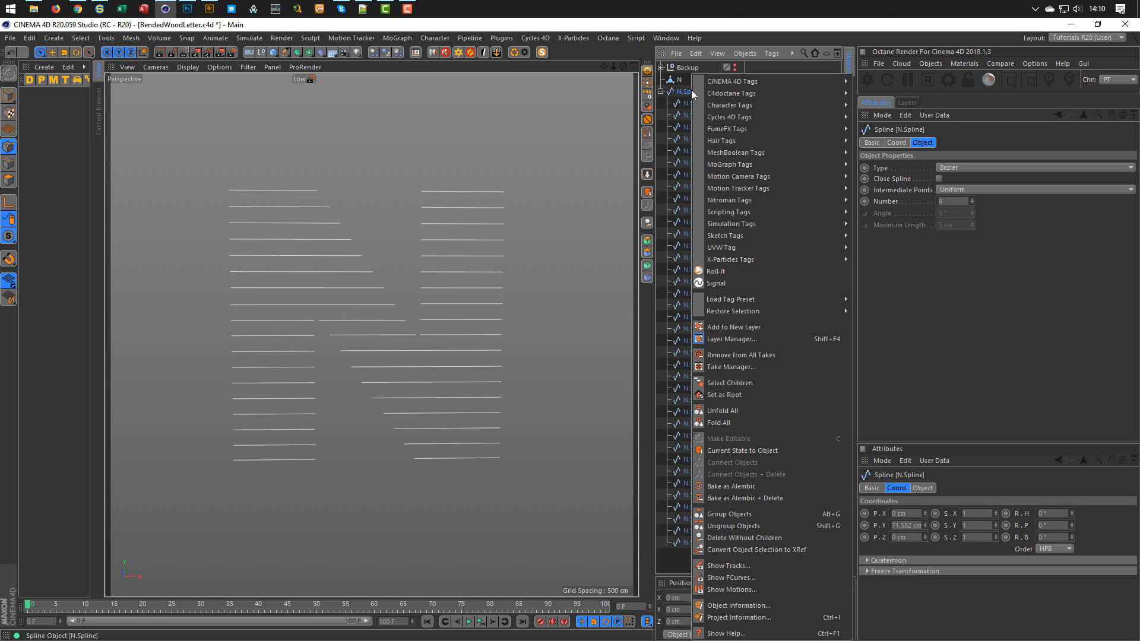
pyautogui.moveTo(742, 82)
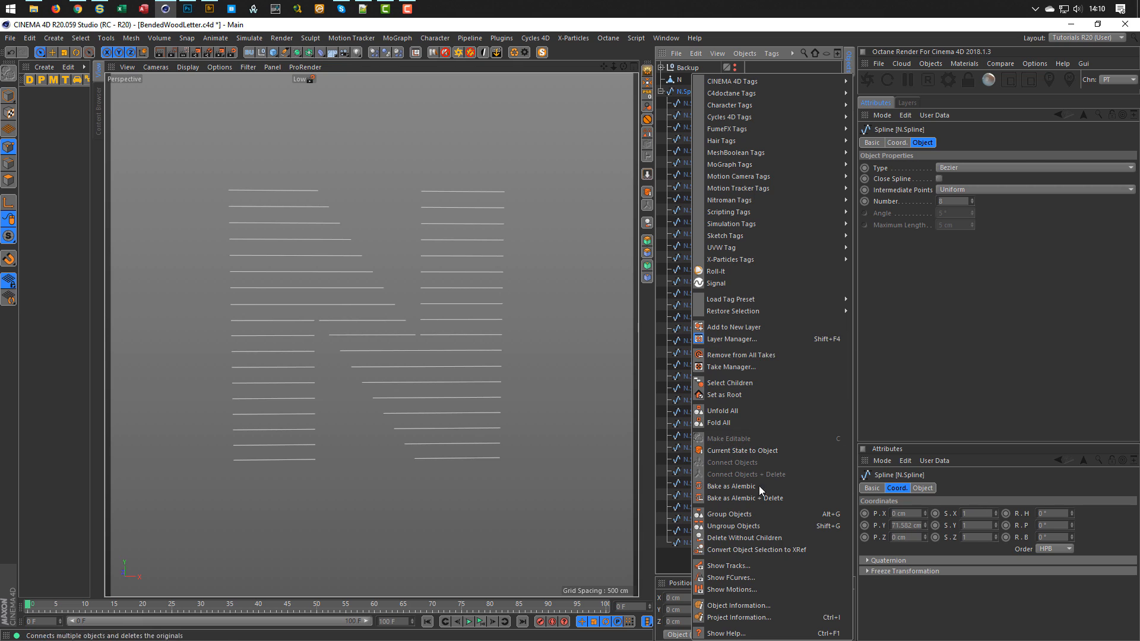
pyautogui.click(752, 537)
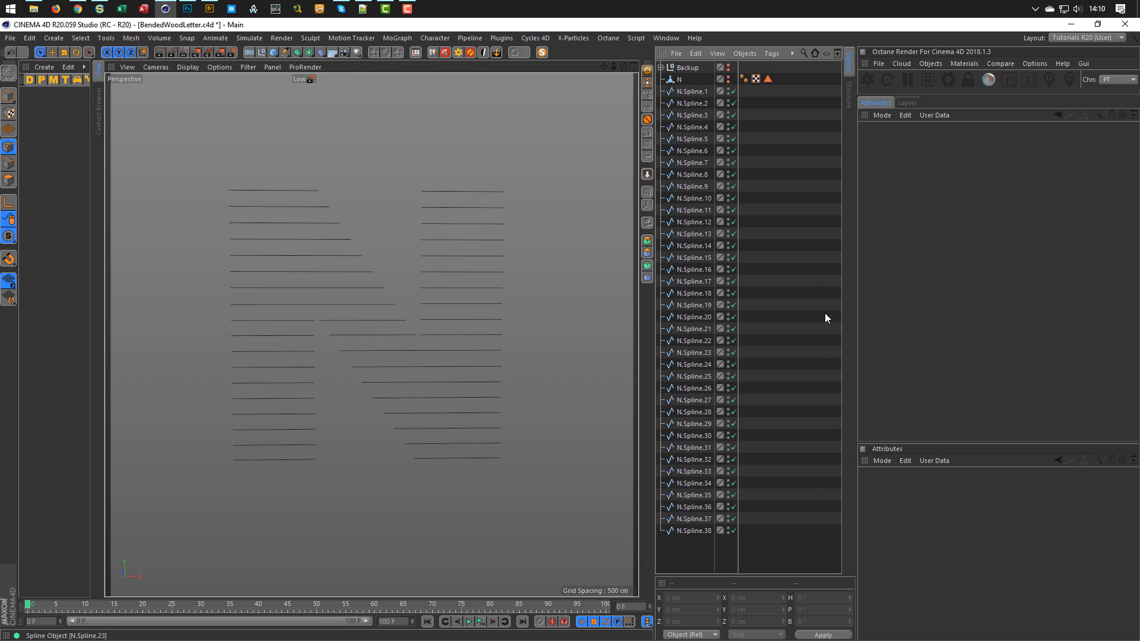
# Select several of the separate splines one after another to check which line of the N each one represents.
pyautogui.click(692, 91)
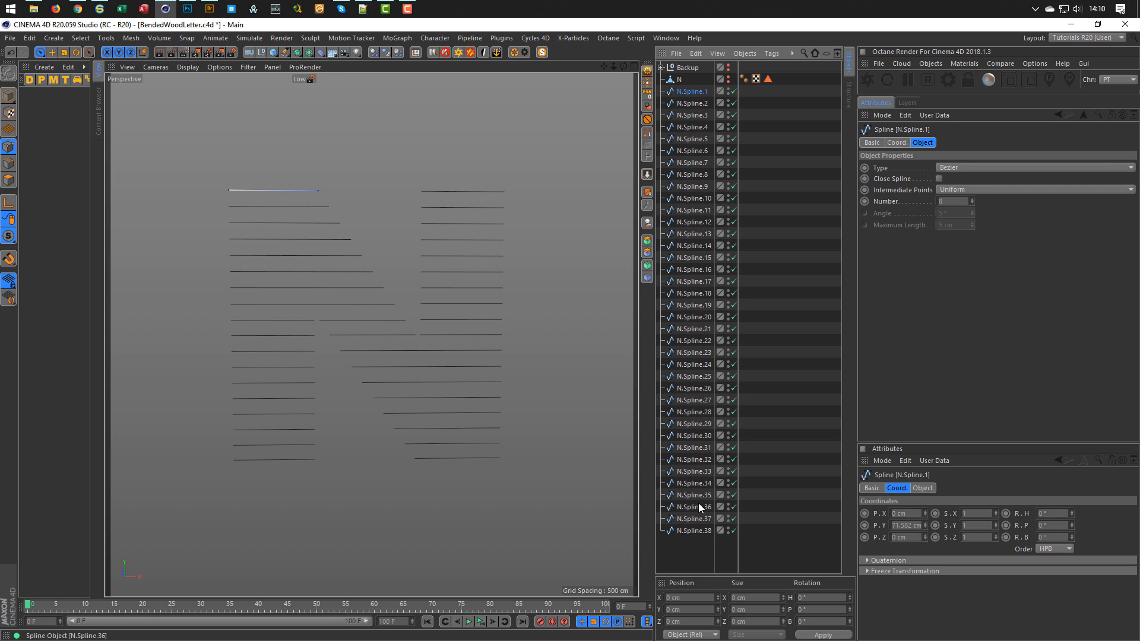
pyautogui.click(689, 103)
pyautogui.click(688, 117)
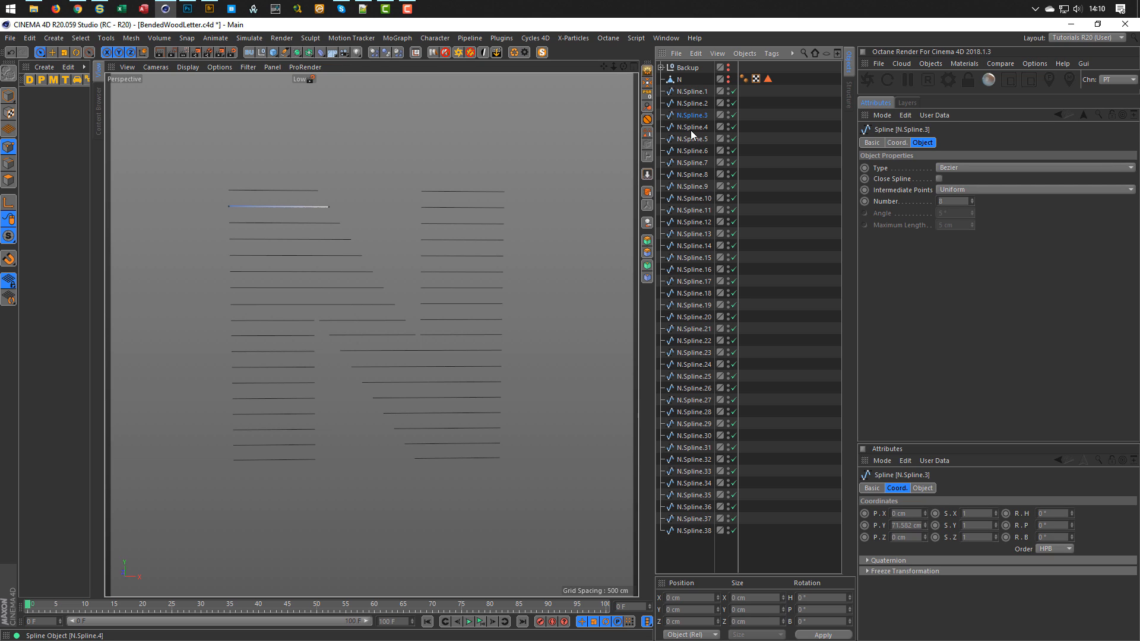
pyautogui.click(690, 140)
pyautogui.click(692, 162)
pyautogui.click(693, 187)
pyautogui.click(693, 222)
pyautogui.click(692, 258)
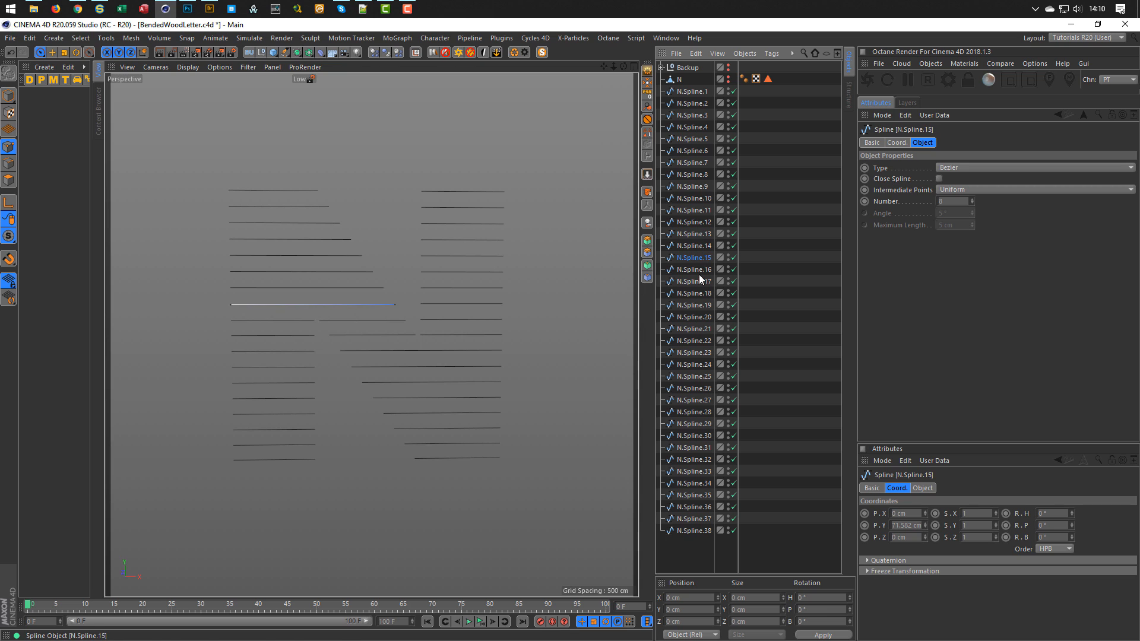
pyautogui.middleClick(537, 302)
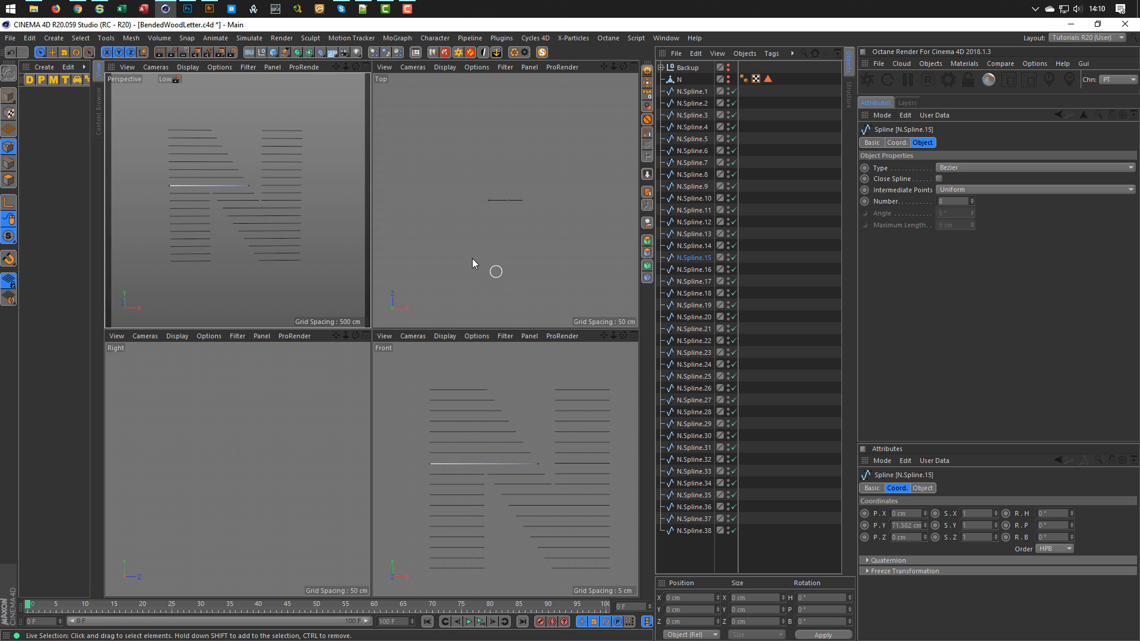
pyautogui.middleClick(287, 198)
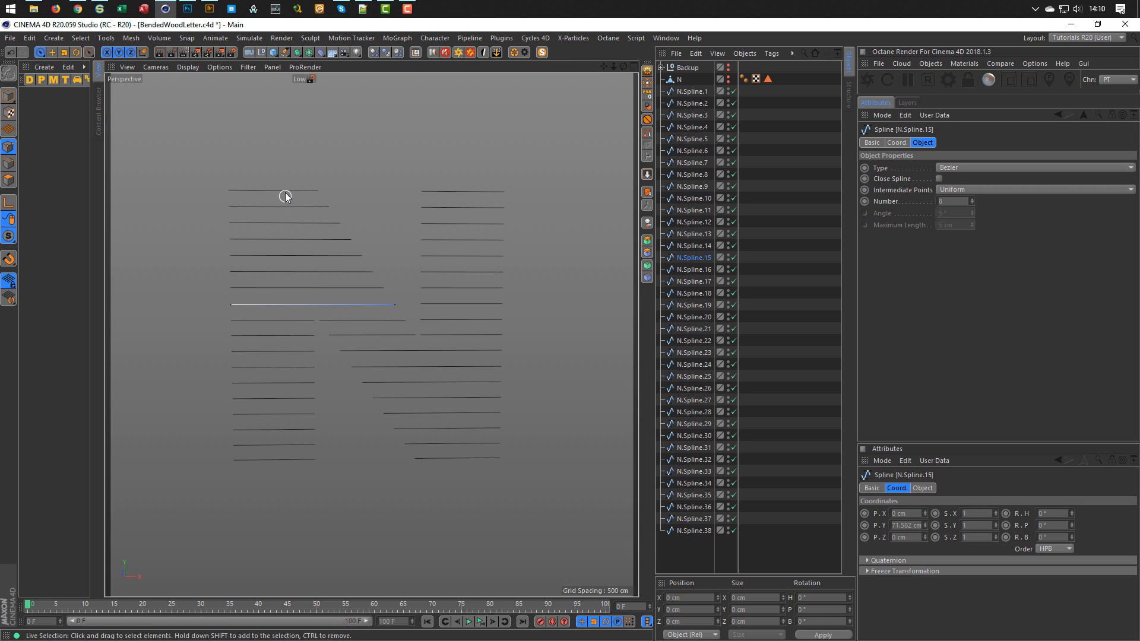
# Add a Bend deformer as a child of N.Spline.1 and examine it up close.
pyautogui.click(694, 93)
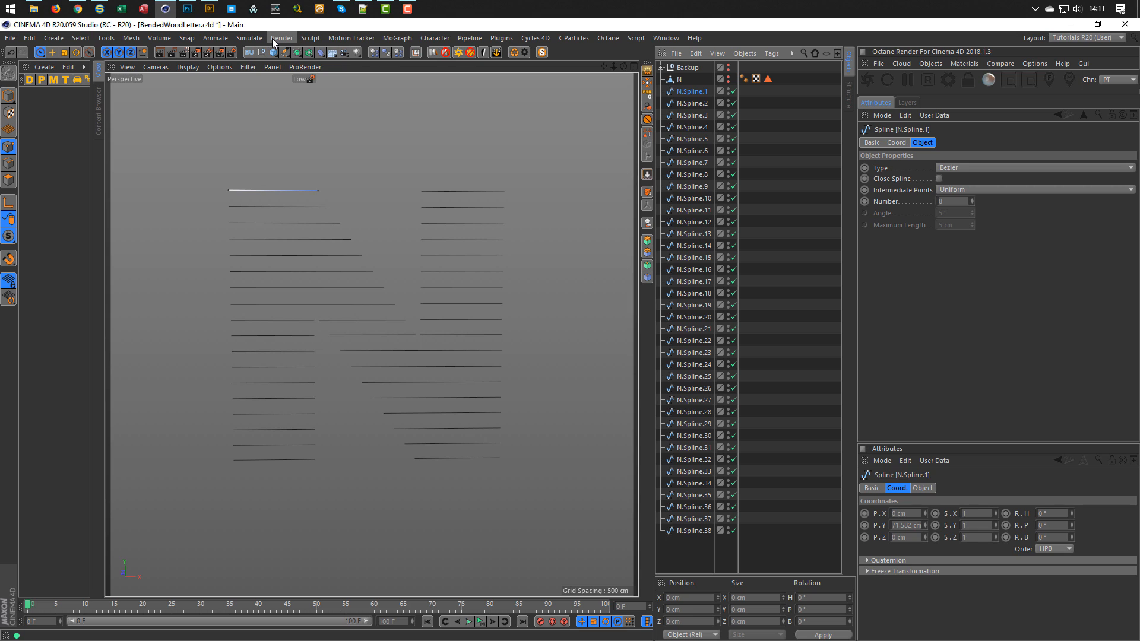
pyautogui.click(321, 52)
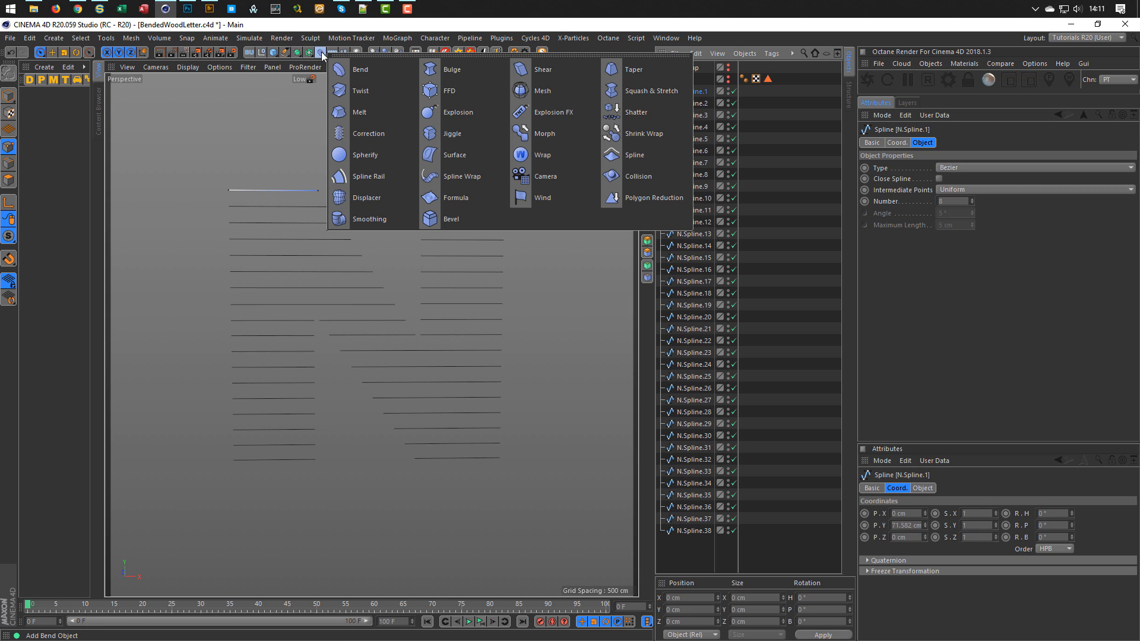
pyautogui.keyDown('shift'); pyautogui.click(360, 70); pyautogui.keyUp('shift')
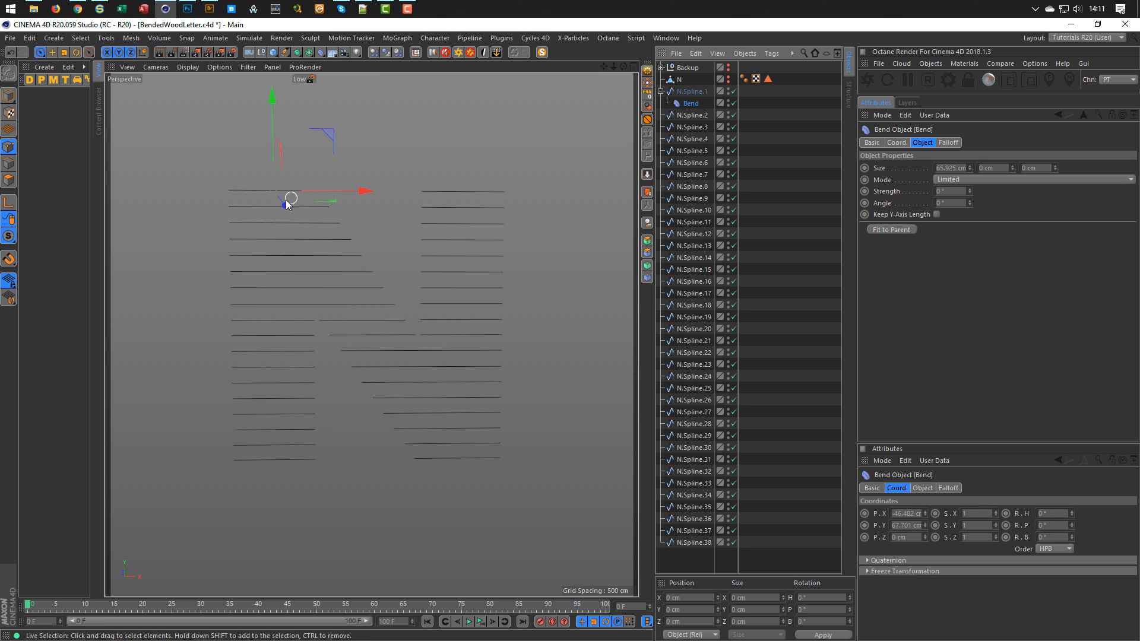
pyautogui.keyDown('alt'); pyautogui.moveTo(265, 187); pyautogui.dragTo(338, 165); pyautogui.keyUp('alt')
pyautogui.keyDown('alt'); pyautogui.moveTo(266, 189); pyautogui.dragTo(353, 171, button='right'); pyautogui.keyUp('alt')
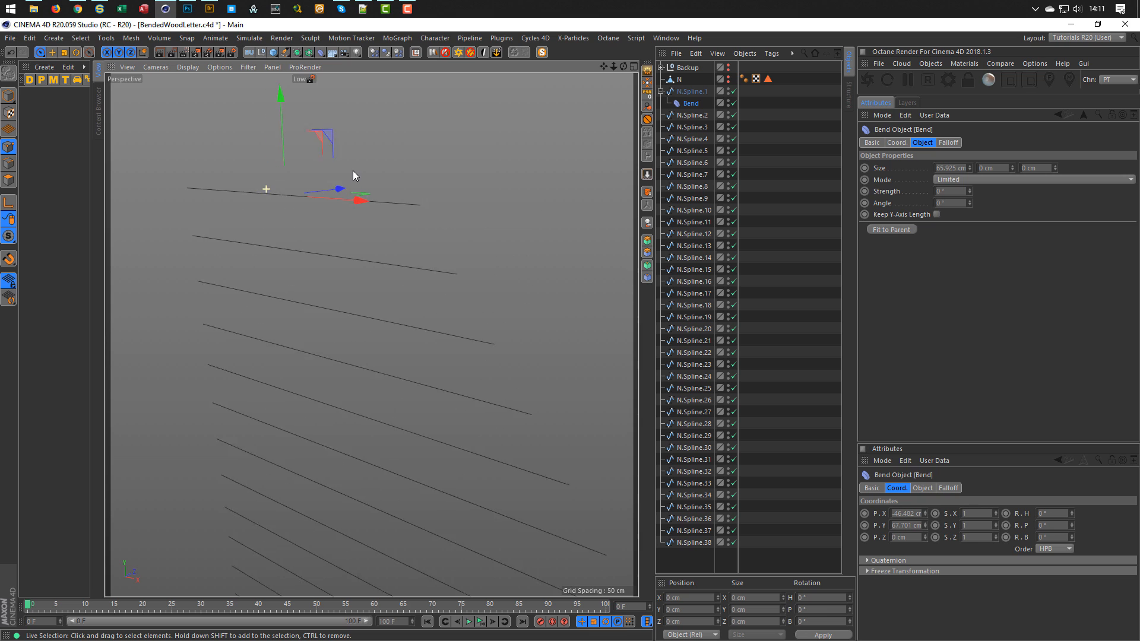
pyautogui.keyDown('alt'); pyautogui.moveTo(353, 169); pyautogui.dragTo(493, 202); pyautogui.keyUp('alt')
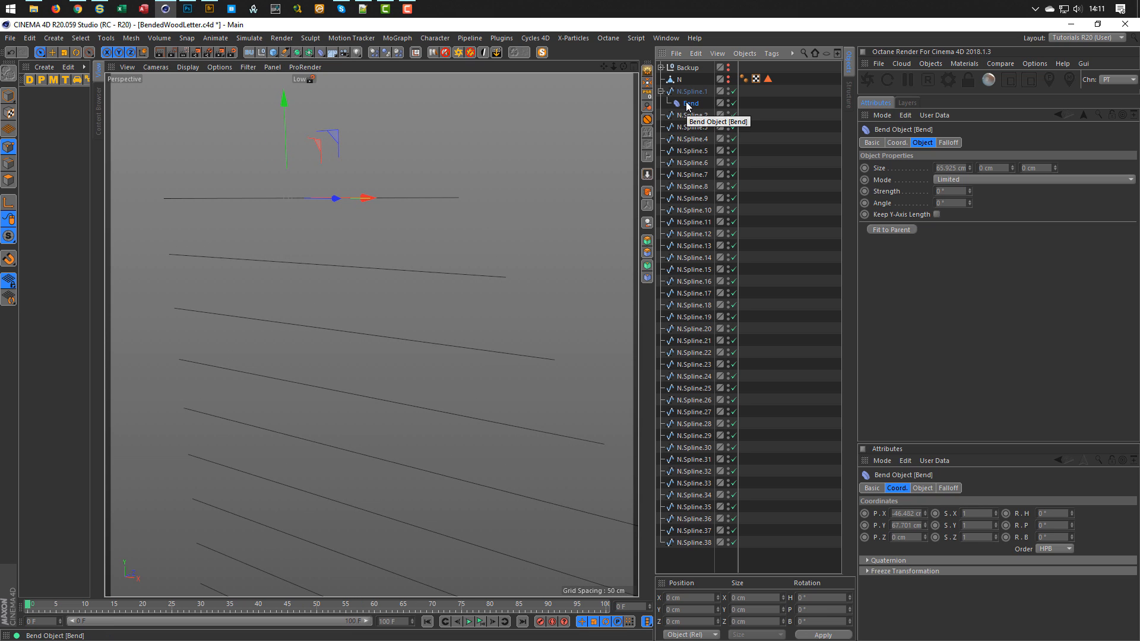
# Try a Bend size of 7 cm in Y and 4 cm in Z, and fit the deformer back to its parent.
pyautogui.click(1013, 165)
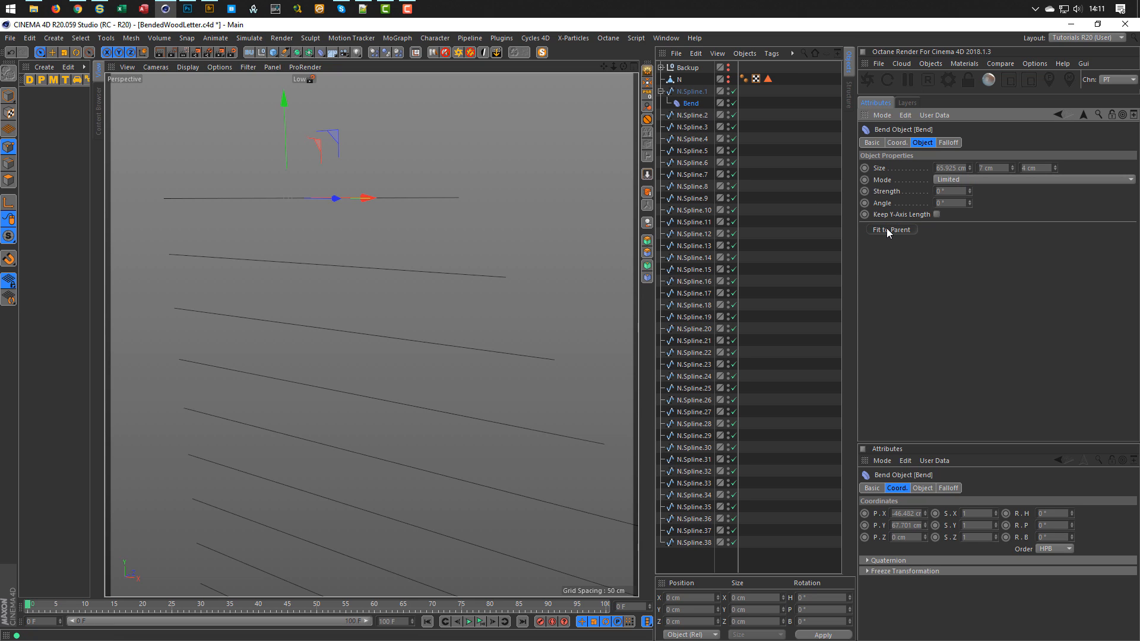
pyautogui.moveTo(345, 202)
pyautogui.keyDown('alt'); pyautogui.mouseDown(button='right')
pyautogui.moveTo(222, 221)
pyautogui.moveTo(330, 197)
pyautogui.mouseUp(button='right'); pyautogui.keyUp('alt')
pyautogui.keyDown('alt'); pyautogui.moveTo(330, 197); pyautogui.dragTo(318, 173); pyautogui.keyUp('alt')
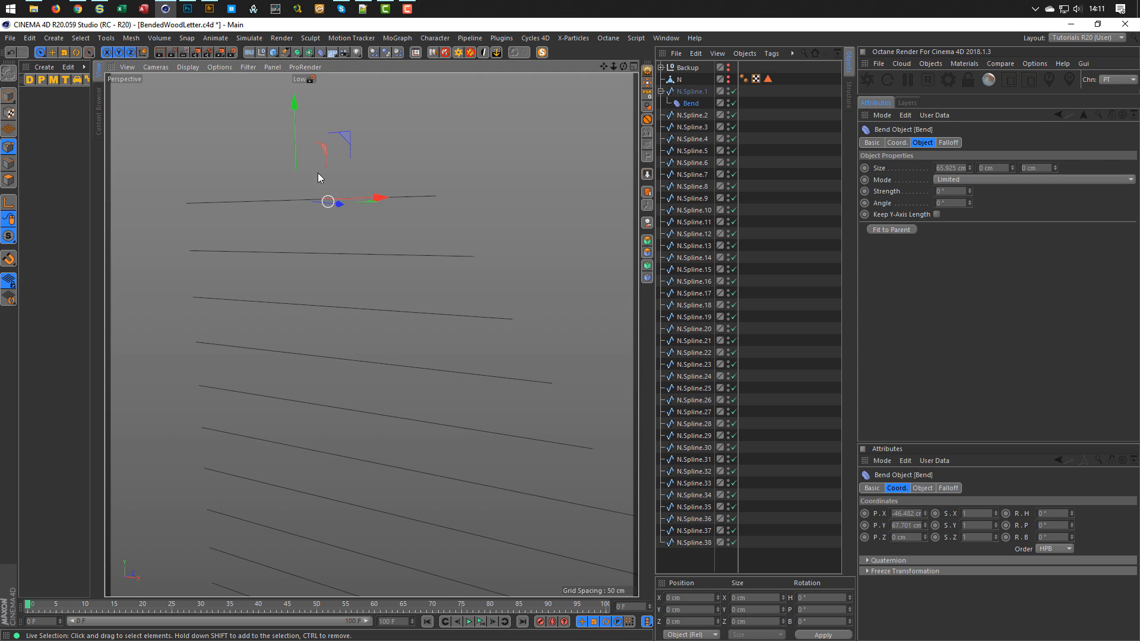
# Turn on the display of deformers in the perspective view.
pyautogui.click(249, 69)
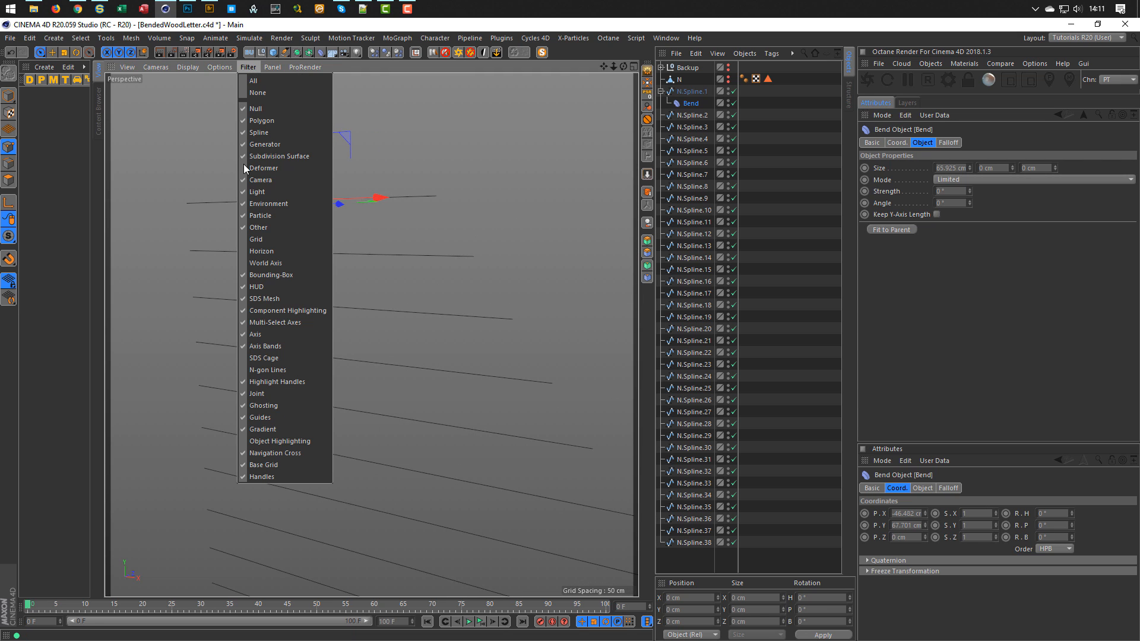
pyautogui.click(266, 167)
pyautogui.keyDown('alt'); pyautogui.moveTo(287, 219); pyautogui.dragTo(369, 199); pyautogui.keyUp('alt')
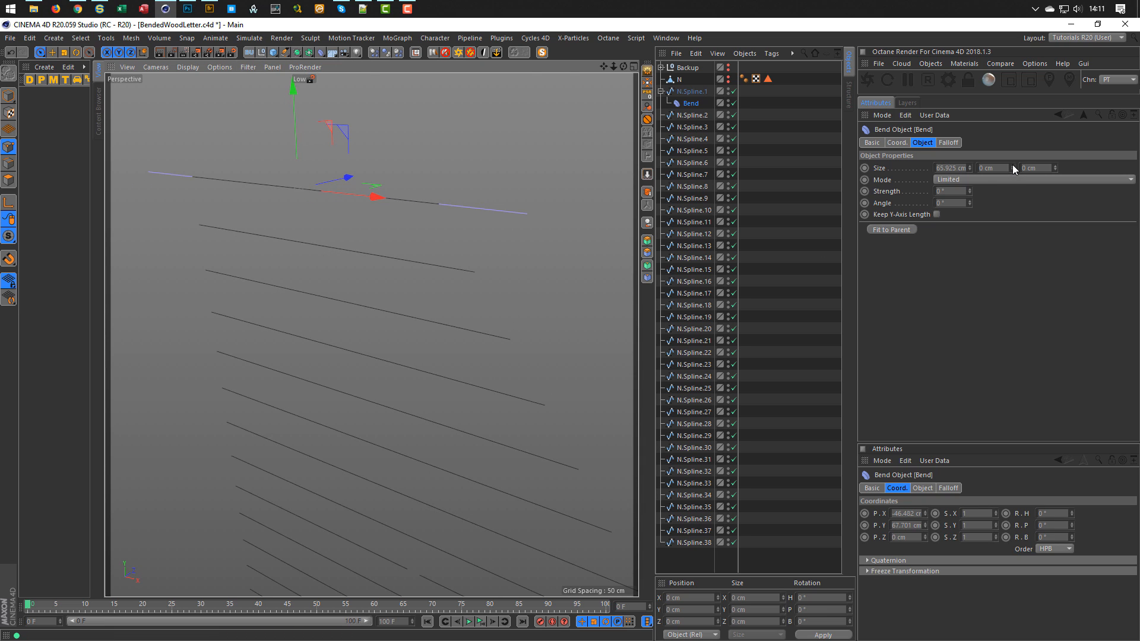
# Try Fit to Parent and a size of 2 cm in Y and 4 cm in Z on the Bend, and delete the deformer.
pyautogui.moveTo(1012, 165); pyautogui.dragTo(1055, 161)
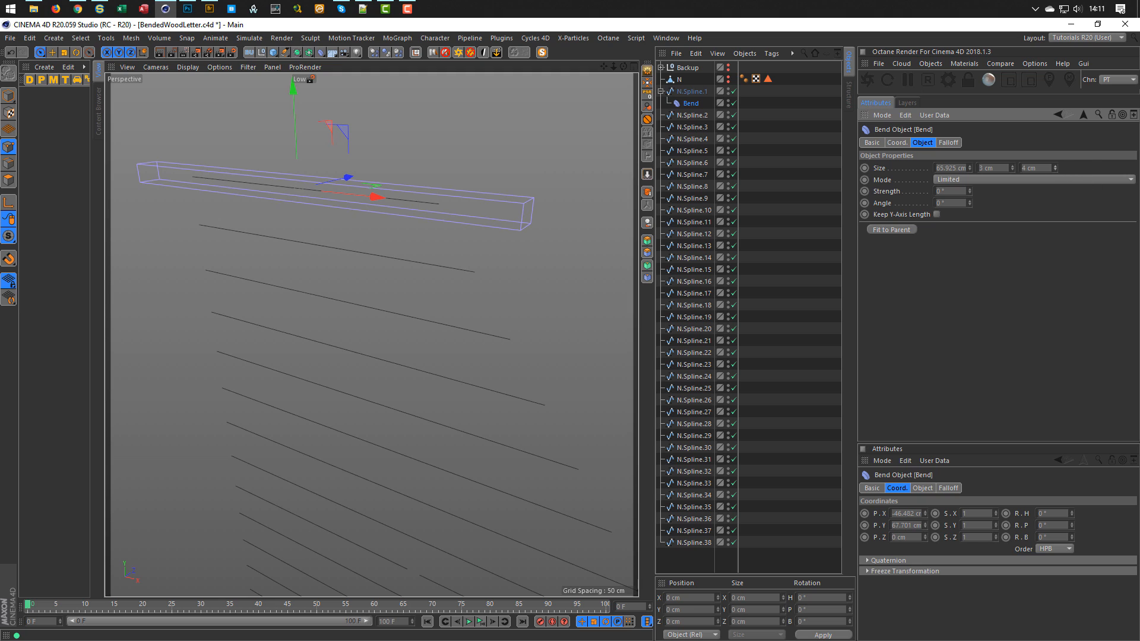
pyautogui.click(892, 230)
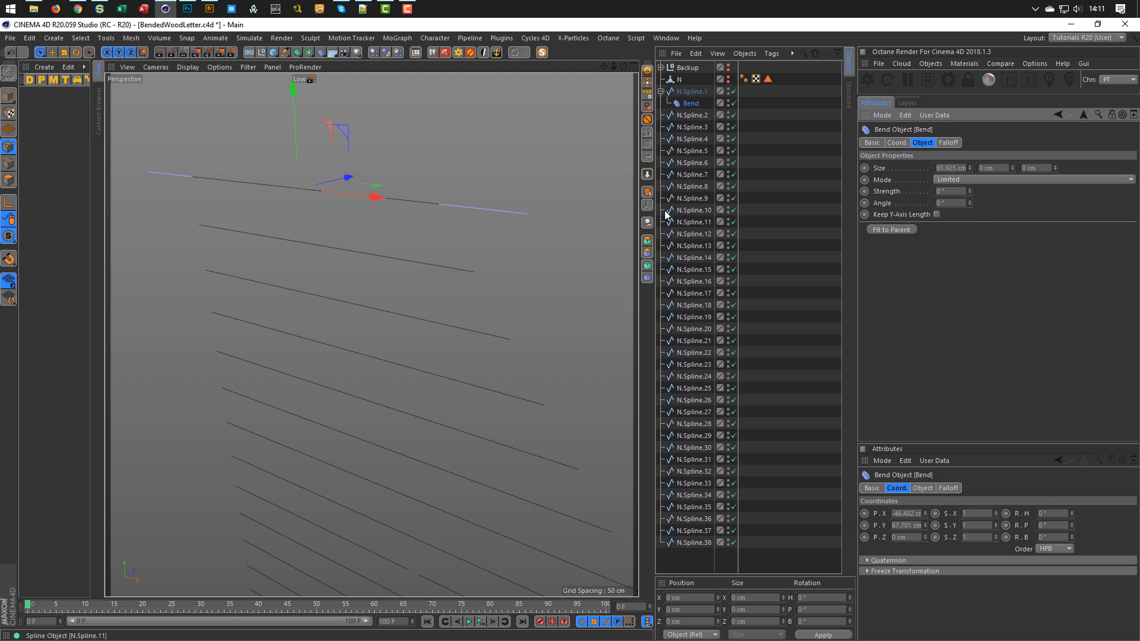
pyautogui.keyDown('alt'); pyautogui.moveTo(409, 206); pyautogui.dragTo(469, 197); pyautogui.keyUp('alt')
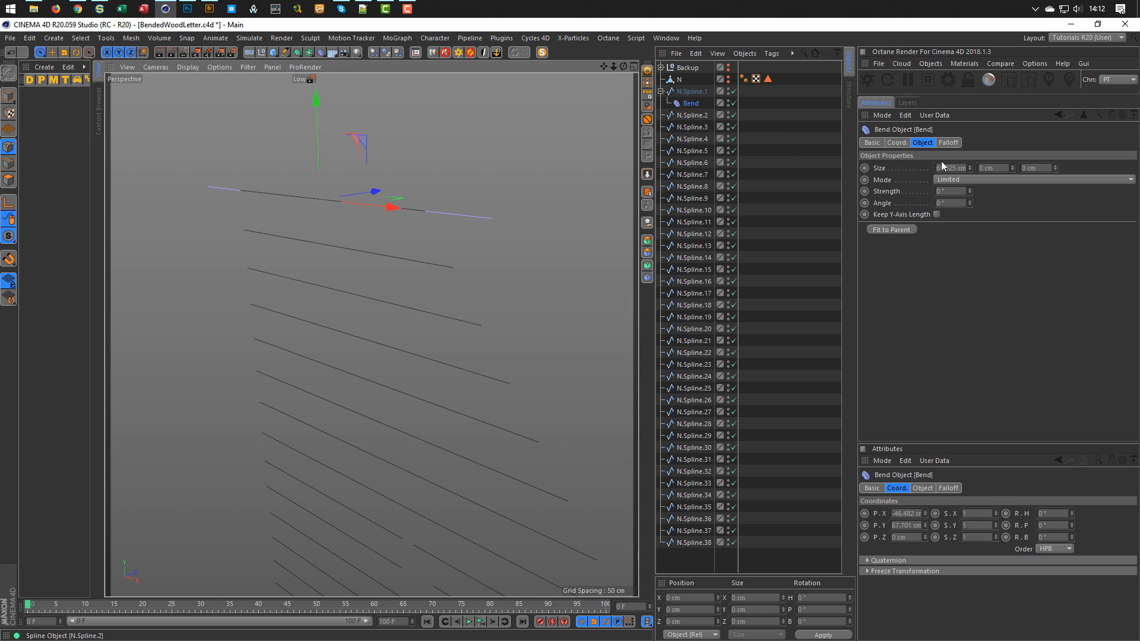
pyautogui.moveTo(1013, 169); pyautogui.dragTo(1056, 162)
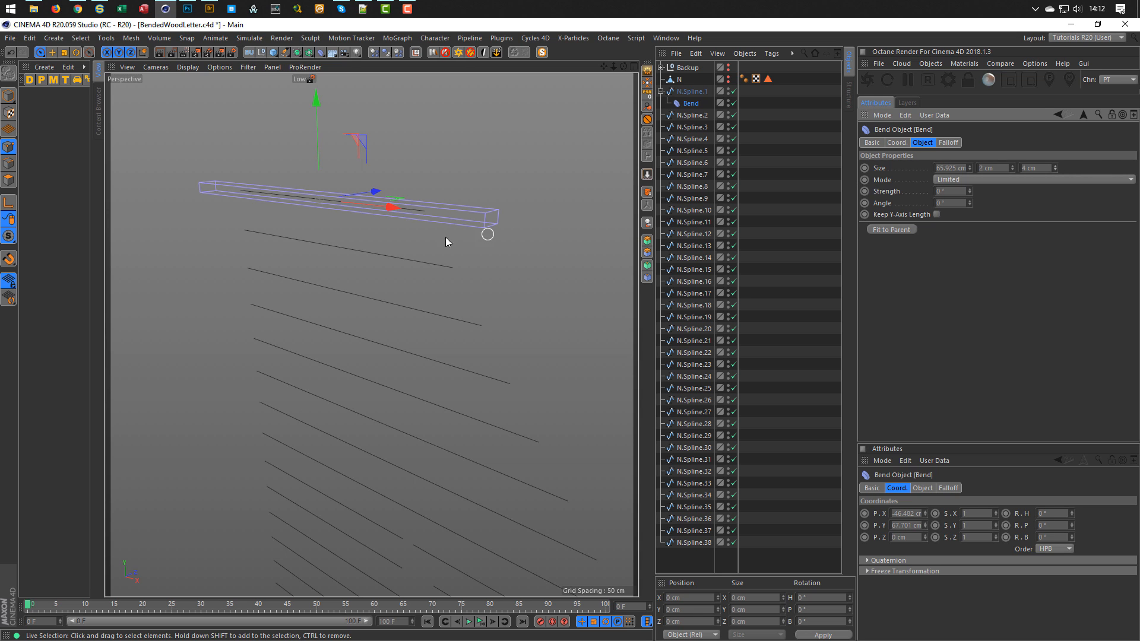
pyautogui.moveTo(415, 226)
pyautogui.keyDown('alt'); pyautogui.mouseDown()
pyautogui.moveTo(383, 206)
pyautogui.moveTo(394, 173)
pyautogui.moveTo(425, 214)
pyautogui.mouseUp(); pyautogui.keyUp('alt')
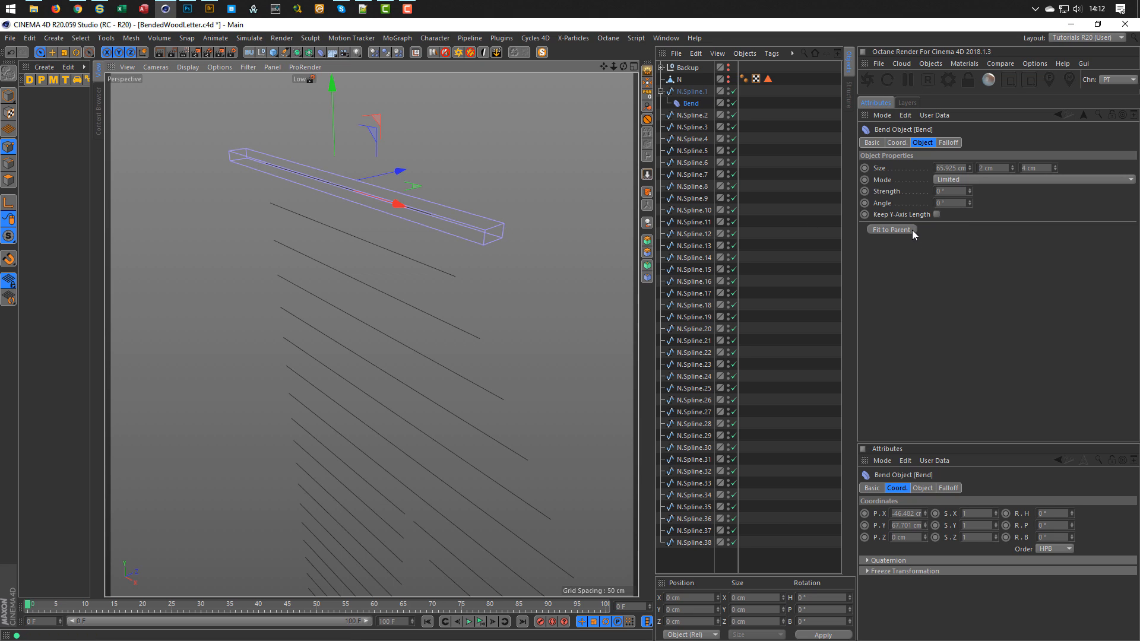
pyautogui.press('Delete')
# Add a new Bend deformer as a child of N.Spline.1 and fit it to the parent.
pyautogui.click(699, 92)
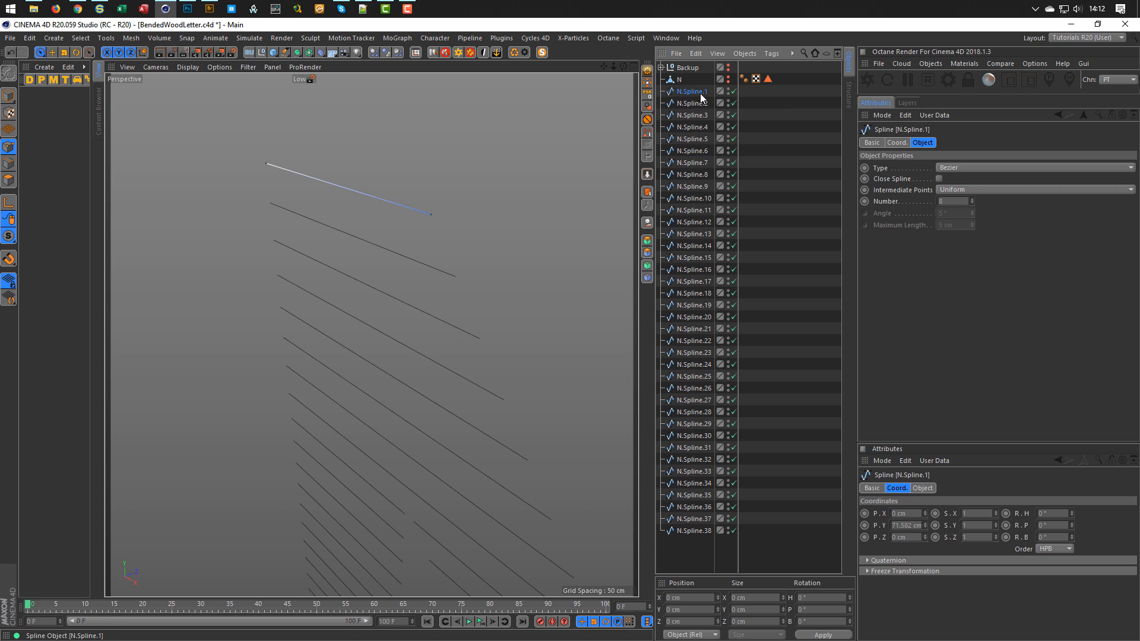
pyautogui.click(322, 53)
pyautogui.keyDown('shift'); pyautogui.click(361, 69); pyautogui.keyUp('shift')
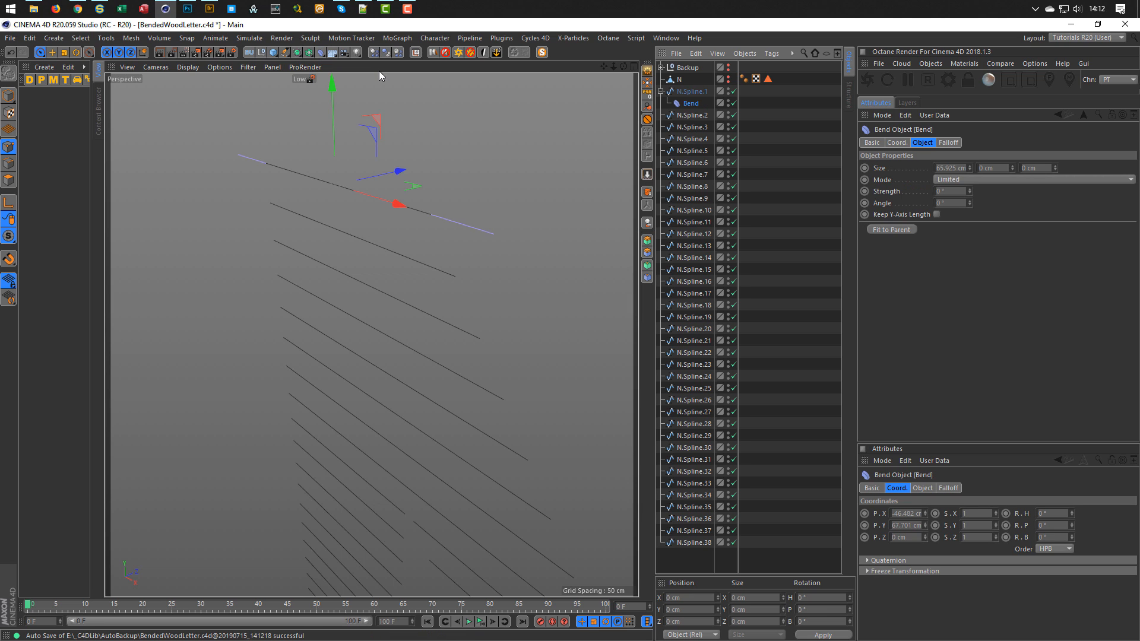
pyautogui.click(892, 230)
# Set the Bend deformer's Y and Z size to 2 cm each.
pyautogui.doubleClick(986, 168)
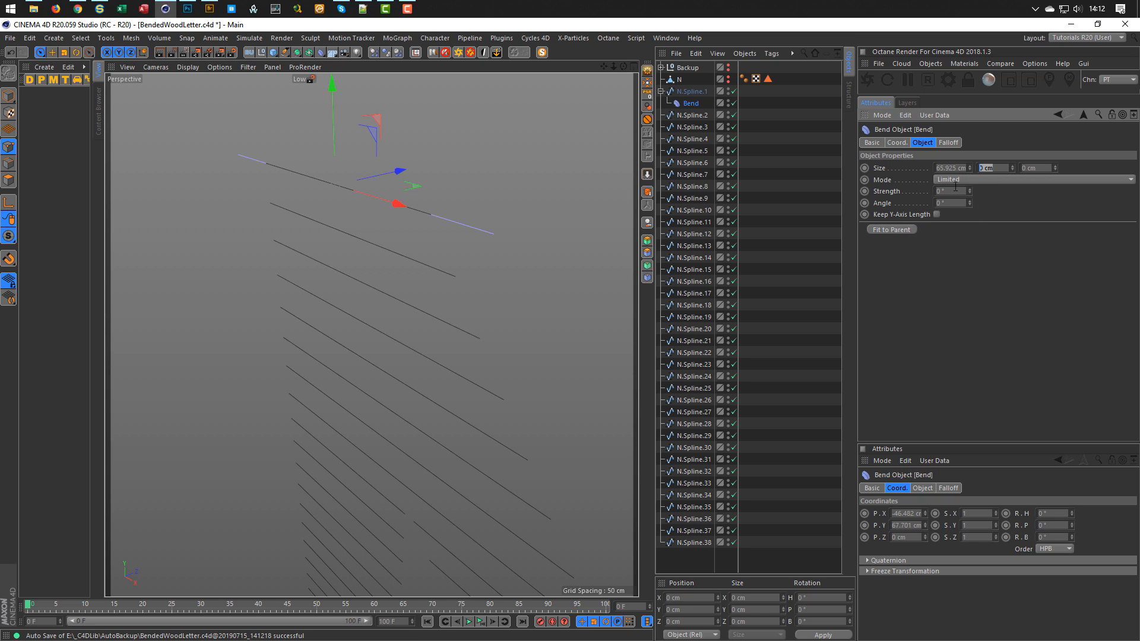
pyautogui.write('2')
pyautogui.press('Tab')
pyautogui.write('2')
pyautogui.press('Return')
# Rotate the Bend deformer 90° in bank and fit it to its parent spline again.
pyautogui.moveTo(969, 188); pyautogui.dragTo(969, 179)
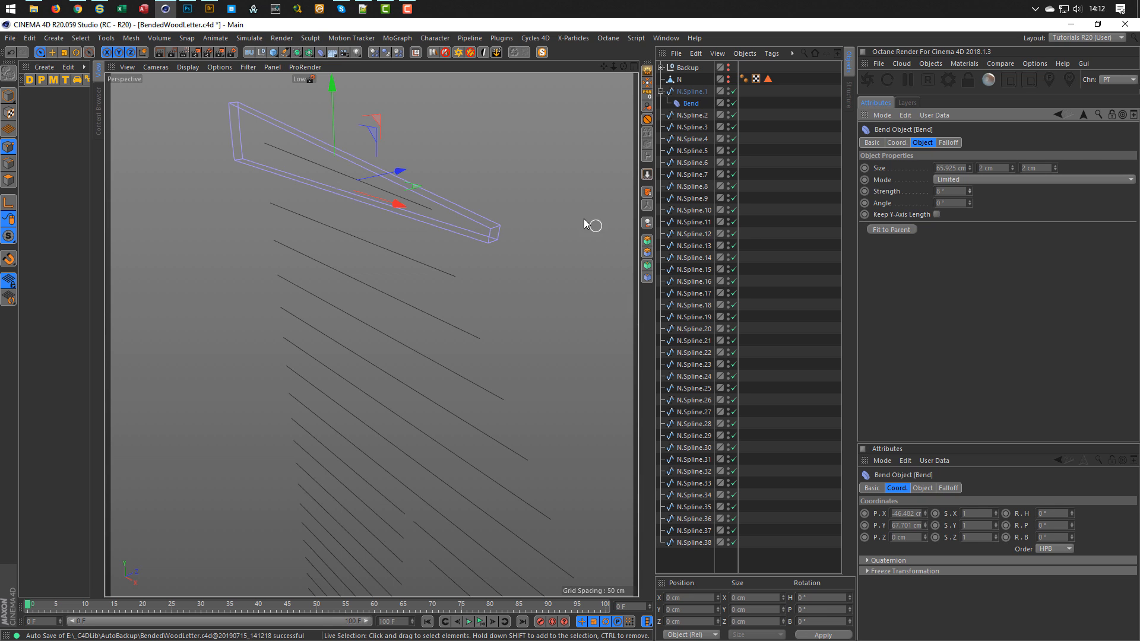
pyautogui.press('r')
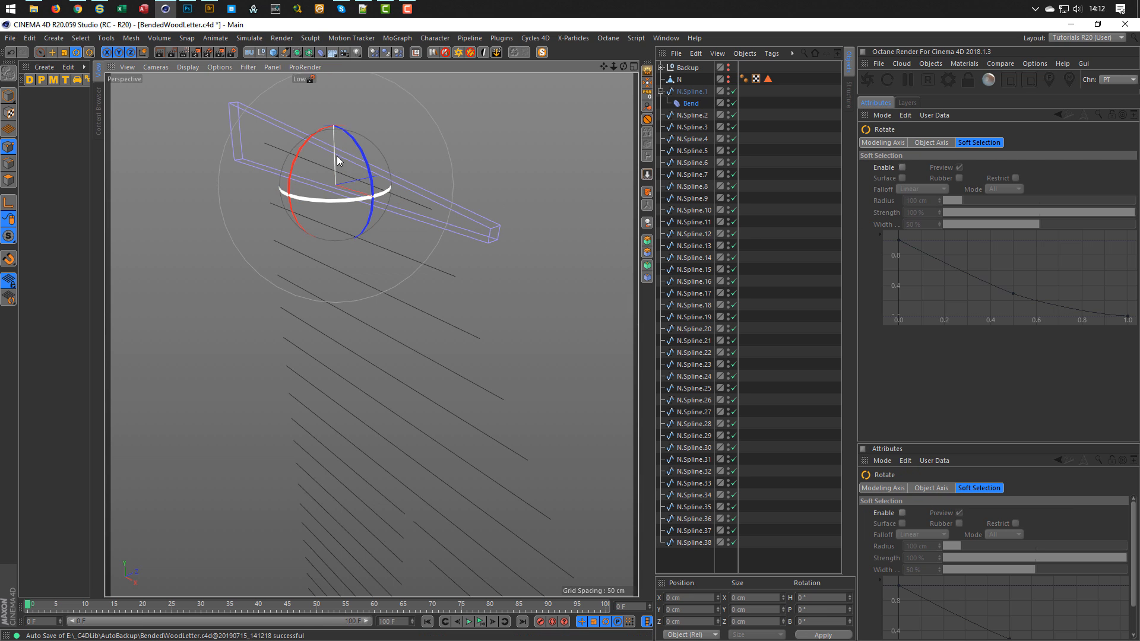
pyautogui.moveTo(355, 143); pyautogui.dragTo(347, 201)
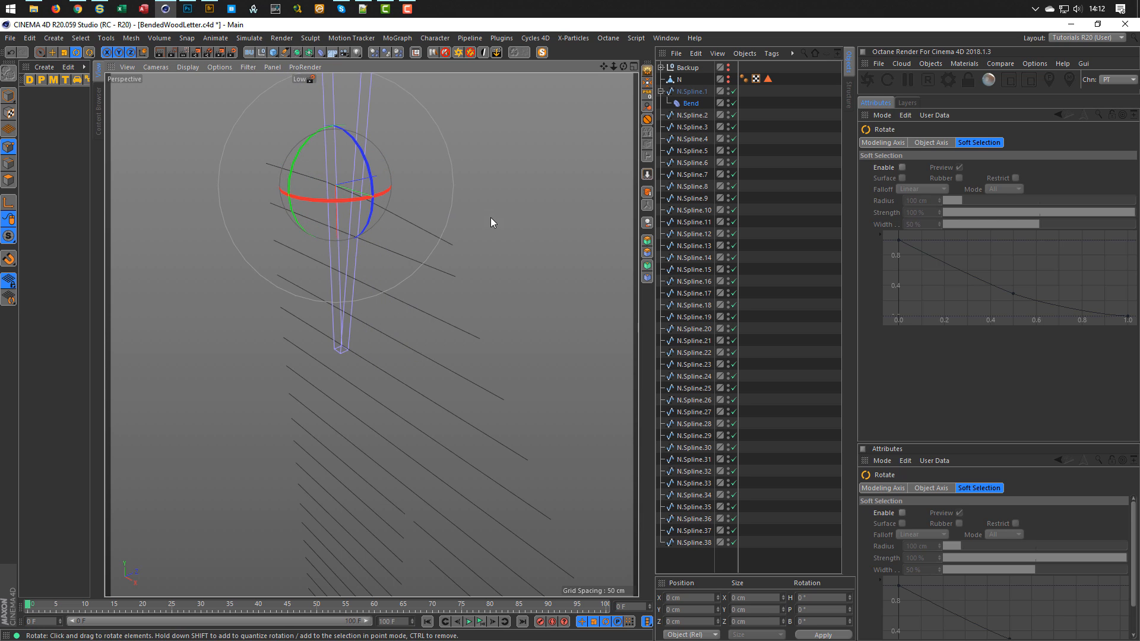
pyautogui.click(693, 103)
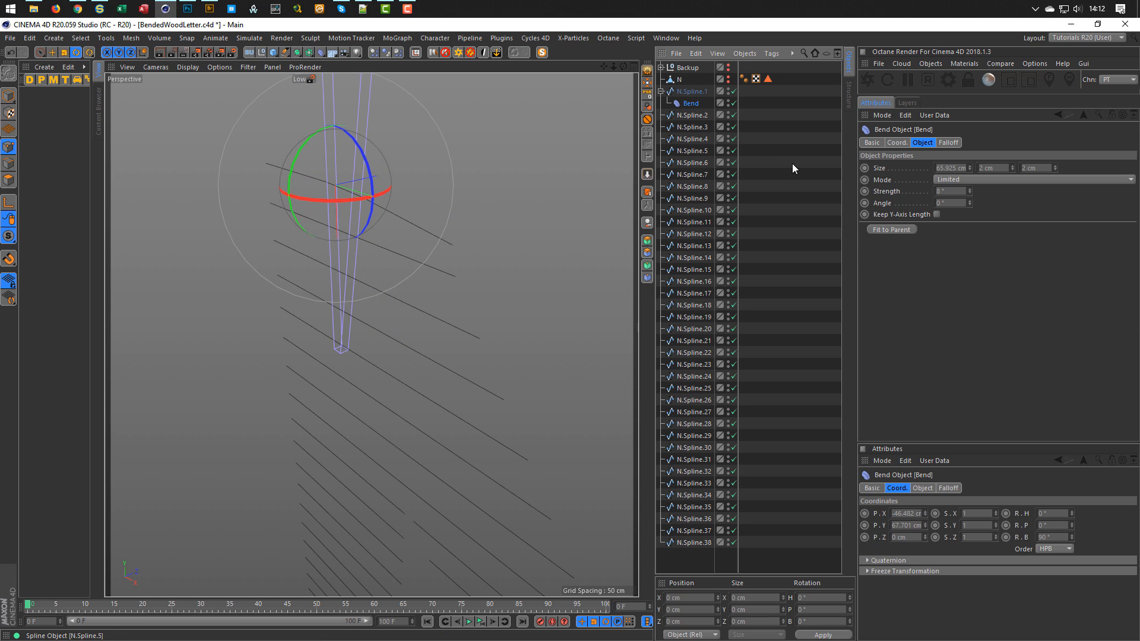
pyautogui.click(890, 228)
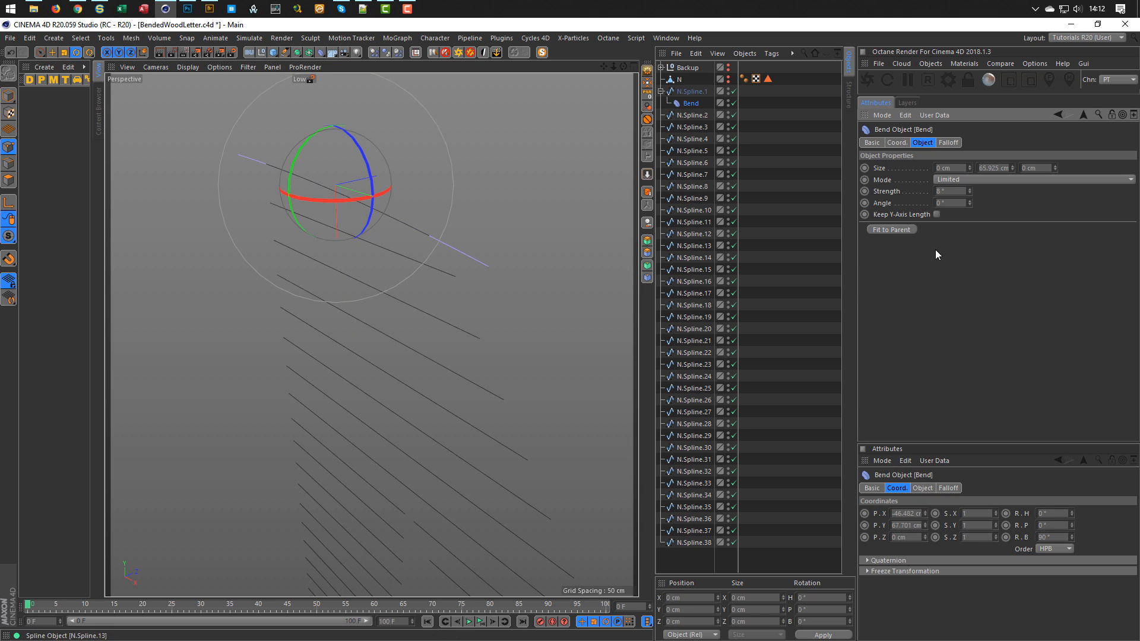
# Set the Bend deformer's angle to -90° and its strength to 33°.
pyautogui.moveTo(971, 191); pyautogui.dragTo(904, 196)
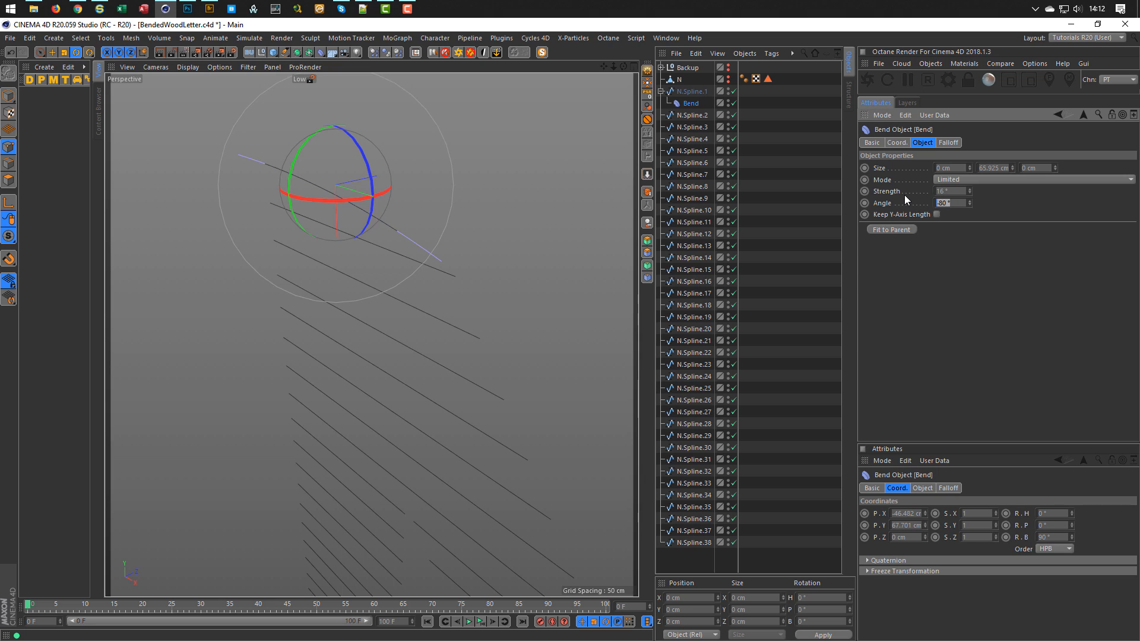
pyautogui.write('-90')
pyautogui.press('Return')
pyautogui.moveTo(970, 192); pyautogui.dragTo(971, 183)
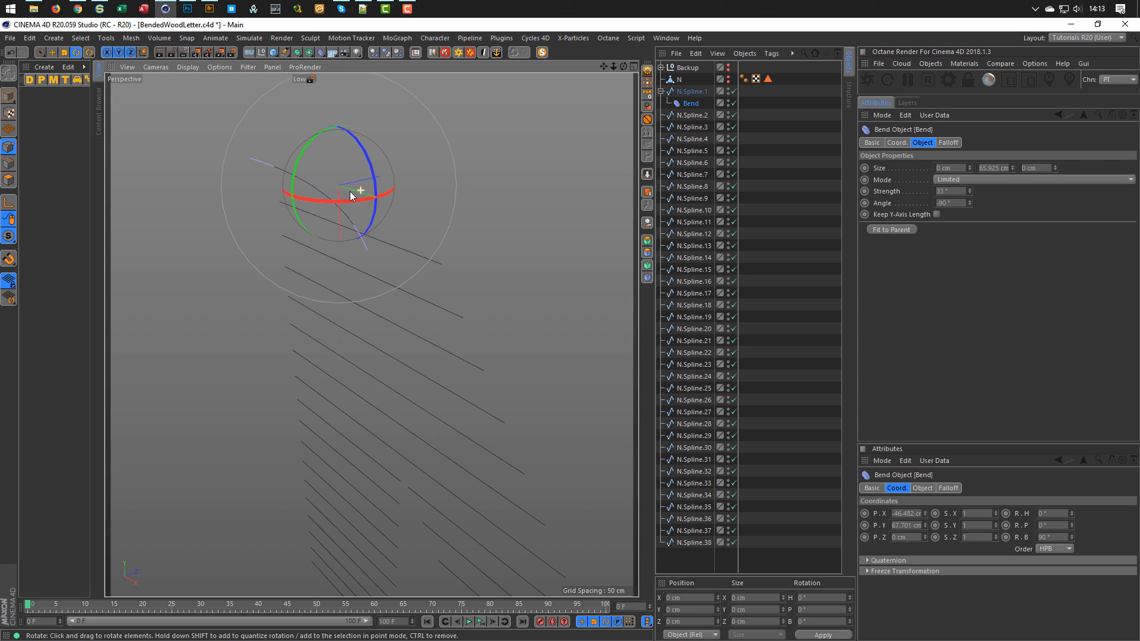
pyautogui.keyDown('alt'); pyautogui.moveTo(350, 191); pyautogui.dragTo(316, 222); pyautogui.keyUp('alt')
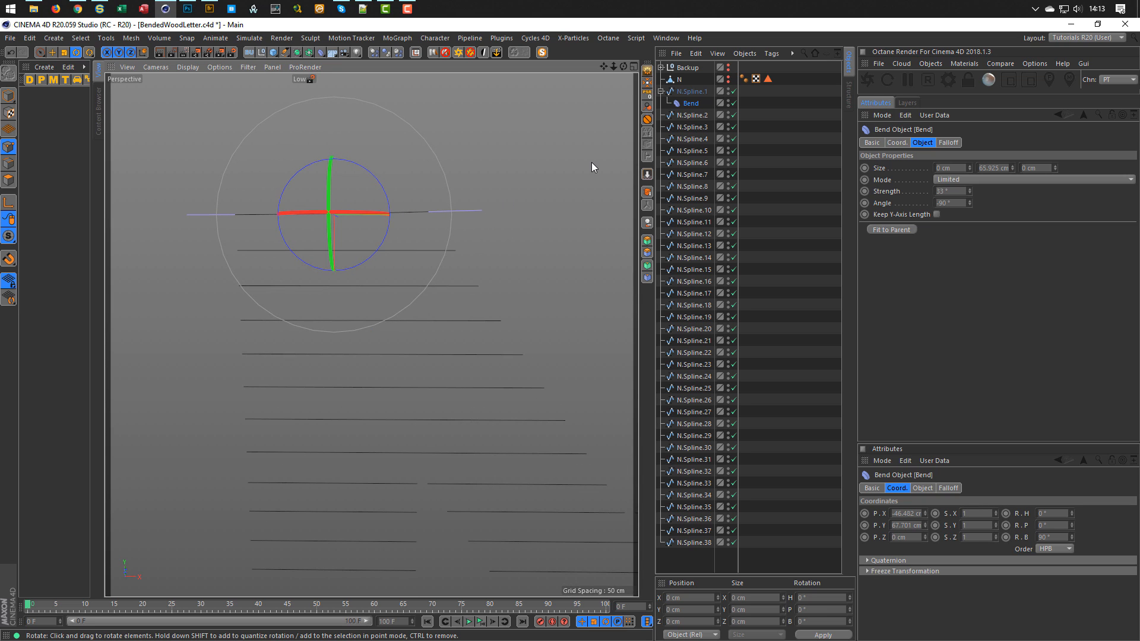
# Show the N polygon object in the viewport and switch to edge mode.
pyautogui.click(729, 77)
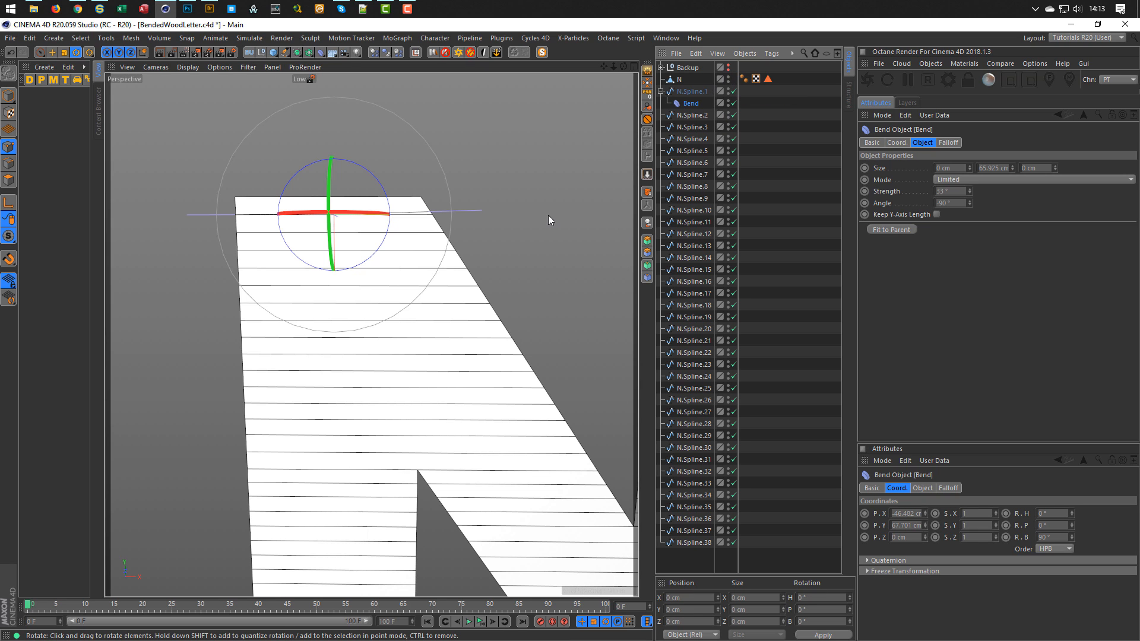
pyautogui.click(686, 92)
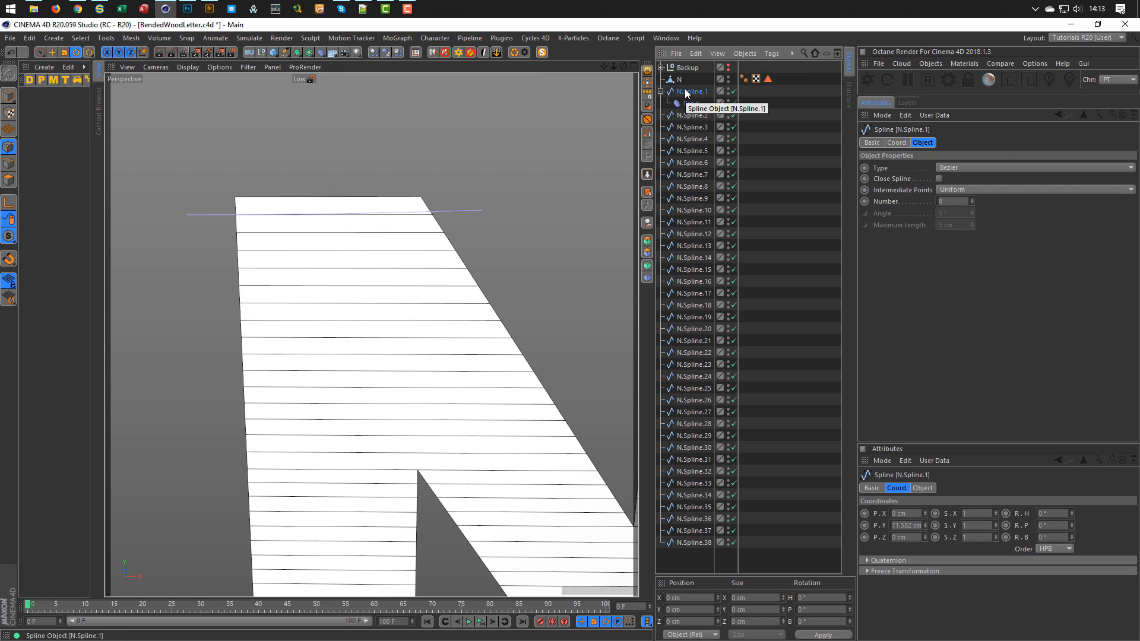
pyautogui.click(9, 163)
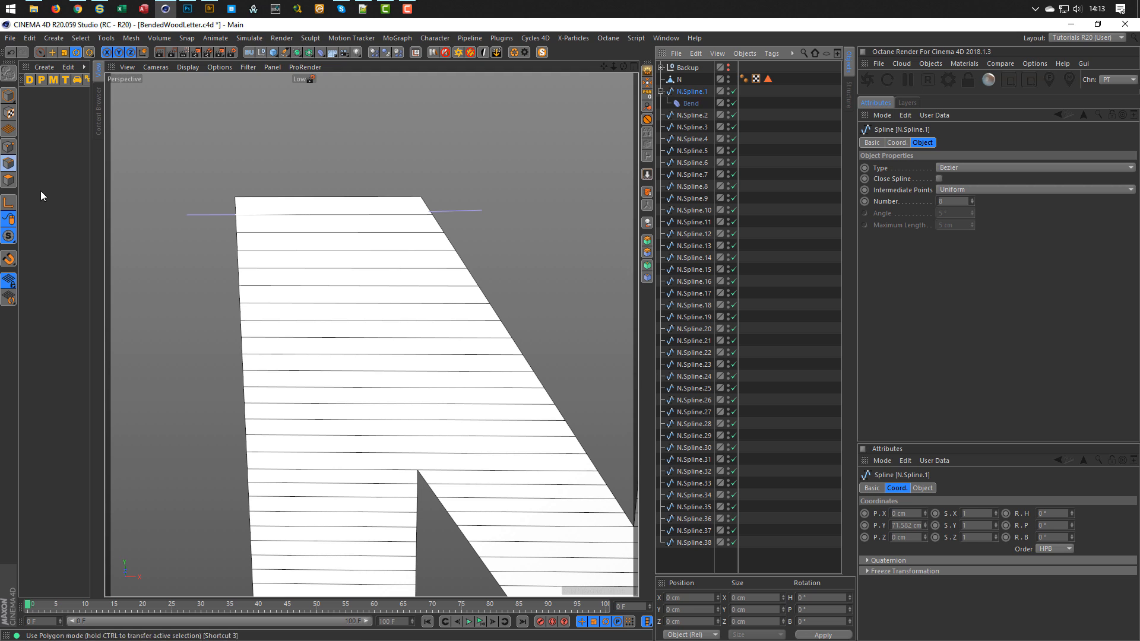
pyautogui.moveTo(351, 267)
pyautogui.keyDown('alt'); pyautogui.mouseDown()
pyautogui.moveTo(451, 266)
pyautogui.moveTo(350, 260)
pyautogui.mouseUp(); pyautogui.keyUp('alt')
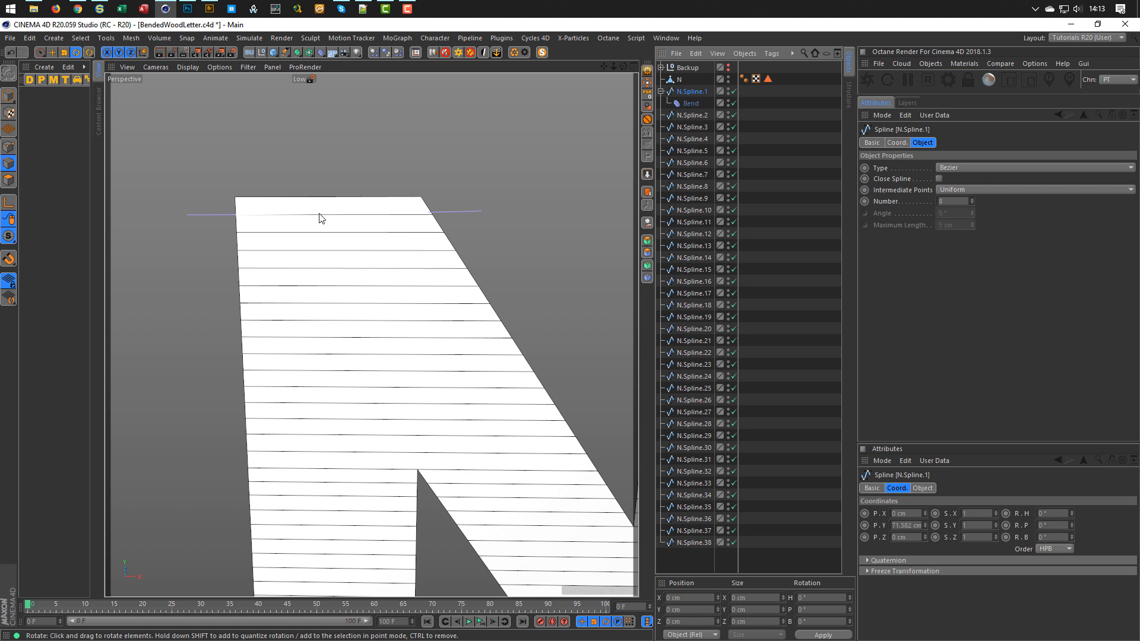
pyautogui.keyDown('alt'); pyautogui.moveTo(320, 218); pyautogui.dragTo(555, 198); pyautogui.keyUp('alt')
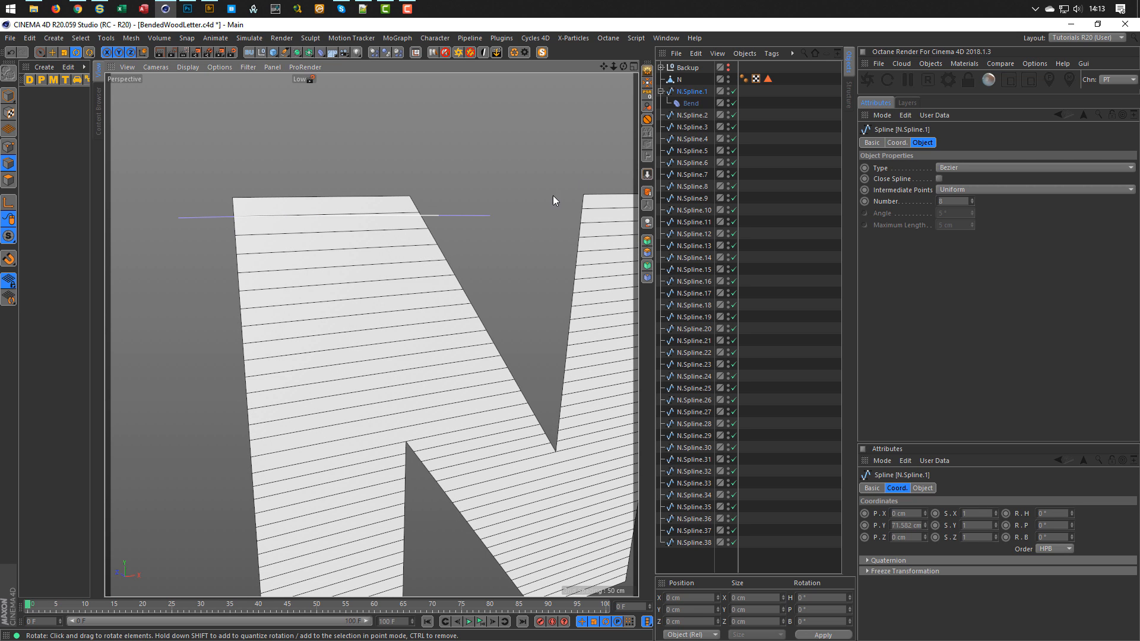
# Dissolve the selected centre edges of the N polygon object, leaving only the slat boundaries.
pyautogui.click(680, 79)
pyautogui.keyDown('alt'); pyautogui.moveTo(318, 231); pyautogui.dragTo(382, 211); pyautogui.keyUp('alt')
pyautogui.keyDown('alt'); pyautogui.moveTo(382, 211); pyautogui.dragTo(399, 219, button='right'); pyautogui.keyUp('alt')
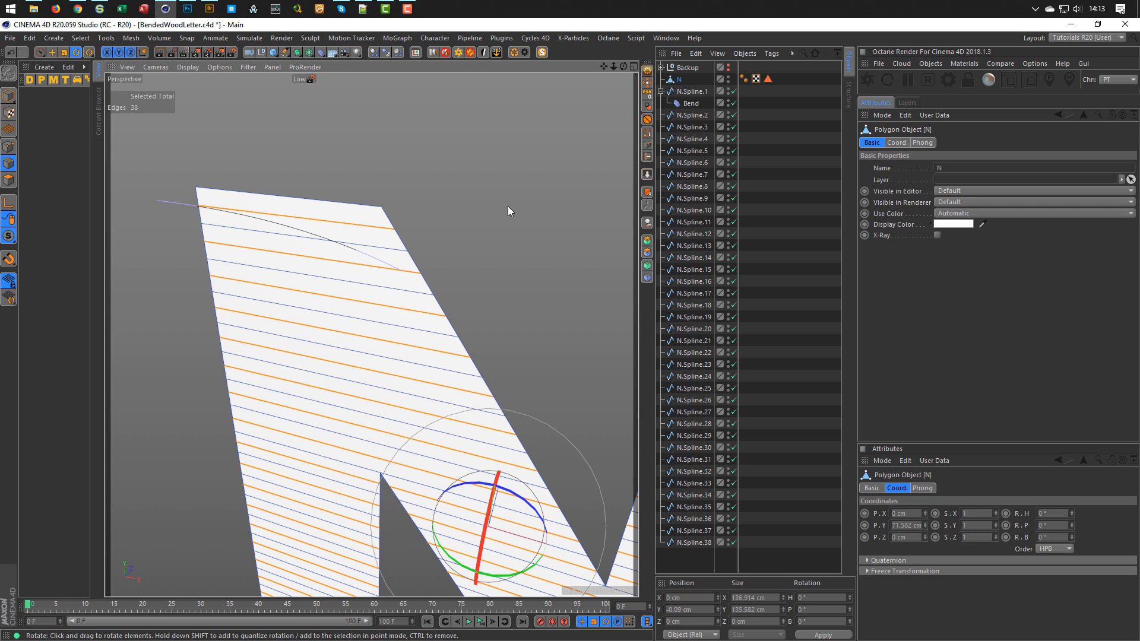
pyautogui.hotkey('ctrl', 'Delete')
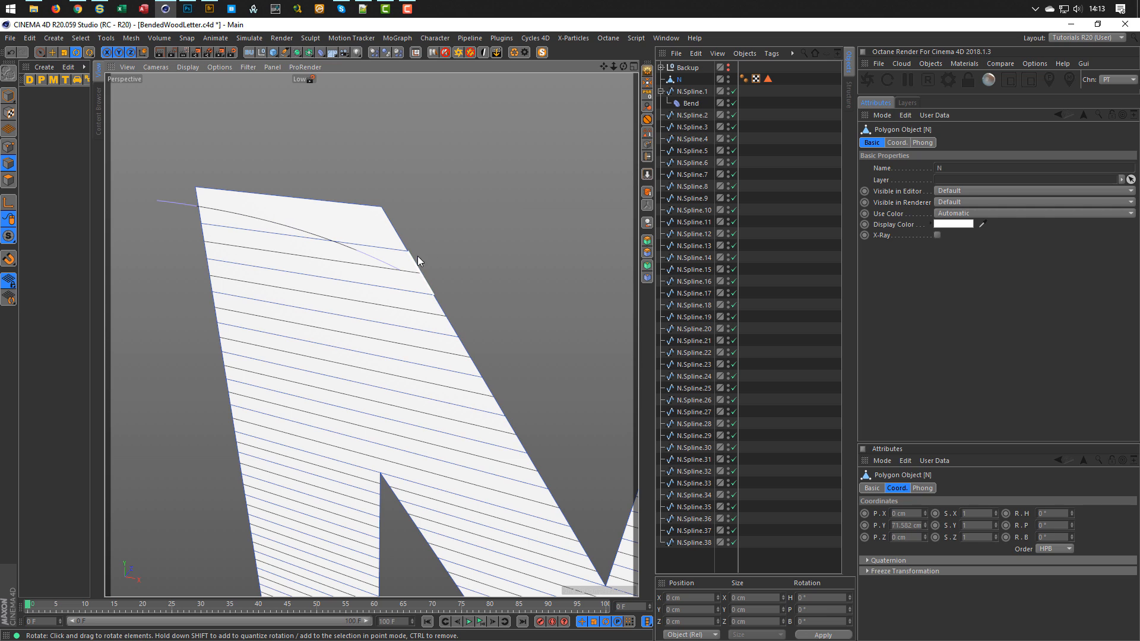
pyautogui.keyDown('alt'); pyautogui.moveTo(399, 259); pyautogui.dragTo(418, 276); pyautogui.keyUp('alt')
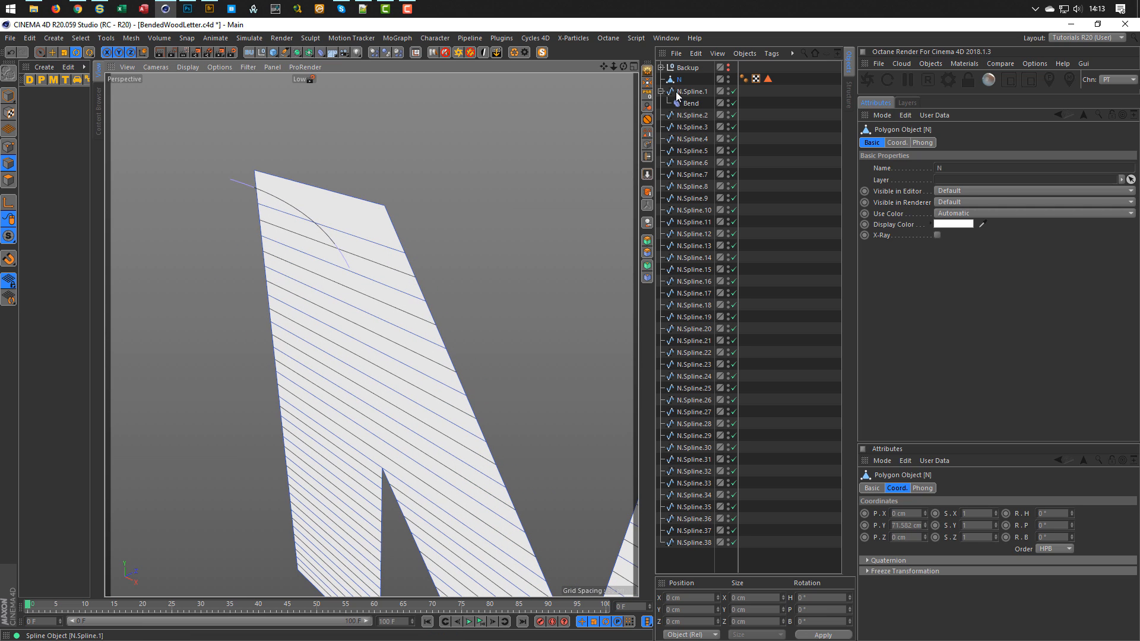
pyautogui.click(733, 90)
pyautogui.click(733, 91)
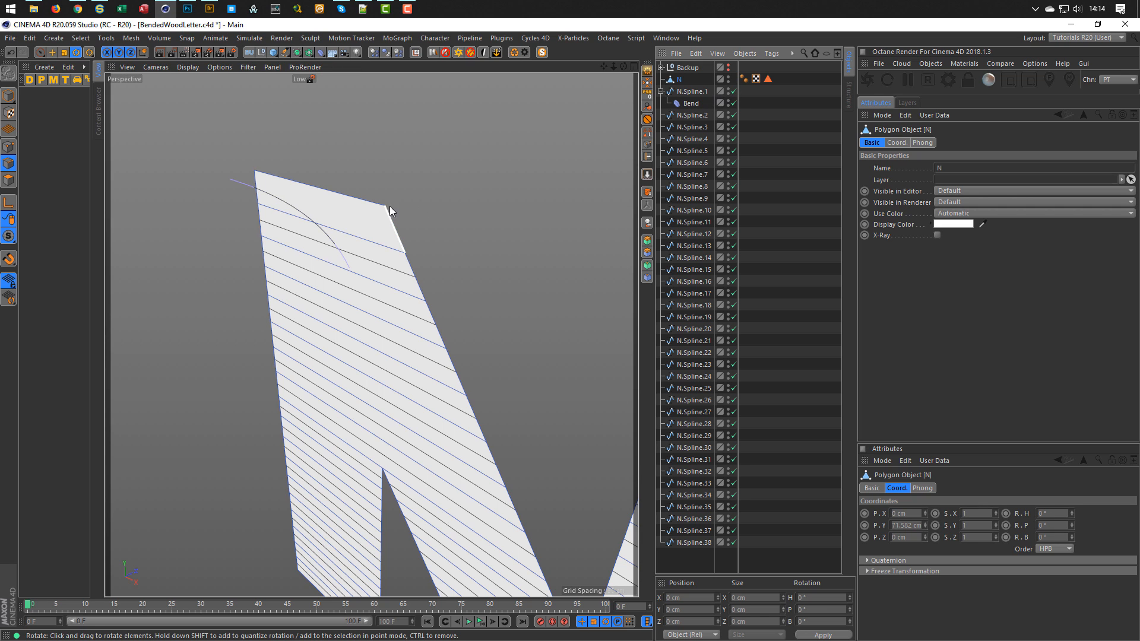
pyautogui.keyDown('alt'); pyautogui.moveTo(324, 205); pyautogui.dragTo(285, 208); pyautogui.keyUp('alt')
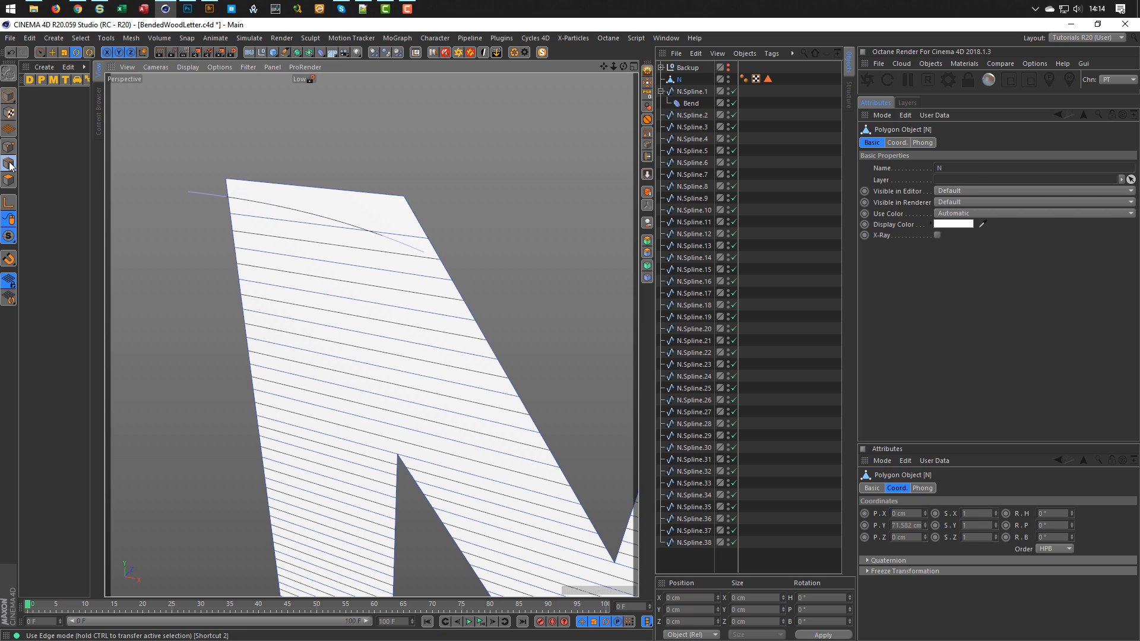
# Select the short outer edge at the left end of N's topmost slat and copy its Y size.
pyautogui.press('space')
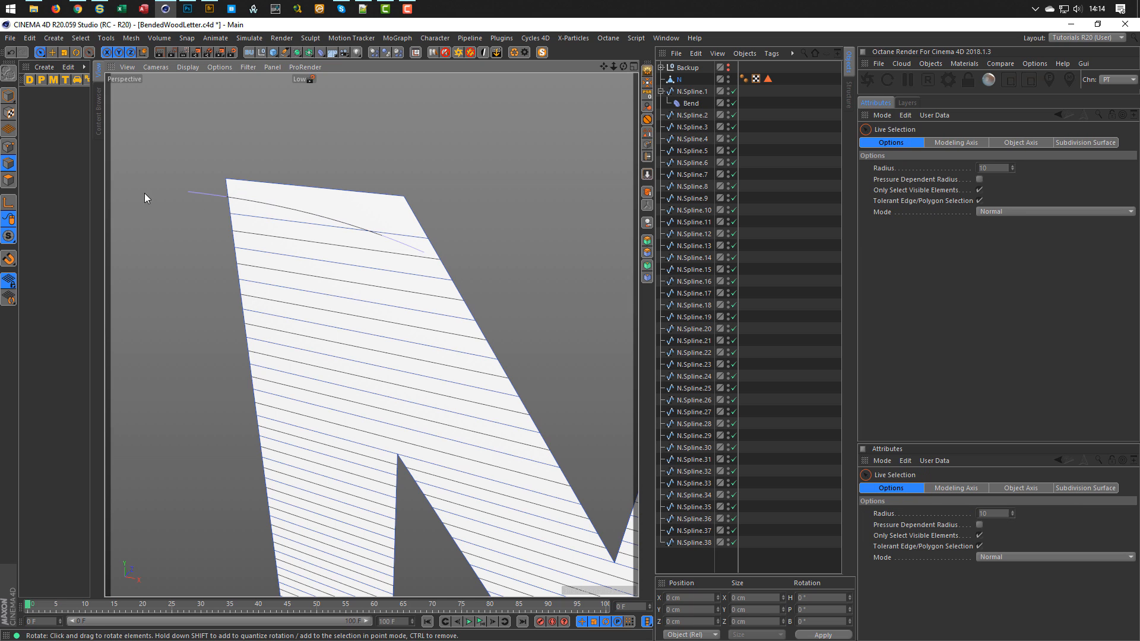
pyautogui.click(678, 79)
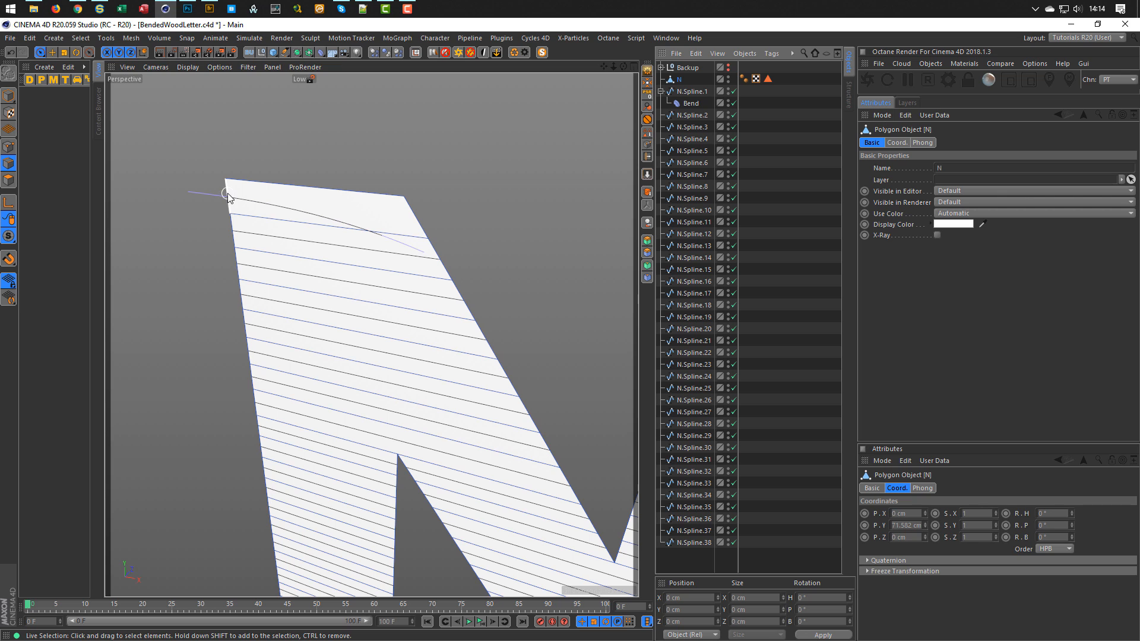
pyautogui.click(226, 196)
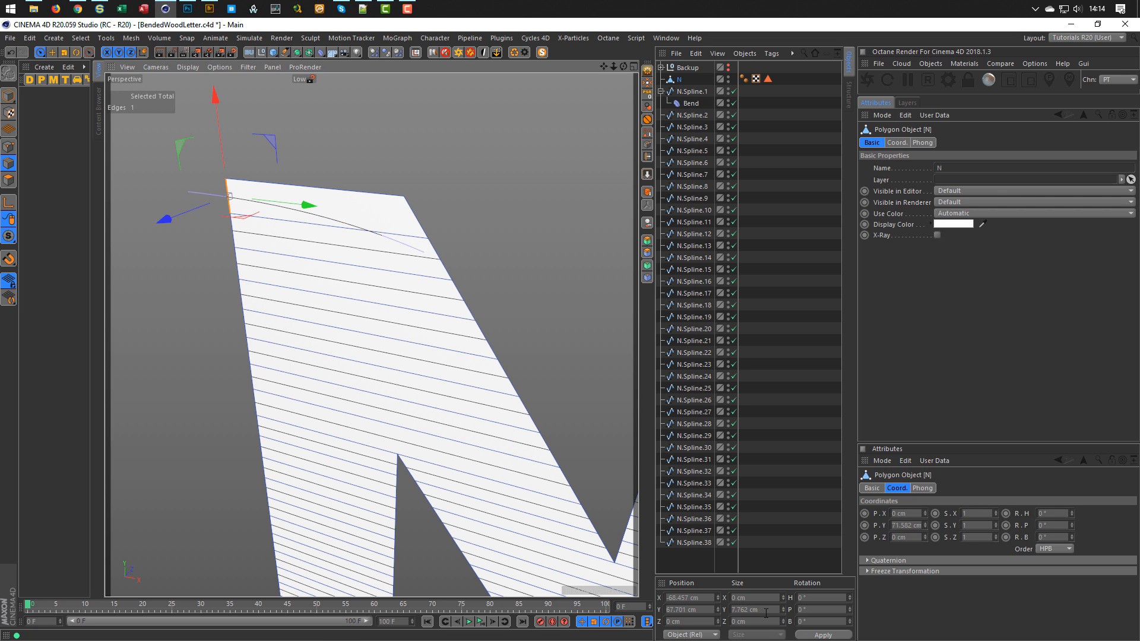
pyautogui.scroll(-2, 342, 338)
pyautogui.keyDown('alt'); pyautogui.moveTo(341, 338); pyautogui.dragTo(342, 360); pyautogui.keyUp('alt')
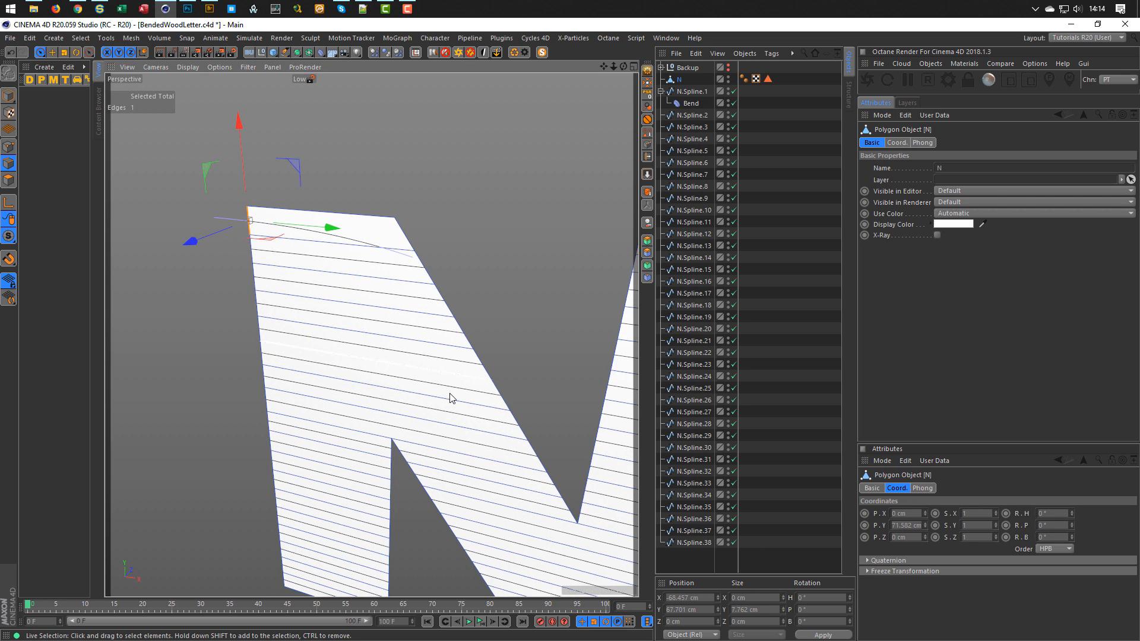
pyautogui.click(762, 609)
pyautogui.hotkey('ctrl', 'c')
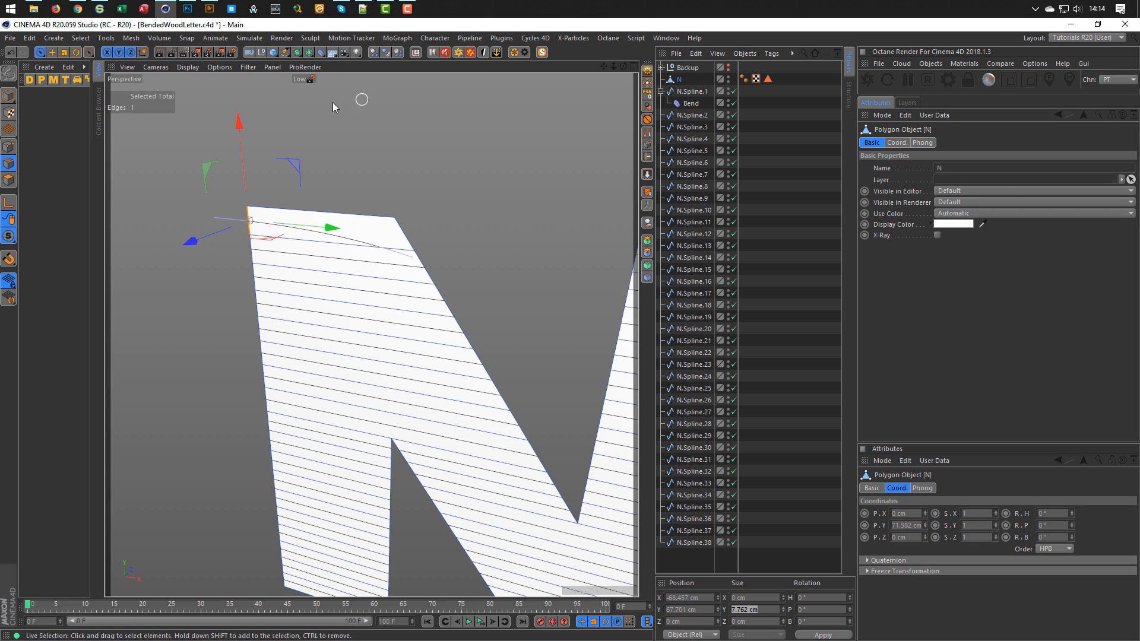
# Create a Rectangle spline with a width of 2 cm and the copied edge size, 7.762 cm, as its height.
pyautogui.click(286, 52)
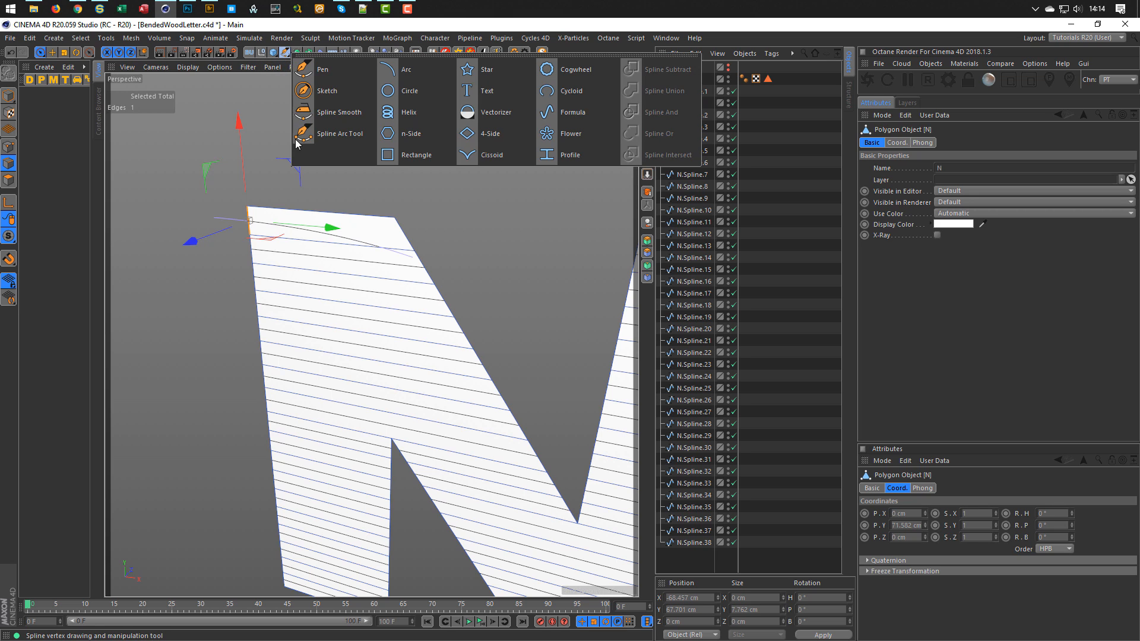
pyautogui.click(392, 155)
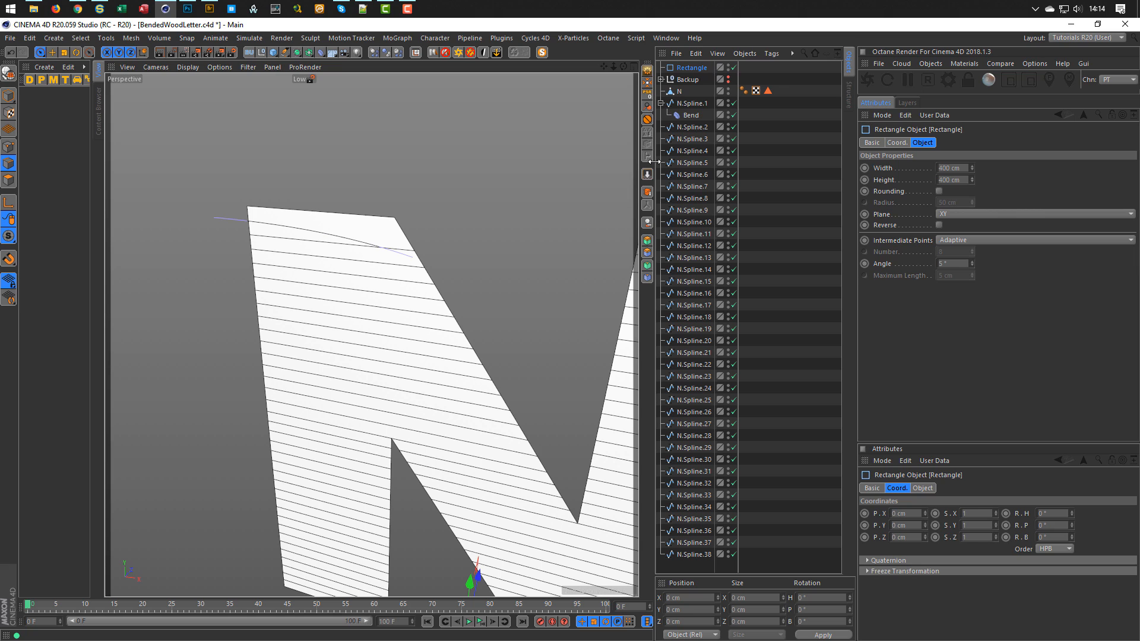
pyautogui.click(967, 164)
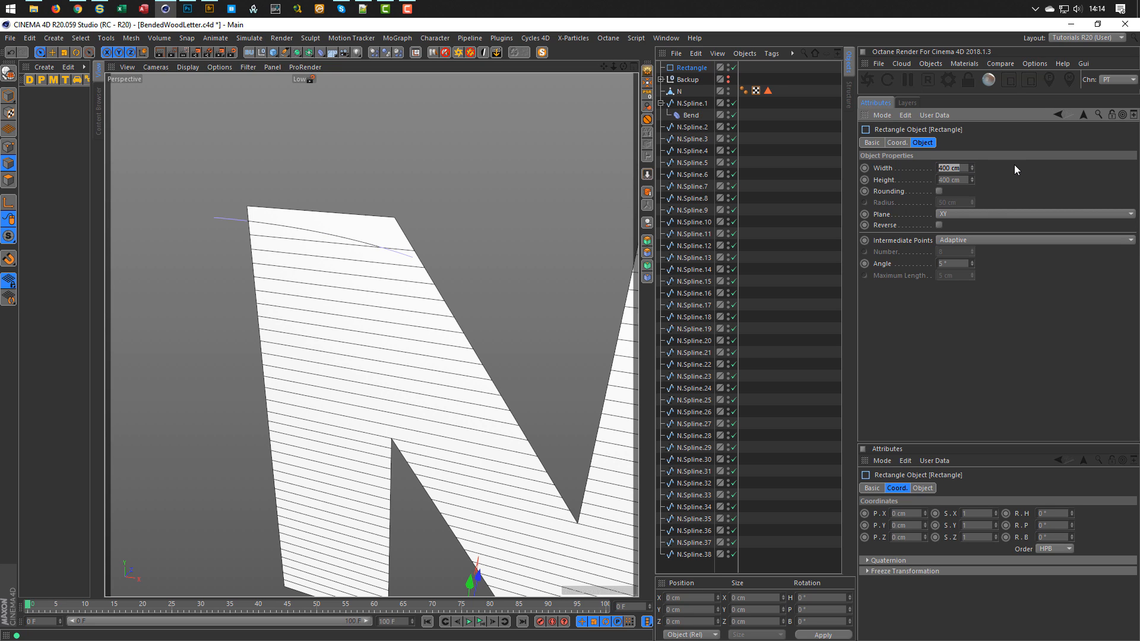
pyautogui.write('2')
pyautogui.press('Tab')
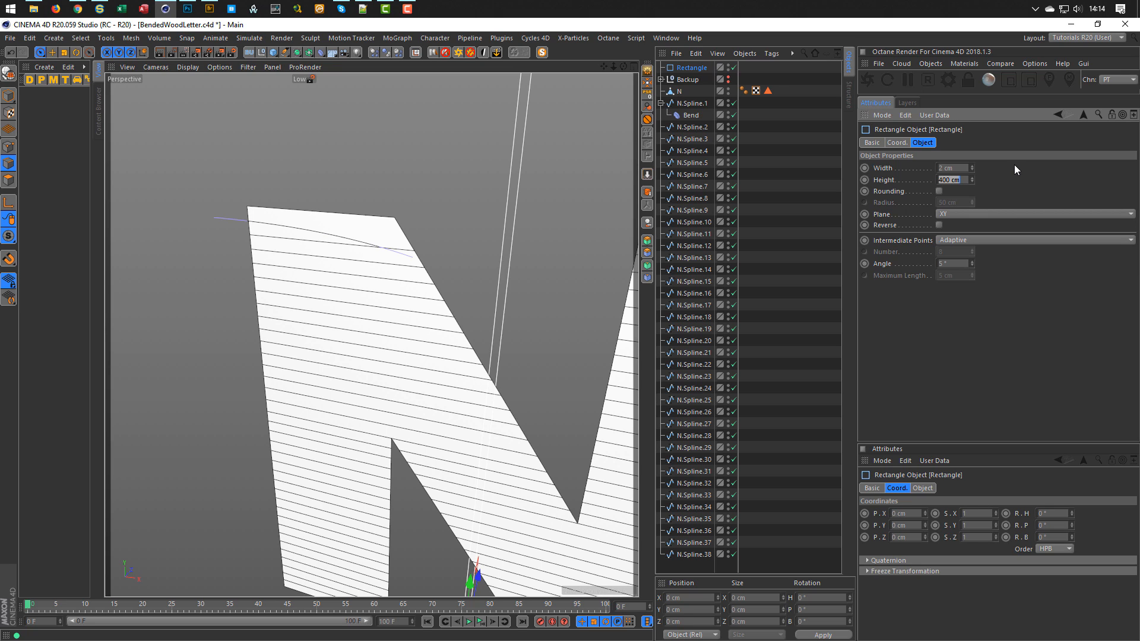
pyautogui.hotkey('ctrl', 'v')
pyautogui.press('Return')
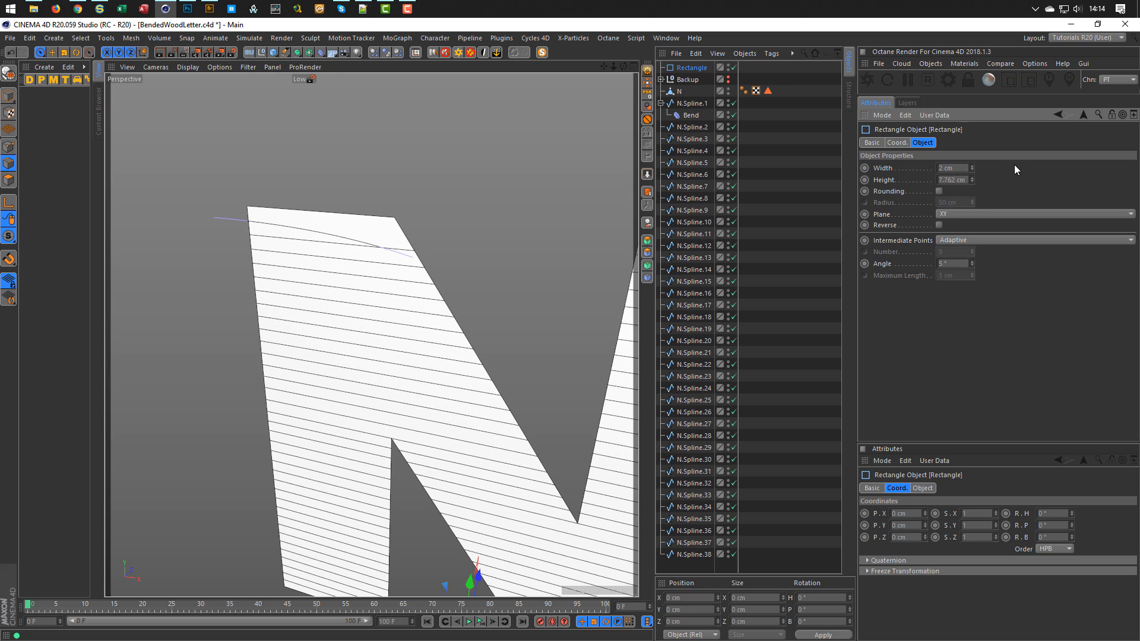
# Add a Sweep as parent of the Rectangle and place N.Spline.1 with its Bend inside it, below the Rectangle.
pyautogui.moveTo(684, 67); pyautogui.dragTo(691, 95)
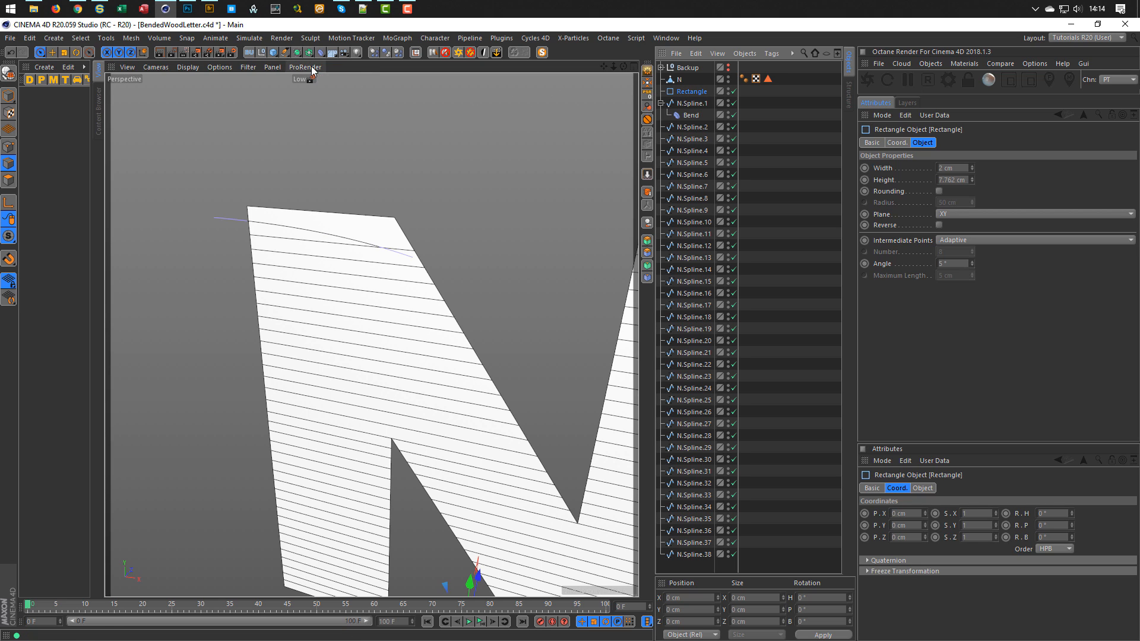
pyautogui.click(297, 52)
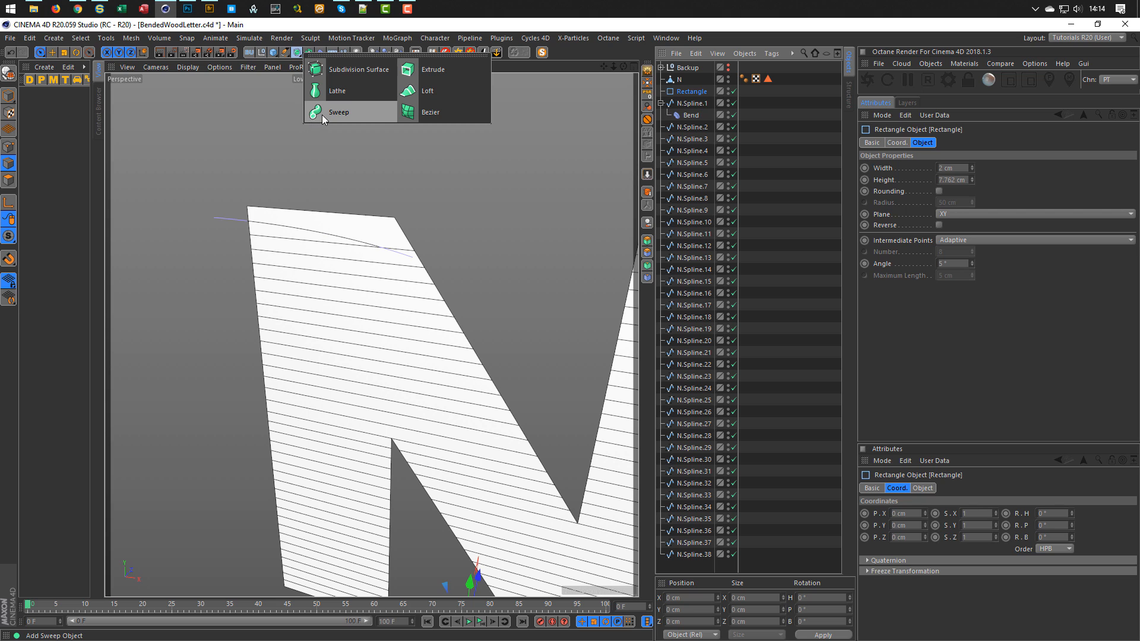
pyautogui.keyDown('alt'); pyautogui.click(339, 112); pyautogui.keyUp('alt')
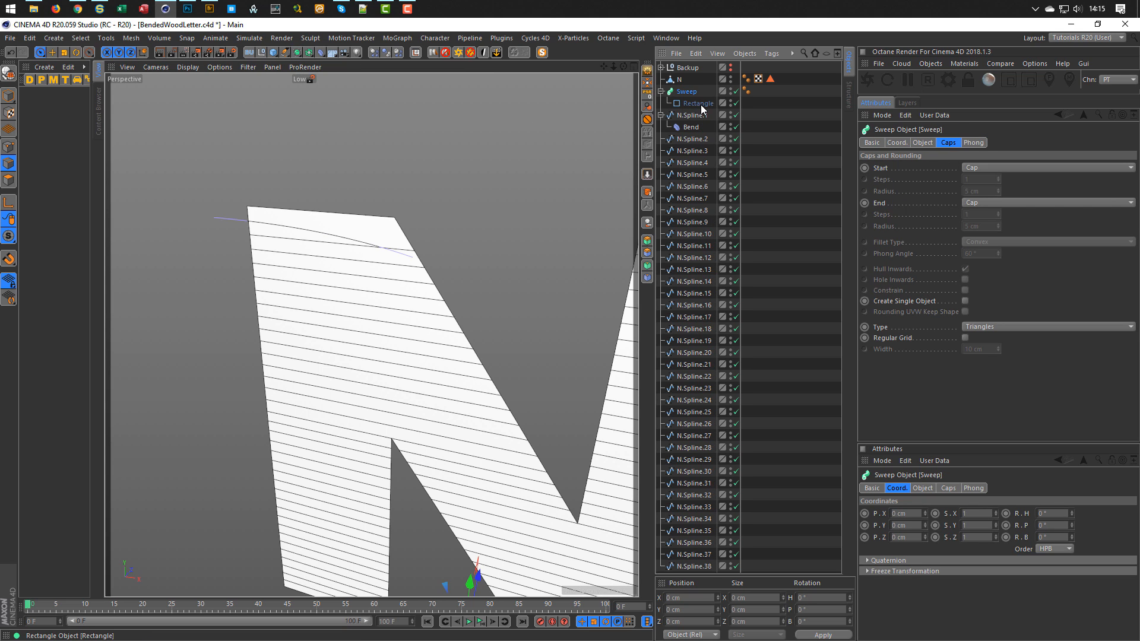
pyautogui.moveTo(684, 118); pyautogui.dragTo(694, 113)
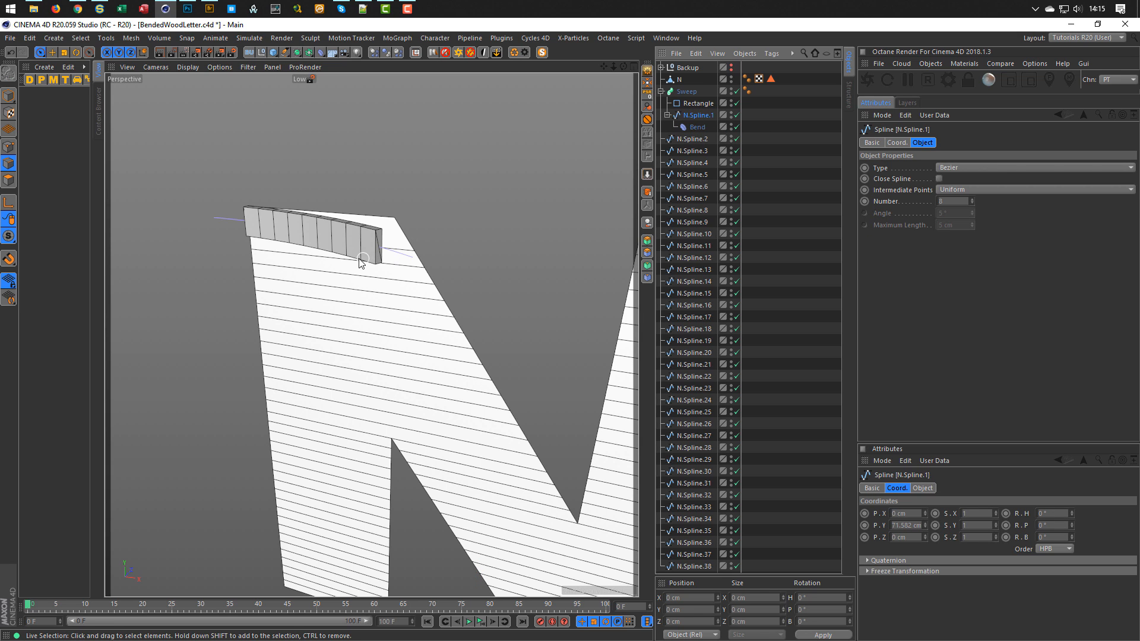
pyautogui.keyDown('alt'); pyautogui.moveTo(339, 240); pyautogui.dragTo(364, 240); pyautogui.keyUp('alt')
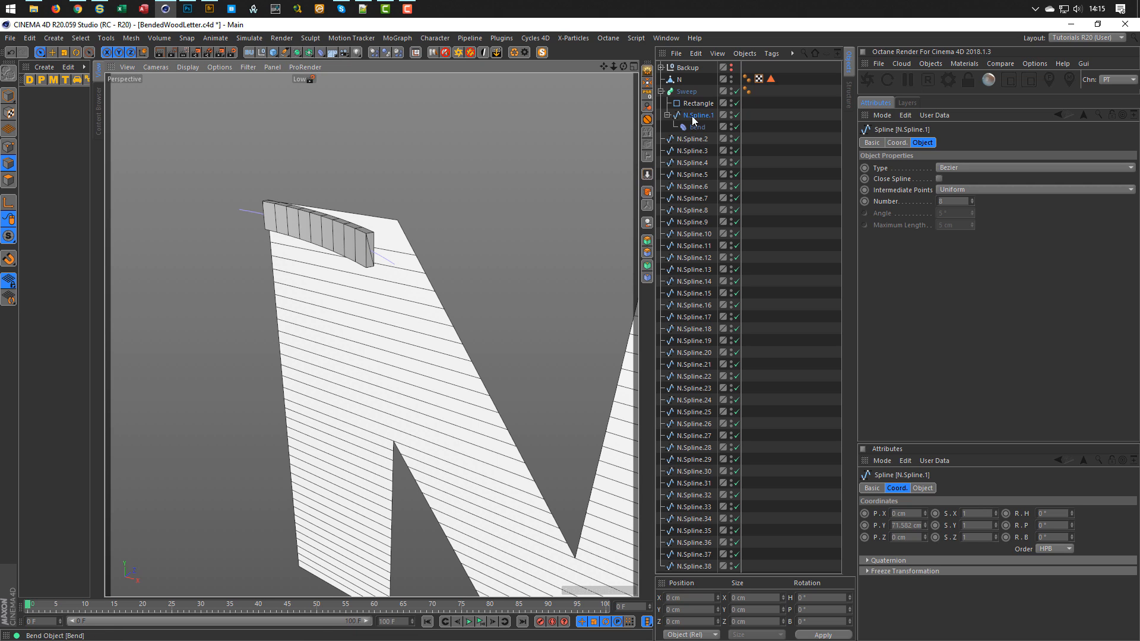
# Turn on Create Single Object in the Sweep's cap settings.
pyautogui.click(686, 91)
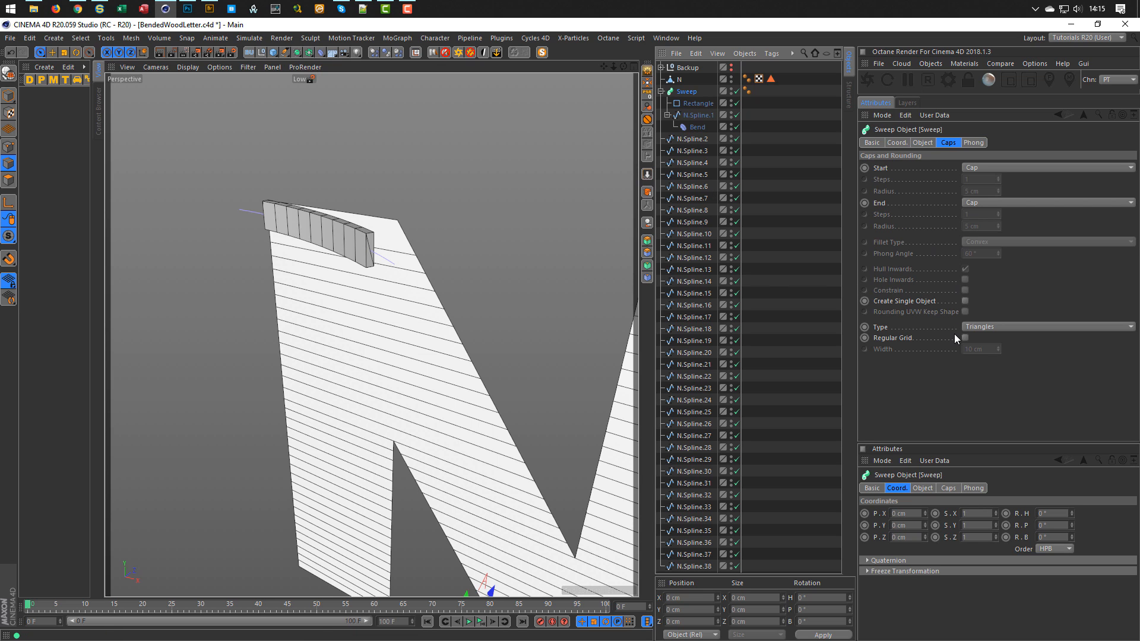
pyautogui.click(966, 301)
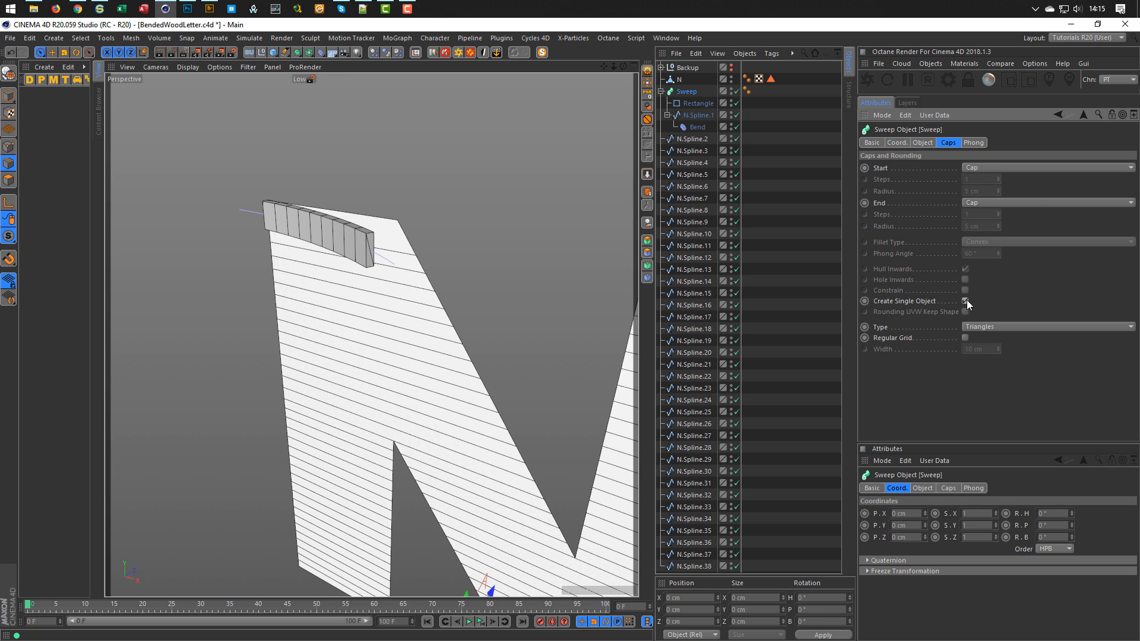
# Set the Type of the Sweep's caps to N-gons.
pyautogui.click(968, 327)
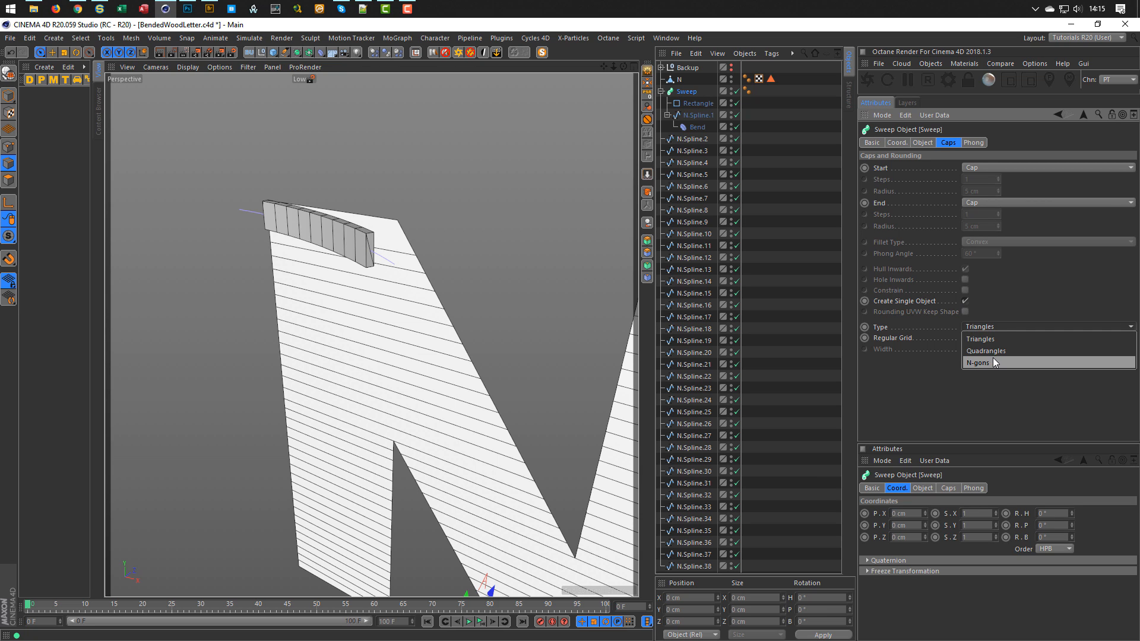
pyautogui.click(993, 357)
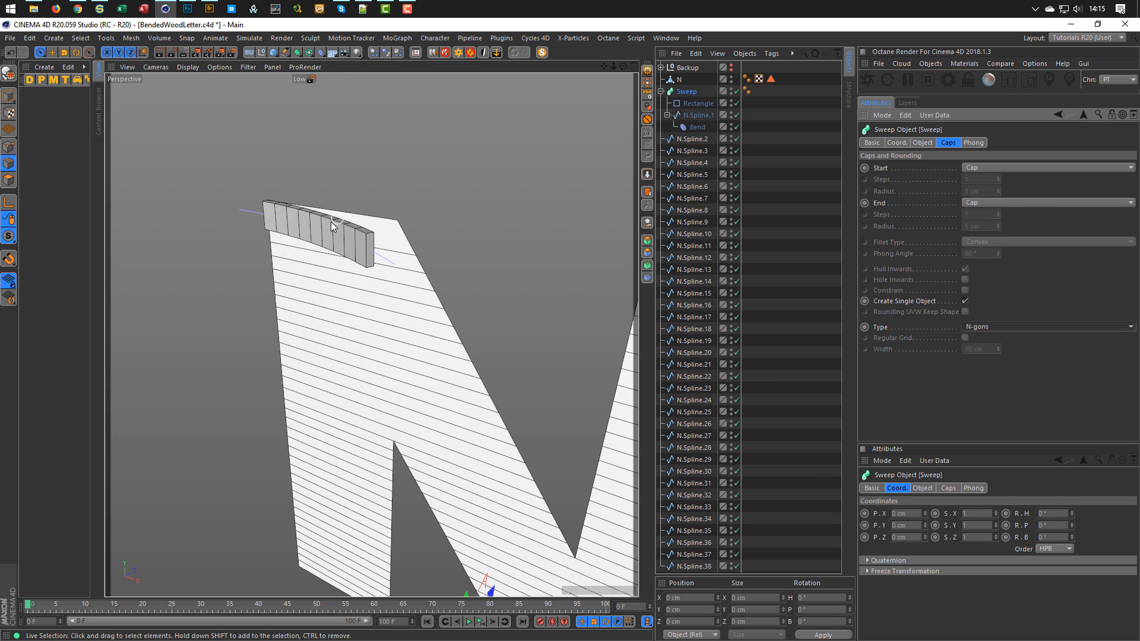
pyautogui.keyDown('alt'); pyautogui.moveTo(315, 223); pyautogui.dragTo(345, 228); pyautogui.keyUp('alt')
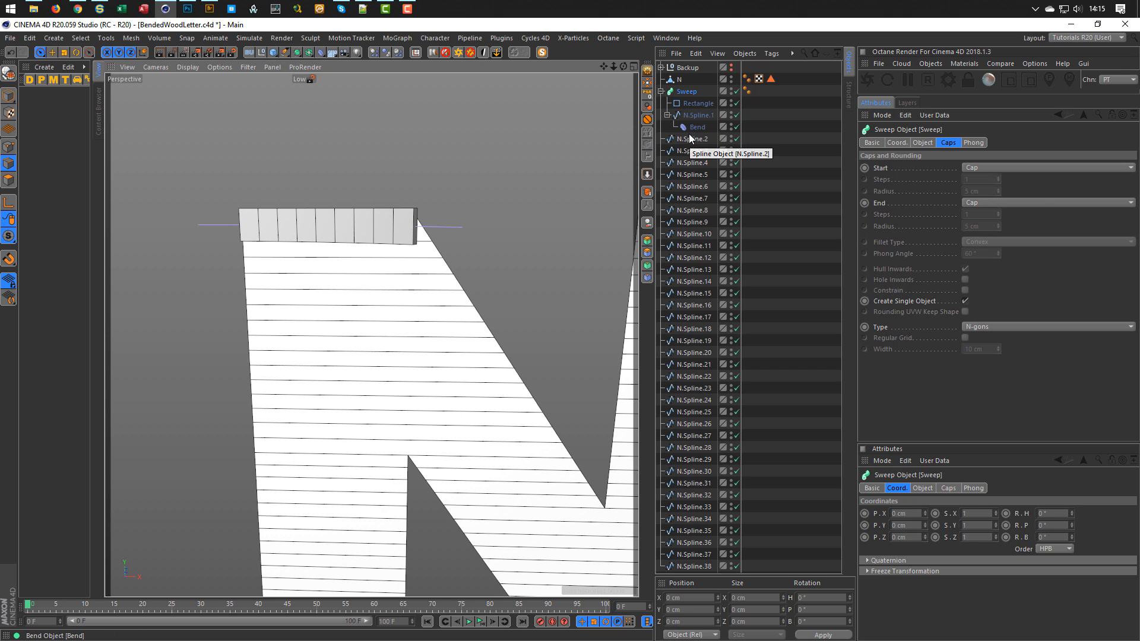
pyautogui.click(661, 92)
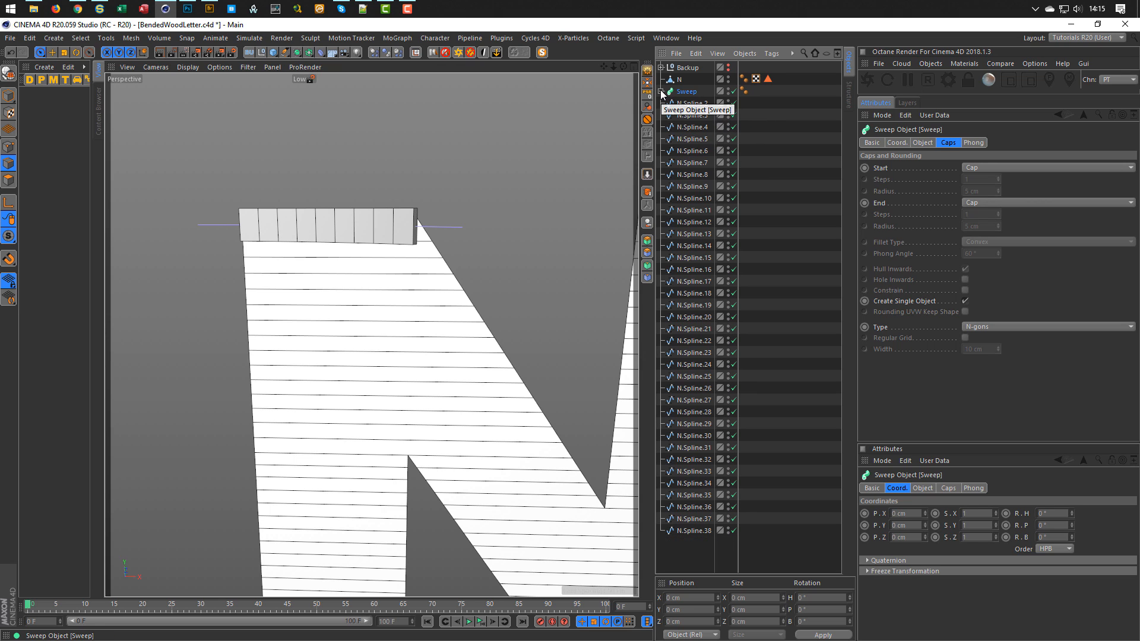
pyautogui.click(662, 92)
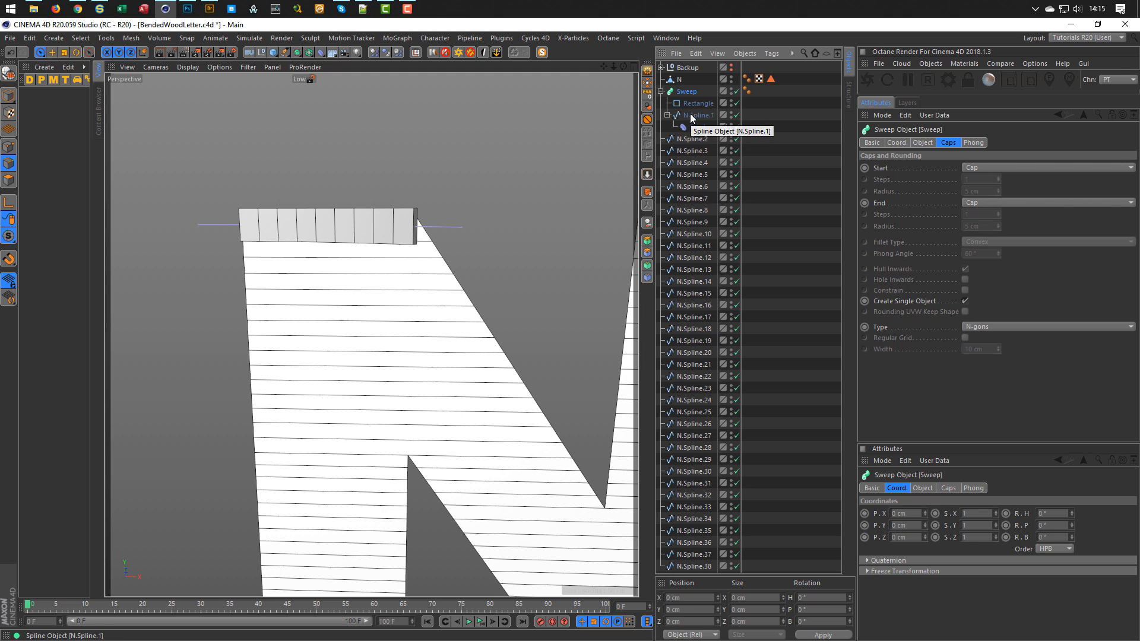
# Select all splines from N.Spline.1 to N.Spline.38 and center each one's axis on its own line in Model mode.
pyautogui.click(689, 139)
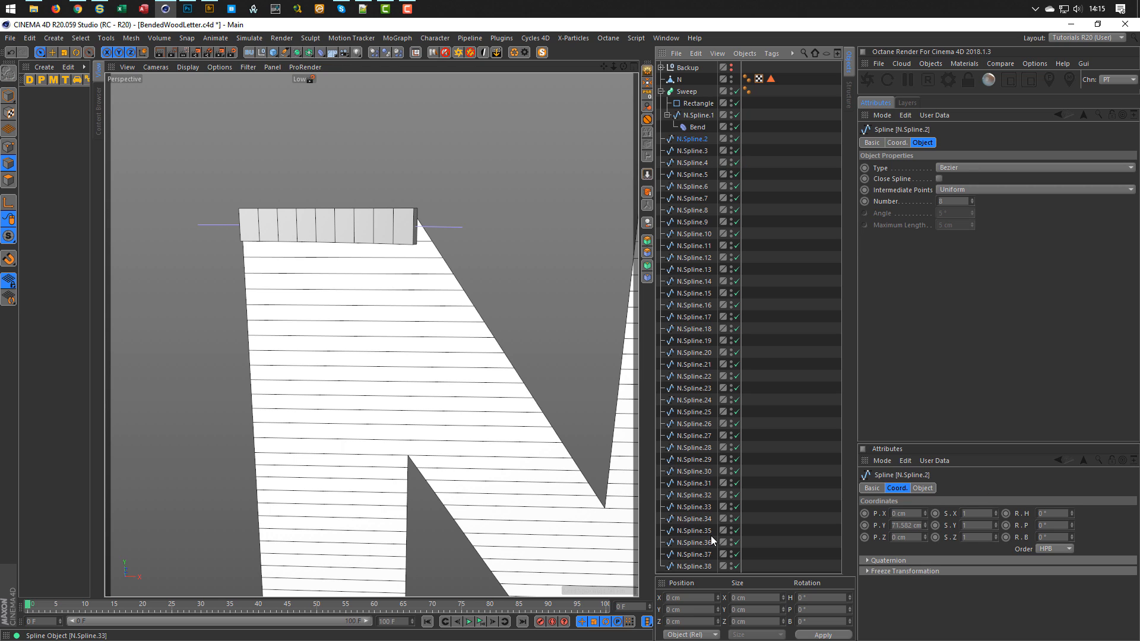
pyautogui.keyDown('shift'); pyautogui.click(695, 565); pyautogui.keyUp('shift')
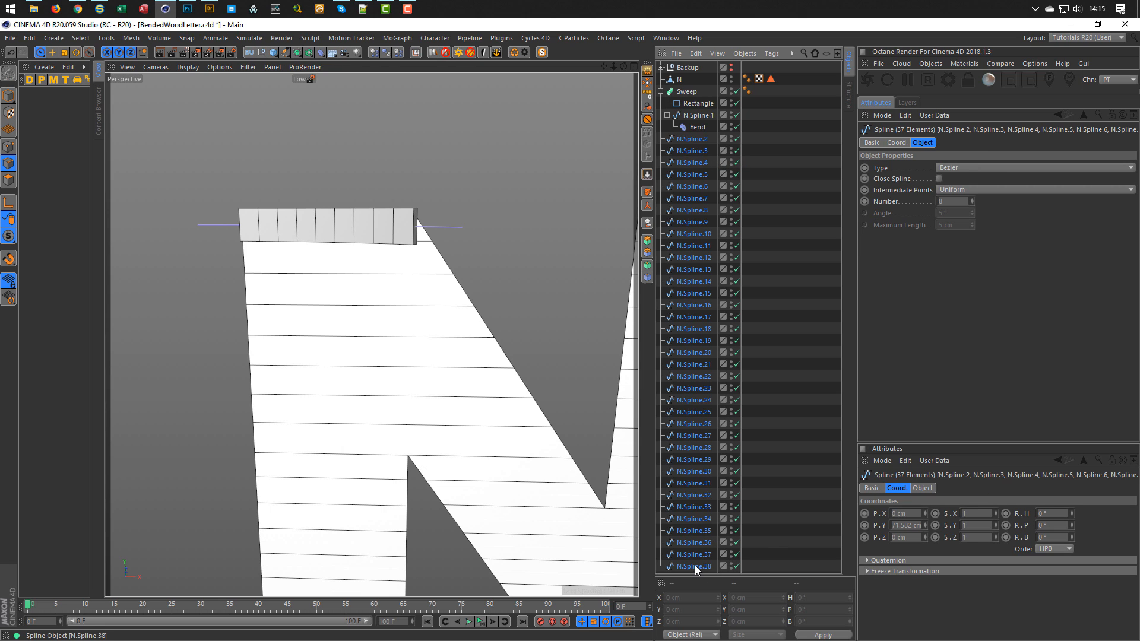
pyautogui.keyDown('ctrl'); pyautogui.click(698, 115); pyautogui.keyUp('ctrl')
pyautogui.scroll(-5, 432, 298)
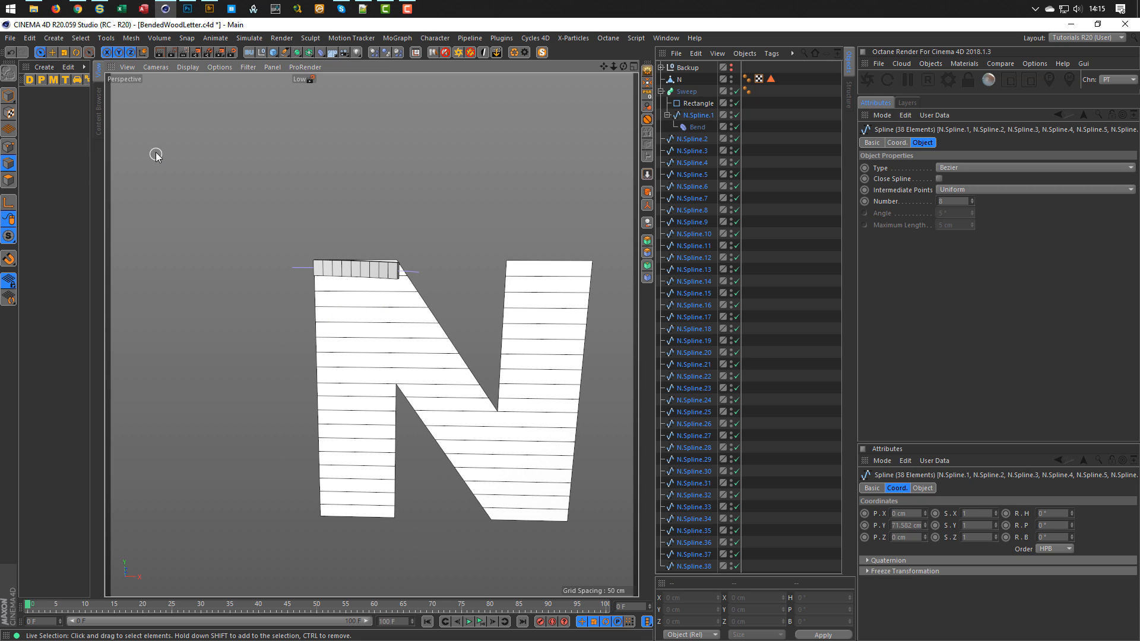
pyautogui.click(9, 96)
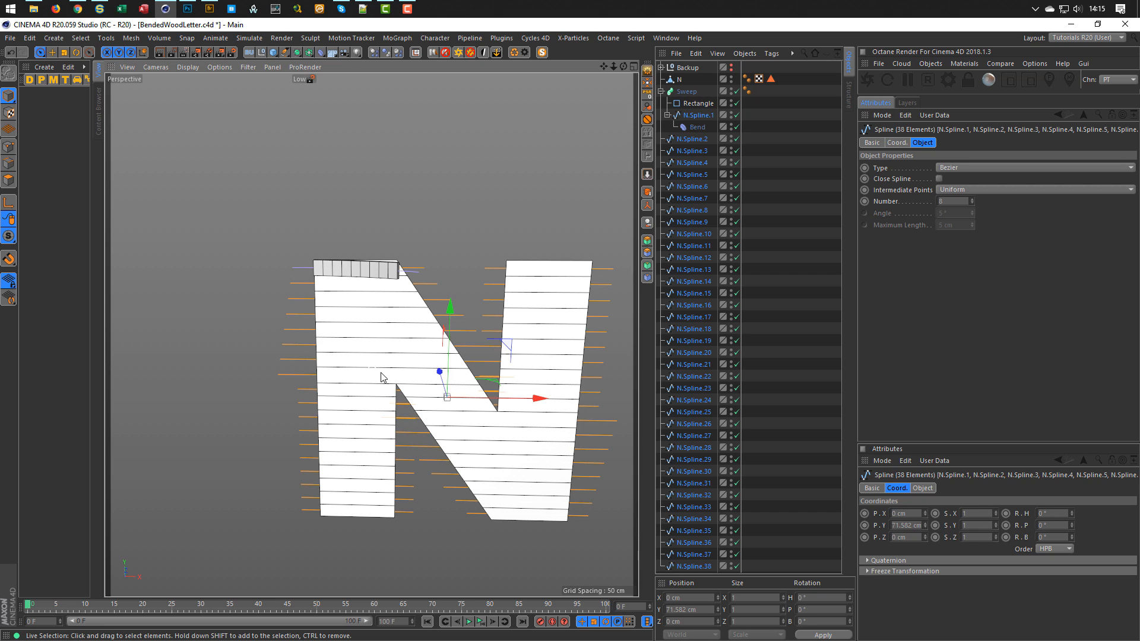
pyautogui.click(648, 84)
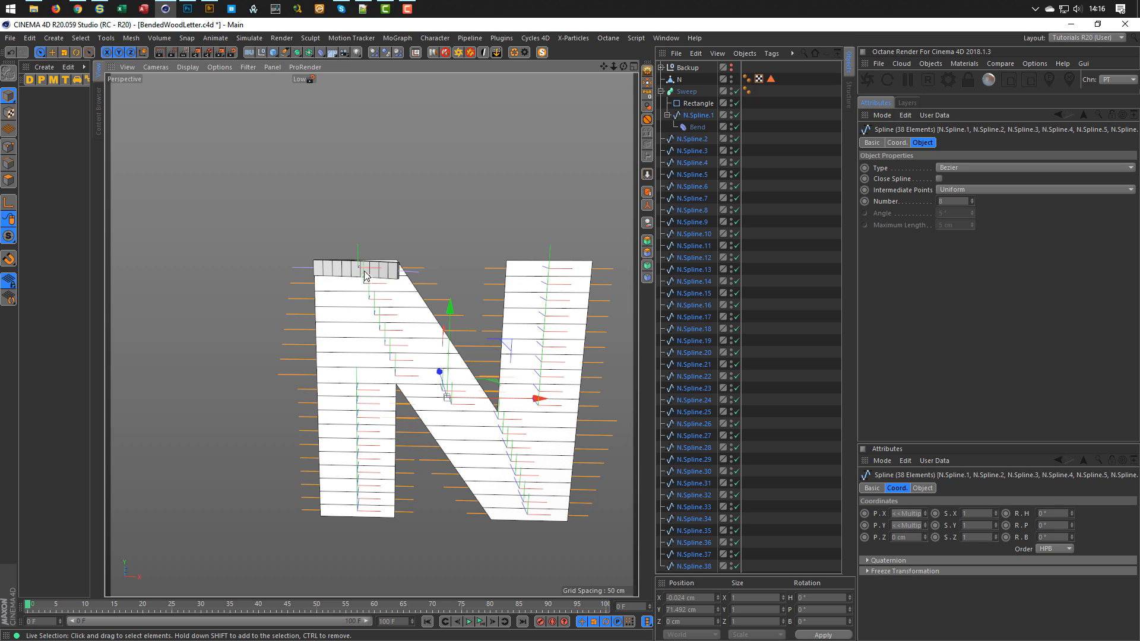
pyautogui.click(479, 173)
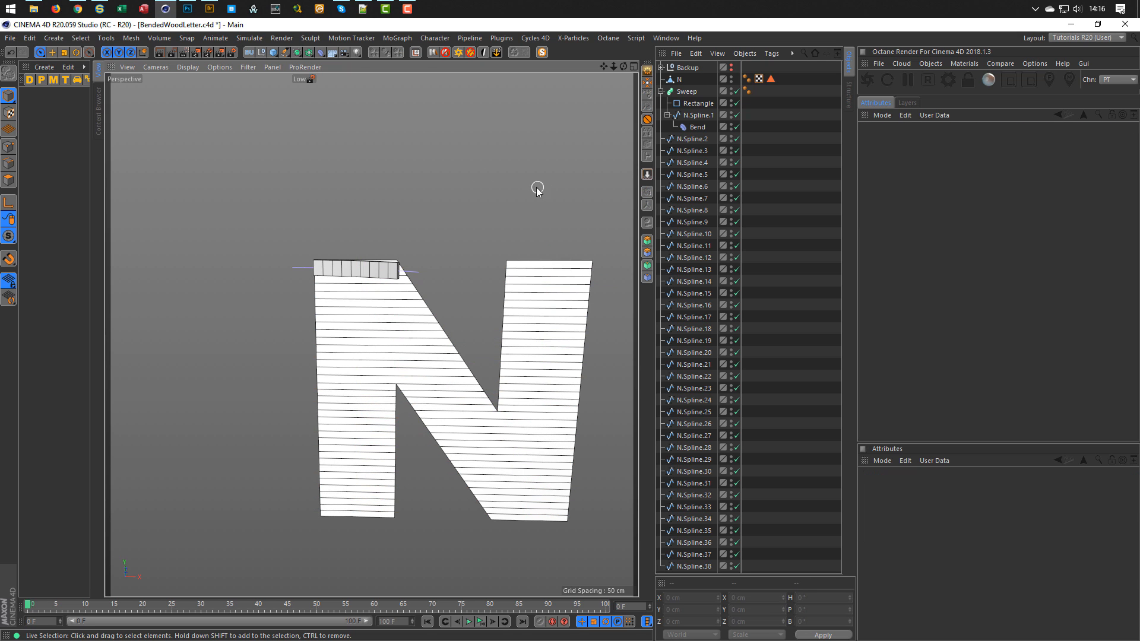
# Duplicate the finished Sweep with its Rectangle, spline and Bend, placing the copy directly below the original and expanding it.
pyautogui.scroll(5, 356, 274)
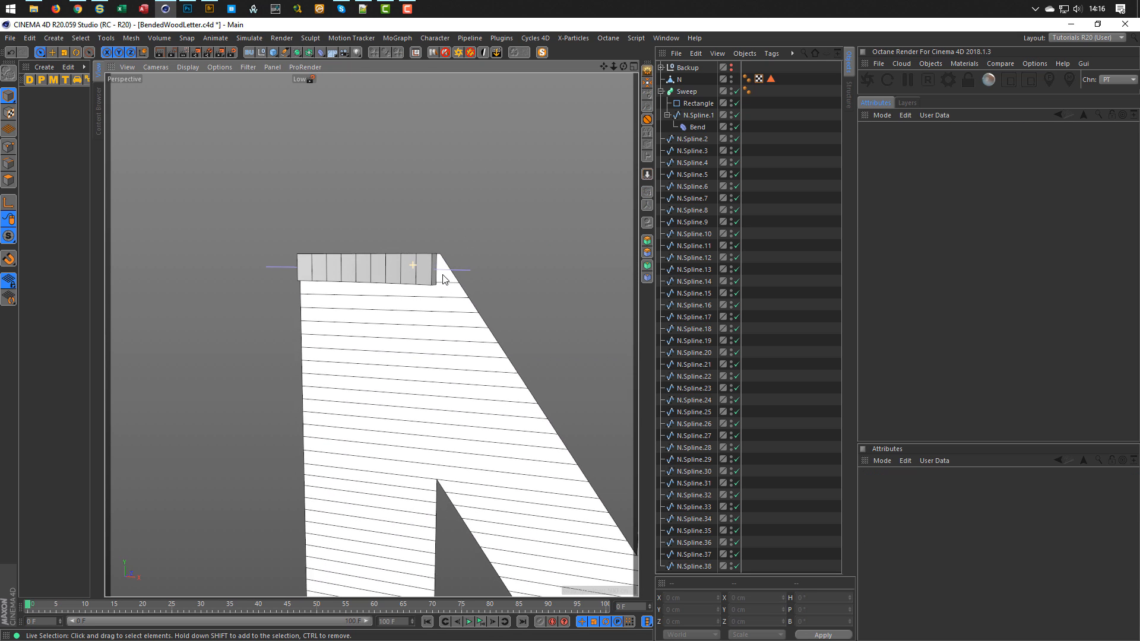
pyautogui.keyDown('alt'); pyautogui.moveTo(443, 276); pyautogui.dragTo(430, 262); pyautogui.keyUp('alt')
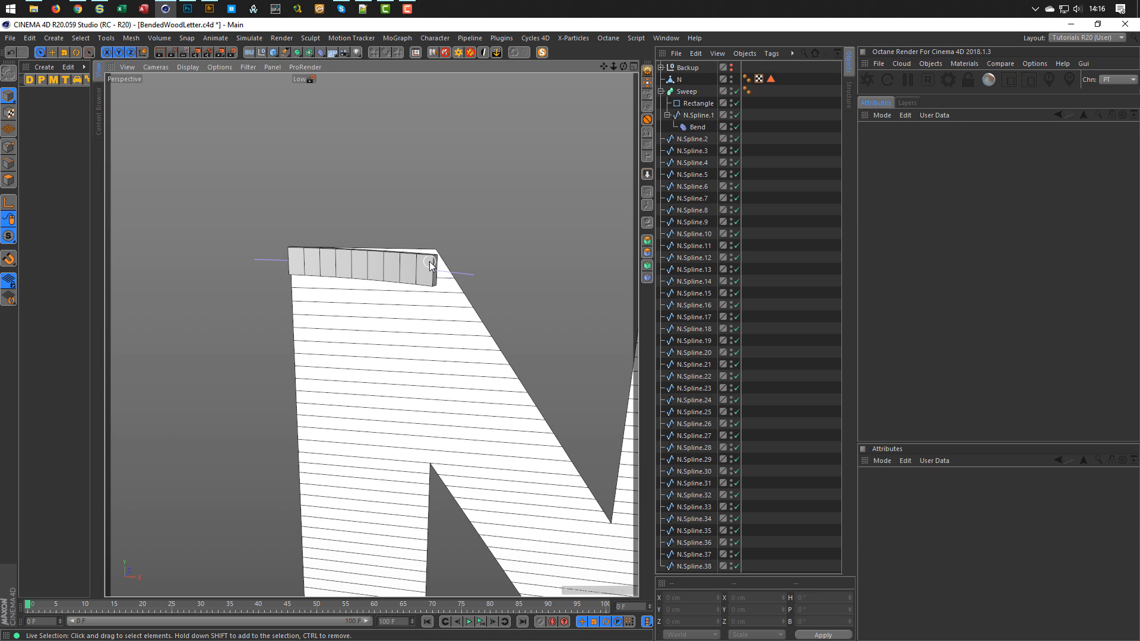
pyautogui.click(661, 92)
pyautogui.click(687, 93)
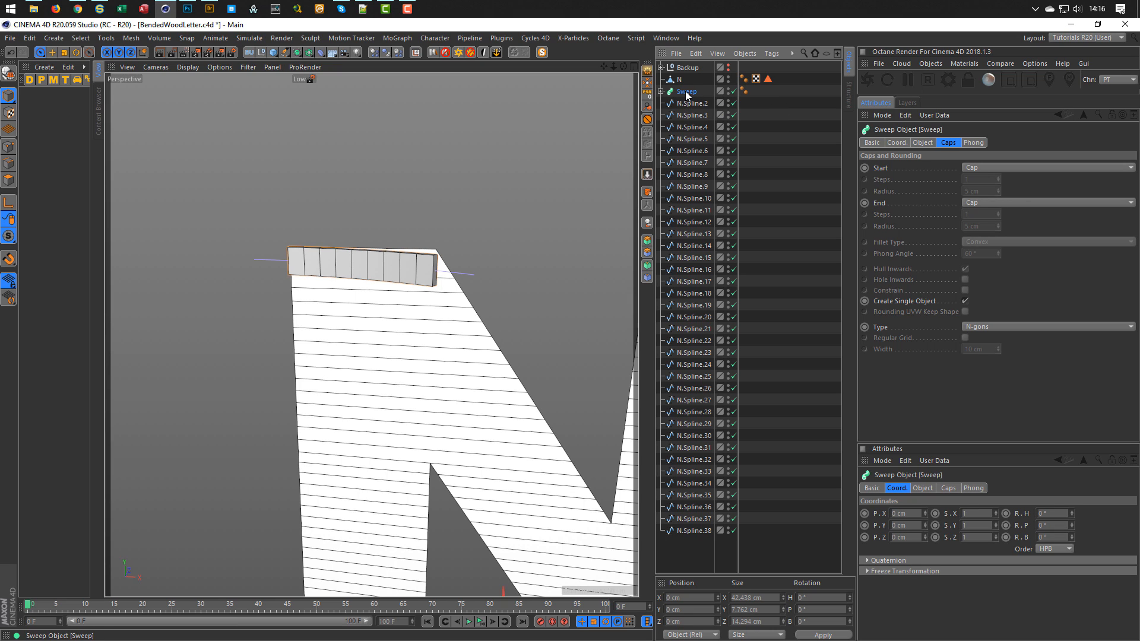
pyautogui.moveTo(687, 98); pyautogui.dragTo(688, 99)
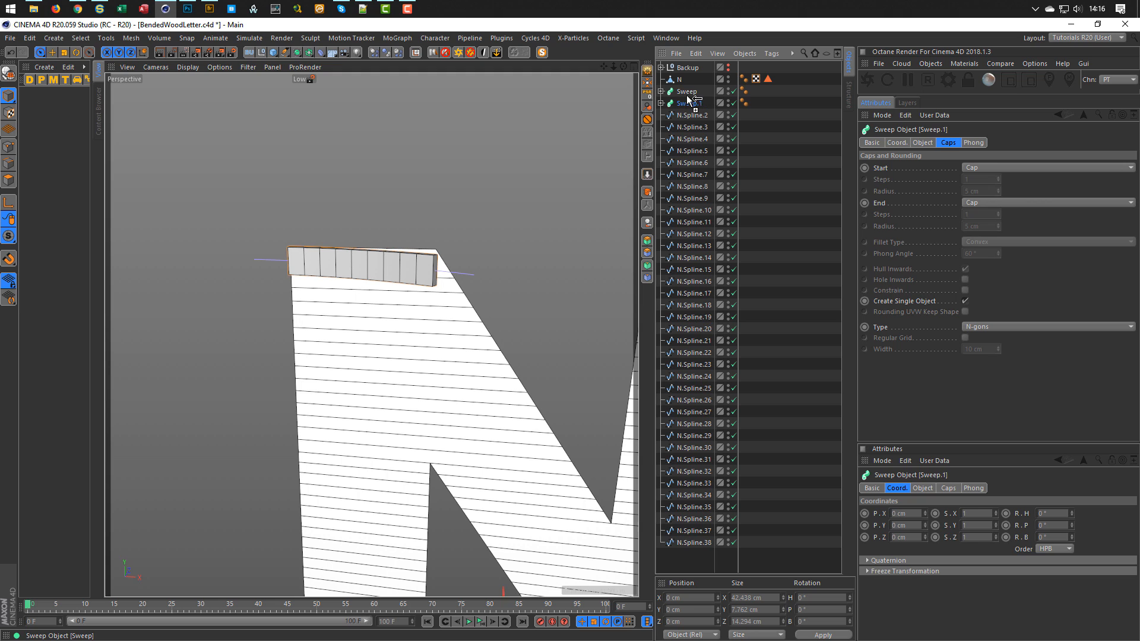
pyautogui.click(661, 103)
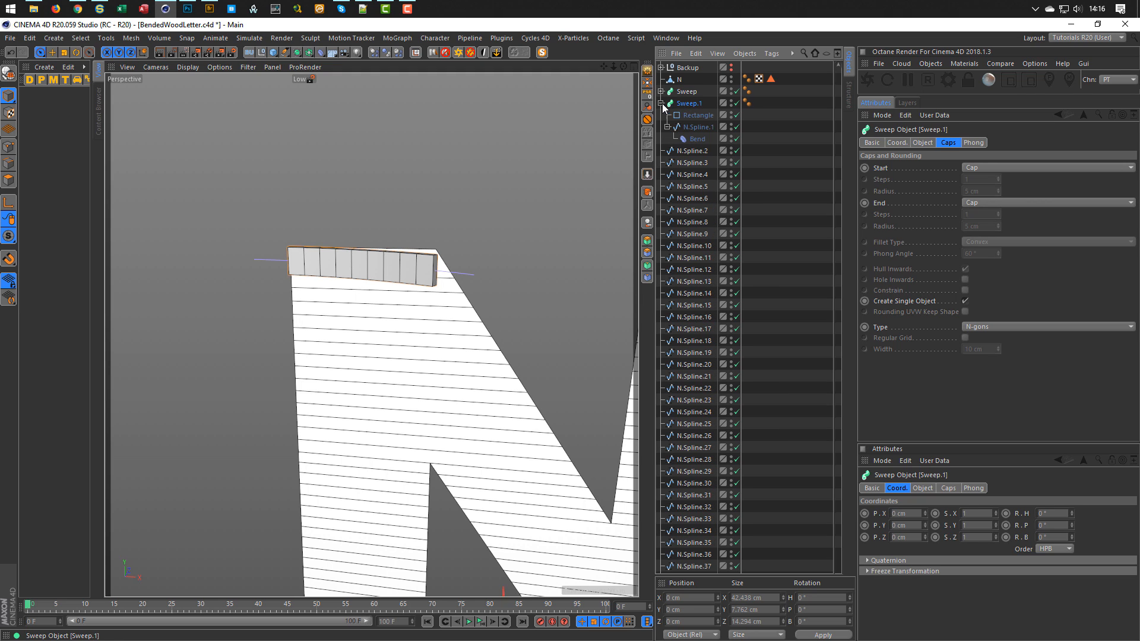
# In the duplicated Sweep, replace N.Spline.1 with N.Spline.2 below the Rectangle, moving the Bend under N.Spline.2.
pyautogui.click(698, 139)
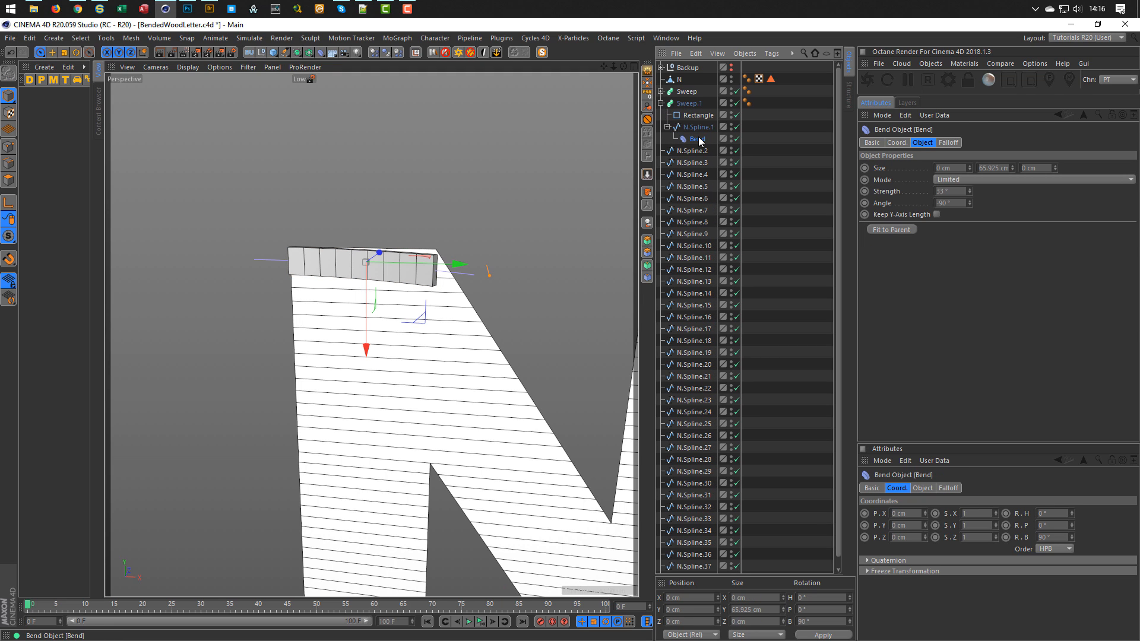
pyautogui.moveTo(691, 139); pyautogui.dragTo(698, 154)
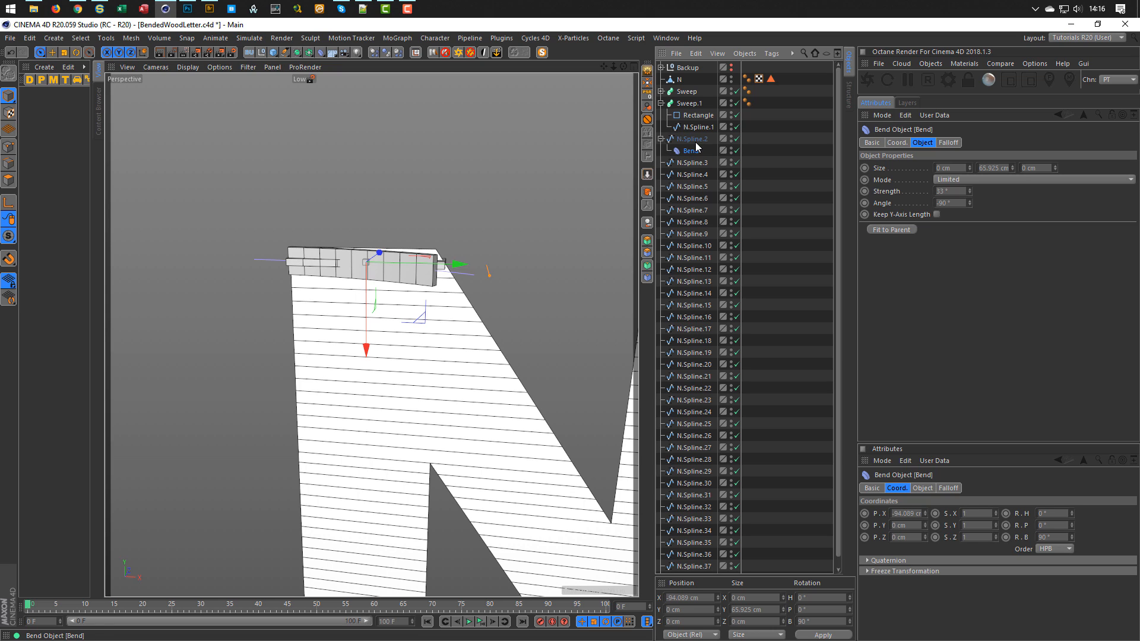
pyautogui.click(698, 127)
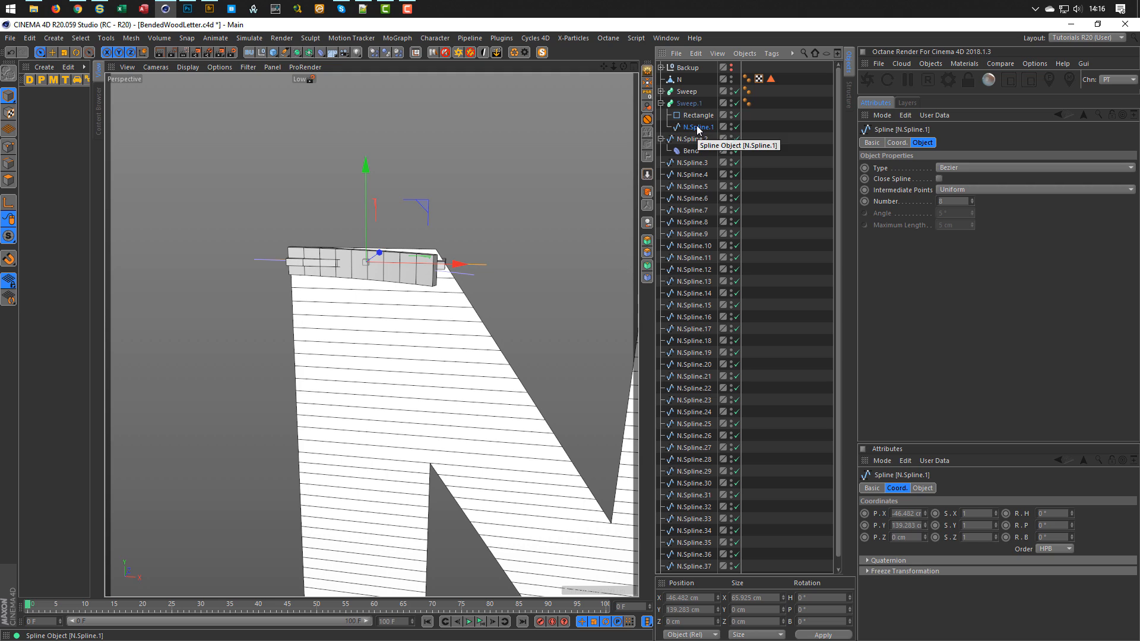
pyautogui.press('Delete')
pyautogui.click(688, 129)
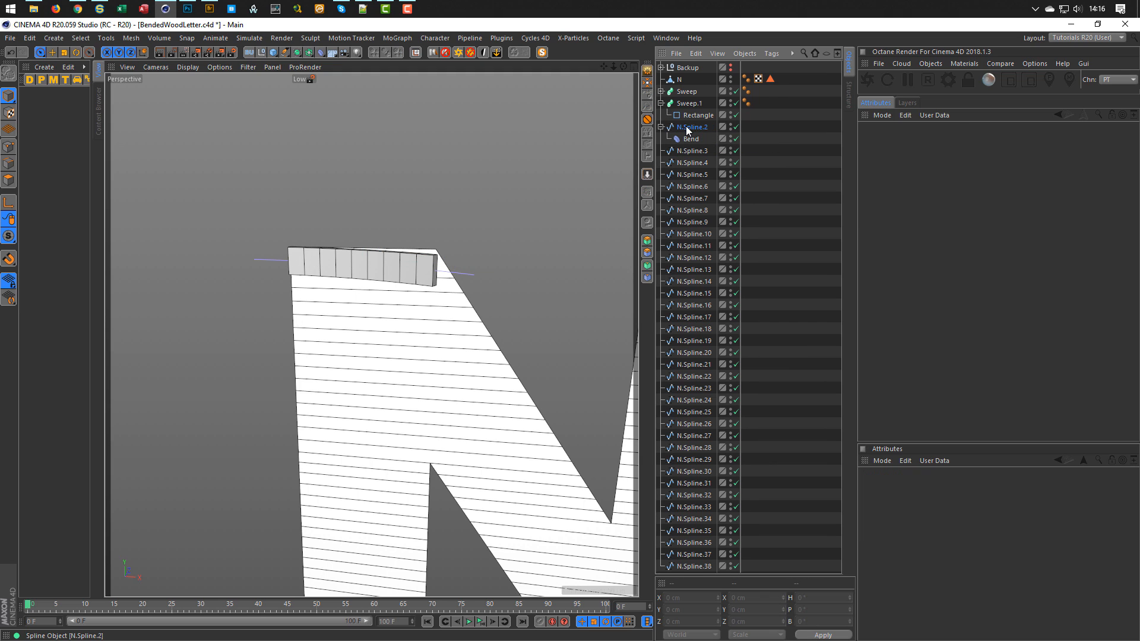
pyautogui.moveTo(693, 122); pyautogui.dragTo(702, 125)
# Fit the Bend to its parent N.Spline.2 and check the new slat on top of N's right stem.
pyautogui.click(700, 138)
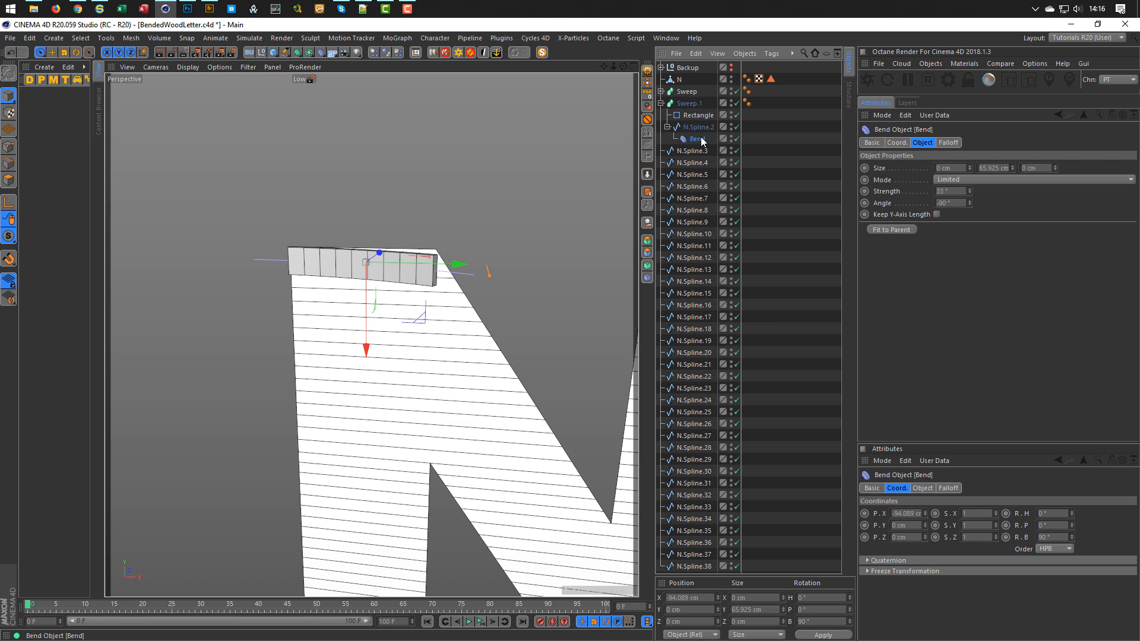
pyautogui.click(900, 231)
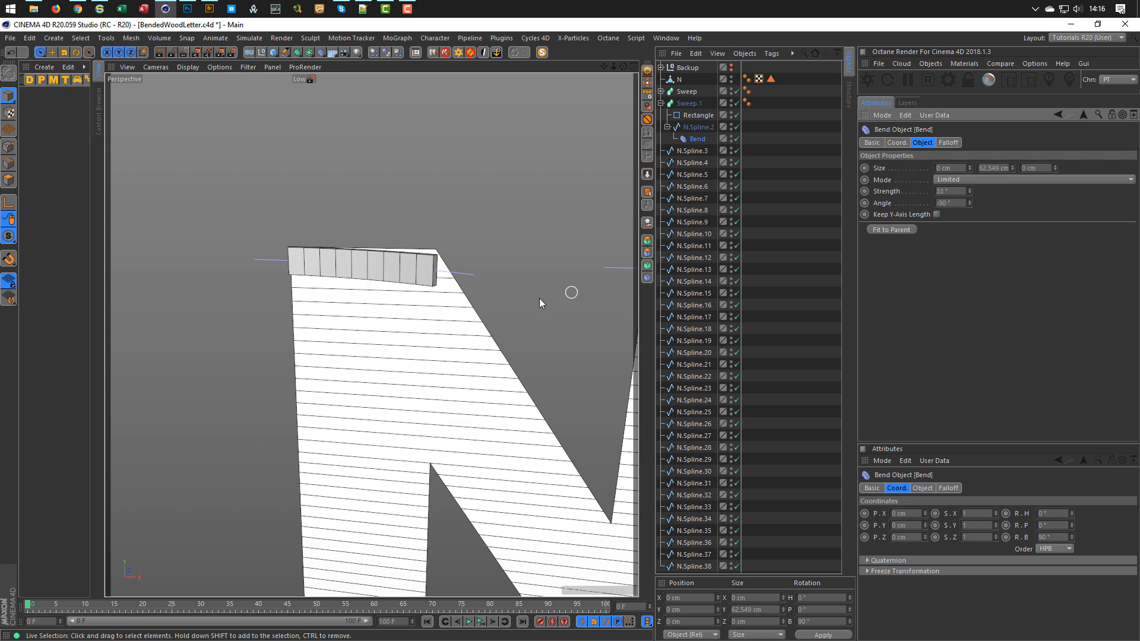
pyautogui.keyDown('alt'); pyautogui.moveTo(479, 304); pyautogui.dragTo(399, 310, button='right'); pyautogui.keyUp('alt')
pyautogui.keyDown('alt'); pyautogui.moveTo(399, 309); pyautogui.dragTo(258, 320, button='middle'); pyautogui.keyUp('alt')
pyautogui.keyDown('alt'); pyautogui.moveTo(258, 324); pyautogui.dragTo(381, 318); pyautogui.keyUp('alt')
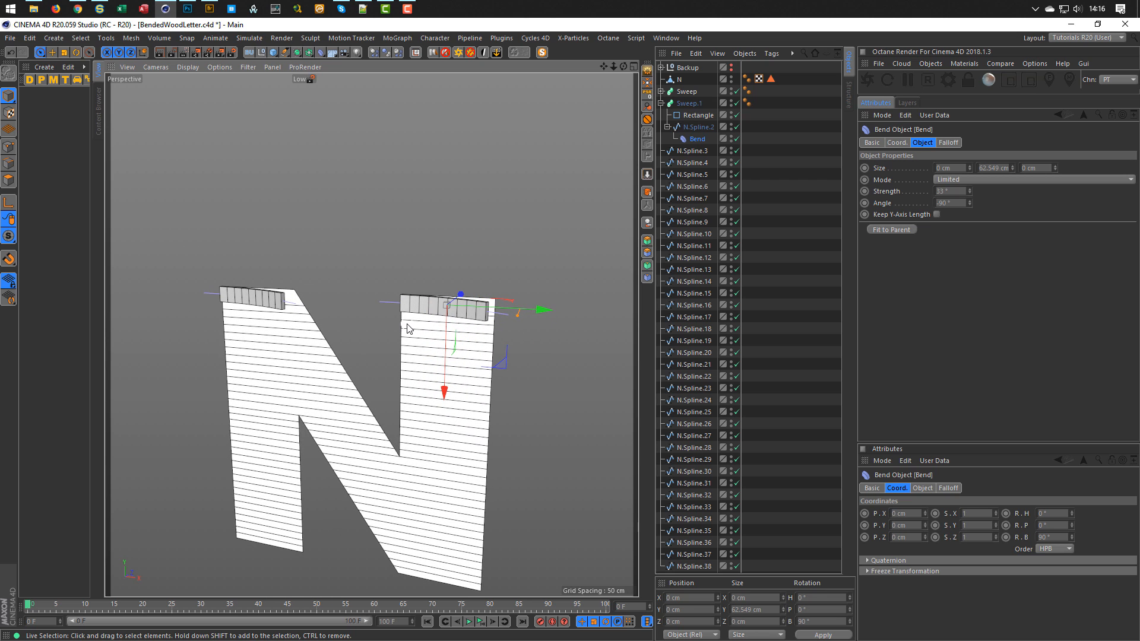
pyautogui.scroll(3, 433, 303)
pyautogui.moveTo(475, 310)
pyautogui.keyDown('alt'); pyautogui.mouseDown()
pyautogui.moveTo(509, 312)
pyautogui.moveTo(496, 311)
pyautogui.mouseUp(); pyautogui.keyUp('alt')
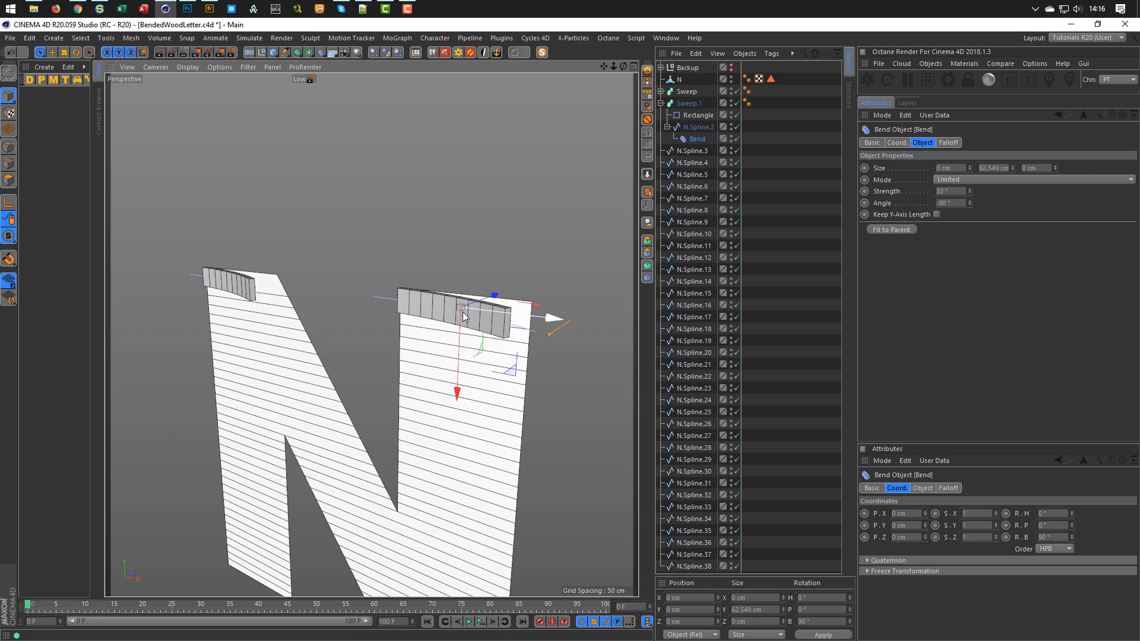
pyautogui.moveTo(300, 288)
pyautogui.keyDown('alt'); pyautogui.mouseDown()
pyautogui.moveTo(221, 300)
pyautogui.moveTo(301, 300)
pyautogui.moveTo(262, 305)
pyautogui.mouseUp(); pyautogui.keyUp('alt')
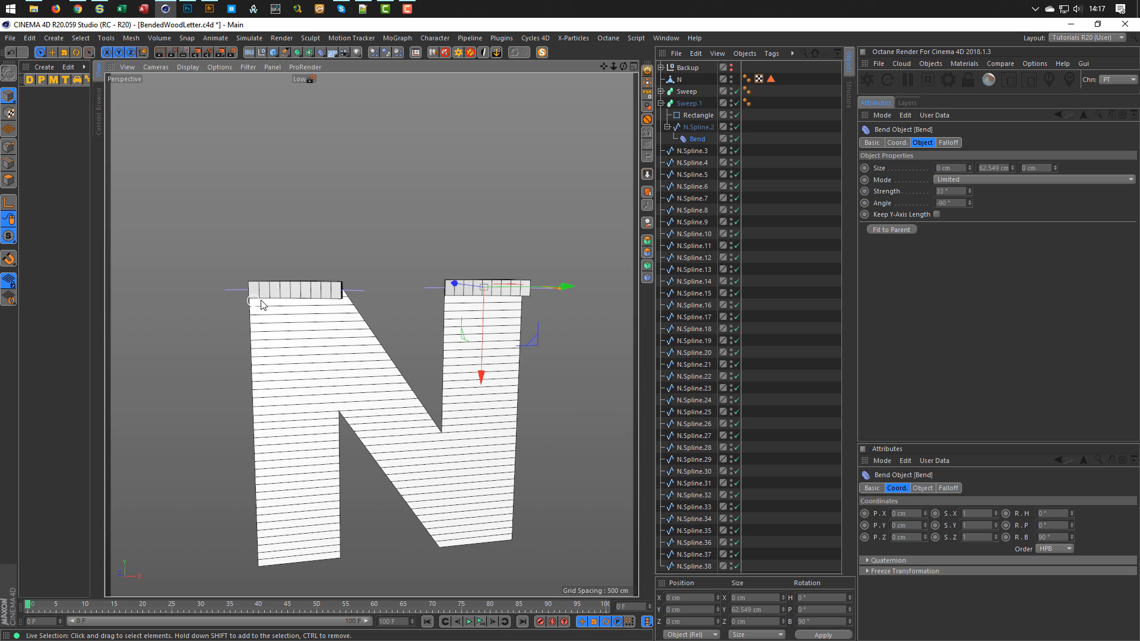
# Duplicate the second Sweep directly below itself and expand the copy.
pyautogui.click(661, 104)
pyautogui.click(692, 104)
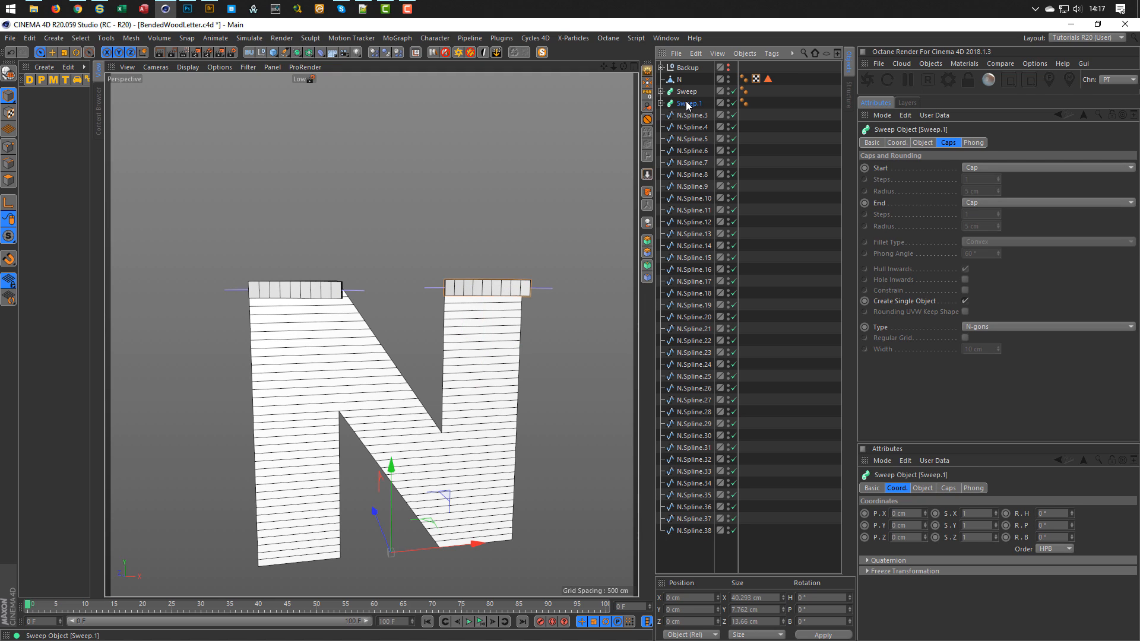
pyautogui.moveTo(687, 106); pyautogui.dragTo(664, 118)
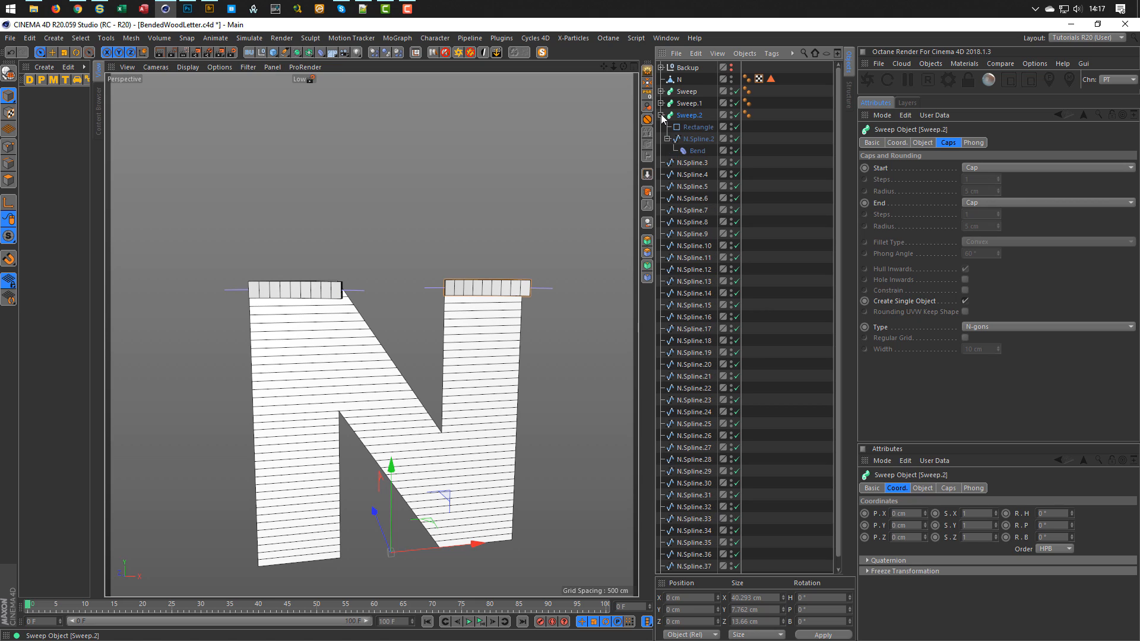
# In the newest Sweep copy, swap N.Spline.2 for N.Spline.3 below the Rectangle, moving the Bend under N.Spline.3.
pyautogui.moveTo(696, 153); pyautogui.dragTo(695, 166)
pyautogui.click(698, 139)
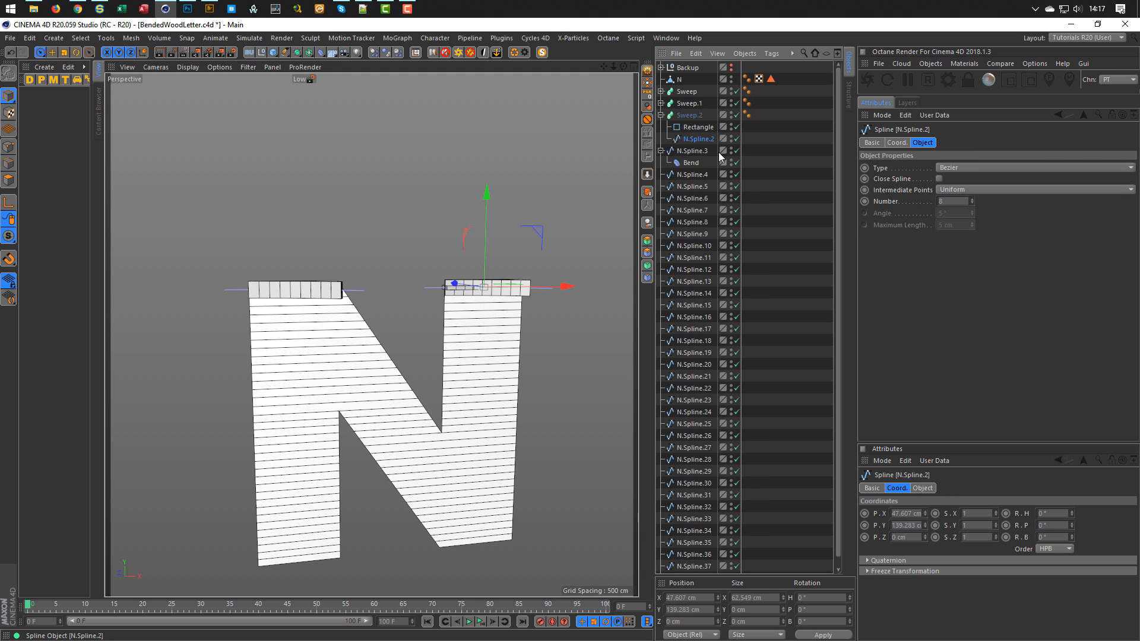
pyautogui.press('Delete')
pyautogui.moveTo(689, 138); pyautogui.dragTo(697, 132)
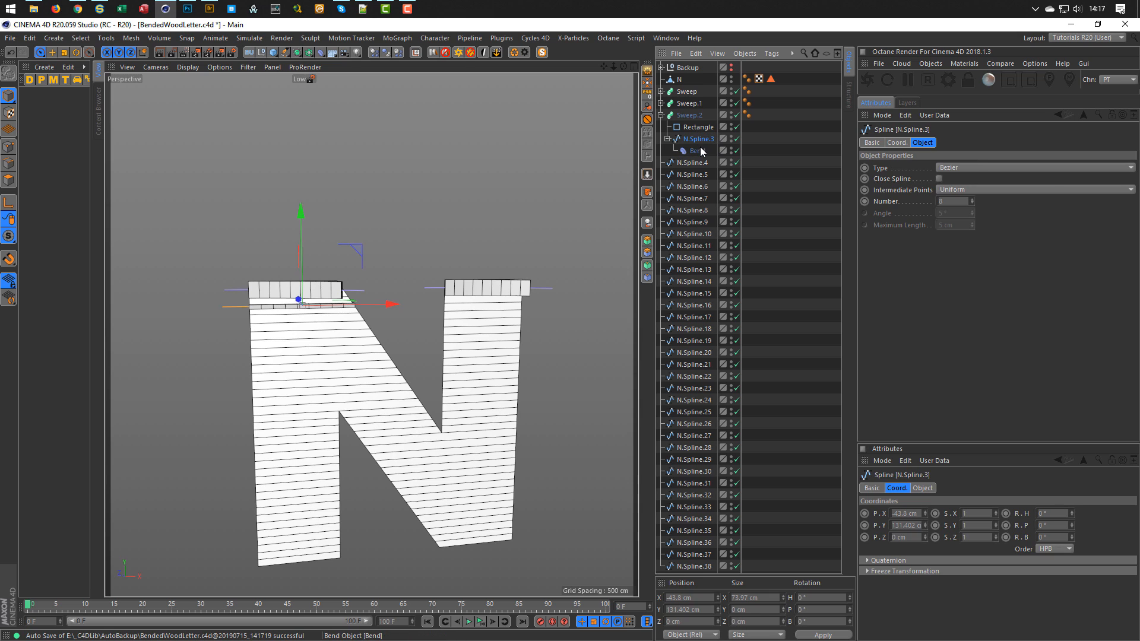
# Fit the Bend to its parent N.Spline.3 and inspect the seam between the two stacked left slats.
pyautogui.click(699, 152)
pyautogui.click(892, 229)
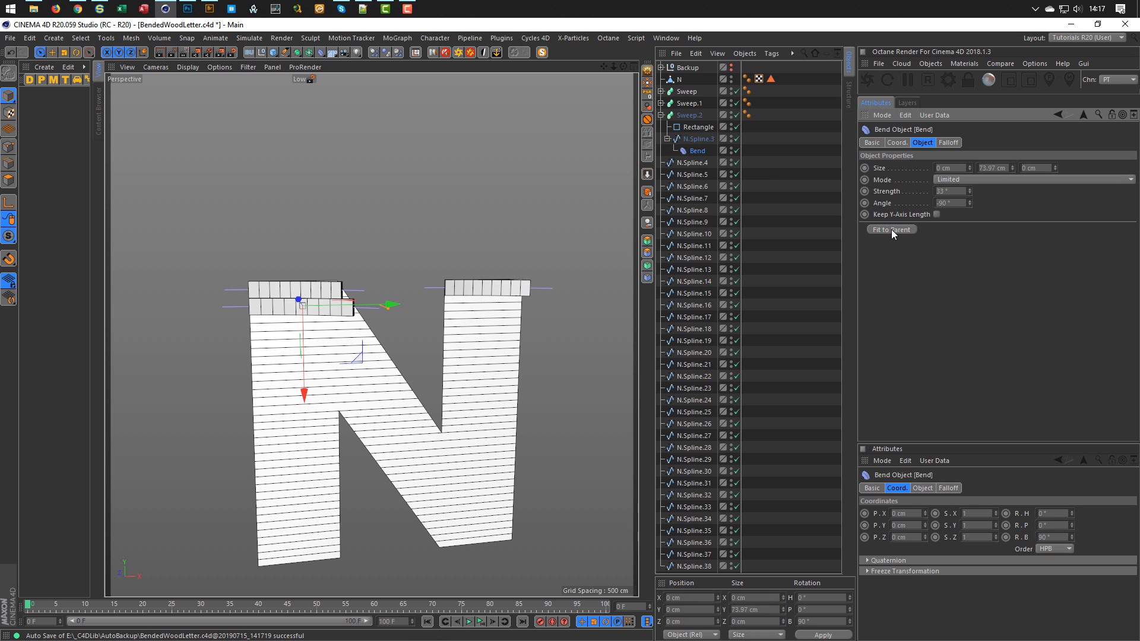
pyautogui.scroll(8, 332, 297)
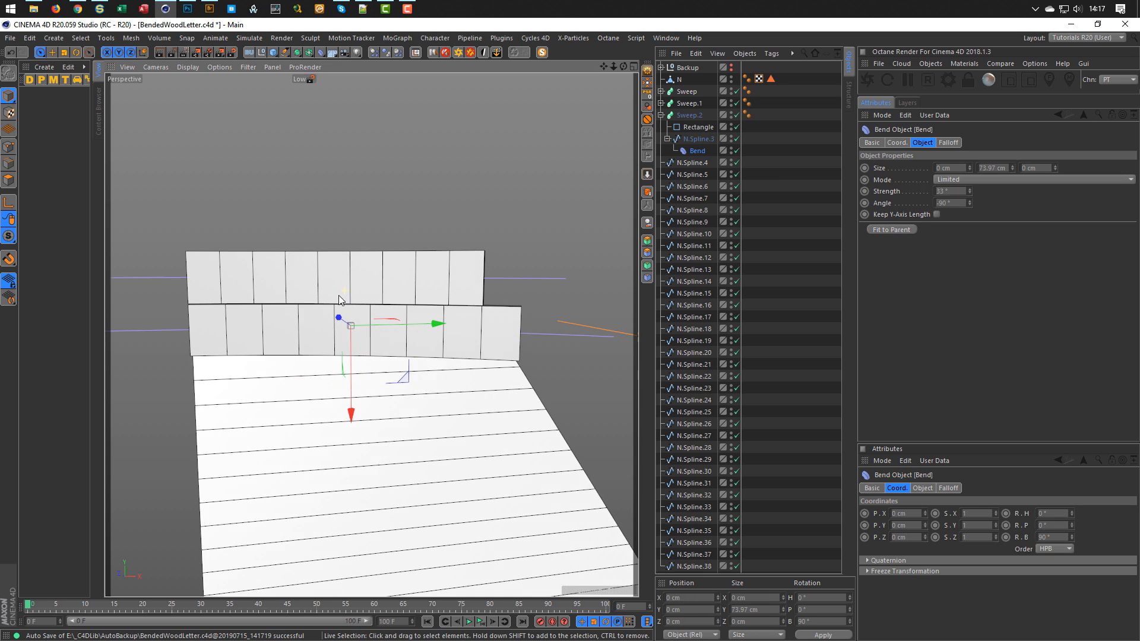
pyautogui.keyDown('alt'); pyautogui.moveTo(326, 316); pyautogui.dragTo(197, 315); pyautogui.keyUp('alt')
pyautogui.scroll(6, 197, 316)
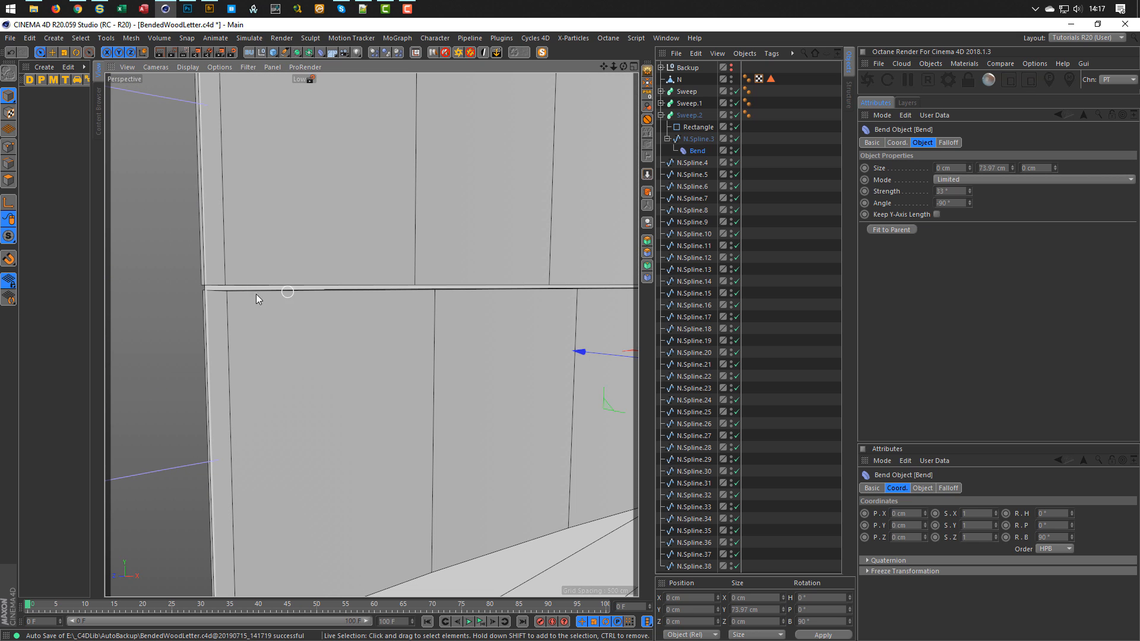
pyautogui.scroll(-6, 226, 290)
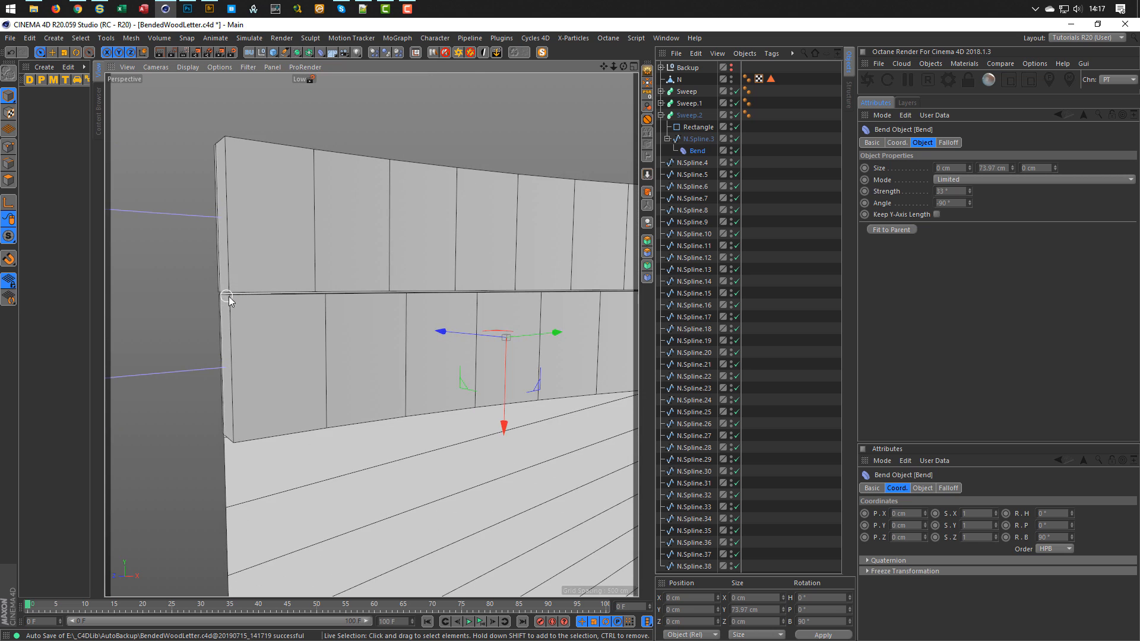
pyautogui.scroll(-4, 241, 297)
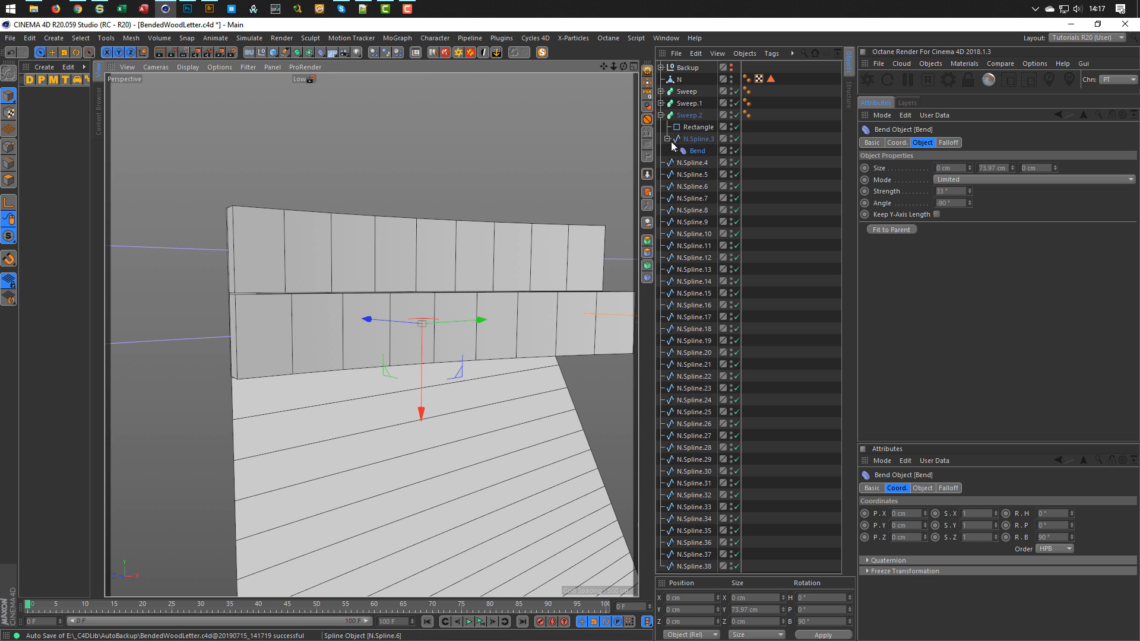
# Measure the N mesh's vertical left edge beside the lower of the two left slats.
pyautogui.click(719, 80)
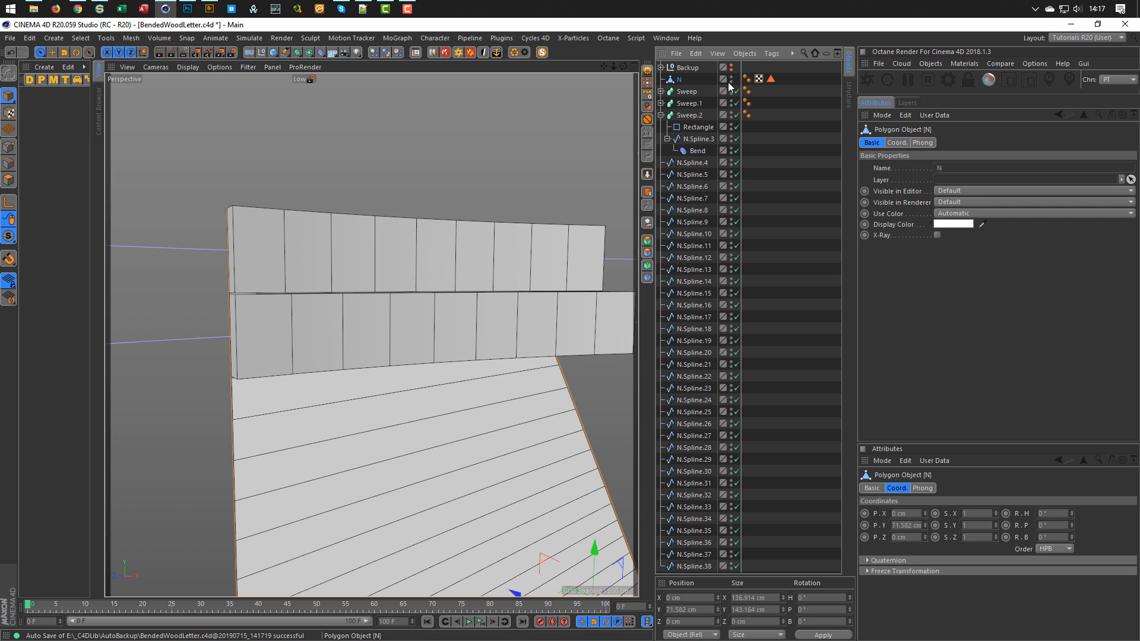
pyautogui.click(9, 163)
pyautogui.click(228, 330)
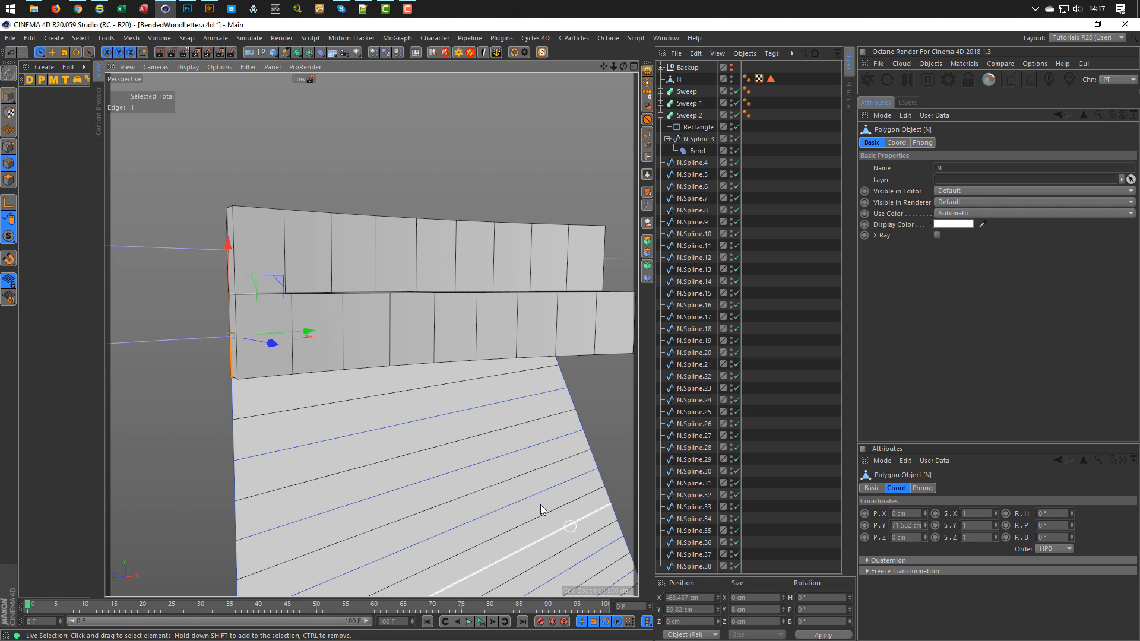
pyautogui.scroll(-5, 377, 465)
pyautogui.scroll(2, 368, 376)
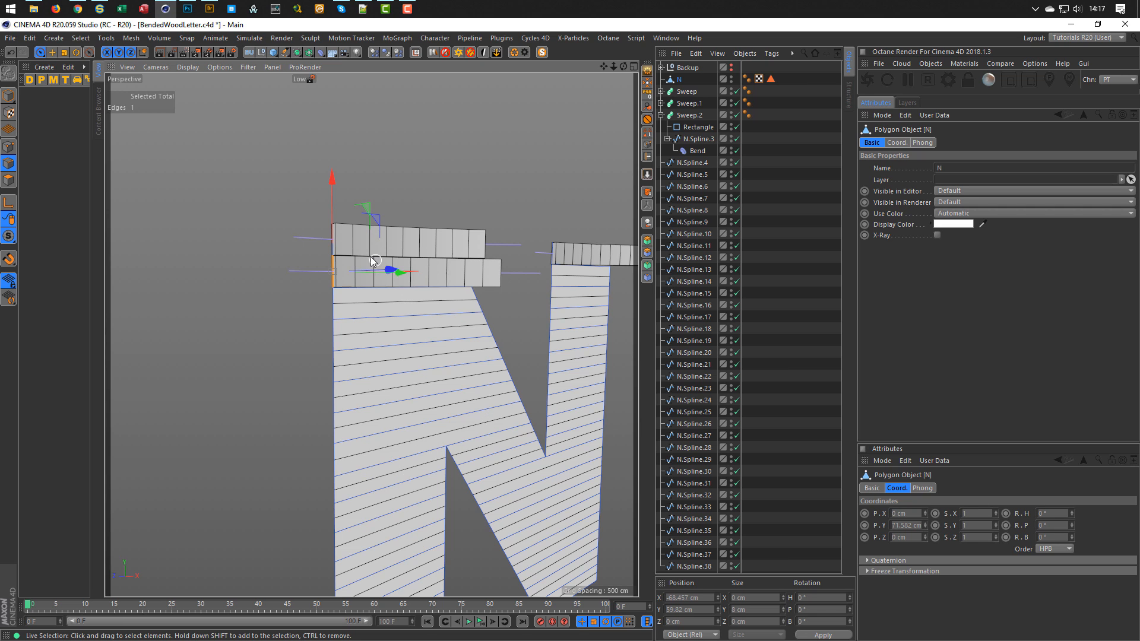
pyautogui.scroll(4, 429, 283)
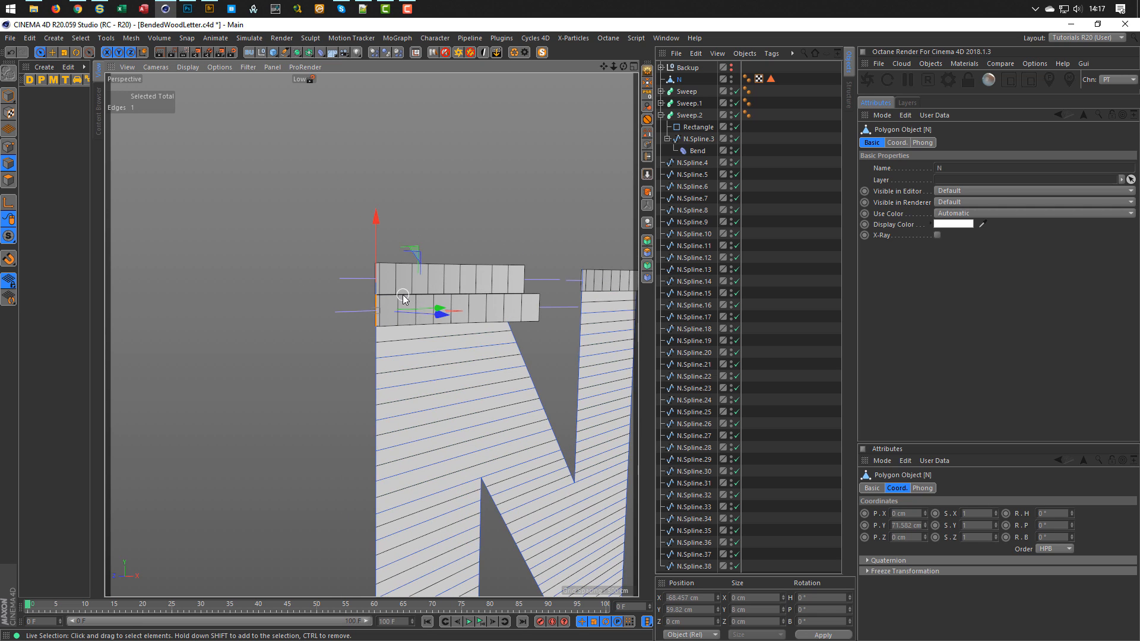
# Set the height of the third Sweep's Rectangle to 8 cm and check the seam between the two left slats.
pyautogui.click(689, 127)
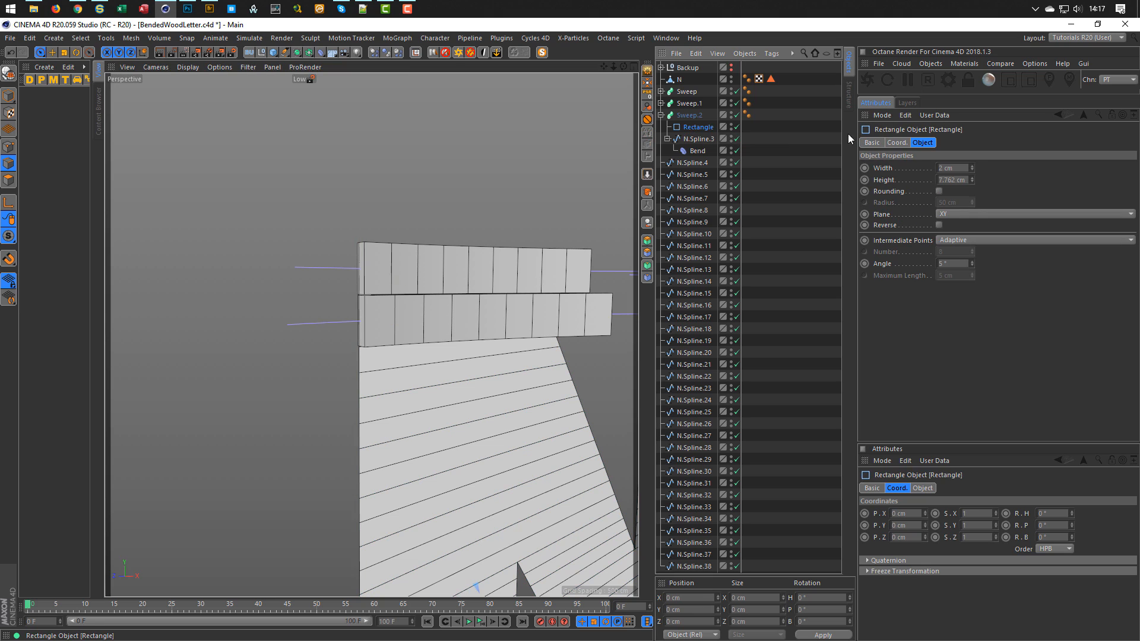
pyautogui.doubleClick(952, 180)
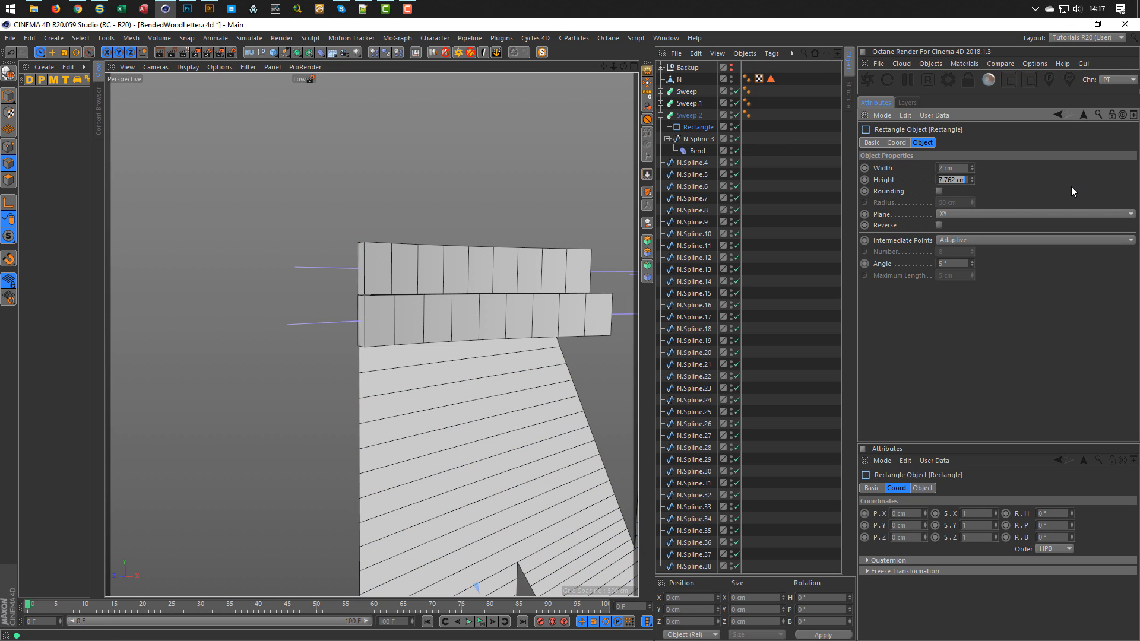
pyautogui.write('89')
pyautogui.press('Return')
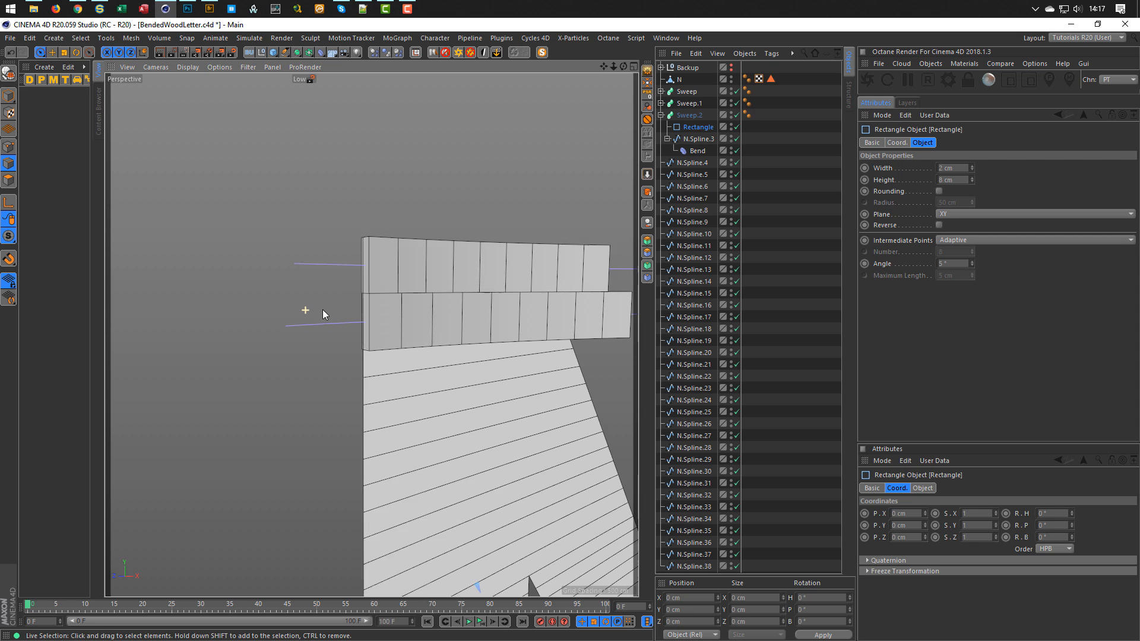
pyautogui.moveTo(322, 308)
pyautogui.keyDown('alt'); pyautogui.mouseDown()
pyautogui.moveTo(567, 321)
pyautogui.moveTo(528, 282)
pyautogui.moveTo(499, 278)
pyautogui.moveTo(563, 247)
pyautogui.moveTo(572, 224)
pyautogui.moveTo(518, 277)
pyautogui.moveTo(327, 287)
pyautogui.moveTo(411, 291)
pyautogui.moveTo(404, 306)
pyautogui.moveTo(446, 321)
pyautogui.moveTo(369, 311)
pyautogui.moveTo(378, 276)
pyautogui.mouseUp(); pyautogui.keyUp('alt')
pyautogui.scroll(-6, 410, 291)
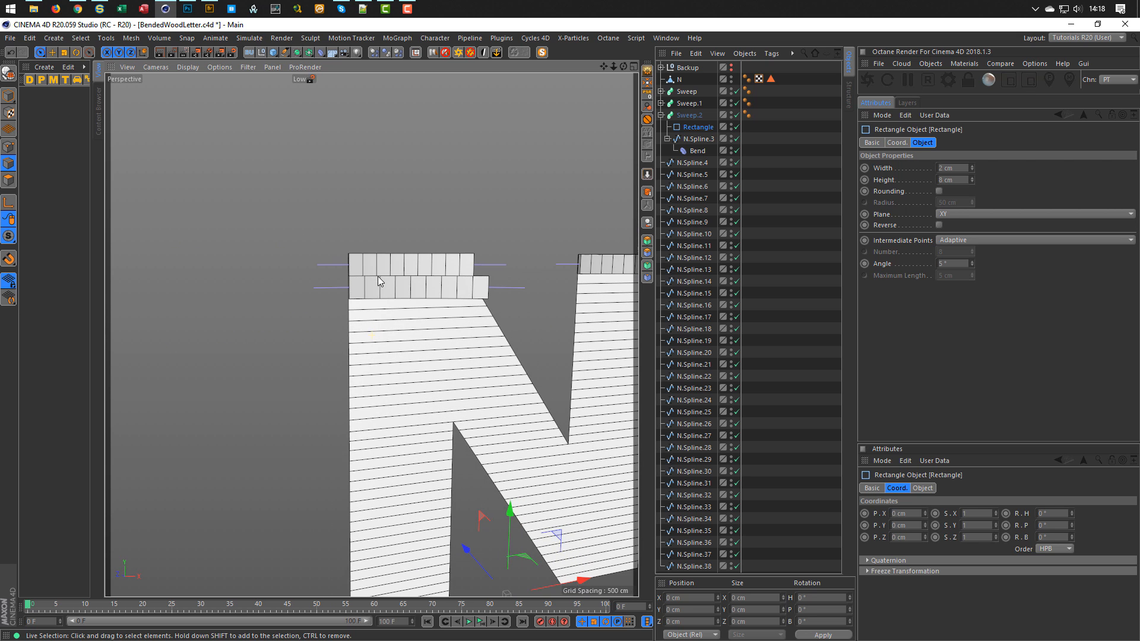
# Collapse the third Sweep, duplicate it directly below itself and expand the copy.
pyautogui.click(662, 116)
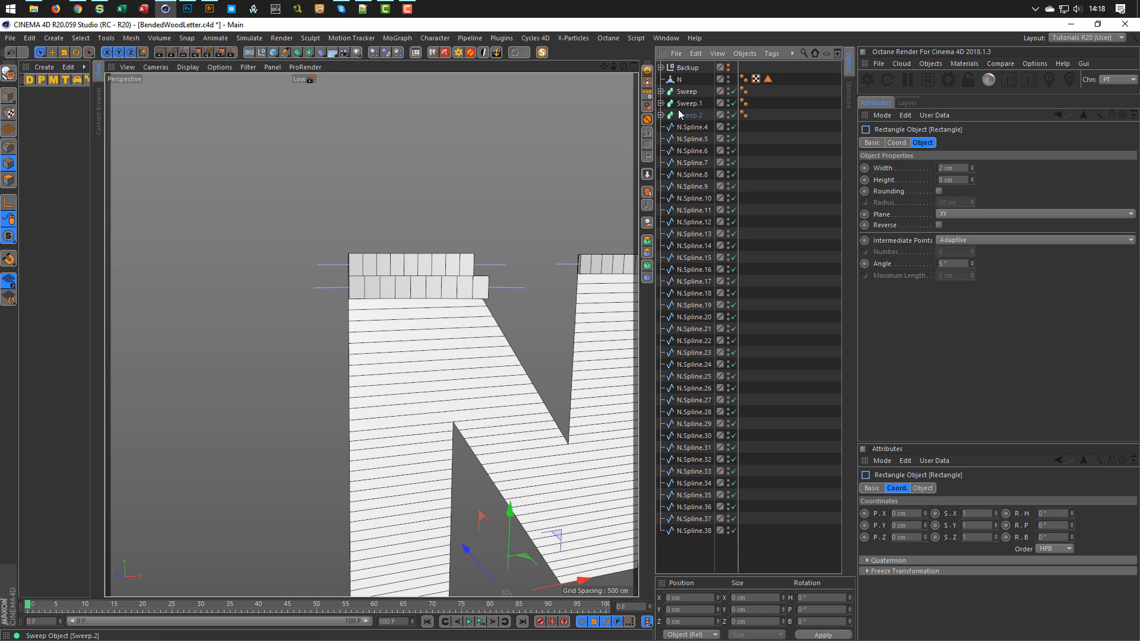
pyautogui.click(689, 116)
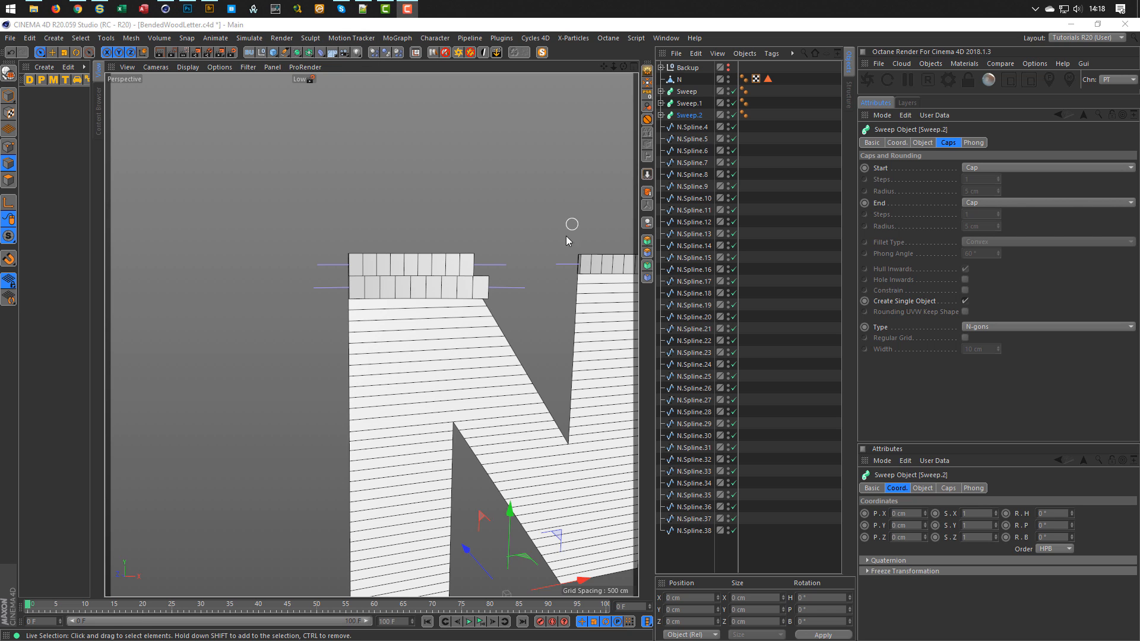
pyautogui.moveTo(414, 313)
pyautogui.keyDown('alt'); pyautogui.mouseDown()
pyautogui.moveTo(345, 295)
pyautogui.moveTo(430, 306)
pyautogui.mouseUp(); pyautogui.keyUp('alt')
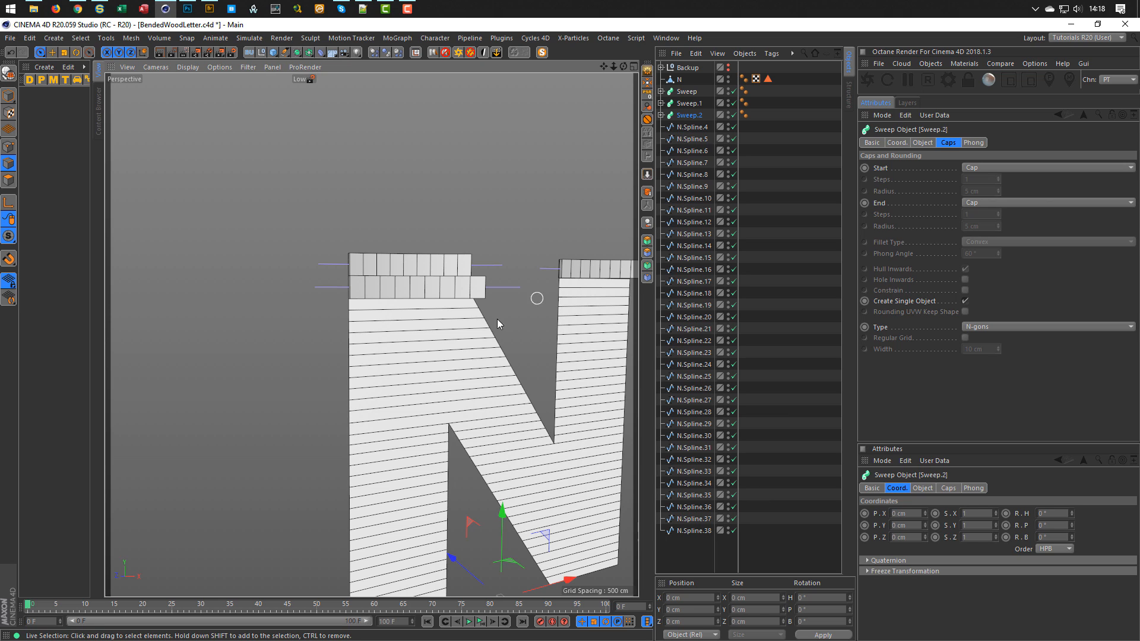
pyautogui.click(684, 117)
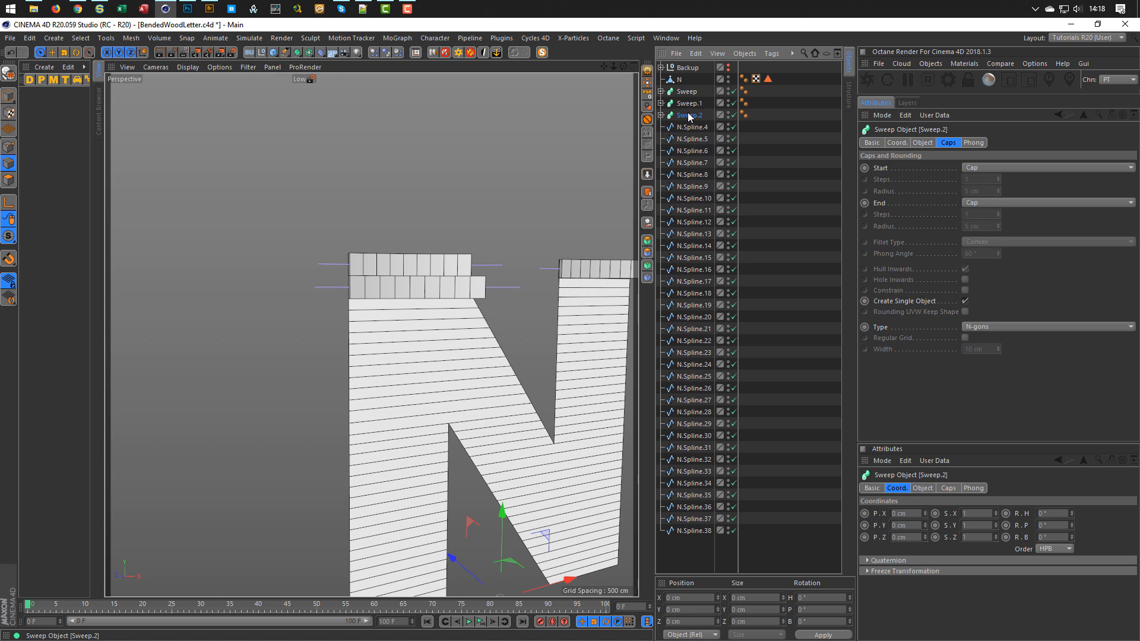
pyautogui.keyDown('ctrl'); pyautogui.moveTo(689, 121); pyautogui.dragTo(688, 124); pyautogui.keyUp('ctrl')
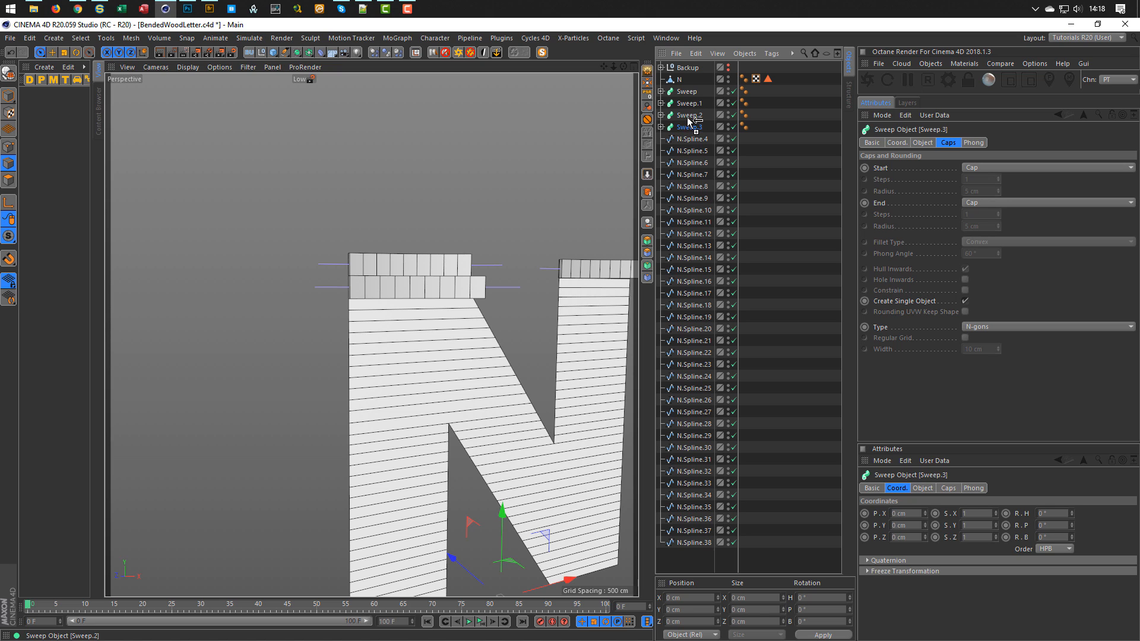
pyautogui.click(661, 127)
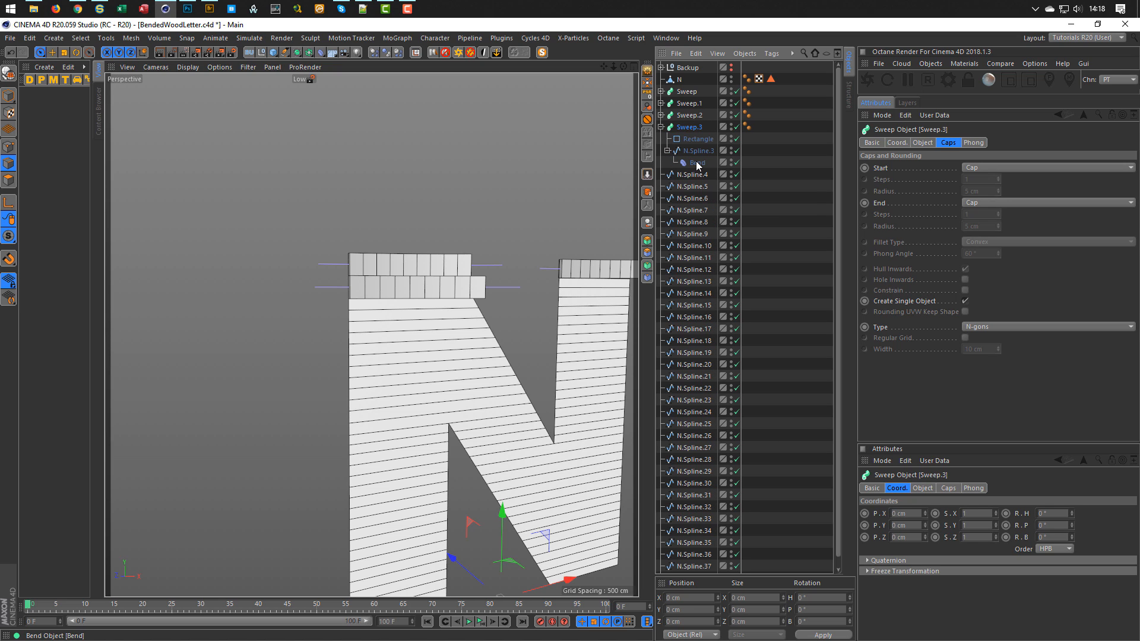
# In the newest Sweep copy, replace N.Spline.3 with N.Spline.4, carrying the Bend over, and fit the Bend to its new parent.
pyautogui.moveTo(697, 165); pyautogui.dragTo(696, 175)
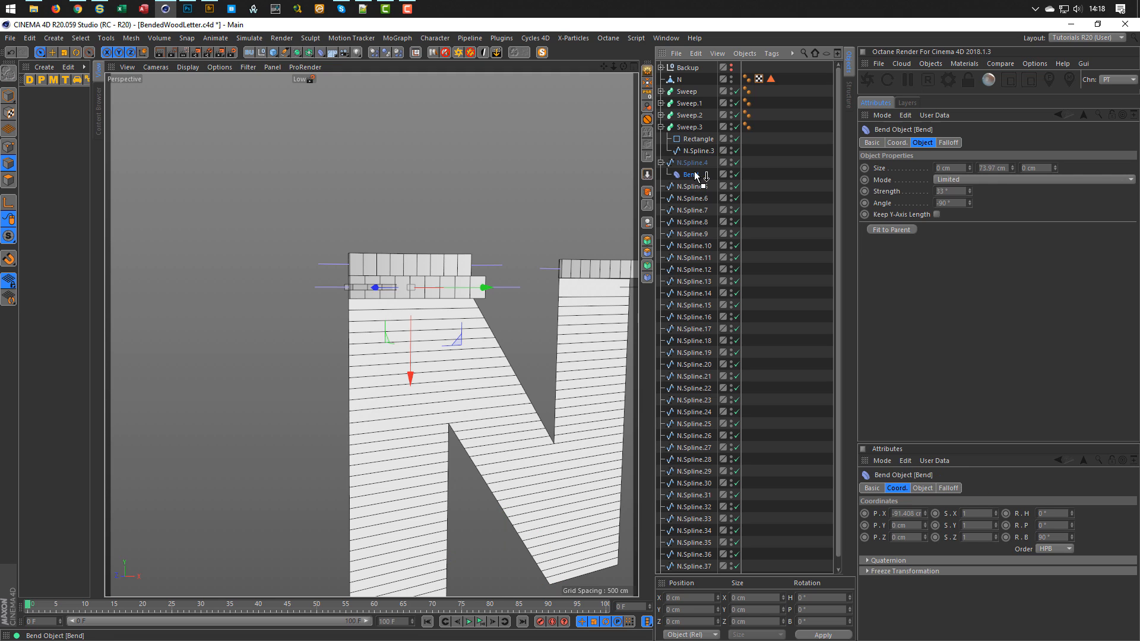
pyautogui.click(701, 151)
pyautogui.press('Delete')
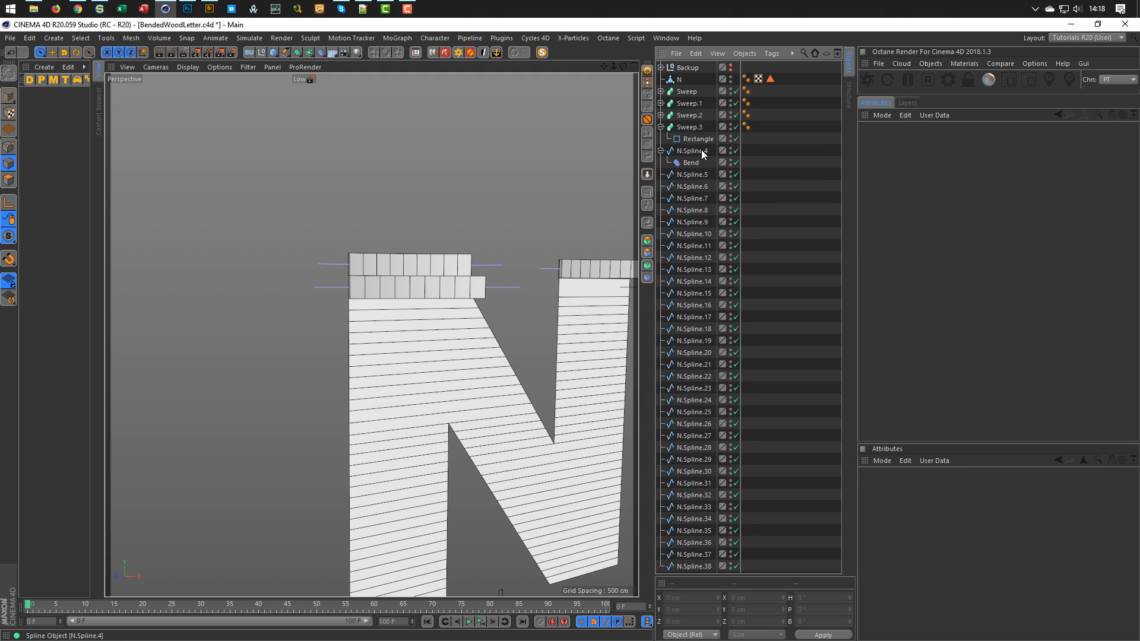
pyautogui.moveTo(691, 150); pyautogui.dragTo(699, 146)
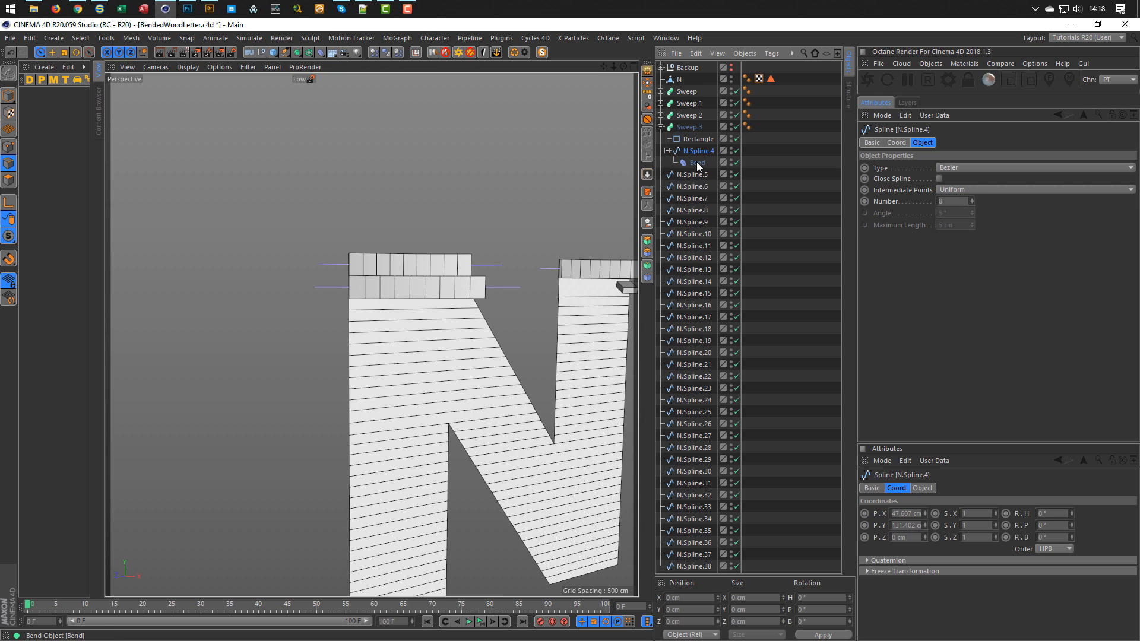
pyautogui.click(698, 164)
pyautogui.click(887, 230)
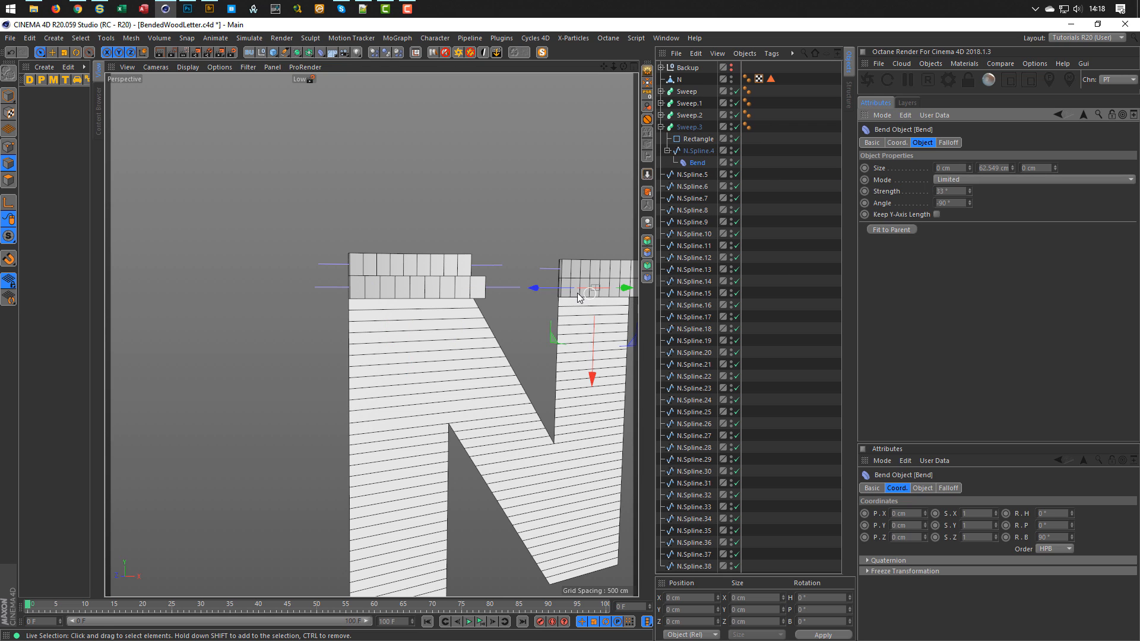
# Examine the ends and seams of the stacked slats on both of N's stems from several angles.
pyautogui.scroll(8, 573, 285)
pyautogui.keyDown('alt'); pyautogui.moveTo(568, 277); pyautogui.dragTo(613, 280); pyautogui.keyUp('alt')
pyautogui.keyDown('alt'); pyautogui.moveTo(540, 277); pyautogui.dragTo(386, 290); pyautogui.keyUp('alt')
pyautogui.scroll(-3, 450, 282)
pyautogui.scroll(7, 251, 285)
pyautogui.keyDown('alt'); pyautogui.moveTo(263, 273); pyautogui.dragTo(283, 298); pyautogui.keyUp('alt')
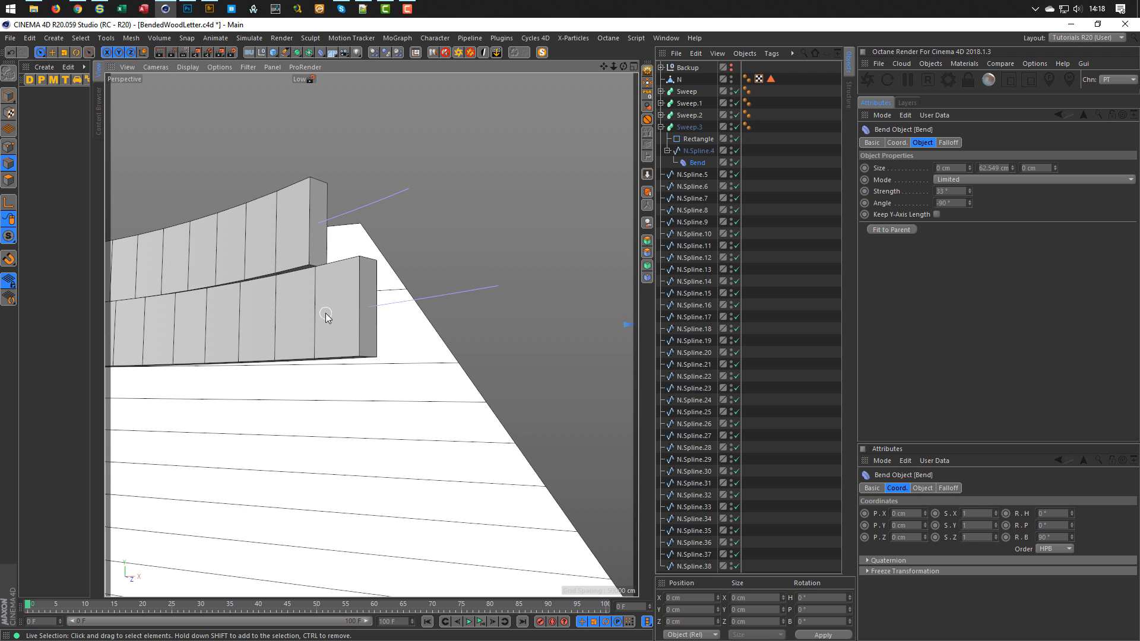
pyautogui.keyDown('alt'); pyautogui.moveTo(207, 293); pyautogui.dragTo(328, 259); pyautogui.keyUp('alt')
pyautogui.keyDown('alt'); pyautogui.moveTo(328, 259); pyautogui.dragTo(301, 279, button='right'); pyautogui.keyUp('alt')
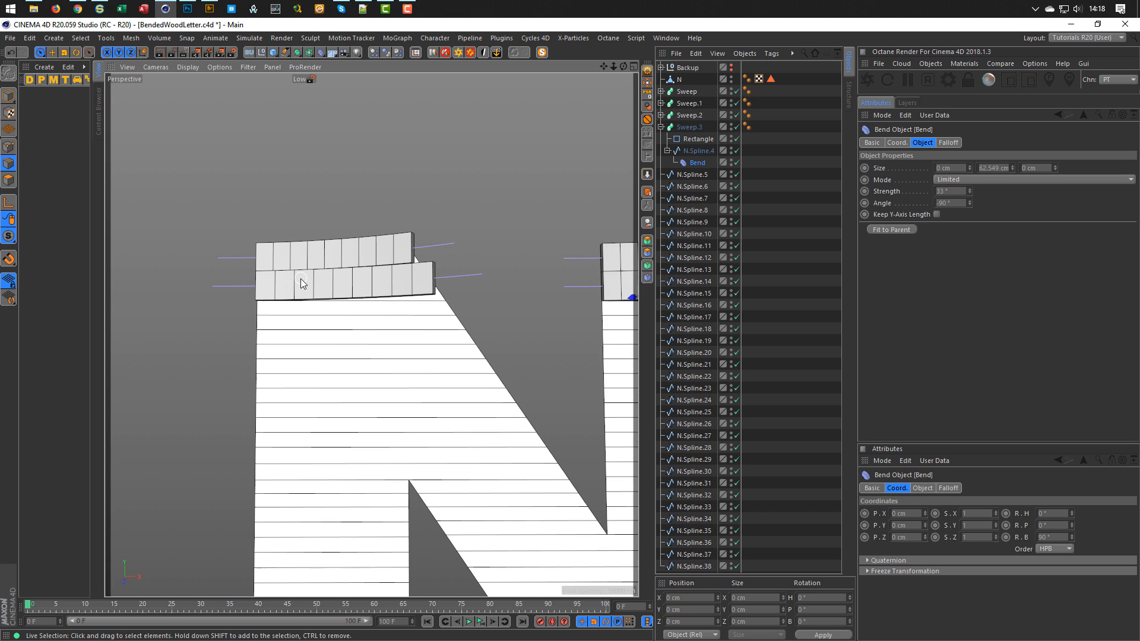
pyautogui.keyDown('alt'); pyautogui.moveTo(341, 270); pyautogui.dragTo(314, 286, button='middle'); pyautogui.keyUp('alt')
pyautogui.keyDown('alt'); pyautogui.moveTo(314, 286); pyautogui.dragTo(304, 288, button='right'); pyautogui.keyUp('alt')
pyautogui.moveTo(304, 288)
pyautogui.keyDown('alt'); pyautogui.mouseDown()
pyautogui.moveTo(319, 273)
pyautogui.moveTo(290, 296)
pyautogui.moveTo(295, 278)
pyautogui.mouseUp(); pyautogui.keyUp('alt')
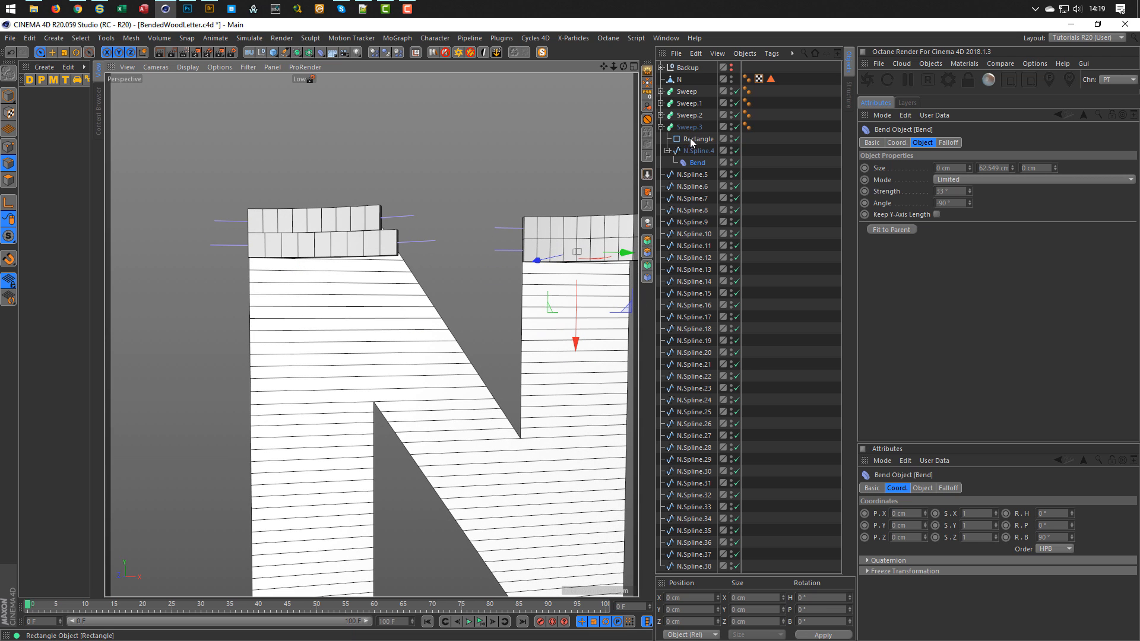
# Select the N mesh, return to Model mode and collapse the newest Sweep.
pyautogui.click(679, 79)
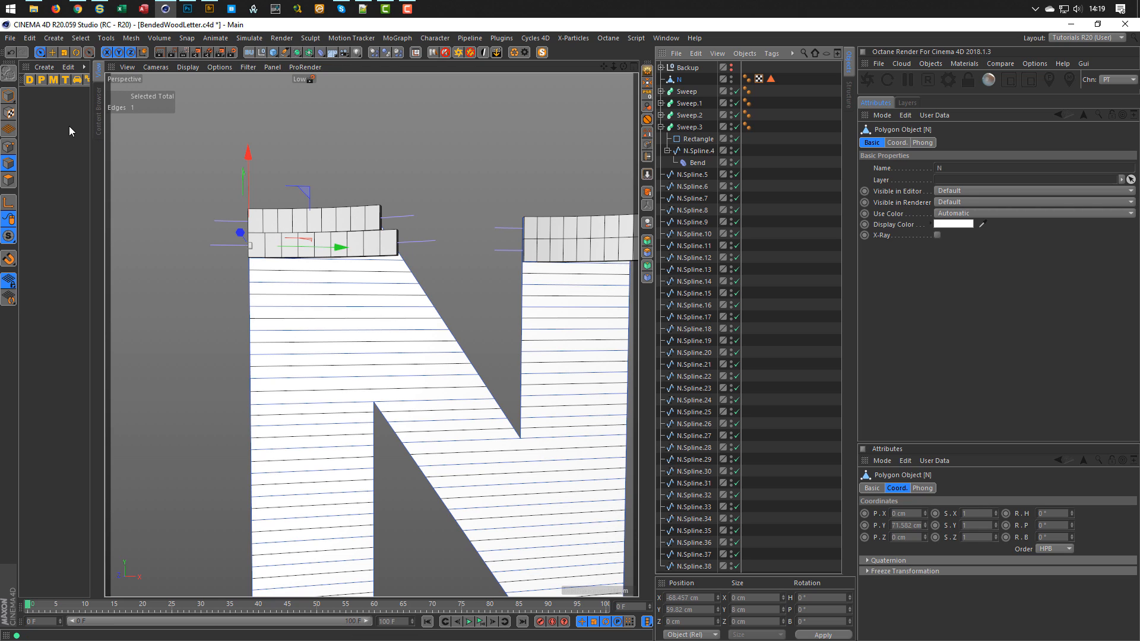
pyautogui.click(10, 97)
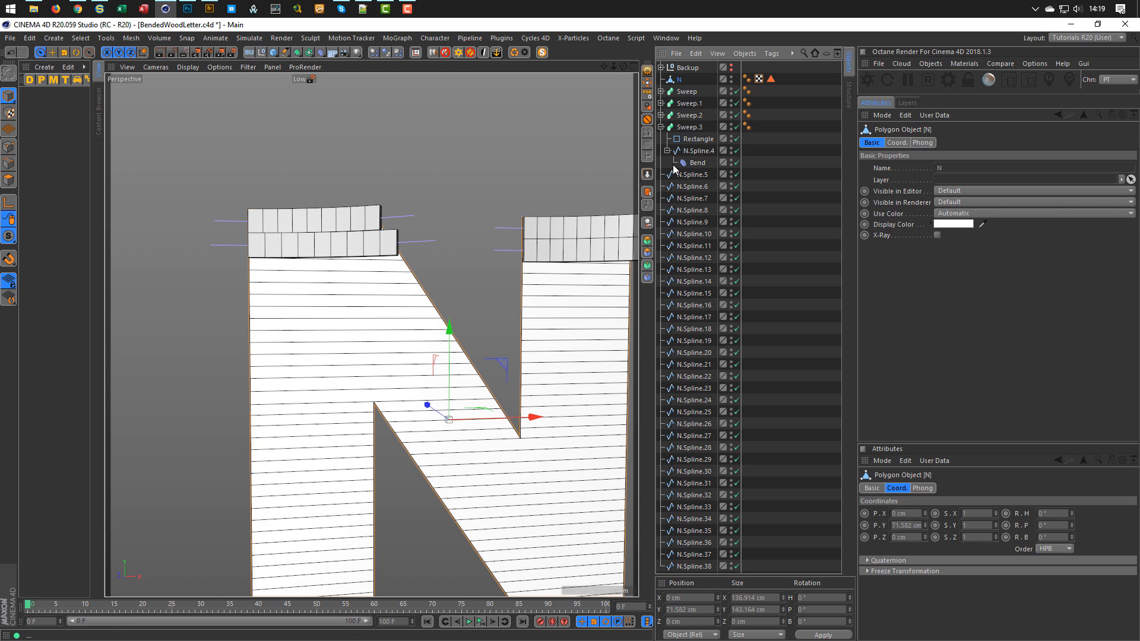
pyautogui.click(661, 127)
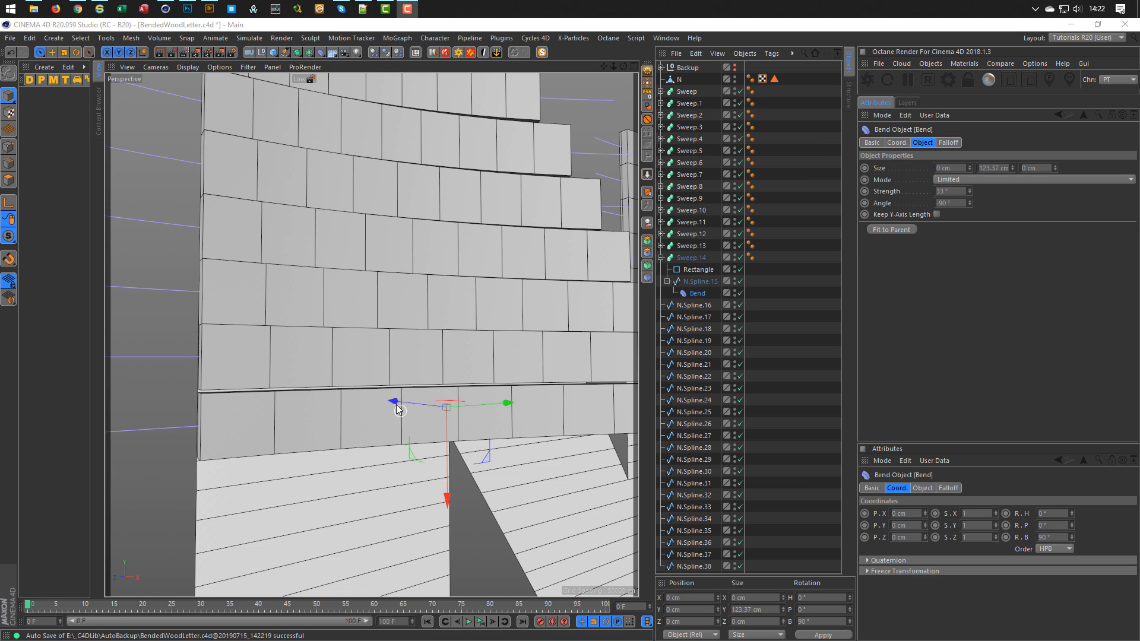
# Inspect the gap above the lowest left slat and copy the Y size of N's left edge beside that slat.
pyautogui.scroll(-4, 305, 408)
pyautogui.scroll(-3, 285, 410)
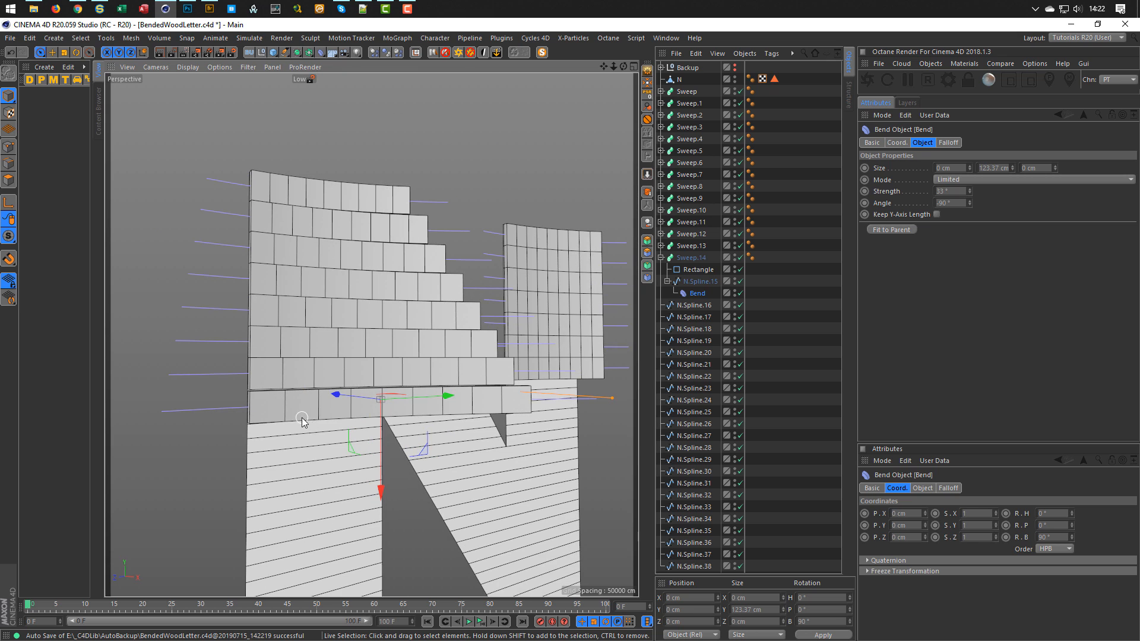
pyautogui.scroll(-4, 294, 415)
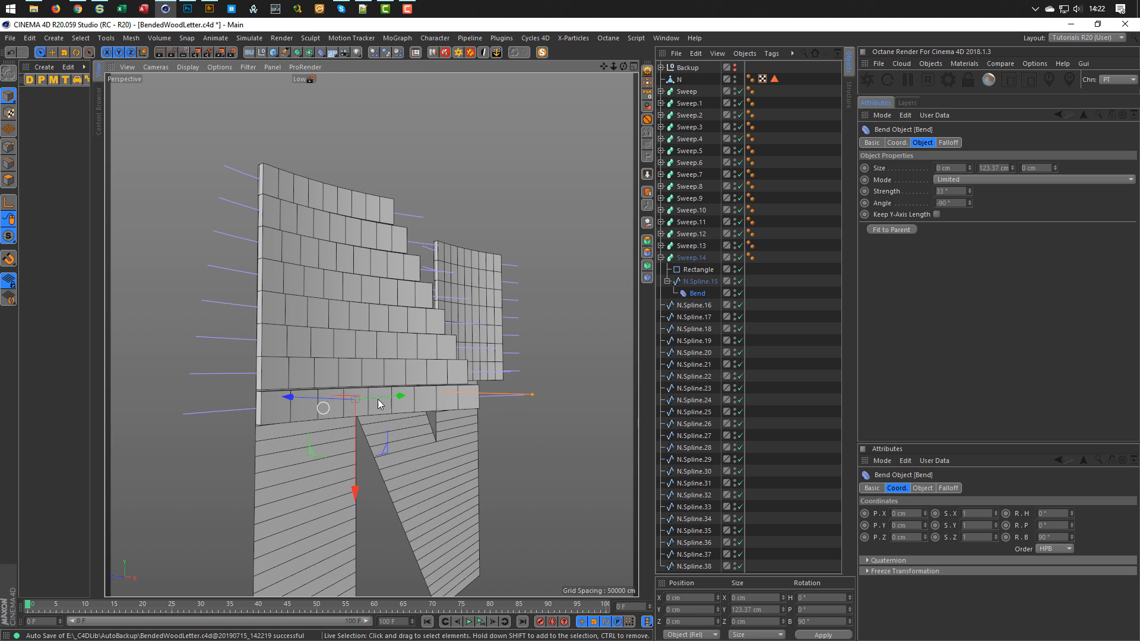
pyautogui.scroll(5, 288, 403)
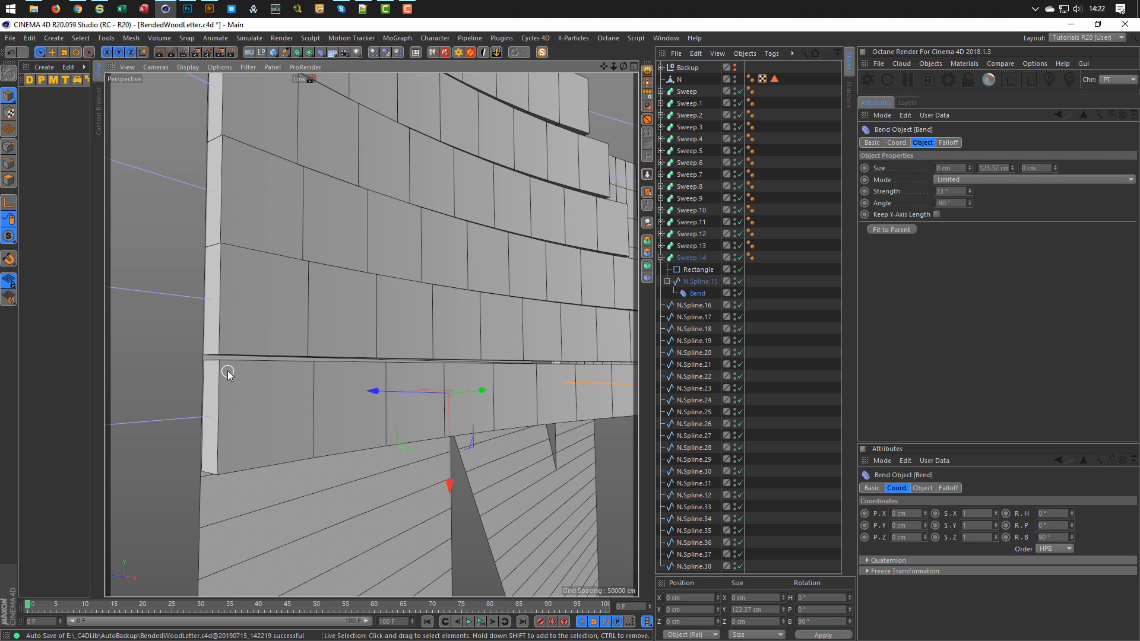
pyautogui.scroll(-3, 294, 398)
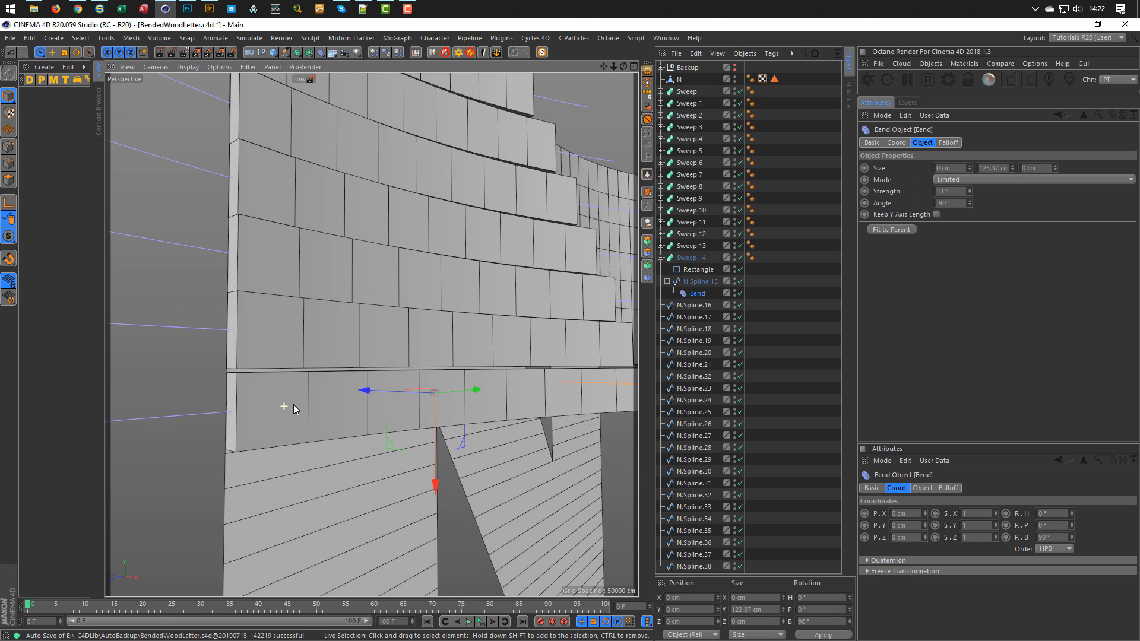
pyautogui.click(679, 79)
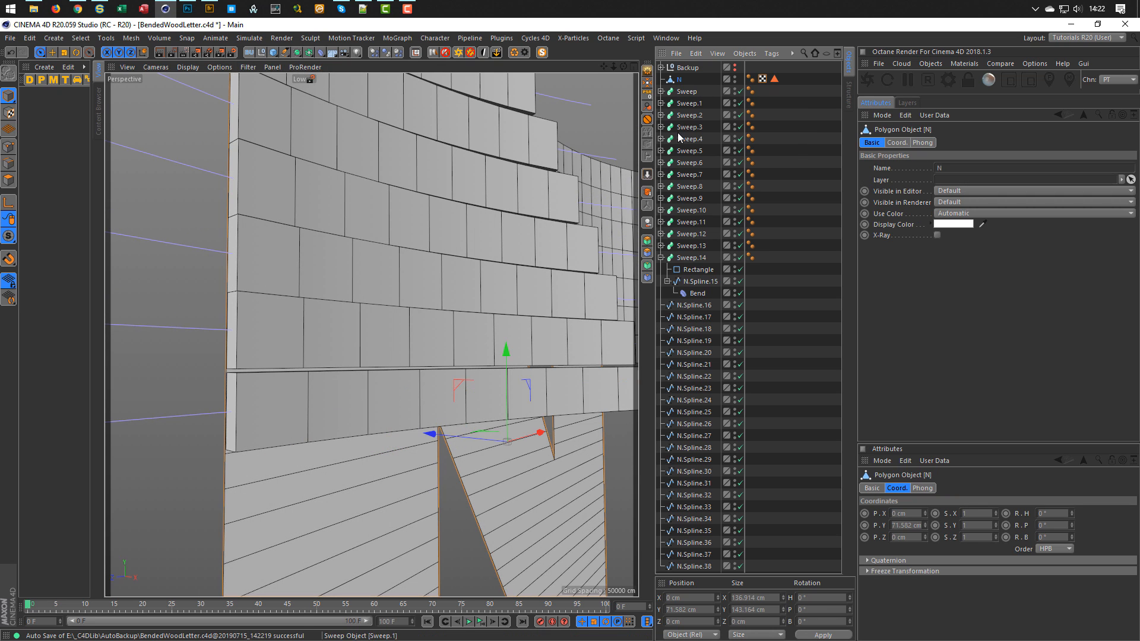
pyautogui.click(8, 163)
pyautogui.click(222, 404)
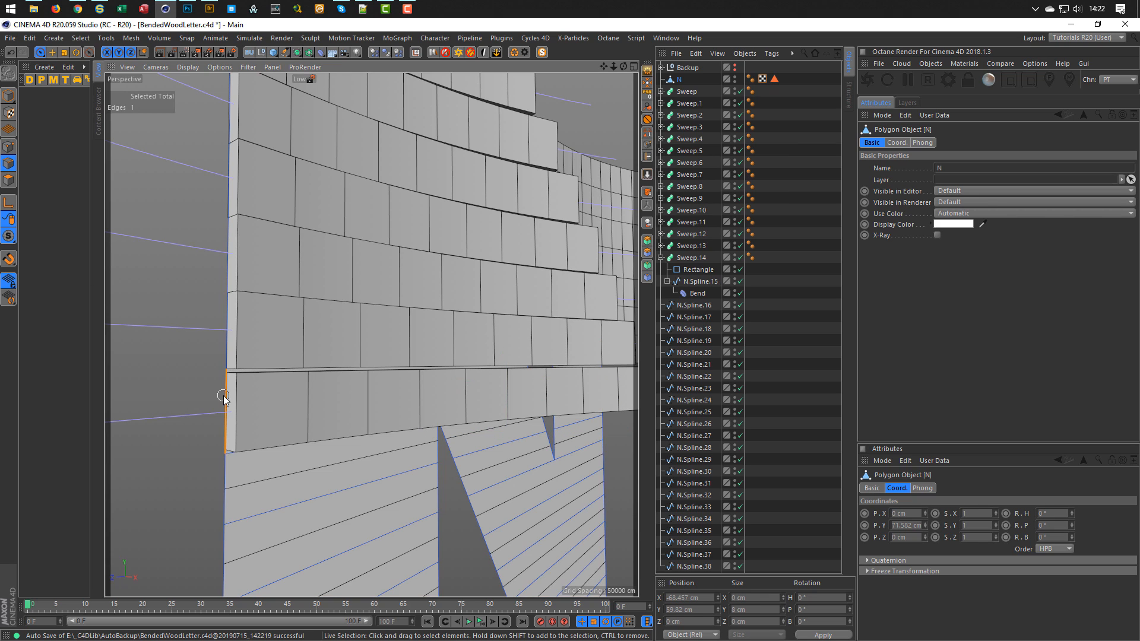
pyautogui.click(764, 609)
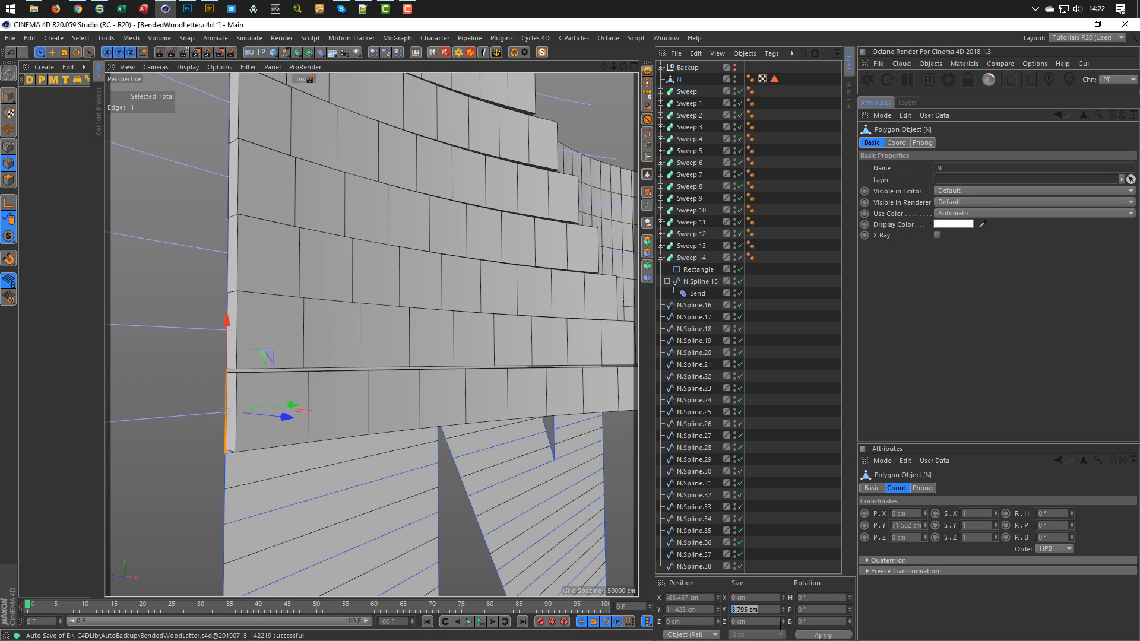
# Set the height of the Rectangle in N.Spline.15's Sweep to 8.795 cm and check the letter's slats from different angles.
pyautogui.click(692, 268)
pyautogui.moveTo(952, 181); pyautogui.dragTo(911, 189)
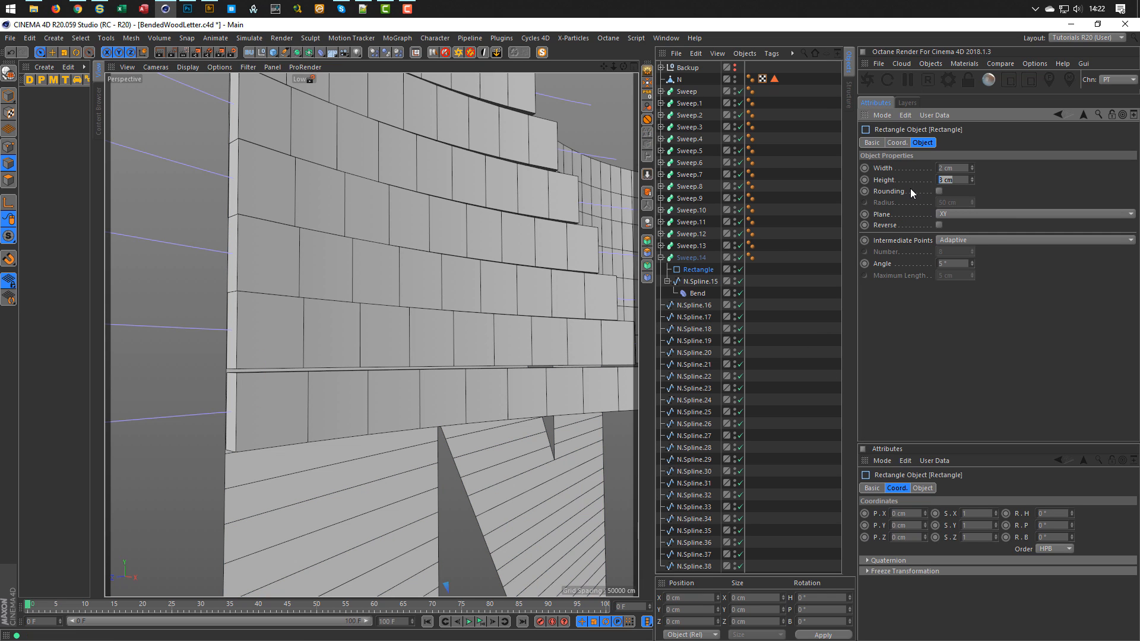
pyautogui.press('Return')
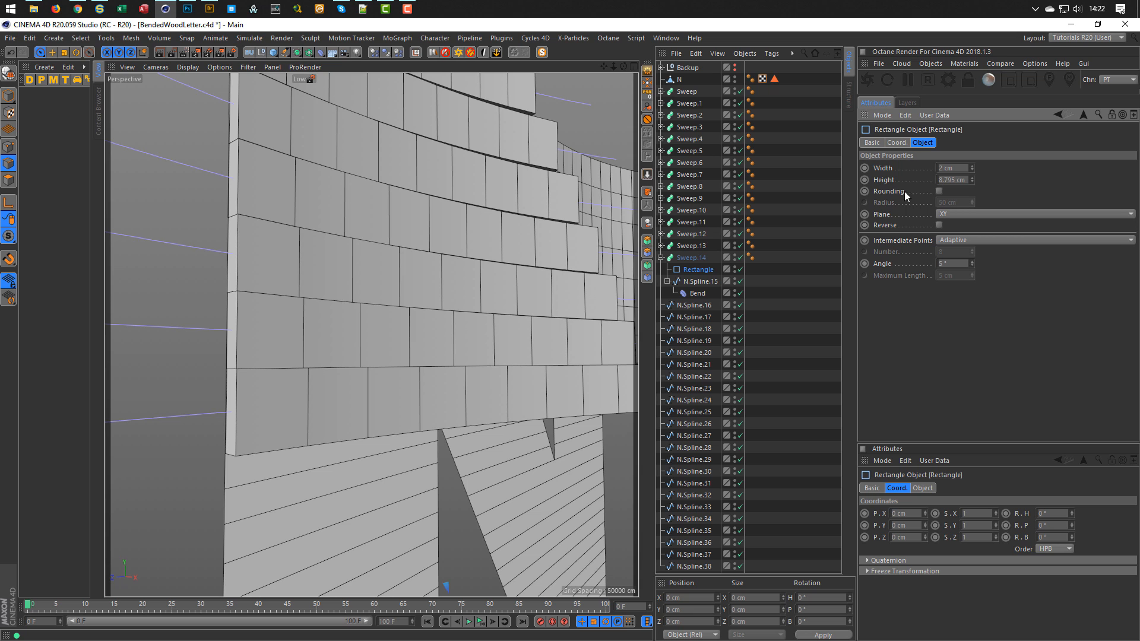
pyautogui.keyDown('alt'); pyautogui.moveTo(438, 322); pyautogui.dragTo(411, 327, button='right'); pyautogui.keyUp('alt')
pyautogui.keyDown('alt'); pyautogui.moveTo(411, 327); pyautogui.dragTo(561, 381); pyautogui.keyUp('alt')
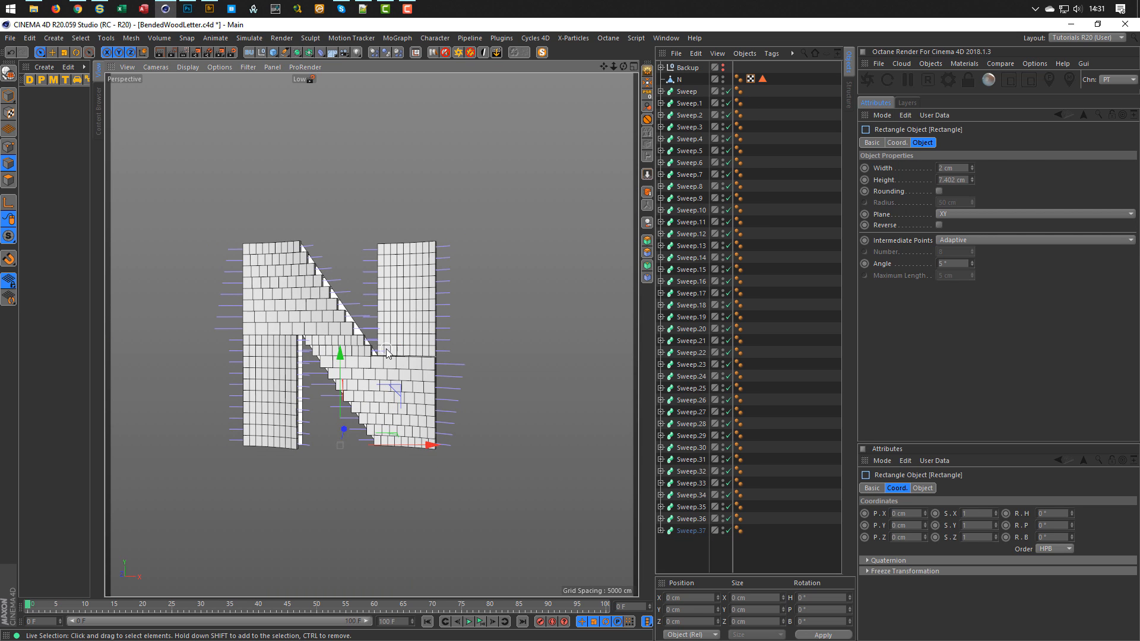
pyautogui.keyDown('alt'); pyautogui.moveTo(387, 353); pyautogui.dragTo(321, 298); pyautogui.keyUp('alt')
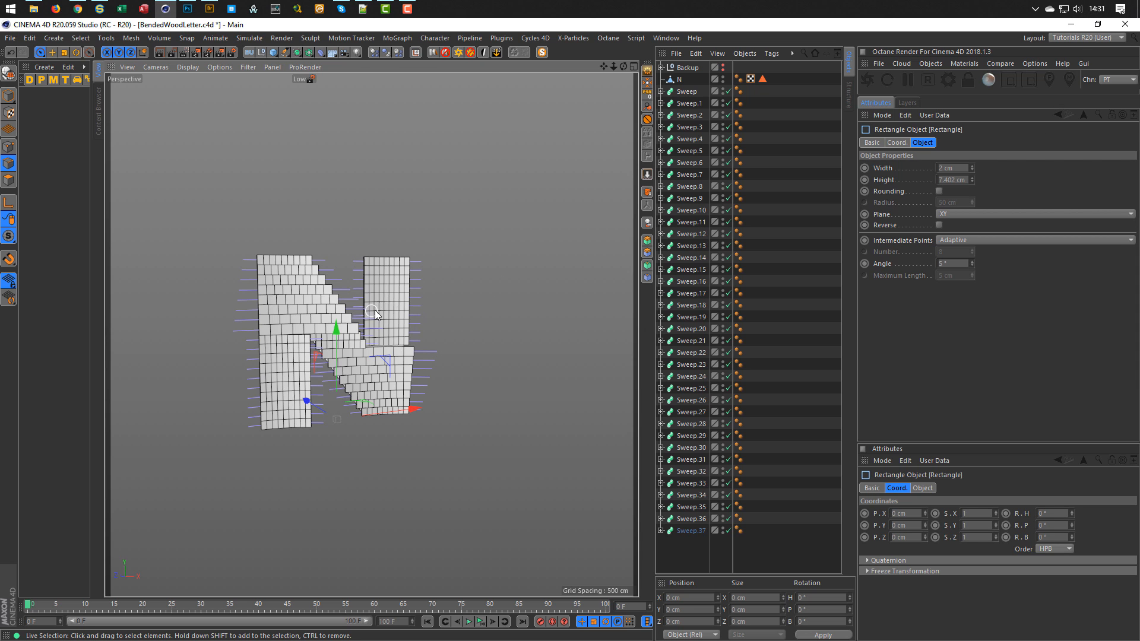
# Hide the N mesh and check the curled slats from the side and the front.
pyautogui.scroll(4, 375, 310)
pyautogui.keyDown('alt'); pyautogui.moveTo(376, 308); pyautogui.dragTo(179, 300); pyautogui.keyUp('alt')
pyautogui.keyDown('alt'); pyautogui.moveTo(257, 364); pyautogui.dragTo(322, 345, button='right'); pyautogui.keyUp('alt')
pyautogui.keyDown('alt'); pyautogui.moveTo(322, 344); pyautogui.dragTo(526, 249); pyautogui.keyUp('alt')
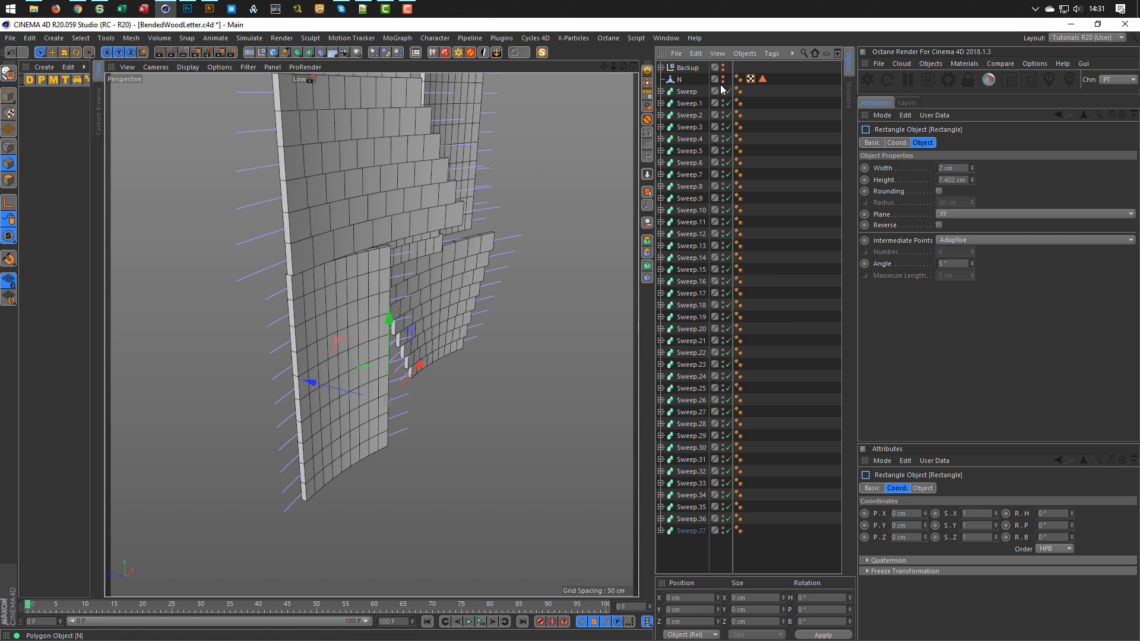
pyautogui.keyDown('alt'); pyautogui.moveTo(387, 255); pyautogui.dragTo(315, 308); pyautogui.keyUp('alt')
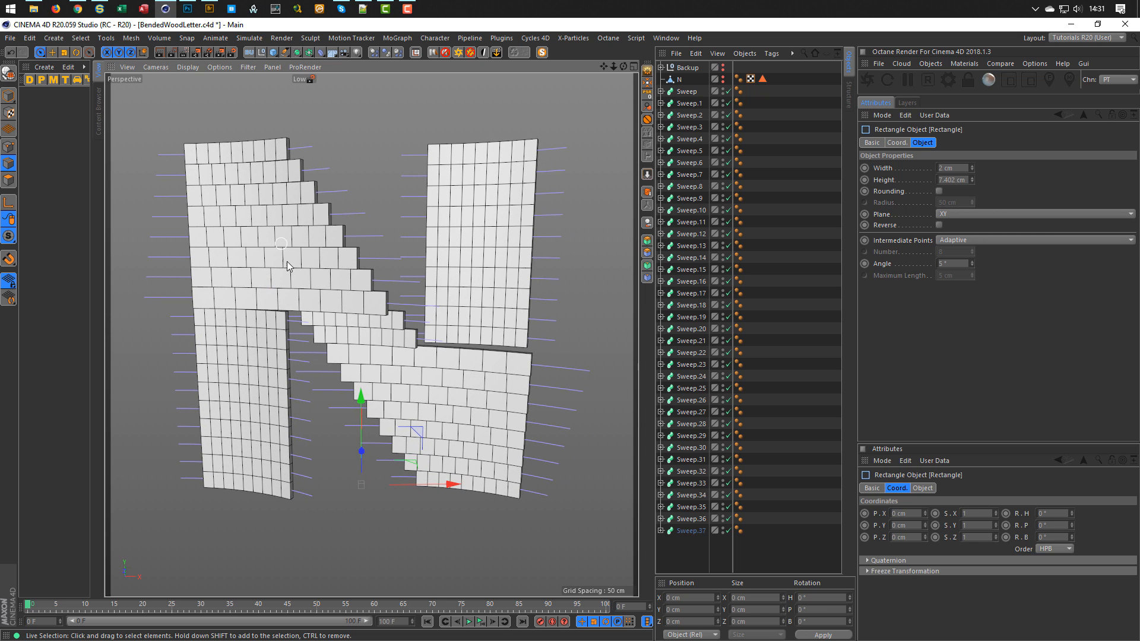
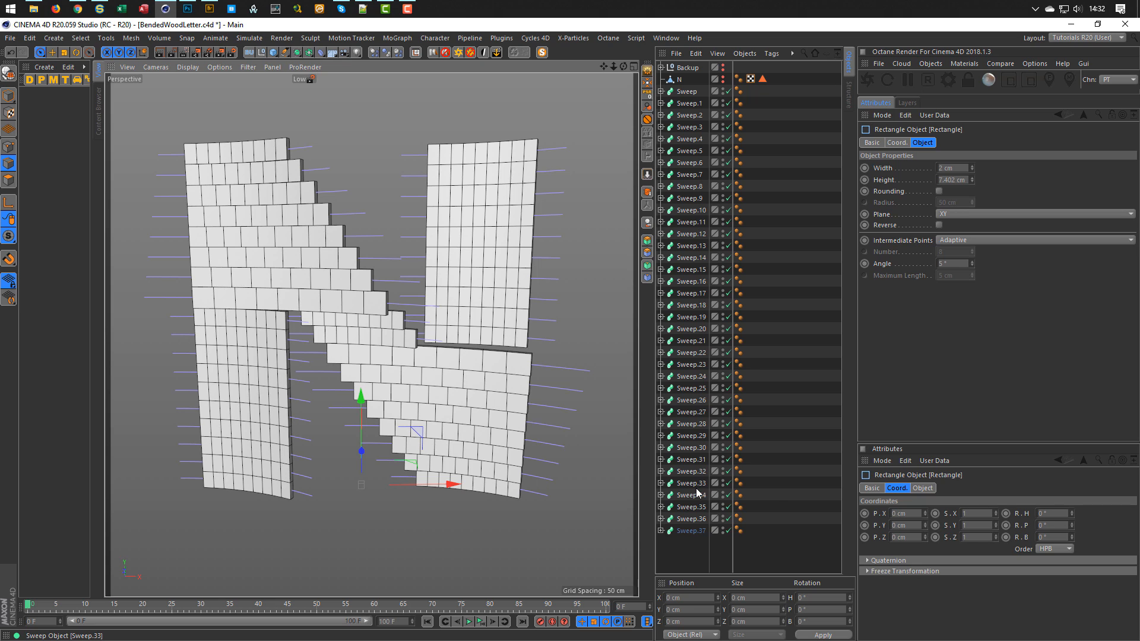
# Select every Bend deformer in the scene at once through the object-type filter and expand the first Sweep.
pyautogui.click(827, 53)
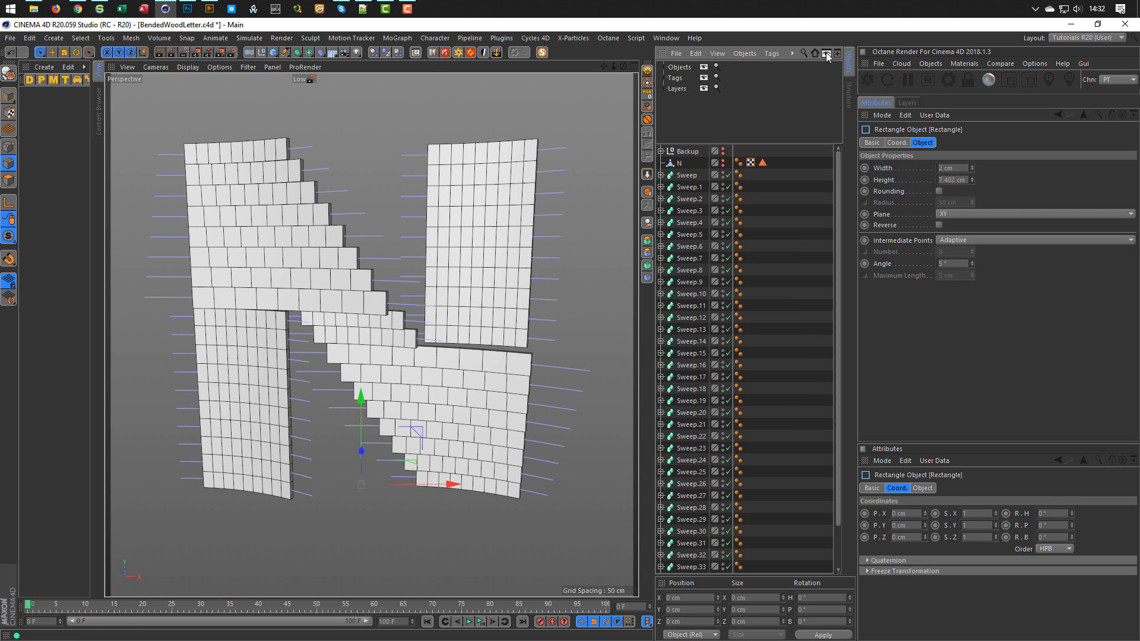
pyautogui.click(664, 67)
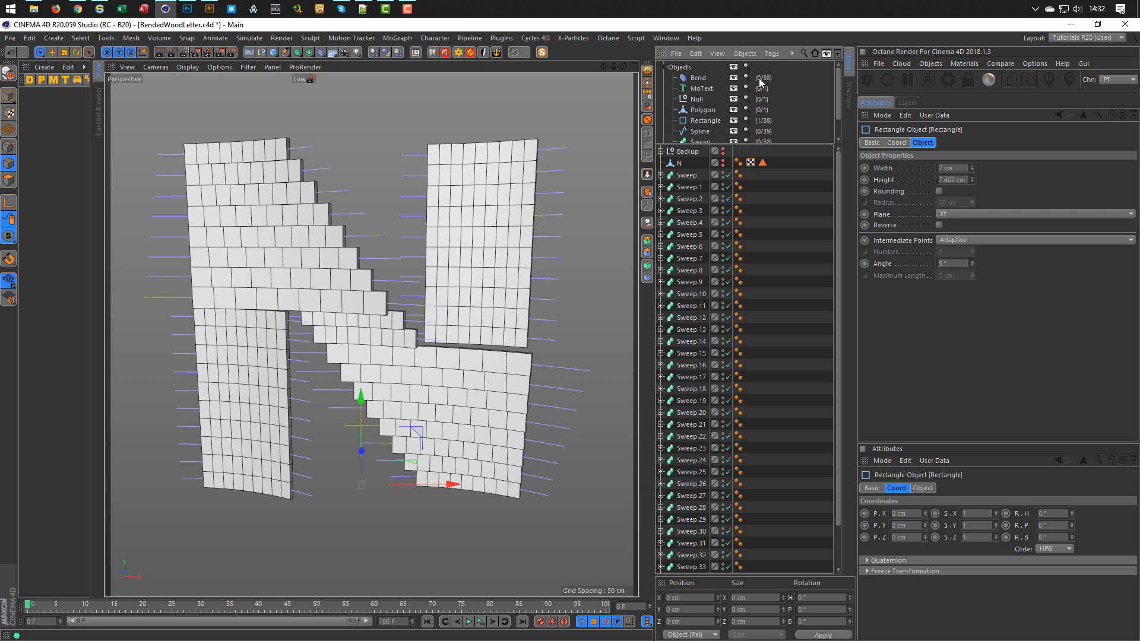
pyautogui.click(700, 78)
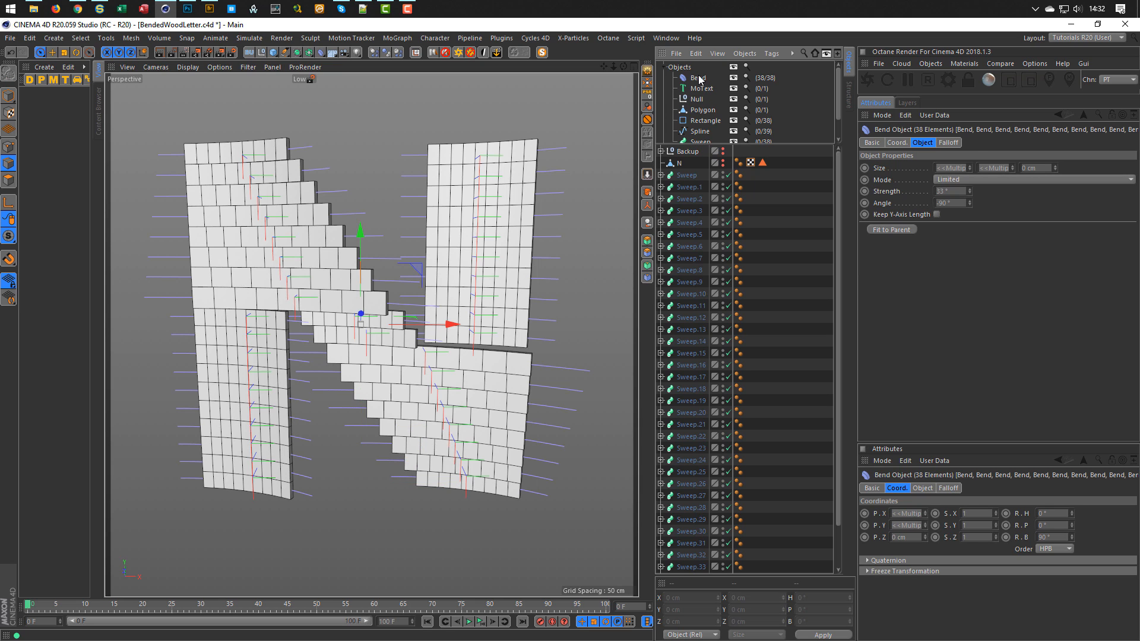
pyautogui.click(661, 175)
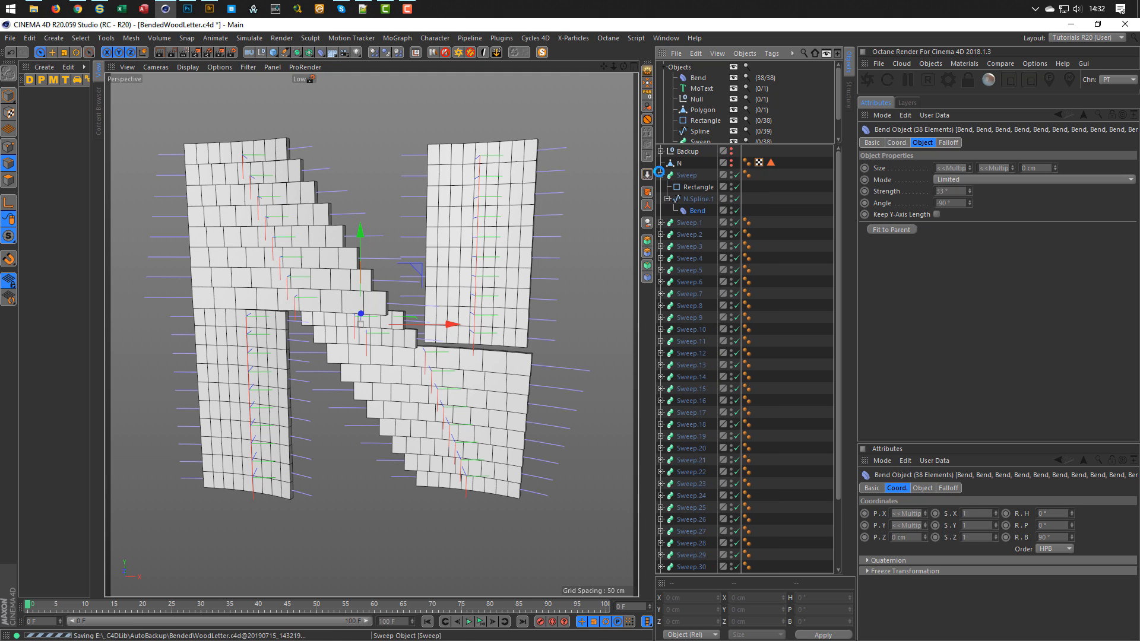
# Store the selected Bend deformers in a Selection object and close the object-type filter list.
pyautogui.click(81, 38)
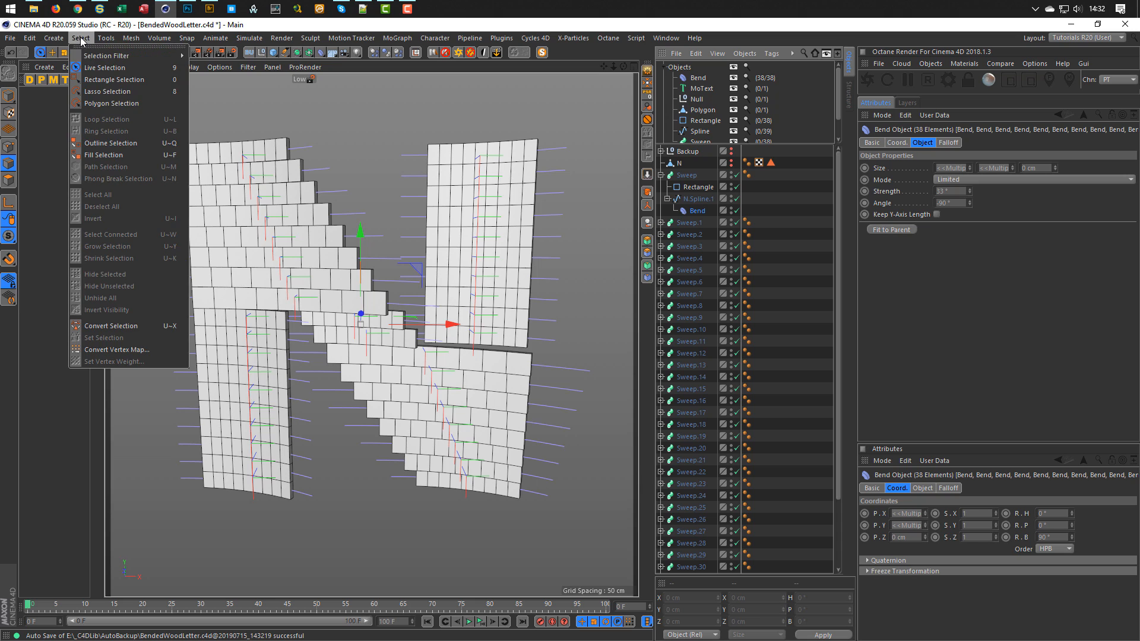
pyautogui.moveTo(113, 55)
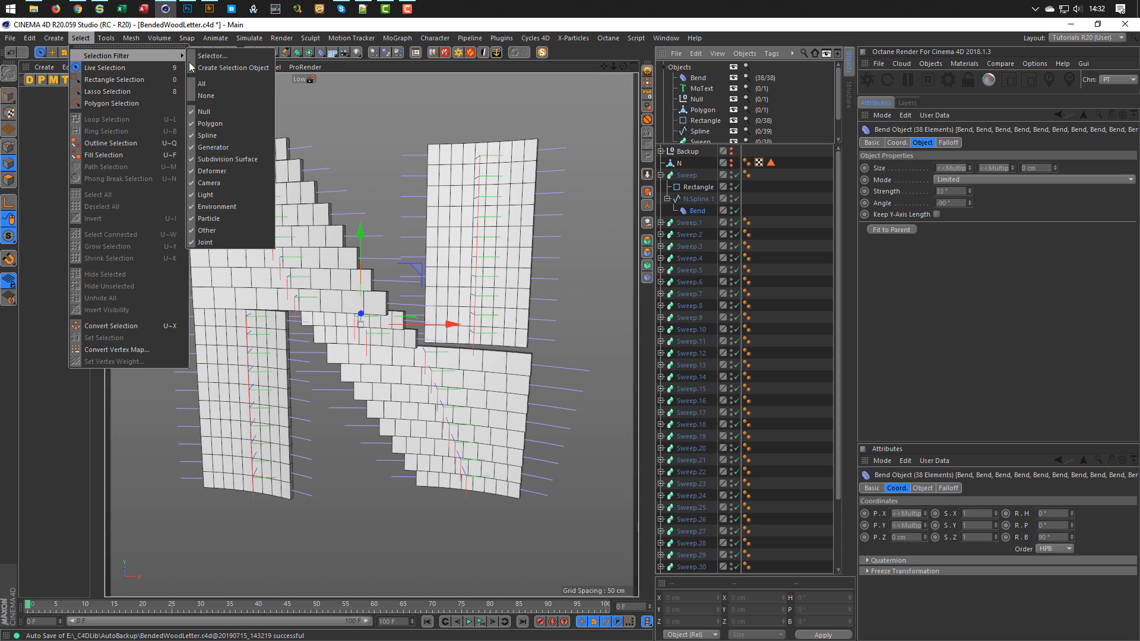
pyautogui.click(234, 67)
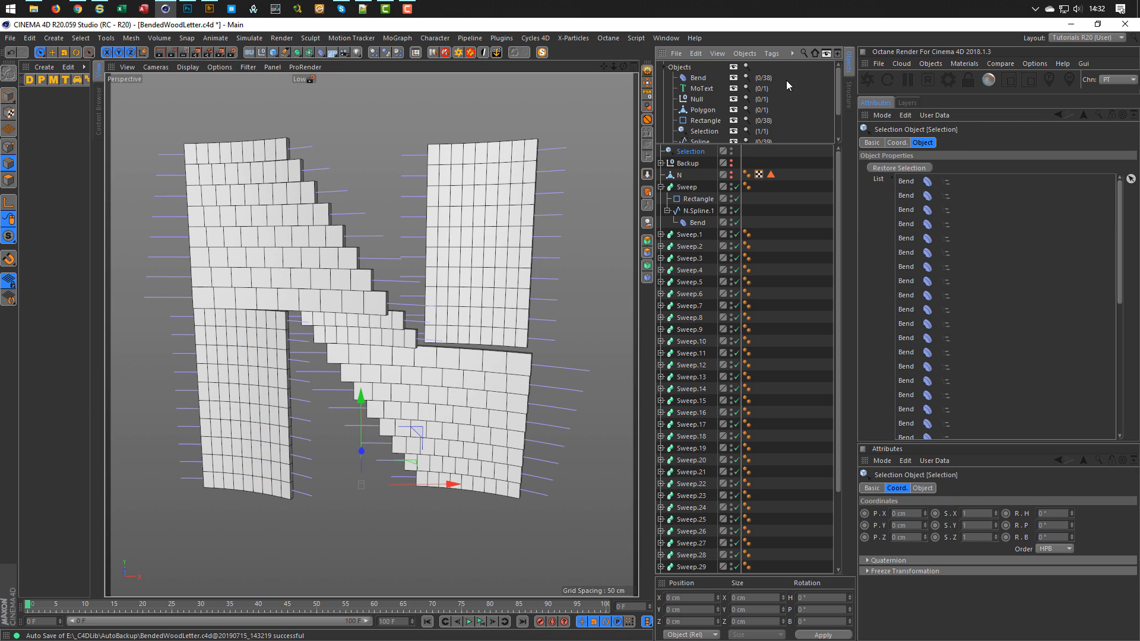
pyautogui.click(826, 55)
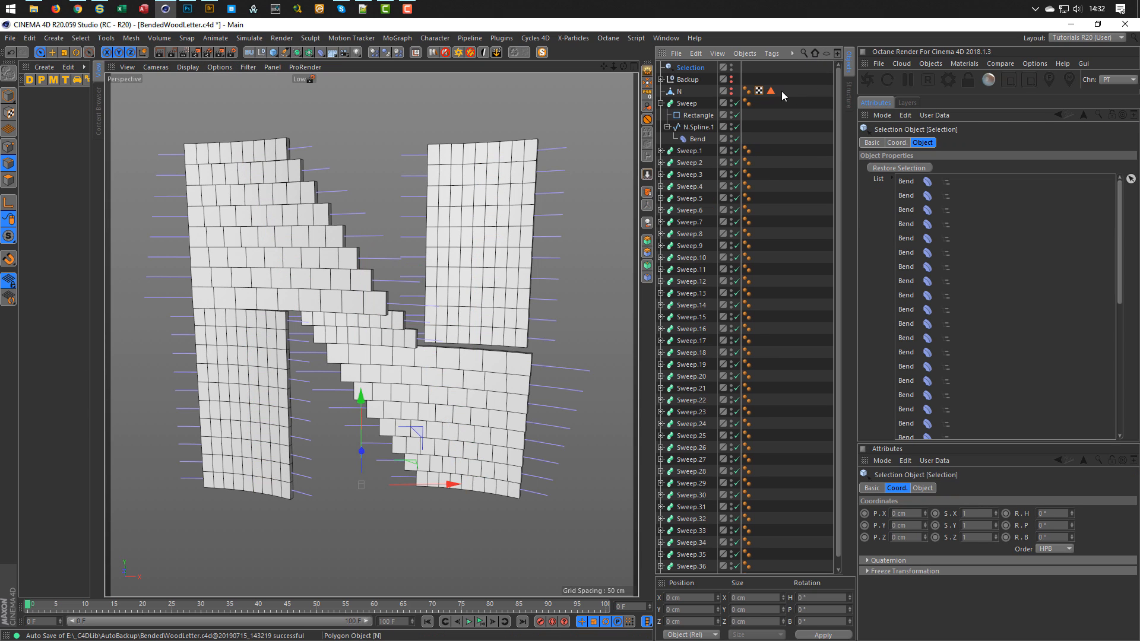
# Rename the Selection object as Bended Deformers.
pyautogui.doubleClick(695, 68)
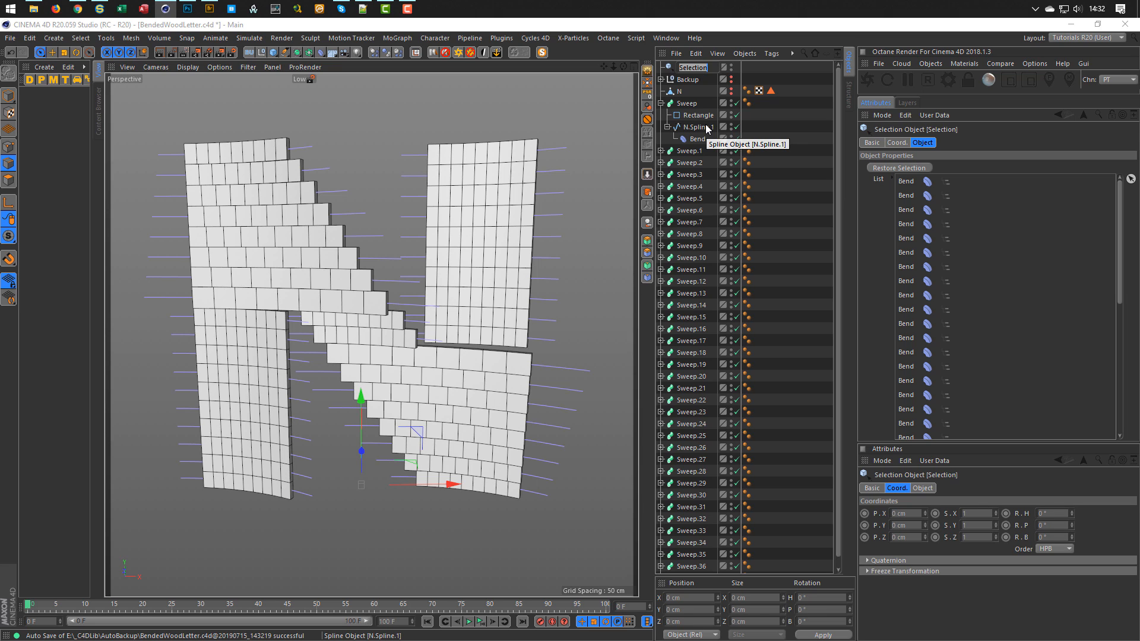
pyautogui.write('Ben')
pyautogui.write('ded')
pyautogui.write(' Deformers')
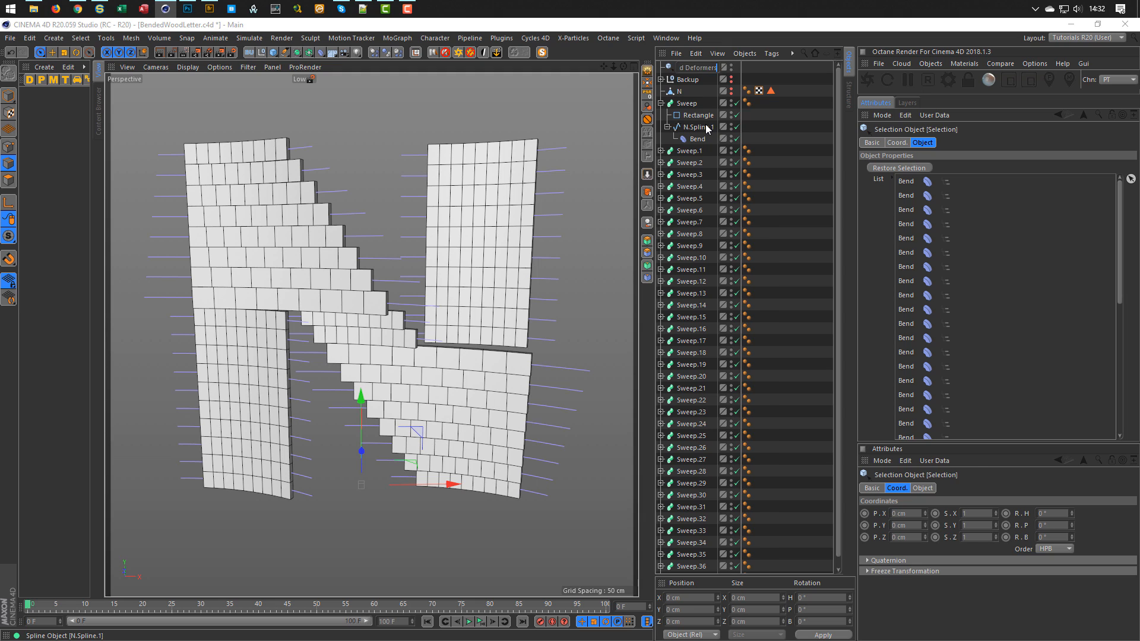
pyautogui.press('Return')
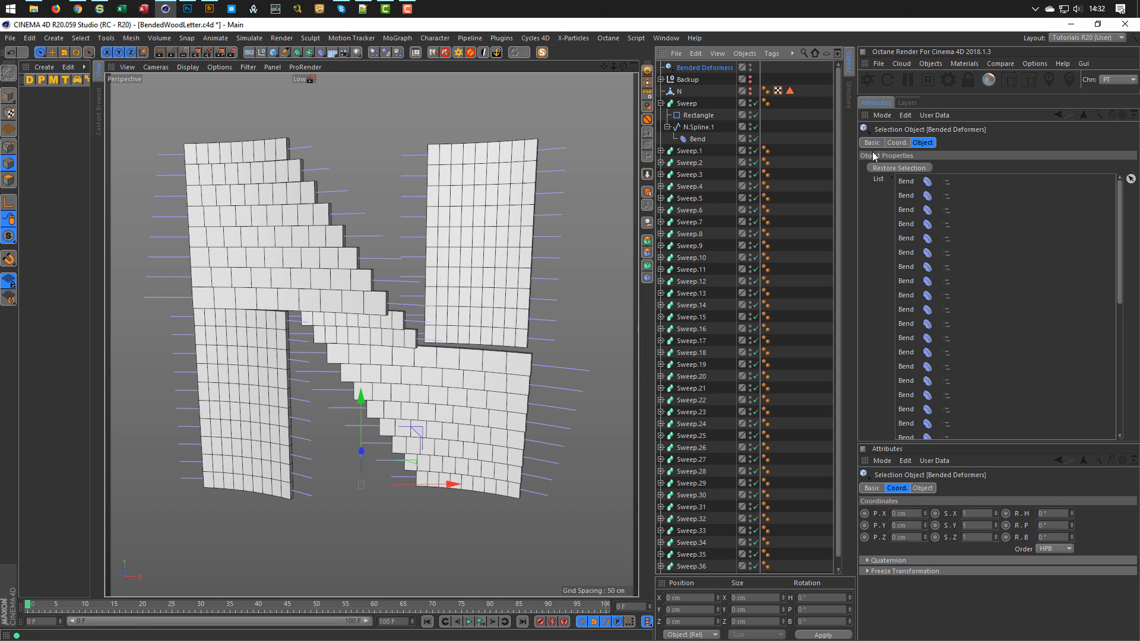
# Restore the stored selection of Bends, set their shared Strength to 40° and check the slats from different angles.
pyautogui.click(884, 167)
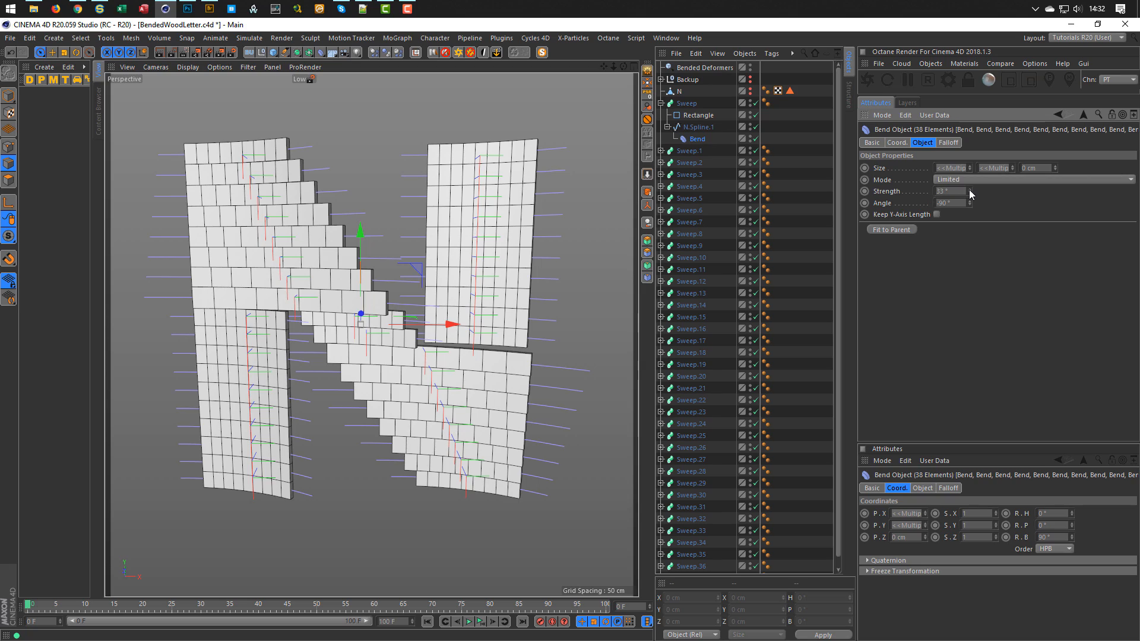
pyautogui.moveTo(969, 190)
pyautogui.mouseDown()
pyautogui.moveTo(1009, 190)
pyautogui.moveTo(932, 190)
pyautogui.moveTo(975, 190)
pyautogui.mouseUp()
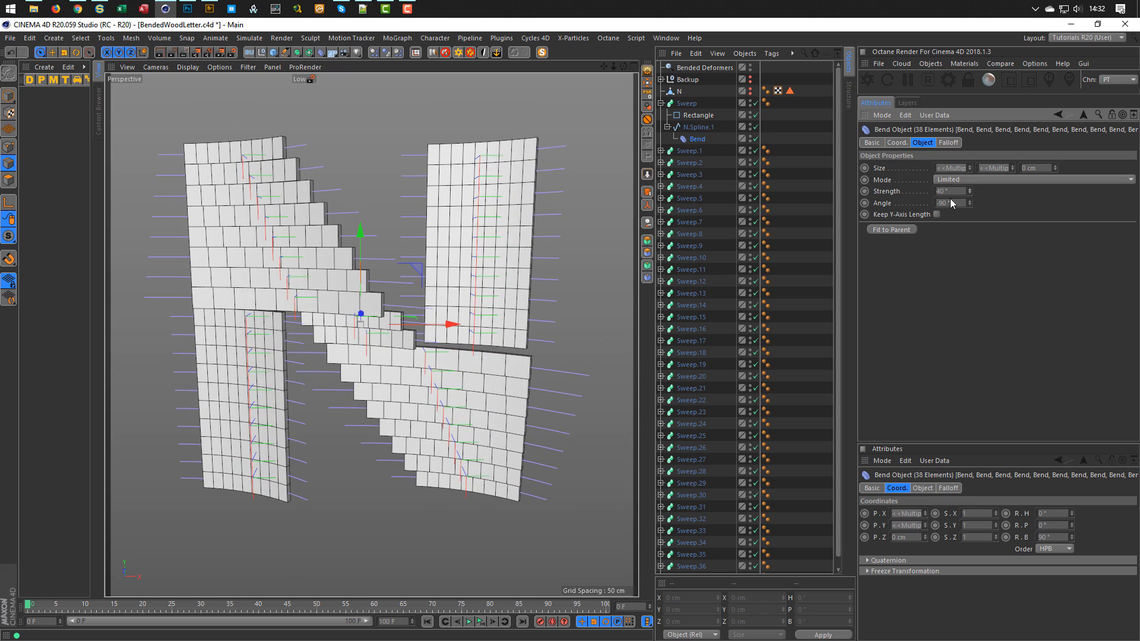
pyautogui.keyDown('alt'); pyautogui.moveTo(491, 357); pyautogui.dragTo(506, 466); pyautogui.keyUp('alt')
pyautogui.keyDown('alt'); pyautogui.moveTo(268, 220); pyautogui.dragTo(185, 229); pyautogui.keyUp('alt')
pyautogui.keyDown('alt'); pyautogui.moveTo(224, 171); pyautogui.dragTo(252, 160); pyautogui.keyUp('alt')
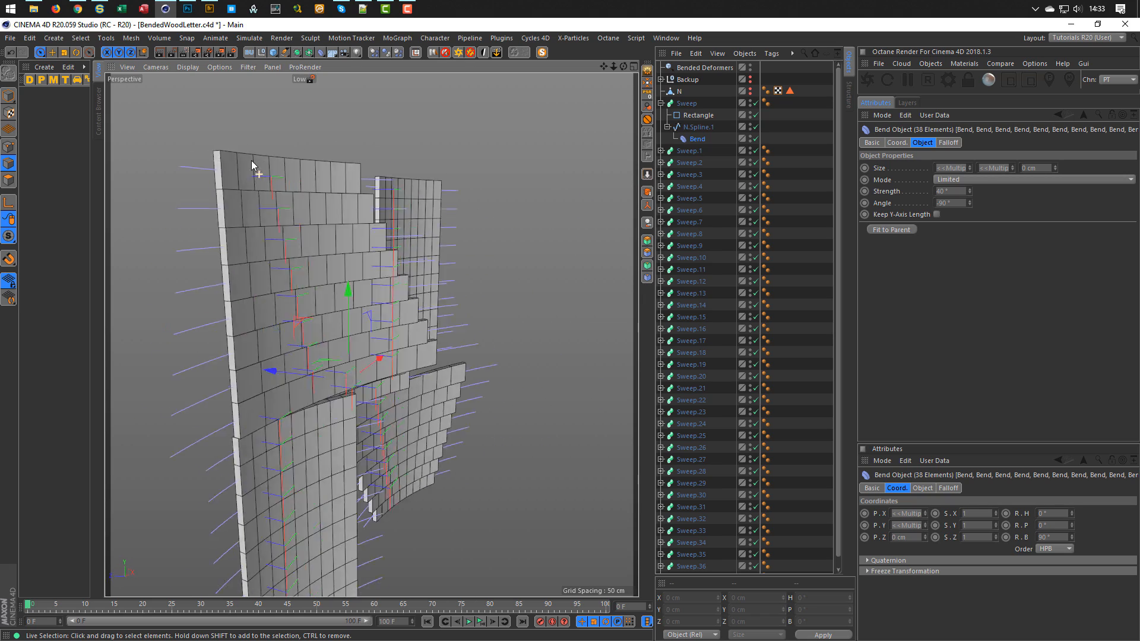
pyautogui.scroll(5, 215, 181)
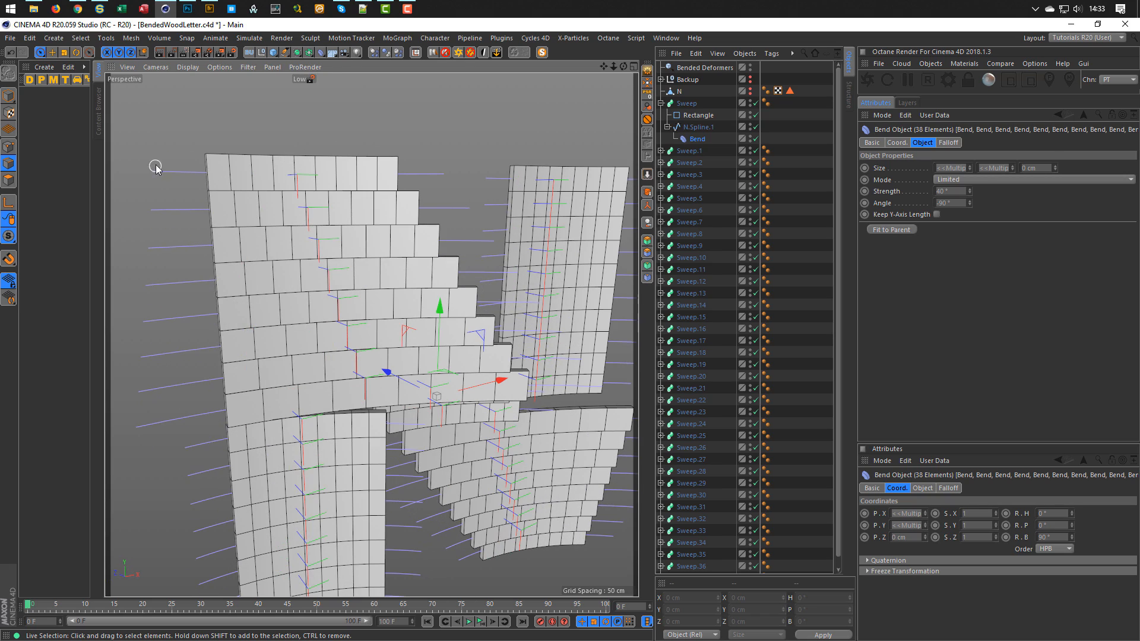
pyautogui.scroll(-5, 330, 285)
pyautogui.keyDown('alt'); pyautogui.moveTo(331, 284); pyautogui.dragTo(368, 292); pyautogui.keyUp('alt')
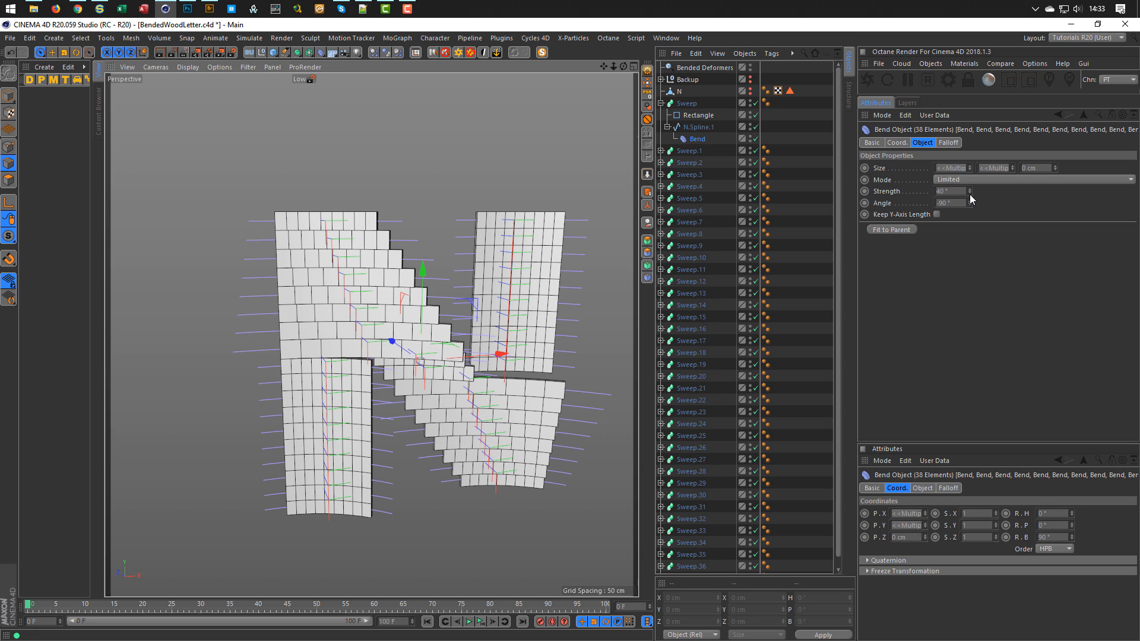
# Set the Strength of all selected Bends to 161° and check the curl of the left stem's slats.
pyautogui.click(937, 214)
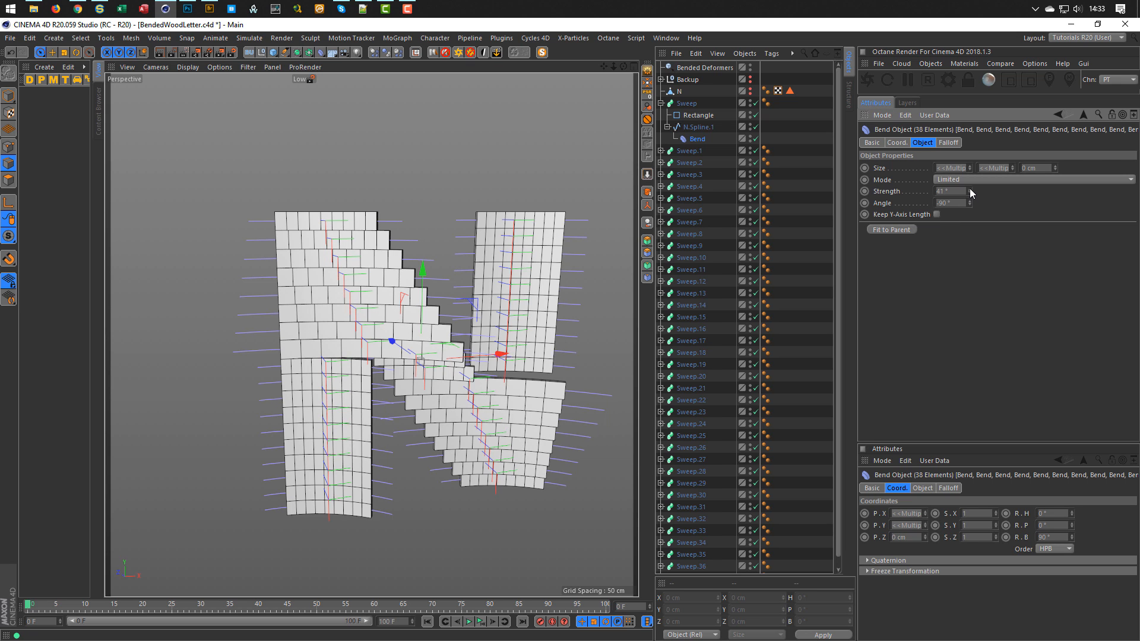
pyautogui.moveTo(969, 189); pyautogui.dragTo(1021, 184)
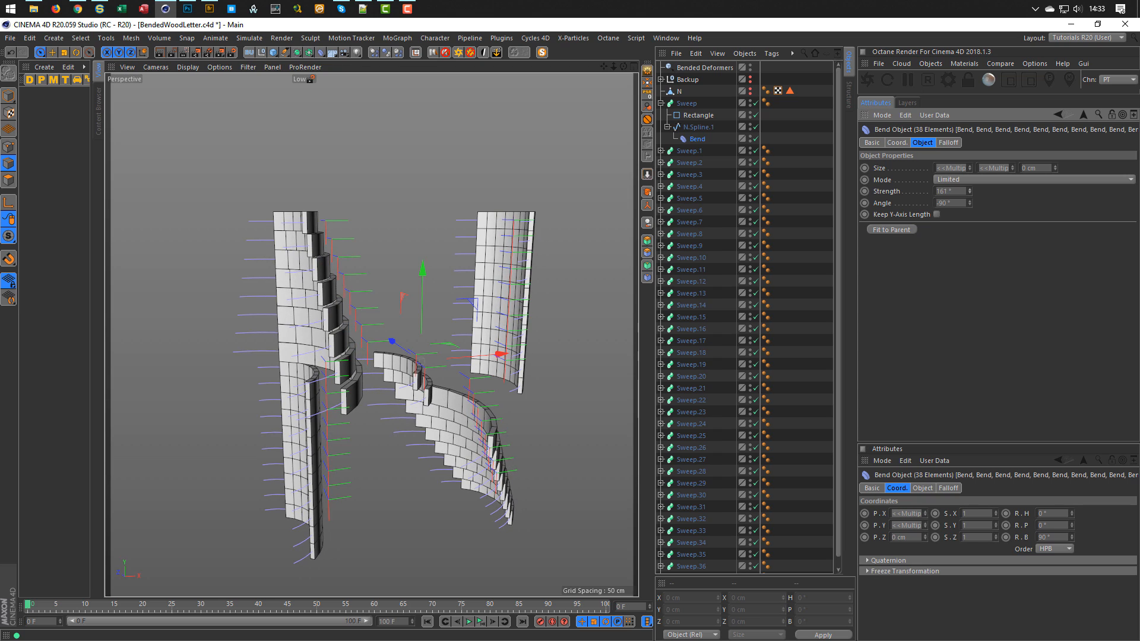
pyautogui.scroll(5, 161, 393)
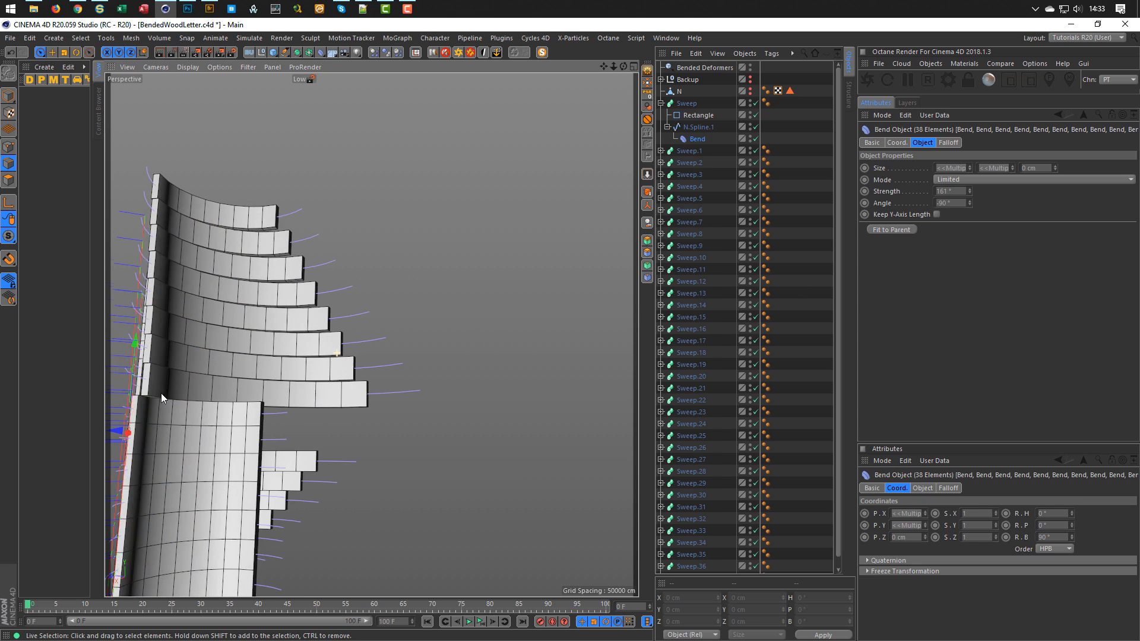
pyautogui.keyDown('alt'); pyautogui.moveTo(161, 393); pyautogui.dragTo(135, 385); pyautogui.keyUp('alt')
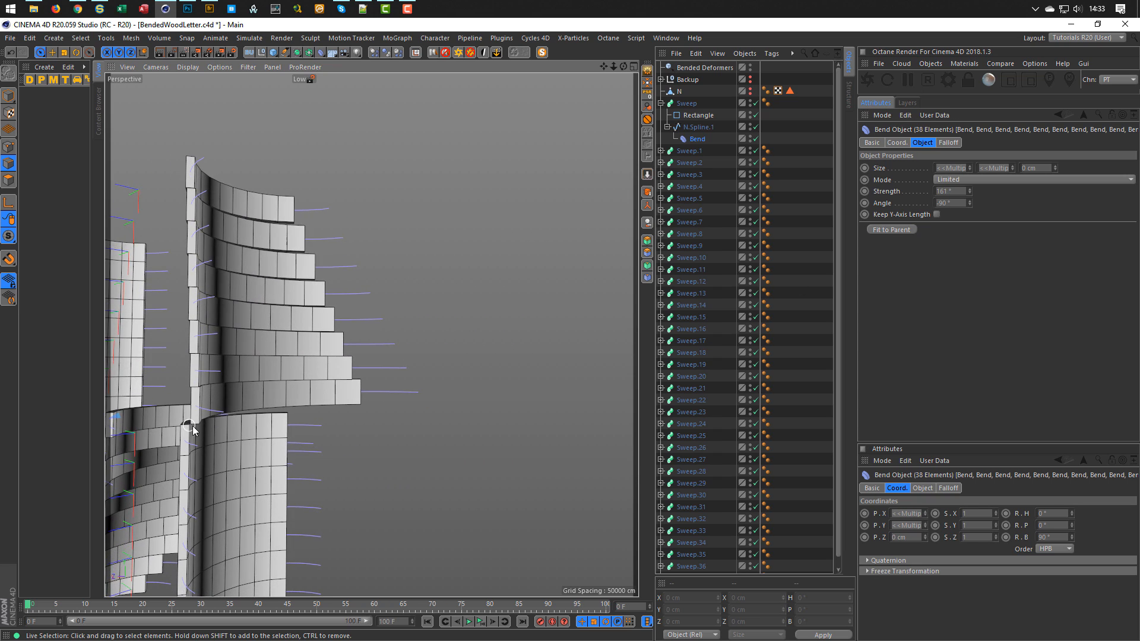
# Examine the strongly curled slats of both stems and the diagonal from the side, the back and the front.
pyautogui.keyDown('alt'); pyautogui.moveTo(193, 426); pyautogui.dragTo(381, 391, button='middle'); pyautogui.keyUp('alt')
pyautogui.keyDown('alt'); pyautogui.moveTo(382, 395); pyautogui.dragTo(515, 414); pyautogui.keyUp('alt')
pyautogui.keyDown('alt'); pyautogui.moveTo(515, 414); pyautogui.dragTo(425, 425, button='right'); pyautogui.keyUp('alt')
pyautogui.keyDown('alt'); pyautogui.moveTo(426, 425); pyautogui.dragTo(368, 415, button='middle'); pyautogui.keyUp('alt')
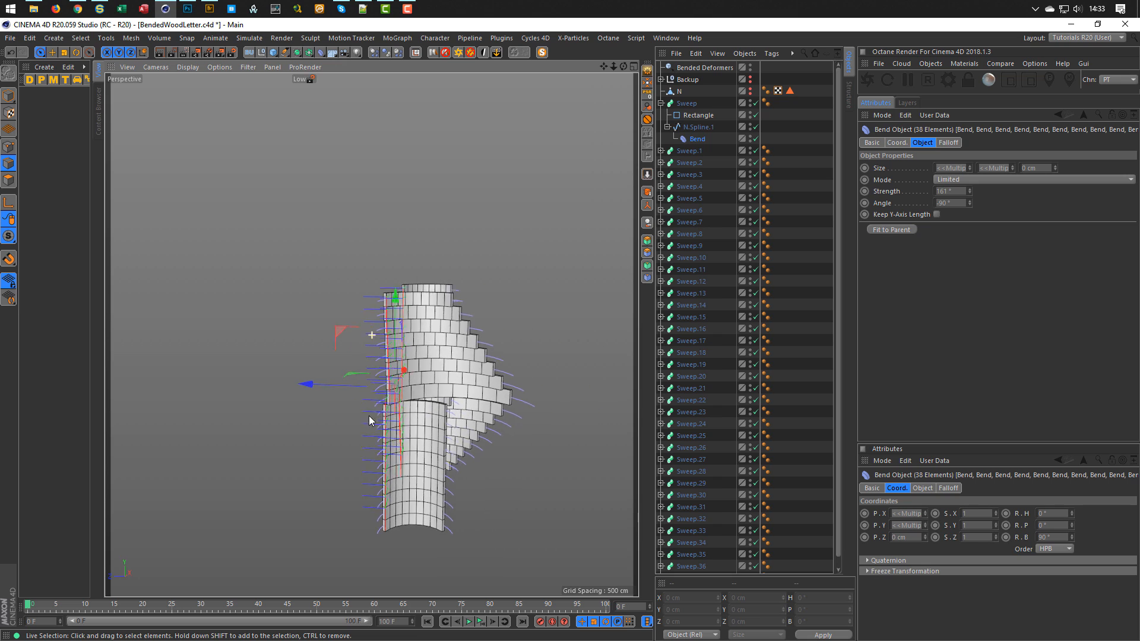
pyautogui.moveTo(369, 420)
pyautogui.keyDown('alt'); pyautogui.mouseDown()
pyautogui.moveTo(293, 411)
pyautogui.moveTo(451, 411)
pyautogui.moveTo(208, 414)
pyautogui.mouseUp(); pyautogui.keyUp('alt')
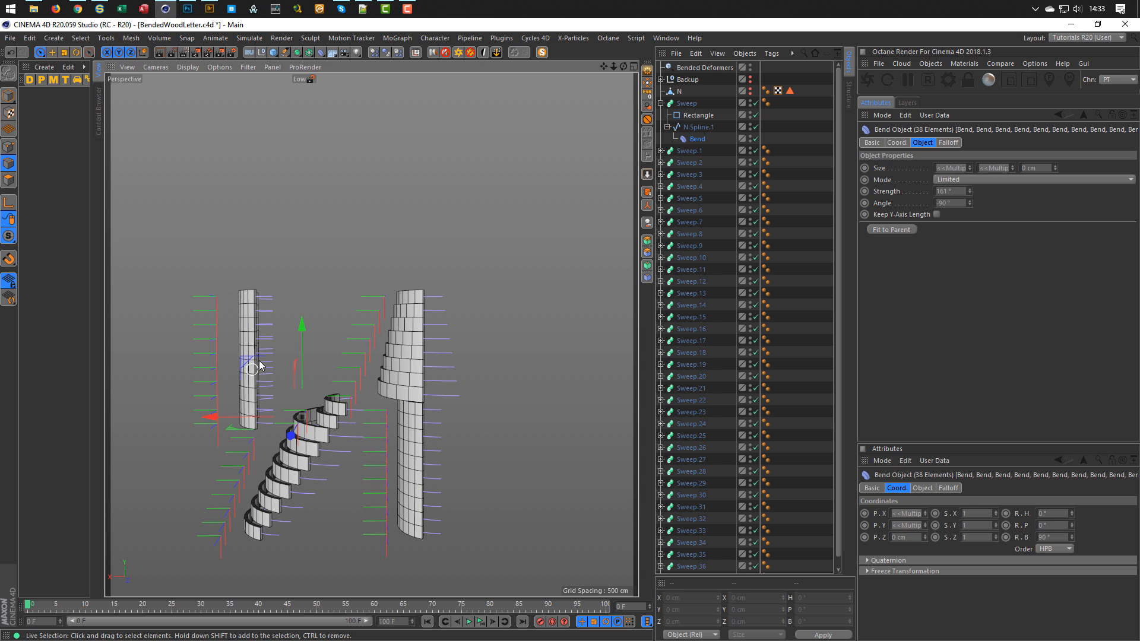
pyautogui.moveTo(306, 455)
pyautogui.keyDown('alt'); pyautogui.mouseDown()
pyautogui.moveTo(411, 449)
pyautogui.moveTo(457, 474)
pyautogui.moveTo(447, 465)
pyautogui.moveTo(458, 454)
pyautogui.moveTo(341, 419)
pyautogui.mouseUp(); pyautogui.keyUp('alt')
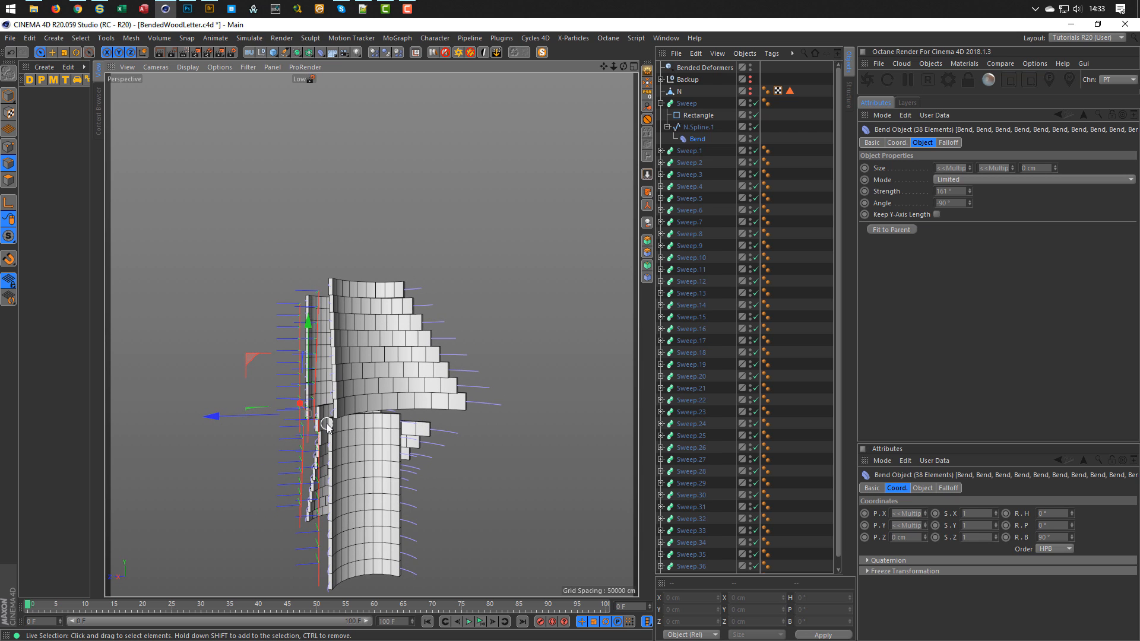
pyautogui.scroll(10, 343, 421)
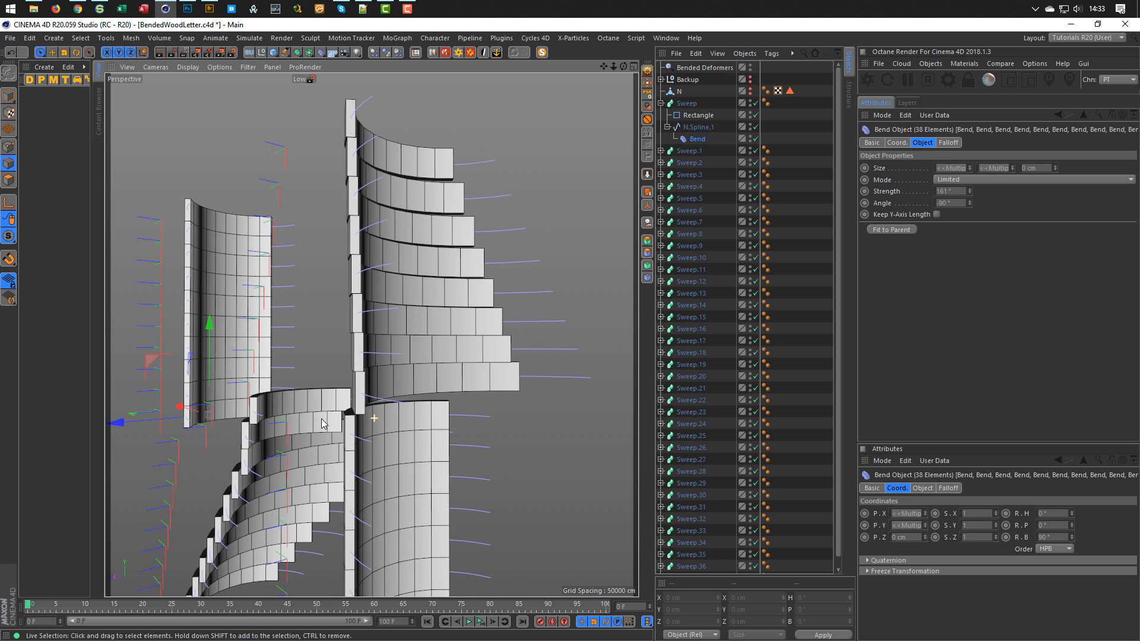
pyautogui.keyDown('alt'); pyautogui.moveTo(342, 418); pyautogui.dragTo(472, 364); pyautogui.keyUp('alt')
pyautogui.scroll(-3, 375, 389)
pyautogui.keyDown('alt'); pyautogui.moveTo(375, 390); pyautogui.dragTo(482, 376); pyautogui.keyUp('alt')
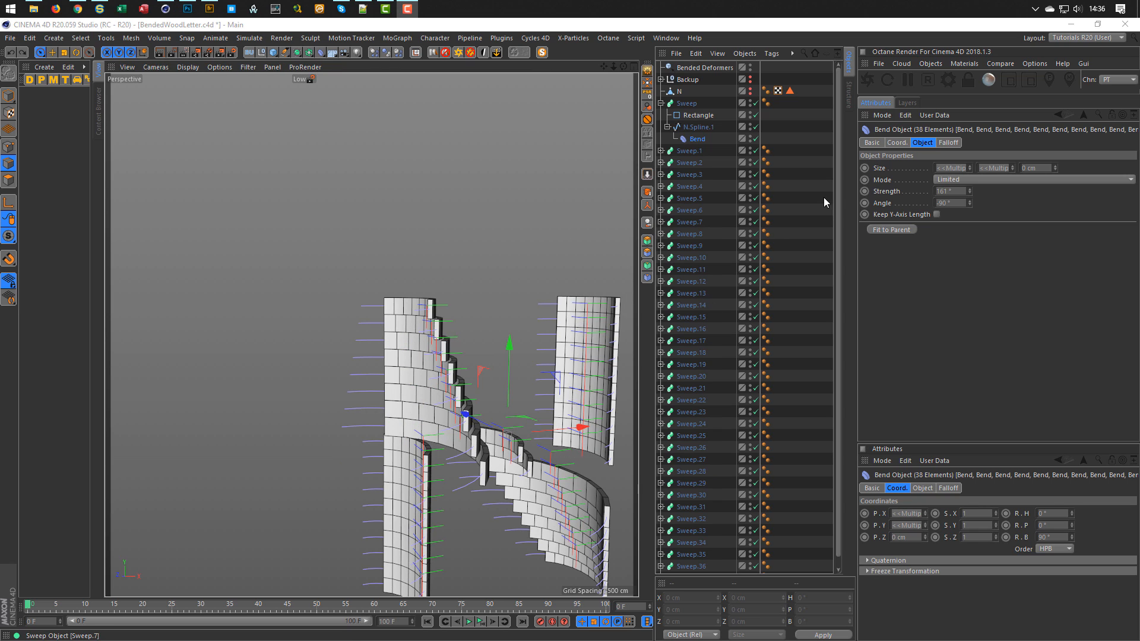
# Reselect all Bends through the Bended Deformers object and shift them together in the positive X direction.
pyautogui.click(691, 69)
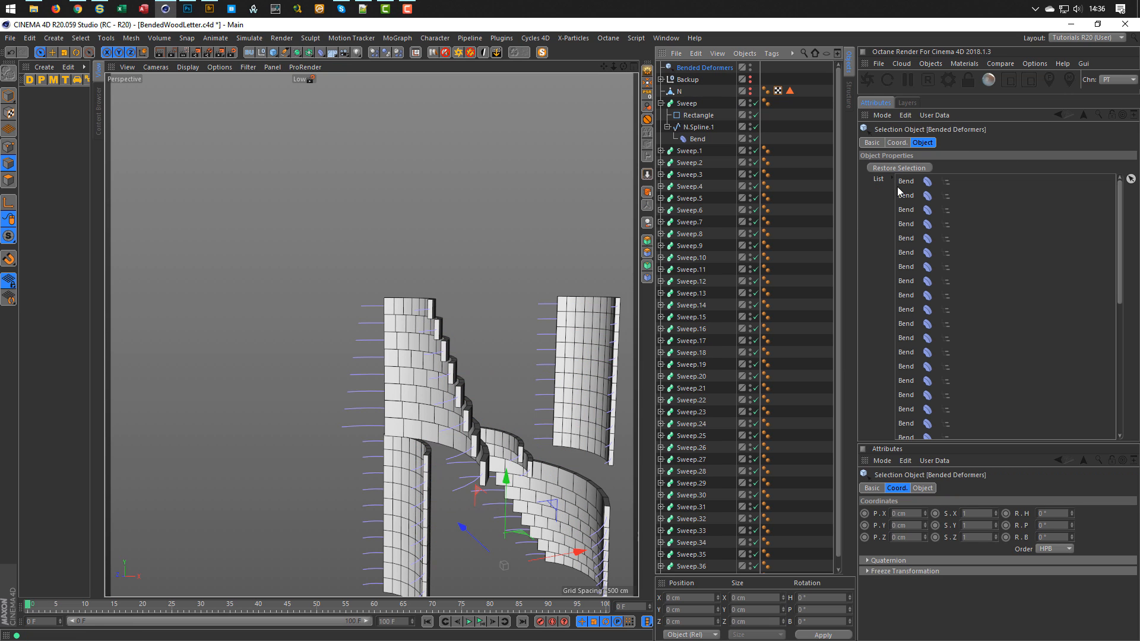
pyautogui.click(904, 169)
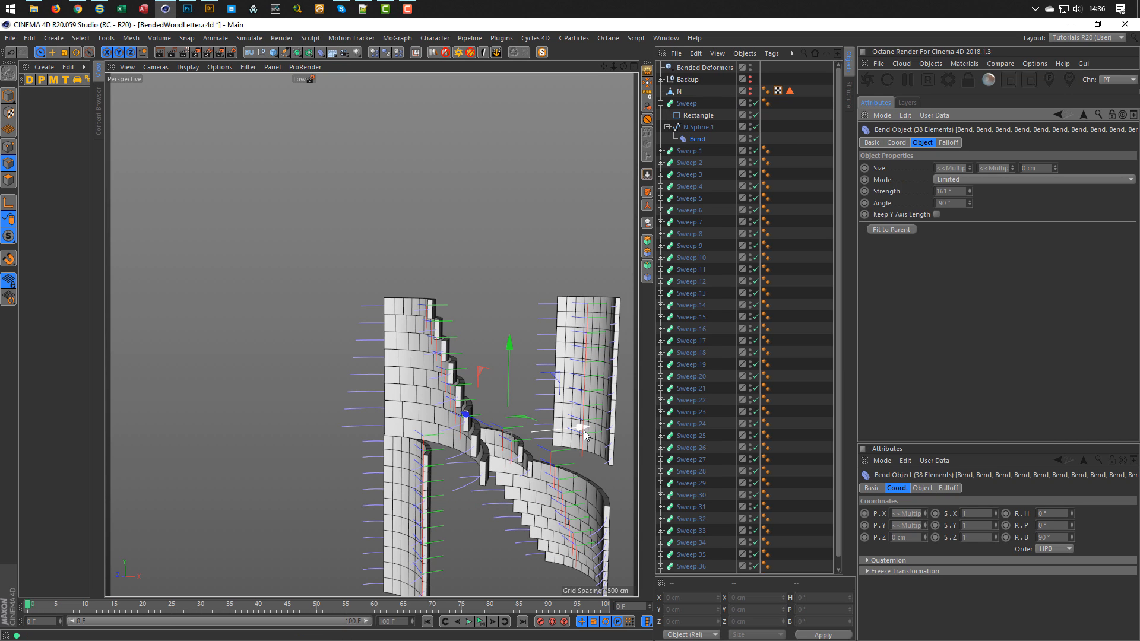
pyautogui.moveTo(584, 429); pyautogui.dragTo(617, 430)
pyautogui.keyDown('alt'); pyautogui.moveTo(428, 411); pyautogui.dragTo(404, 407, button='right'); pyautogui.keyUp('alt')
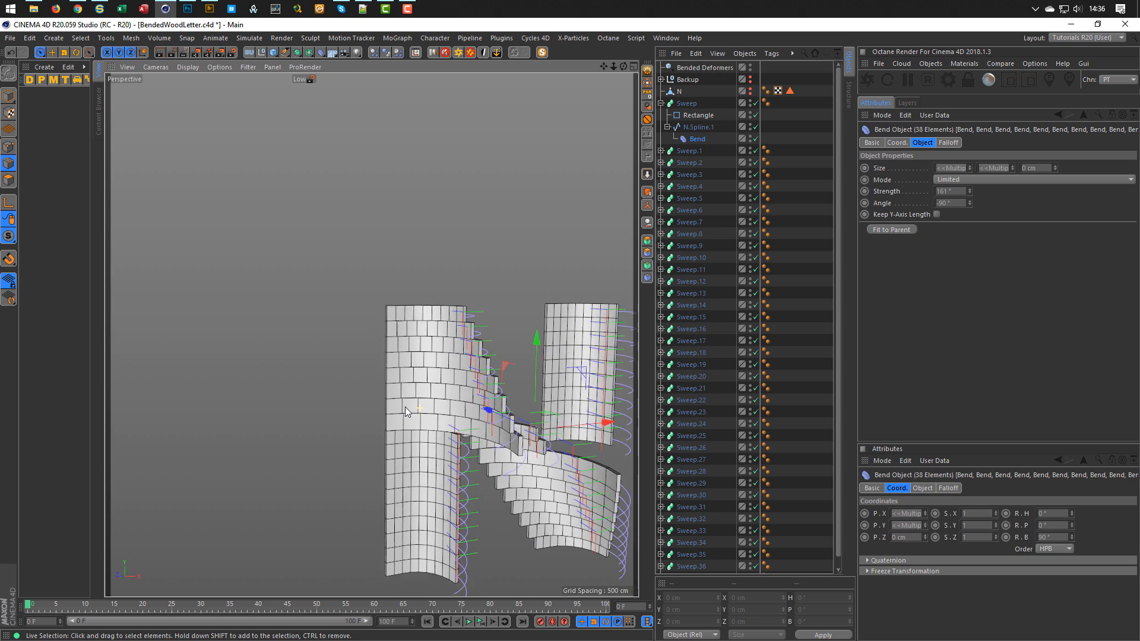
# Examine the letter's slats with the shifted Bends from the side and the front, and collapse the first Sweep.
pyautogui.keyDown('alt'); pyautogui.moveTo(403, 406); pyautogui.dragTo(358, 406); pyautogui.keyUp('alt')
pyautogui.keyDown('alt'); pyautogui.moveTo(404, 408); pyautogui.dragTo(467, 409, button='right'); pyautogui.keyUp('alt')
pyautogui.keyDown('alt'); pyautogui.moveTo(431, 402); pyautogui.dragTo(339, 405); pyautogui.keyUp('alt')
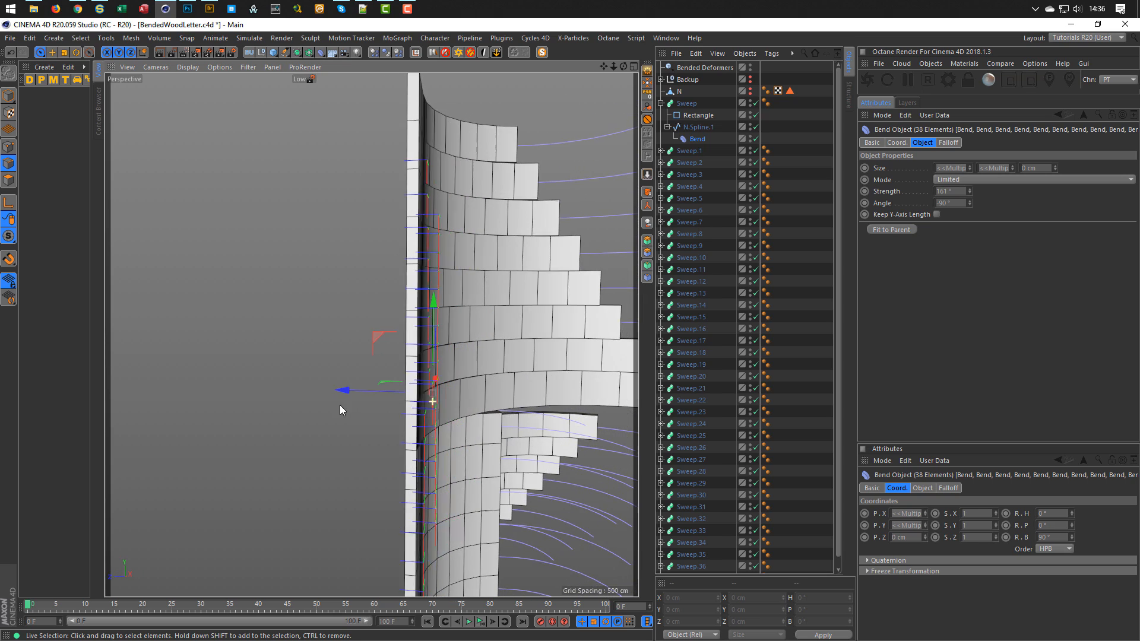
pyautogui.keyDown('alt'); pyautogui.moveTo(434, 509); pyautogui.dragTo(336, 500, button='right'); pyautogui.keyUp('alt')
pyautogui.keyDown('alt'); pyautogui.moveTo(471, 468); pyautogui.dragTo(574, 491); pyautogui.keyUp('alt')
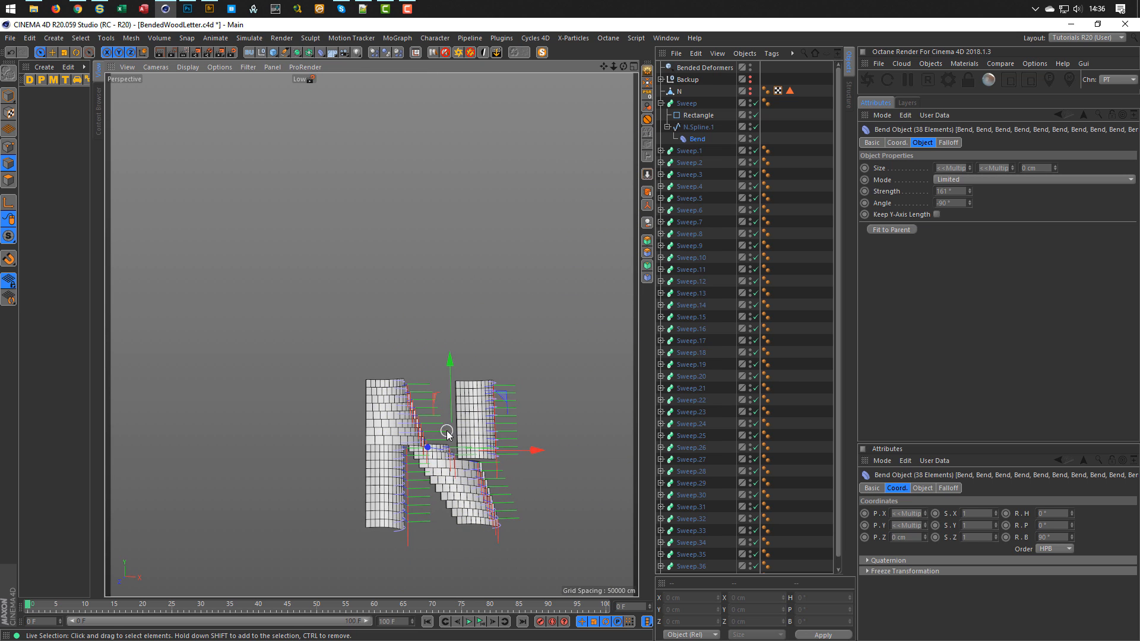
pyautogui.keyDown('alt'); pyautogui.moveTo(447, 432); pyautogui.dragTo(500, 420, button='right'); pyautogui.keyUp('alt')
pyautogui.keyDown('alt'); pyautogui.moveTo(500, 420); pyautogui.dragTo(507, 386); pyautogui.keyUp('alt')
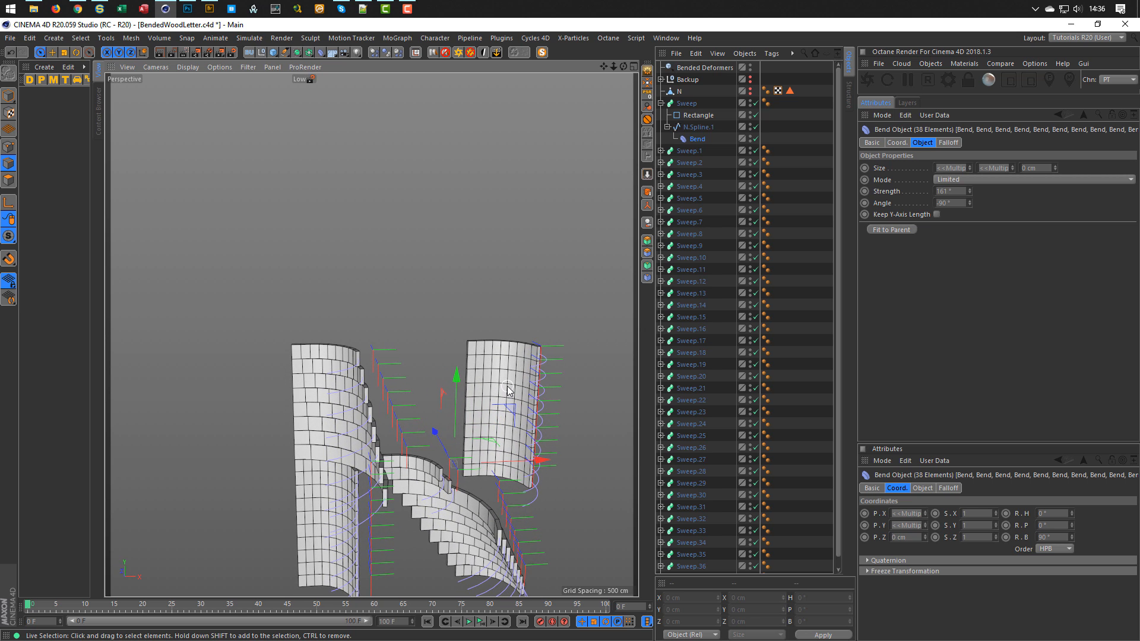
pyautogui.click(661, 103)
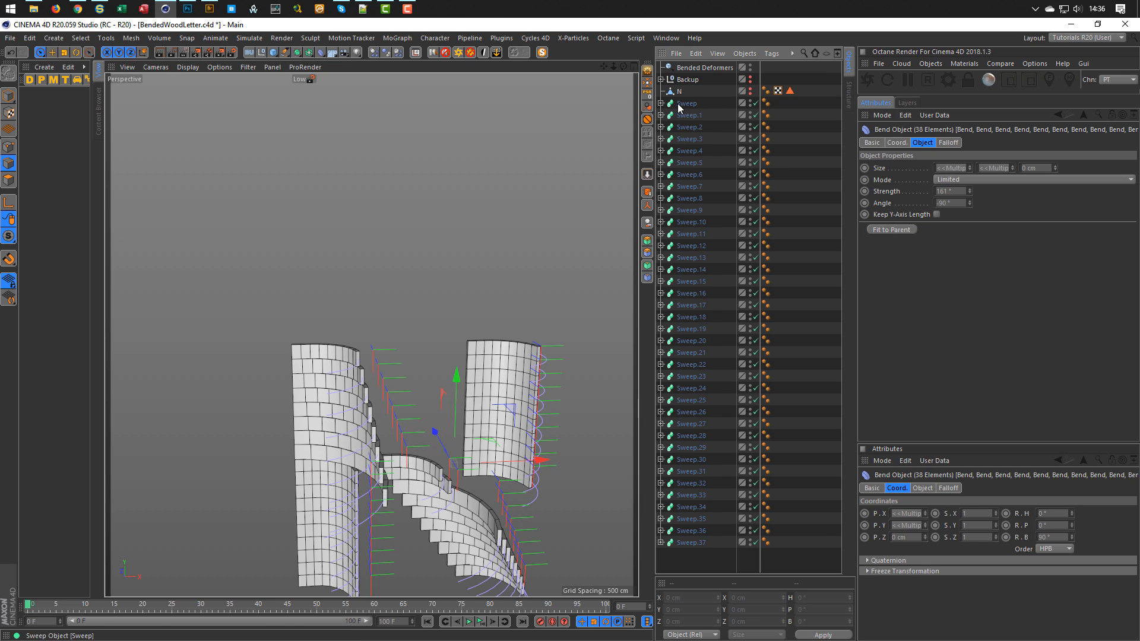
# Create a null object named Bended Stripes and place it directly below the N object in the hierarchy.
pyautogui.click(262, 53)
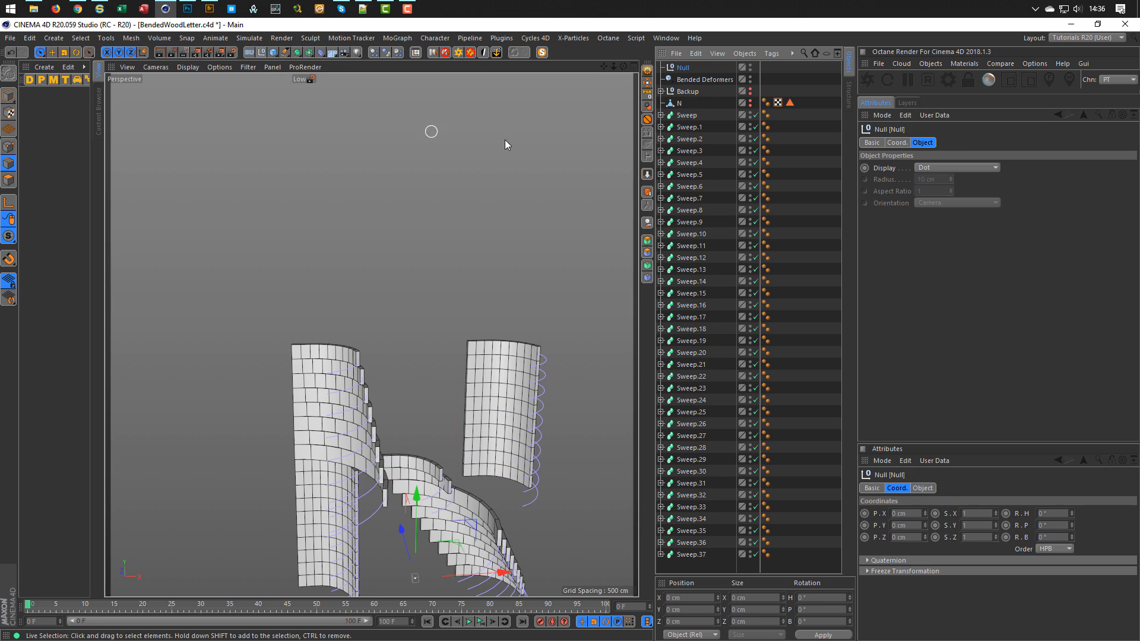
pyautogui.doubleClick(684, 67)
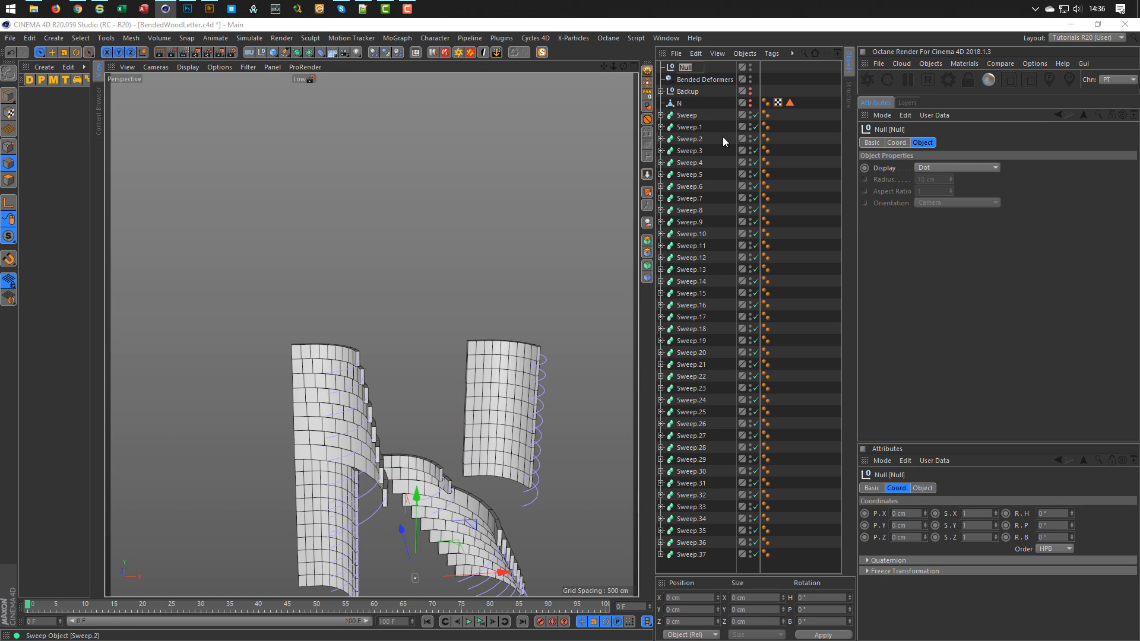
pyautogui.write('Bended Str')
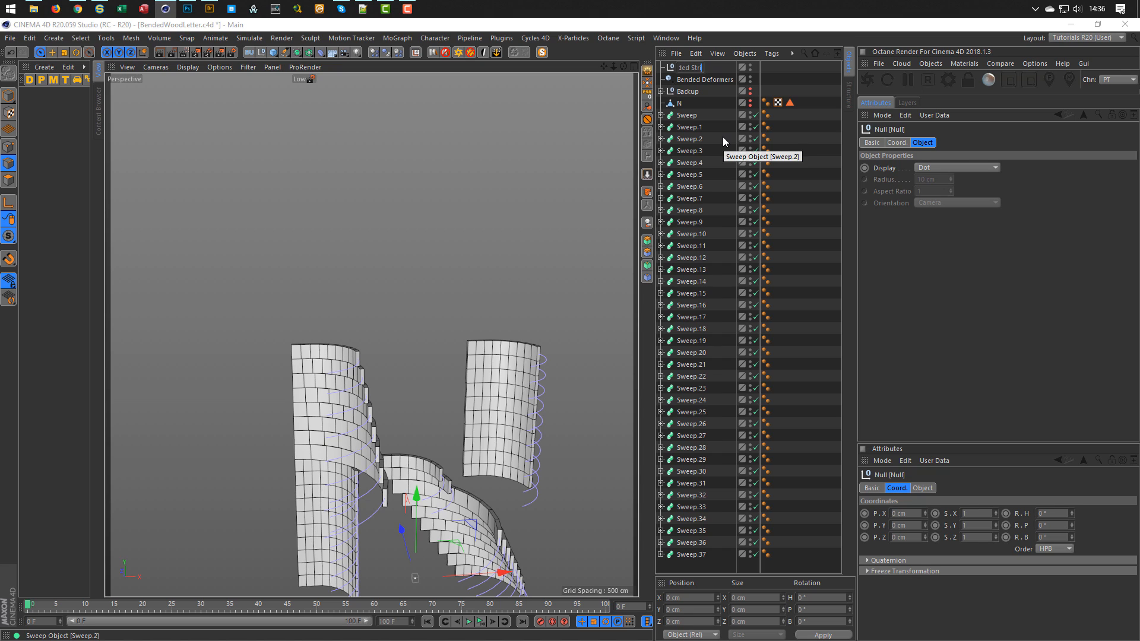
pyautogui.write('ipes')
pyautogui.press('Return')
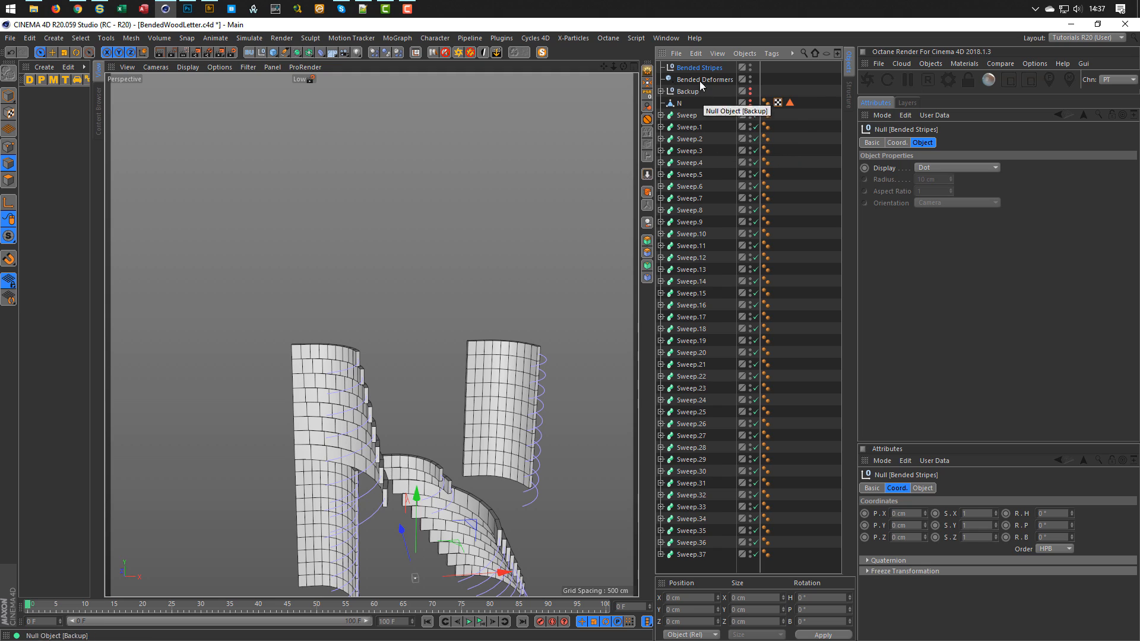
pyautogui.moveTo(698, 67); pyautogui.dragTo(684, 109)
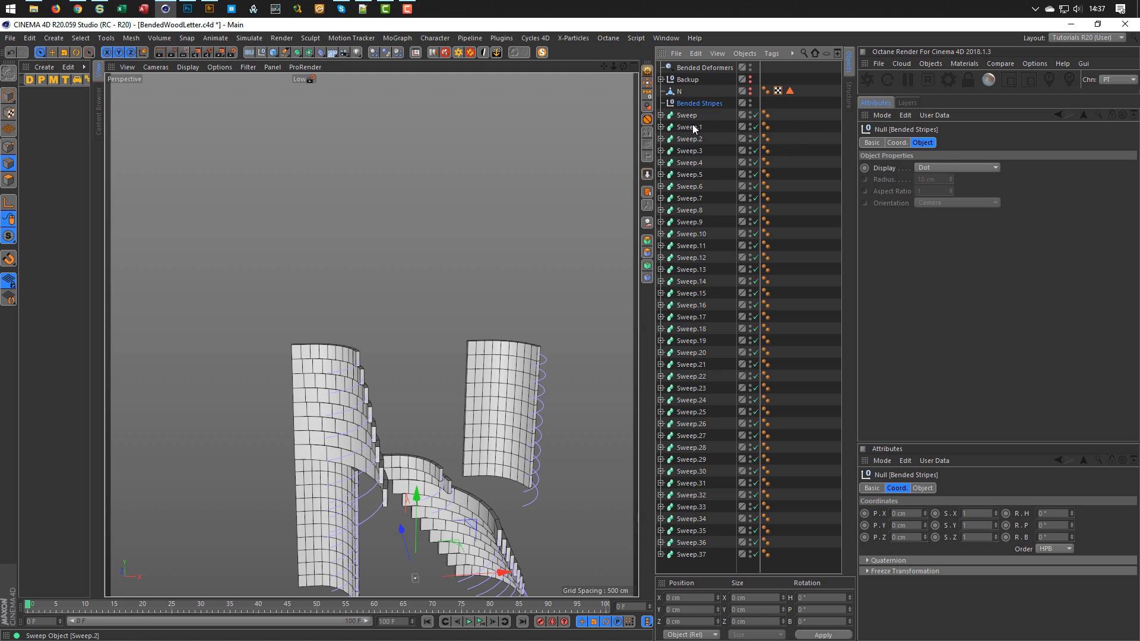
# Move all the sweeps, from Sweep through Sweep.37, into the Bended Stripes null and collapse it.
pyautogui.click(687, 115)
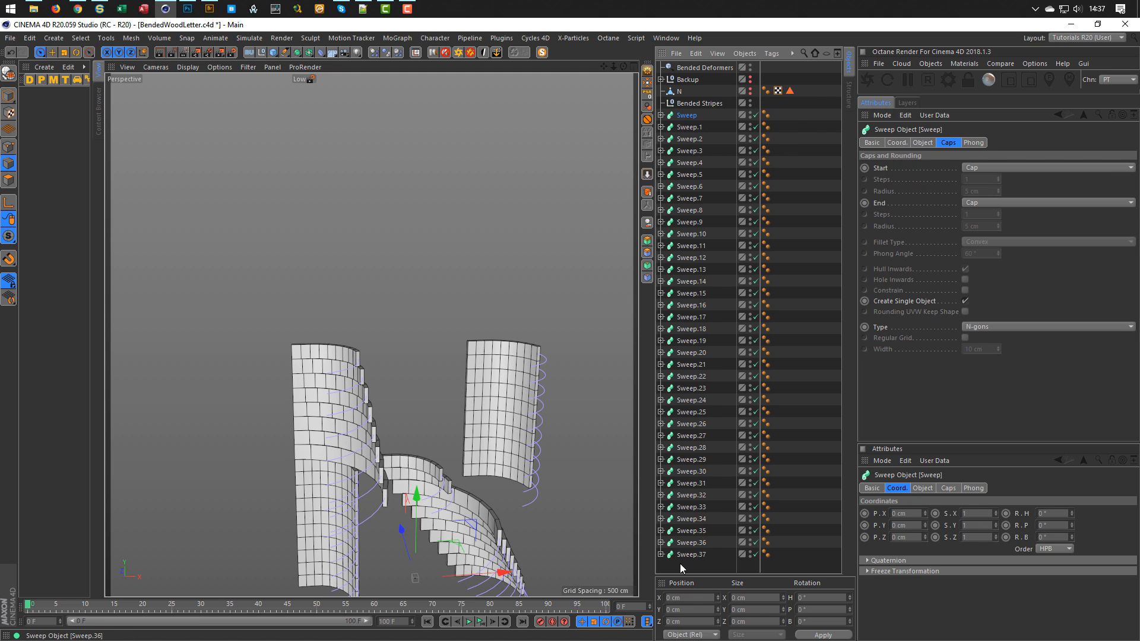
pyautogui.keyDown('shift'); pyautogui.click(696, 554); pyautogui.keyUp('shift')
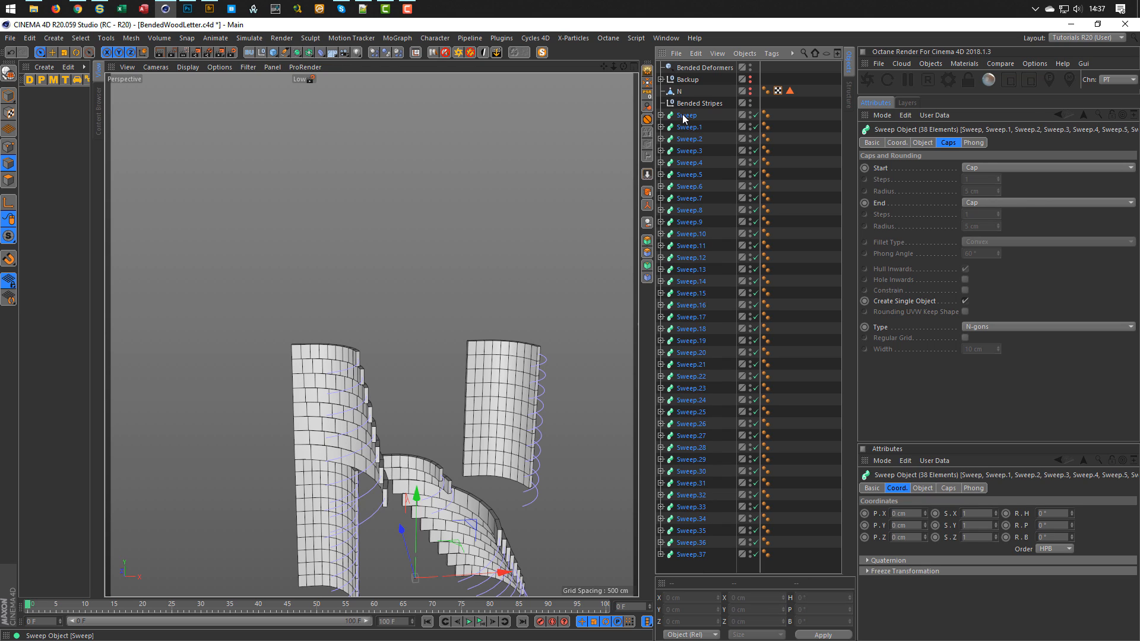
pyautogui.moveTo(697, 105); pyautogui.dragTo(698, 105)
pyautogui.click(661, 103)
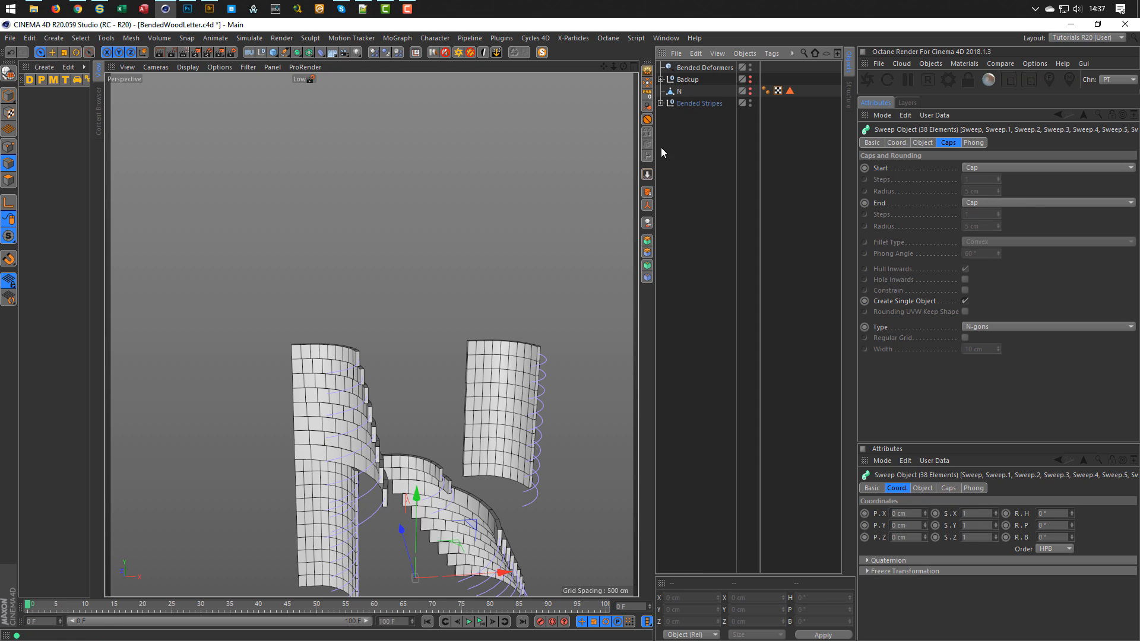
# Duplicate the Bended Stripes null above the original and rename the copy Straight Stripes.
pyautogui.click(686, 107)
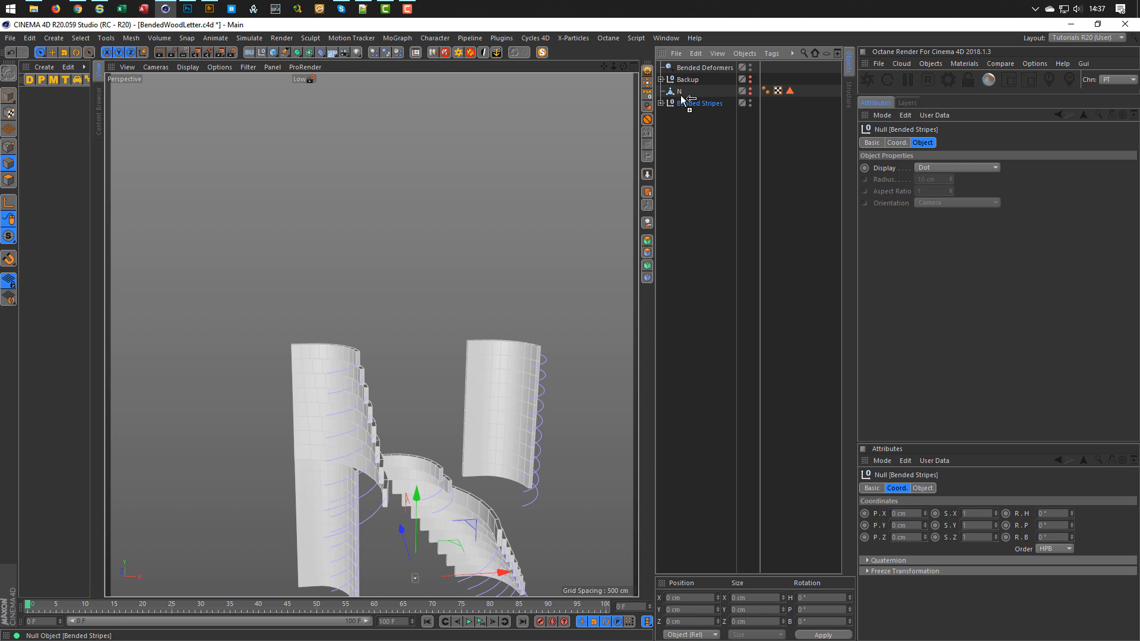
pyautogui.keyDown('ctrl'); pyautogui.moveTo(681, 95); pyautogui.dragTo(680, 98); pyautogui.keyUp('ctrl')
pyautogui.doubleClick(685, 104)
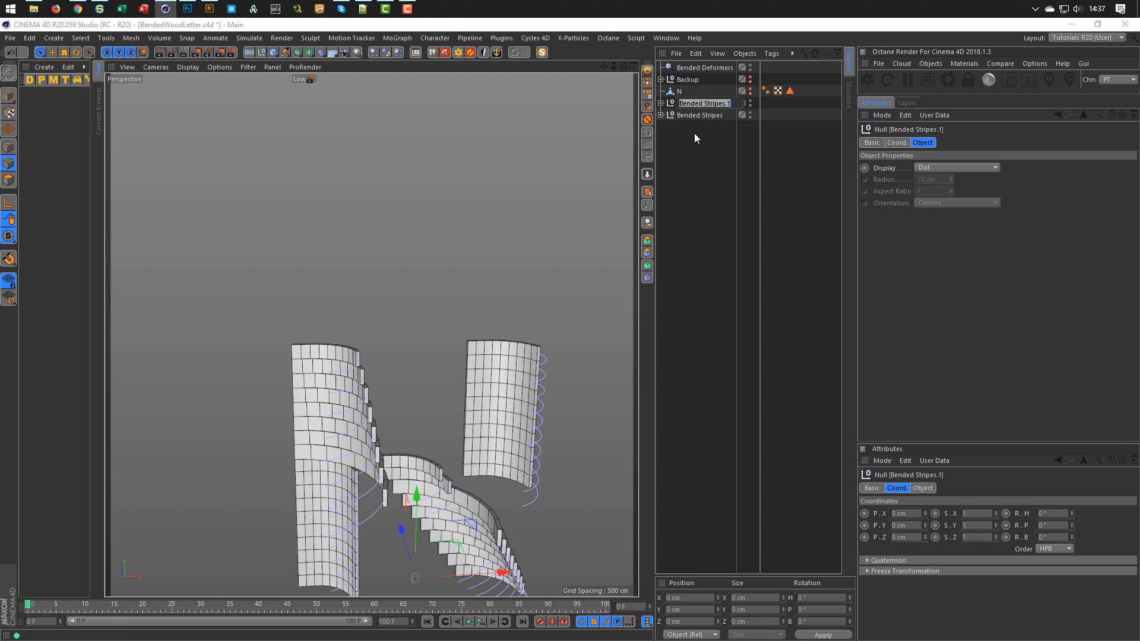
pyautogui.press('BackSpace')
pyautogui.press('BackSpace')
pyautogui.hotkey('ctrl', 'Left')
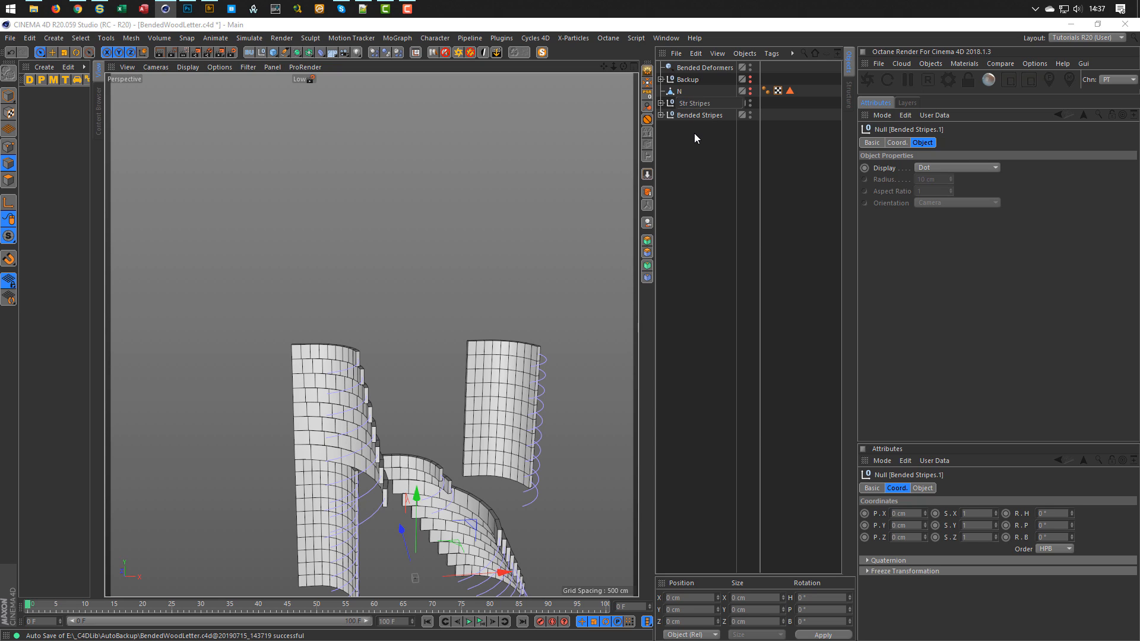
pyautogui.press('Return')
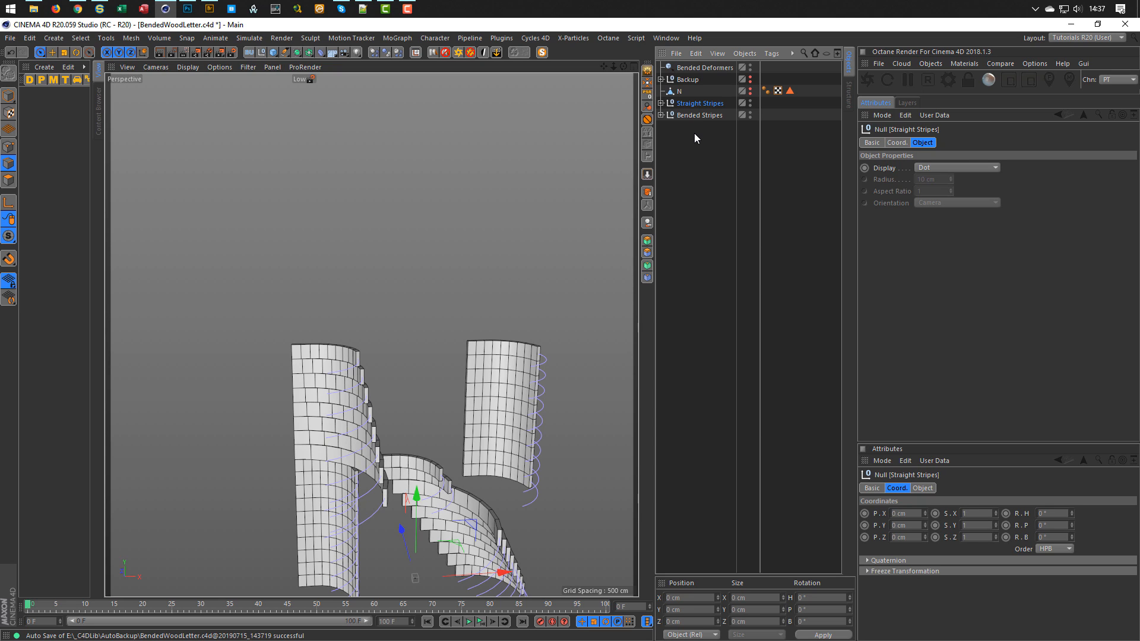
# Unfold the complete object hierarchy of Straight Stripes down to the Bend deformers.
pyautogui.scroll(-2, 350, 407)
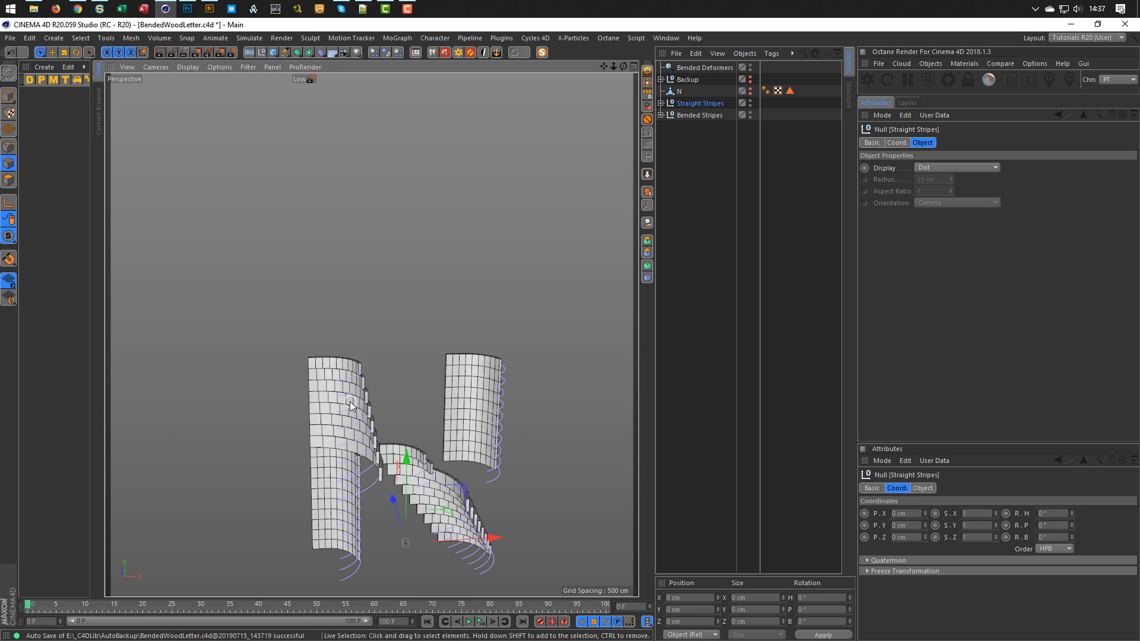
pyautogui.keyDown('alt'); pyautogui.moveTo(372, 410); pyautogui.dragTo(333, 386); pyautogui.keyUp('alt')
pyautogui.keyDown('alt'); pyautogui.moveTo(332, 386); pyautogui.dragTo(329, 356, button='middle'); pyautogui.keyUp('alt')
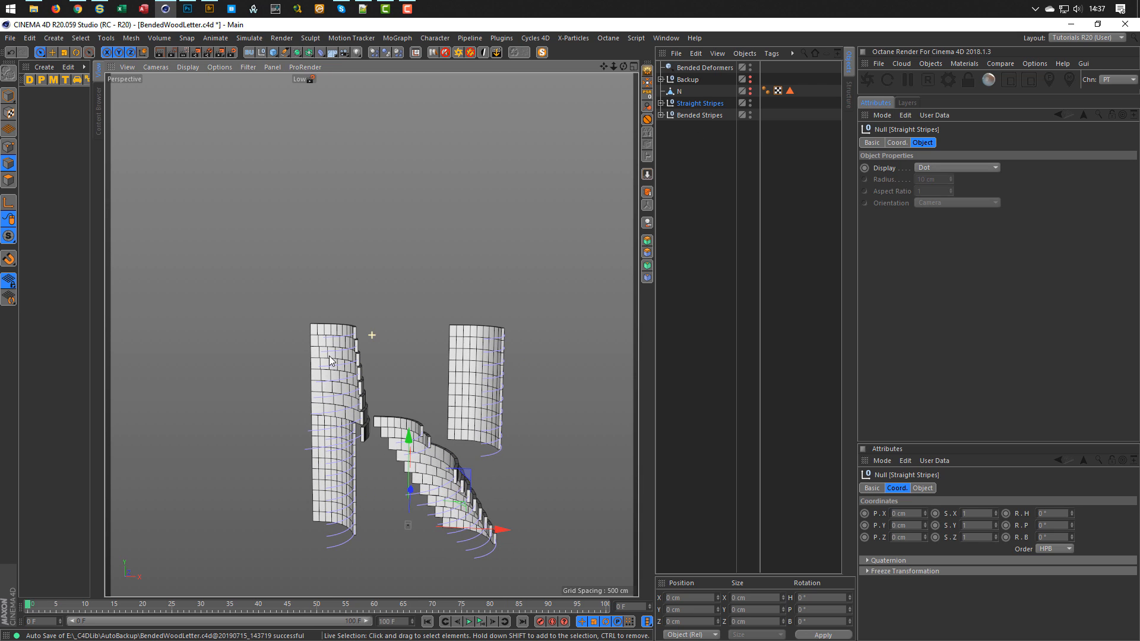
pyautogui.click(661, 104)
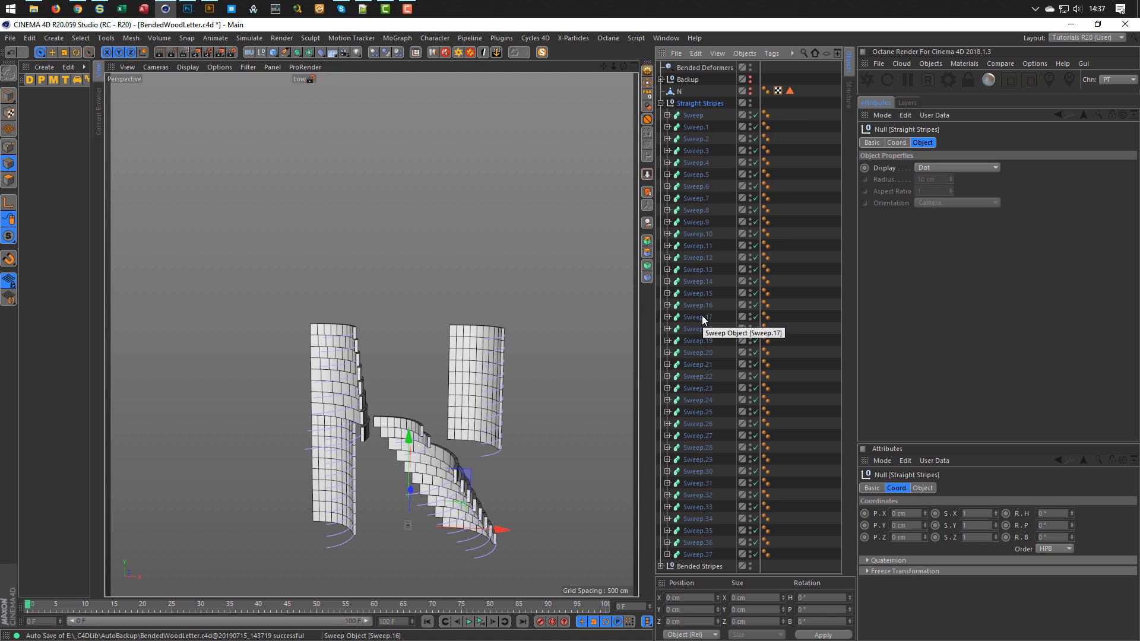
pyautogui.rightClick(691, 106)
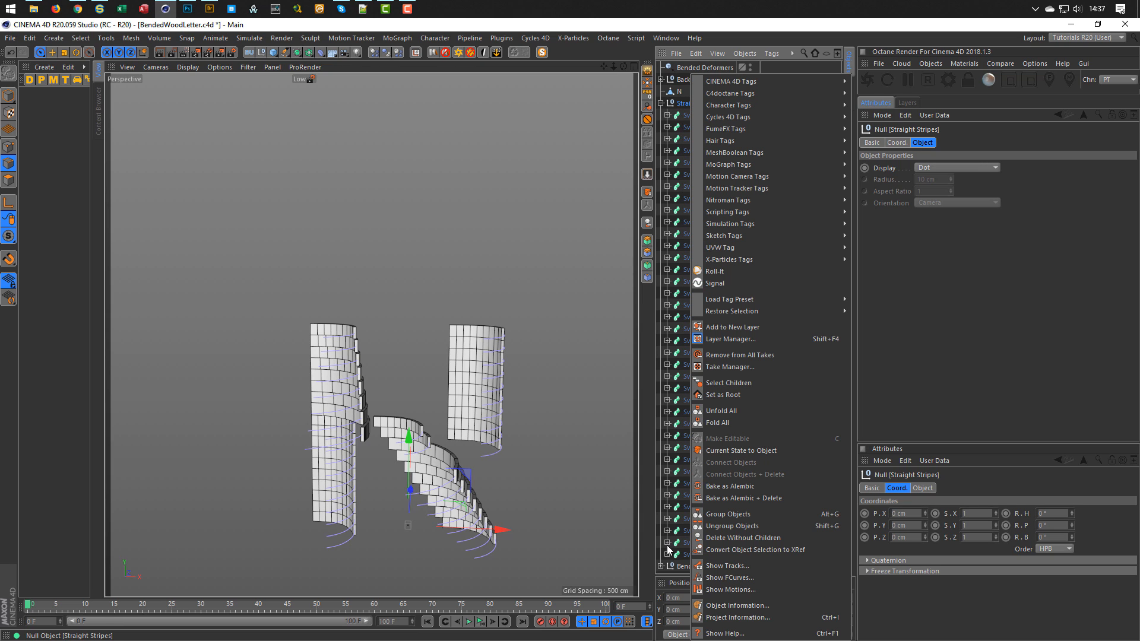
pyautogui.click(721, 411)
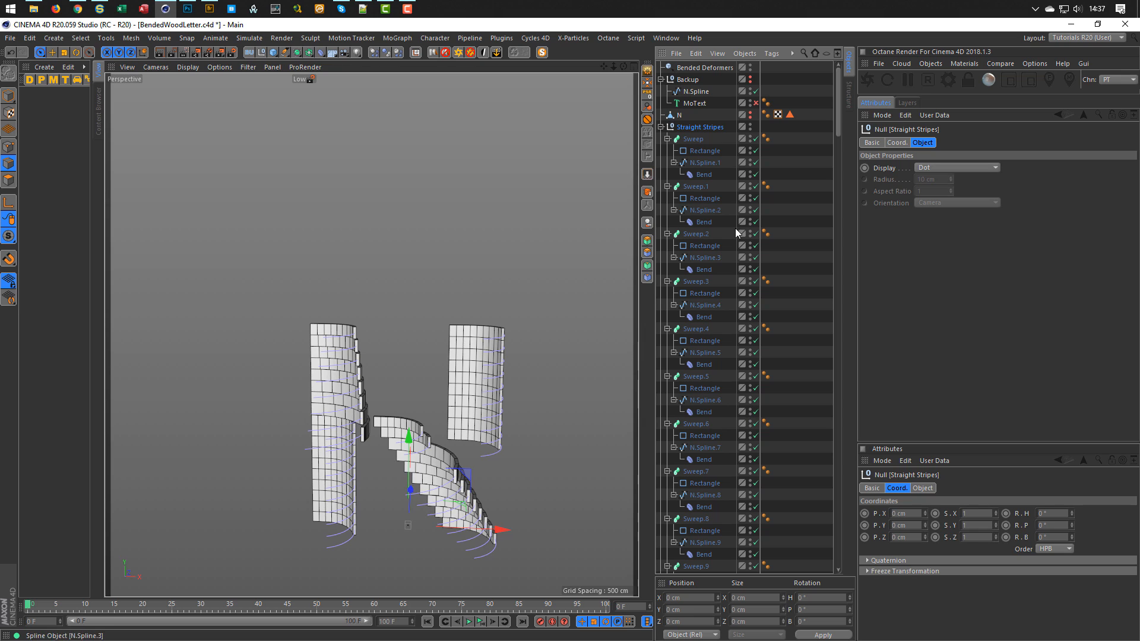
# Select every Bend deformer in the Straight Stripes group, from the one under Sweep through the one under Sweep.37.
pyautogui.click(708, 174)
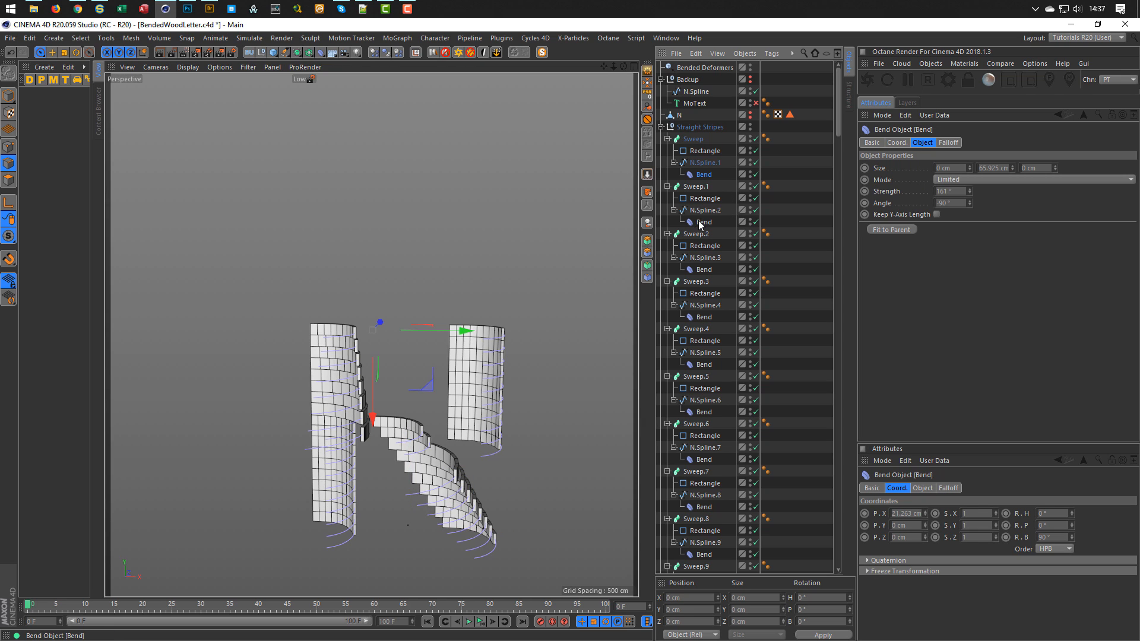
pyautogui.keyDown('ctrl'); pyautogui.click(702, 222); pyautogui.keyUp('ctrl')
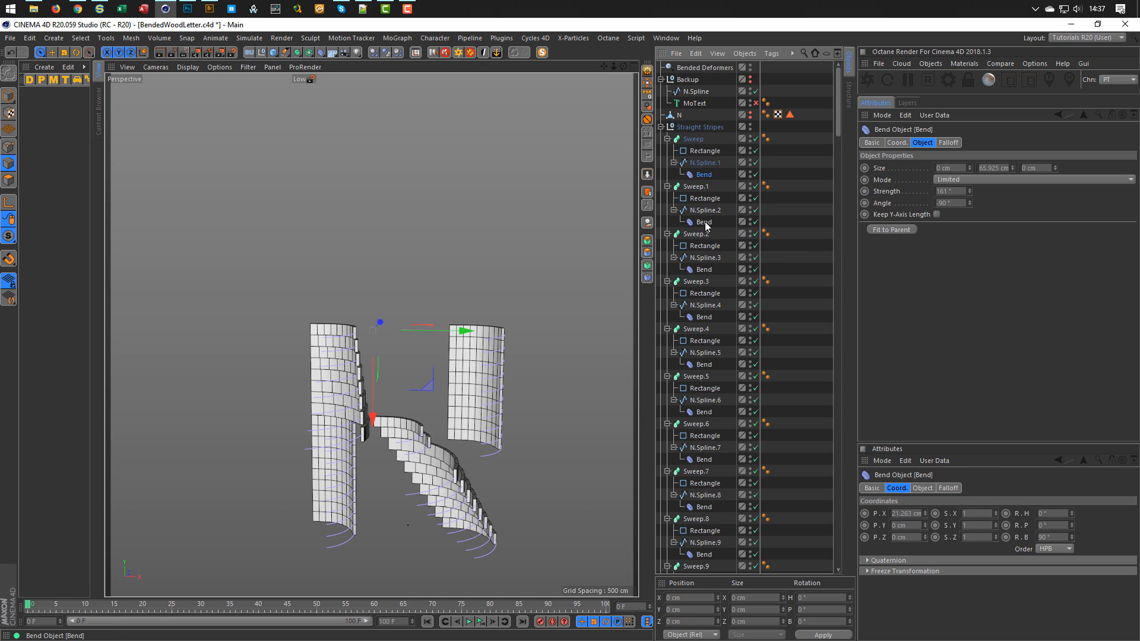
pyautogui.keyDown('ctrl'); pyautogui.click(704, 269); pyautogui.keyUp('ctrl')
pyautogui.keyDown('ctrl'); pyautogui.click(705, 317); pyautogui.keyUp('ctrl')
pyautogui.keyDown('ctrl'); pyautogui.click(706, 365); pyautogui.keyUp('ctrl')
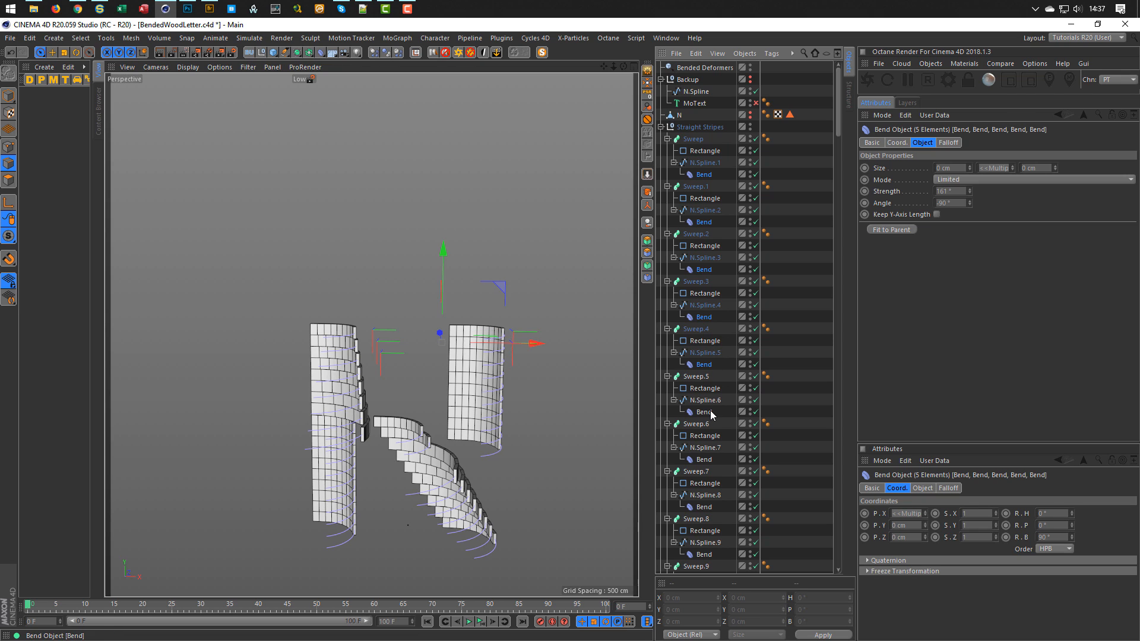
pyautogui.keyDown('ctrl'); pyautogui.click(705, 412); pyautogui.keyUp('ctrl')
pyautogui.keyDown('ctrl'); pyautogui.click(705, 459); pyautogui.keyUp('ctrl')
pyautogui.keyDown('ctrl'); pyautogui.click(705, 508); pyautogui.keyUp('ctrl')
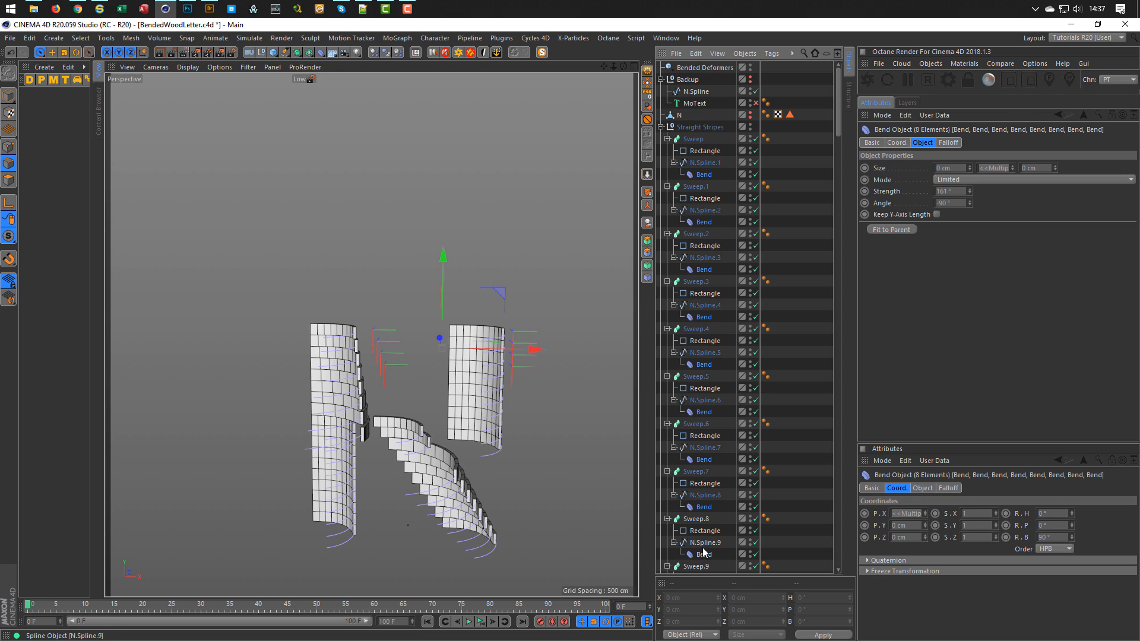
pyautogui.keyDown('ctrl'); pyautogui.click(704, 555); pyautogui.keyUp('ctrl')
pyautogui.scroll(-10, 691, 455)
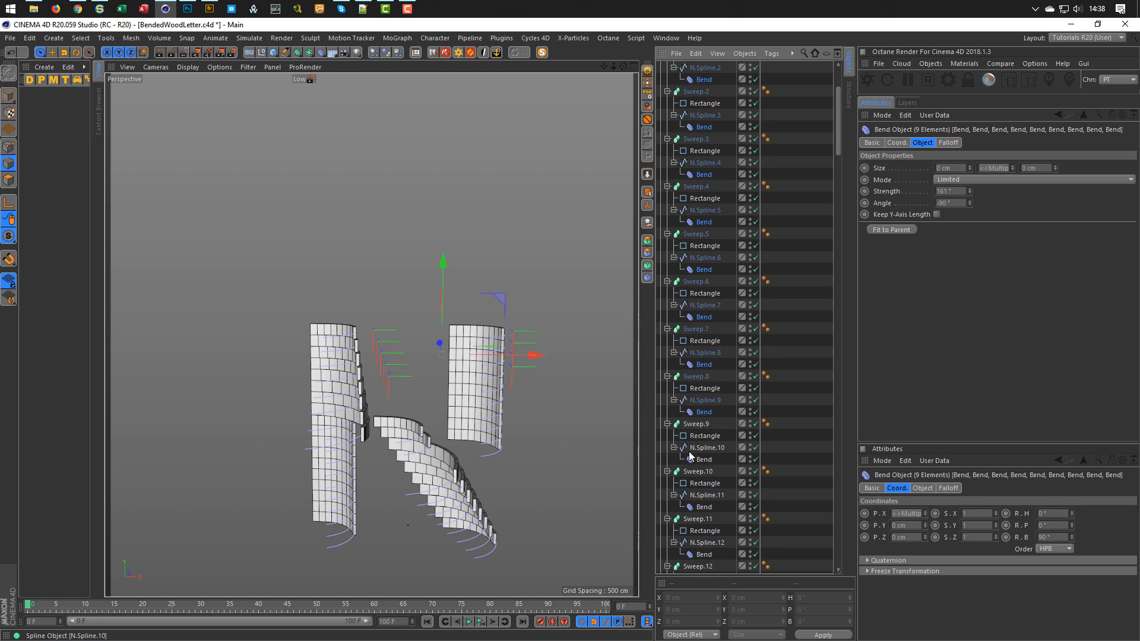
pyautogui.scroll(-2, 690, 455)
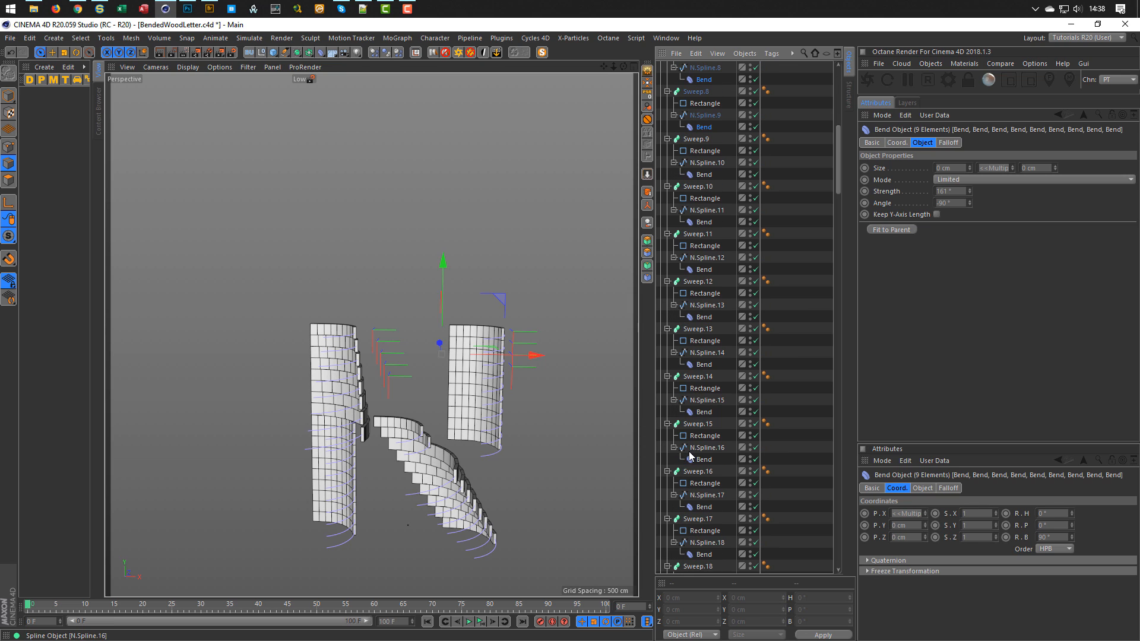
pyautogui.keyDown('ctrl'); pyautogui.click(705, 174); pyautogui.keyUp('ctrl')
pyautogui.keyDown('ctrl'); pyautogui.click(707, 224); pyautogui.keyUp('ctrl')
pyautogui.keyDown('ctrl'); pyautogui.click(706, 271); pyautogui.keyUp('ctrl')
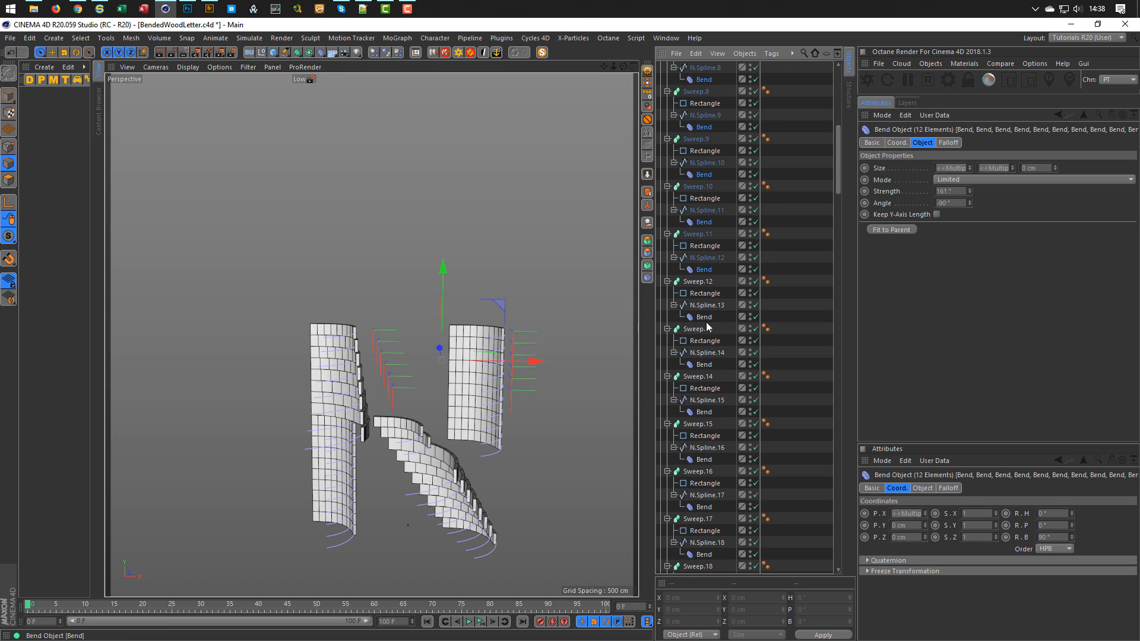
pyautogui.keyDown('ctrl'); pyautogui.click(706, 318); pyautogui.keyUp('ctrl')
pyautogui.keyDown('ctrl'); pyautogui.click(708, 365); pyautogui.keyUp('ctrl')
pyautogui.keyDown('ctrl'); pyautogui.click(713, 413); pyautogui.keyUp('ctrl')
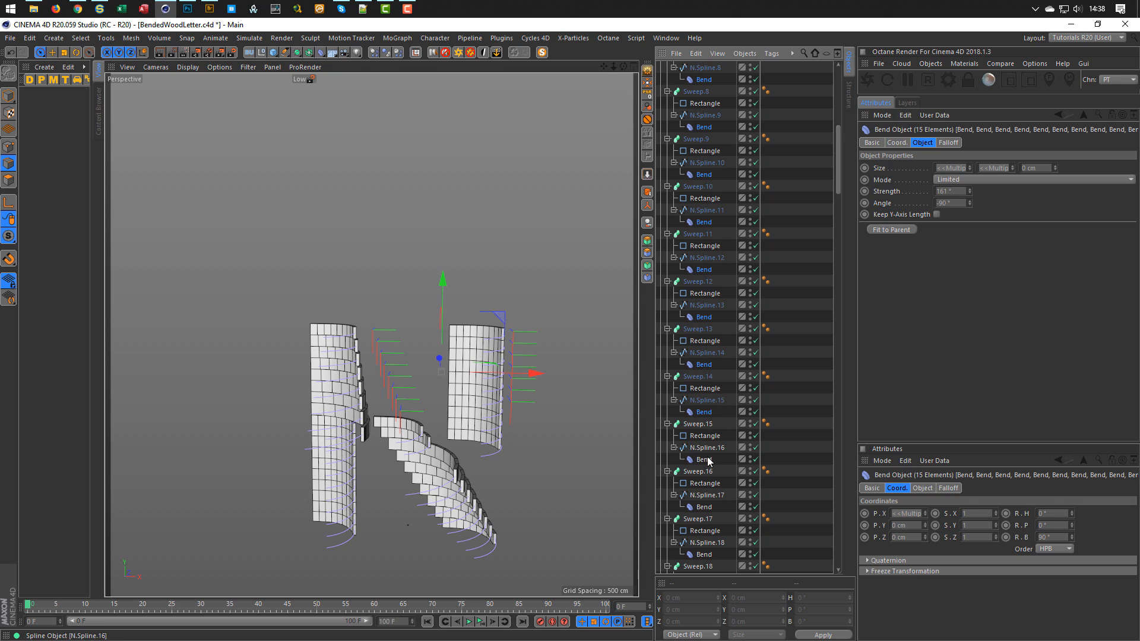
pyautogui.keyDown('ctrl'); pyautogui.click(709, 460); pyautogui.keyUp('ctrl')
pyautogui.keyDown('ctrl'); pyautogui.click(704, 507); pyautogui.keyUp('ctrl')
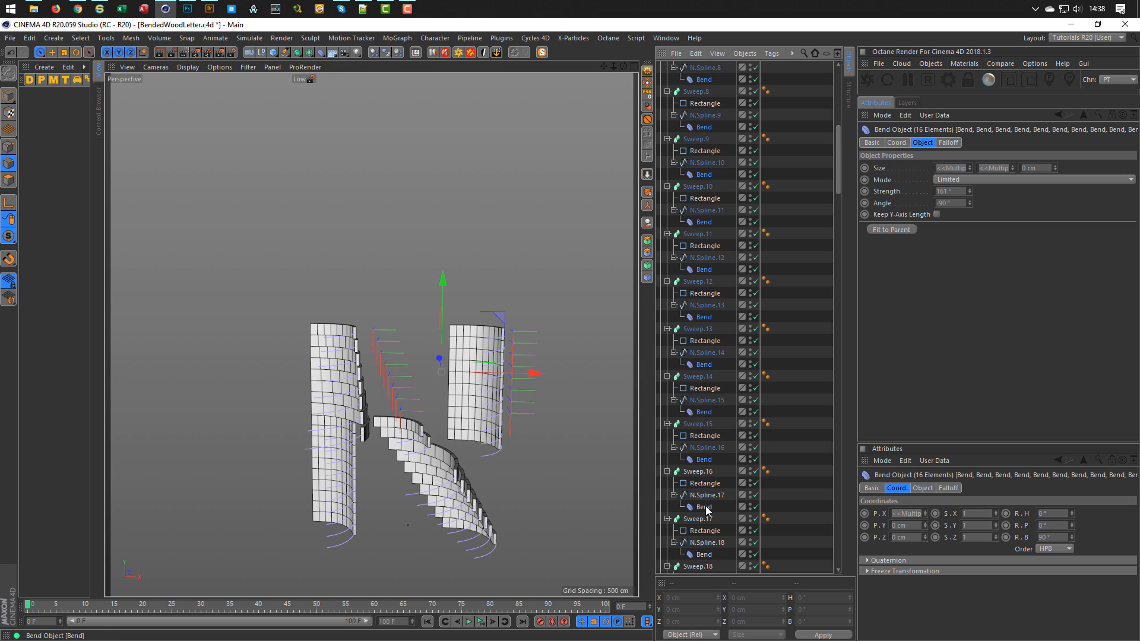
pyautogui.keyDown('ctrl'); pyautogui.click(704, 554); pyautogui.keyUp('ctrl')
pyautogui.scroll(-10, 728, 468)
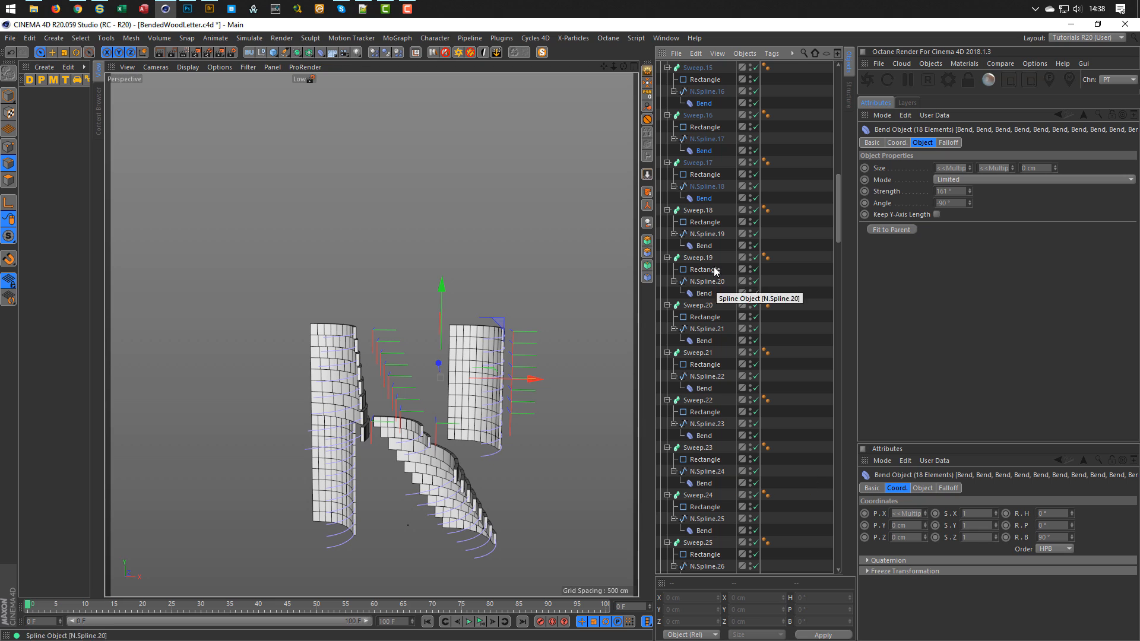
pyautogui.keyDown('ctrl'); pyautogui.click(704, 245); pyautogui.keyUp('ctrl')
pyautogui.keyDown('ctrl'); pyautogui.click(705, 293); pyautogui.keyUp('ctrl')
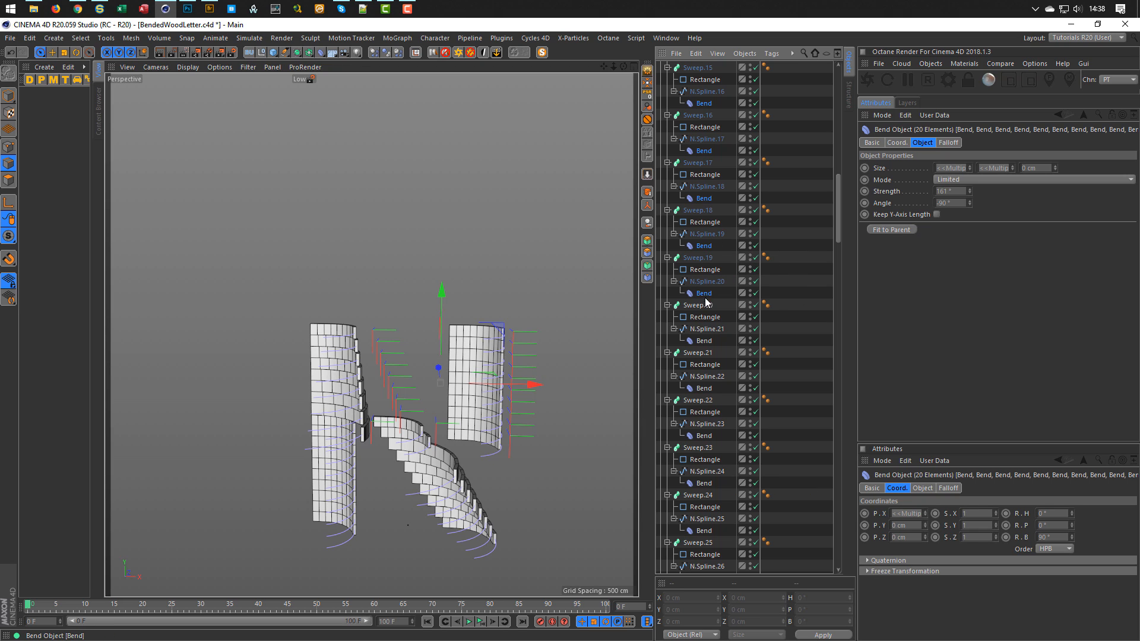
pyautogui.keyDown('ctrl'); pyautogui.click(704, 341); pyautogui.keyUp('ctrl')
pyautogui.keyDown('ctrl'); pyautogui.click(704, 388); pyautogui.keyUp('ctrl')
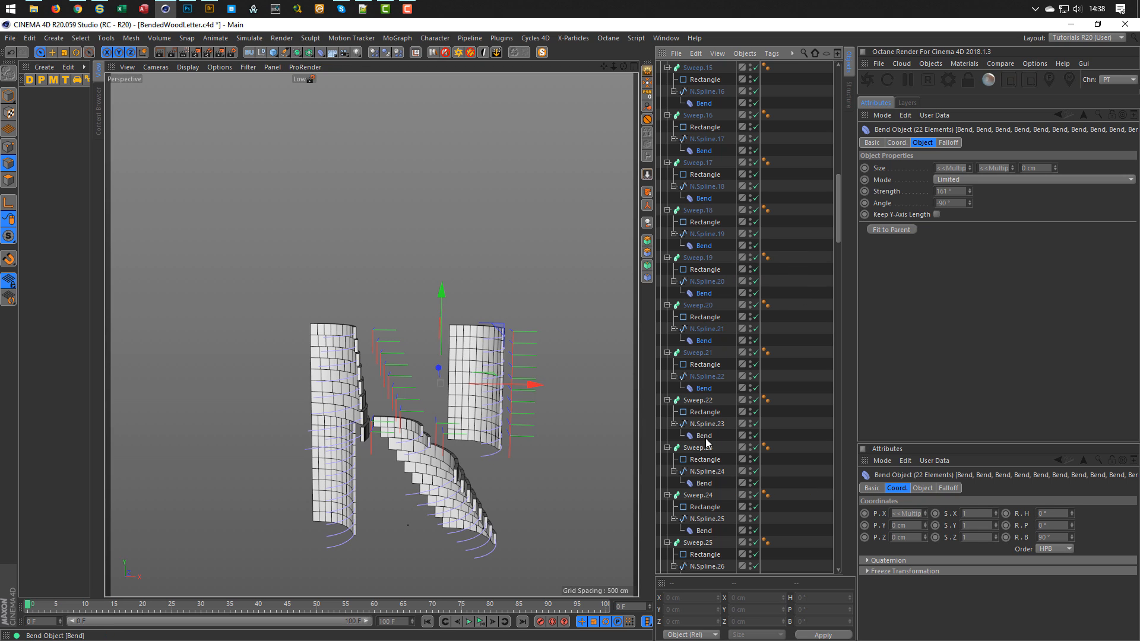
pyautogui.keyDown('ctrl'); pyautogui.click(705, 436); pyautogui.keyUp('ctrl')
pyautogui.keyDown('ctrl'); pyautogui.click(704, 483); pyautogui.keyUp('ctrl')
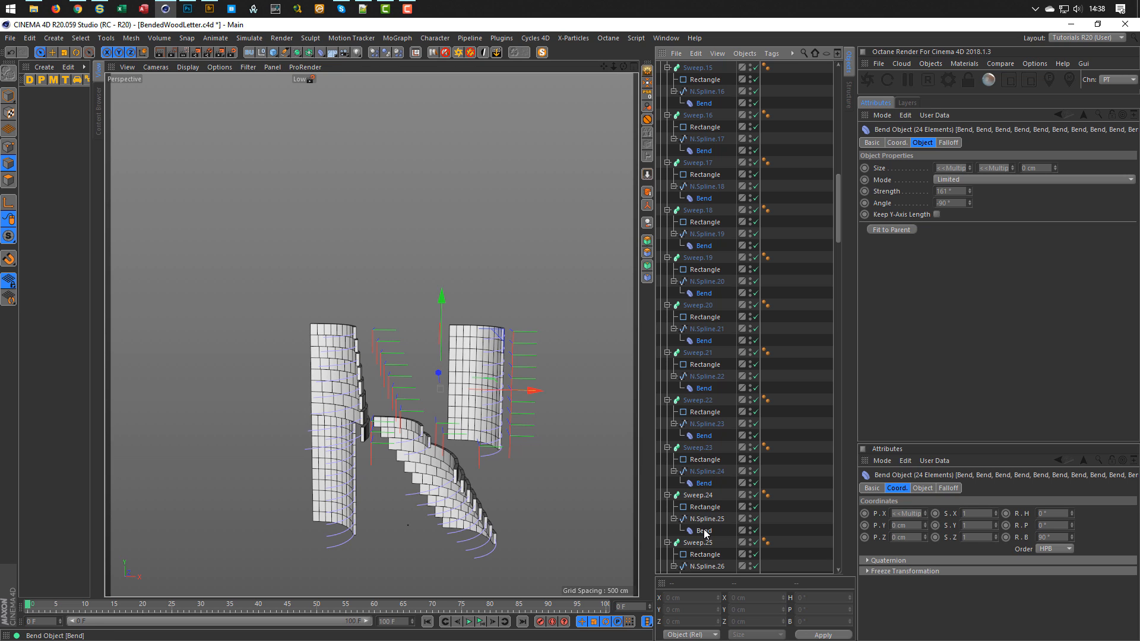
pyautogui.keyDown('ctrl'); pyautogui.click(704, 531); pyautogui.keyUp('ctrl')
pyautogui.scroll(-9, 717, 429)
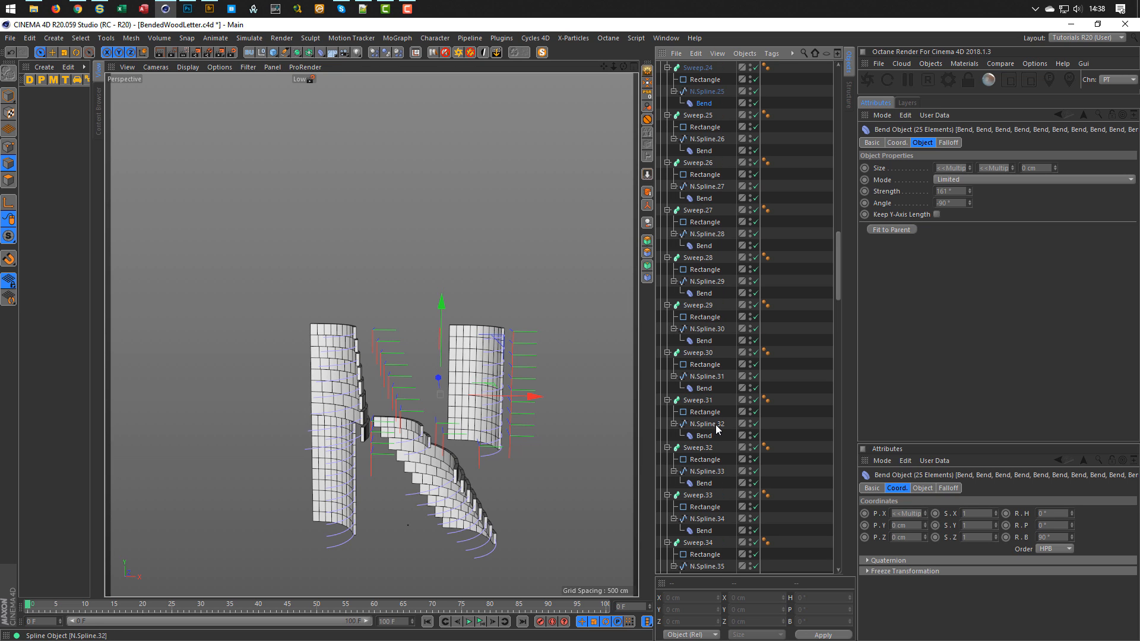
pyautogui.keyDown('ctrl'); pyautogui.click(705, 151); pyautogui.keyUp('ctrl')
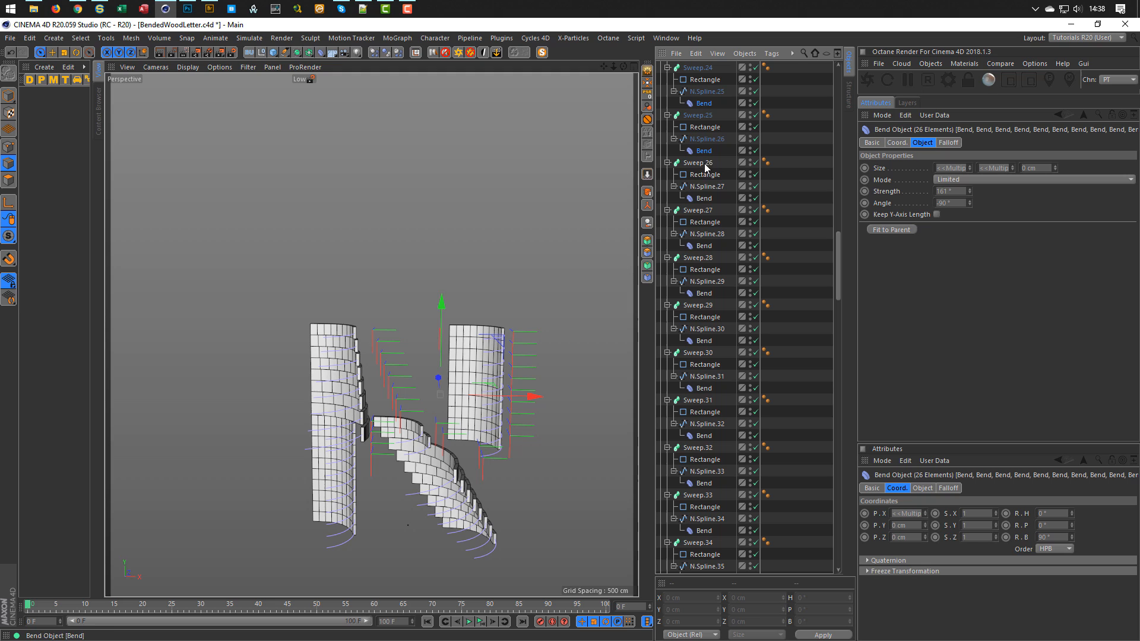
pyautogui.keyDown('ctrl'); pyautogui.click(705, 199); pyautogui.keyUp('ctrl')
pyautogui.keyDown('ctrl'); pyautogui.click(707, 246); pyautogui.keyUp('ctrl')
pyautogui.keyDown('ctrl'); pyautogui.click(706, 293); pyautogui.keyUp('ctrl')
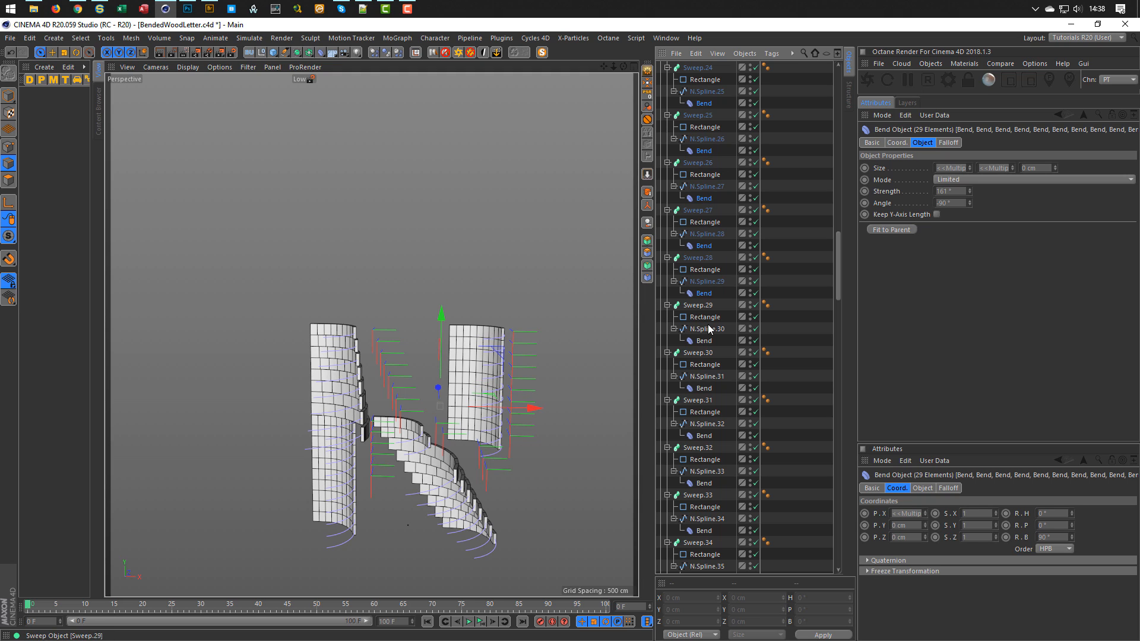
pyautogui.keyDown('ctrl'); pyautogui.click(706, 341); pyautogui.keyUp('ctrl')
pyautogui.keyDown('ctrl'); pyautogui.click(707, 388); pyautogui.keyUp('ctrl')
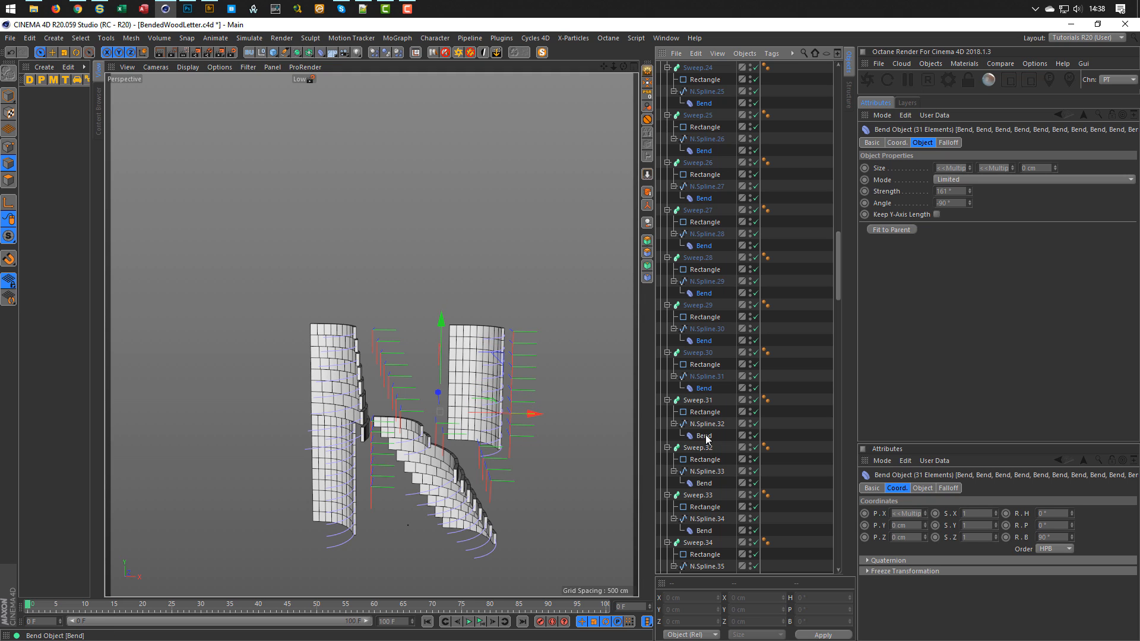
pyautogui.keyDown('ctrl'); pyautogui.click(706, 437); pyautogui.keyUp('ctrl')
pyautogui.keyDown('ctrl'); pyautogui.click(705, 484); pyautogui.keyUp('ctrl')
pyautogui.keyDown('ctrl'); pyautogui.click(706, 531); pyautogui.keyUp('ctrl')
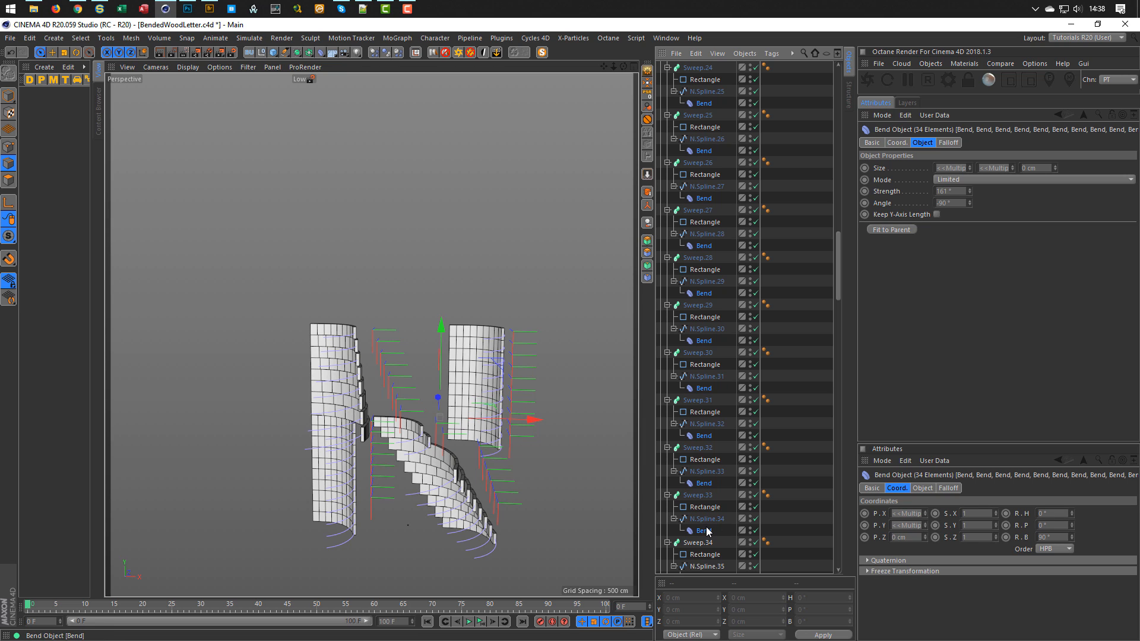
pyautogui.scroll(-7, 728, 425)
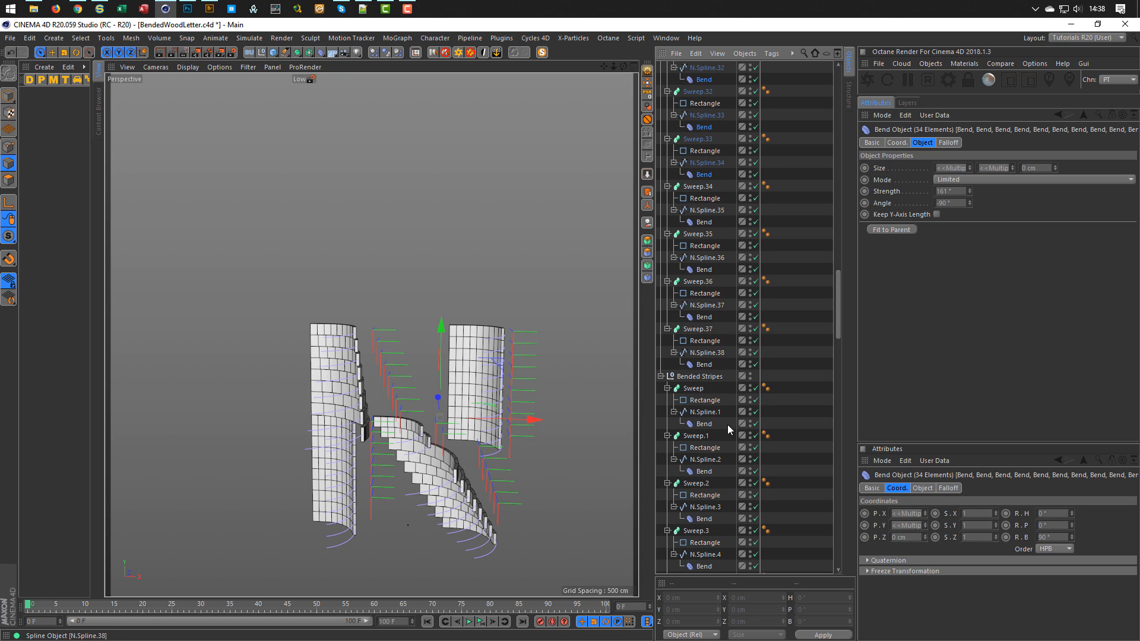
pyautogui.keyDown('ctrl'); pyautogui.click(706, 223); pyautogui.keyUp('ctrl')
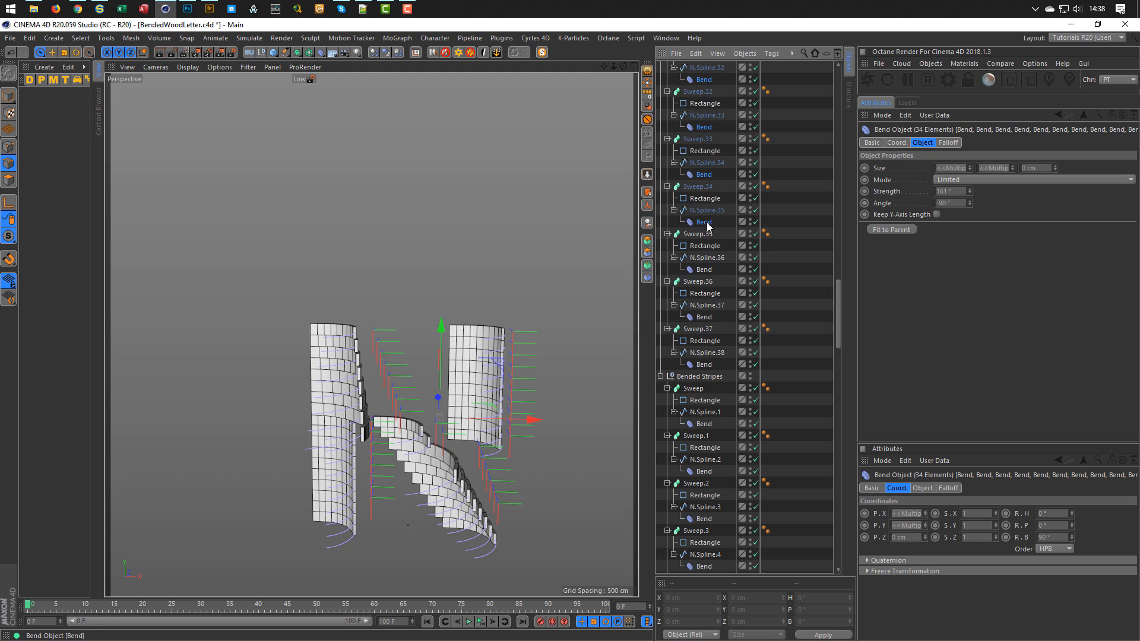
pyautogui.keyDown('ctrl'); pyautogui.click(705, 270); pyautogui.keyUp('ctrl')
pyautogui.keyDown('ctrl'); pyautogui.click(706, 317); pyautogui.keyUp('ctrl')
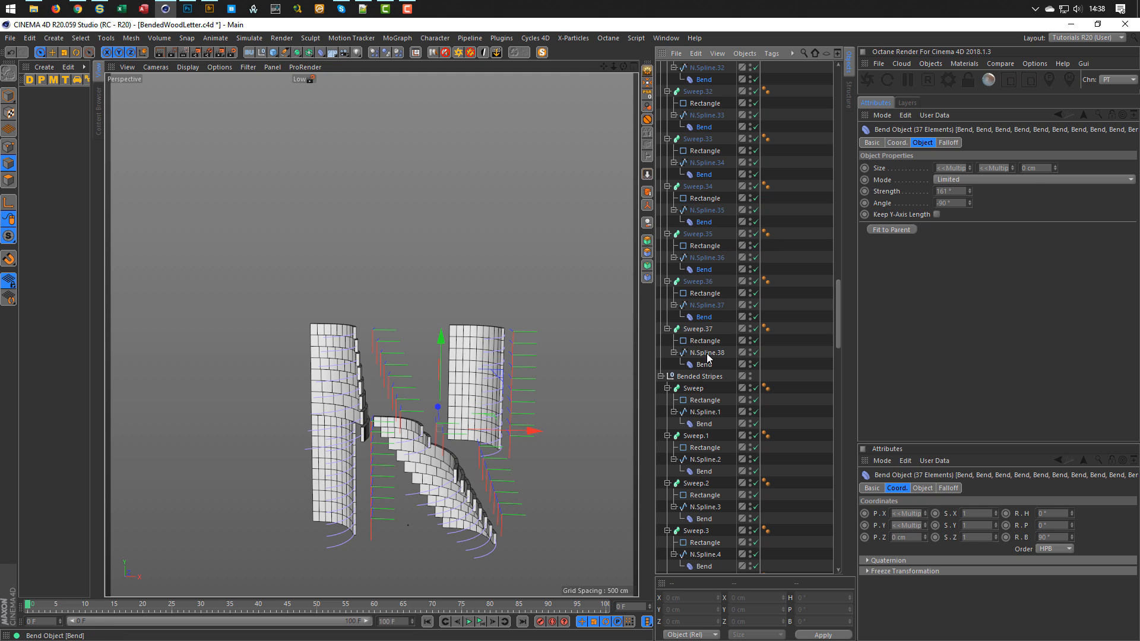
pyautogui.keyDown('ctrl'); pyautogui.click(705, 365); pyautogui.keyUp('ctrl')
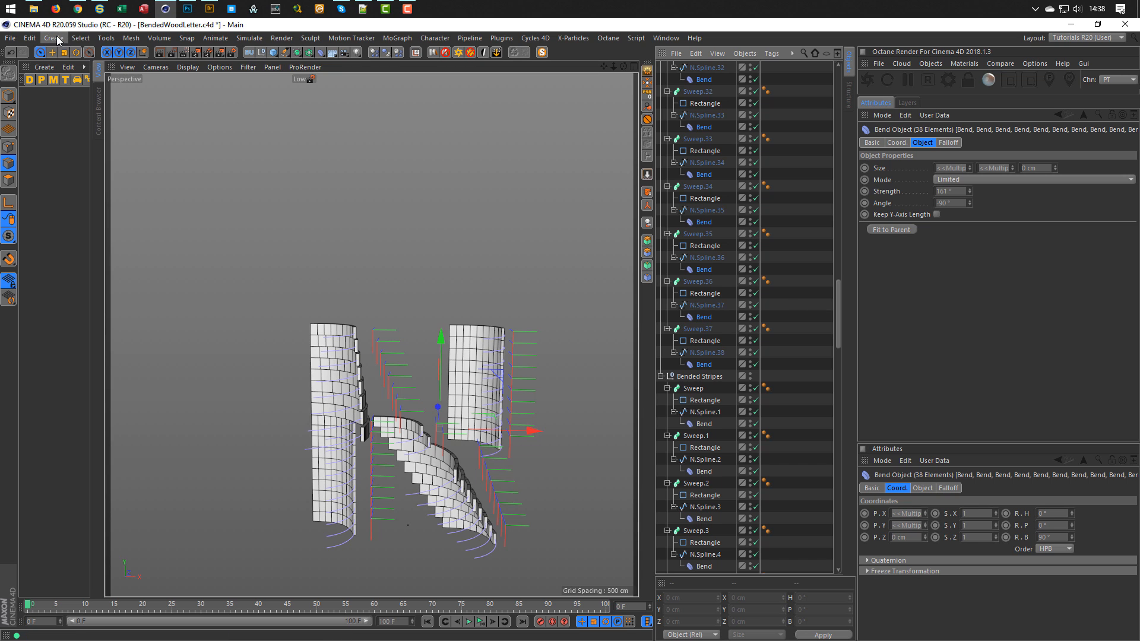
# Store the selected Bend deformers in a new selection object and rename it Unbended Deformers.
pyautogui.click(80, 38)
pyautogui.moveTo(107, 56)
pyautogui.click(227, 68)
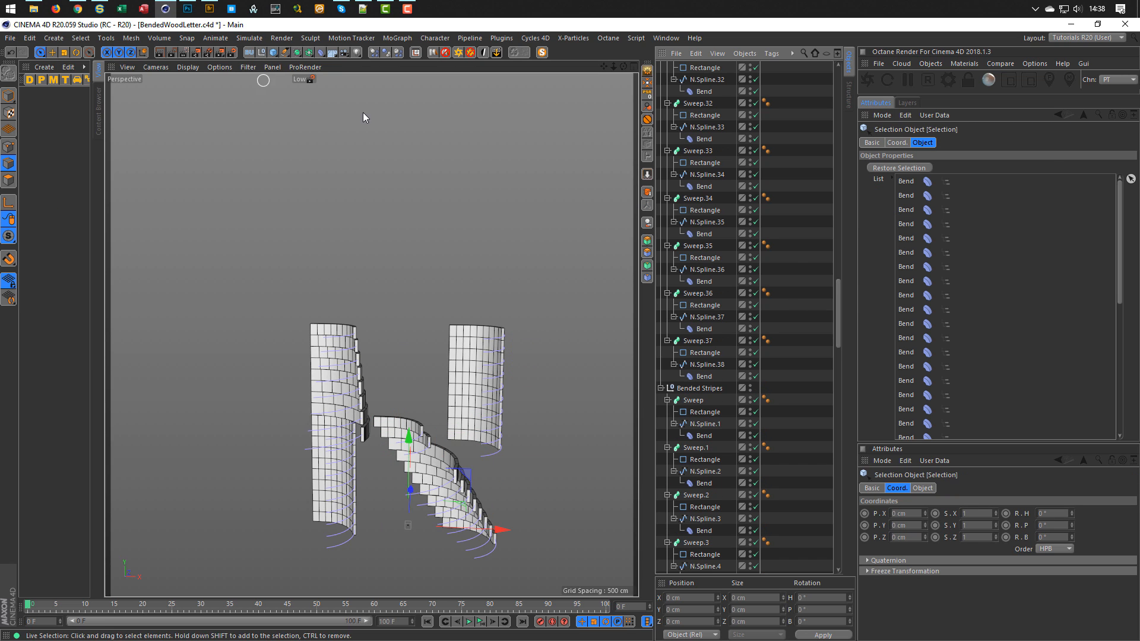
pyautogui.moveTo(835, 303); pyautogui.dragTo(839, 70)
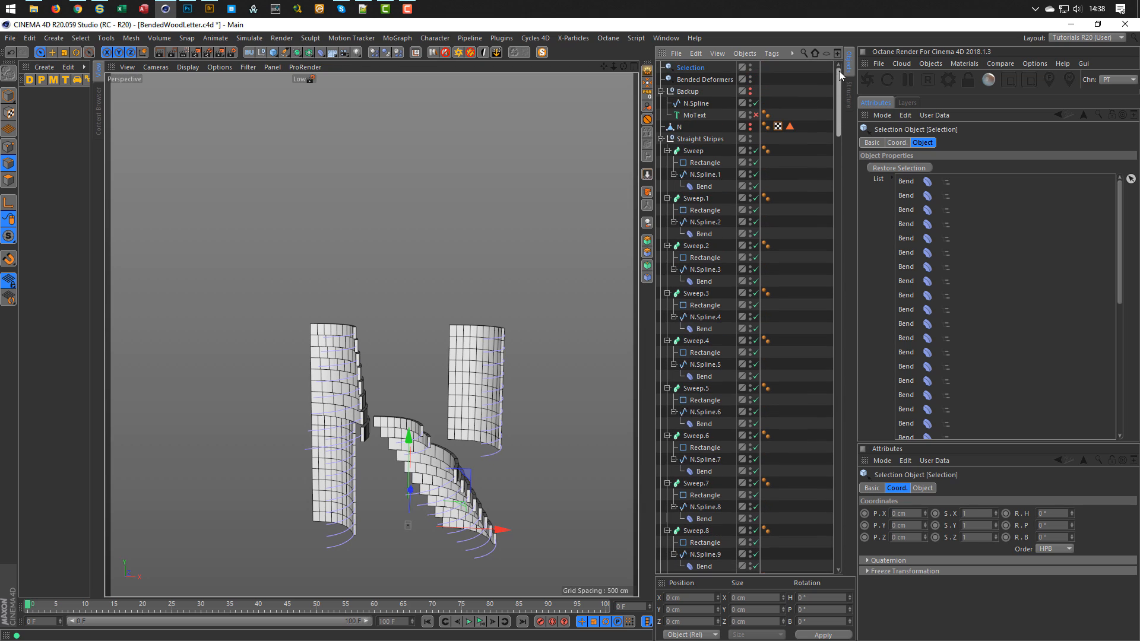
pyautogui.doubleClick(692, 67)
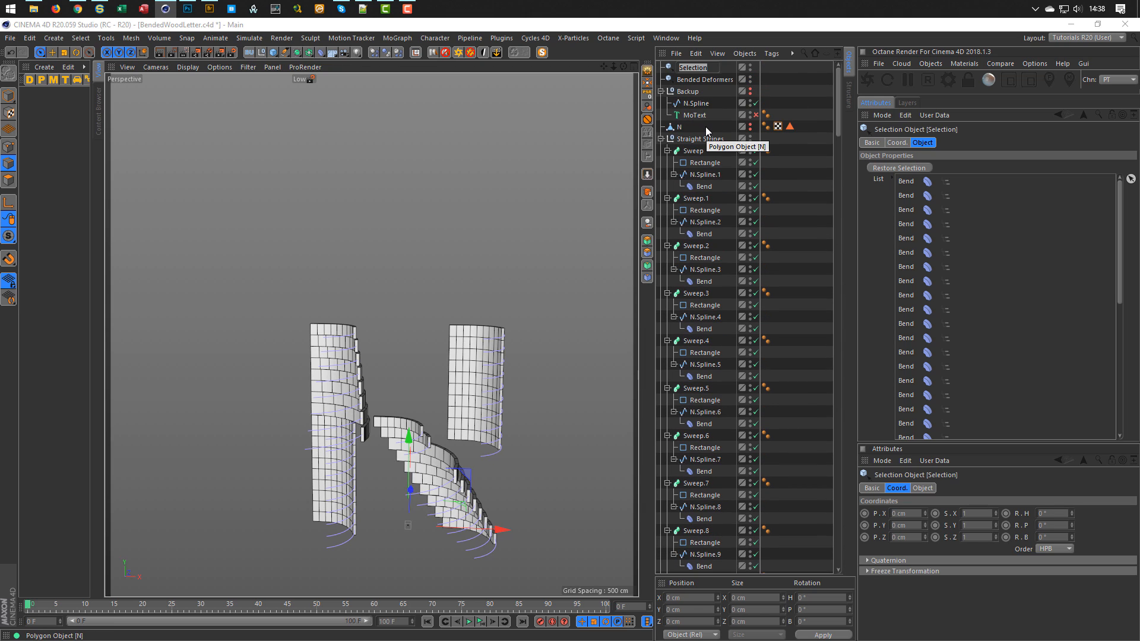
pyautogui.write('Unbeded De')
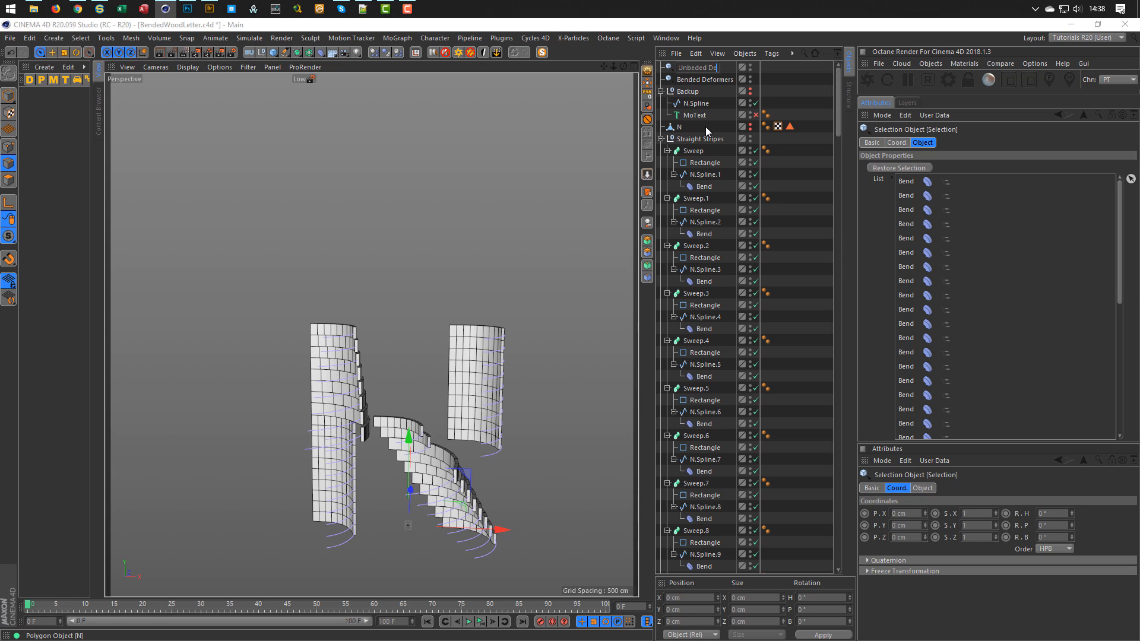
pyautogui.write('formers')
pyautogui.press('Return')
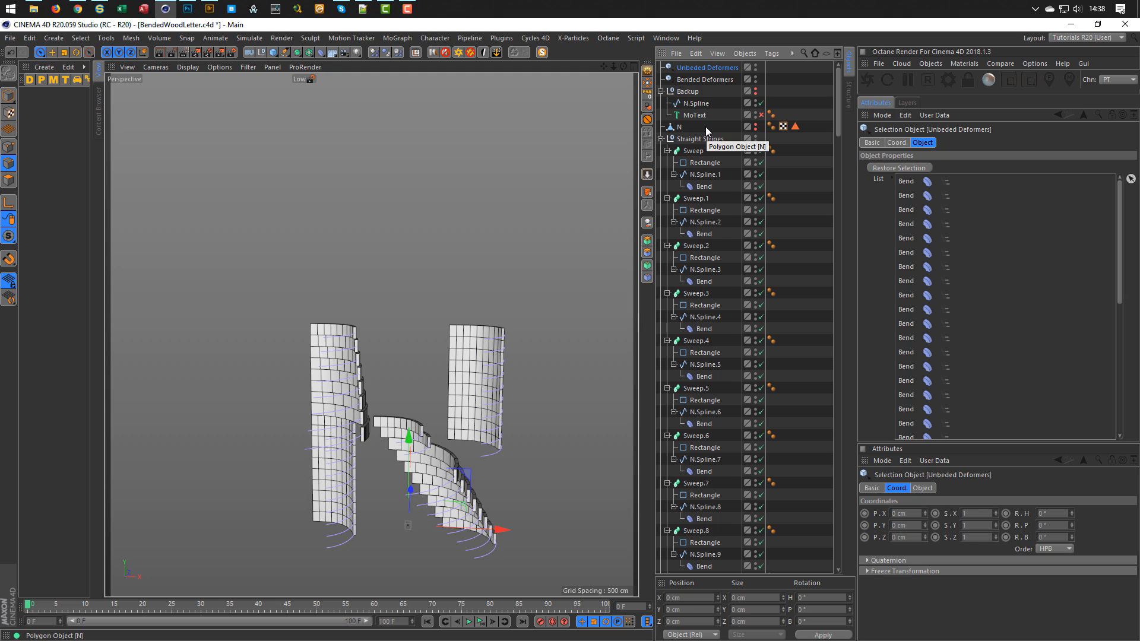
pyautogui.doubleClick(695, 68)
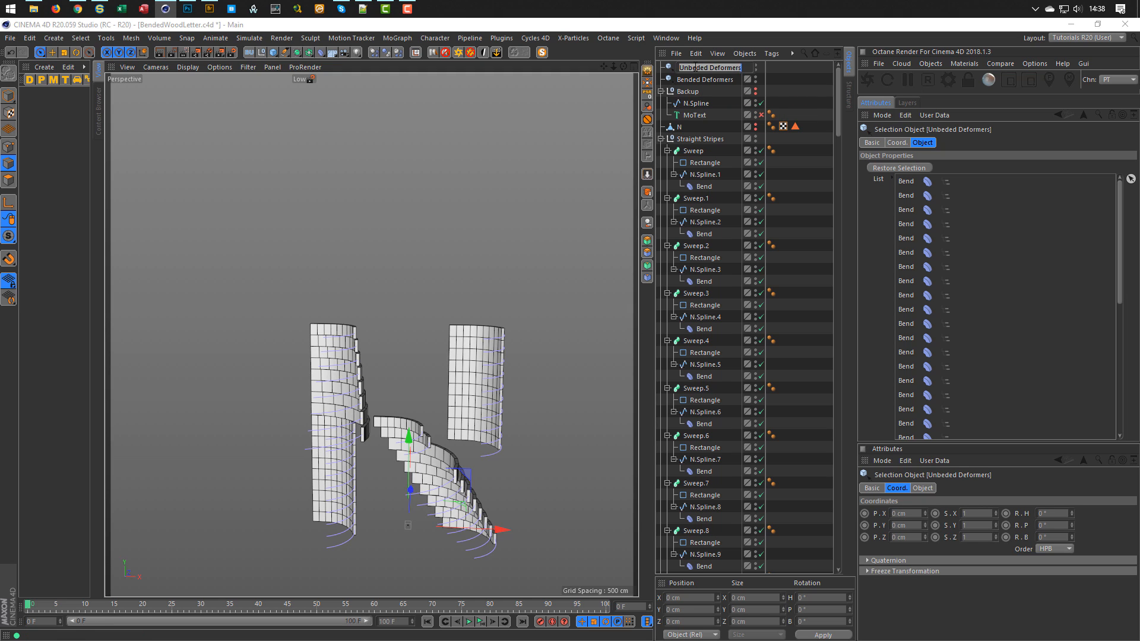
pyautogui.press('Escape')
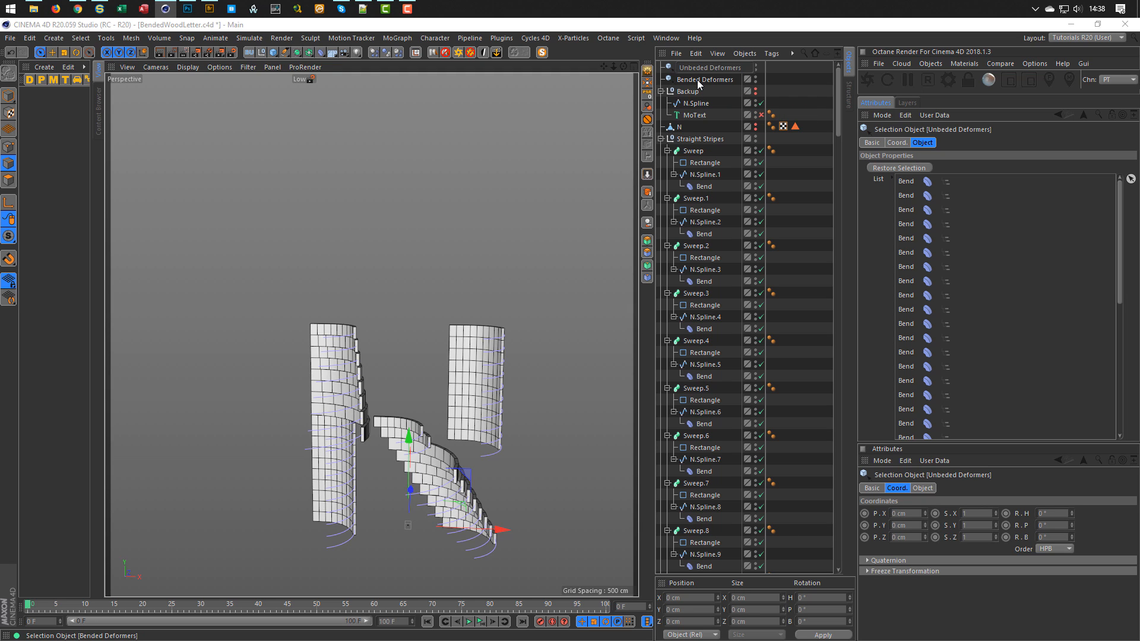
pyautogui.write('n')
pyautogui.press('Return')
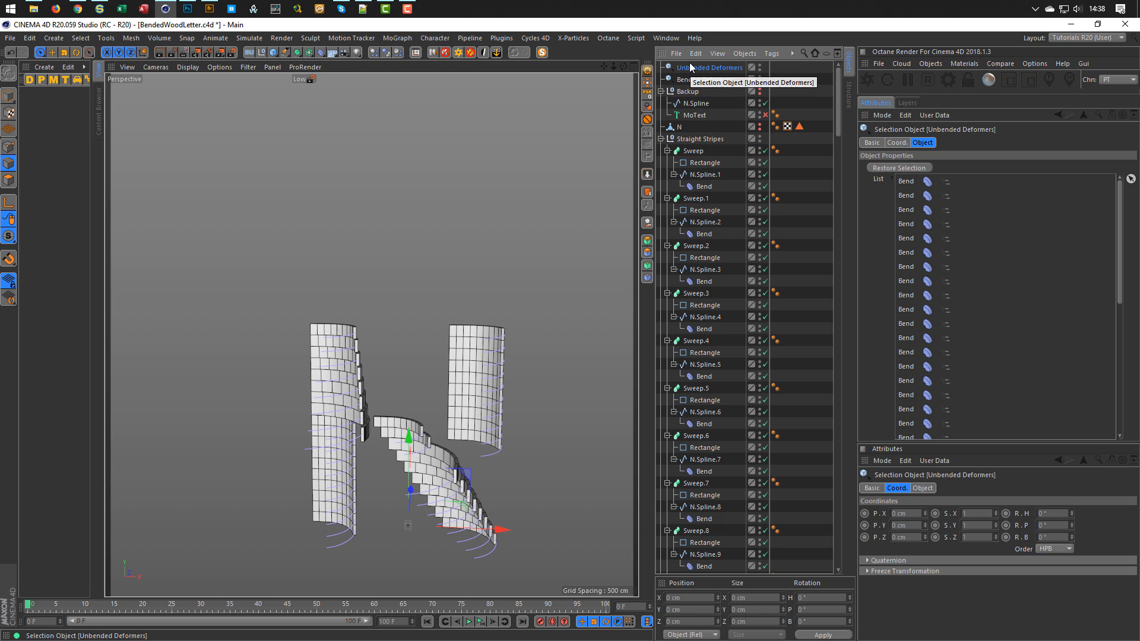
# Collapse the Straight Stripes and Bended Stripes groups in the object hierarchy.
pyautogui.click(661, 139)
pyautogui.click(684, 140)
pyautogui.click(662, 151)
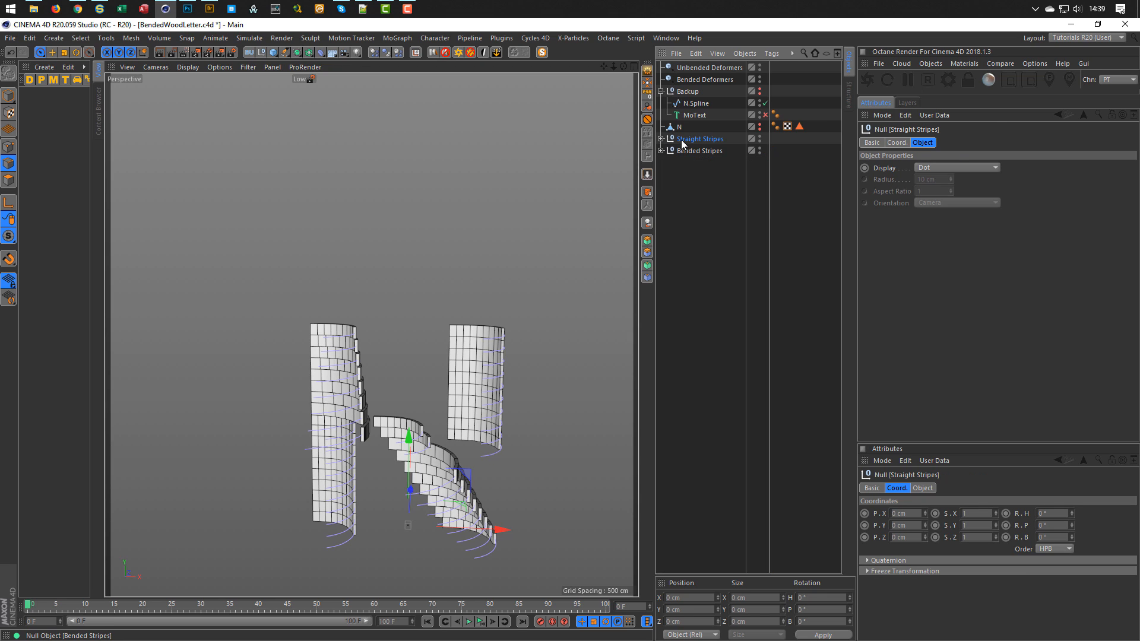
# Restore the selection stored in Unbended Deformers and set the Strength of its Bend deformers to 0°.
pyautogui.click(702, 68)
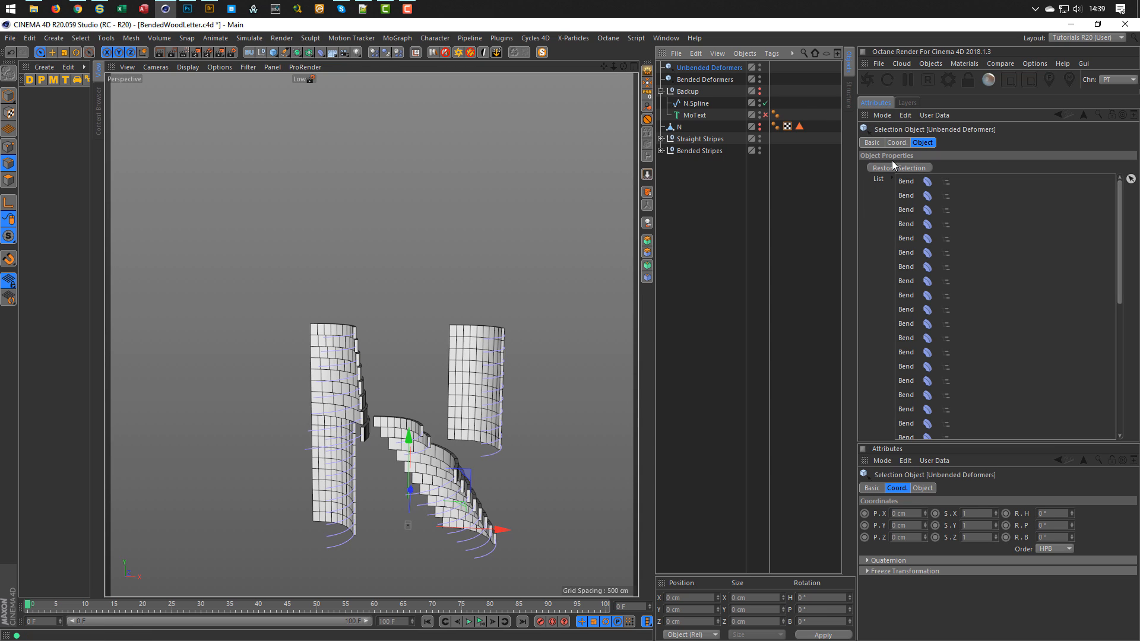
pyautogui.click(892, 166)
pyautogui.doubleClick(944, 191)
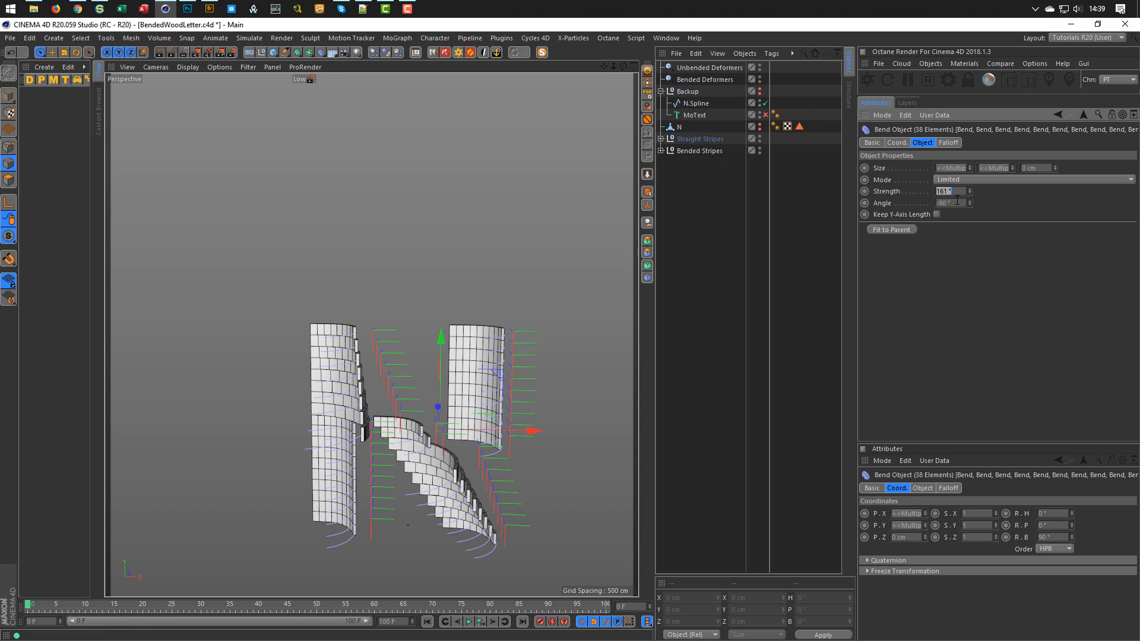
pyautogui.write('0')
pyautogui.press('Return')
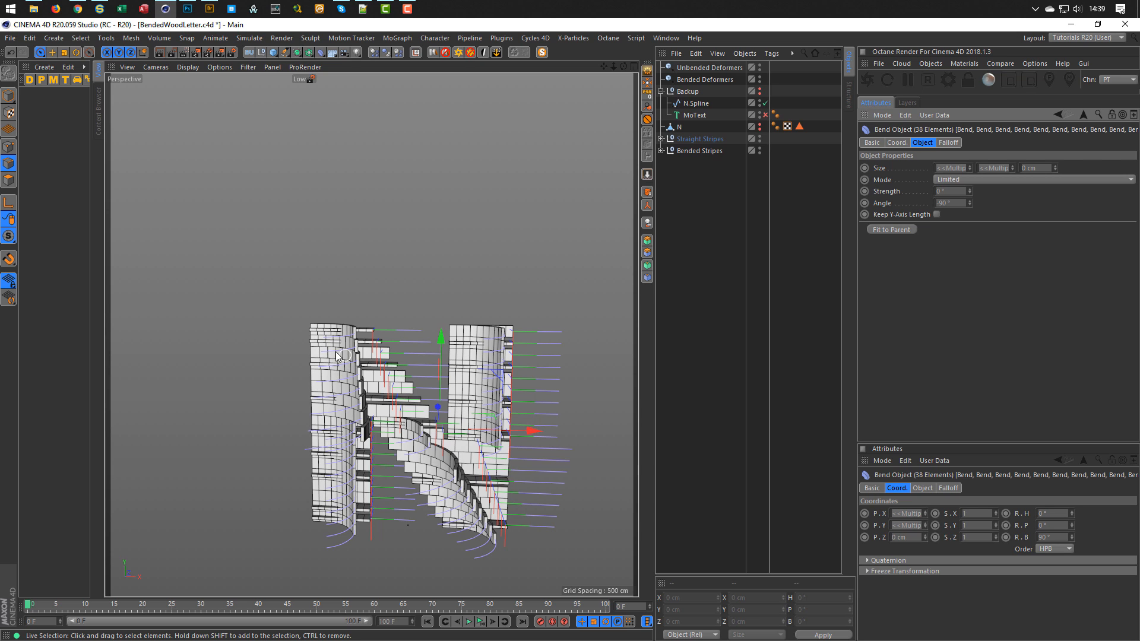
pyautogui.keyDown('alt'); pyautogui.moveTo(341, 354); pyautogui.dragTo(236, 345); pyautogui.keyUp('alt')
pyautogui.keyDown('alt'); pyautogui.moveTo(327, 344); pyautogui.dragTo(387, 333, button='right'); pyautogui.keyUp('alt')
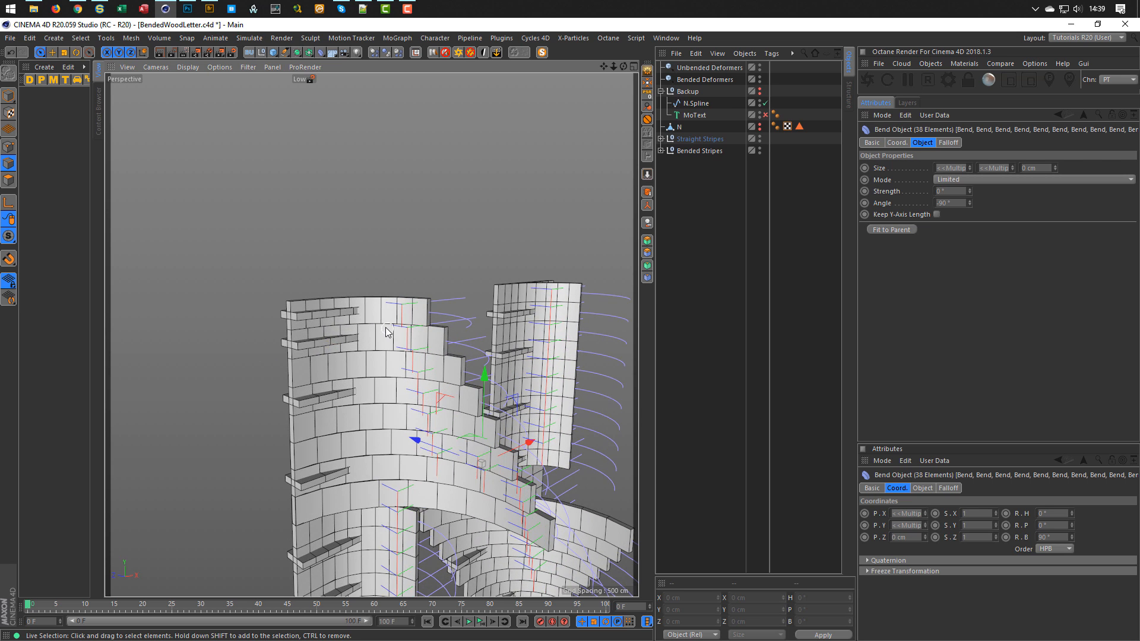
# Set the Strength of the selected Bend deformers in the Straight Stripes group to 0.1°.
pyautogui.keyDown('alt'); pyautogui.moveTo(389, 333); pyautogui.dragTo(351, 311); pyautogui.keyUp('alt')
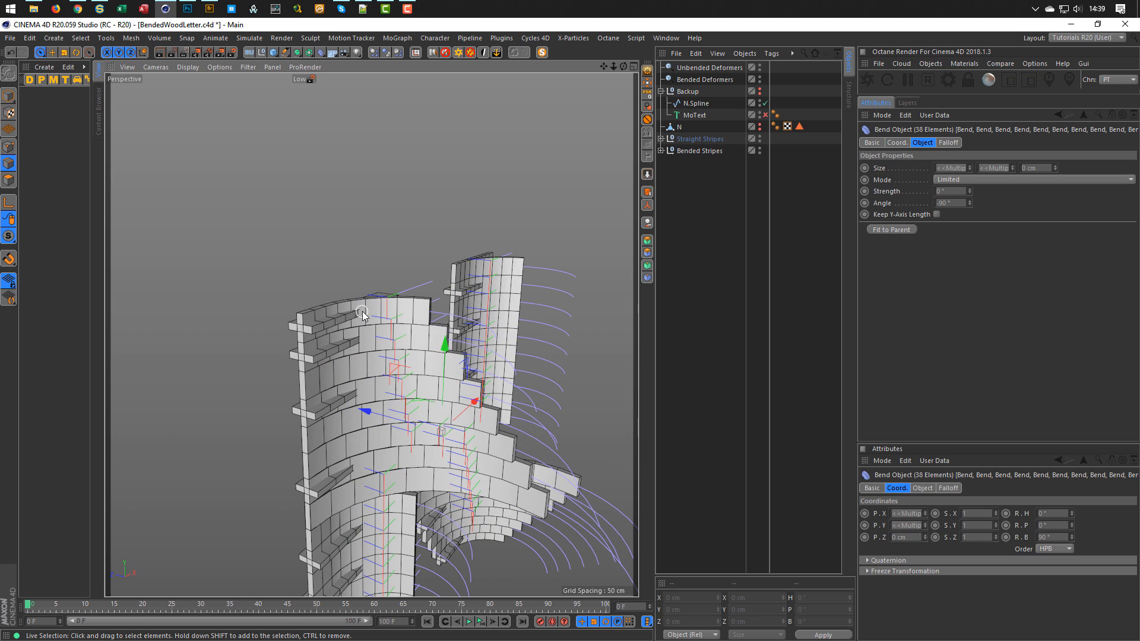
pyautogui.click(950, 191)
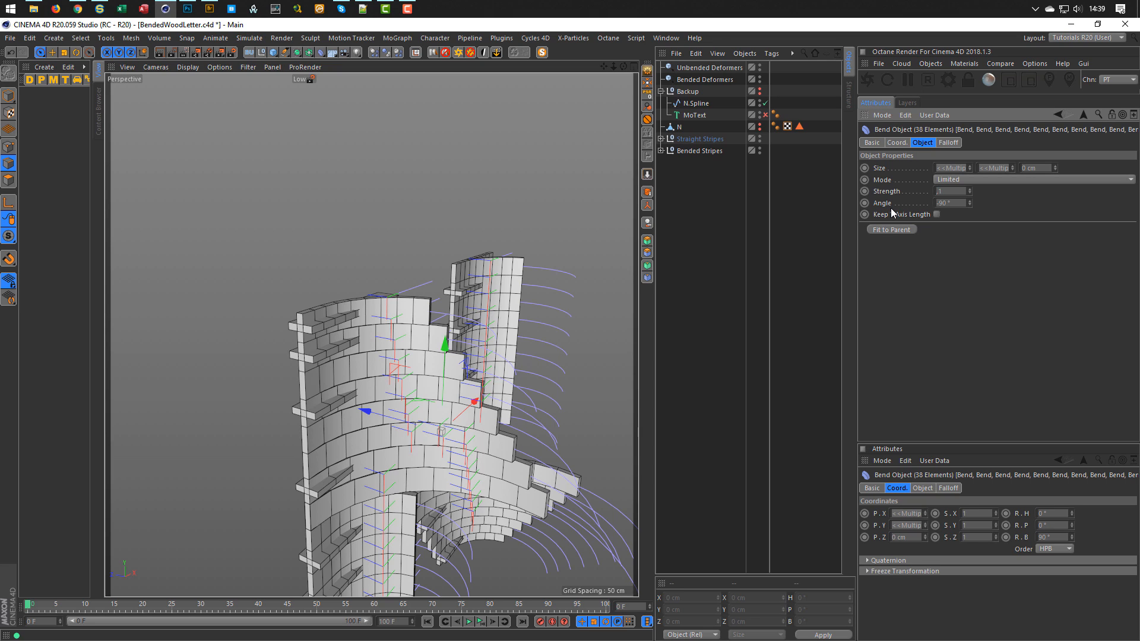
pyautogui.press('Return')
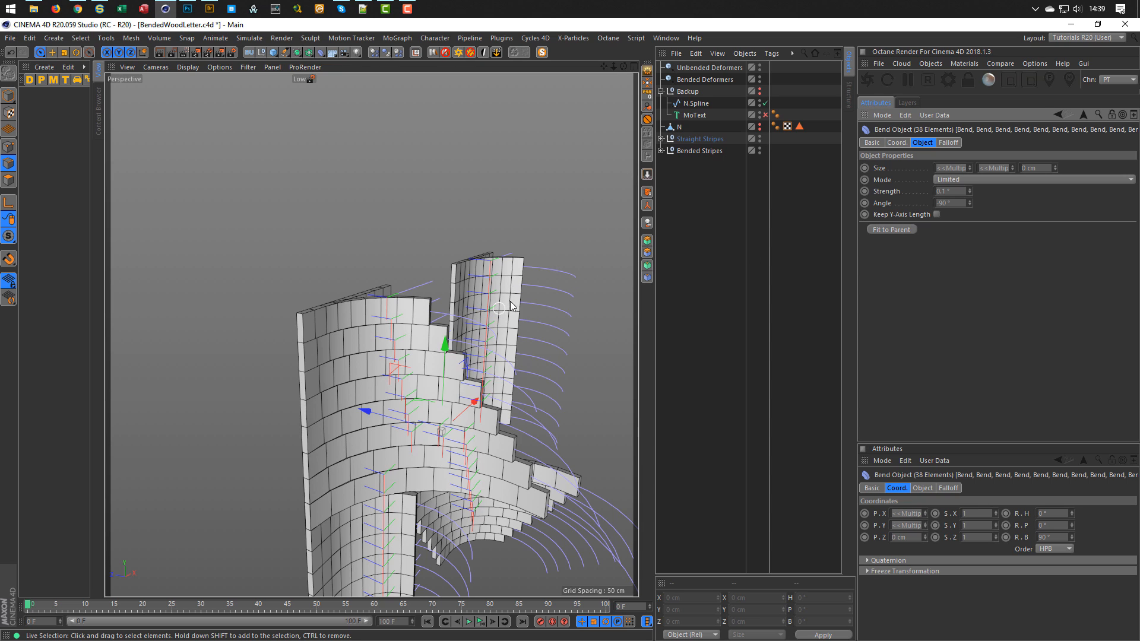
# Select the Straight Stripes group and hide deformers in the Right view.
pyautogui.click(680, 139)
pyautogui.middleClick(504, 334)
pyautogui.middleClick(307, 469)
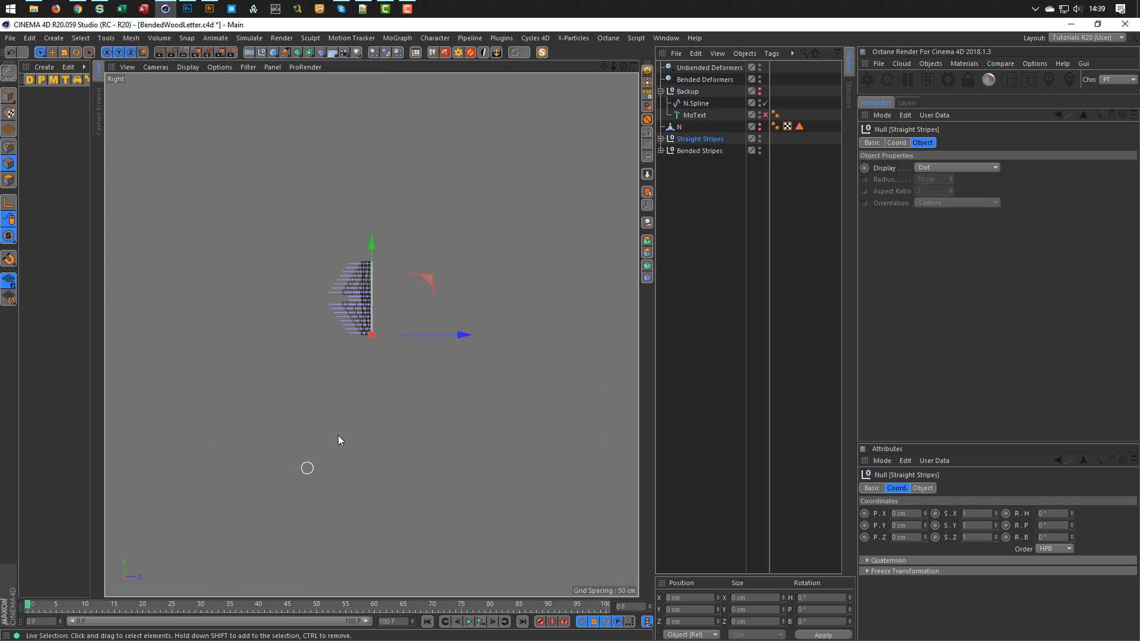
pyautogui.scroll(5, 402, 294)
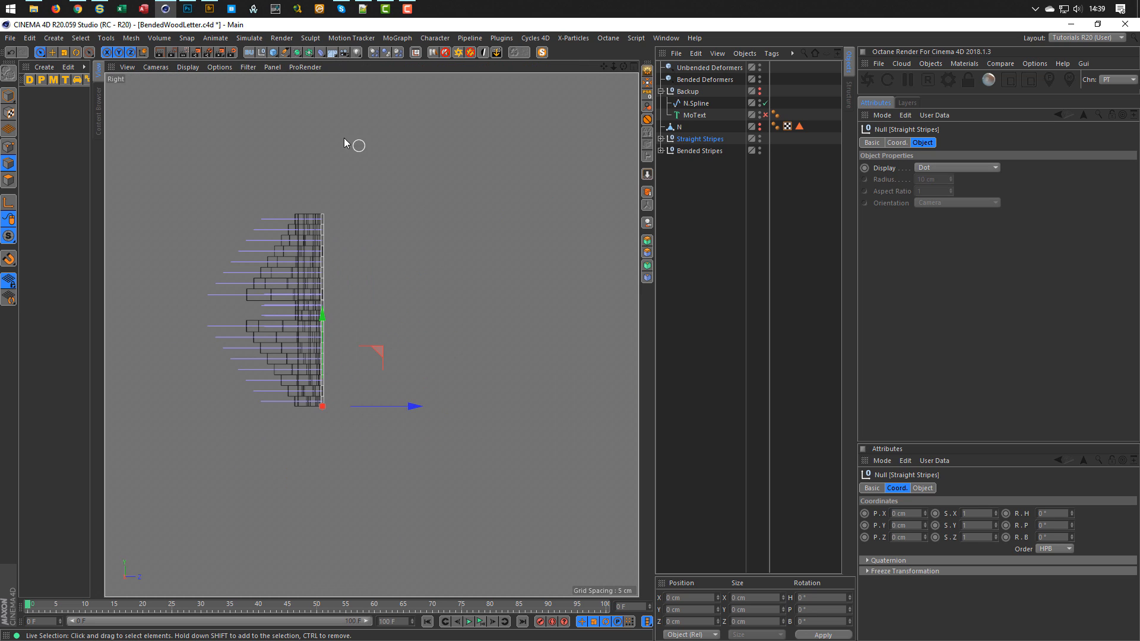
pyautogui.click(243, 67)
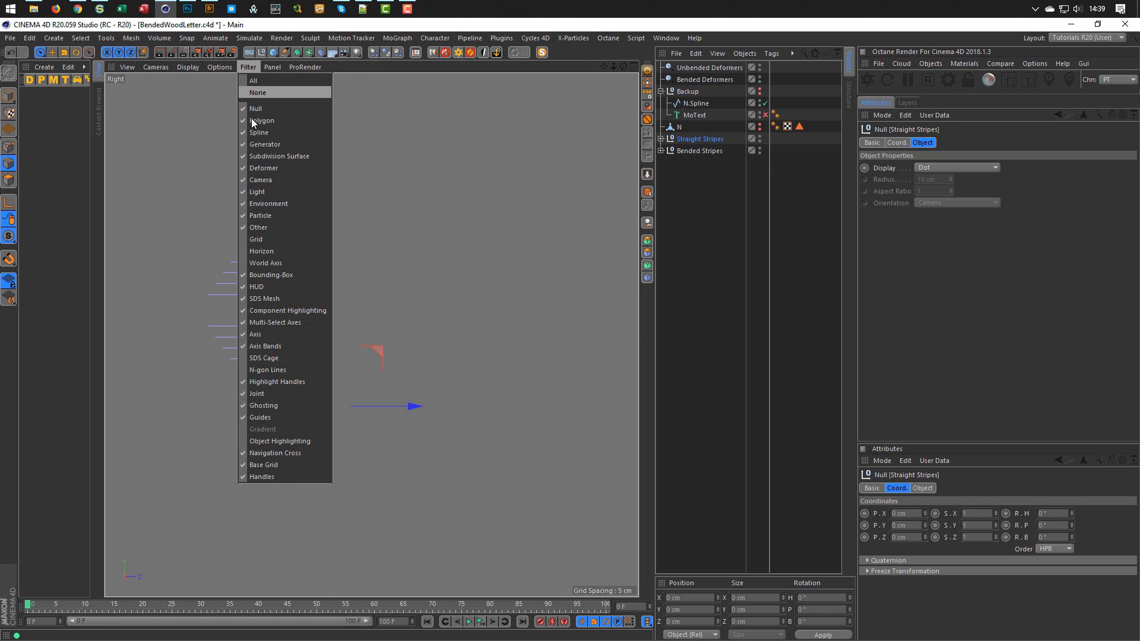
pyautogui.click(262, 171)
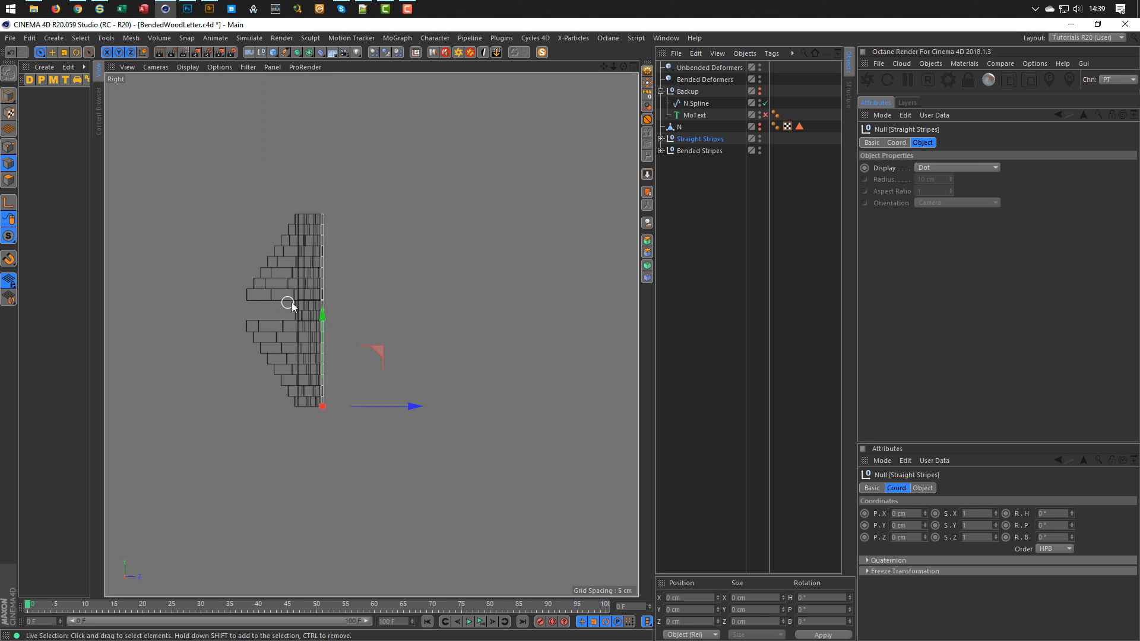
# Move the Straight Stripes group about 2.1 cm along its positive Z axis in the Right view.
pyautogui.scroll(4, 291, 302)
pyautogui.scroll(4, 369, 561)
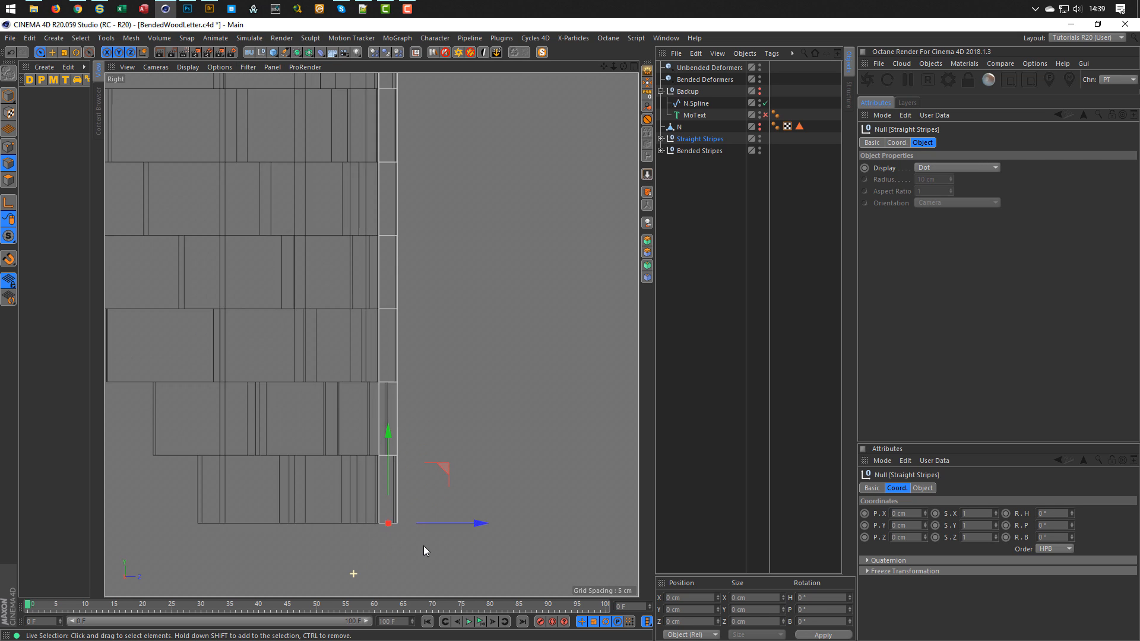
pyautogui.scroll(2, 422, 546)
pyautogui.moveTo(492, 507); pyautogui.dragTo(518, 508)
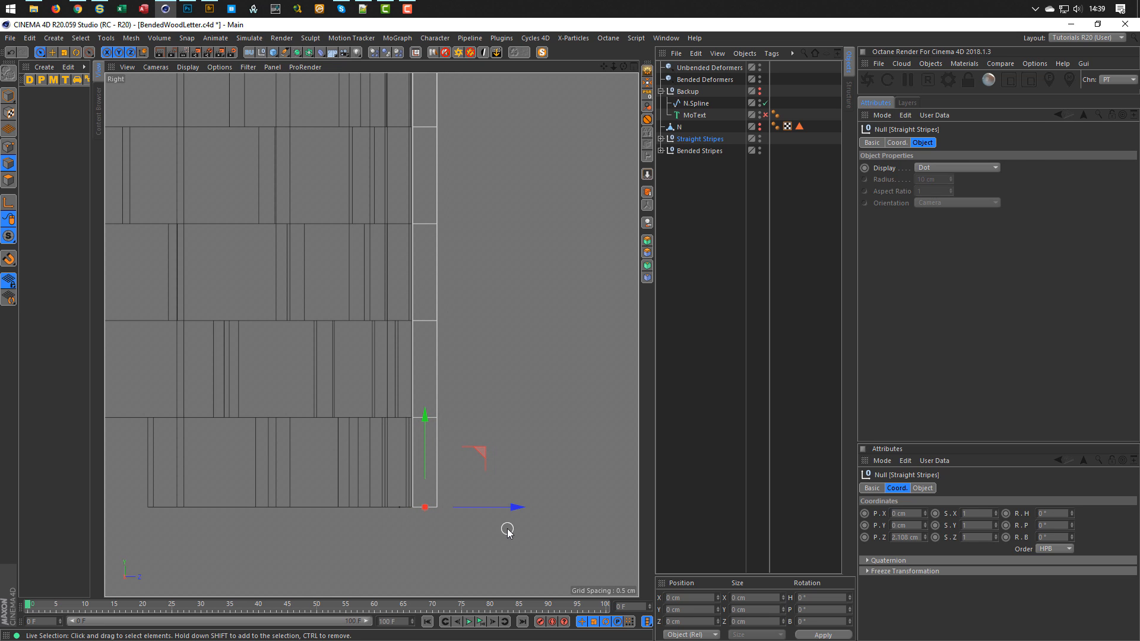
# Examine the bent and straight stripe layers of the letter N from the front and side in the perspective view.
pyautogui.middleClick(507, 528)
pyautogui.middleClick(249, 141)
pyautogui.keyDown('alt'); pyautogui.moveTo(369, 397); pyautogui.dragTo(522, 397); pyautogui.keyUp('alt')
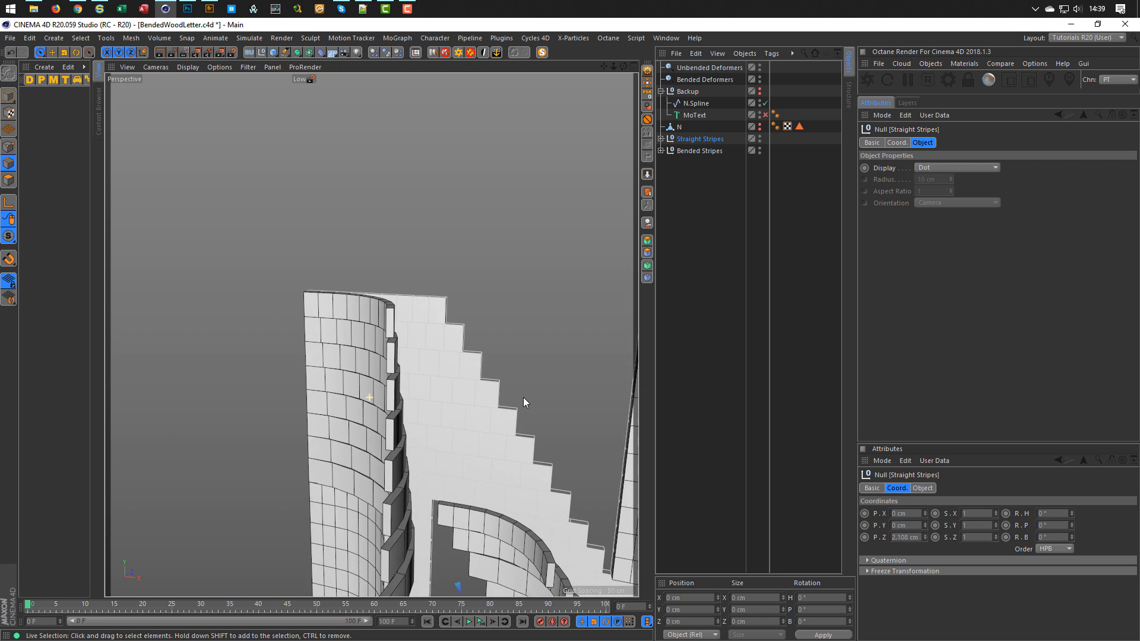
pyautogui.keyDown('alt'); pyautogui.moveTo(496, 442); pyautogui.dragTo(397, 443, button='right'); pyautogui.keyUp('alt')
pyautogui.keyDown('alt'); pyautogui.moveTo(418, 442); pyautogui.dragTo(440, 429); pyautogui.keyUp('alt')
pyautogui.keyDown('alt'); pyautogui.moveTo(441, 429); pyautogui.dragTo(343, 299, button='middle'); pyautogui.keyUp('alt')
pyautogui.keyDown('alt'); pyautogui.moveTo(352, 301); pyautogui.dragTo(355, 275); pyautogui.keyUp('alt')
pyautogui.scroll(2, 348, 279)
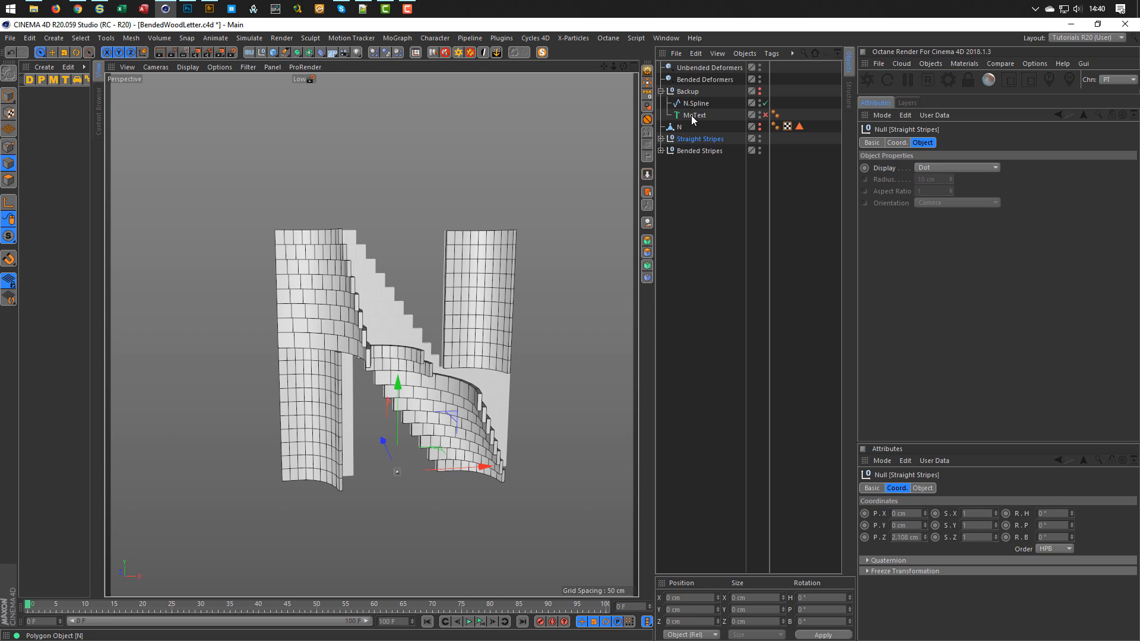
# Restore the selection stored in Bended Deformers and randomize the Strength of its Bend deformers with num+rnd(200)-num.
pyautogui.click(704, 80)
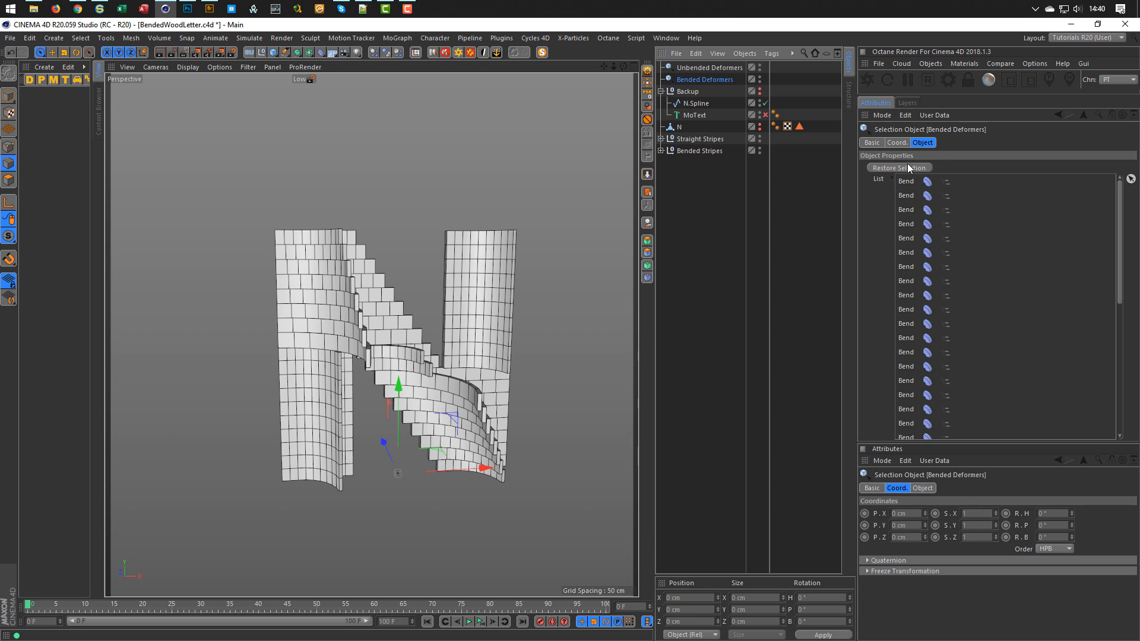
pyautogui.click(890, 168)
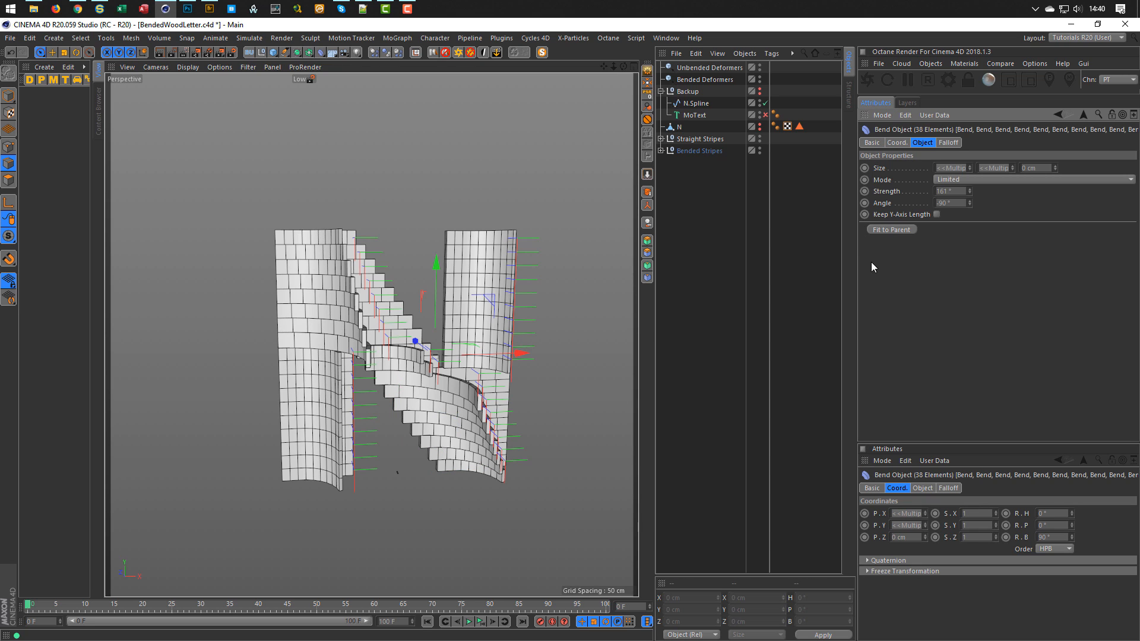
pyautogui.moveTo(969, 190)
pyautogui.mouseDown()
pyautogui.moveTo(1017, 190)
pyautogui.moveTo(960, 190)
pyautogui.moveTo(969, 201)
pyautogui.mouseUp()
pyautogui.click(962, 191)
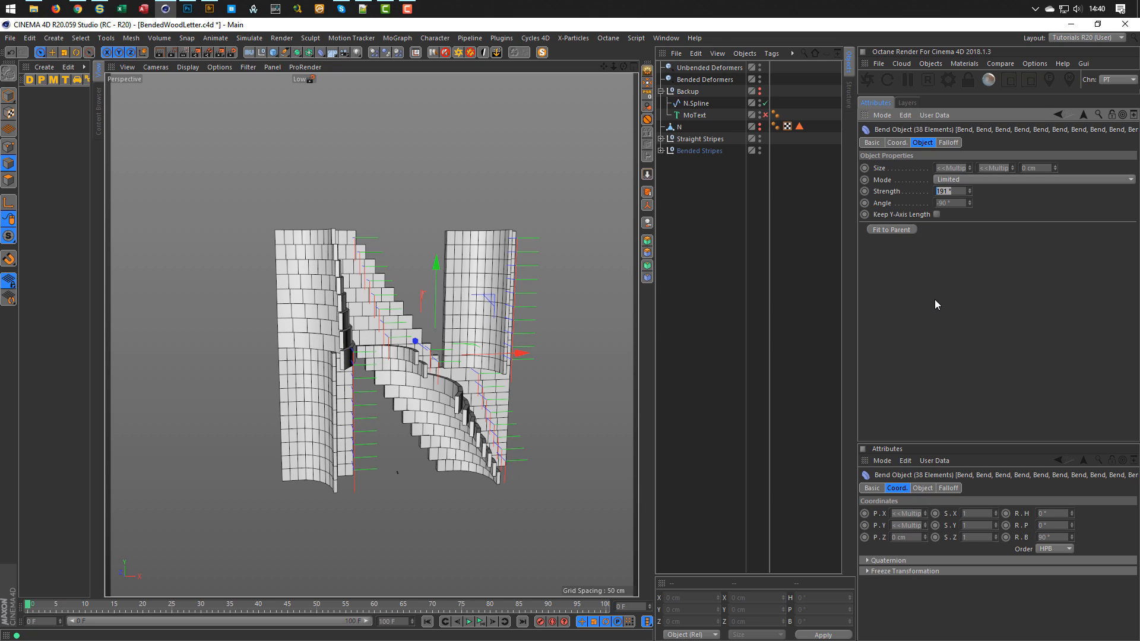
pyautogui.write('num+rnd(200)-num')
pyautogui.press('Return')
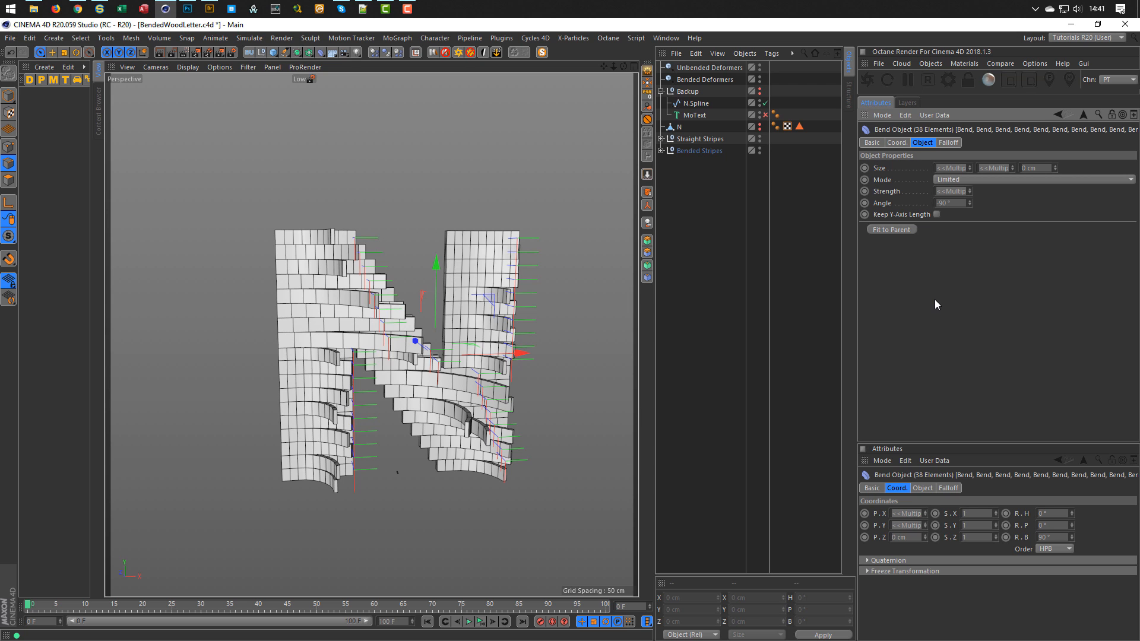
# Restore the Bended Deformers selection again and shift its Bend deformers slightly in the negative X direction.
pyautogui.keyDown('alt'); pyautogui.moveTo(445, 354); pyautogui.dragTo(357, 356); pyautogui.keyUp('alt')
pyautogui.keyDown('alt'); pyautogui.moveTo(357, 356); pyautogui.dragTo(374, 375, button='right'); pyautogui.keyUp('alt')
pyautogui.keyDown('alt'); pyautogui.moveTo(374, 376); pyautogui.dragTo(406, 394); pyautogui.keyUp('alt')
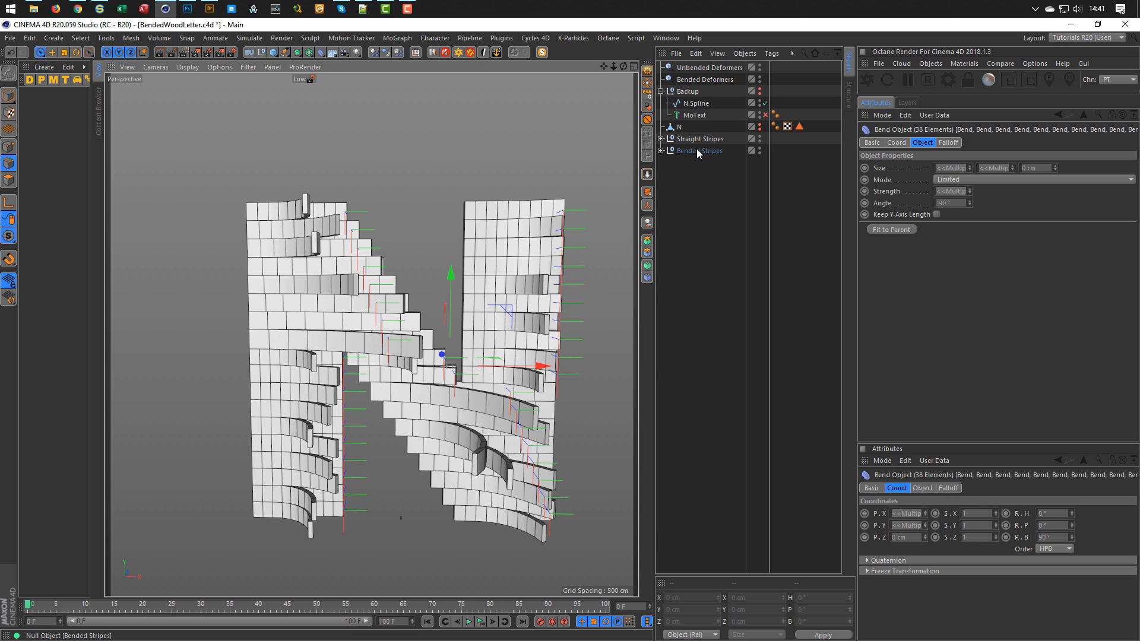
pyautogui.click(701, 80)
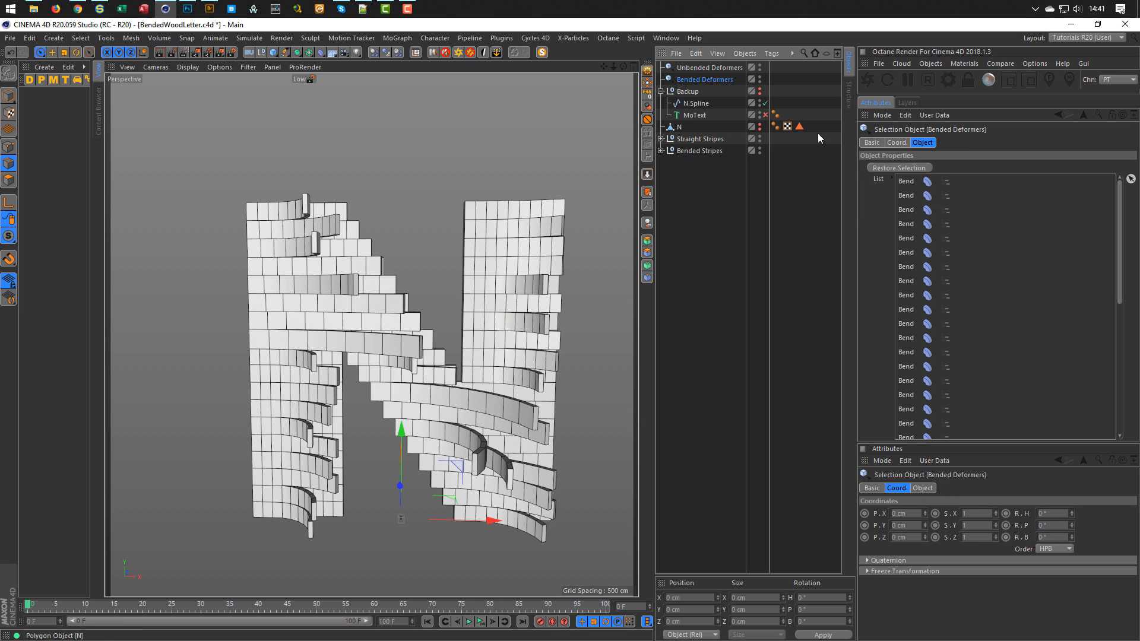
pyautogui.click(902, 161)
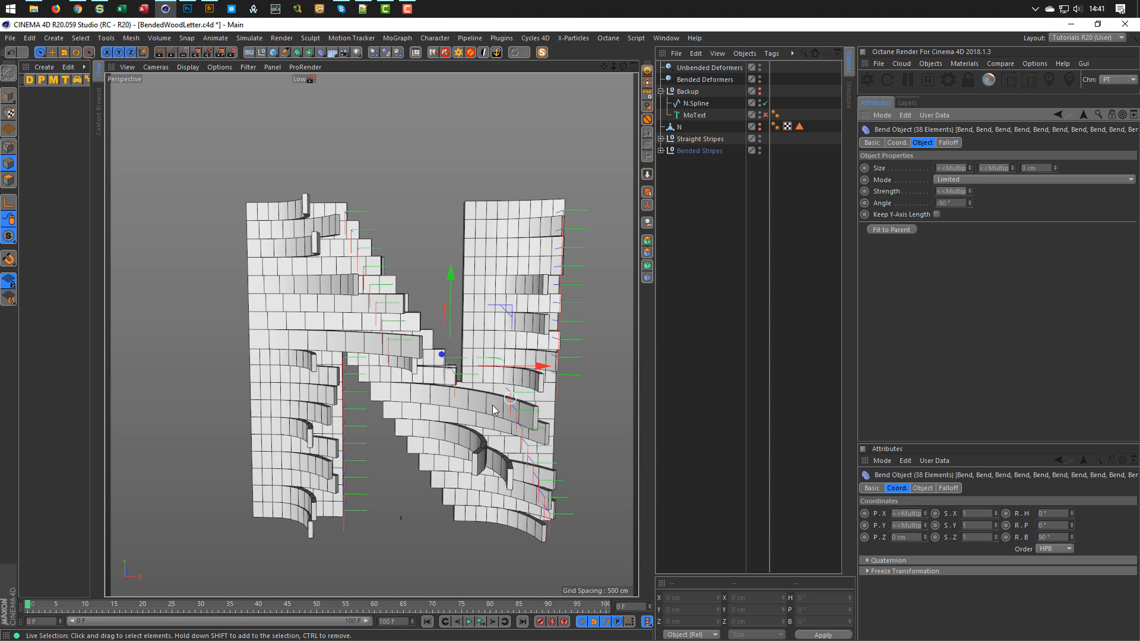
pyautogui.moveTo(561, 368); pyautogui.dragTo(528, 373)
# Inspect the randomly bent stripes of the letter N from the side, the front and close up.
pyautogui.keyDown('alt'); pyautogui.moveTo(308, 332); pyautogui.dragTo(231, 347); pyautogui.keyUp('alt')
pyautogui.keyDown('alt'); pyautogui.moveTo(232, 347); pyautogui.dragTo(361, 320, button='right'); pyautogui.keyUp('alt')
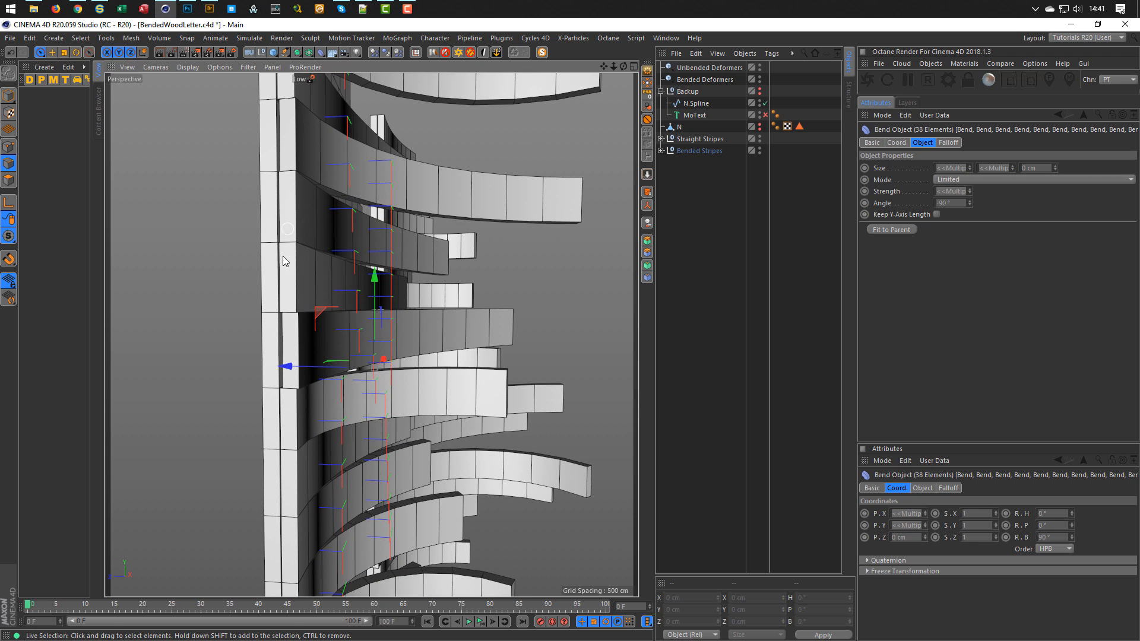
pyautogui.keyDown('alt'); pyautogui.moveTo(307, 336); pyautogui.dragTo(473, 350); pyautogui.keyUp('alt')
pyautogui.keyDown('alt'); pyautogui.moveTo(473, 350); pyautogui.dragTo(450, 359, button='right'); pyautogui.keyUp('alt')
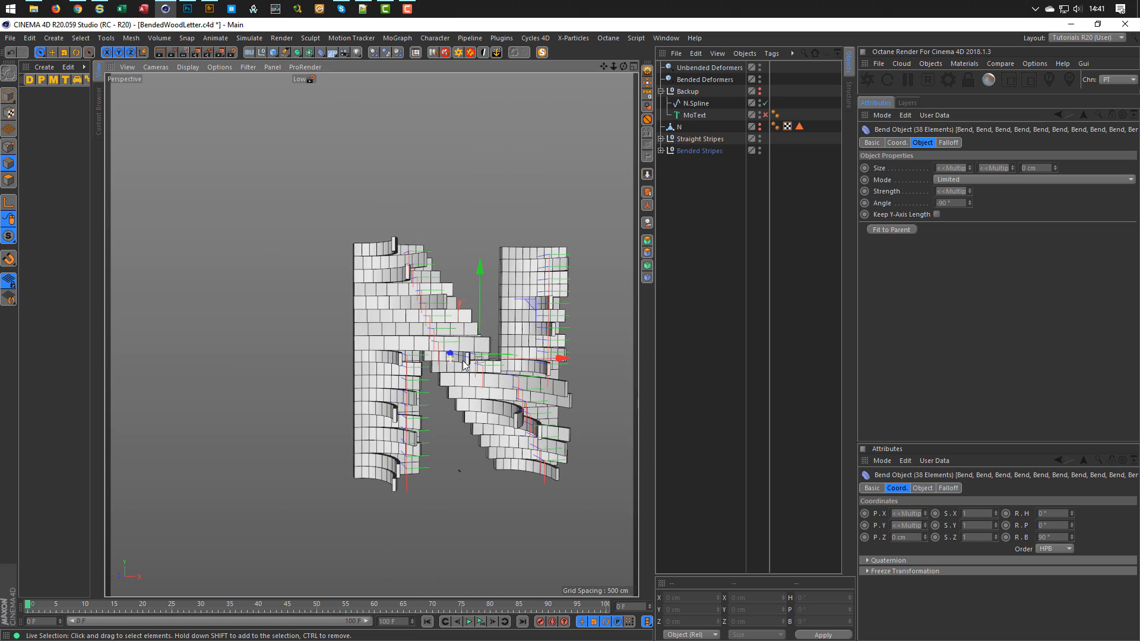
pyautogui.keyDown('alt'); pyautogui.moveTo(450, 359); pyautogui.dragTo(480, 378); pyautogui.keyUp('alt')
pyautogui.keyDown('alt'); pyautogui.moveTo(480, 378); pyautogui.dragTo(524, 352, button='right'); pyautogui.keyUp('alt')
pyautogui.keyDown('alt'); pyautogui.moveTo(523, 352); pyautogui.dragTo(470, 354, button='middle'); pyautogui.keyUp('alt')
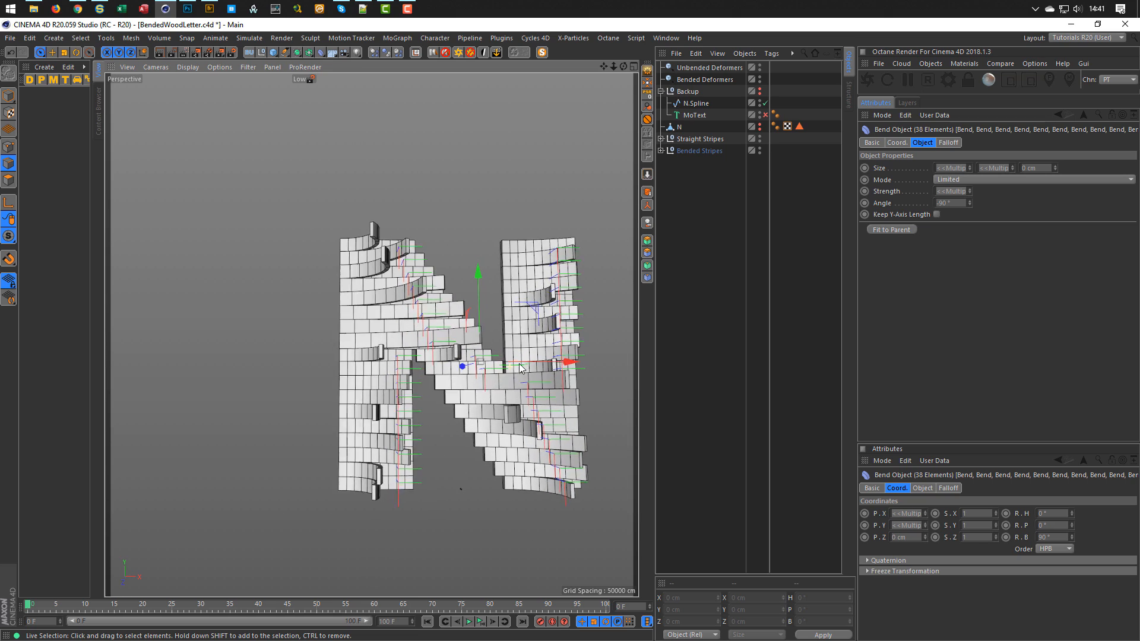
pyautogui.keyDown('alt'); pyautogui.moveTo(471, 354); pyautogui.dragTo(469, 343); pyautogui.keyUp('alt')
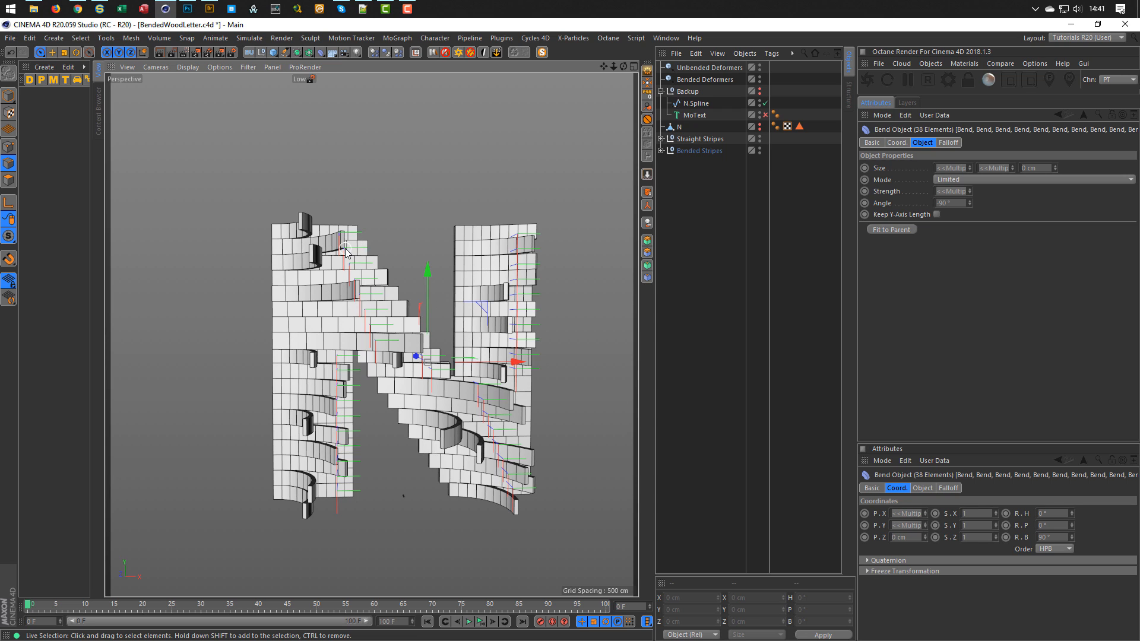
pyautogui.keyDown('alt'); pyautogui.moveTo(346, 249); pyautogui.dragTo(386, 246, button='right'); pyautogui.keyUp('alt')
pyautogui.keyDown('alt'); pyautogui.moveTo(386, 246); pyautogui.dragTo(421, 234); pyautogui.keyUp('alt')
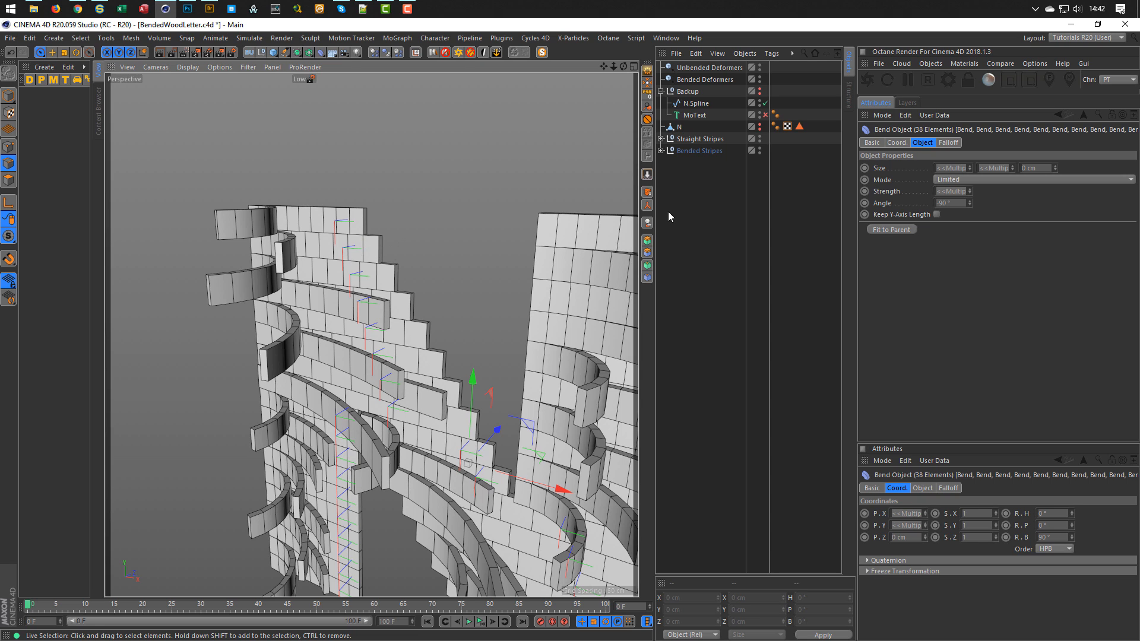
# Select the Rectangle profiles of all sweeps in the Bended Stripes group, from Sweep through Sweep.37.
pyautogui.click(660, 151)
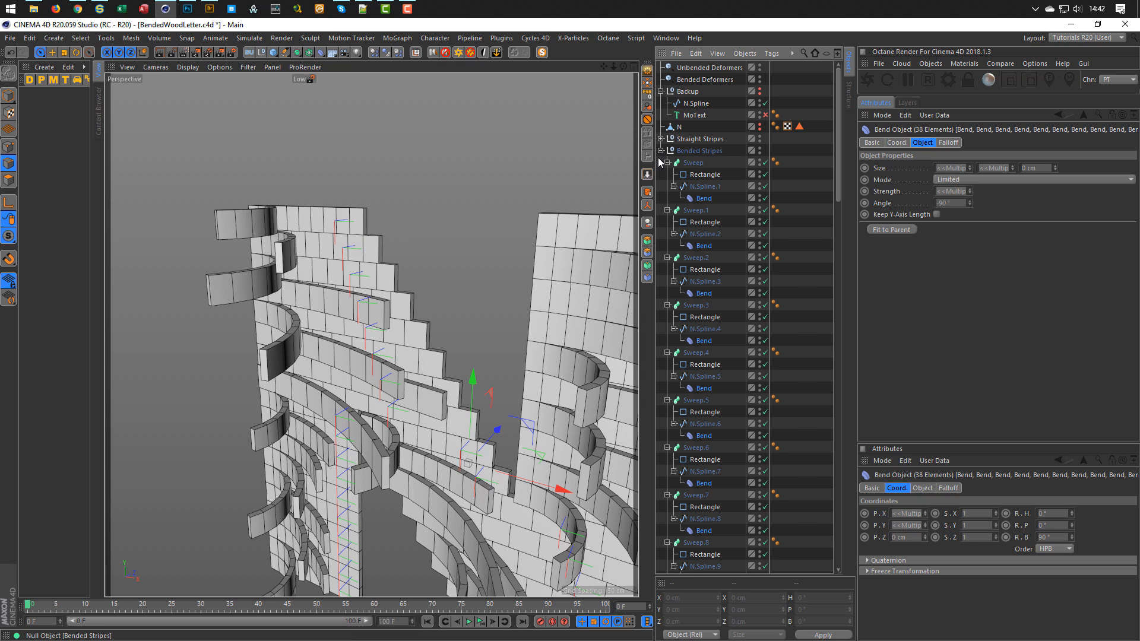
pyautogui.click(702, 175)
pyautogui.keyDown('ctrl'); pyautogui.click(704, 222); pyautogui.keyUp('ctrl')
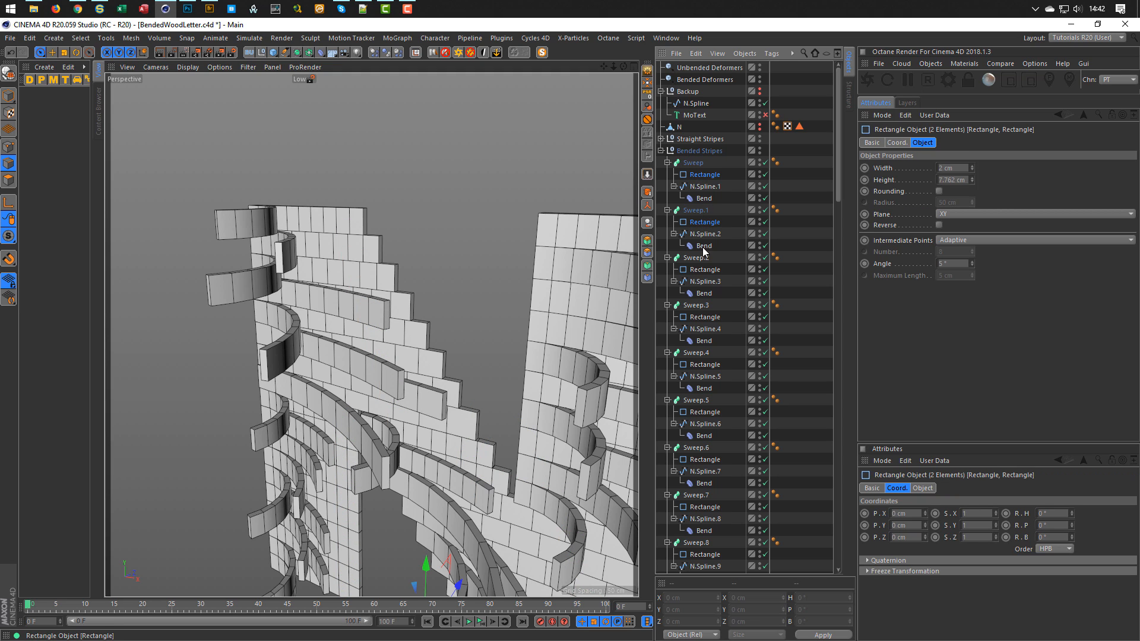
pyautogui.keyDown('ctrl'); pyautogui.click(704, 270); pyautogui.keyUp('ctrl')
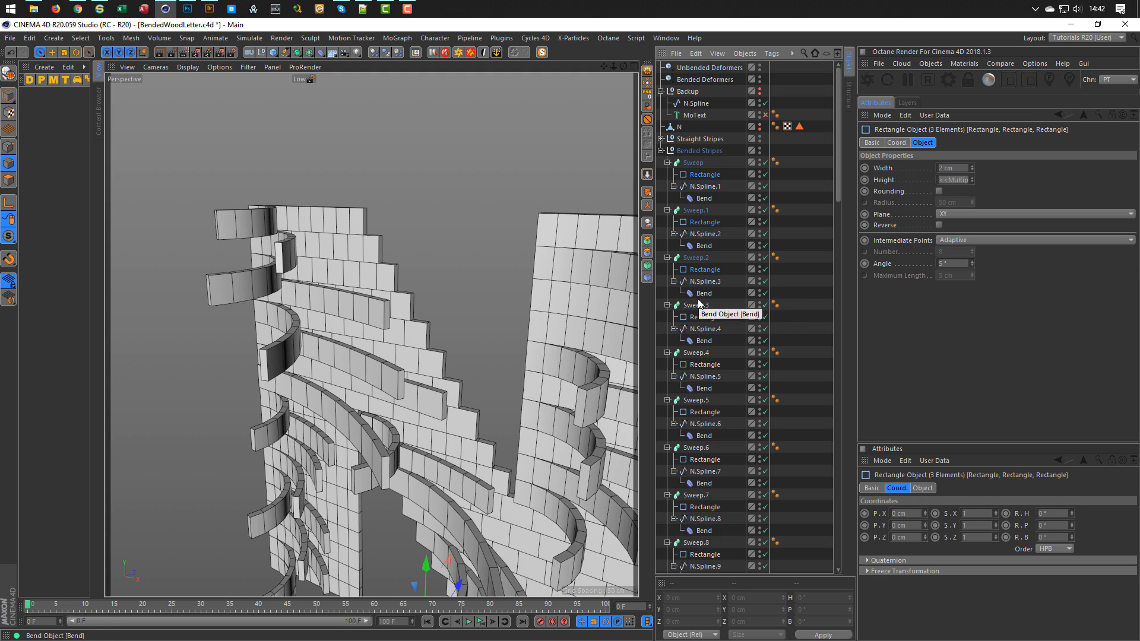
pyautogui.keyDown('ctrl'); pyautogui.click(705, 319); pyautogui.keyUp('ctrl')
pyautogui.keyDown('ctrl'); pyautogui.click(705, 365); pyautogui.keyUp('ctrl')
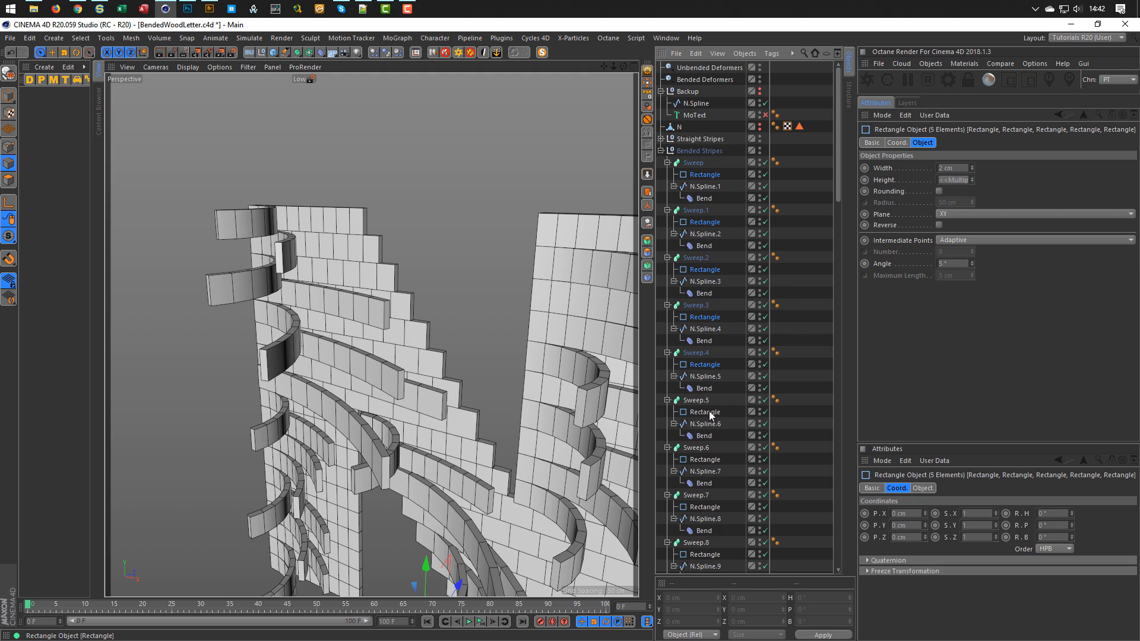
pyautogui.keyDown('ctrl'); pyautogui.click(707, 412); pyautogui.keyUp('ctrl')
pyautogui.keyDown('ctrl'); pyautogui.click(707, 460); pyautogui.keyUp('ctrl')
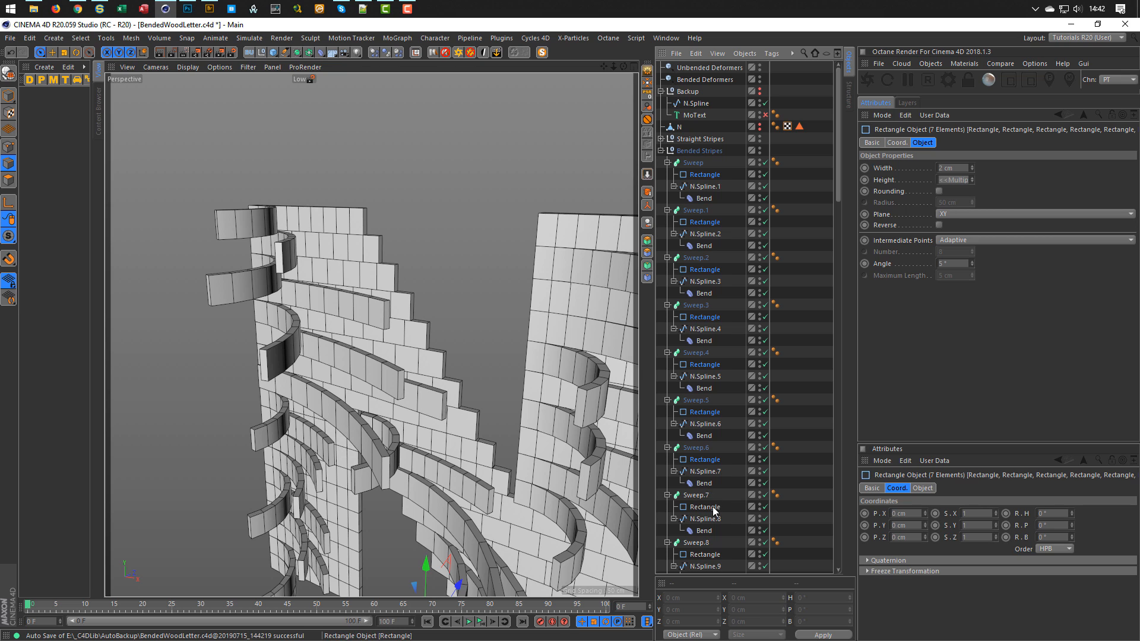
pyautogui.keyDown('ctrl'); pyautogui.click(707, 507); pyautogui.keyUp('ctrl')
pyautogui.keyDown('ctrl'); pyautogui.click(707, 554); pyautogui.keyUp('ctrl')
pyautogui.scroll(-12, 743, 483)
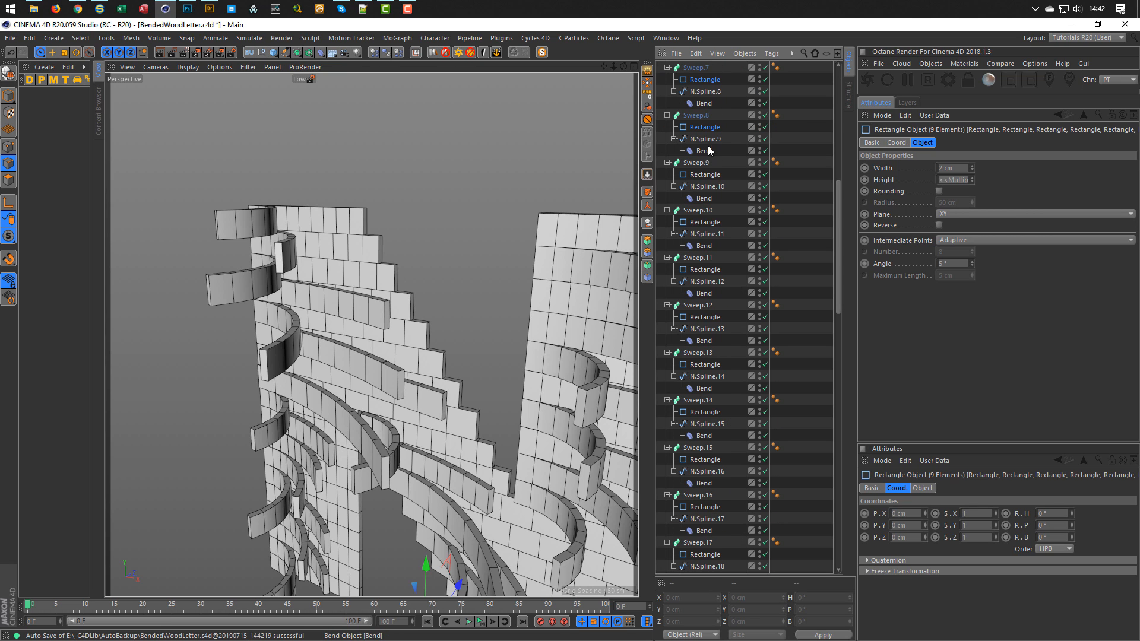
pyautogui.keyDown('ctrl'); pyautogui.click(707, 174); pyautogui.keyUp('ctrl')
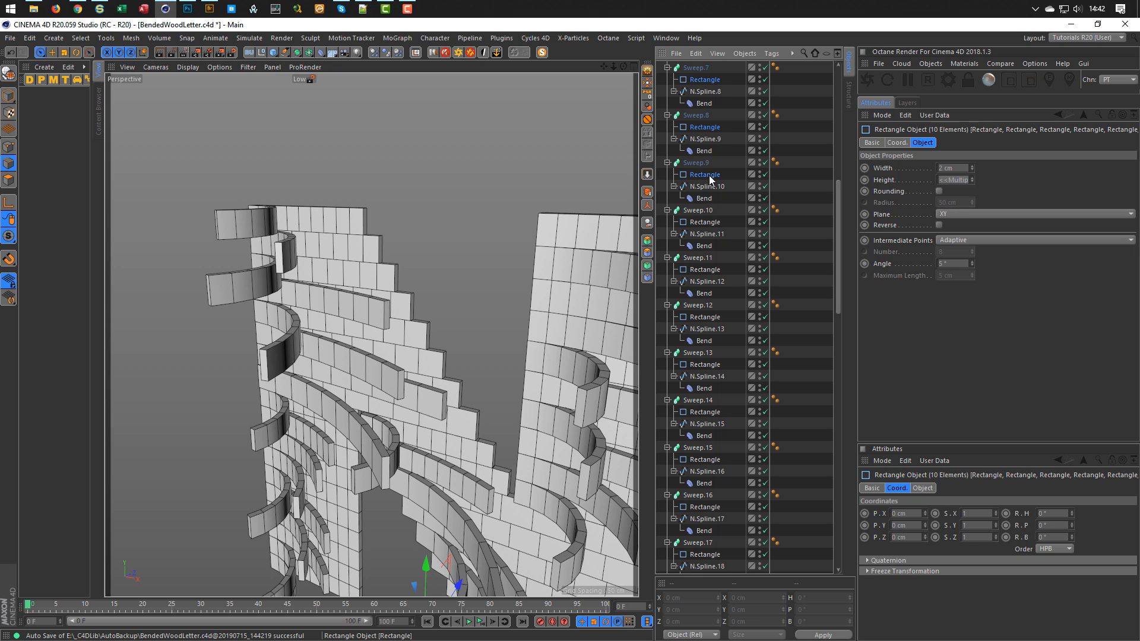
pyautogui.keyDown('ctrl'); pyautogui.click(712, 222); pyautogui.keyUp('ctrl')
pyautogui.keyDown('ctrl'); pyautogui.click(709, 269); pyautogui.keyUp('ctrl')
pyautogui.keyDown('ctrl'); pyautogui.click(710, 317); pyautogui.keyUp('ctrl')
pyautogui.keyDown('ctrl'); pyautogui.click(713, 364); pyautogui.keyUp('ctrl')
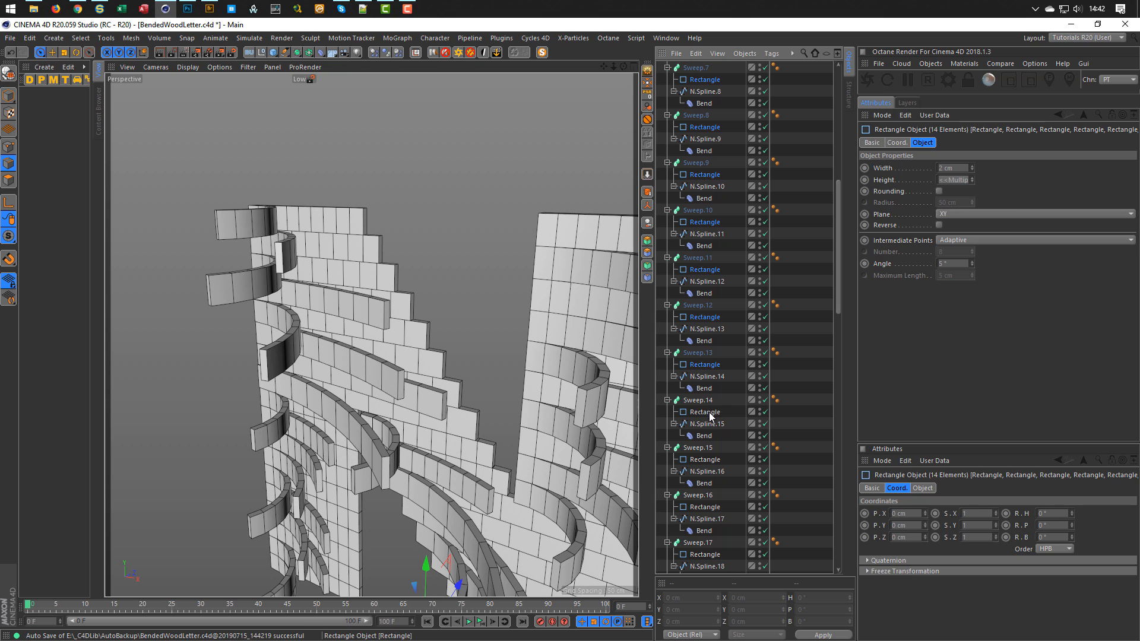
pyautogui.keyDown('ctrl'); pyautogui.click(711, 411); pyautogui.keyUp('ctrl')
pyautogui.keyDown('ctrl'); pyautogui.click(713, 460); pyautogui.keyUp('ctrl')
pyautogui.keyDown('ctrl'); pyautogui.click(711, 508); pyautogui.keyUp('ctrl')
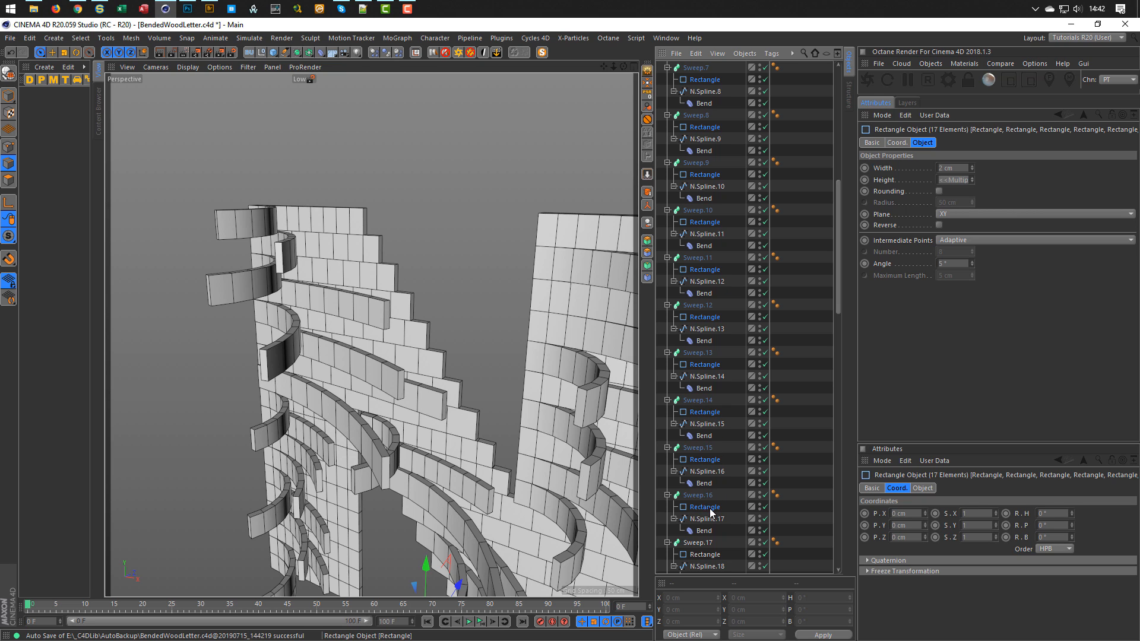
pyautogui.keyDown('ctrl'); pyautogui.click(711, 554); pyautogui.keyUp('ctrl')
pyautogui.scroll(-3, 713, 428)
pyautogui.scroll(-2, 711, 425)
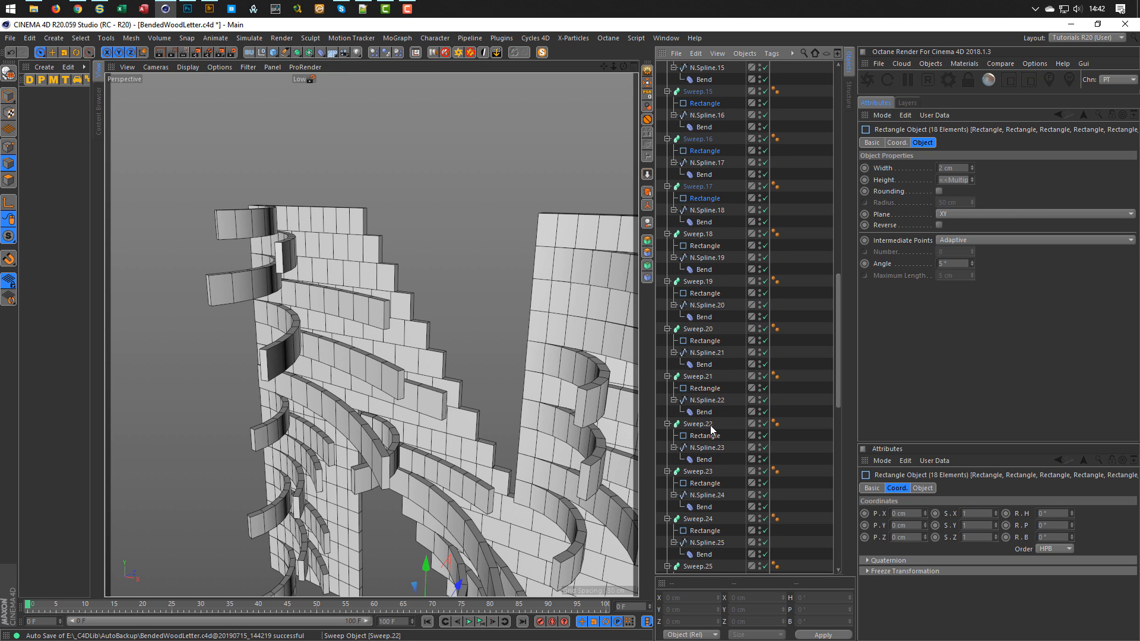
pyautogui.keyDown('ctrl'); pyautogui.click(704, 245); pyautogui.keyUp('ctrl')
pyautogui.keyDown('ctrl'); pyautogui.click(707, 293); pyautogui.keyUp('ctrl')
pyautogui.keyDown('ctrl'); pyautogui.click(708, 340); pyautogui.keyUp('ctrl')
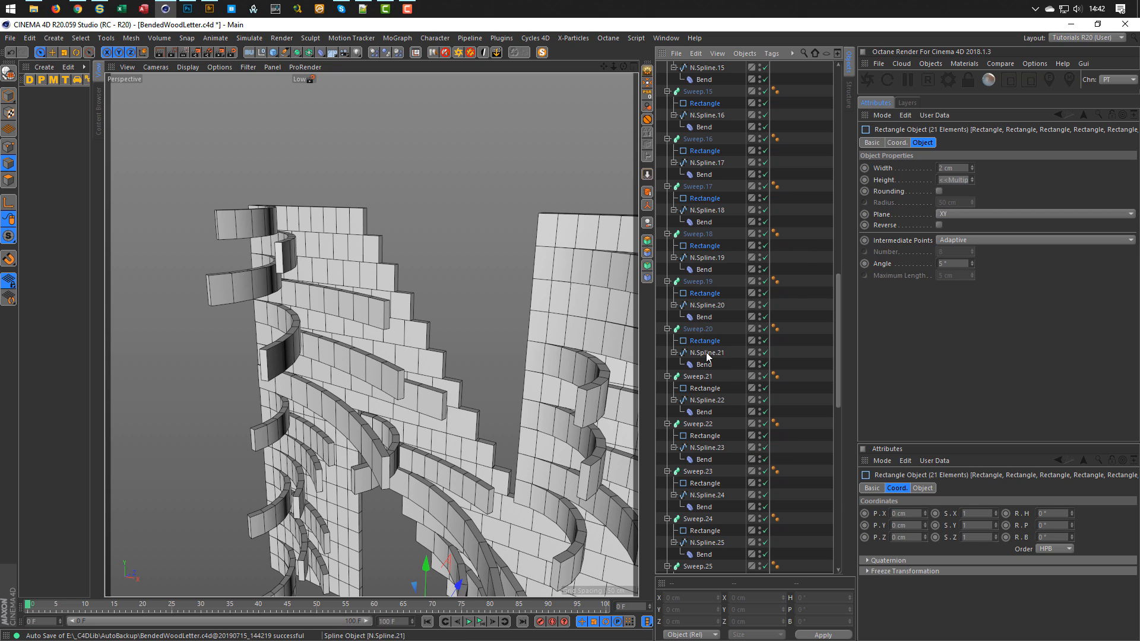
pyautogui.keyDown('ctrl'); pyautogui.click(706, 387); pyautogui.keyUp('ctrl')
pyautogui.keyDown('ctrl'); pyautogui.click(710, 435); pyautogui.keyUp('ctrl')
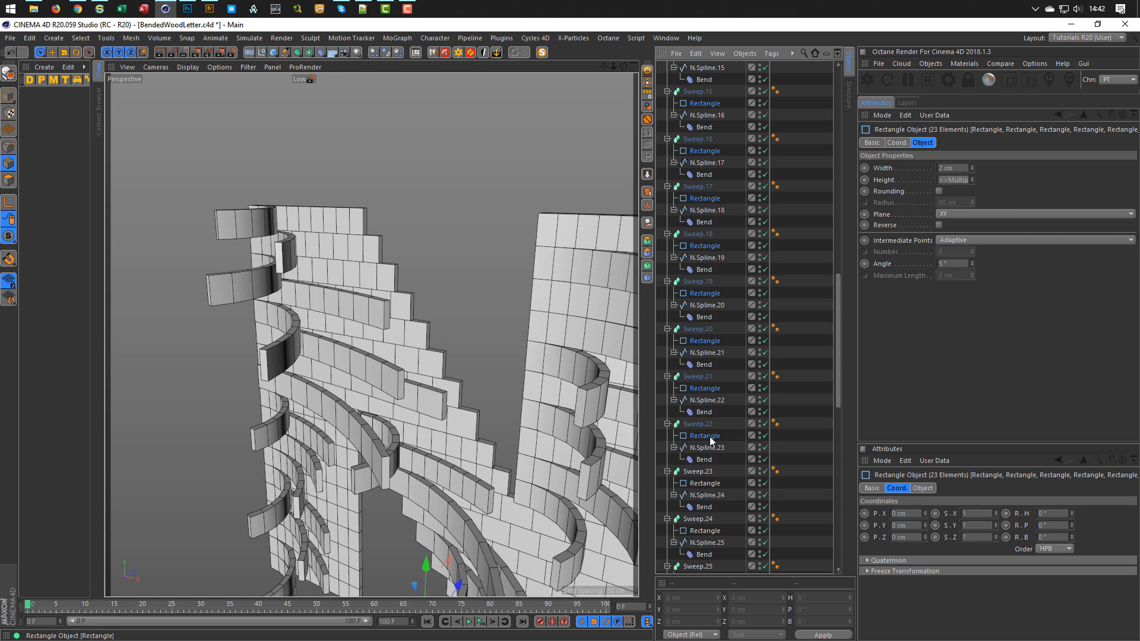
pyautogui.keyDown('ctrl'); pyautogui.click(711, 483); pyautogui.keyUp('ctrl')
pyautogui.keyDown('ctrl'); pyautogui.click(708, 530); pyautogui.keyUp('ctrl')
pyautogui.scroll(-10, 718, 488)
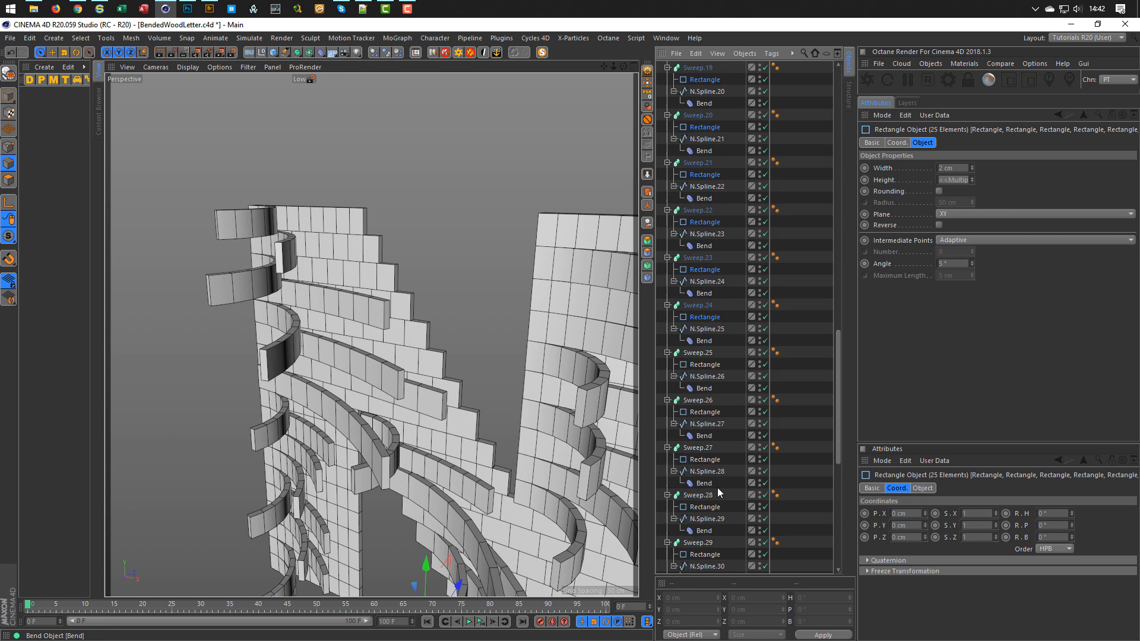
pyautogui.keyDown('ctrl'); pyautogui.click(713, 223); pyautogui.keyUp('ctrl')
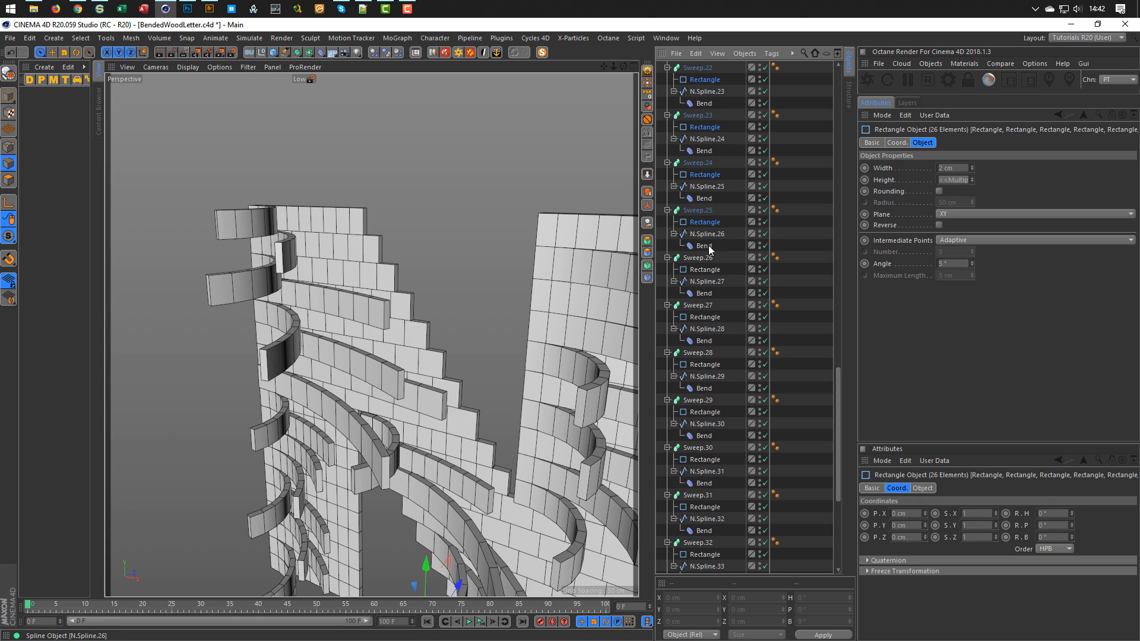
pyautogui.keyDown('ctrl'); pyautogui.click(707, 271); pyautogui.keyUp('ctrl')
pyautogui.keyDown('ctrl'); pyautogui.click(707, 318); pyautogui.keyUp('ctrl')
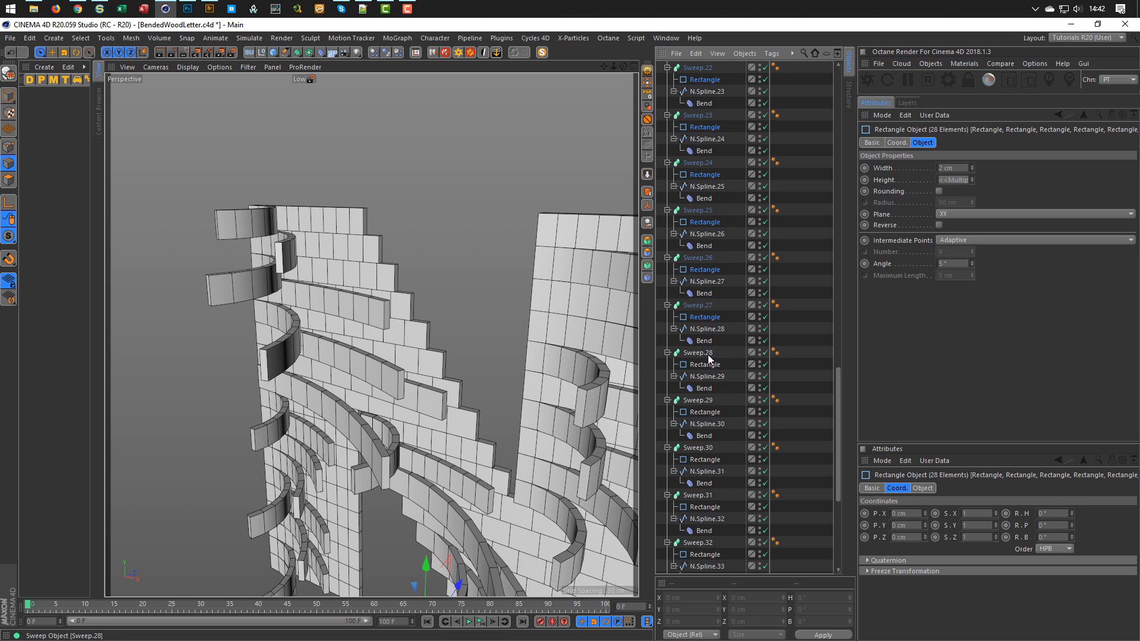
pyautogui.keyDown('ctrl'); pyautogui.click(709, 365); pyautogui.keyUp('ctrl')
pyautogui.keyDown('ctrl'); pyautogui.click(708, 412); pyautogui.keyUp('ctrl')
pyautogui.keyDown('ctrl'); pyautogui.click(707, 460); pyautogui.keyUp('ctrl')
pyautogui.keyDown('ctrl'); pyautogui.click(707, 509); pyautogui.keyUp('ctrl')
pyautogui.scroll(-5, 718, 470)
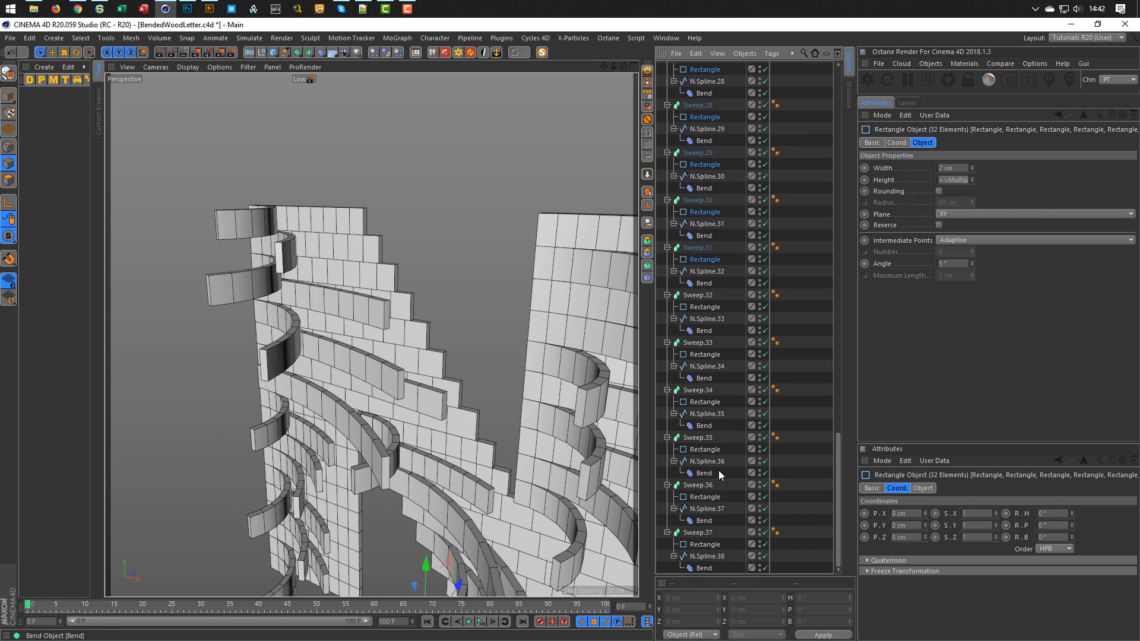
pyautogui.keyDown('ctrl'); pyautogui.click(711, 306); pyautogui.keyUp('ctrl')
pyautogui.keyDown('ctrl'); pyautogui.click(712, 356); pyautogui.keyUp('ctrl')
pyautogui.keyDown('ctrl'); pyautogui.click(709, 404); pyautogui.keyUp('ctrl')
pyautogui.keyDown('ctrl'); pyautogui.click(709, 450); pyautogui.keyUp('ctrl')
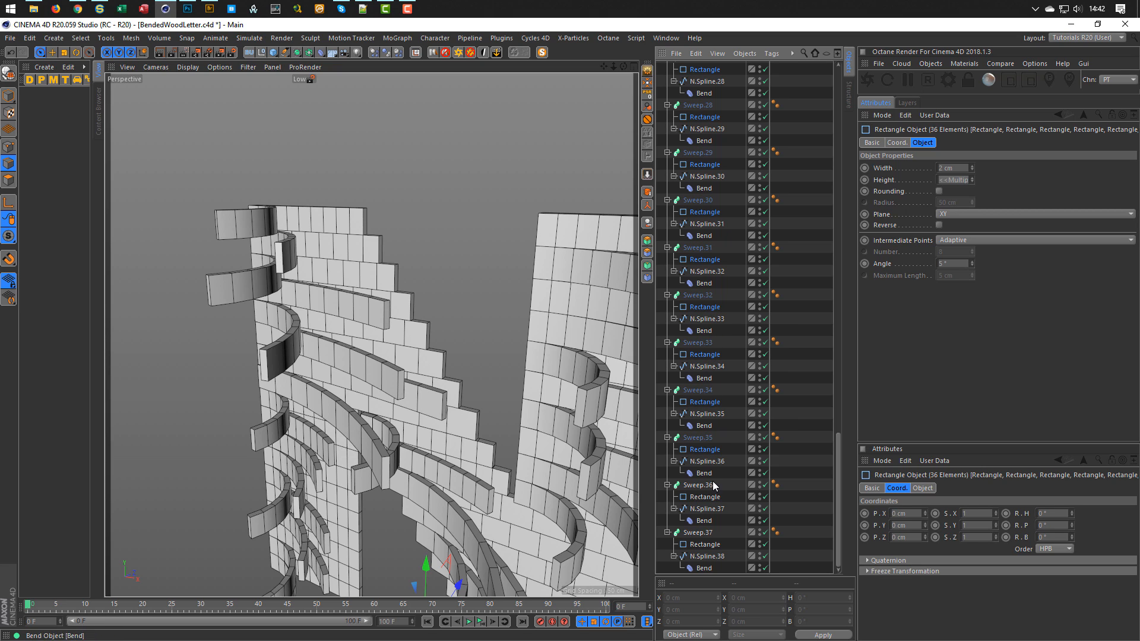
pyautogui.keyDown('ctrl'); pyautogui.click(707, 544); pyautogui.keyUp('ctrl')
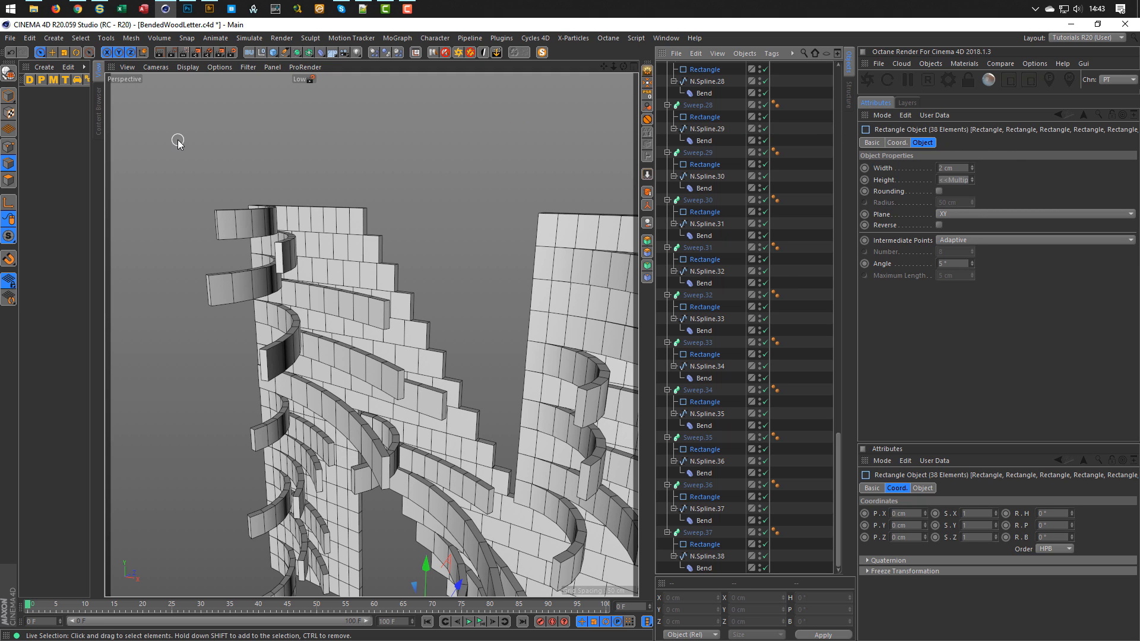
# Store the selected bent-stripe profiles in a new selection object and rename it Bended Rectangles.
pyautogui.click(85, 37)
pyautogui.moveTo(131, 55)
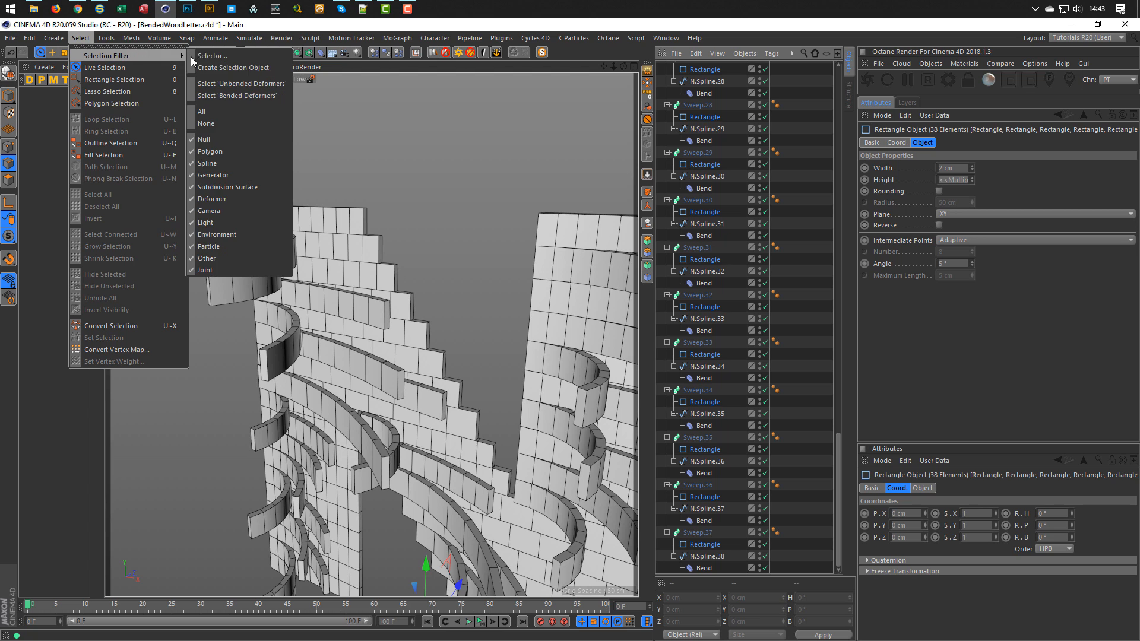
pyautogui.click(243, 67)
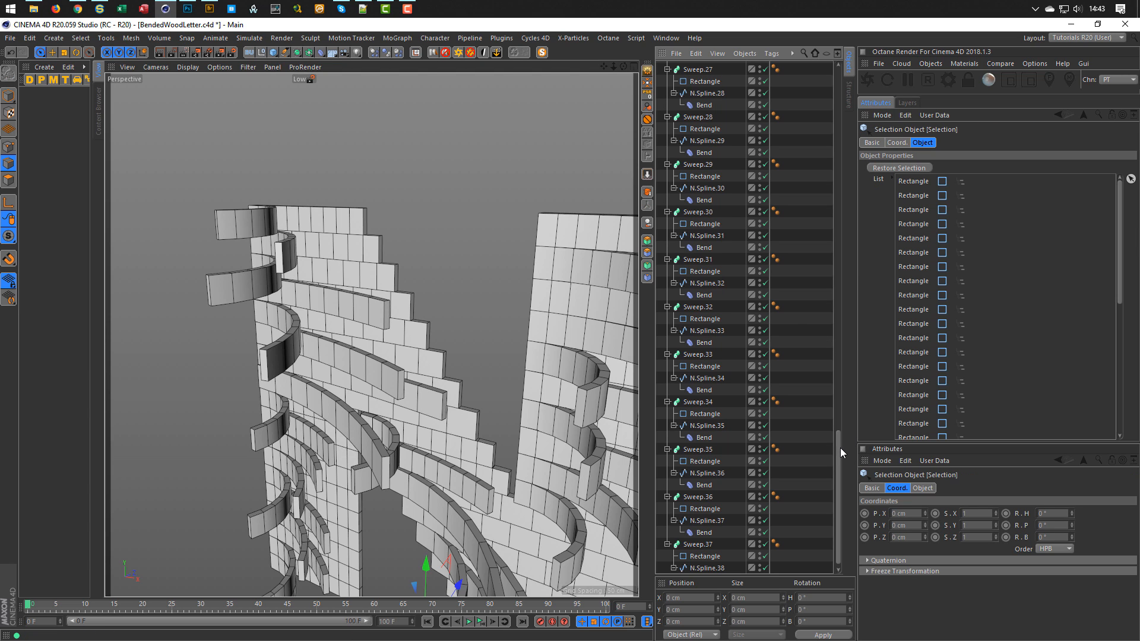
pyautogui.scroll(10, 839, 448)
pyautogui.moveTo(849, 249); pyautogui.dragTo(843, 60)
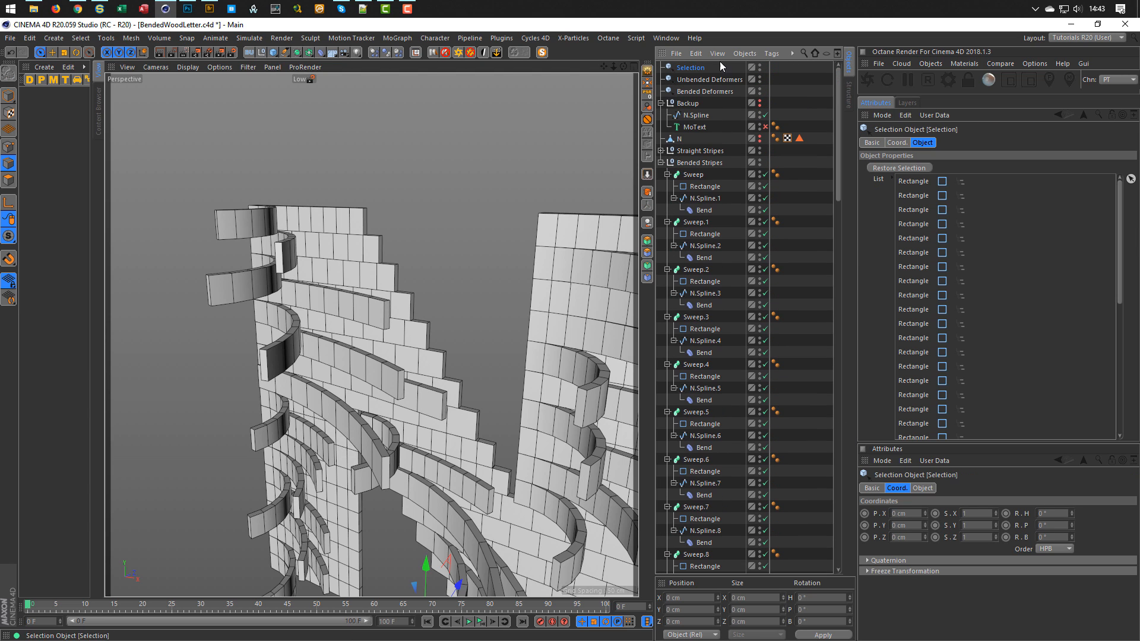
pyautogui.doubleClick(691, 68)
pyautogui.write('Be')
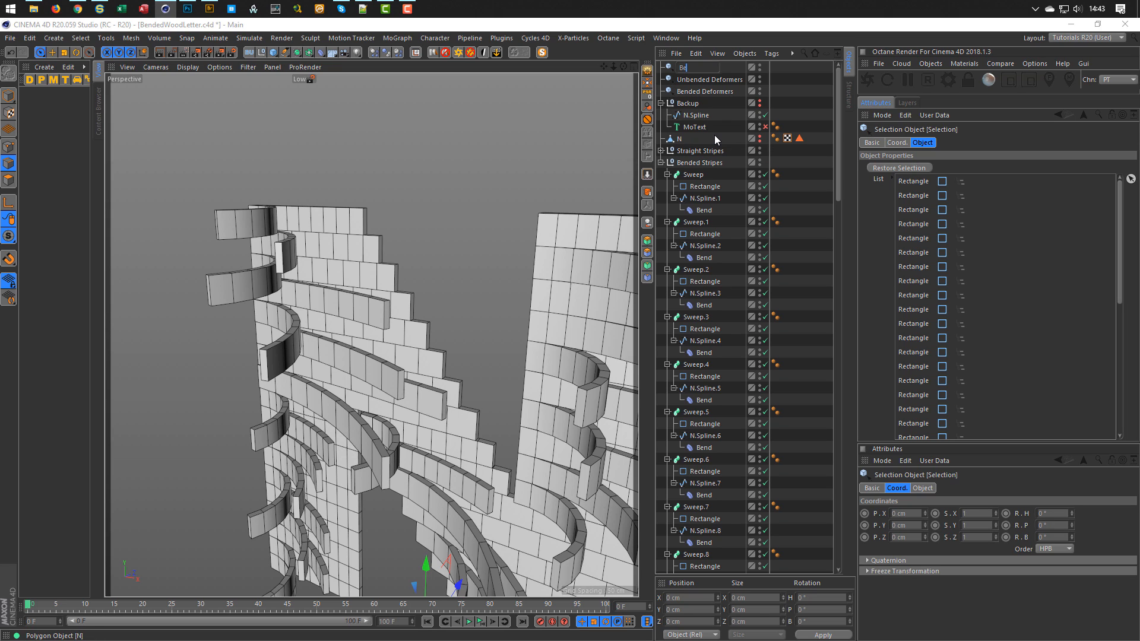
pyautogui.write('nded R')
pyautogui.write('ect')
pyautogui.write('angles')
pyautogui.press('Return')
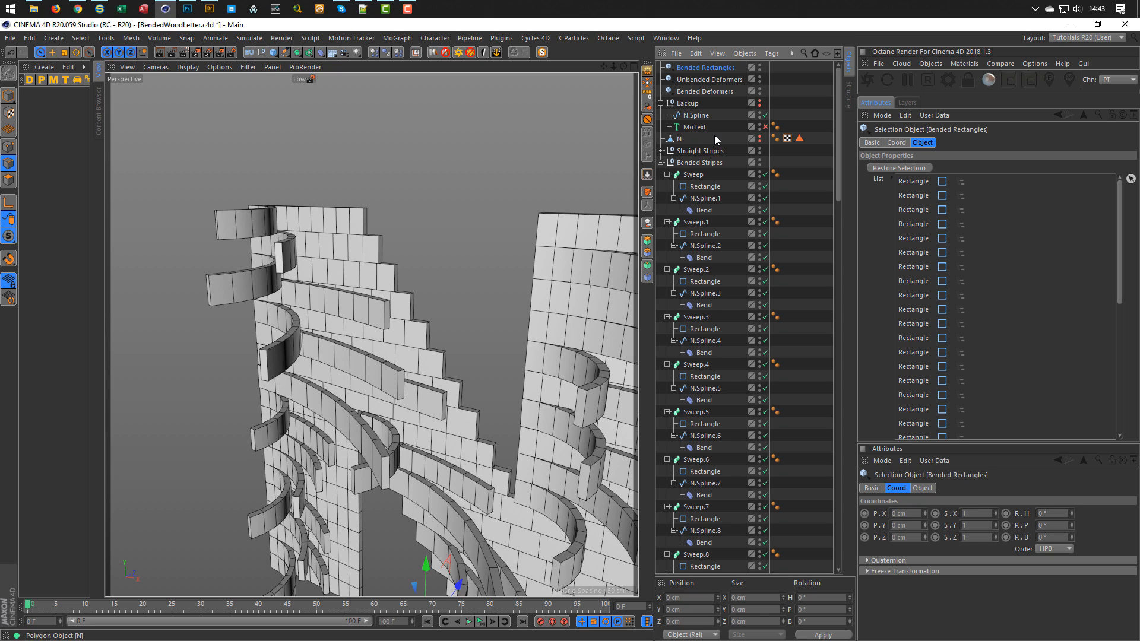
# Collapse the Bended Stripes group and expand the Straight Stripes group in the object hierarchy.
pyautogui.click(661, 162)
pyautogui.click(661, 151)
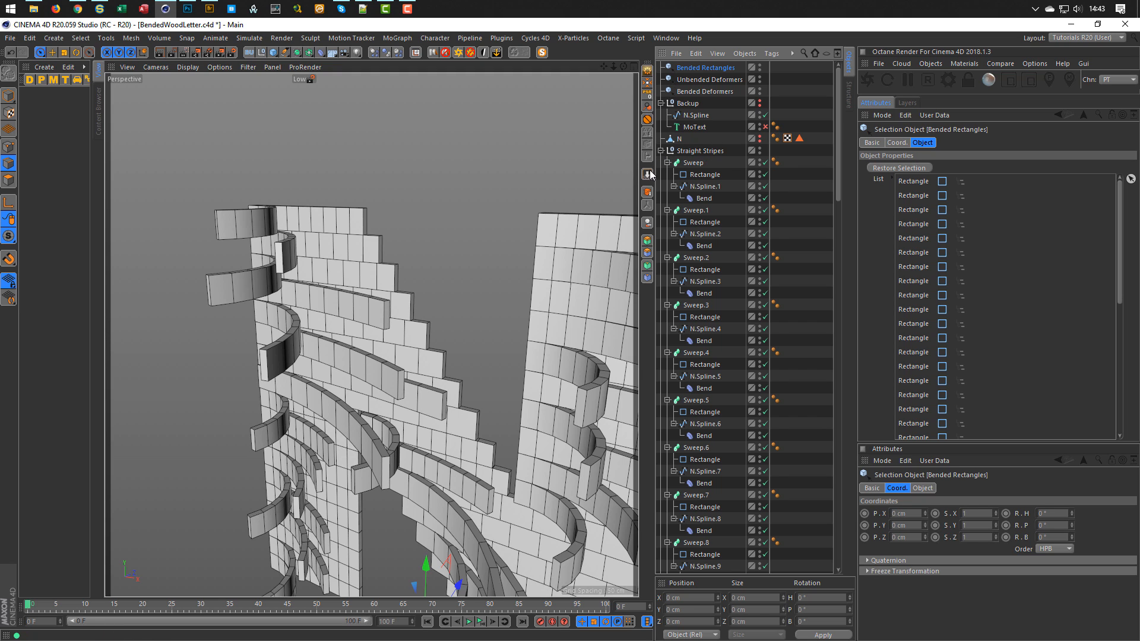
pyautogui.click(705, 174)
pyautogui.keyDown('ctrl'); pyautogui.click(705, 222); pyautogui.keyUp('ctrl')
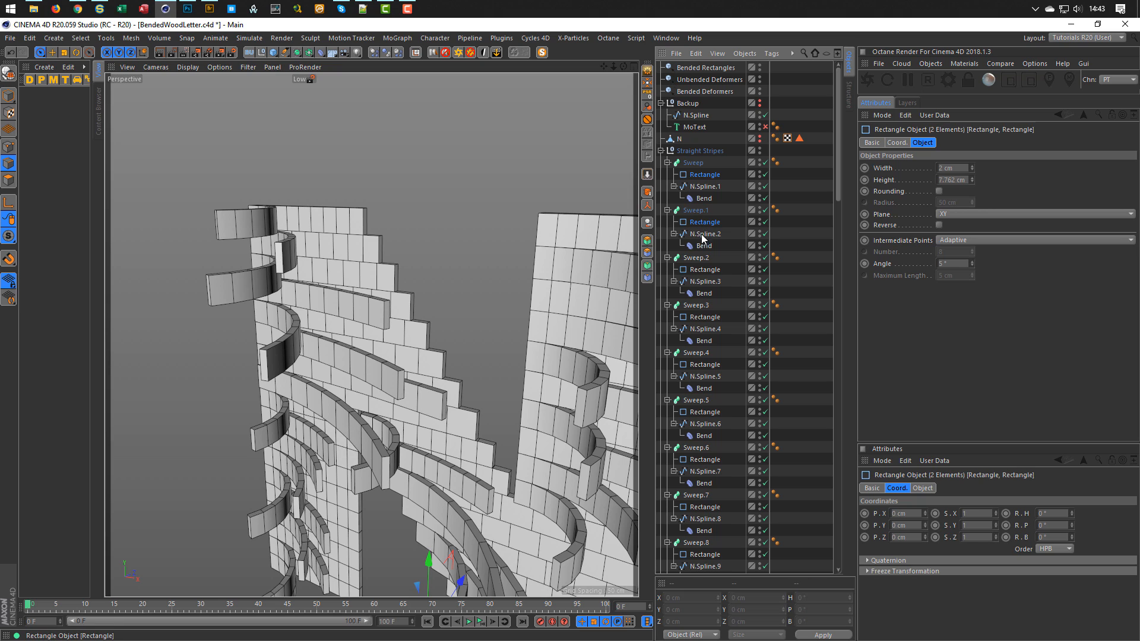
pyautogui.keyDown('ctrl'); pyautogui.click(704, 269); pyautogui.keyUp('ctrl')
pyautogui.keyDown('ctrl'); pyautogui.click(704, 317); pyautogui.keyUp('ctrl')
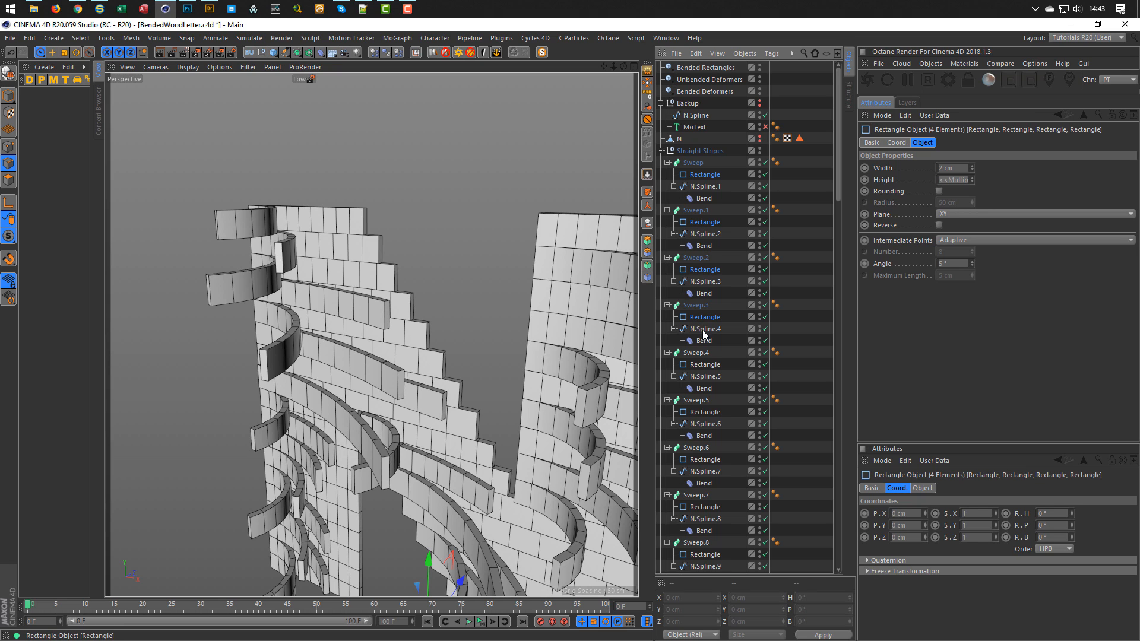
pyautogui.keyDown('ctrl'); pyautogui.click(704, 365); pyautogui.keyUp('ctrl')
pyautogui.keyDown('ctrl'); pyautogui.click(704, 412); pyautogui.keyUp('ctrl')
pyautogui.keyDown('ctrl'); pyautogui.click(704, 459); pyautogui.keyUp('ctrl')
pyautogui.keyDown('ctrl'); pyautogui.click(705, 507); pyautogui.keyUp('ctrl')
pyautogui.keyDown('ctrl'); pyautogui.click(705, 555); pyautogui.keyUp('ctrl')
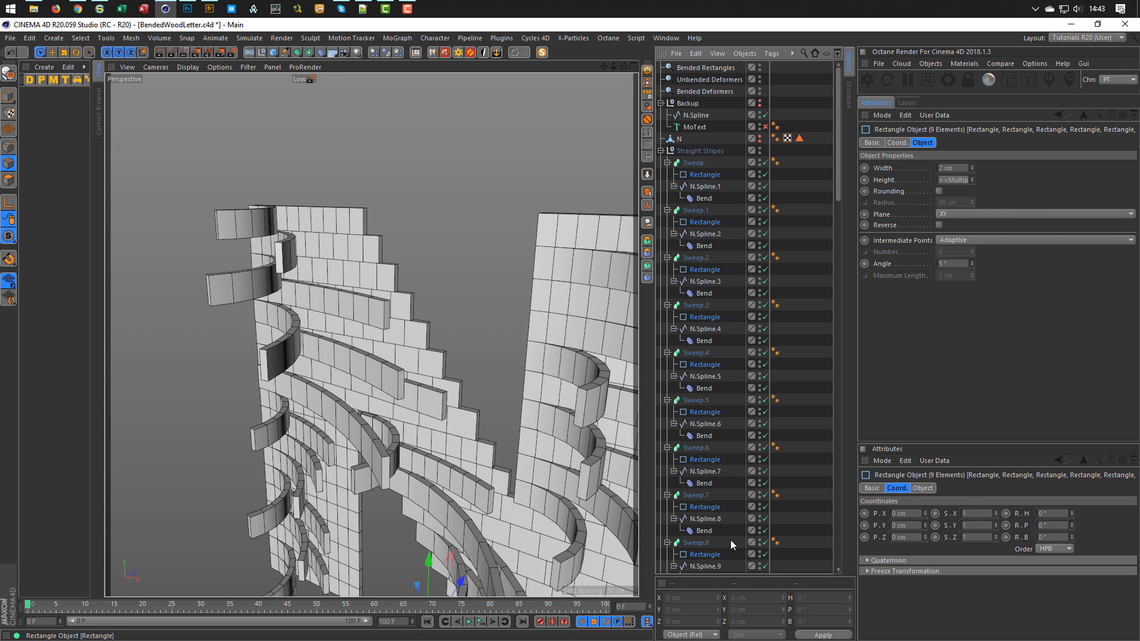
pyautogui.scroll(-4, 743, 522)
pyautogui.scroll(-8, 752, 495)
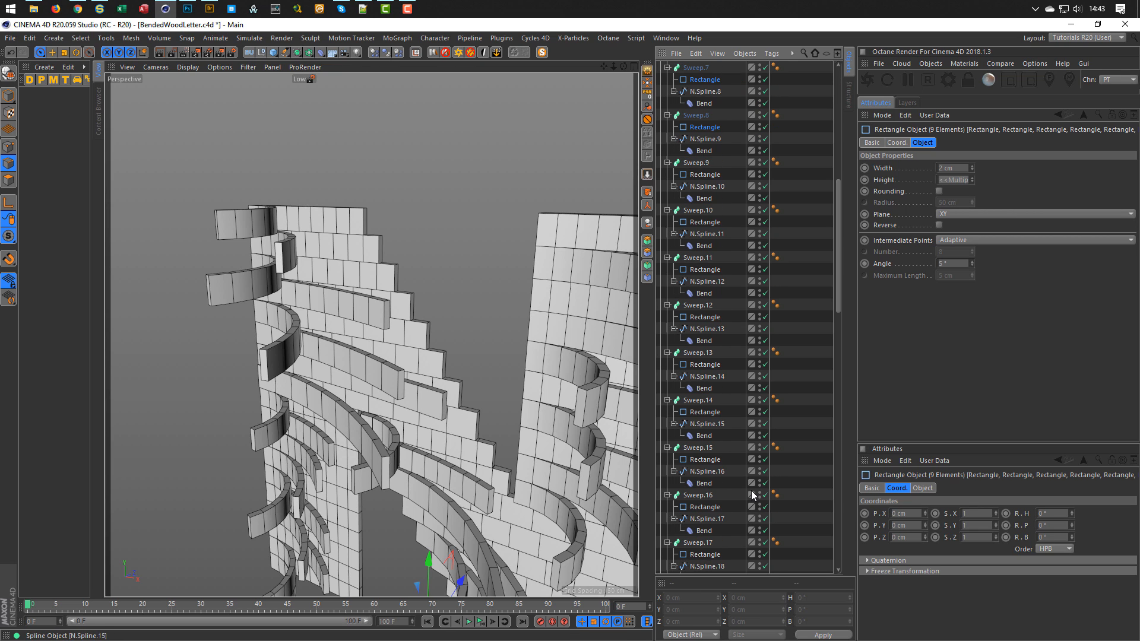
pyautogui.keyDown('ctrl'); pyautogui.click(706, 175); pyautogui.keyUp('ctrl')
pyautogui.keyDown('ctrl'); pyautogui.click(705, 222); pyautogui.keyUp('ctrl')
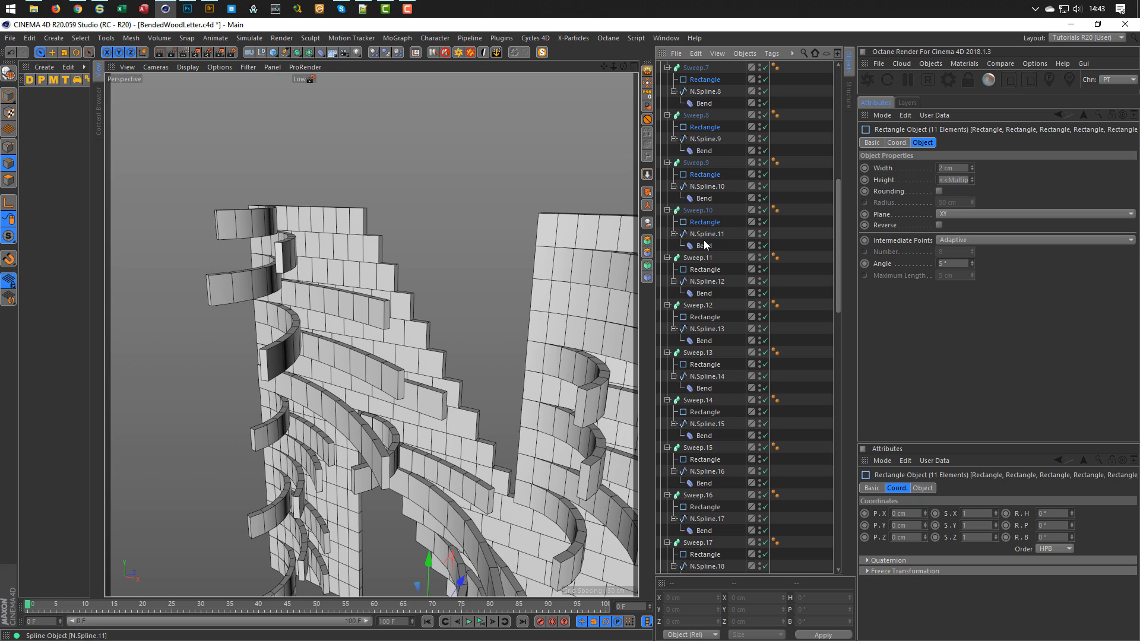
pyautogui.keyDown('ctrl'); pyautogui.click(706, 366); pyautogui.keyUp('ctrl')
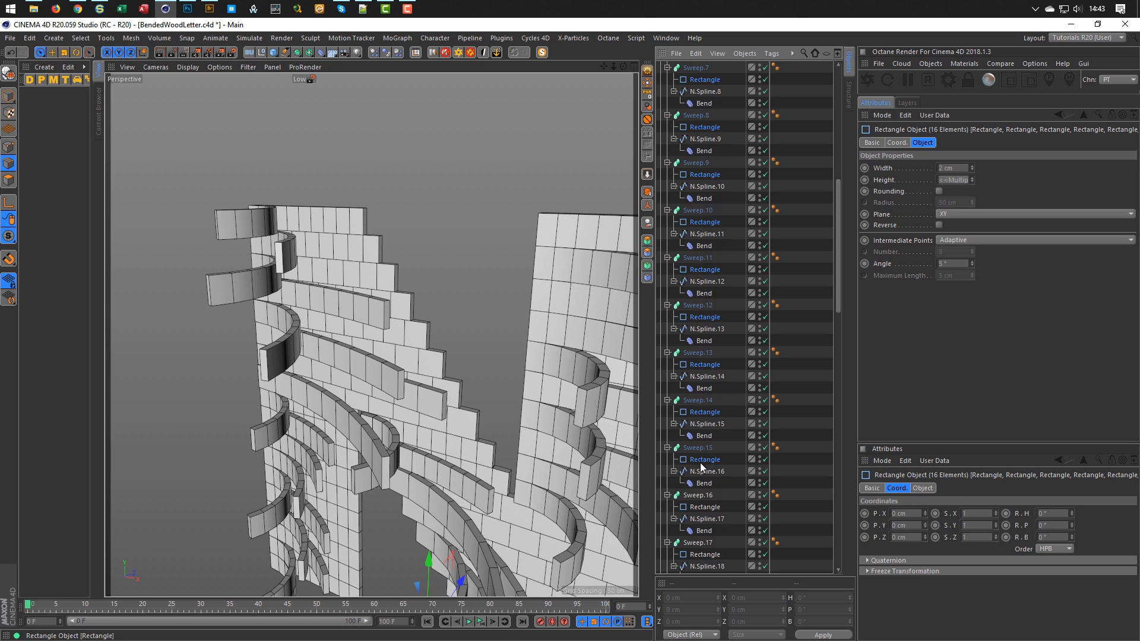
pyautogui.keyDown('ctrl'); pyautogui.click(698, 506); pyautogui.keyUp('ctrl')
pyautogui.keyDown('ctrl'); pyautogui.click(704, 555); pyautogui.keyUp('ctrl')
pyautogui.scroll(-10, 735, 517)
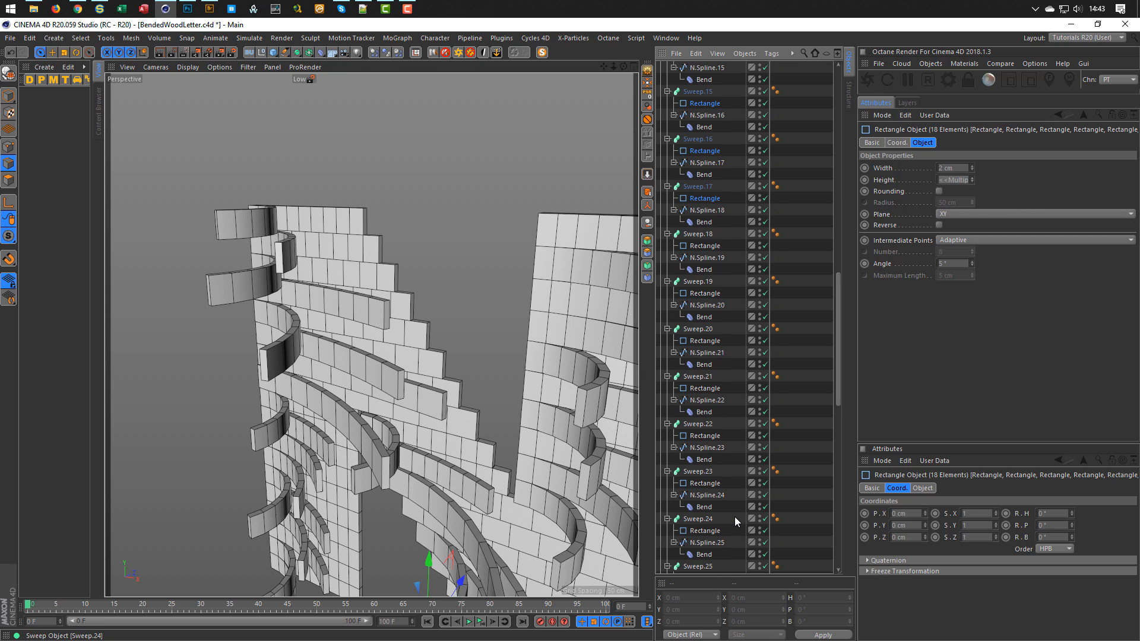
pyautogui.keyDown('ctrl'); pyautogui.click(705, 246); pyautogui.keyUp('ctrl')
pyautogui.keyDown('ctrl'); pyautogui.click(708, 294); pyautogui.keyUp('ctrl')
pyautogui.keyDown('ctrl'); pyautogui.click(705, 341); pyautogui.keyUp('ctrl')
pyautogui.keyDown('ctrl'); pyautogui.click(705, 388); pyautogui.keyUp('ctrl')
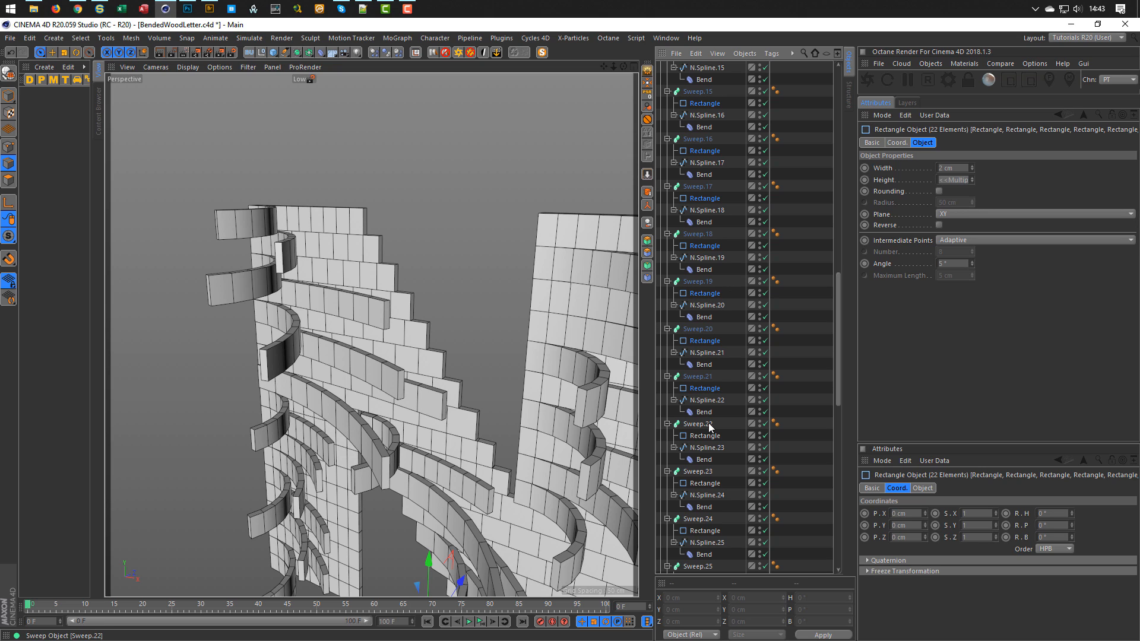
pyautogui.keyDown('ctrl'); pyautogui.click(706, 436); pyautogui.keyUp('ctrl')
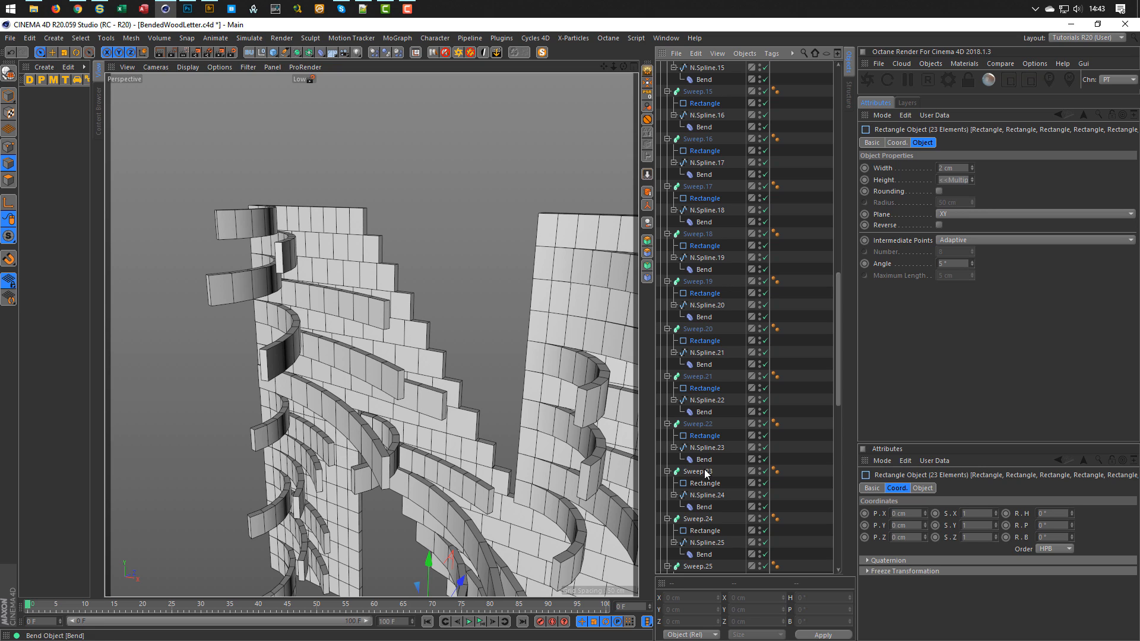
pyautogui.keyDown('ctrl'); pyautogui.click(704, 531); pyautogui.keyUp('ctrl')
pyautogui.scroll(-10, 741, 475)
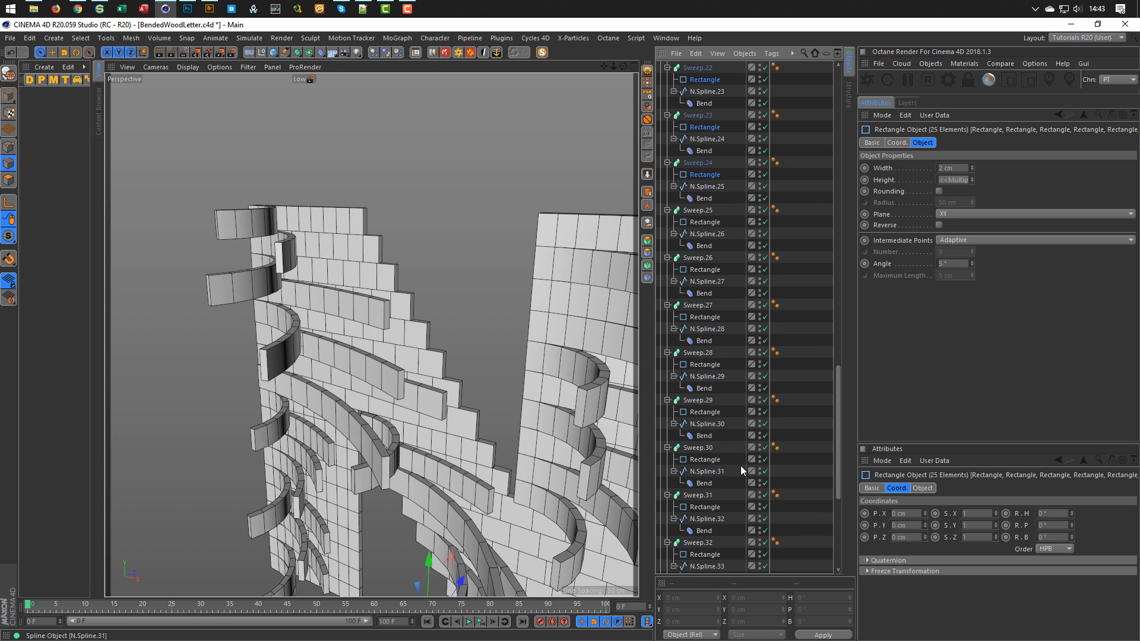
pyautogui.keyDown('ctrl'); pyautogui.click(711, 223); pyautogui.keyUp('ctrl')
pyautogui.keyDown('ctrl'); pyautogui.click(705, 269); pyautogui.keyUp('ctrl')
pyautogui.keyDown('ctrl'); pyautogui.click(706, 317); pyautogui.keyUp('ctrl')
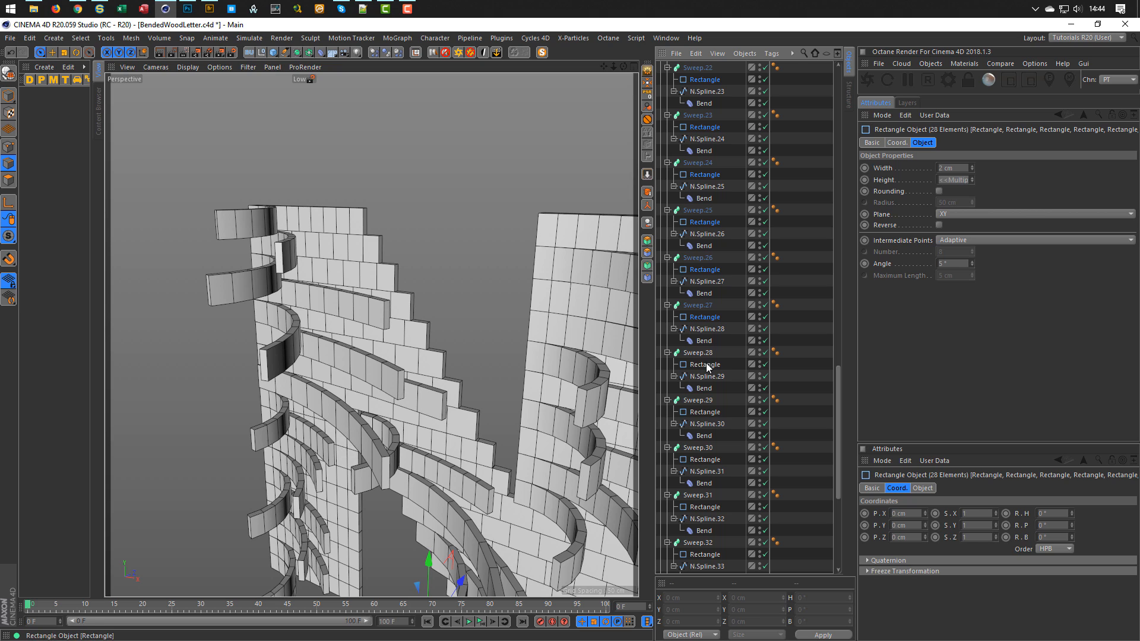
pyautogui.keyDown('ctrl'); pyautogui.click(706, 411); pyautogui.keyUp('ctrl')
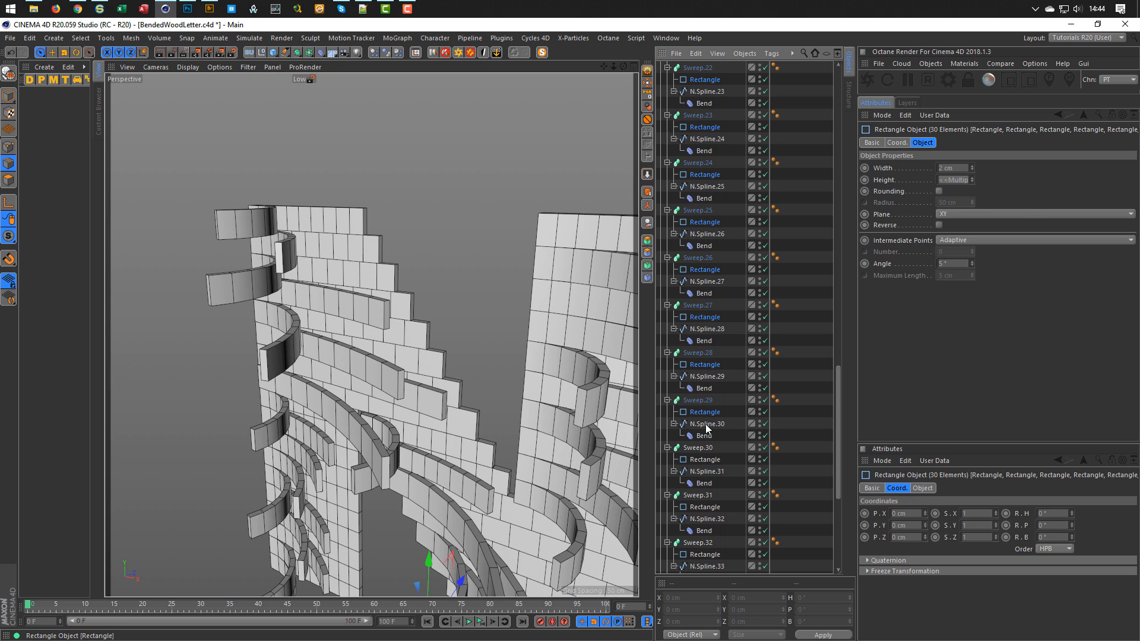
pyautogui.doubleClick(706, 507)
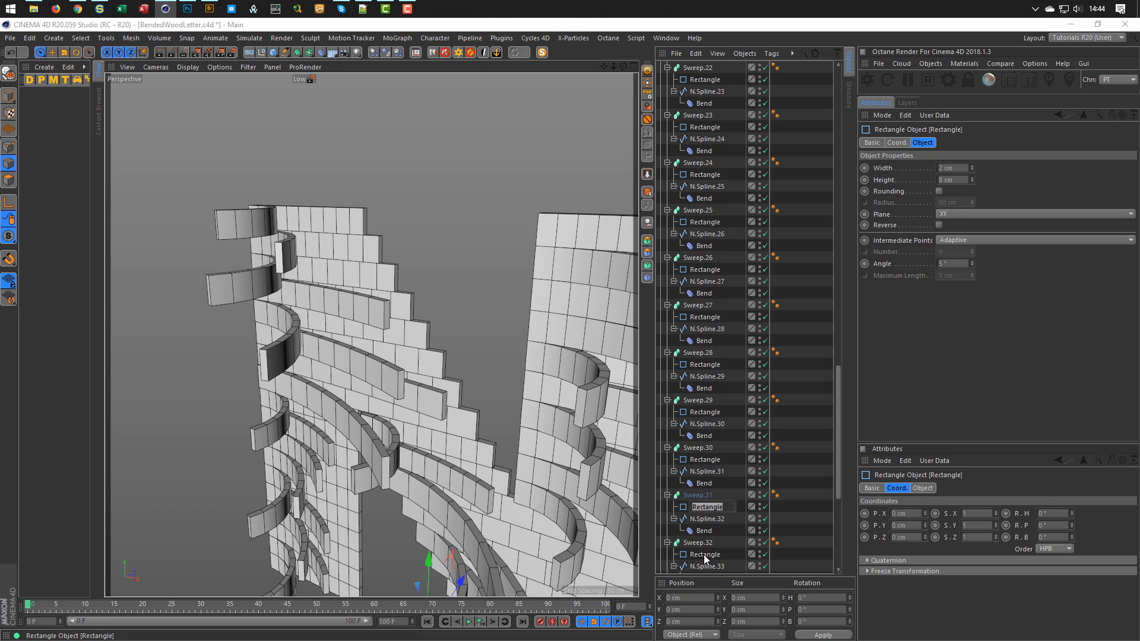
pyautogui.press('Escape')
pyautogui.keyDown('ctrl'); pyautogui.click(705, 555); pyautogui.keyUp('ctrl')
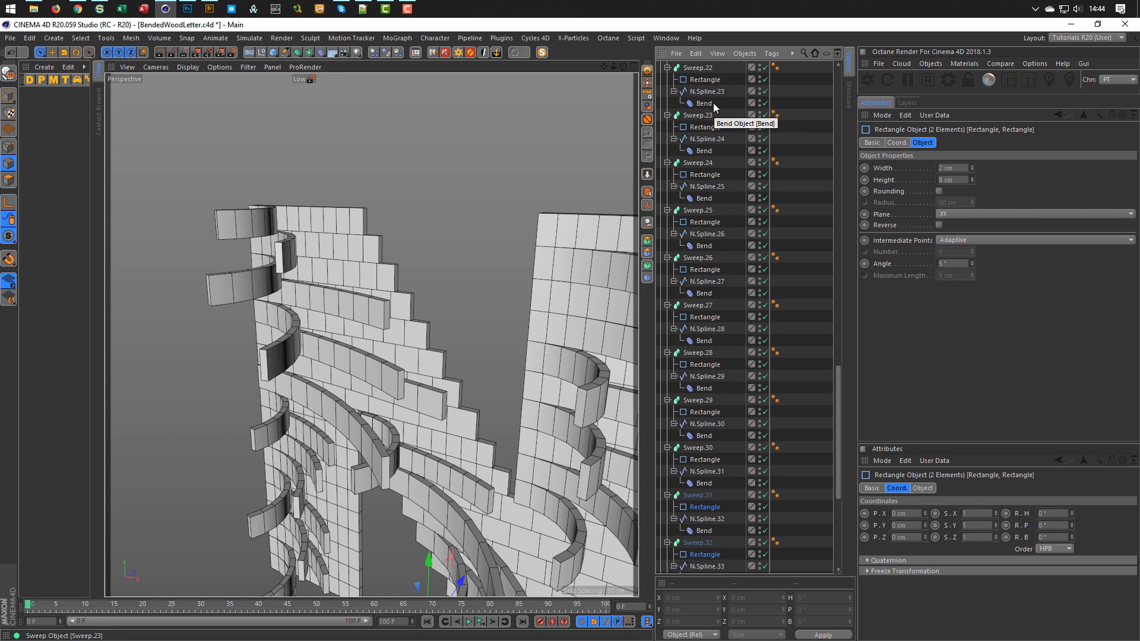
# Select the Rectangle profiles of all sweeps in the Straight Stripes group, from Sweep.37 back through Sweep.
pyautogui.scroll(-5, 713, 148)
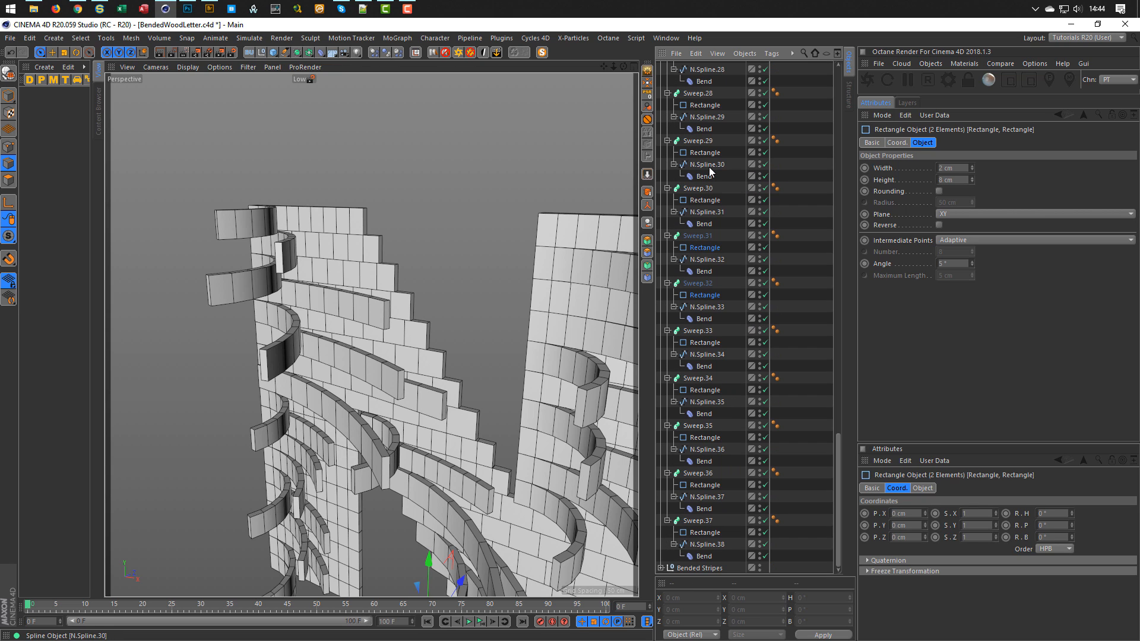
pyautogui.click(704, 531)
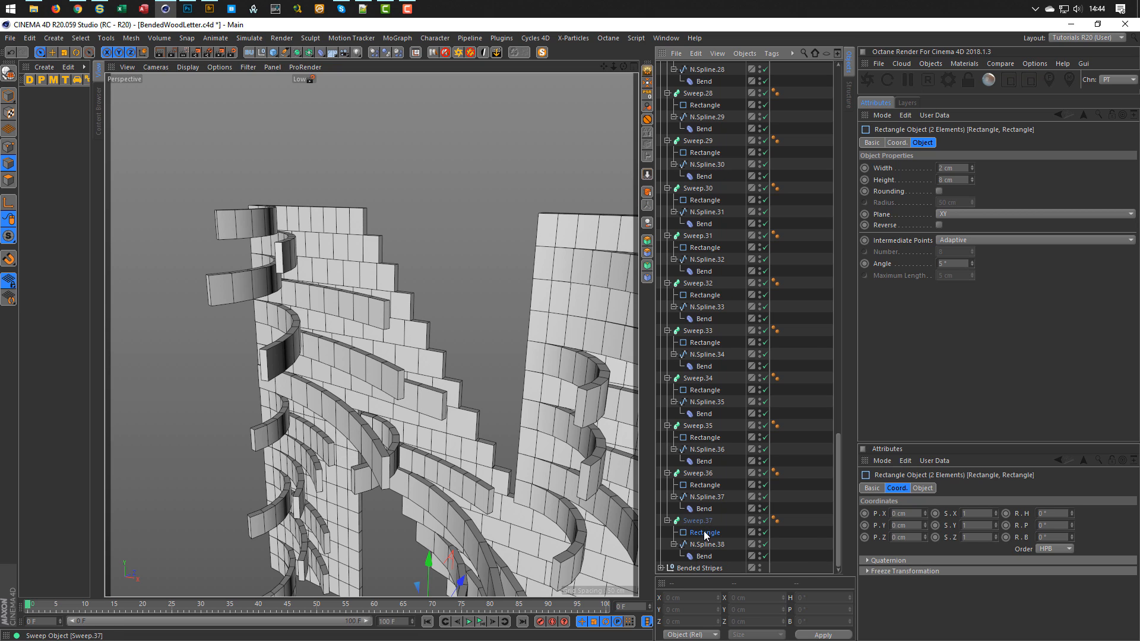
pyautogui.keyDown('ctrl'); pyautogui.click(705, 484); pyautogui.keyUp('ctrl')
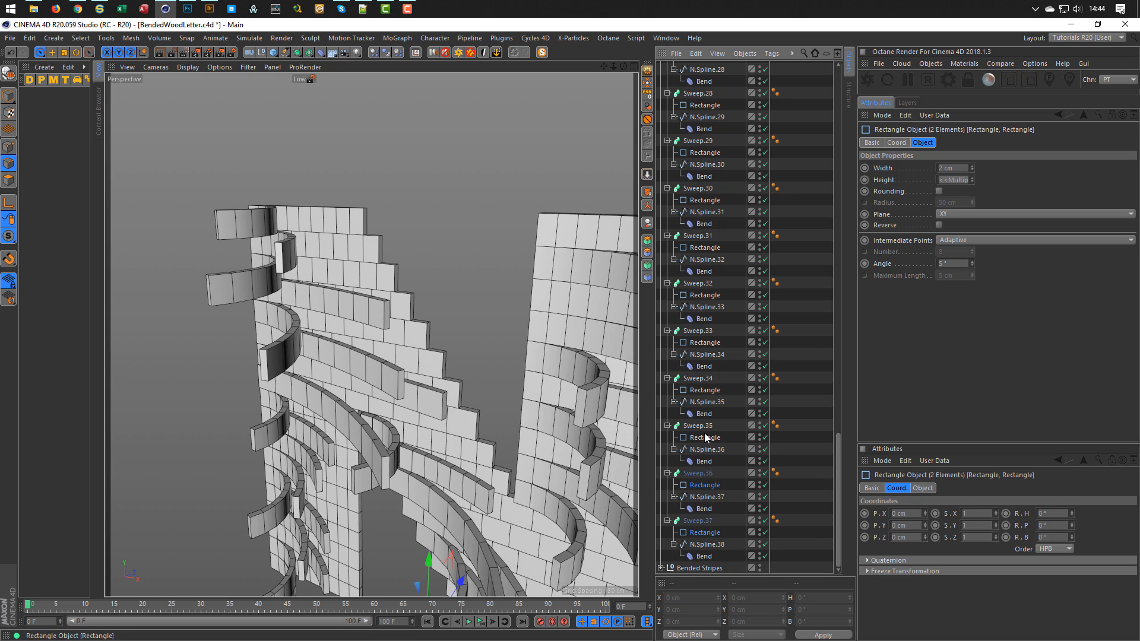
pyautogui.keyDown('ctrl'); pyautogui.click(705, 390); pyautogui.keyUp('ctrl')
pyautogui.keyDown('ctrl'); pyautogui.click(698, 378); pyautogui.keyUp('ctrl')
pyautogui.keyDown('ctrl'); pyautogui.click(704, 343); pyautogui.keyUp('ctrl')
pyautogui.keyDown('ctrl'); pyautogui.click(698, 331); pyautogui.keyUp('ctrl')
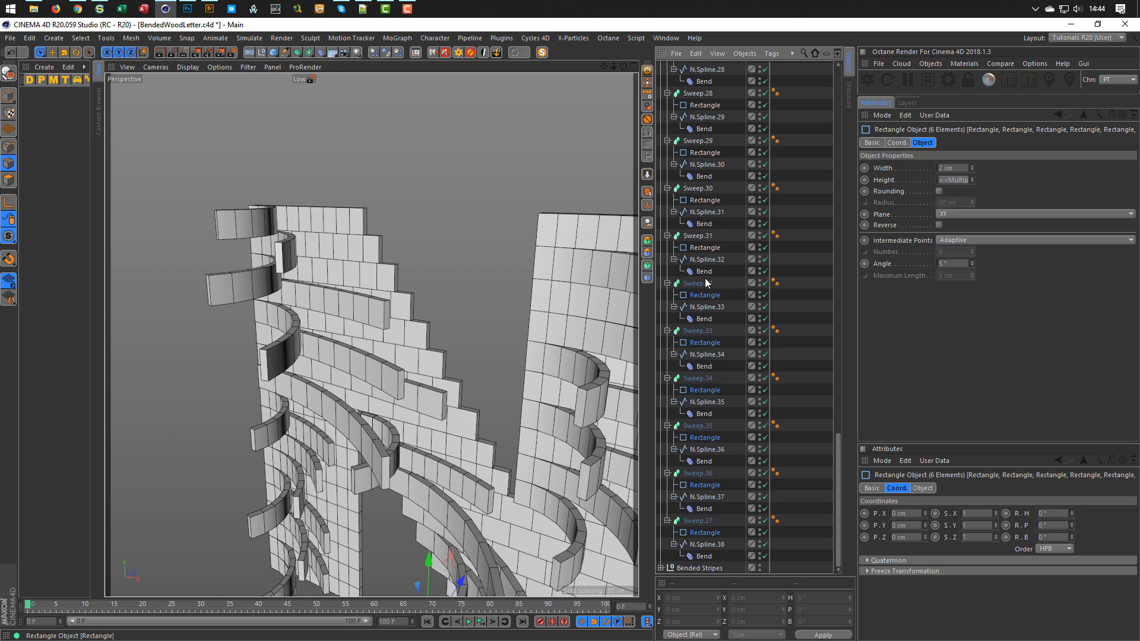
pyautogui.keyDown('ctrl'); pyautogui.click(706, 247); pyautogui.keyUp('ctrl')
pyautogui.keyDown('ctrl'); pyautogui.click(698, 235); pyautogui.keyUp('ctrl')
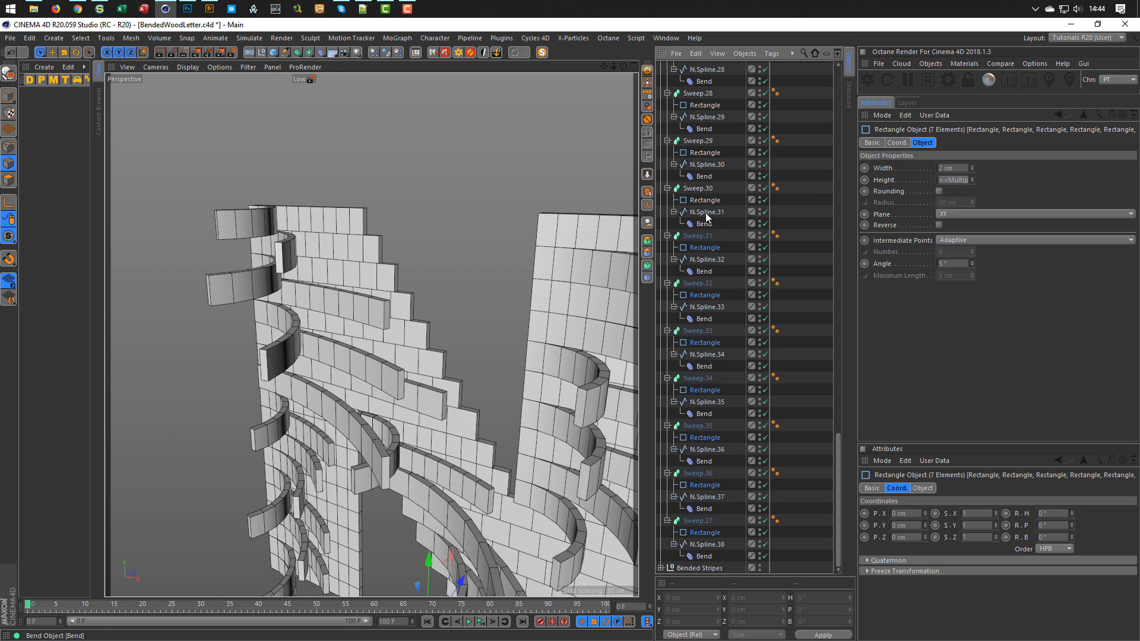
pyautogui.keyDown('ctrl'); pyautogui.click(711, 152); pyautogui.keyUp('ctrl')
pyautogui.keyDown('ctrl'); pyautogui.click(701, 140); pyautogui.keyUp('ctrl')
pyautogui.keyDown('ctrl'); pyautogui.click(707, 105); pyautogui.keyUp('ctrl')
pyautogui.keyDown('ctrl'); pyautogui.click(700, 94); pyautogui.keyUp('ctrl')
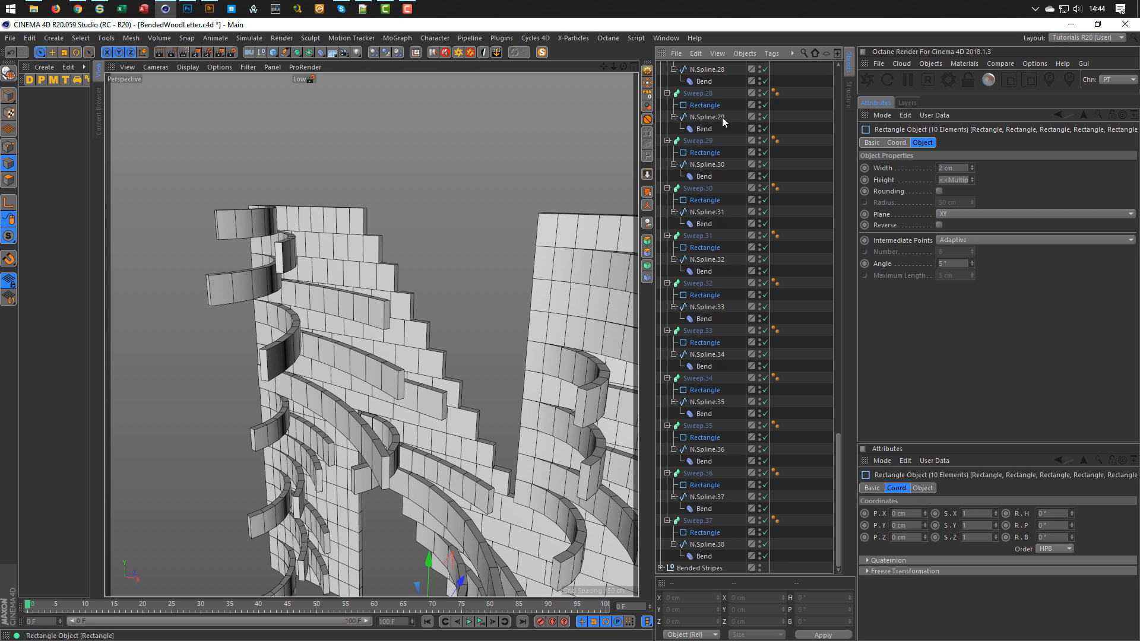
pyautogui.scroll(10, 722, 119)
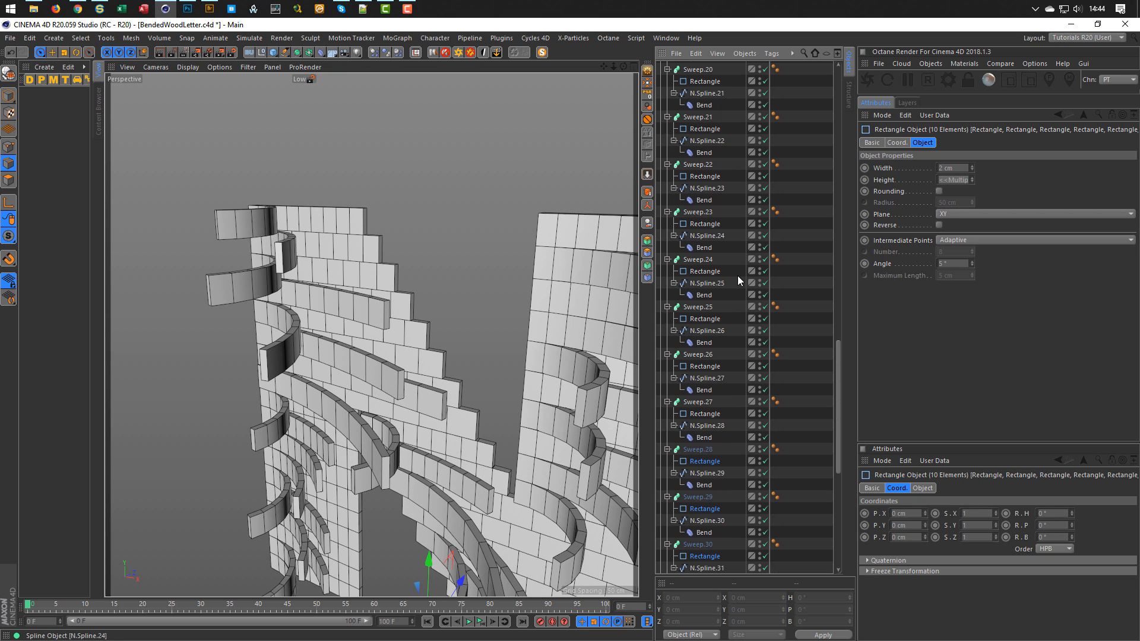
pyautogui.keyDown('ctrl'); pyautogui.click(704, 366); pyautogui.keyUp('ctrl')
pyautogui.keyDown('ctrl'); pyautogui.click(700, 354); pyautogui.keyUp('ctrl')
pyautogui.keyDown('ctrl'); pyautogui.click(705, 319); pyautogui.keyUp('ctrl')
pyautogui.keyDown('ctrl'); pyautogui.click(699, 307); pyautogui.keyUp('ctrl')
pyautogui.keyDown('ctrl'); pyautogui.click(706, 272); pyautogui.keyUp('ctrl')
pyautogui.keyDown('ctrl'); pyautogui.click(699, 259); pyautogui.keyUp('ctrl')
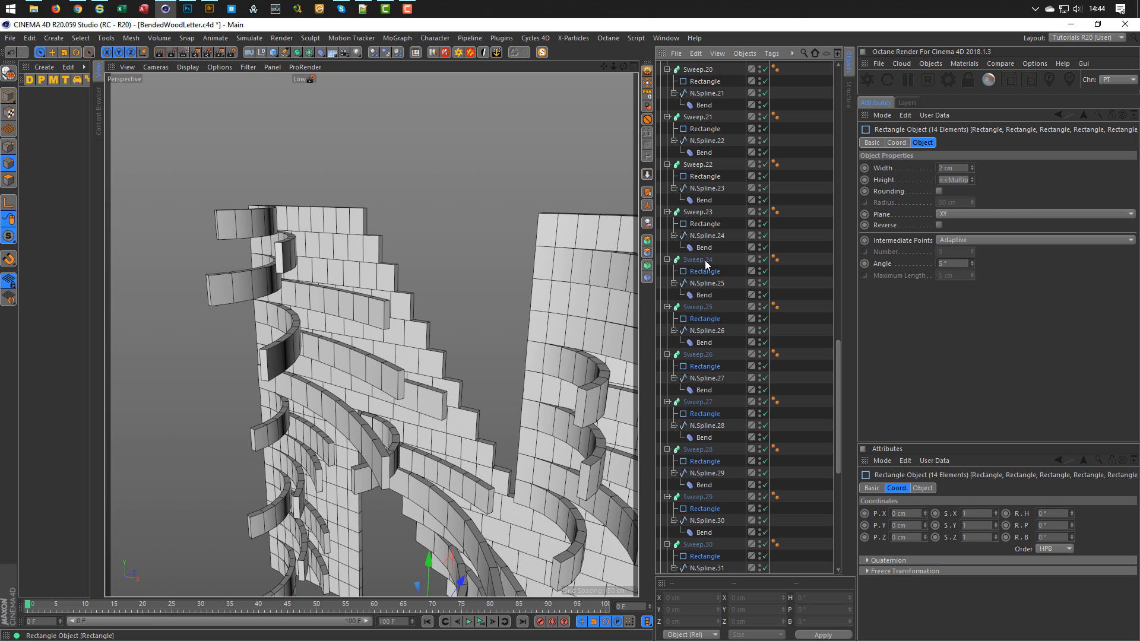
pyautogui.keyDown('ctrl'); pyautogui.click(708, 224); pyautogui.keyUp('ctrl')
pyautogui.keyDown('ctrl'); pyautogui.click(707, 212); pyautogui.keyUp('ctrl')
pyautogui.keyDown('ctrl'); pyautogui.click(709, 176); pyautogui.keyUp('ctrl')
pyautogui.keyDown('ctrl'); pyautogui.click(707, 165); pyautogui.keyUp('ctrl')
pyautogui.keyDown('ctrl'); pyautogui.click(700, 117); pyautogui.keyUp('ctrl')
pyautogui.keyDown('ctrl'); pyautogui.click(707, 129); pyautogui.keyUp('ctrl')
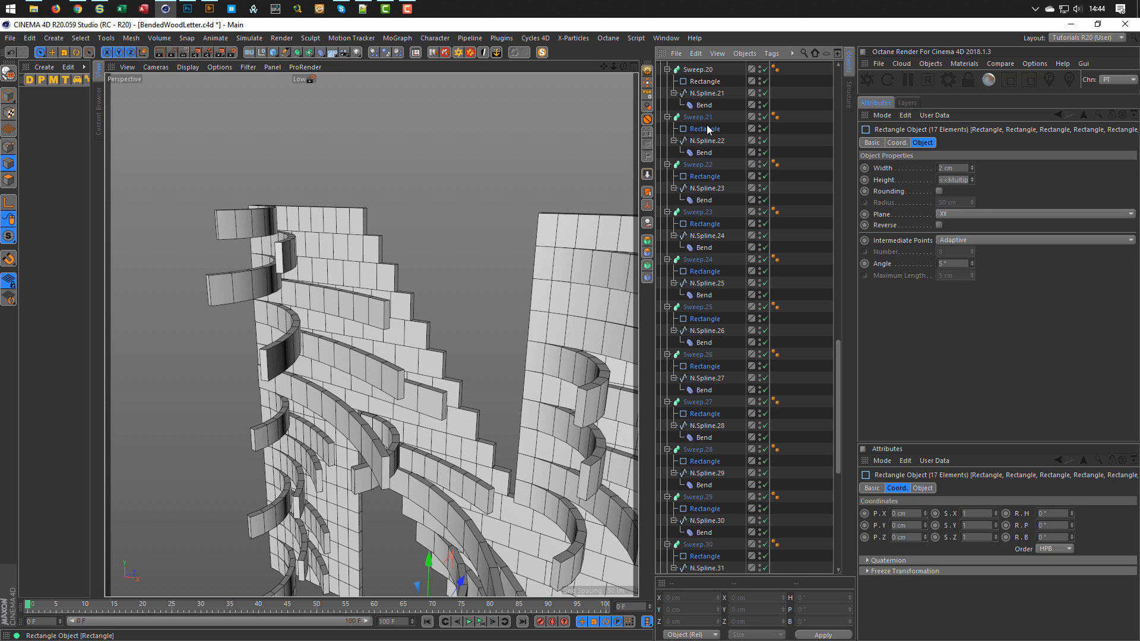
pyautogui.scroll(6, 708, 129)
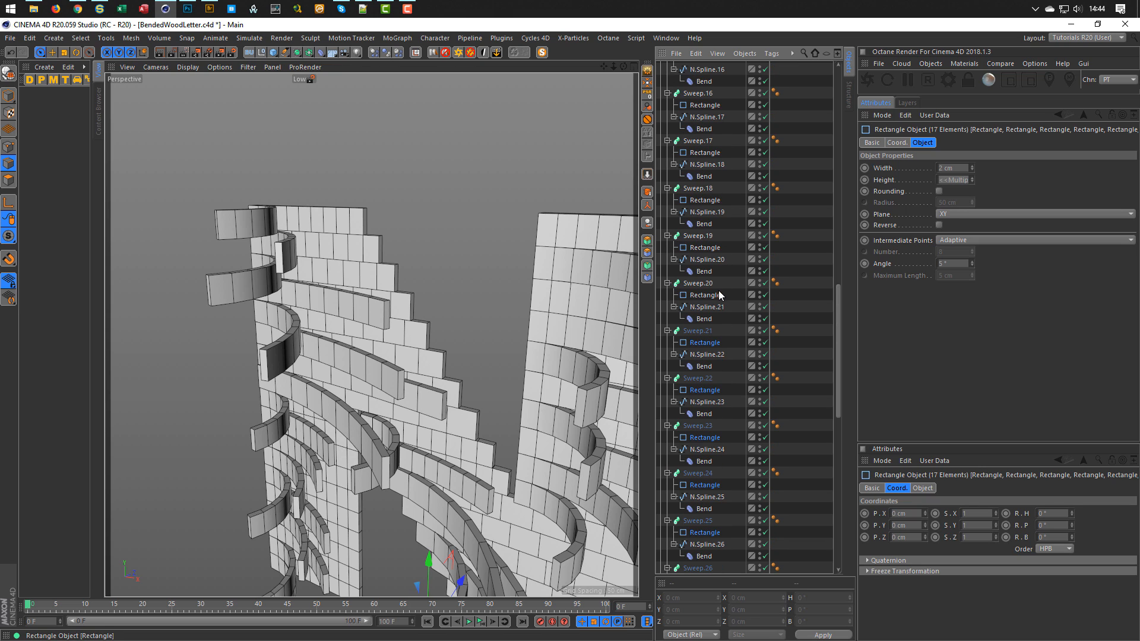
pyautogui.keyDown('ctrl'); pyautogui.click(705, 247); pyautogui.keyUp('ctrl')
pyautogui.keyDown('ctrl'); pyautogui.click(698, 236); pyautogui.keyUp('ctrl')
pyautogui.keyDown('ctrl'); pyautogui.click(706, 200); pyautogui.keyUp('ctrl')
pyautogui.keyDown('ctrl'); pyautogui.click(699, 188); pyautogui.keyUp('ctrl')
pyautogui.keyDown('ctrl'); pyautogui.click(707, 154); pyautogui.keyUp('ctrl')
pyautogui.keyDown('ctrl'); pyautogui.click(704, 138); pyautogui.keyUp('ctrl')
pyautogui.keyDown('ctrl'); pyautogui.click(705, 105); pyautogui.keyUp('ctrl')
pyautogui.keyDown('ctrl'); pyautogui.click(698, 93); pyautogui.keyUp('ctrl')
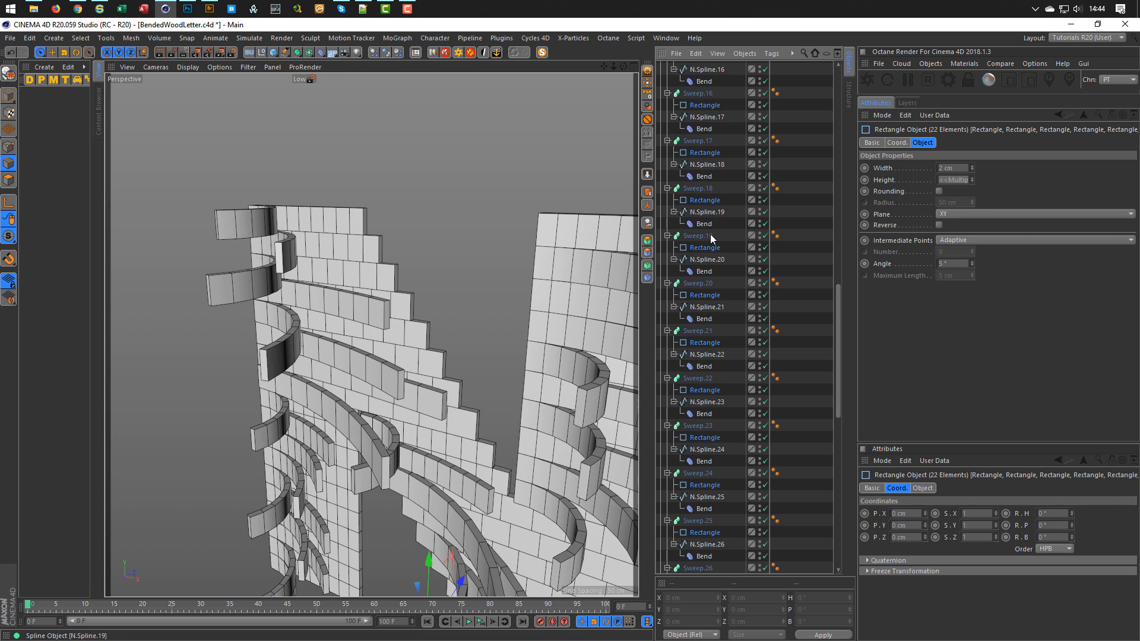
pyautogui.scroll(10, 711, 237)
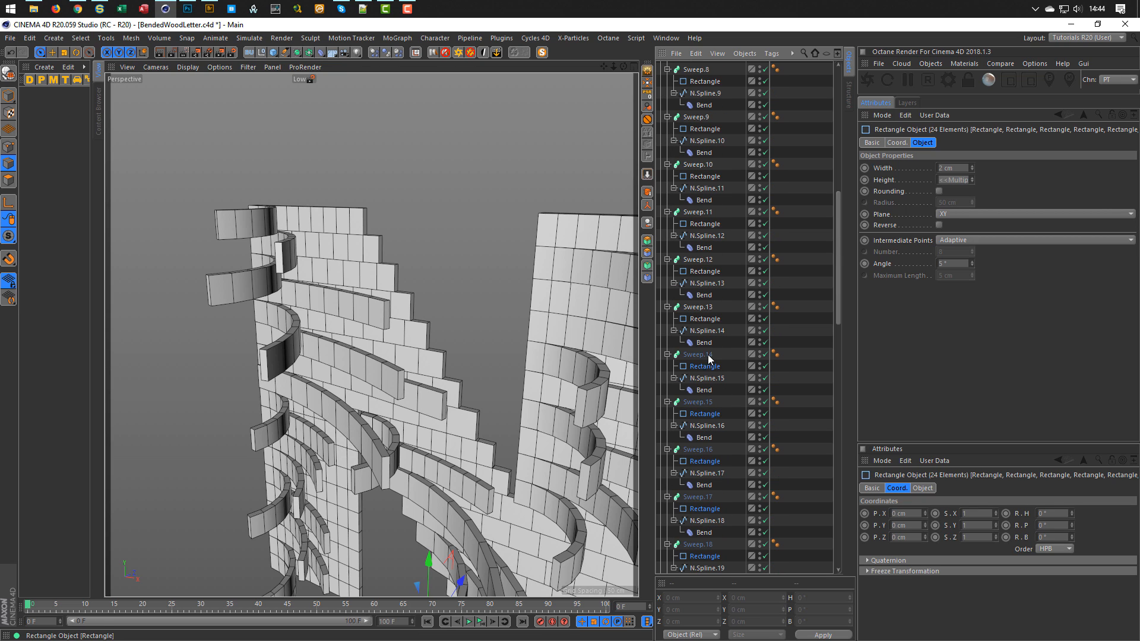
pyautogui.keyDown('ctrl'); pyautogui.click(705, 271); pyautogui.keyUp('ctrl')
pyautogui.keyDown('ctrl'); pyautogui.click(698, 259); pyautogui.keyUp('ctrl')
pyautogui.keyDown('ctrl'); pyautogui.click(705, 223); pyautogui.keyUp('ctrl')
pyautogui.keyDown('ctrl'); pyautogui.click(698, 212); pyautogui.keyUp('ctrl')
pyautogui.keyDown('ctrl'); pyautogui.click(710, 177); pyautogui.keyUp('ctrl')
pyautogui.keyDown('ctrl'); pyautogui.click(711, 165); pyautogui.keyUp('ctrl')
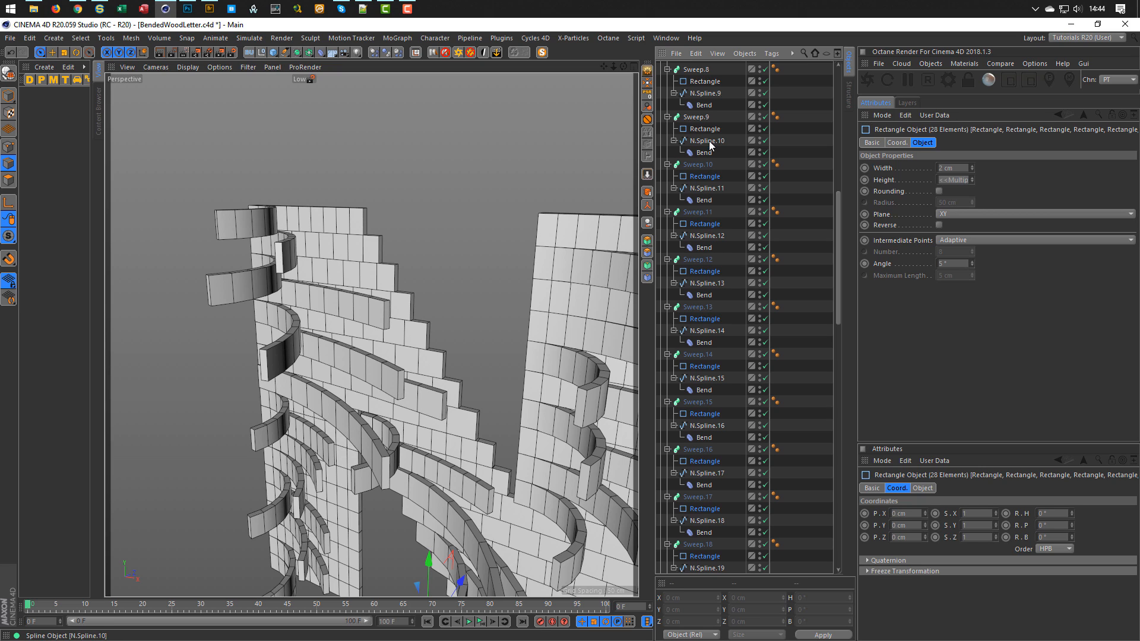
pyautogui.keyDown('ctrl'); pyautogui.click(711, 129); pyautogui.keyUp('ctrl')
pyautogui.keyDown('ctrl'); pyautogui.click(709, 117); pyautogui.keyUp('ctrl')
pyautogui.keyDown('ctrl'); pyautogui.click(706, 81); pyautogui.keyUp('ctrl')
pyautogui.keyDown('ctrl'); pyautogui.click(698, 70); pyautogui.keyUp('ctrl')
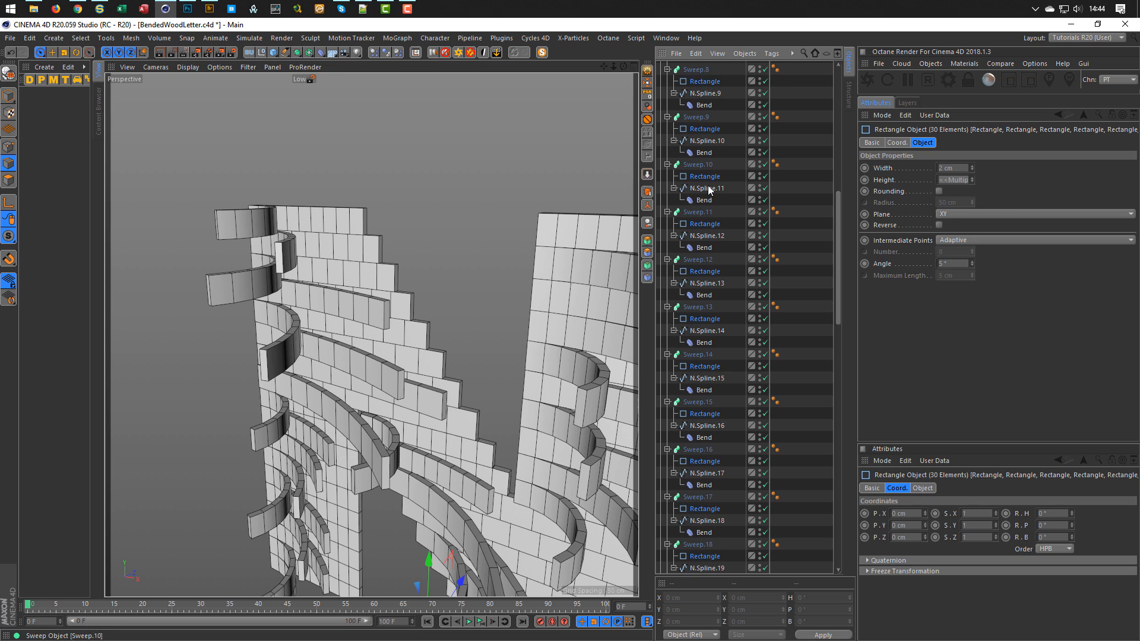
pyautogui.scroll(10, 707, 189)
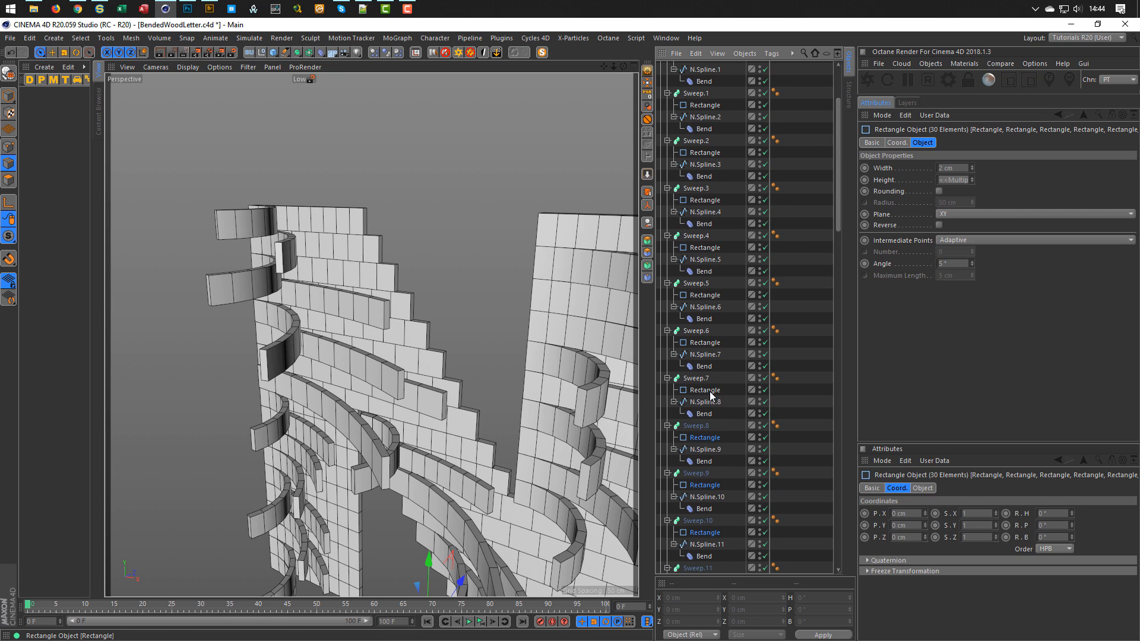
pyautogui.keyDown('ctrl'); pyautogui.click(706, 296); pyautogui.keyUp('ctrl')
pyautogui.keyDown('ctrl'); pyautogui.click(704, 285); pyautogui.keyUp('ctrl')
pyautogui.keyDown('ctrl'); pyautogui.click(705, 250); pyautogui.keyUp('ctrl')
pyautogui.keyDown('ctrl'); pyautogui.click(702, 238); pyautogui.keyUp('ctrl')
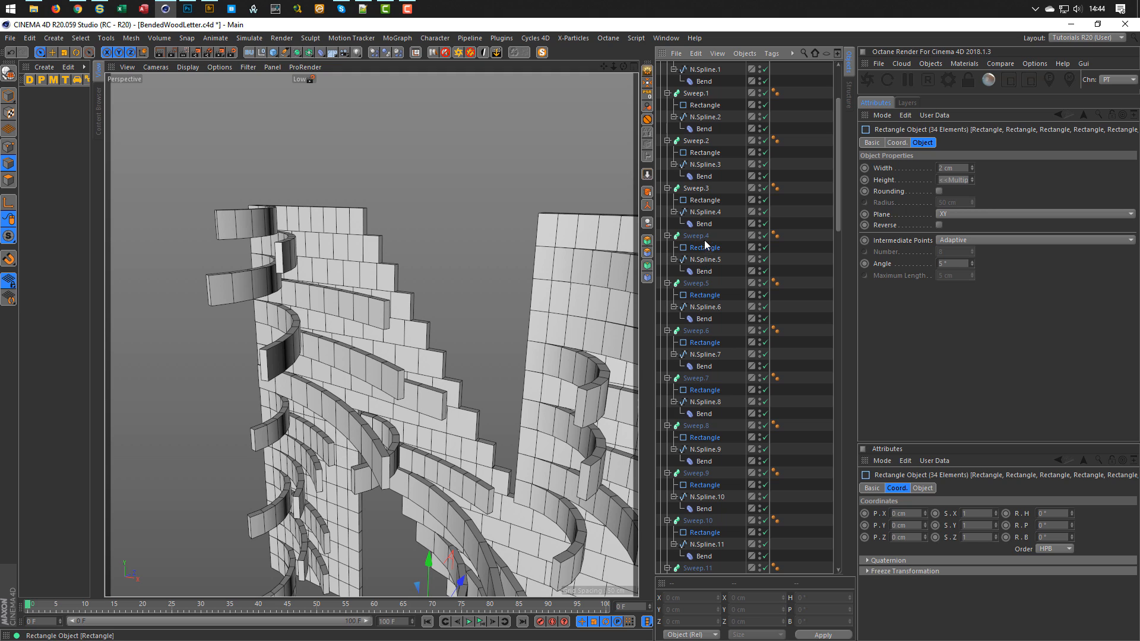
pyautogui.keyDown('ctrl'); pyautogui.click(705, 200); pyautogui.keyUp('ctrl')
pyautogui.keyDown('ctrl'); pyautogui.click(697, 188); pyautogui.keyUp('ctrl')
pyautogui.keyDown('ctrl'); pyautogui.click(706, 152); pyautogui.keyUp('ctrl')
pyautogui.keyDown('ctrl'); pyautogui.click(697, 140); pyautogui.keyUp('ctrl')
pyautogui.keyDown('ctrl'); pyautogui.click(705, 105); pyautogui.keyUp('ctrl')
pyautogui.keyDown('ctrl'); pyautogui.click(696, 93); pyautogui.keyUp('ctrl')
pyautogui.scroll(5, 706, 157)
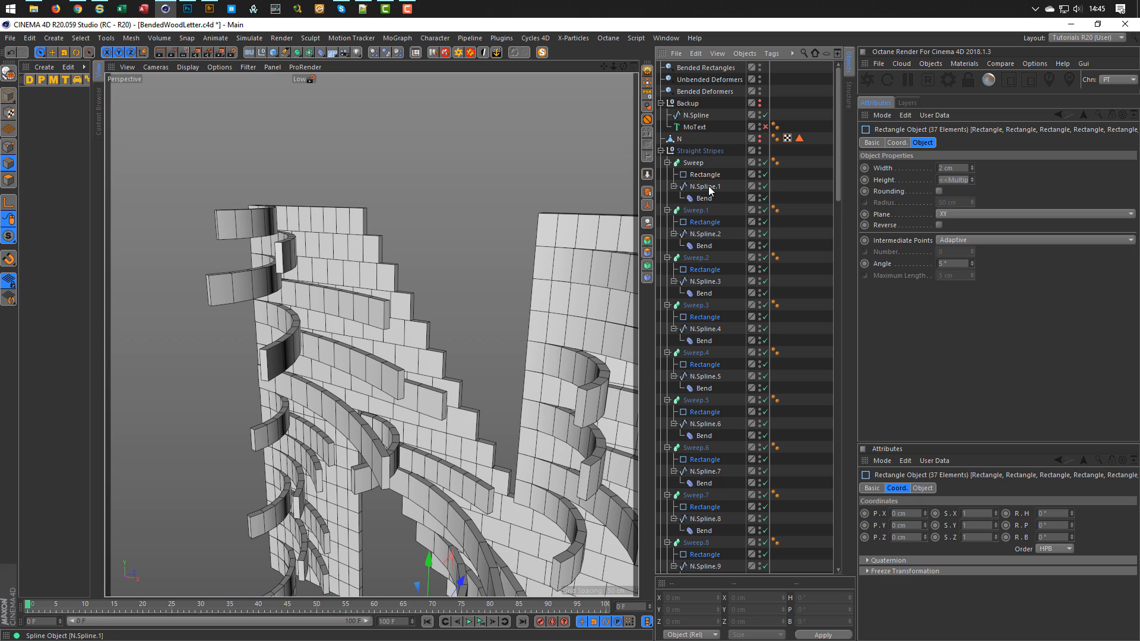
pyautogui.keyDown('ctrl'); pyautogui.click(706, 174); pyautogui.keyUp('ctrl')
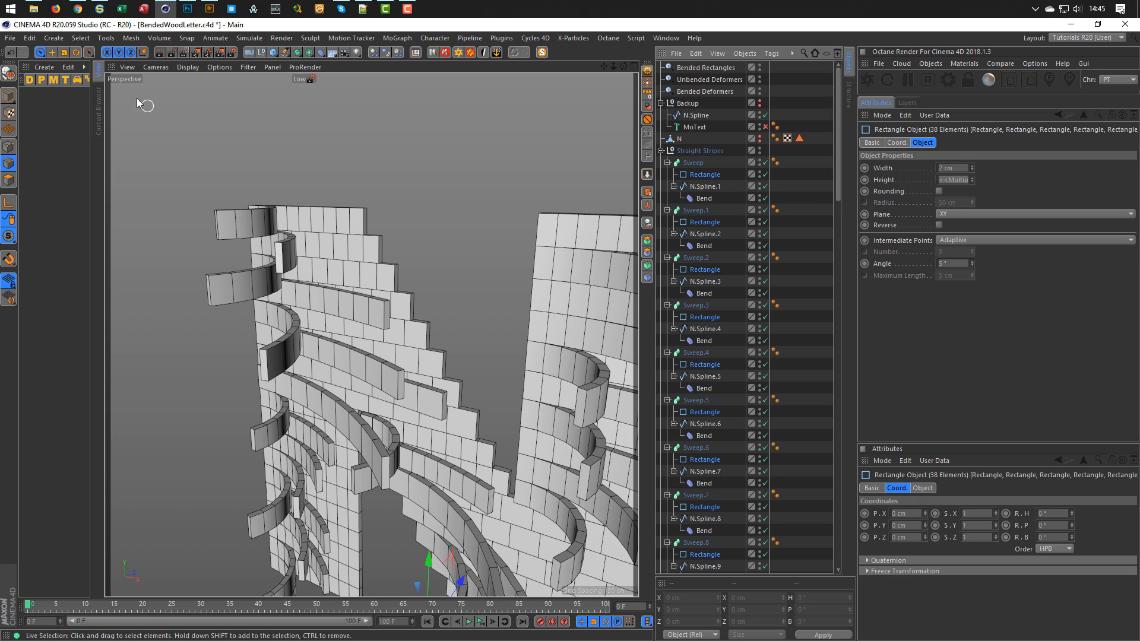
# Store the selected straight-stripe profiles in a new selection object, rename it Unbended Rectangles, and save the scene.
pyautogui.click(87, 39)
pyautogui.moveTo(119, 56)
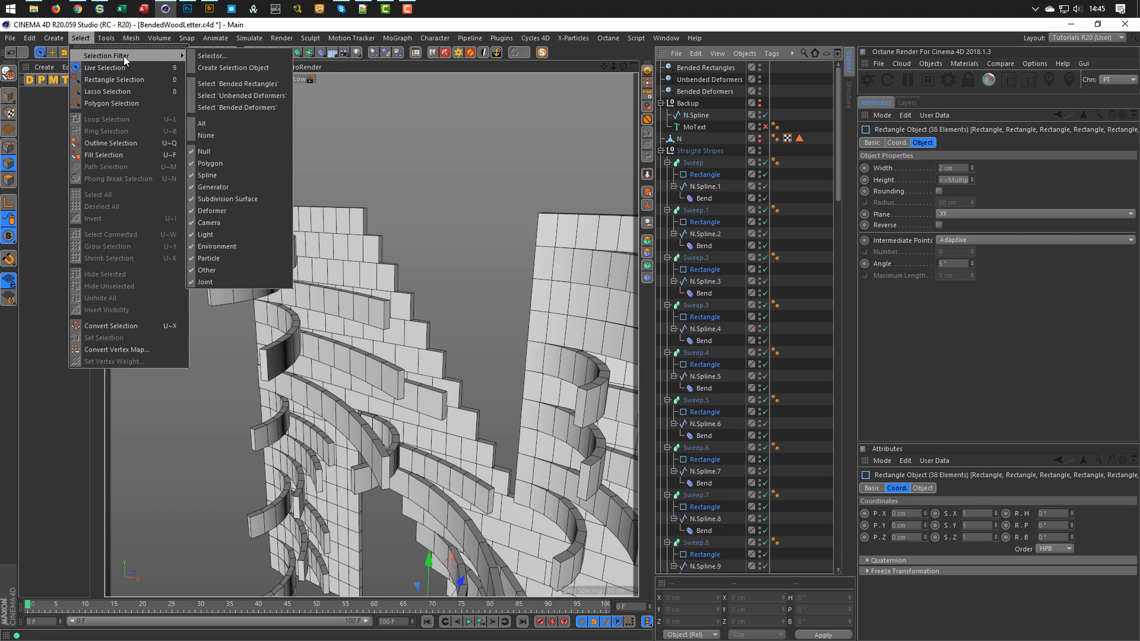
pyautogui.click(240, 72)
pyautogui.doubleClick(695, 68)
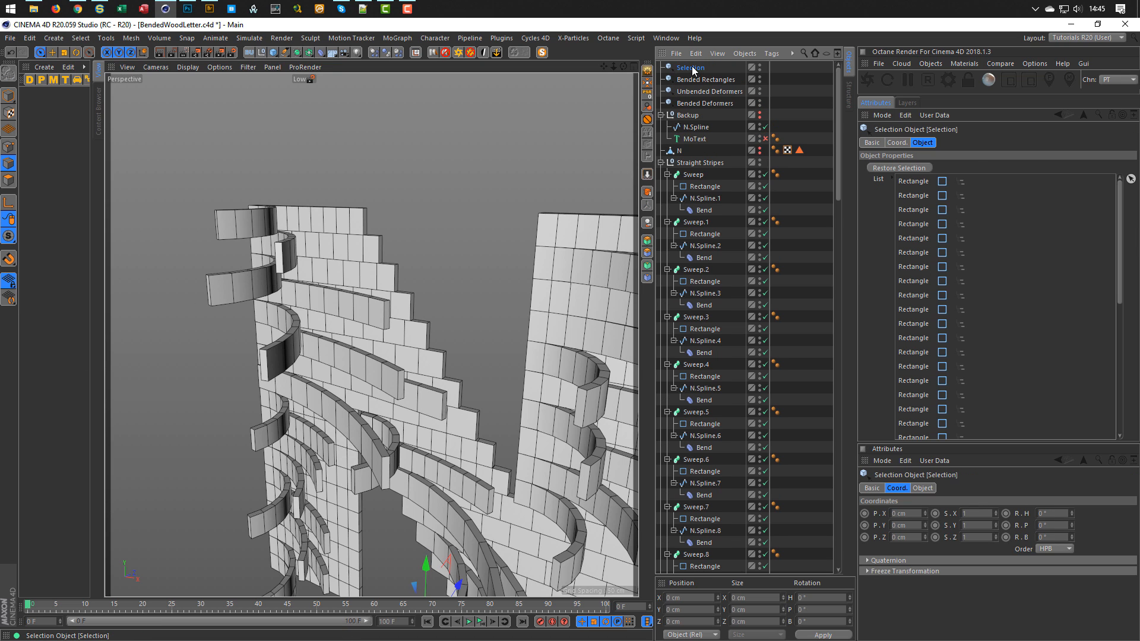
pyautogui.write('Unbe')
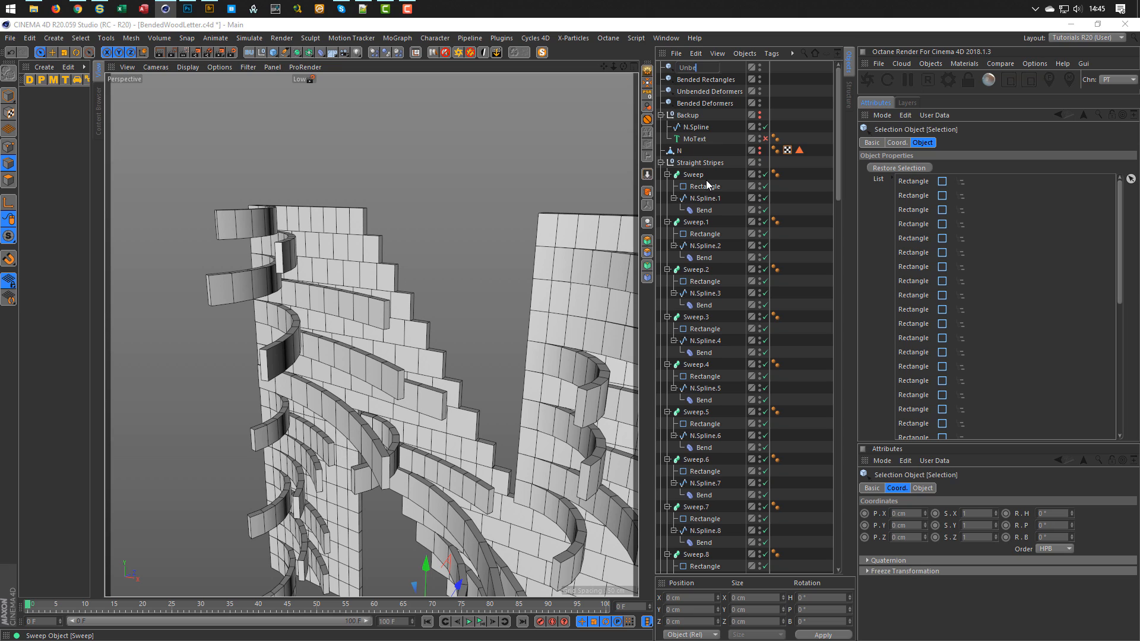
pyautogui.write('nded Rectangles')
pyautogui.press('Return')
pyautogui.hotkey('ctrl', 's')
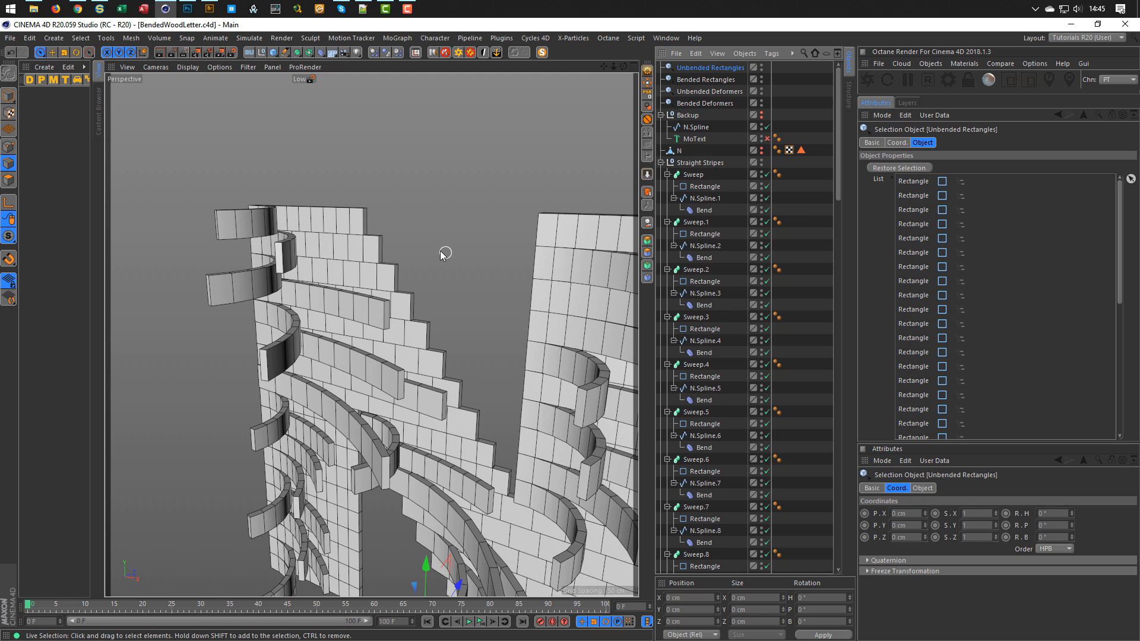
# Restore the Bended Rectangles selection and set the width of all its rectangle profiles to 1 cm.
pyautogui.click(703, 79)
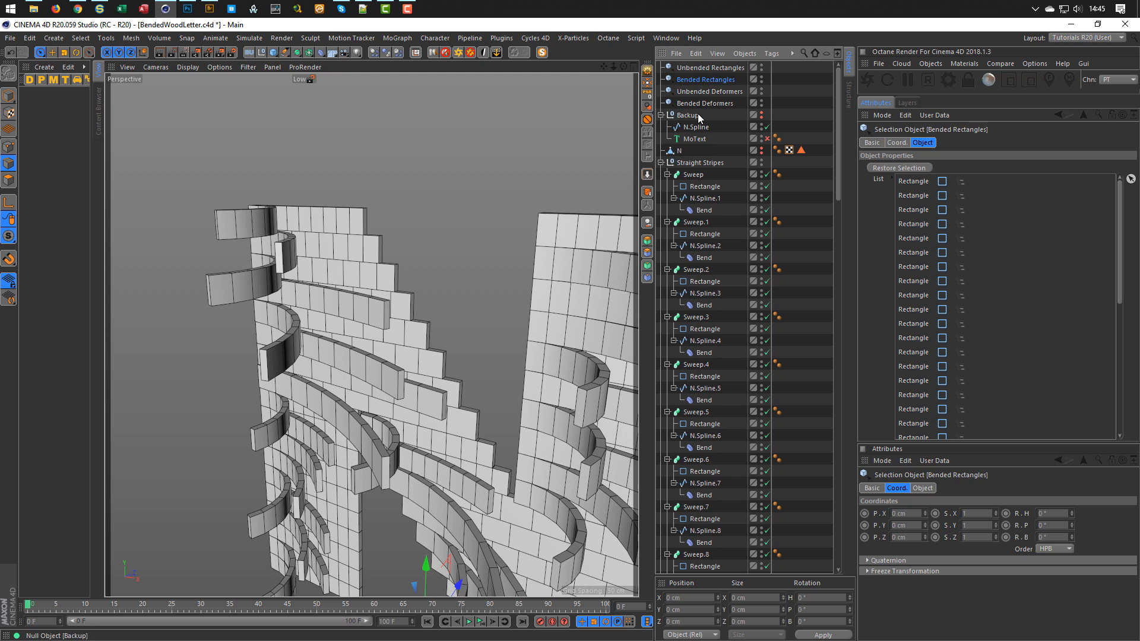
pyautogui.click(661, 115)
pyautogui.click(661, 139)
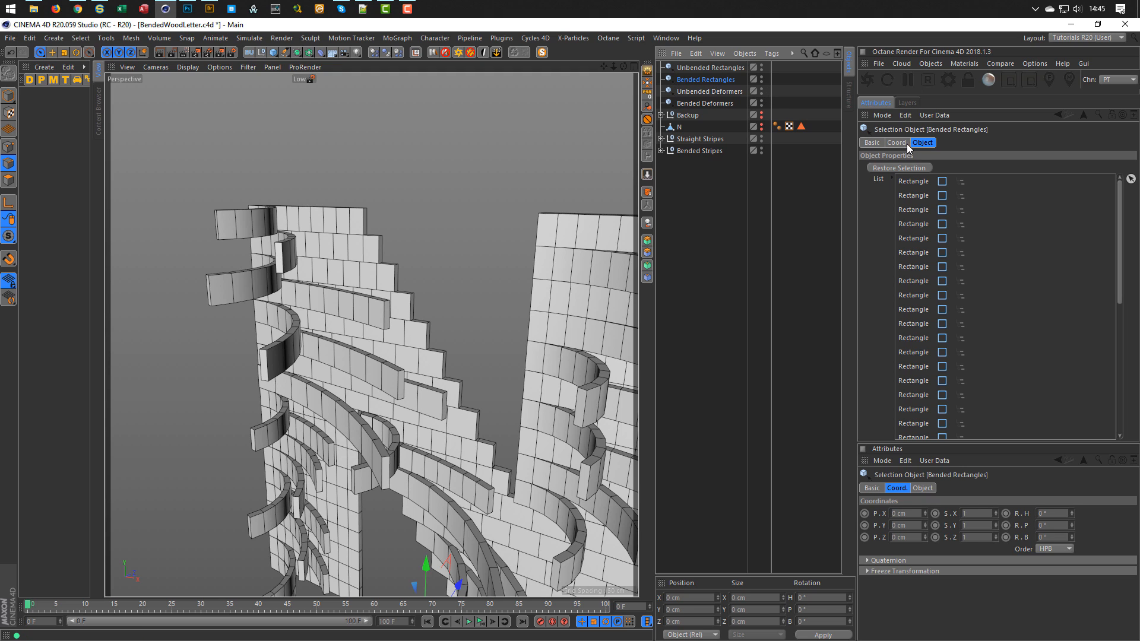
pyautogui.click(890, 167)
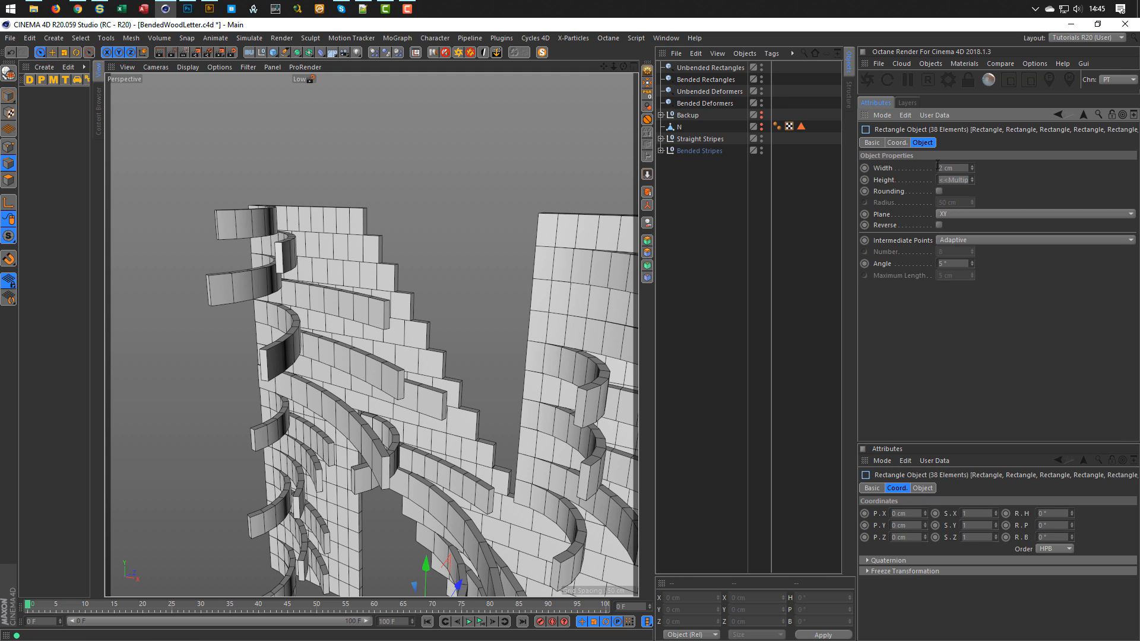
pyautogui.write('1')
pyautogui.press('Return')
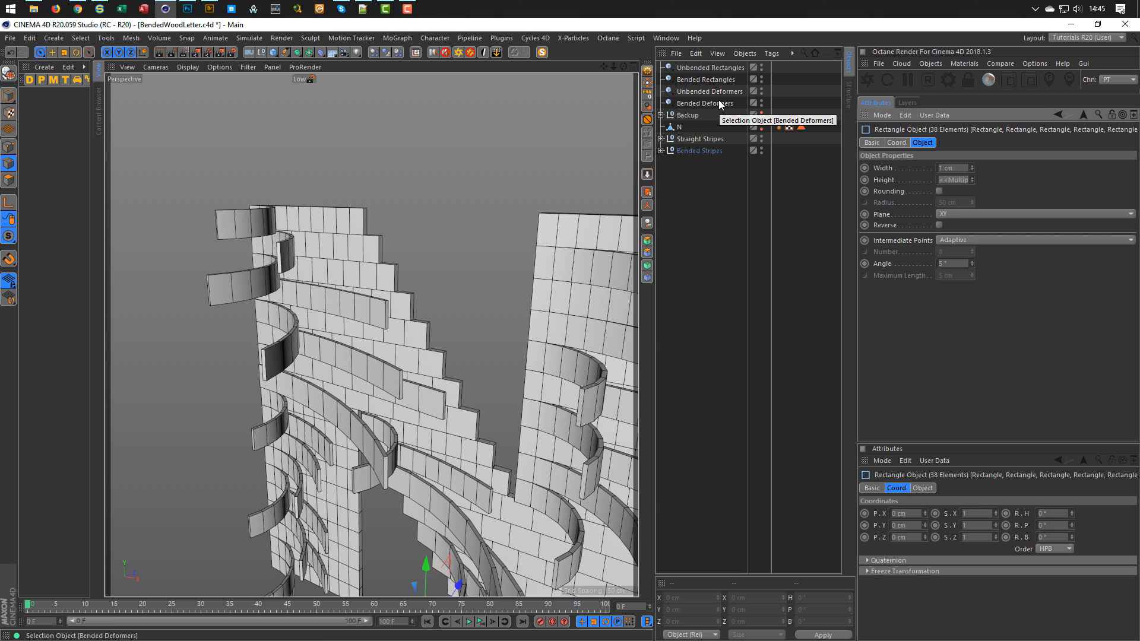
# Restore the Unbended Rectangles selection and set the width of all its rectangle profiles to 4 cm.
pyautogui.click(716, 65)
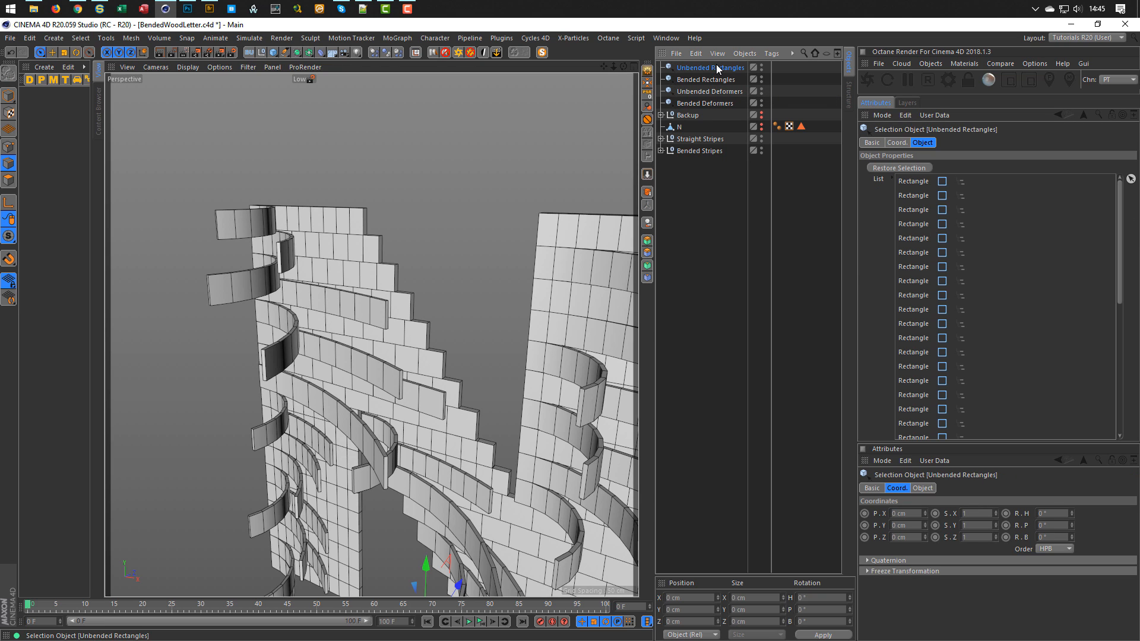
pyautogui.click(894, 167)
pyautogui.moveTo(963, 169); pyautogui.dragTo(920, 181)
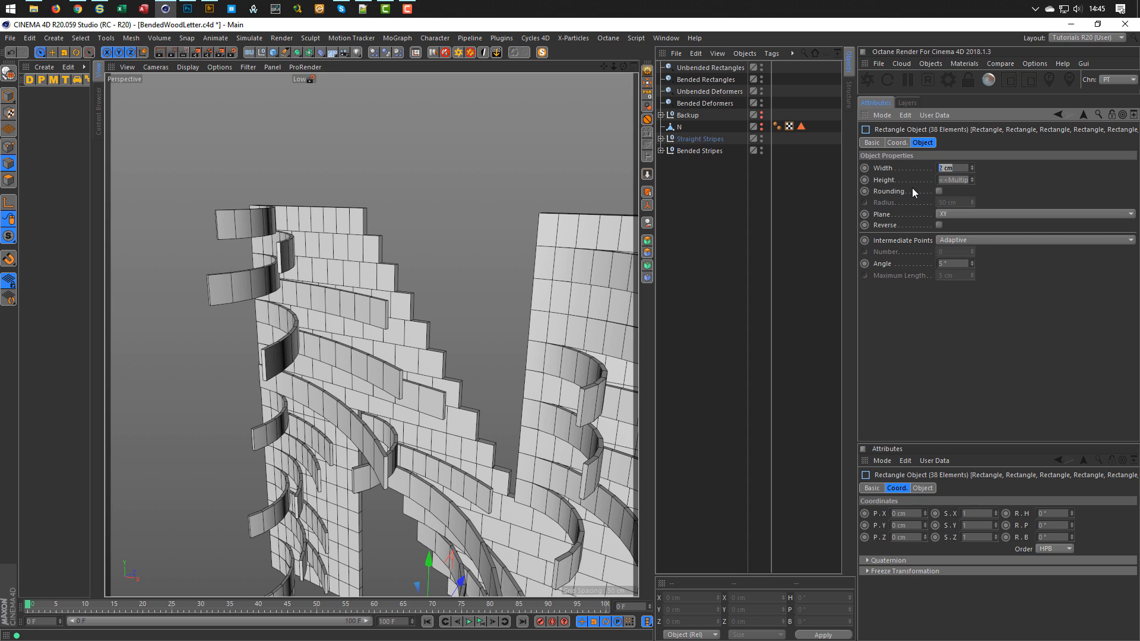
pyautogui.write('4')
pyautogui.press('Return')
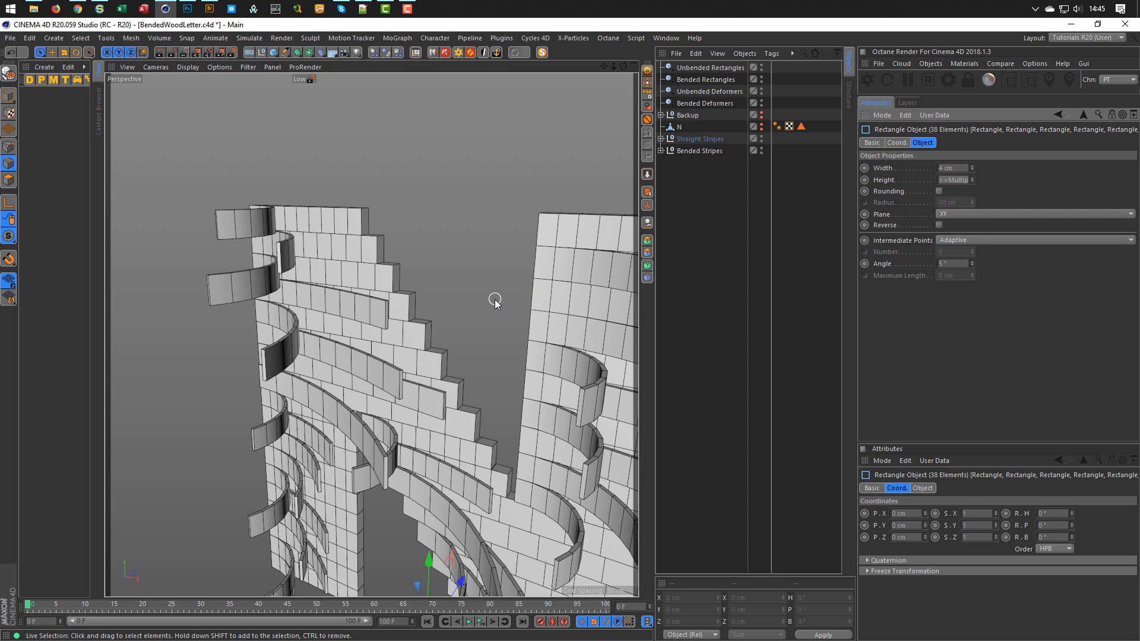
# Move the Straight Stripes group along Z to 2.5 cm in the Right view, then deselect it in the perspective view.
pyautogui.click(683, 139)
pyautogui.middleClick(526, 283)
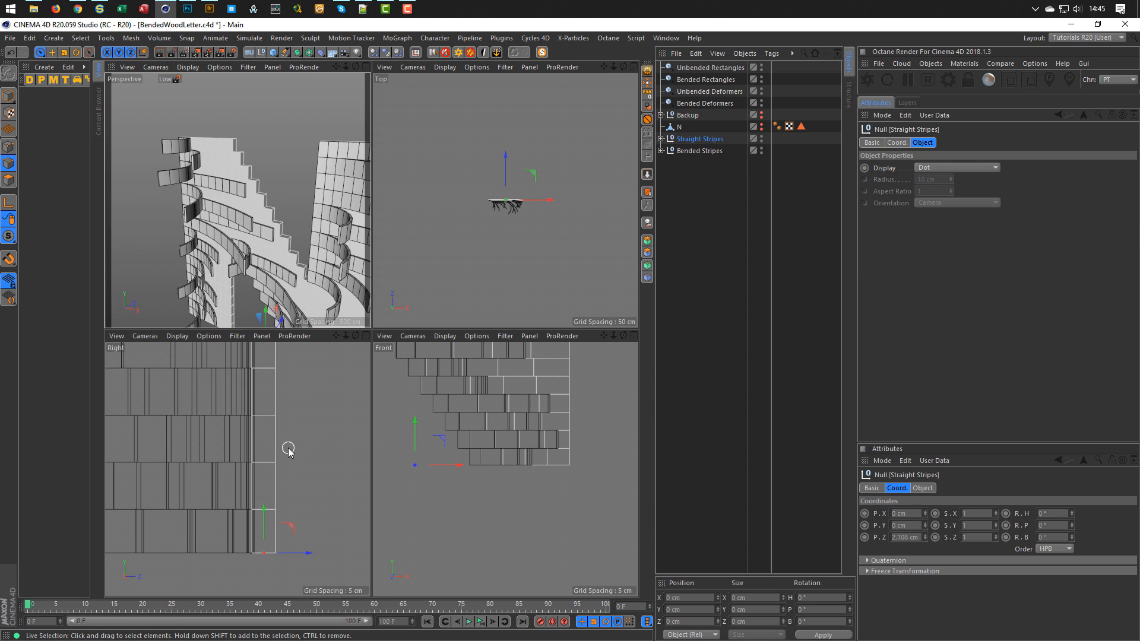
pyautogui.middleClick(289, 449)
pyautogui.moveTo(515, 509); pyautogui.dragTo(518, 508)
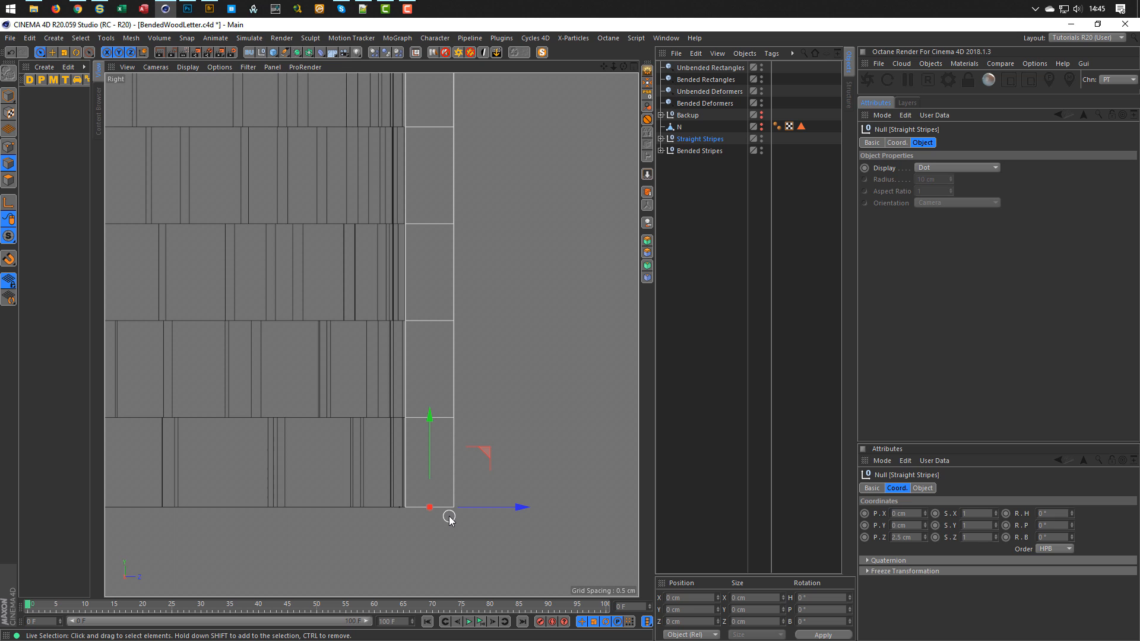
pyautogui.middleClick(449, 521)
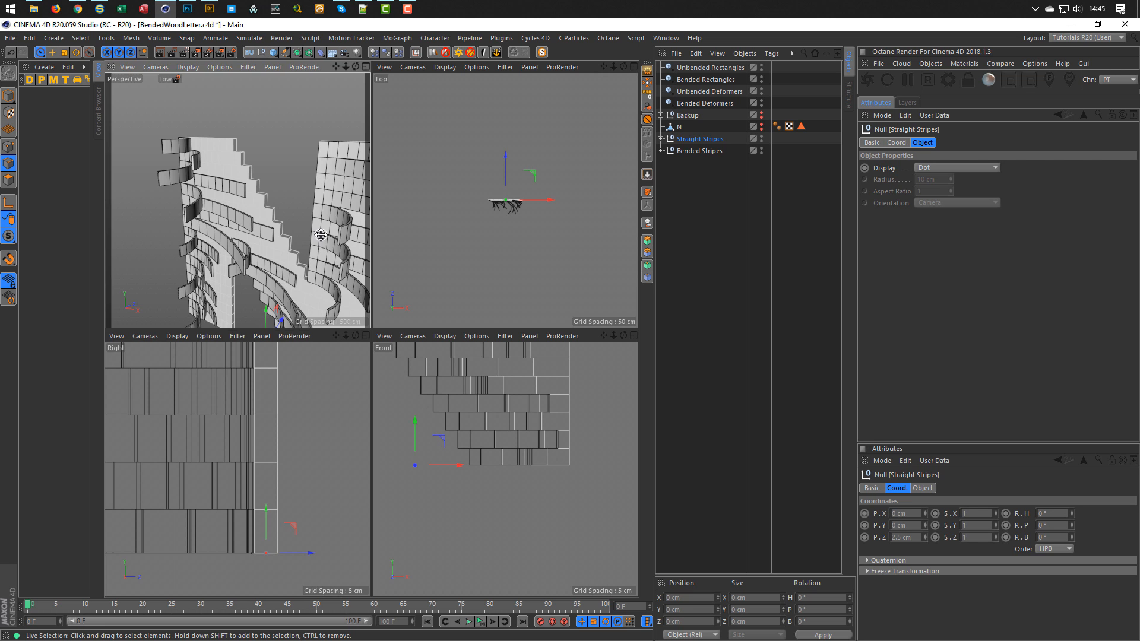
pyautogui.middleClick(336, 295)
pyautogui.scroll(3, 290, 315)
pyautogui.scroll(-3, 291, 314)
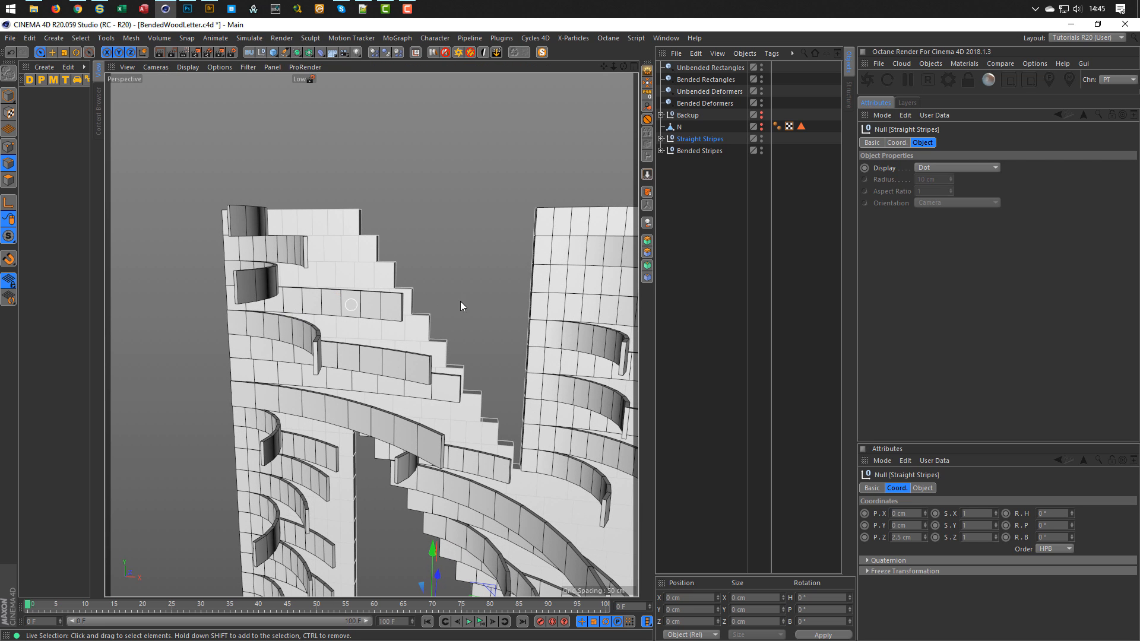
pyautogui.click(729, 291)
pyautogui.keyDown('alt'); pyautogui.moveTo(350, 229); pyautogui.dragTo(294, 221); pyautogui.keyUp('alt')
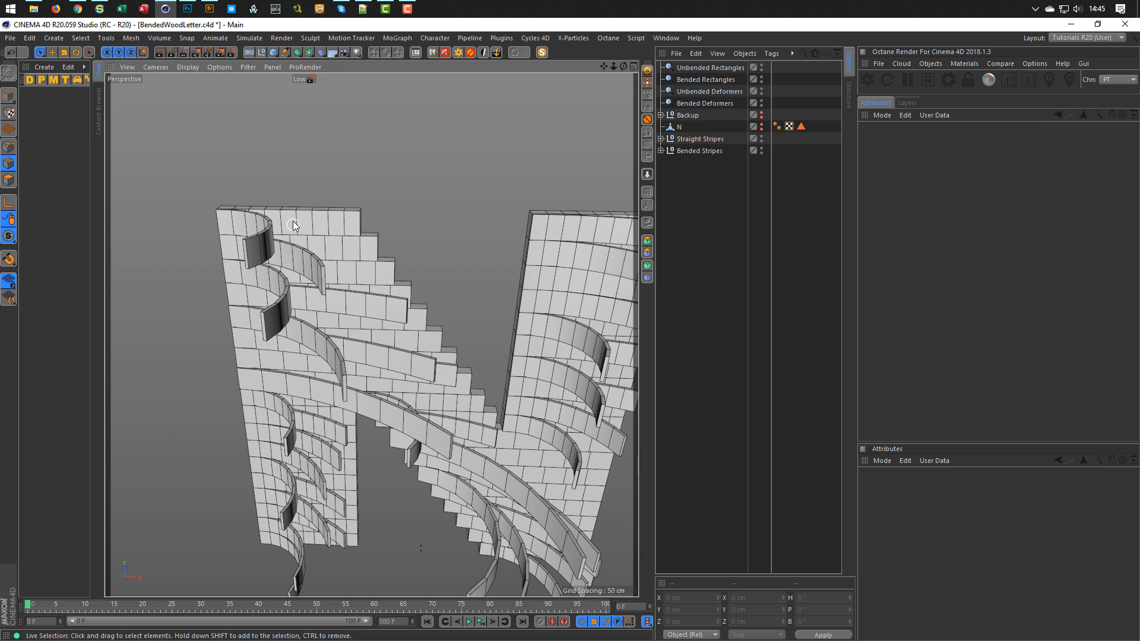
pyautogui.scroll(2, 294, 221)
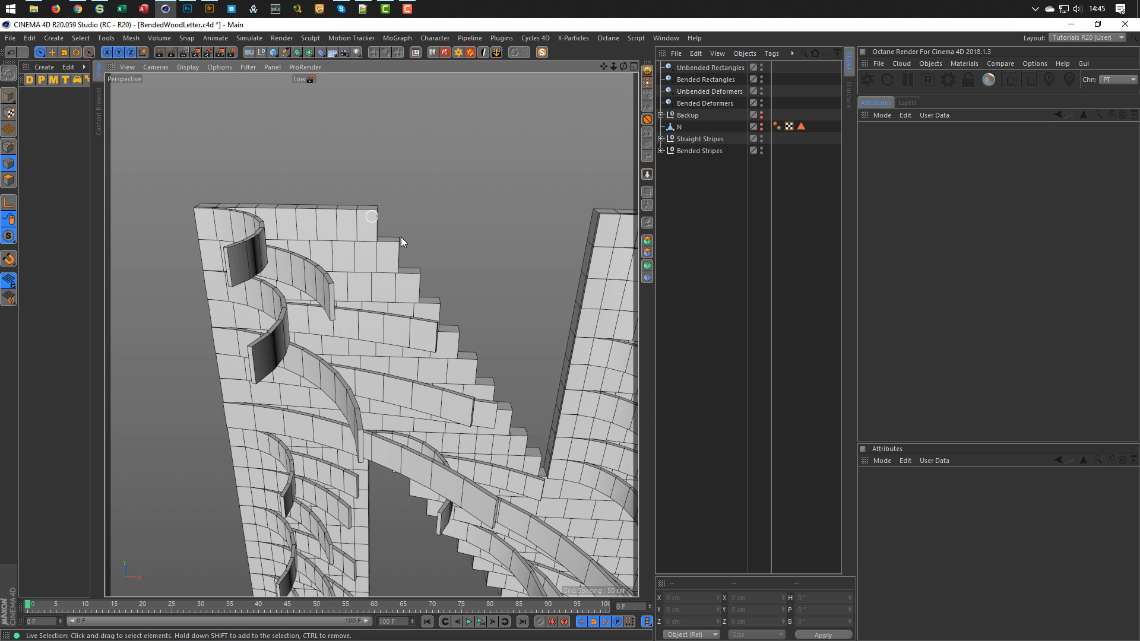
# Add a Bevel deformer to the scene and set its offset to 0.5 cm.
pyautogui.click(661, 151)
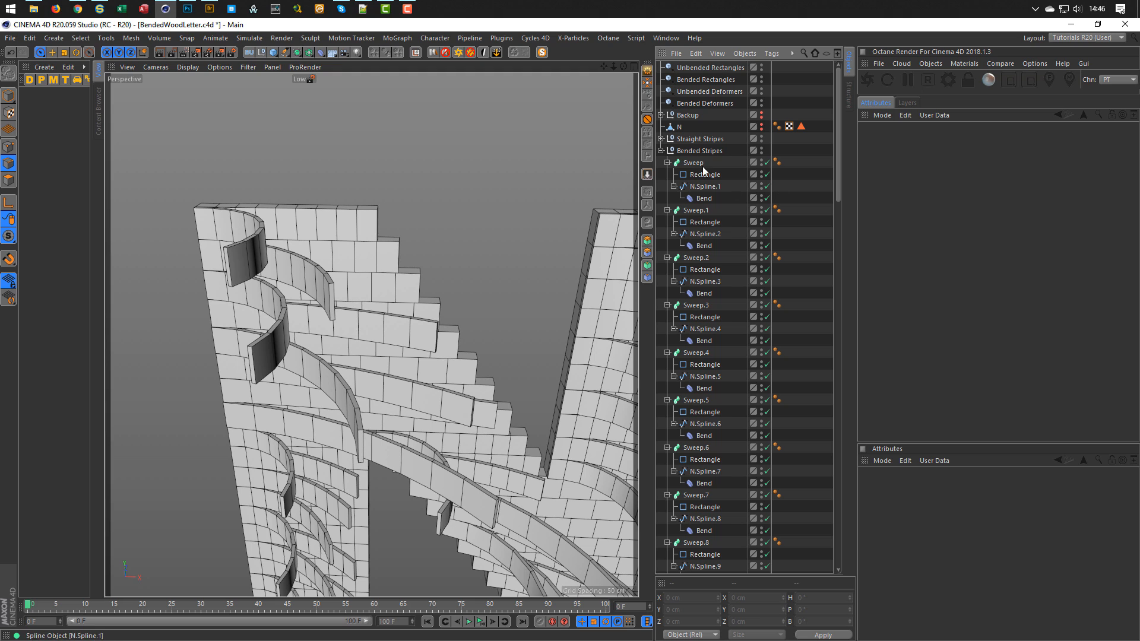
pyautogui.click(661, 150)
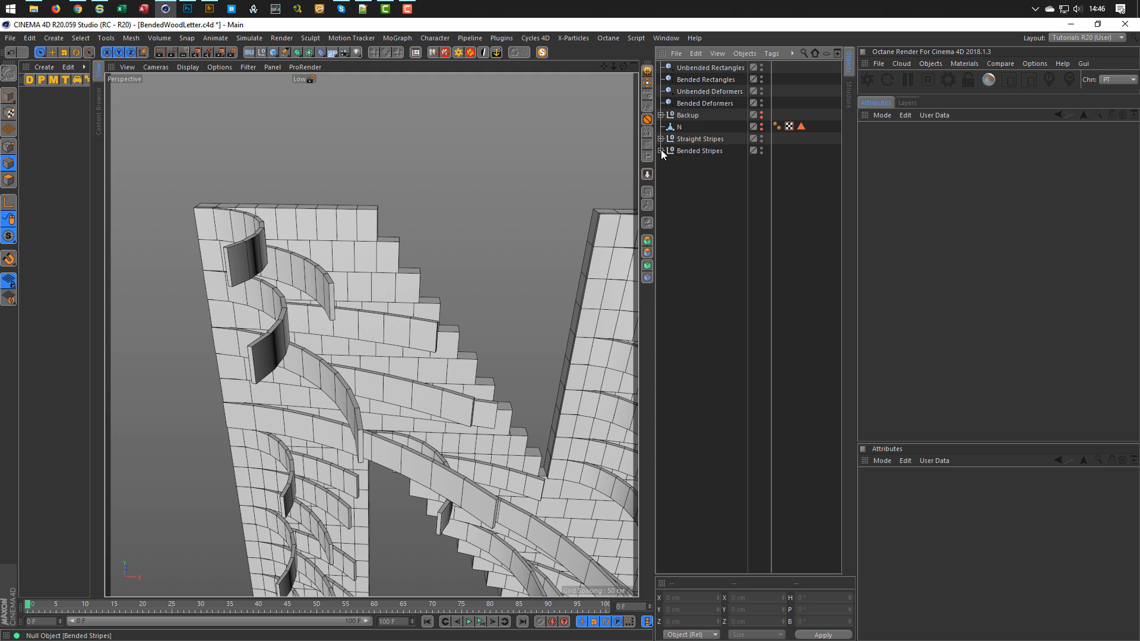
pyautogui.click(321, 52)
pyautogui.click(444, 219)
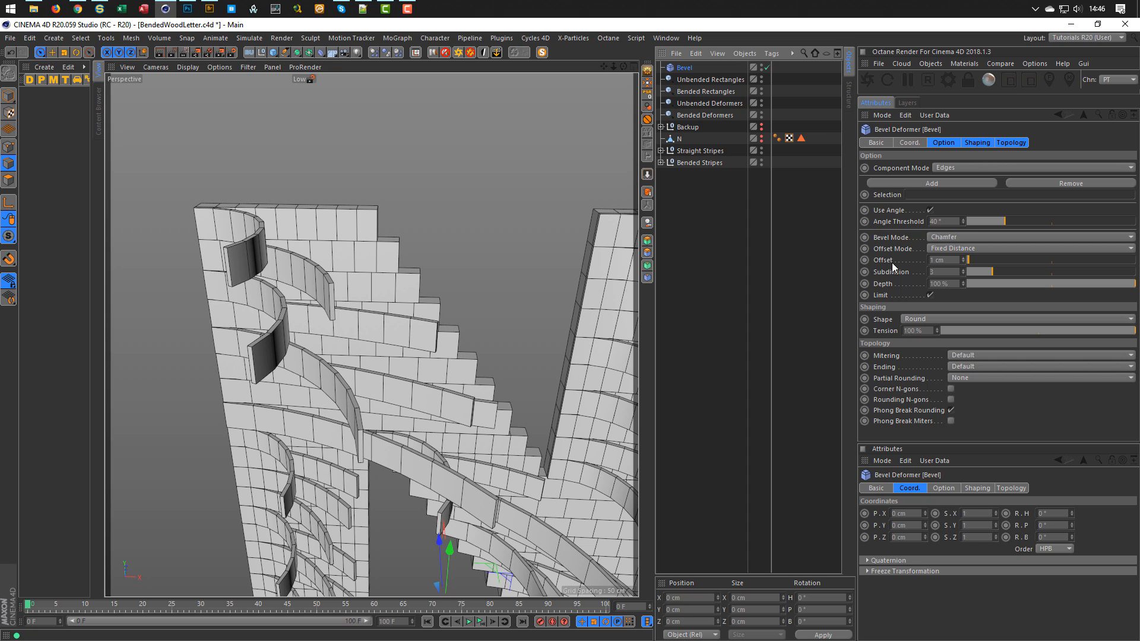
pyautogui.click(953, 259)
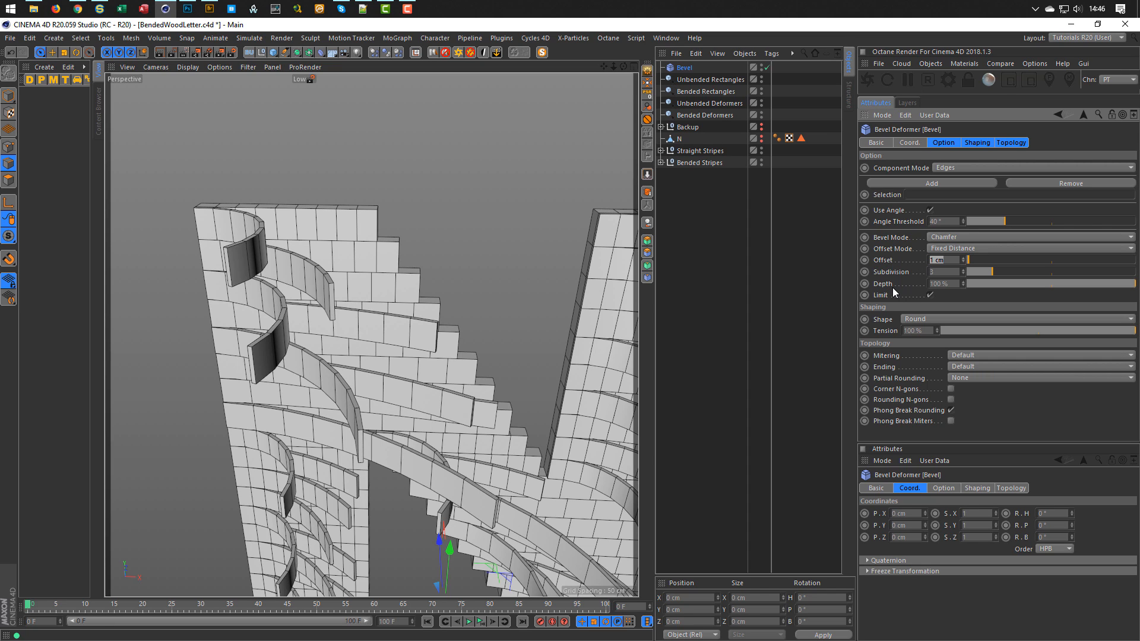
pyautogui.press('BackSpace')
pyautogui.write('.5')
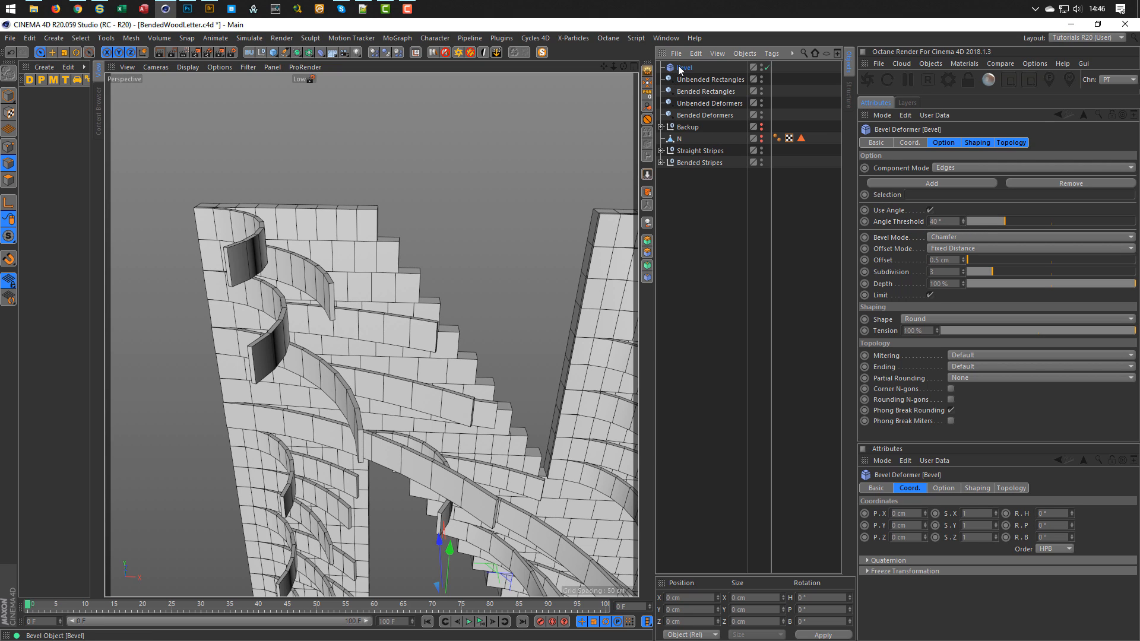
# Make the Bevel deformer a child of the Bended Stripes group and inspect the rounded edges of the bent stripes.
pyautogui.moveTo(678, 68); pyautogui.dragTo(693, 162)
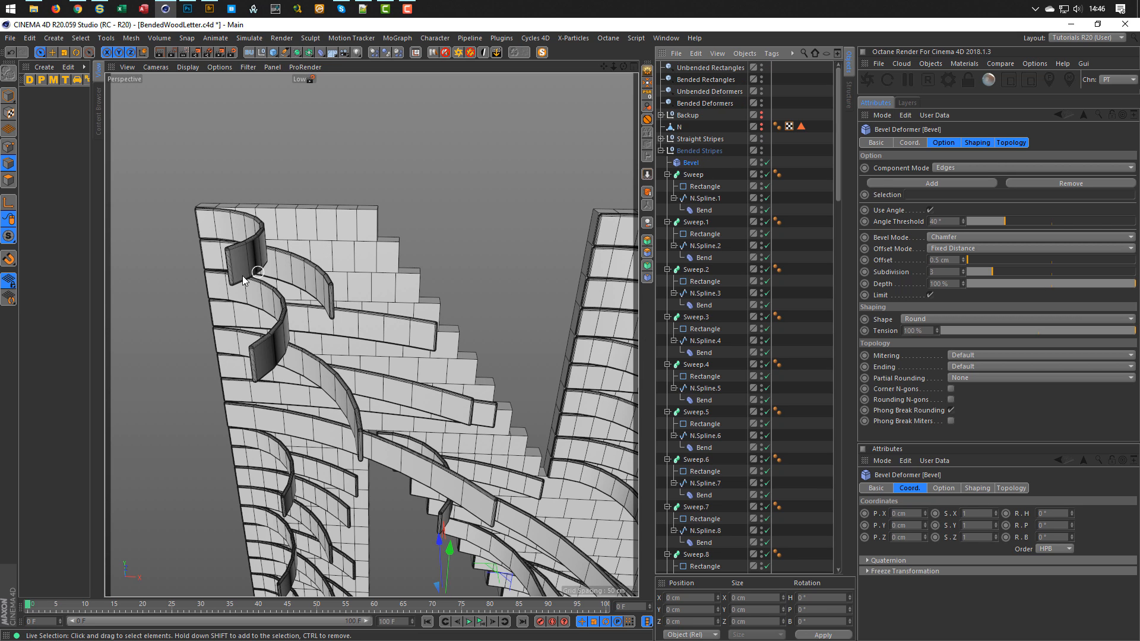
pyautogui.scroll(6, 242, 275)
pyautogui.keyDown('alt'); pyautogui.moveTo(191, 241); pyautogui.dragTo(208, 261); pyautogui.keyUp('alt')
pyautogui.scroll(-5, 249, 301)
pyautogui.keyDown('alt'); pyautogui.moveTo(249, 300); pyautogui.dragTo(279, 317); pyautogui.keyUp('alt')
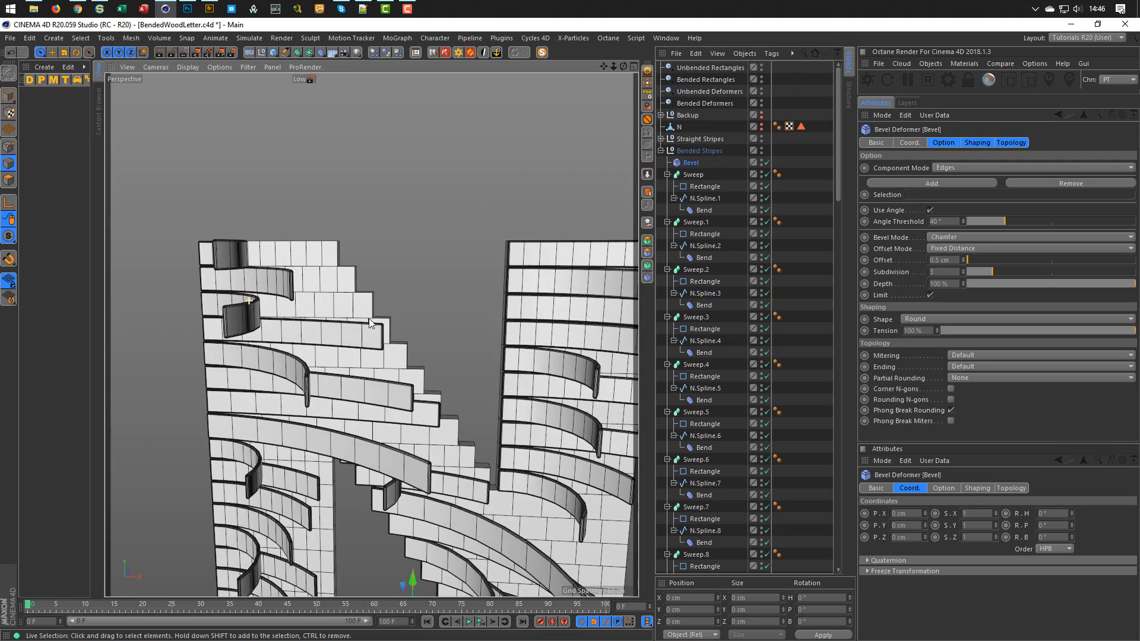
pyautogui.keyDown('alt'); pyautogui.moveTo(369, 318); pyautogui.dragTo(321, 315); pyautogui.keyUp('alt')
pyautogui.scroll(4, 296, 284)
pyautogui.keyDown('alt'); pyautogui.moveTo(309, 264); pyautogui.dragTo(310, 261); pyautogui.keyUp('alt')
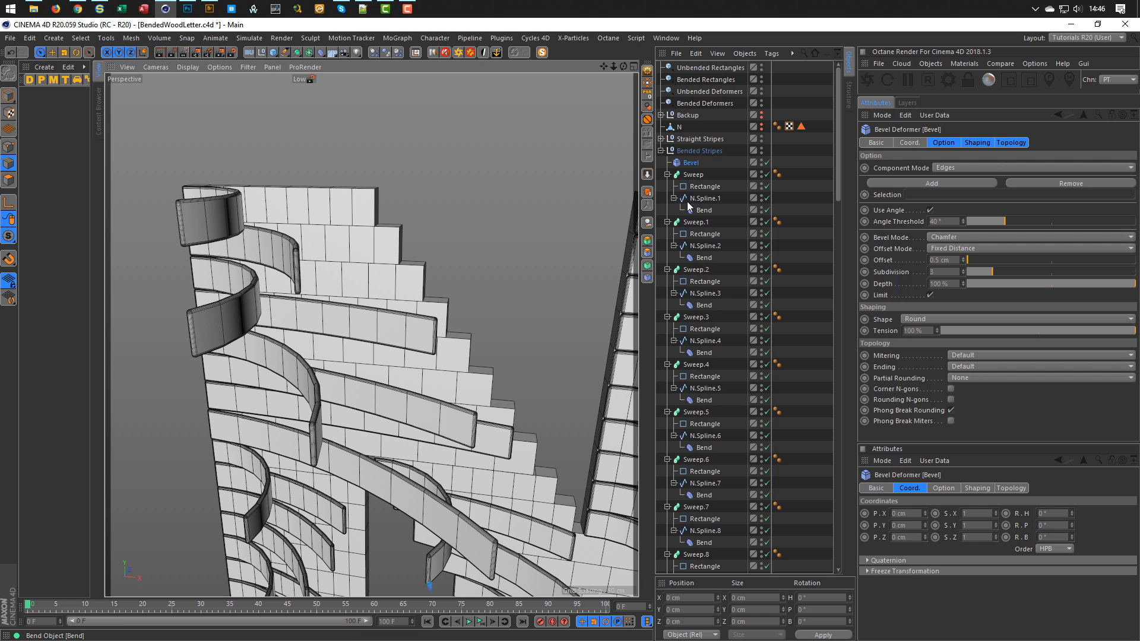
# Switch Create Single Object off and back on for the first bent stripe's Sweep to compare the bevel at its caps.
pyautogui.click(693, 174)
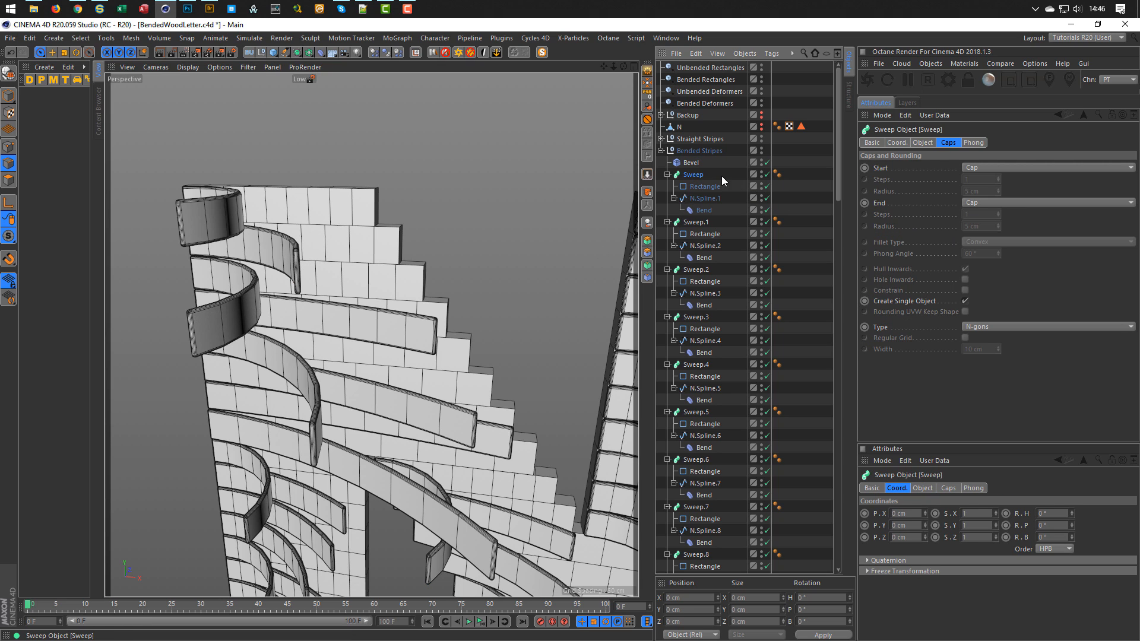
pyautogui.click(964, 301)
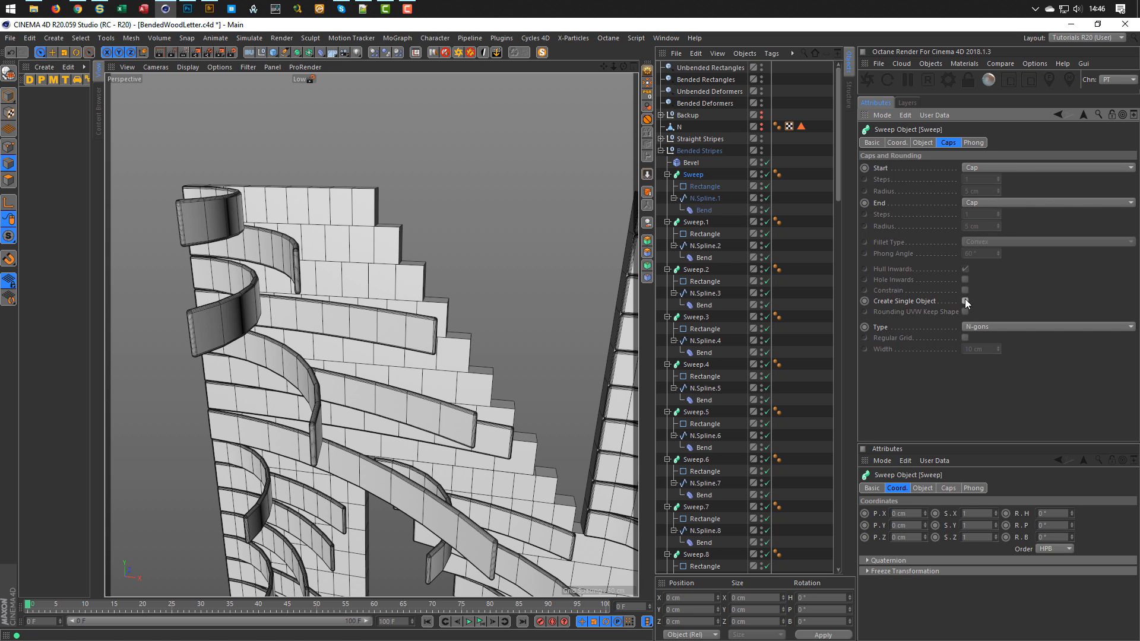
pyautogui.scroll(5, 201, 208)
pyautogui.keyDown('alt'); pyautogui.moveTo(184, 194); pyautogui.dragTo(219, 197); pyautogui.keyUp('alt')
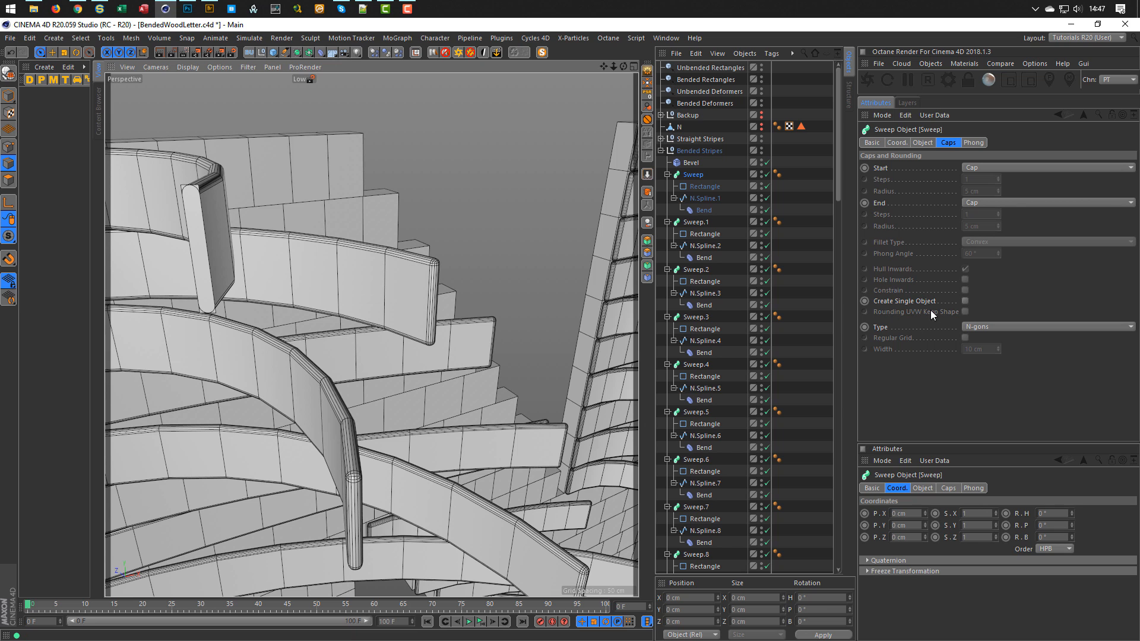
pyautogui.click(964, 301)
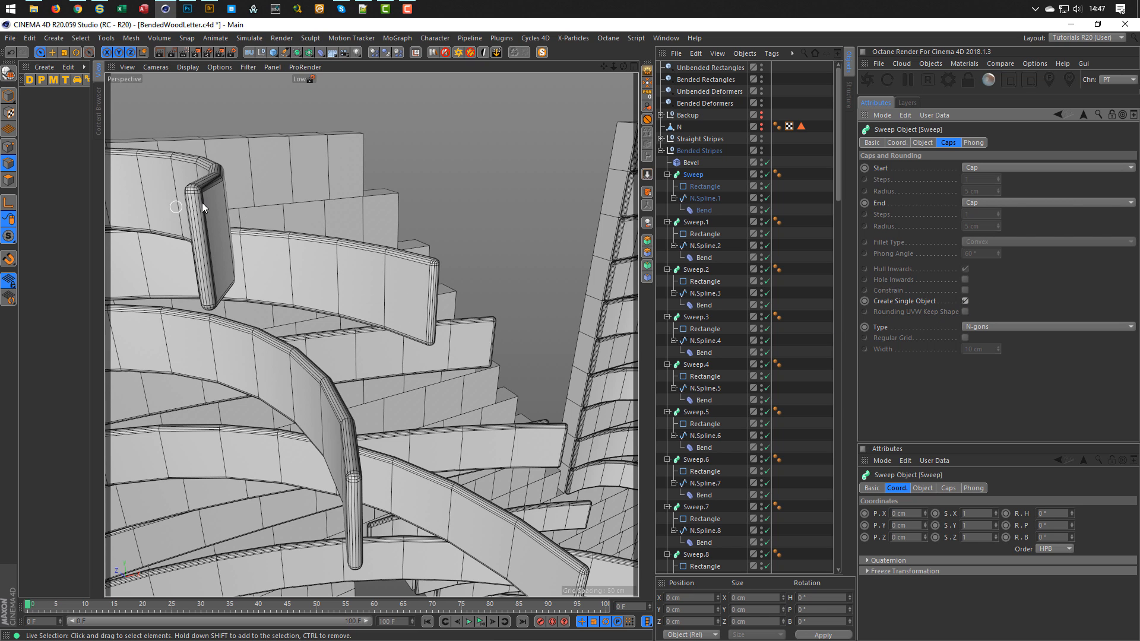
pyautogui.scroll(-6, 366, 287)
pyautogui.scroll(2, 325, 302)
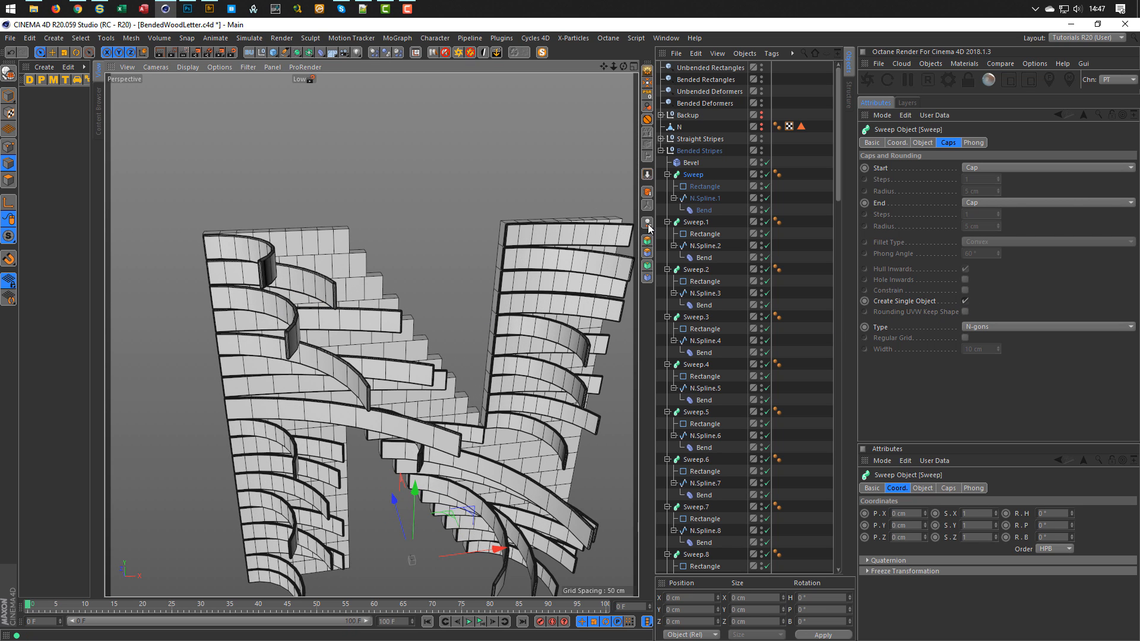
# Copy the Bevel deformer from the Bended Stripes group into the Straight Stripes group and collapse the hierarchy.
pyautogui.click(660, 151)
pyautogui.click(661, 151)
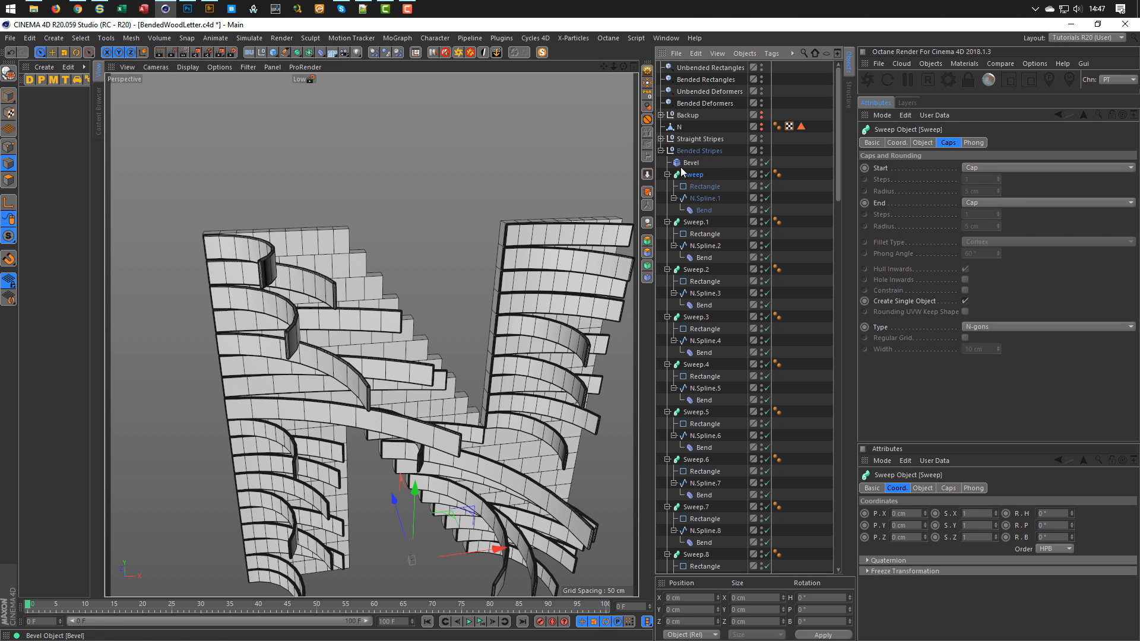
pyautogui.click(689, 162)
pyautogui.keyDown('ctrl'); pyautogui.moveTo(689, 163); pyautogui.dragTo(701, 140); pyautogui.keyUp('ctrl')
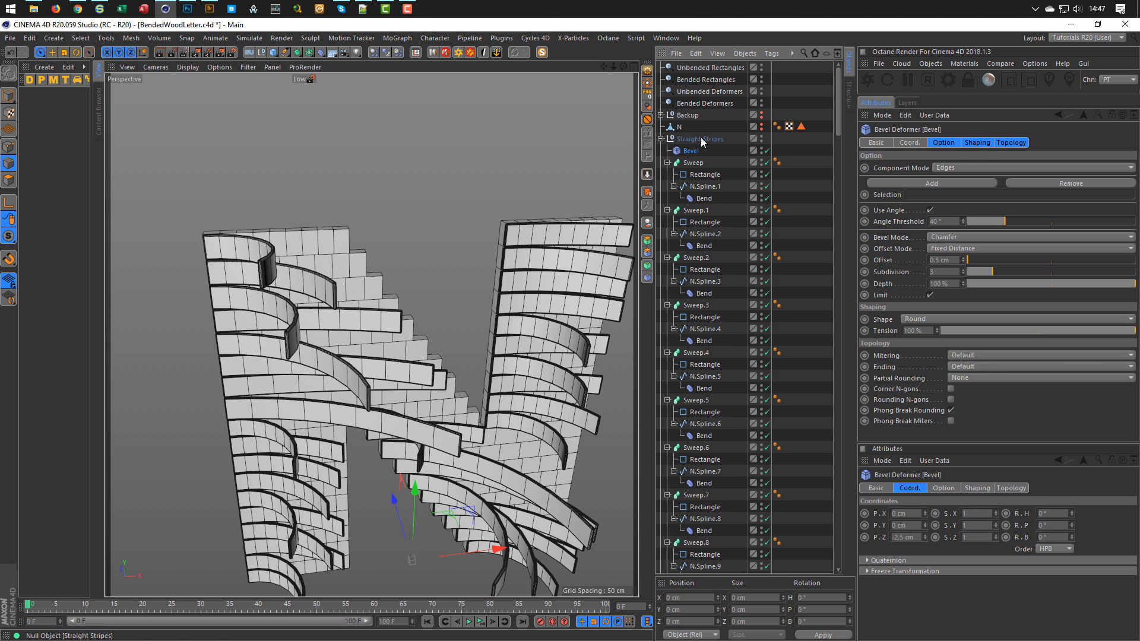
pyautogui.click(660, 139)
# Examine the bevelled edges of both stripe layers up close and the whole letter N from the front.
pyautogui.scroll(5, 311, 252)
pyautogui.keyDown('alt'); pyautogui.moveTo(381, 224); pyautogui.dragTo(492, 207); pyautogui.keyUp('alt')
pyautogui.scroll(-5, 349, 261)
pyautogui.keyDown('alt'); pyautogui.moveTo(346, 283); pyautogui.dragTo(240, 325); pyautogui.keyUp('alt')
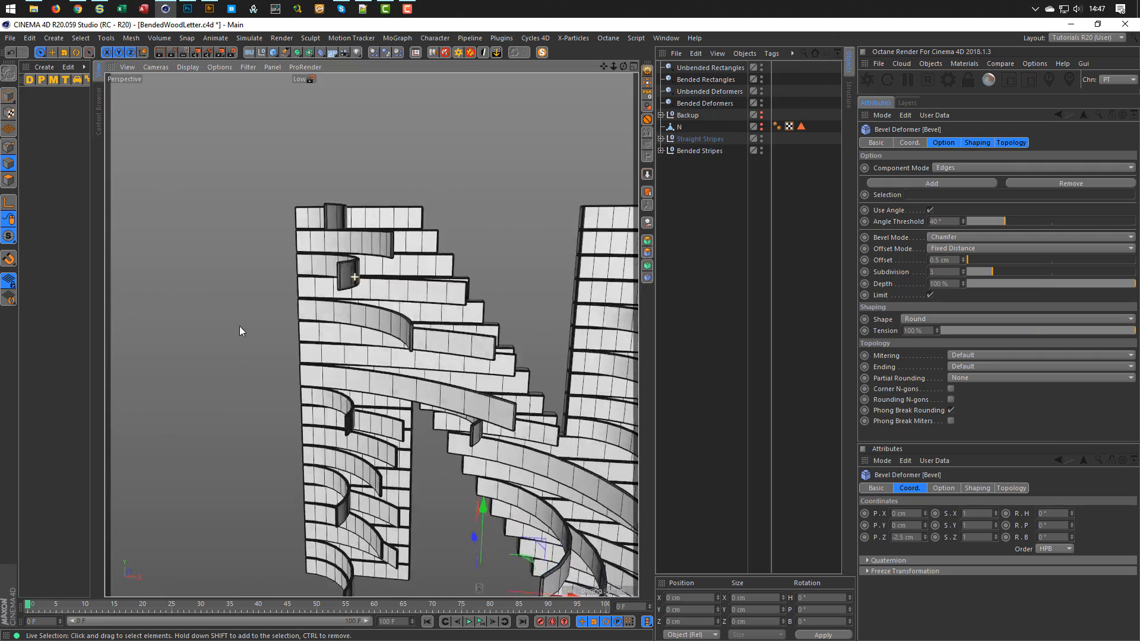
pyautogui.scroll(-4, 300, 324)
pyautogui.keyDown('alt'); pyautogui.moveTo(333, 297); pyautogui.dragTo(315, 261, button='middle'); pyautogui.keyUp('alt')
pyautogui.keyDown('alt'); pyautogui.moveTo(329, 260); pyautogui.dragTo(373, 324); pyautogui.keyUp('alt')
pyautogui.scroll(4, 342, 282)
pyautogui.keyDown('alt'); pyautogui.moveTo(373, 336); pyautogui.dragTo(313, 255, button='middle'); pyautogui.keyUp('alt')
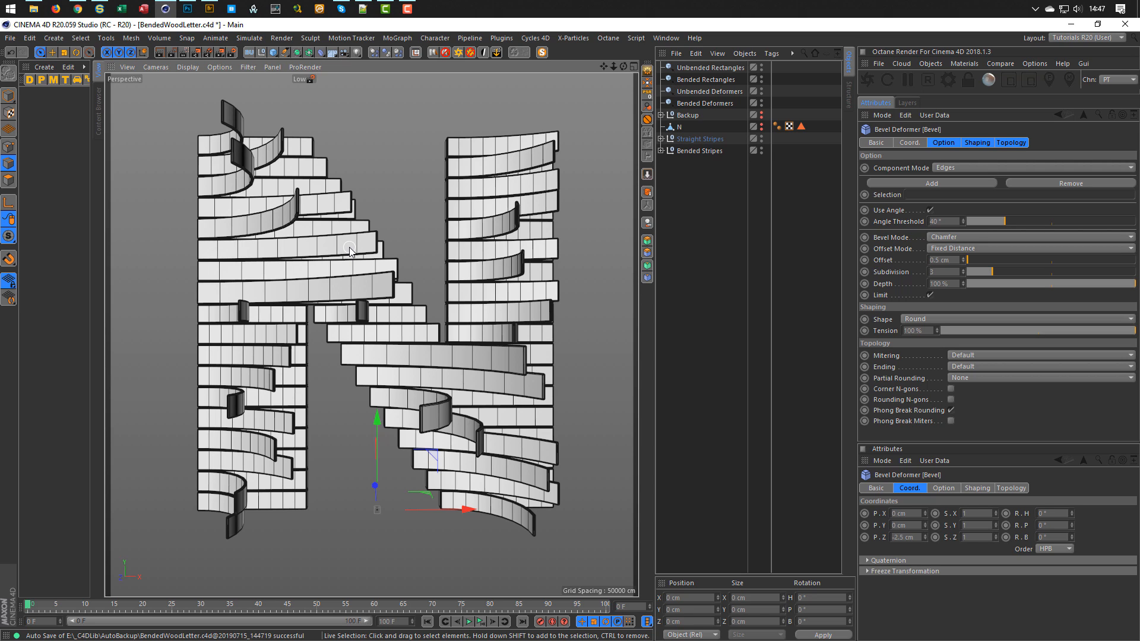
pyautogui.keyDown('alt'); pyautogui.moveTo(340, 265); pyautogui.dragTo(338, 266); pyautogui.keyUp('alt')
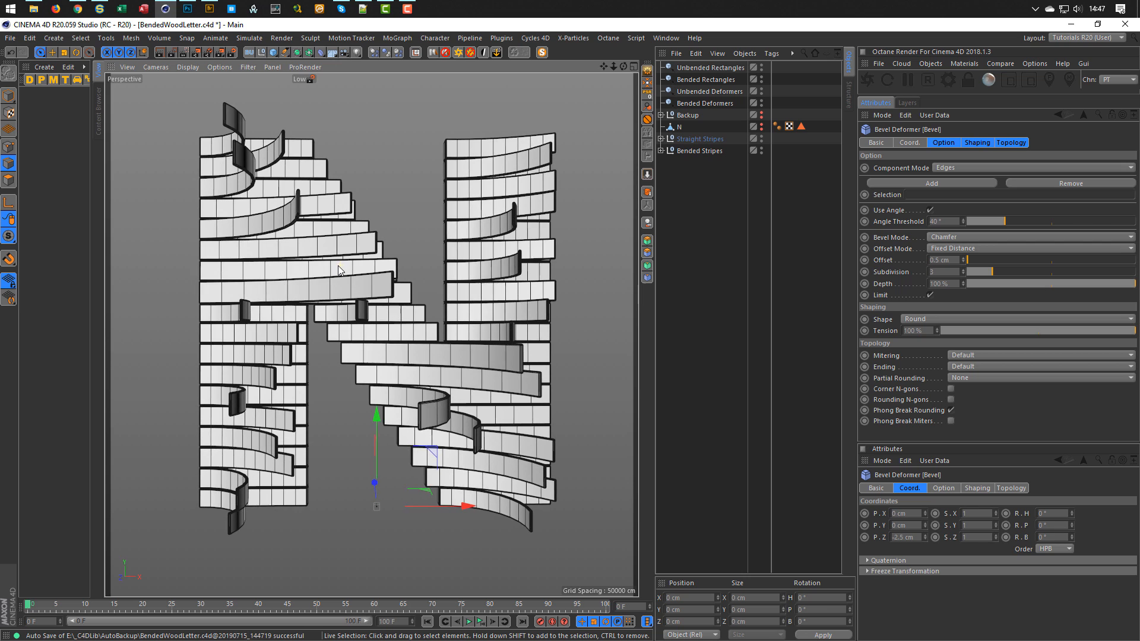
# Save the project and add an Octane Camera from the current front view of the letter N.
pyautogui.keyDown('alt'); pyautogui.moveTo(337, 266); pyautogui.dragTo(340, 264, button='right'); pyautogui.keyUp('alt')
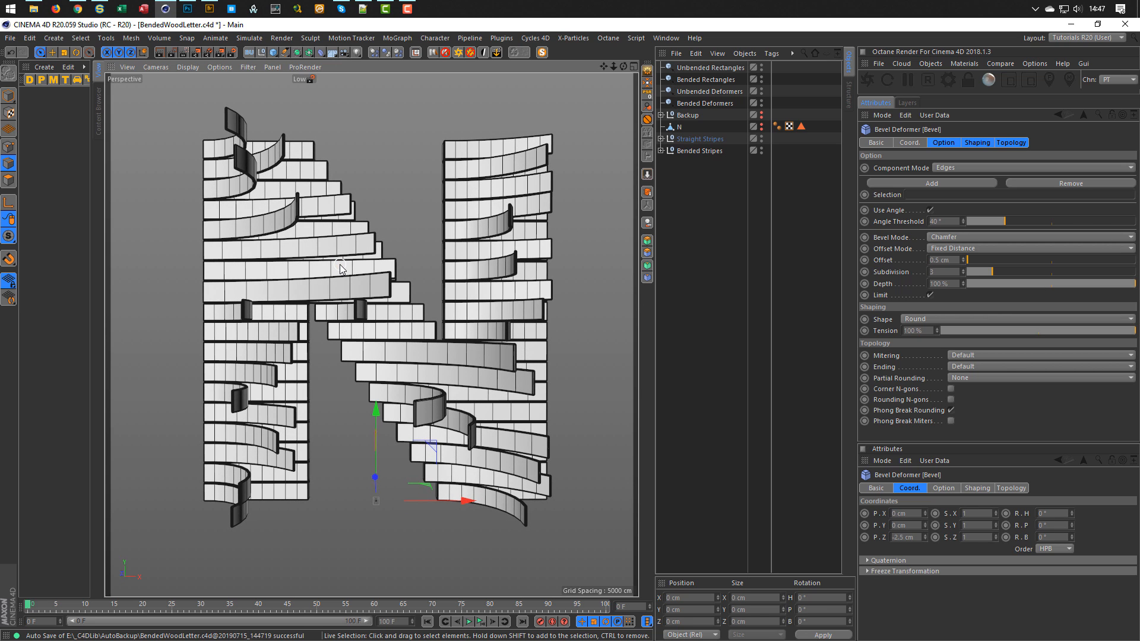
pyautogui.hotkey('ctrl', 's')
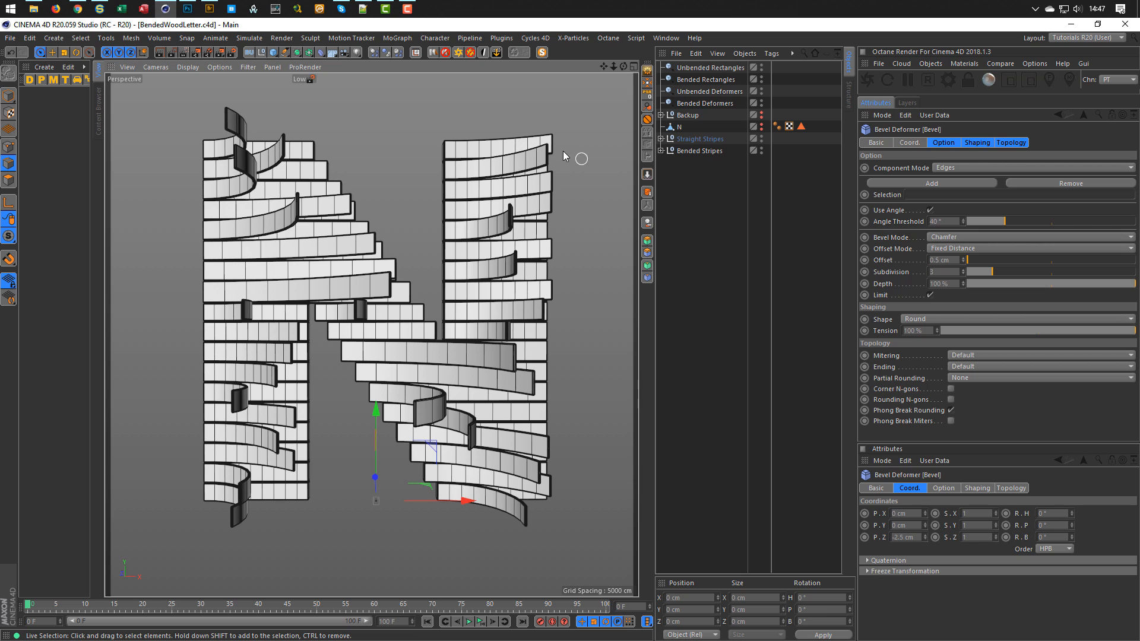
pyautogui.click(736, 53)
pyautogui.click(734, 54)
pyautogui.click(734, 53)
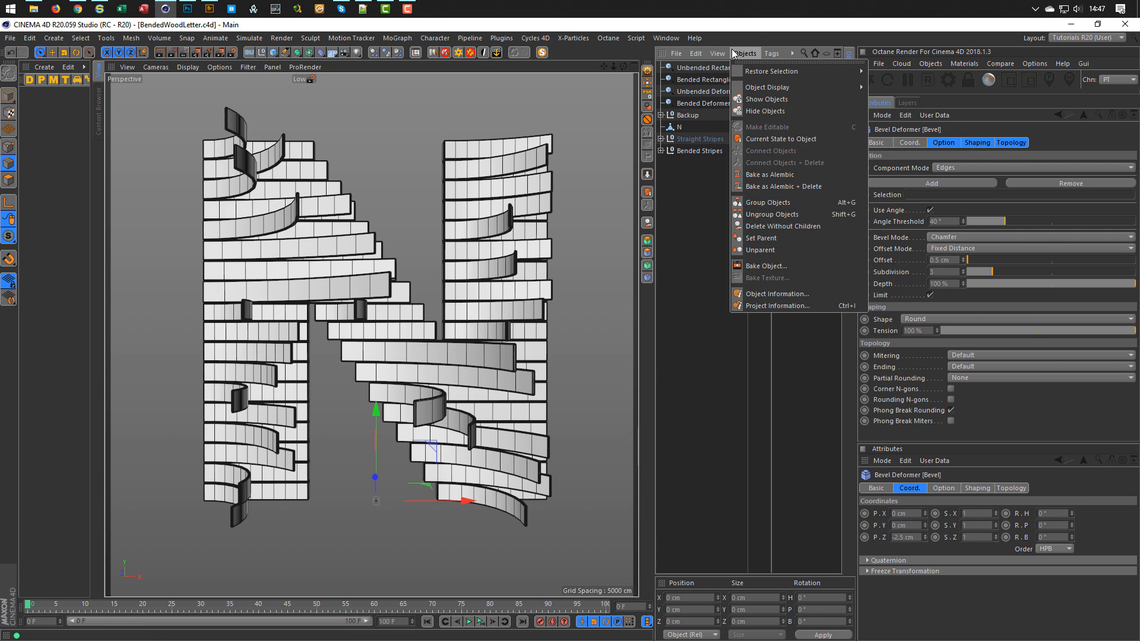
pyautogui.click(789, 40)
pyautogui.click(928, 64)
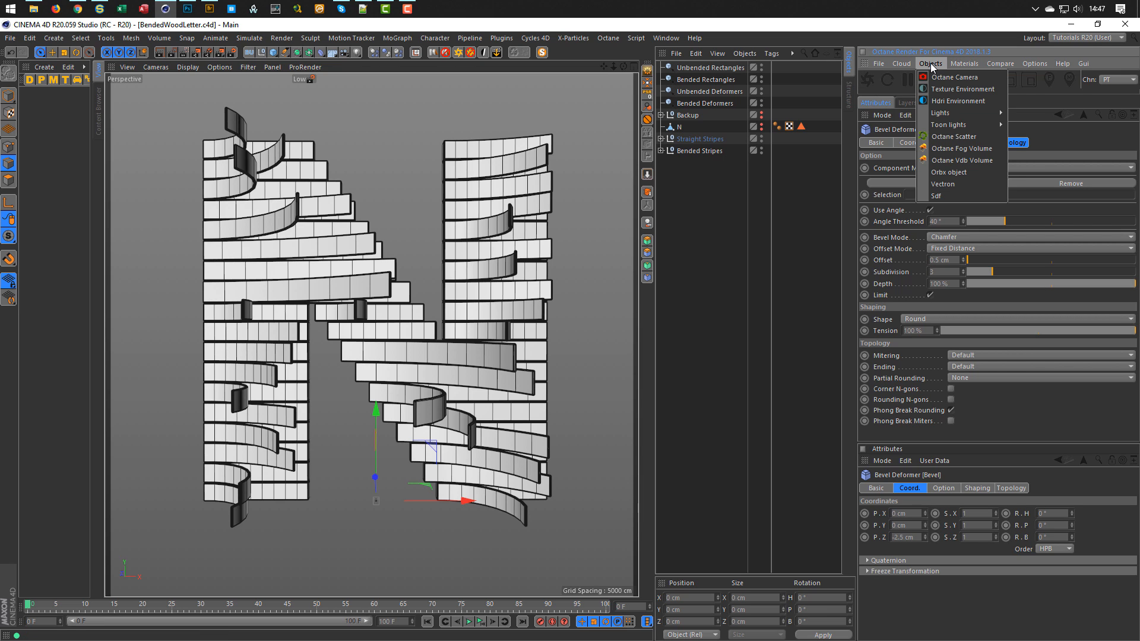
pyautogui.click(938, 78)
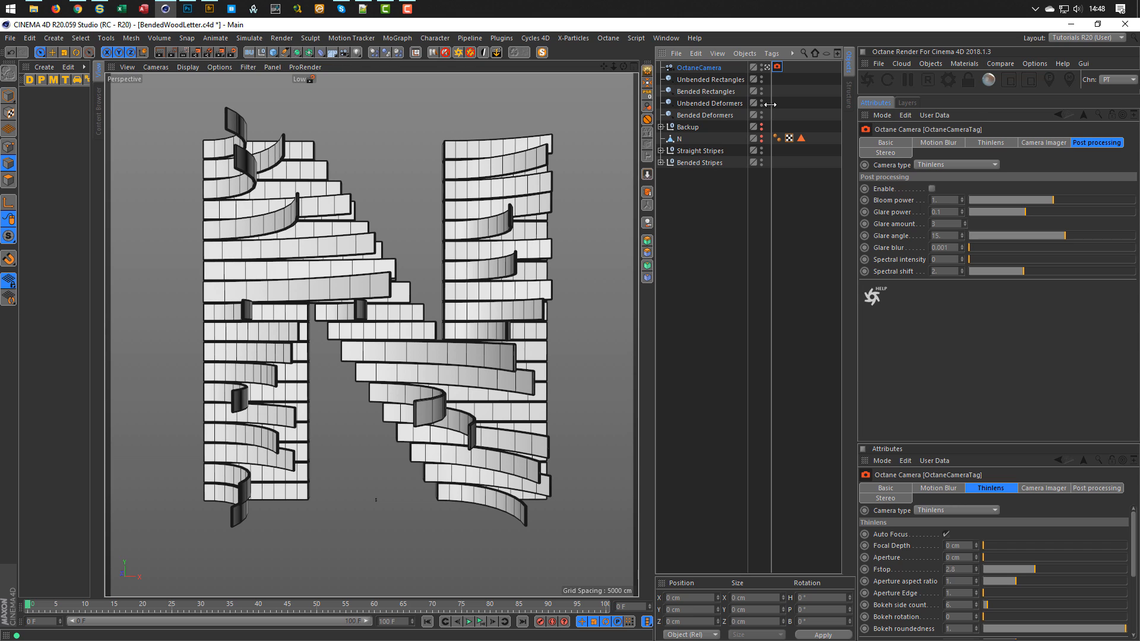
# Straighten the Octane camera by setting its heading and pitch to 0° and its X position to 0 cm.
pyautogui.click(713, 67)
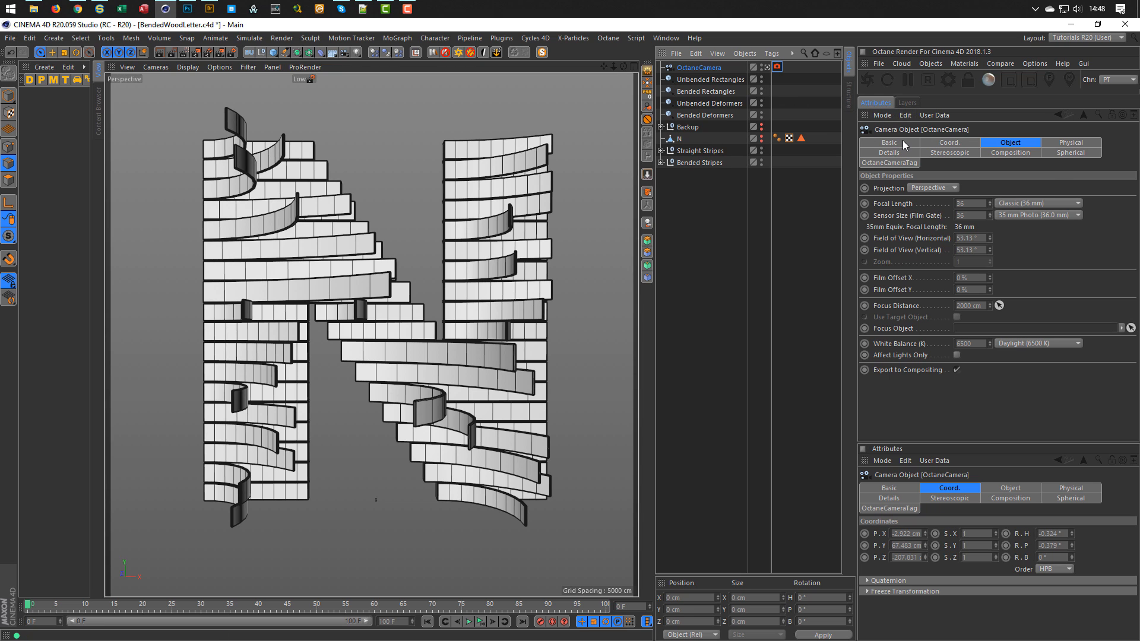
pyautogui.click(941, 145)
pyautogui.click(1051, 189)
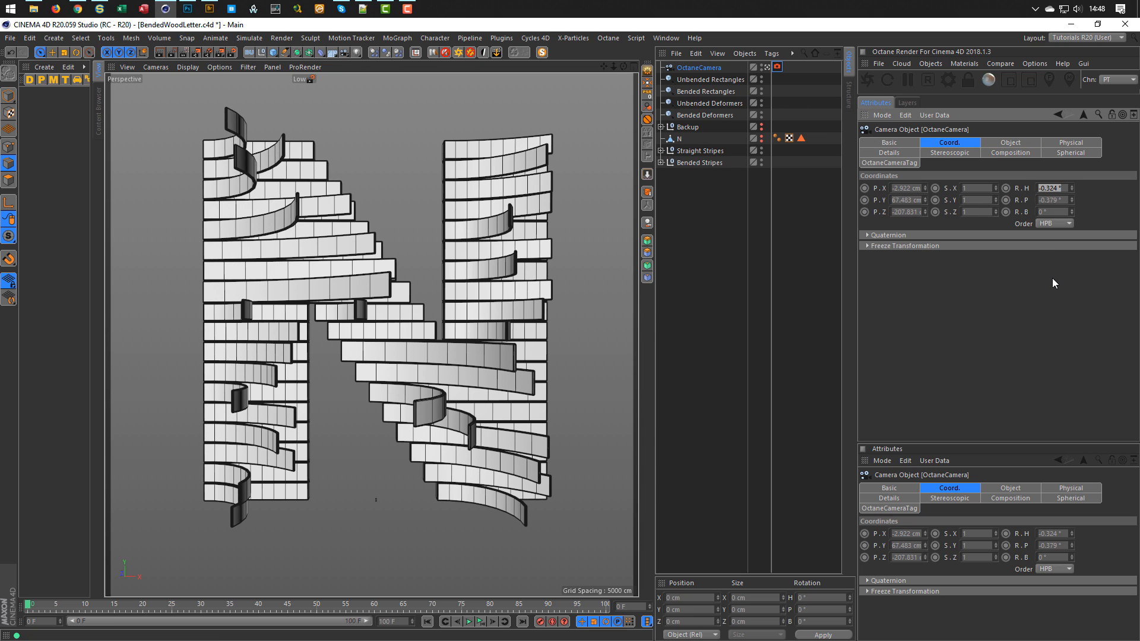
pyautogui.write('0')
pyautogui.press('Tab')
pyautogui.write('0')
pyautogui.press('Return')
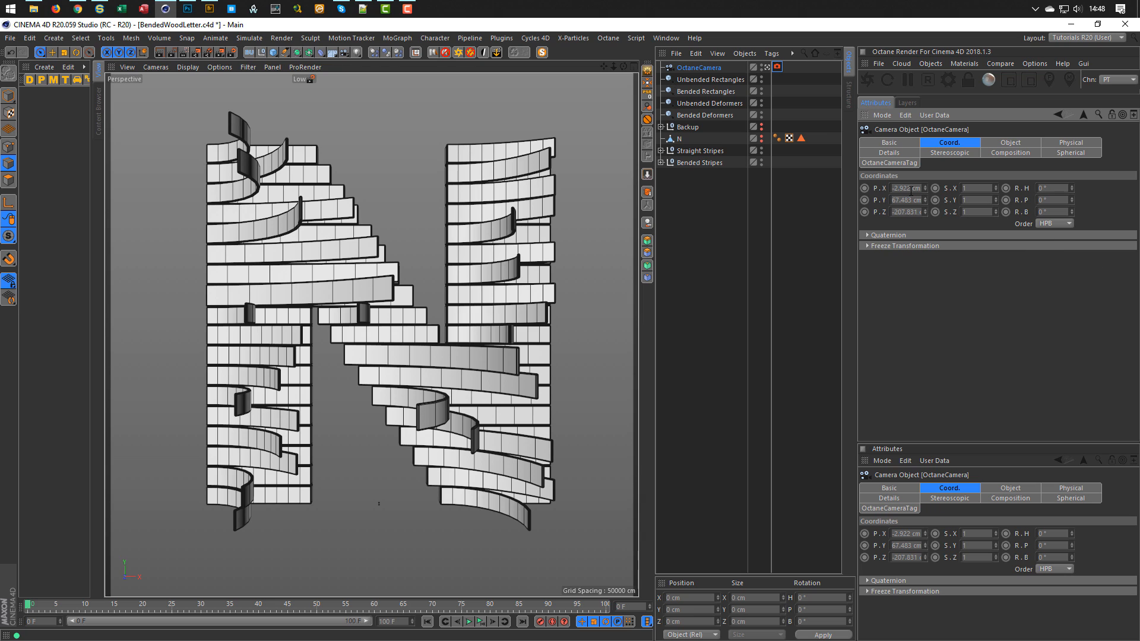
pyautogui.click(904, 188)
pyautogui.write('0')
pyautogui.press('Return')
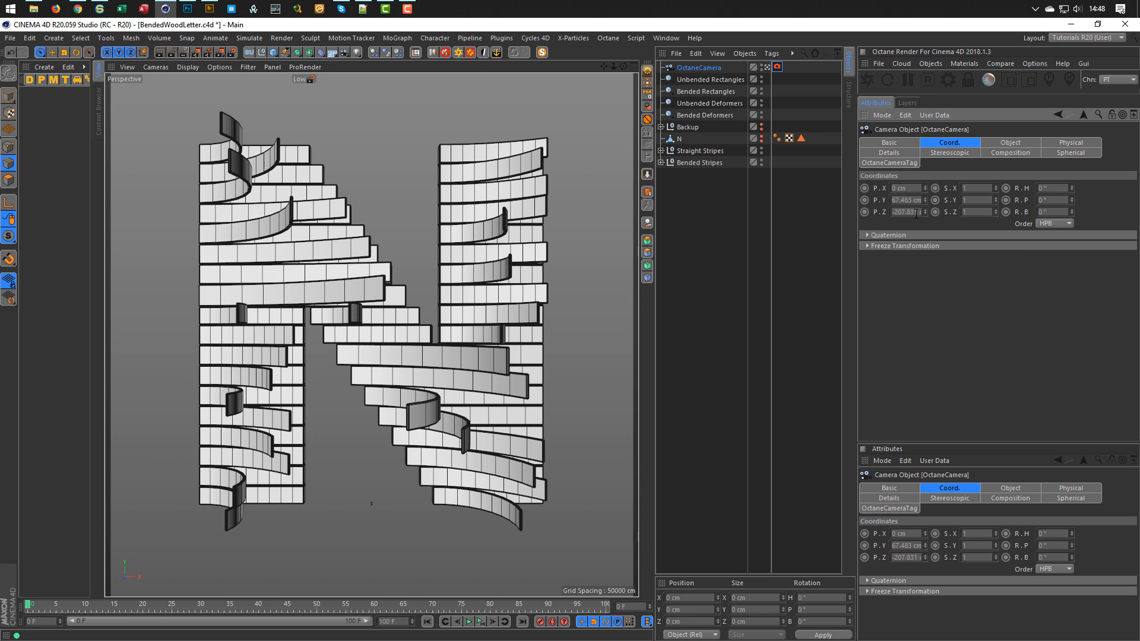
# Add a Protection tag to the Octane camera, unlock its Y and Z position, and frame the letter with more margin.
pyautogui.click(647, 119)
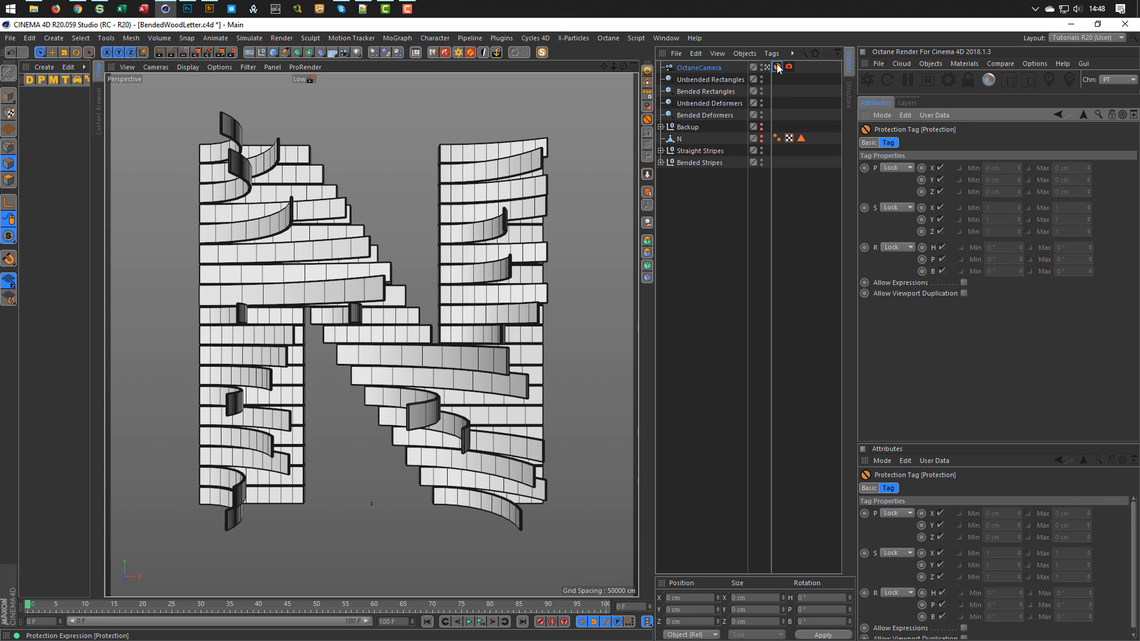
pyautogui.moveTo(939, 179); pyautogui.dragTo(940, 192)
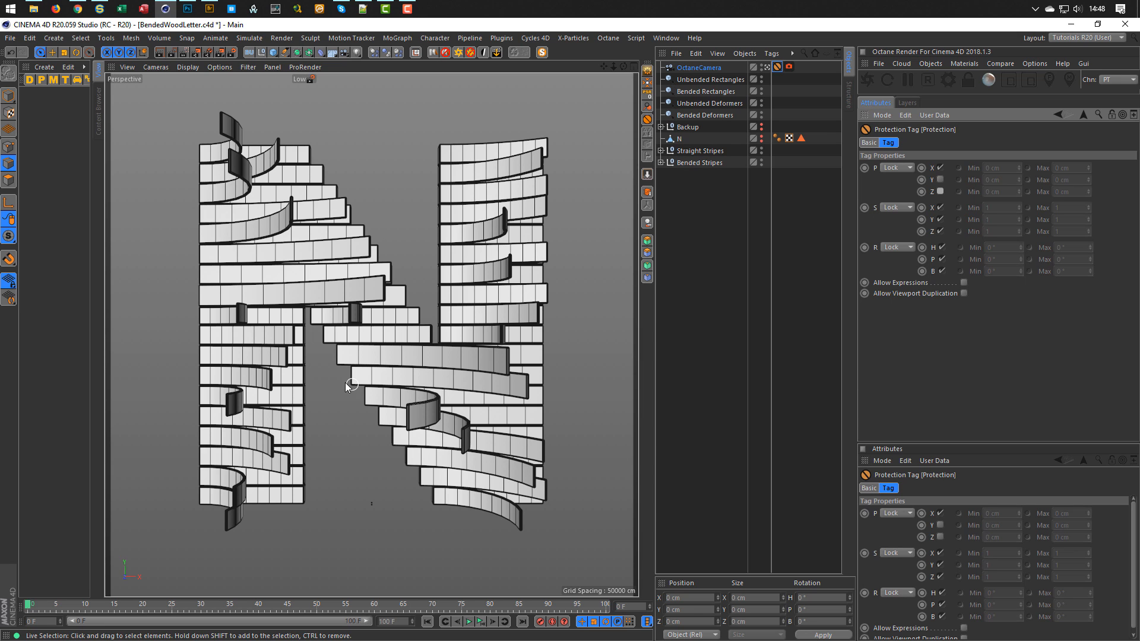
pyautogui.scroll(-2, 357, 350)
pyautogui.scroll(2, 359, 350)
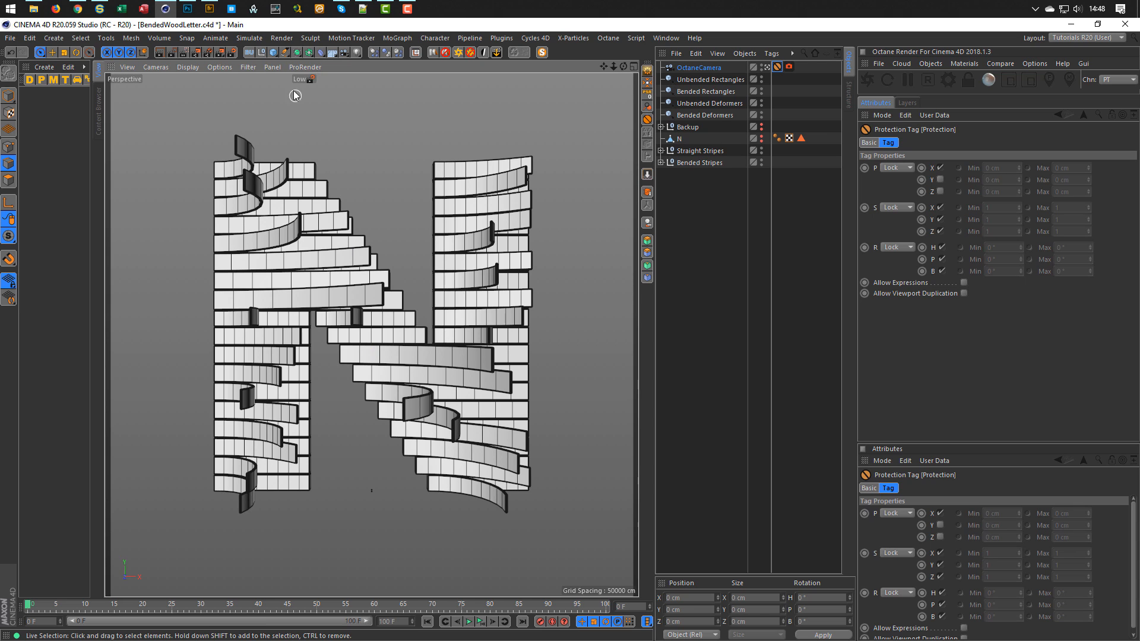
# Add a Plane to the scene and orient it along the Z axis as a wall for the letter.
pyautogui.click(275, 53)
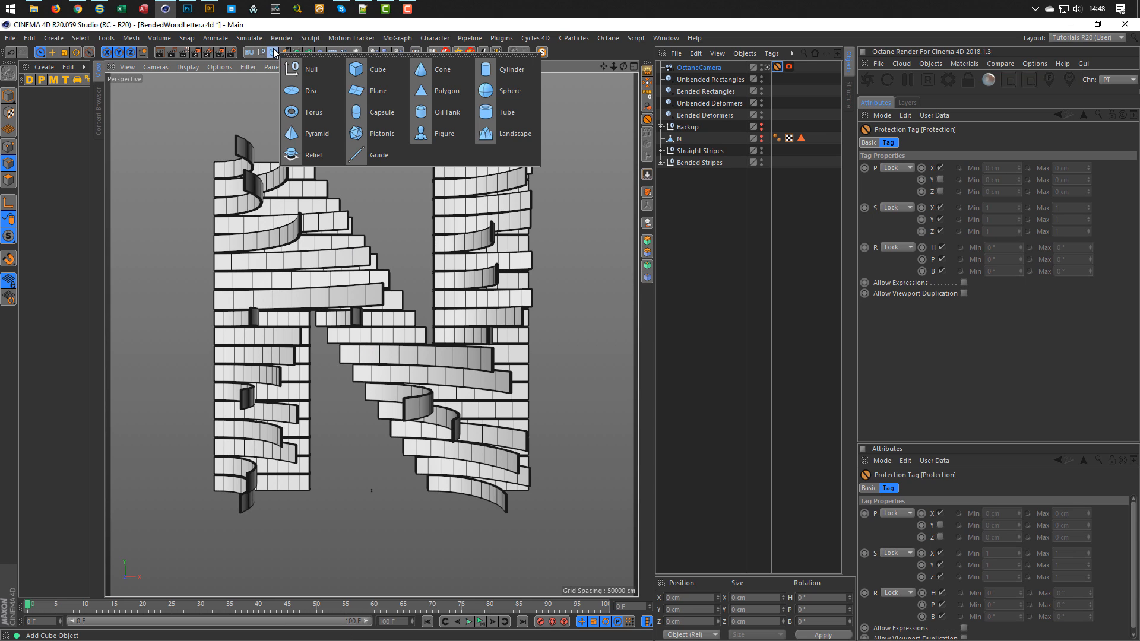
pyautogui.click(378, 91)
pyautogui.click(925, 142)
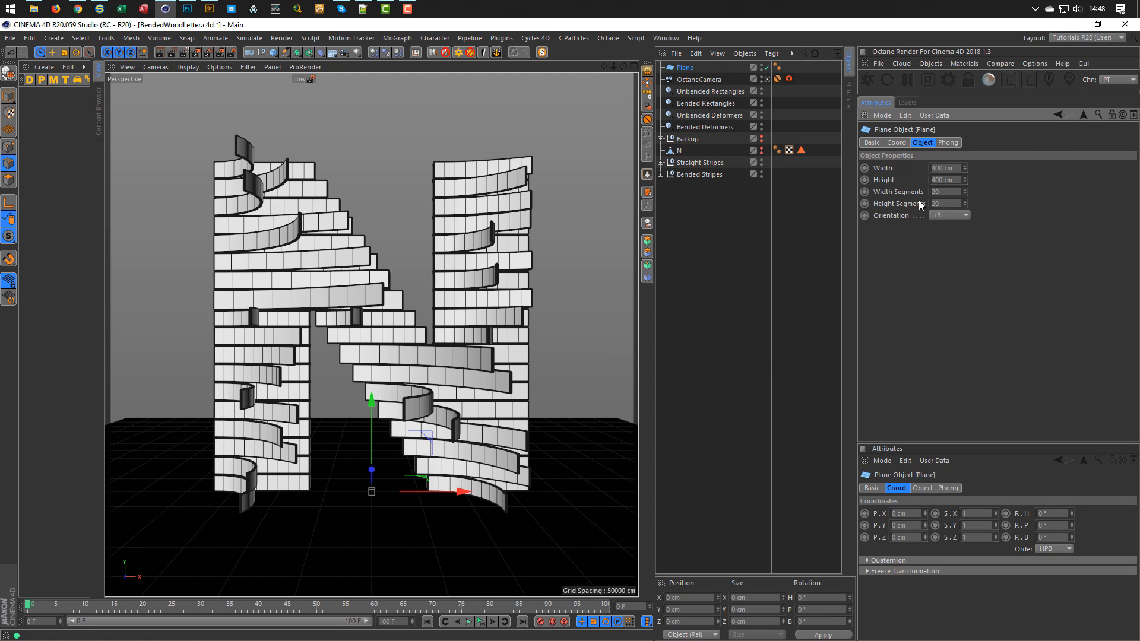
pyautogui.click(944, 274)
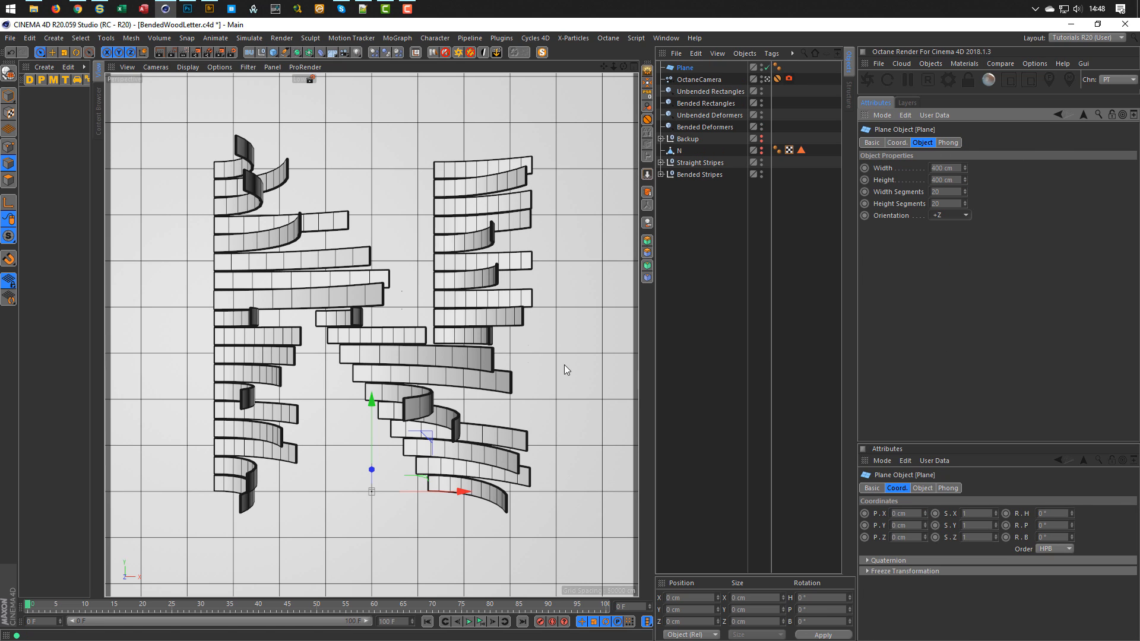
# Move the plane behind the letter to 4.51 cm in Z and place it directly below N in the object hierarchy.
pyautogui.middleClick(483, 371)
pyautogui.middleClick(303, 429)
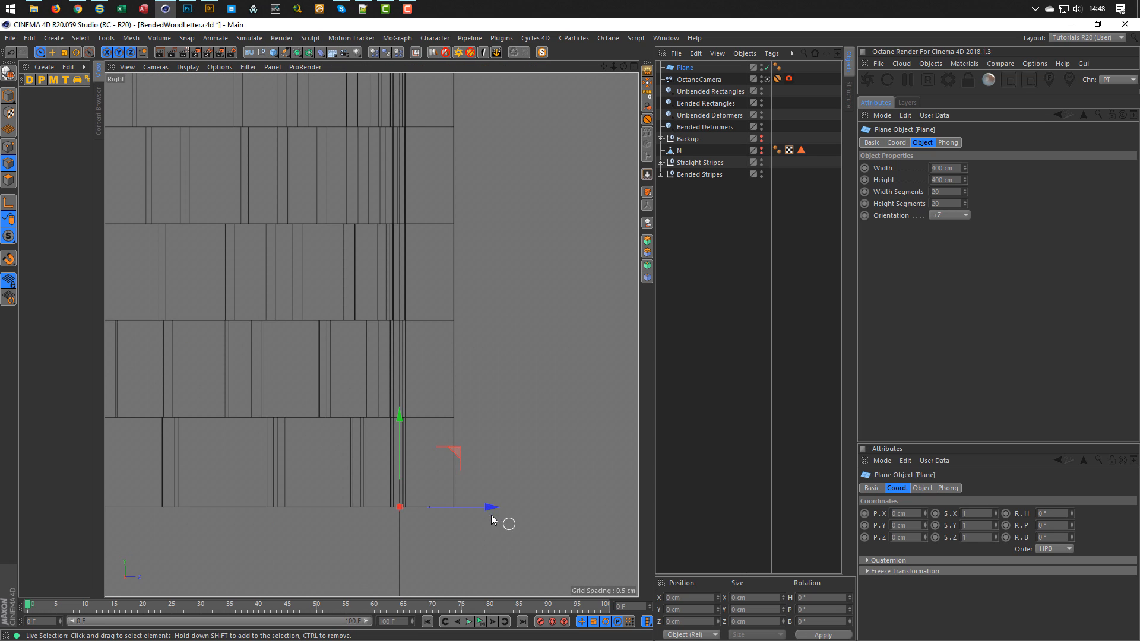
pyautogui.moveTo(493, 508); pyautogui.dragTo(544, 505)
pyautogui.middleClick(543, 512)
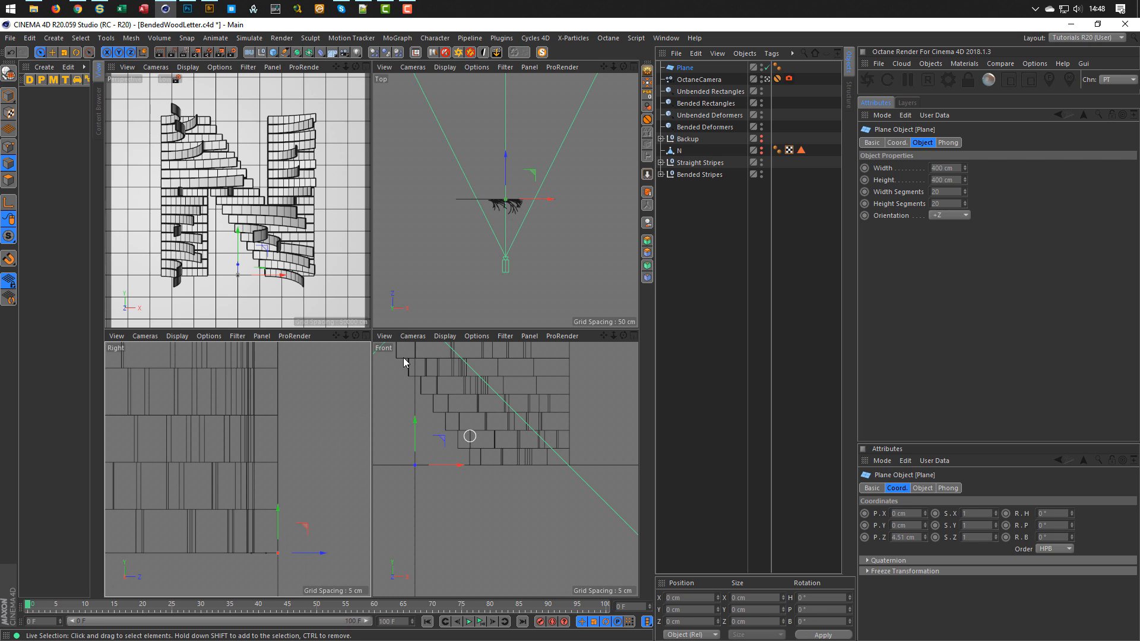
pyautogui.middleClick(235, 213)
pyautogui.middleClick(236, 215)
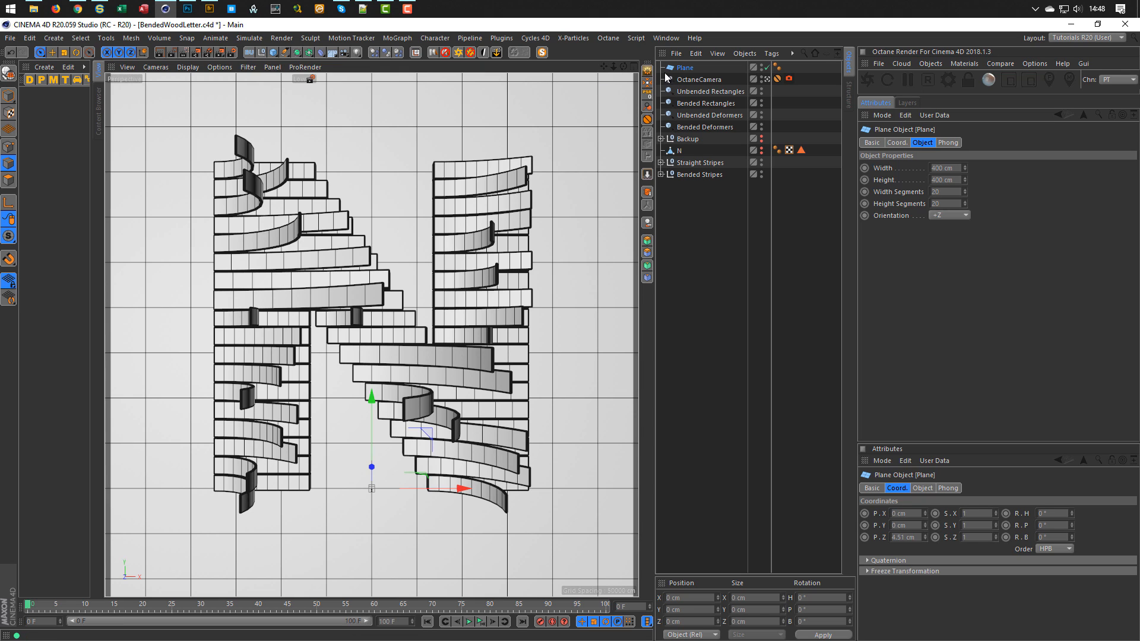
pyautogui.moveTo(686, 68); pyautogui.dragTo(690, 156)
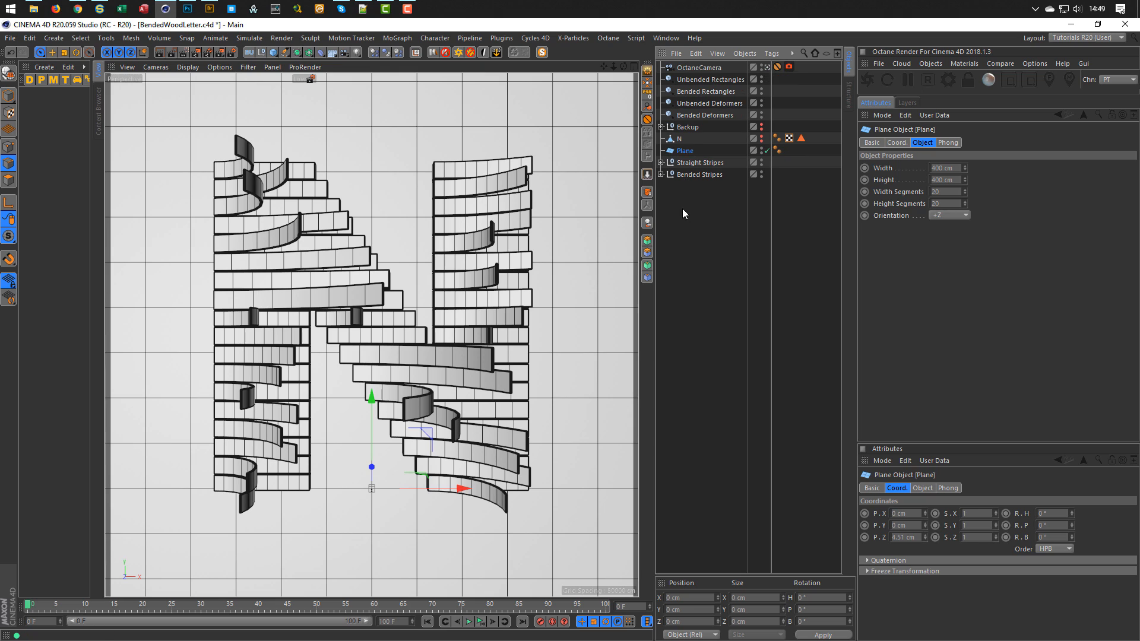
pyautogui.hotkey('ctrl', 's')
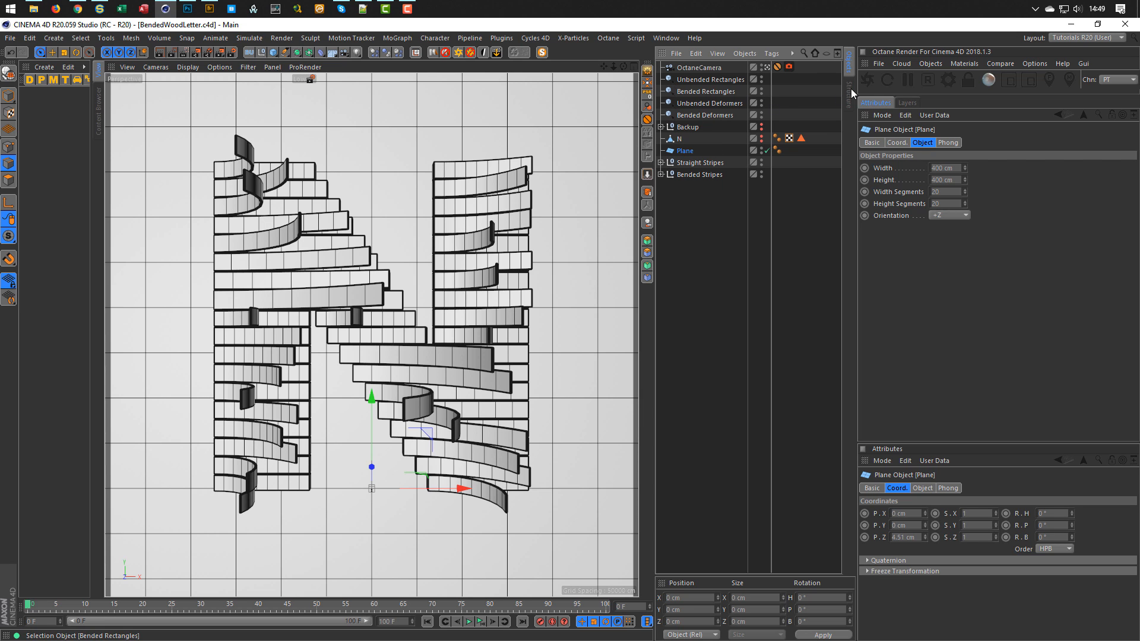
# Start a live Octane render and place the Live Viewer beside the modelling view.
pyautogui.click(867, 80)
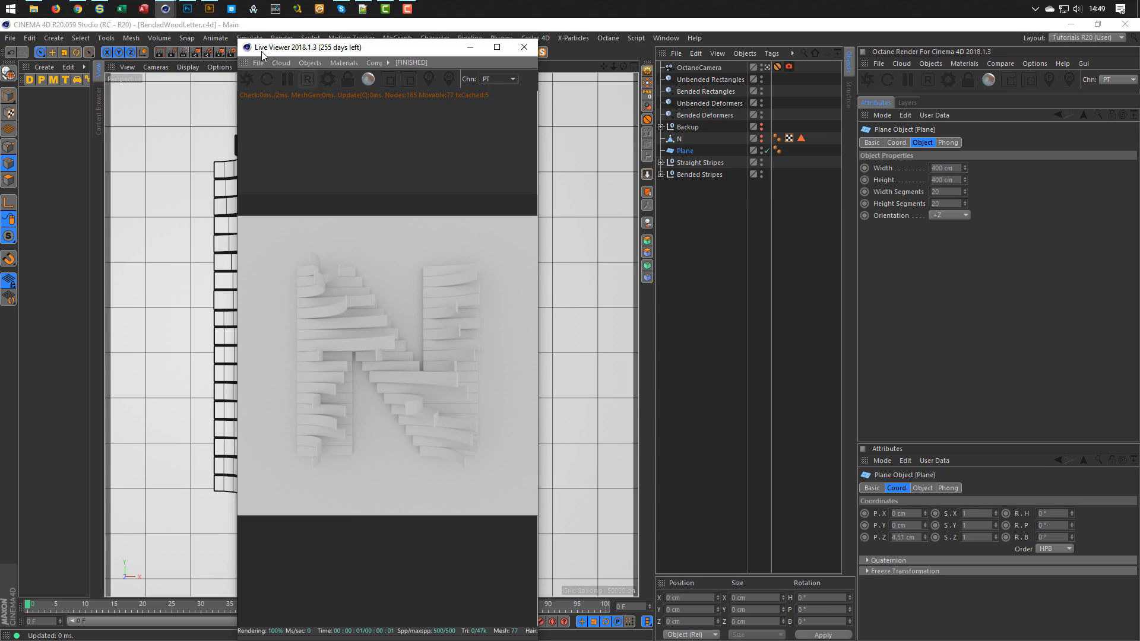
pyautogui.moveTo(241, 41); pyautogui.dragTo(261, 263)
pyautogui.moveTo(404, 277); pyautogui.dragTo(825, 246)
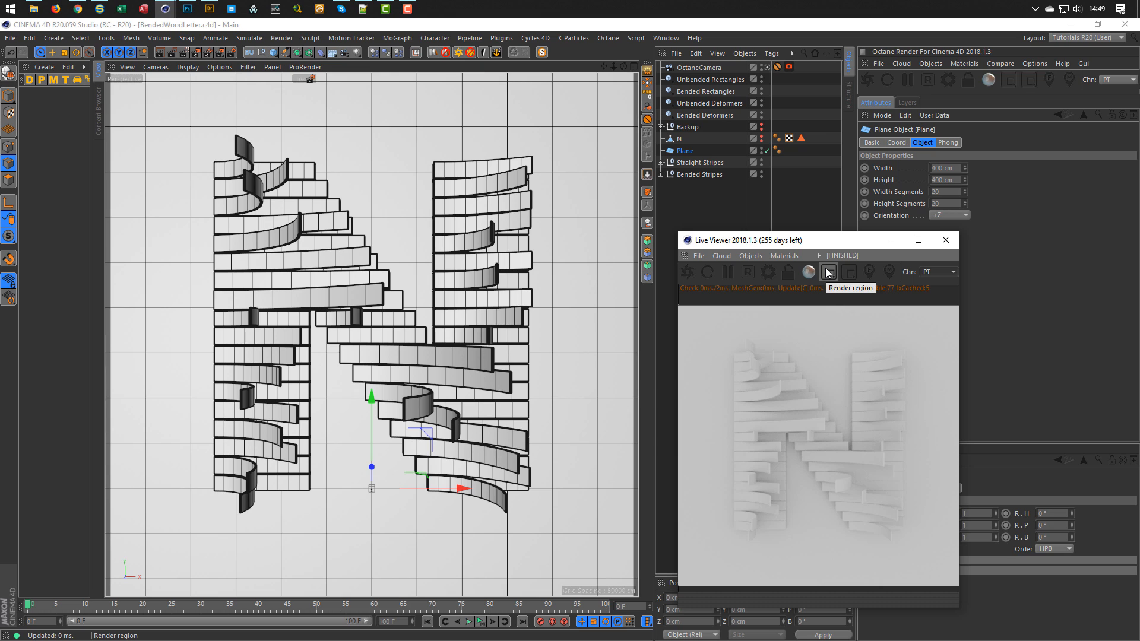
pyautogui.moveTo(833, 240); pyautogui.dragTo(717, 256)
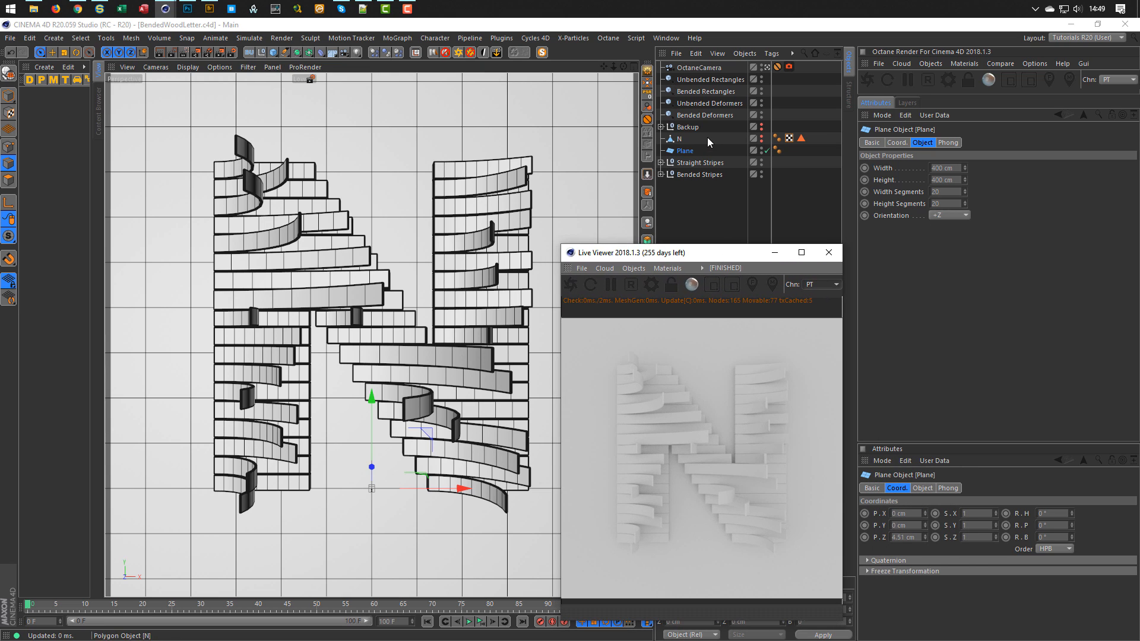
# Add the Octane Rig Pro lighting rig, disable its Shadow Catcher and enable its background.
pyautogui.click(459, 53)
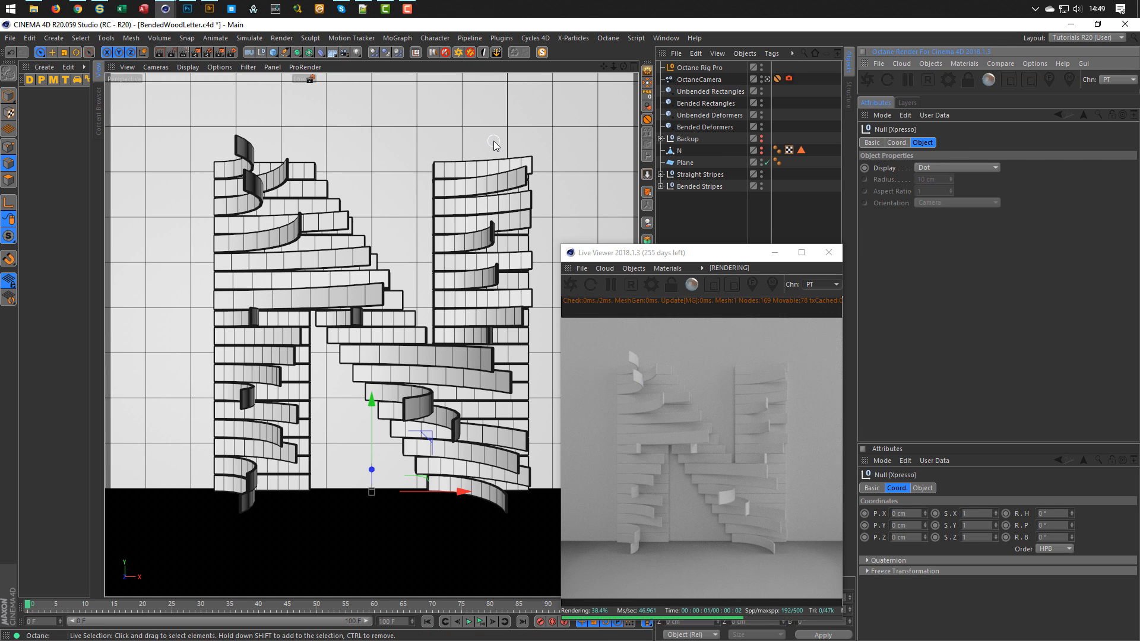
pyautogui.click(703, 67)
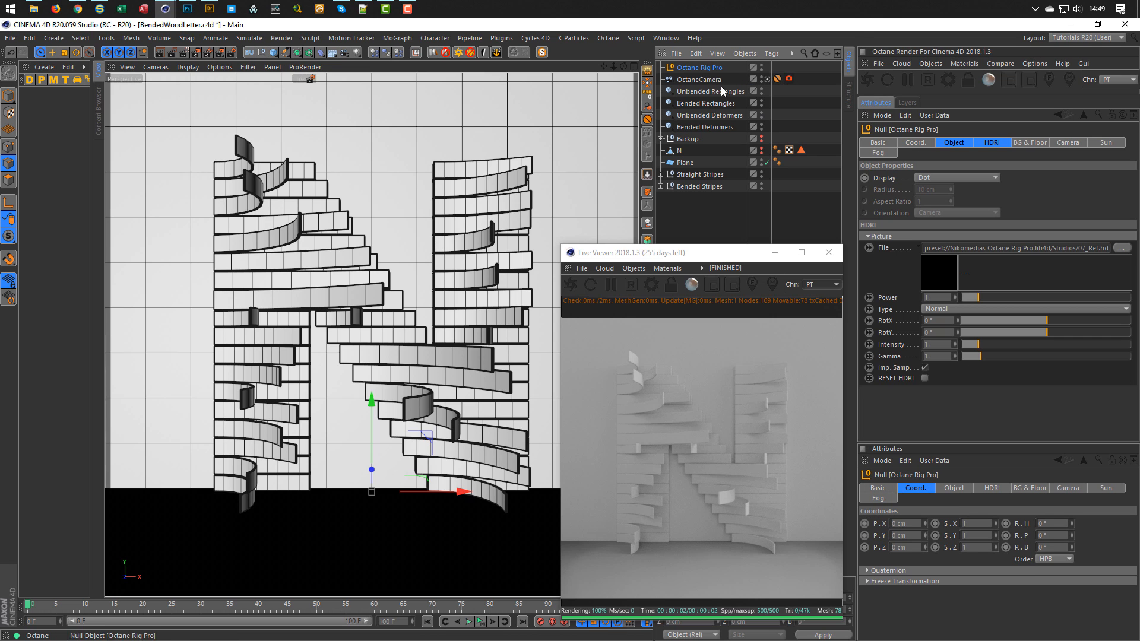
pyautogui.click(1021, 143)
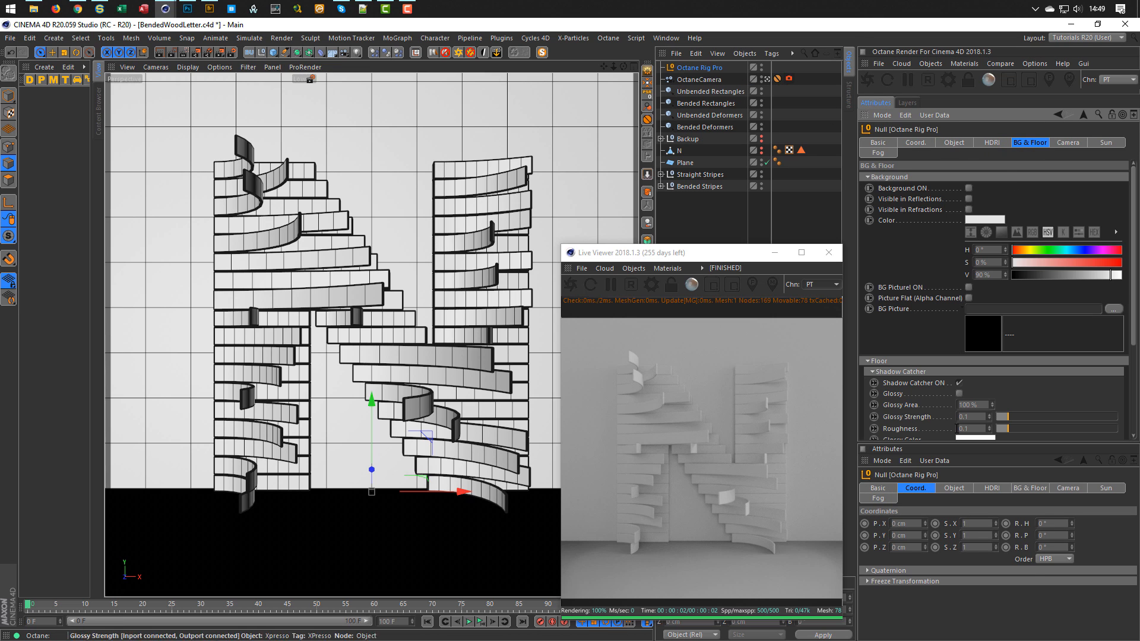
pyautogui.click(960, 383)
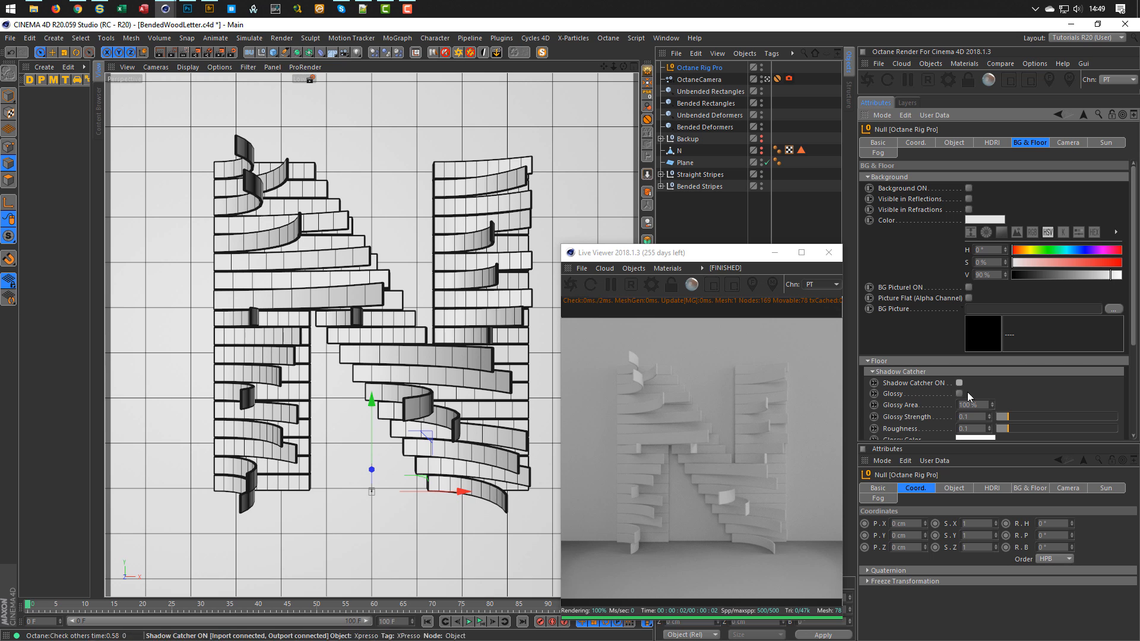
pyautogui.click(969, 188)
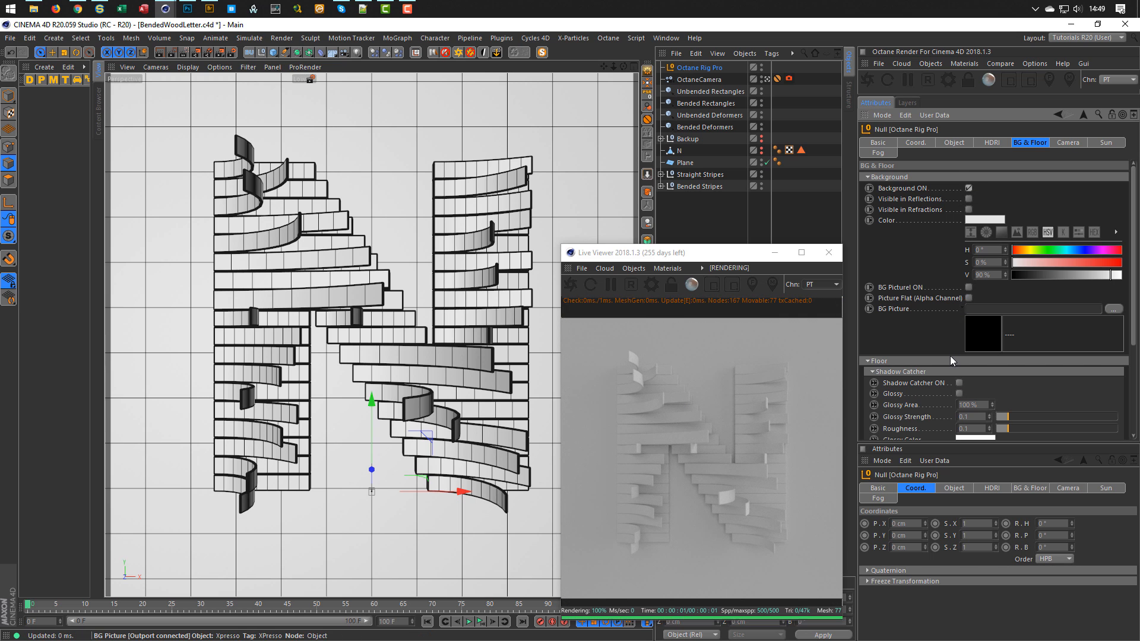
pyautogui.moveTo(756, 253); pyautogui.dragTo(848, 231)
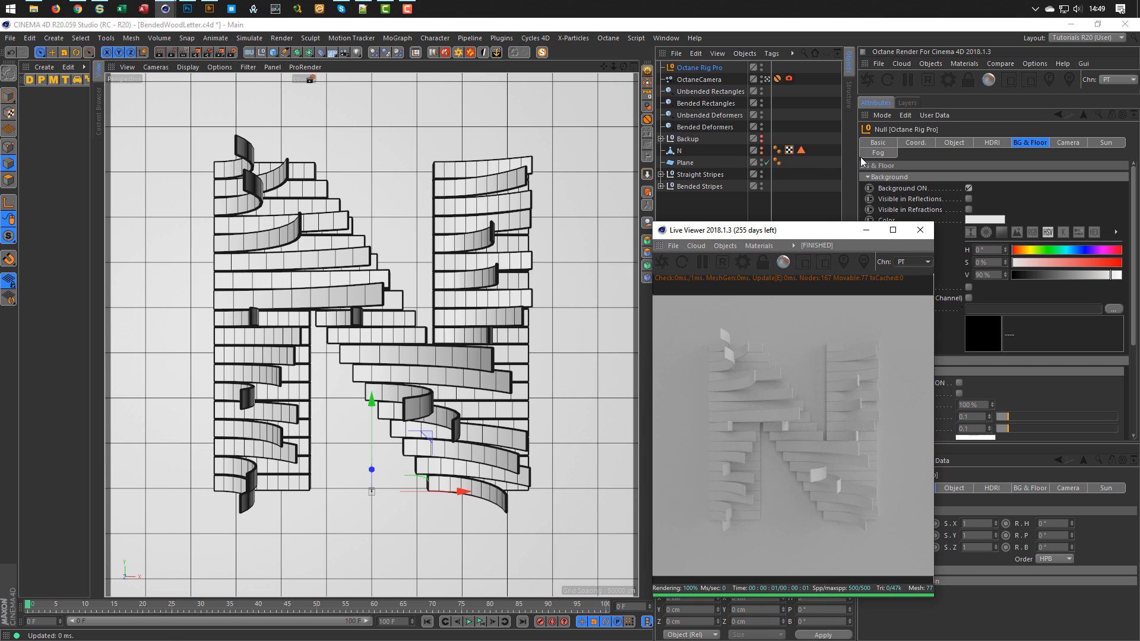
# Create an Octane Diffuse material and open the Octane Node Editor for it.
pyautogui.click(962, 64)
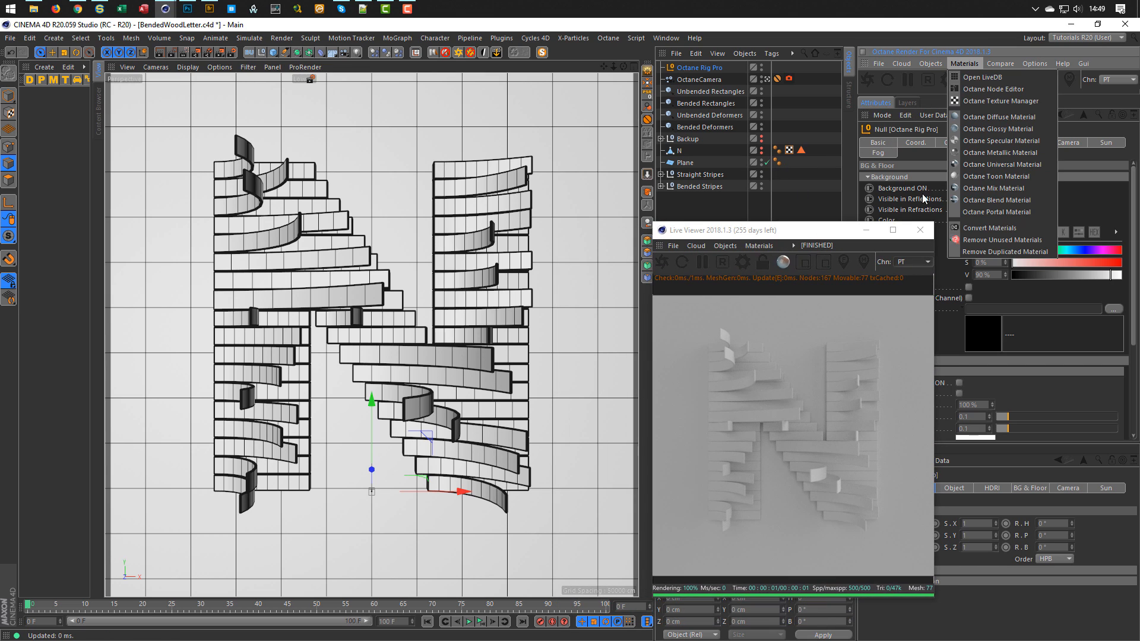
pyautogui.click(1010, 119)
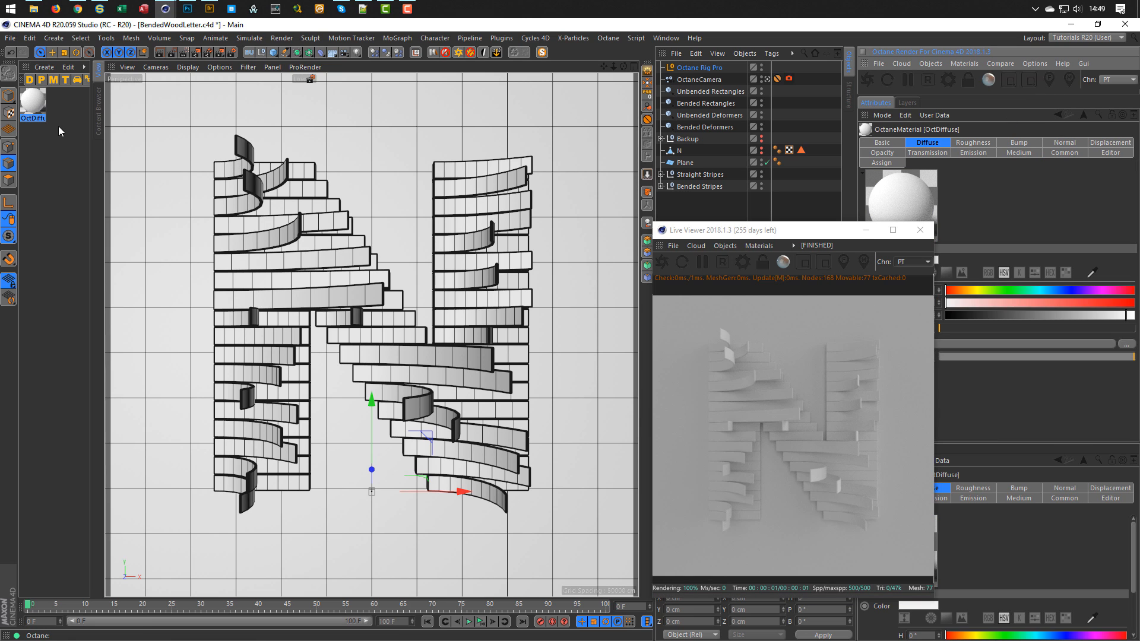
pyautogui.click(970, 66)
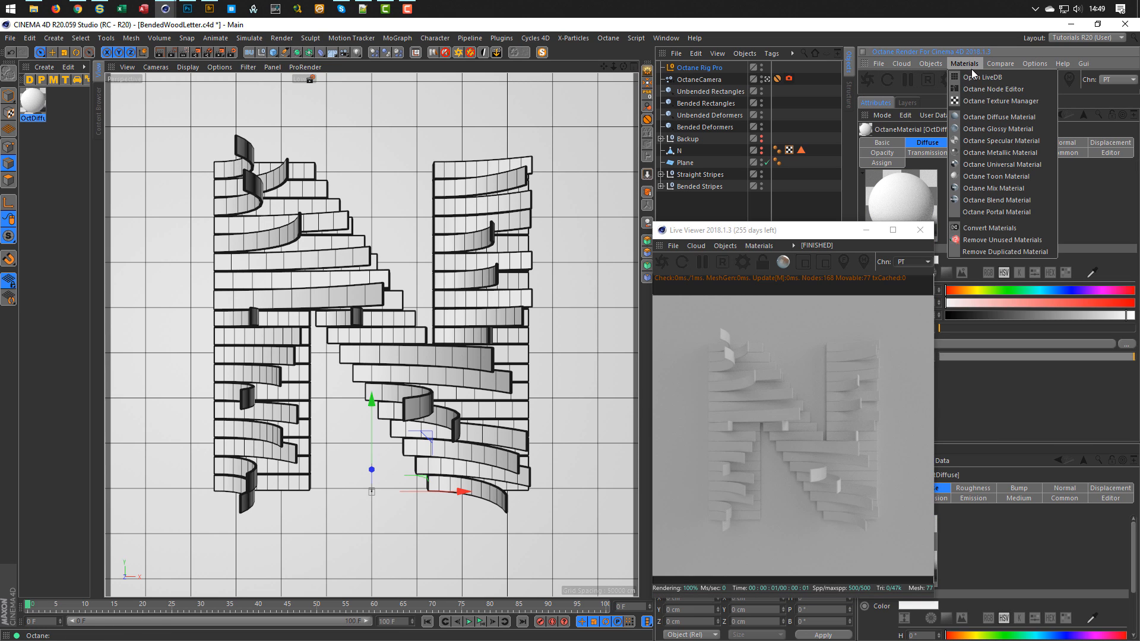
pyautogui.click(973, 89)
# Enlarge the Node Editor window and connect an RGB Spectrum node to the material's Diffuse input.
pyautogui.moveTo(468, 230); pyautogui.dragTo(295, 134)
pyautogui.moveTo(233, 269); pyautogui.dragTo(339, 191, button='middle')
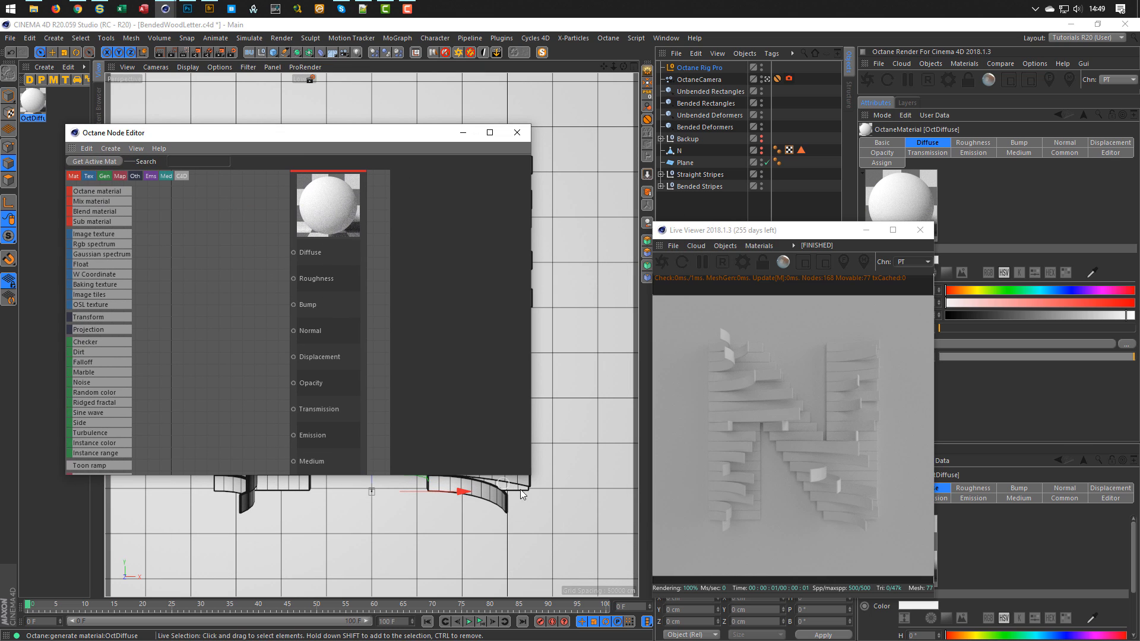
pyautogui.moveTo(529, 476); pyautogui.dragTo(596, 579)
pyautogui.moveTo(325, 336); pyautogui.dragTo(349, 371, button='middle')
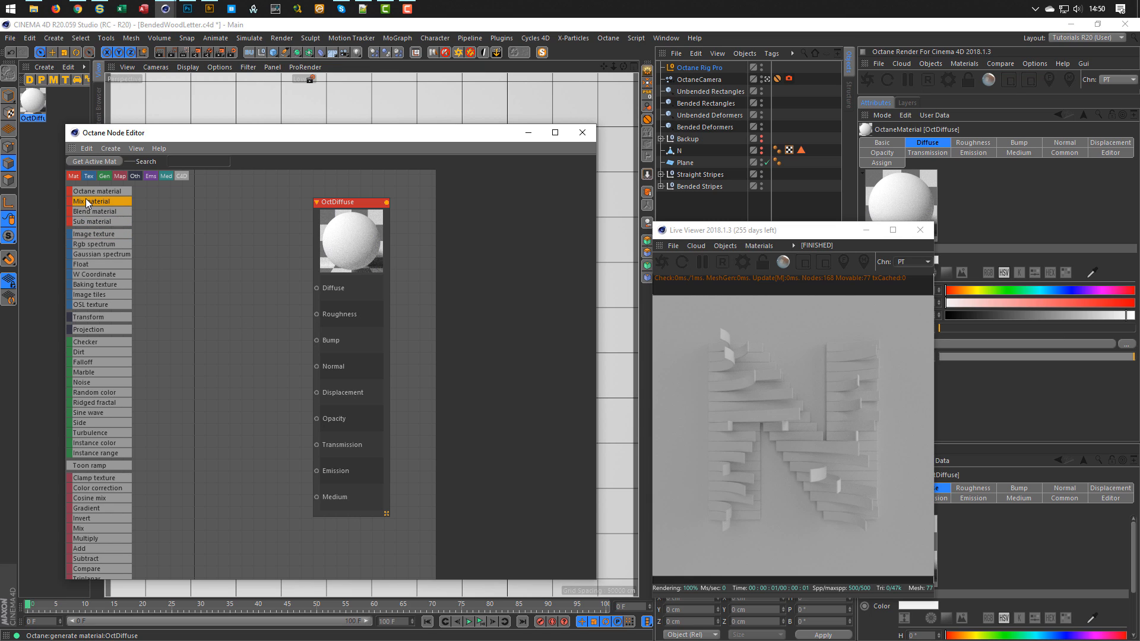
pyautogui.moveTo(90, 242); pyautogui.dragTo(315, 289)
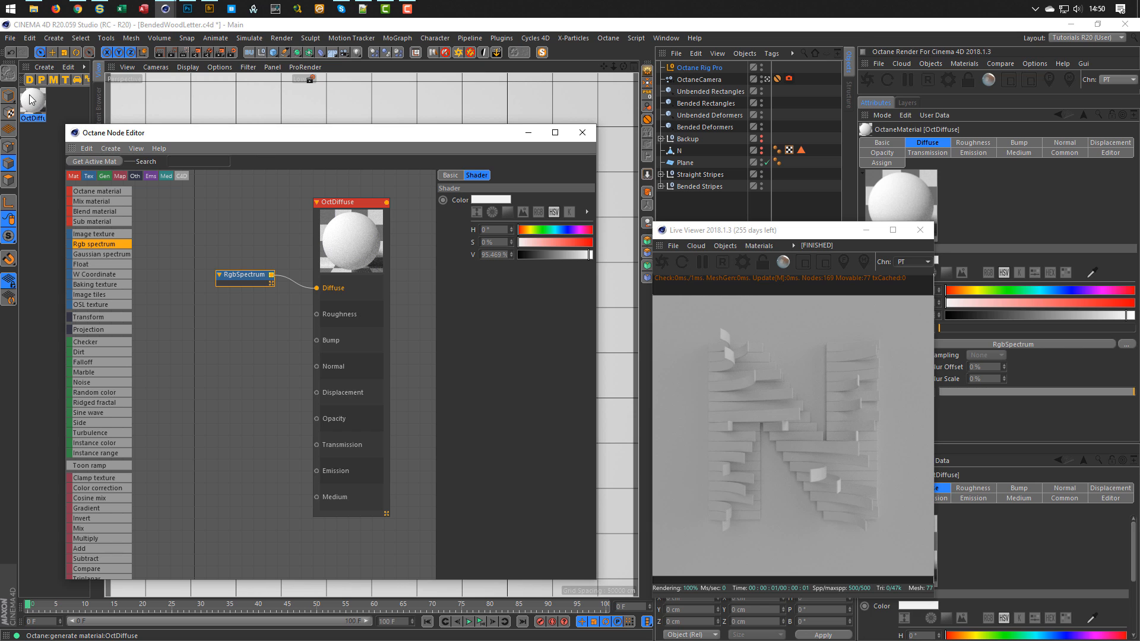
# Apply the OctDiffuse material to the Plane, darken its RGB Spectrum to a V of 19% and close the Node Editor.
pyautogui.moveTo(30, 95); pyautogui.dragTo(684, 164)
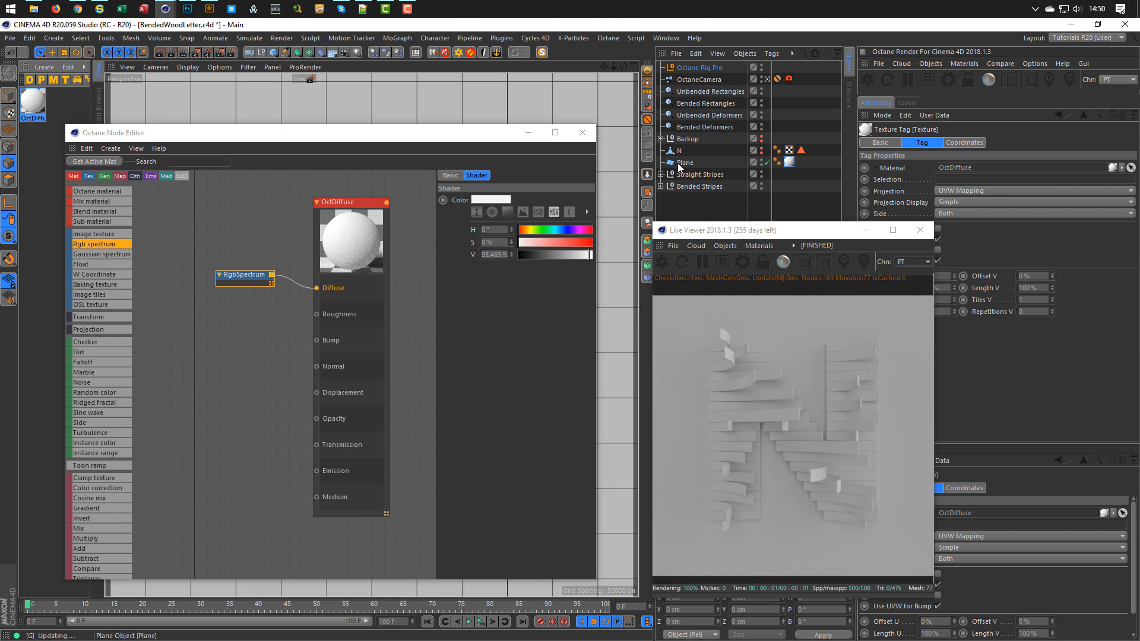
pyautogui.click(531, 254)
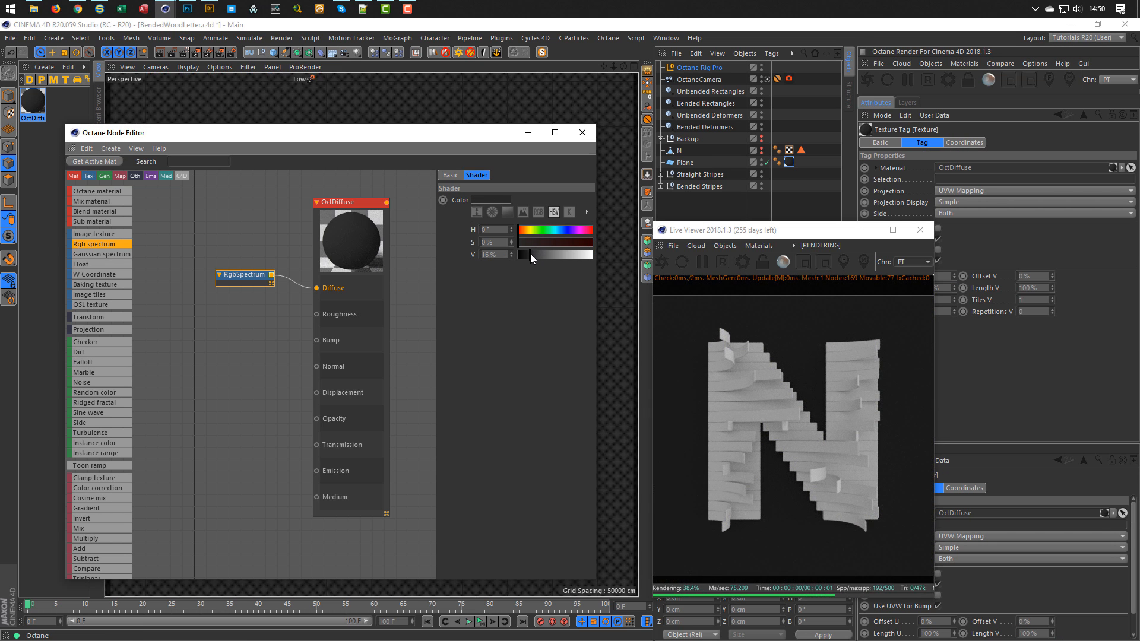
pyautogui.moveTo(530, 254); pyautogui.dragTo(532, 254)
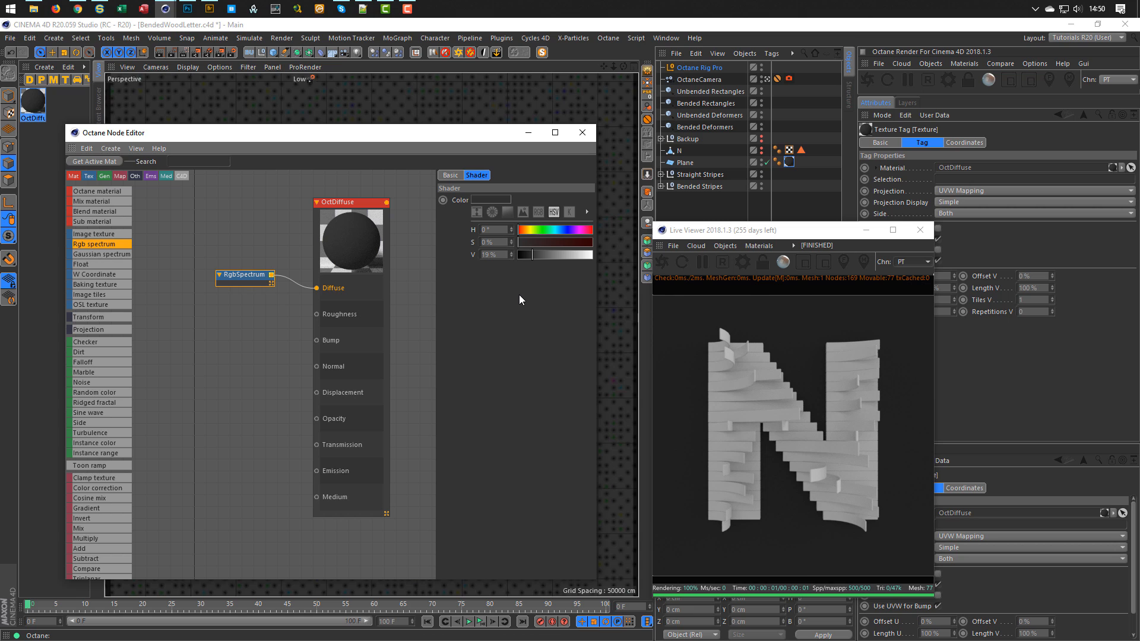
pyautogui.click(581, 135)
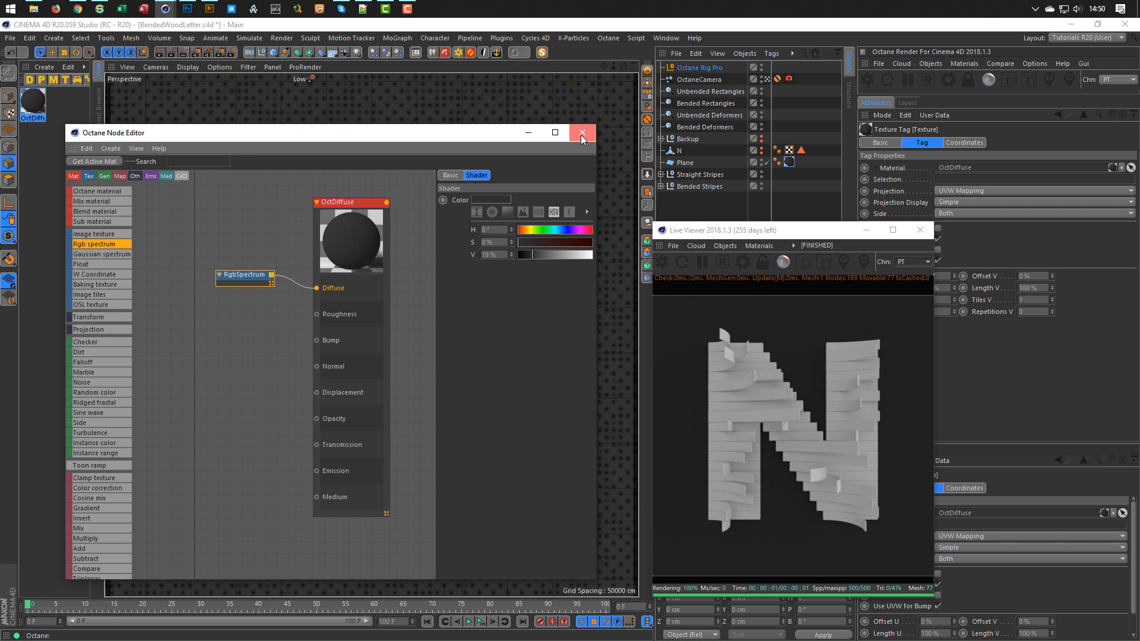
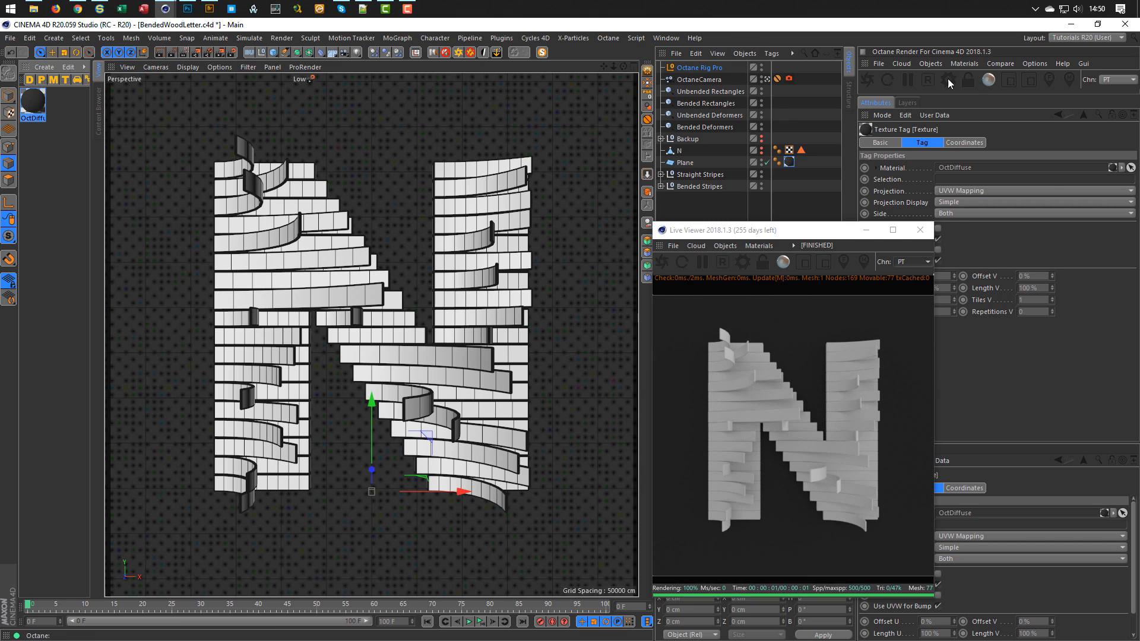
# Open the Octane LiveDB, download the Wood_001 material from the local Wood category and minimize the manager.
pyautogui.click(962, 63)
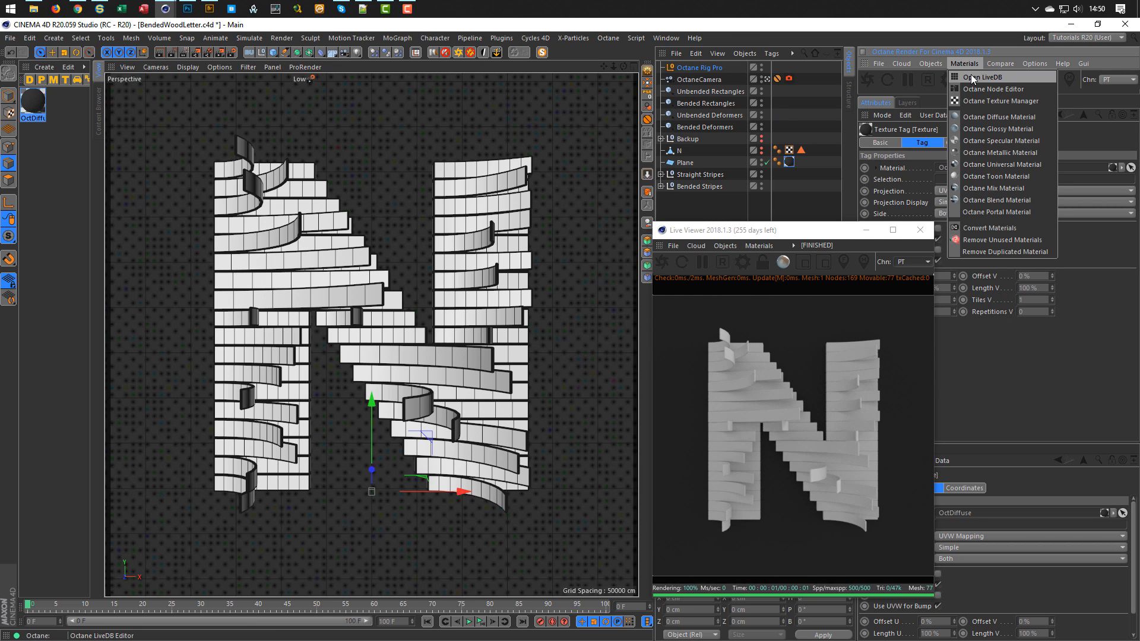
pyautogui.click(972, 78)
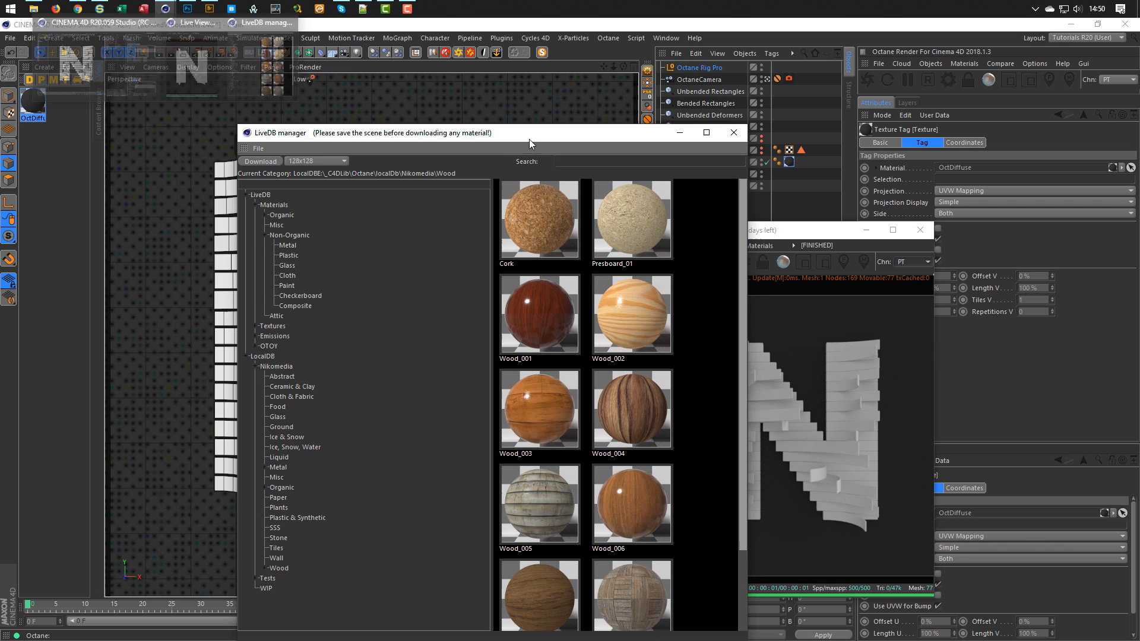
pyautogui.moveTo(529, 139); pyautogui.dragTo(412, 72)
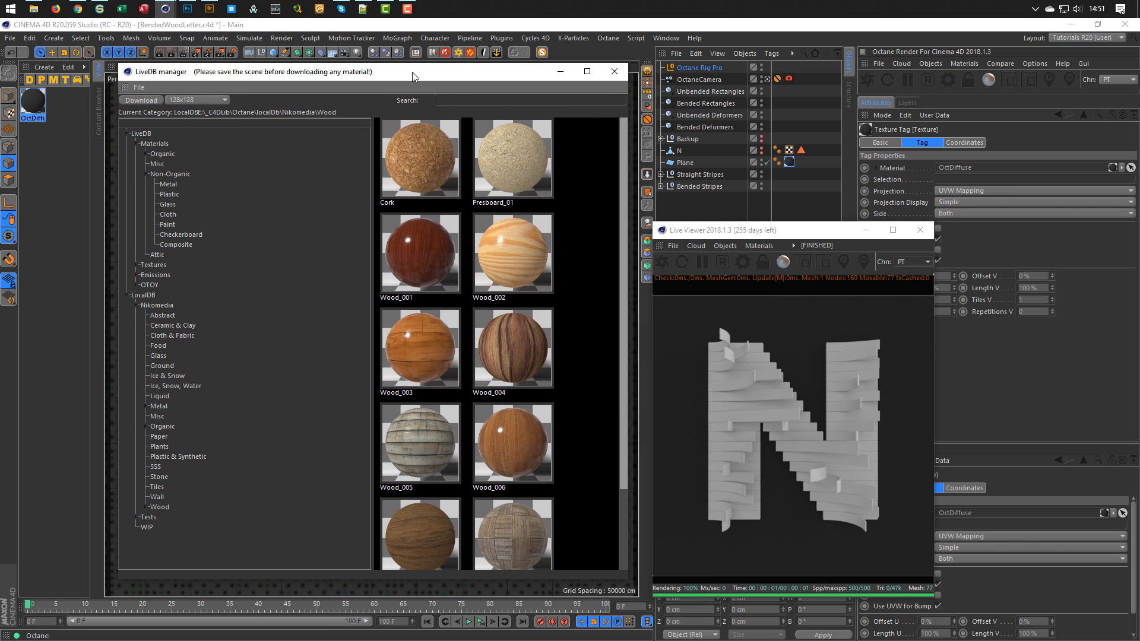
pyautogui.click(425, 254)
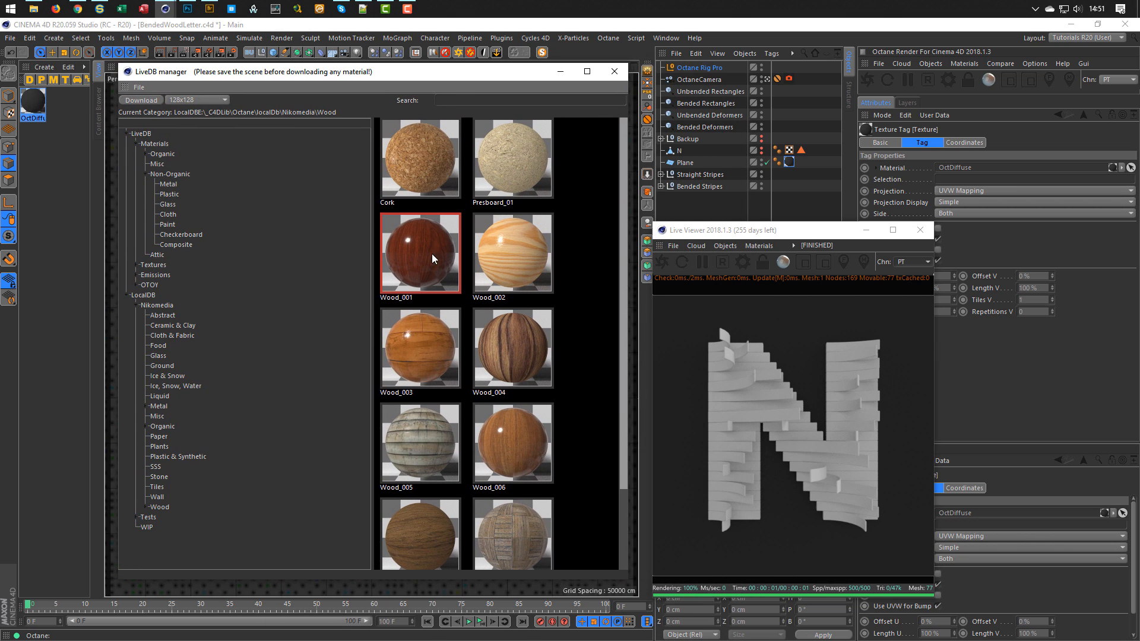
pyautogui.click(142, 100)
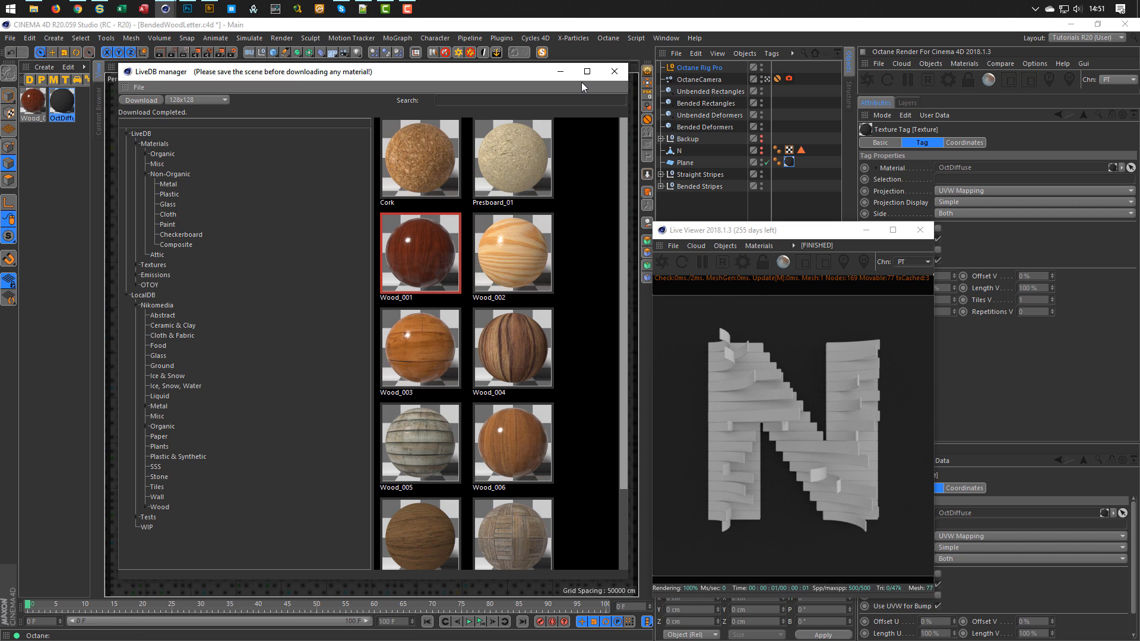
pyautogui.click(560, 71)
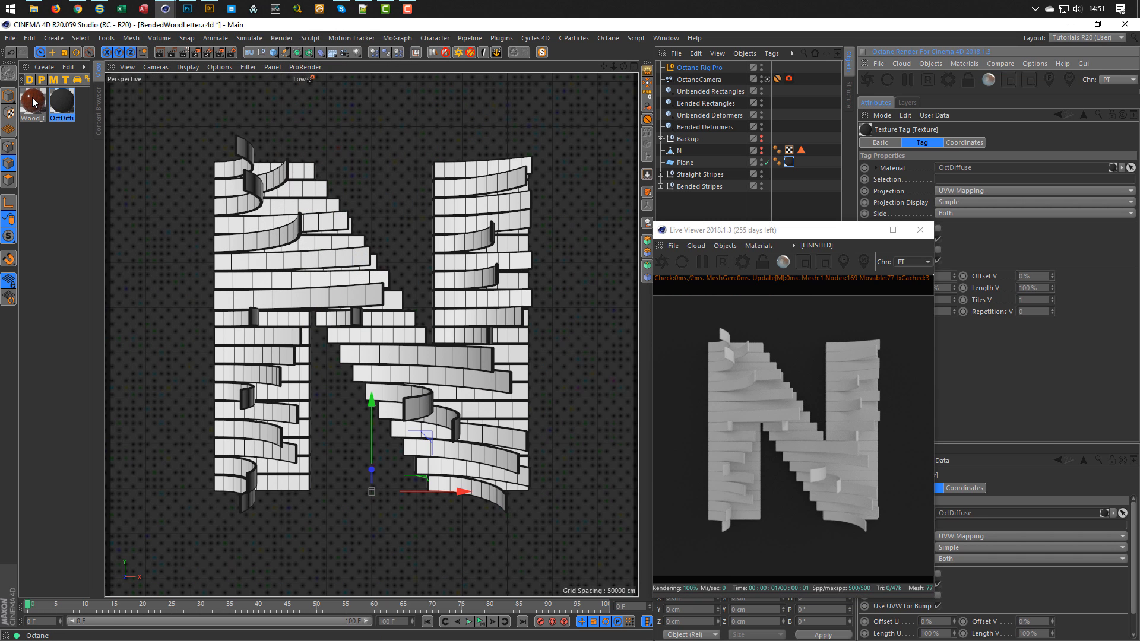
# Apply Wood_001 to the Bended Stripes and copy its texture tag to the Straight Stripes.
pyautogui.moveTo(34, 102); pyautogui.dragTo(711, 190)
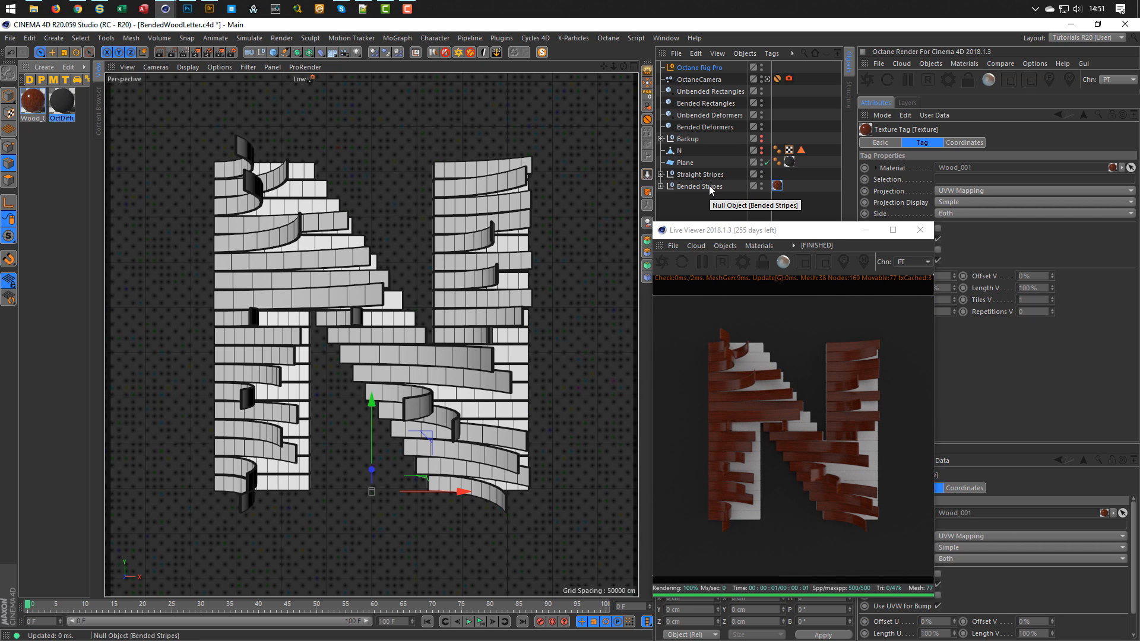
pyautogui.click(779, 187)
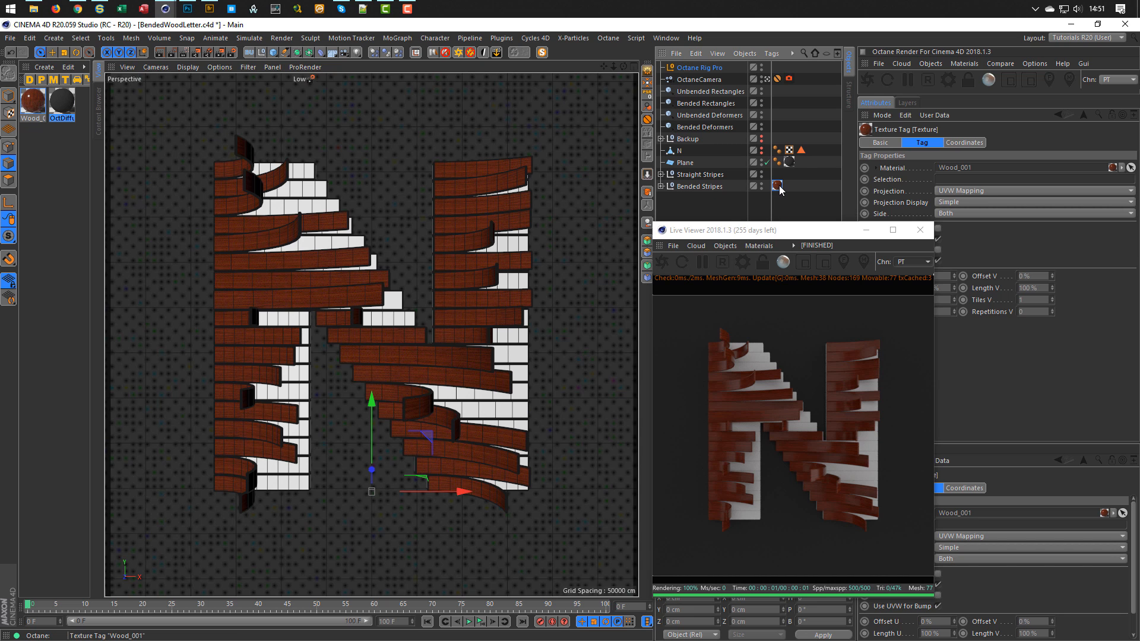
pyautogui.keyDown('ctrl'); pyautogui.moveTo(780, 189); pyautogui.dragTo(777, 174); pyautogui.keyUp('ctrl')
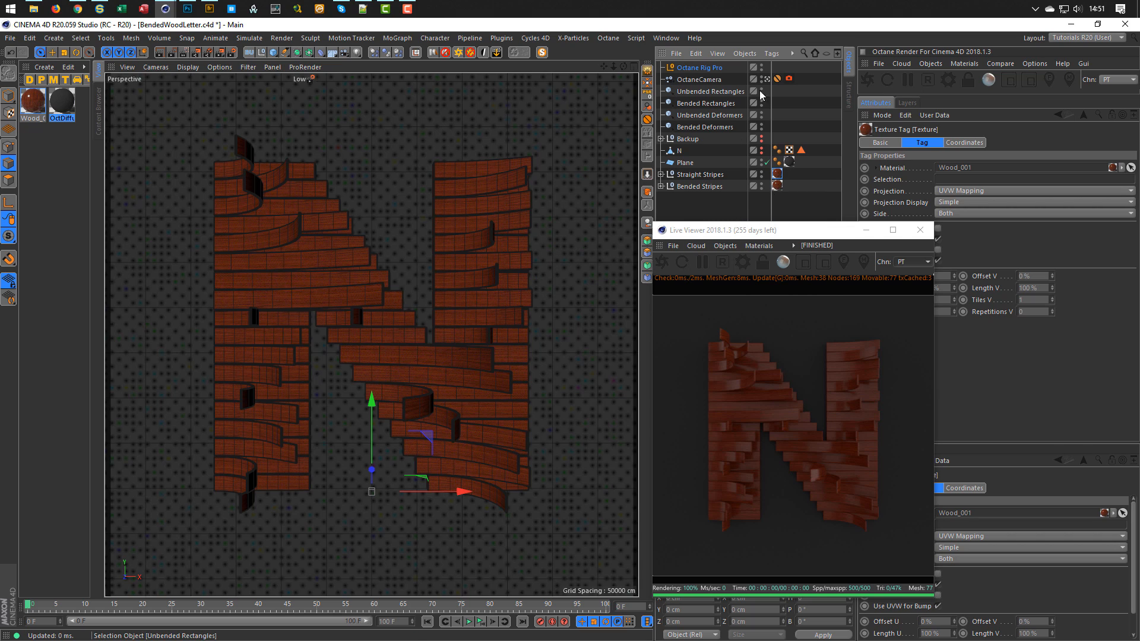
# Examine the wood grain on the stripes up close and compare it with the wooden N reference on Behance in the browser.
pyautogui.scroll(2, 570, 279)
pyautogui.scroll(6, 494, 308)
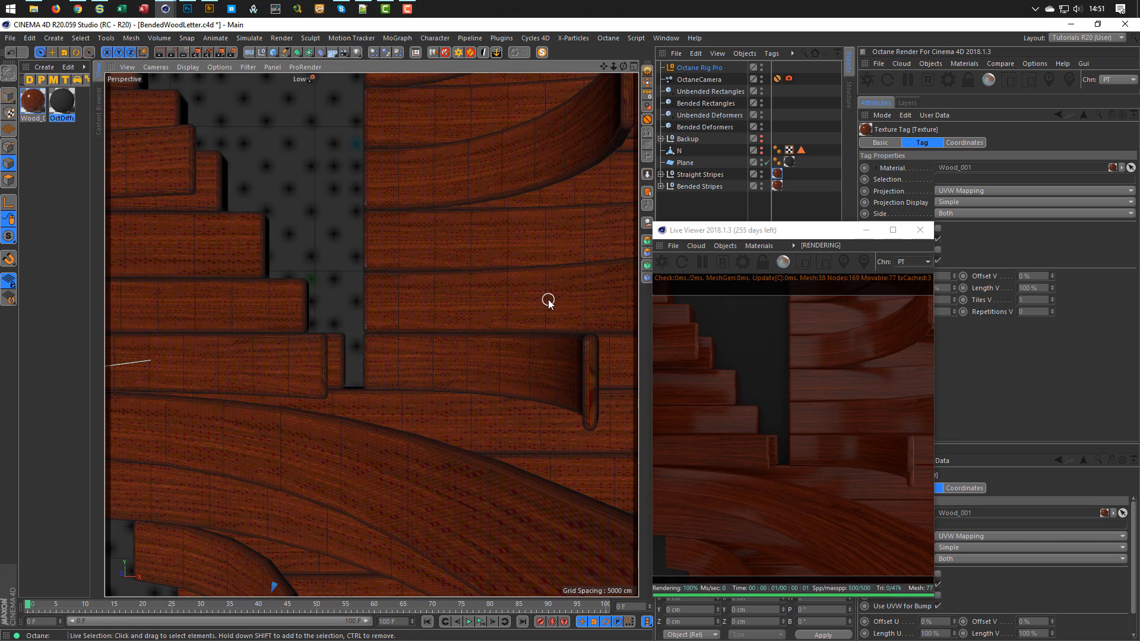
pyautogui.keyDown('alt'); pyautogui.moveTo(546, 301); pyautogui.dragTo(438, 329, button='middle'); pyautogui.keyUp('alt')
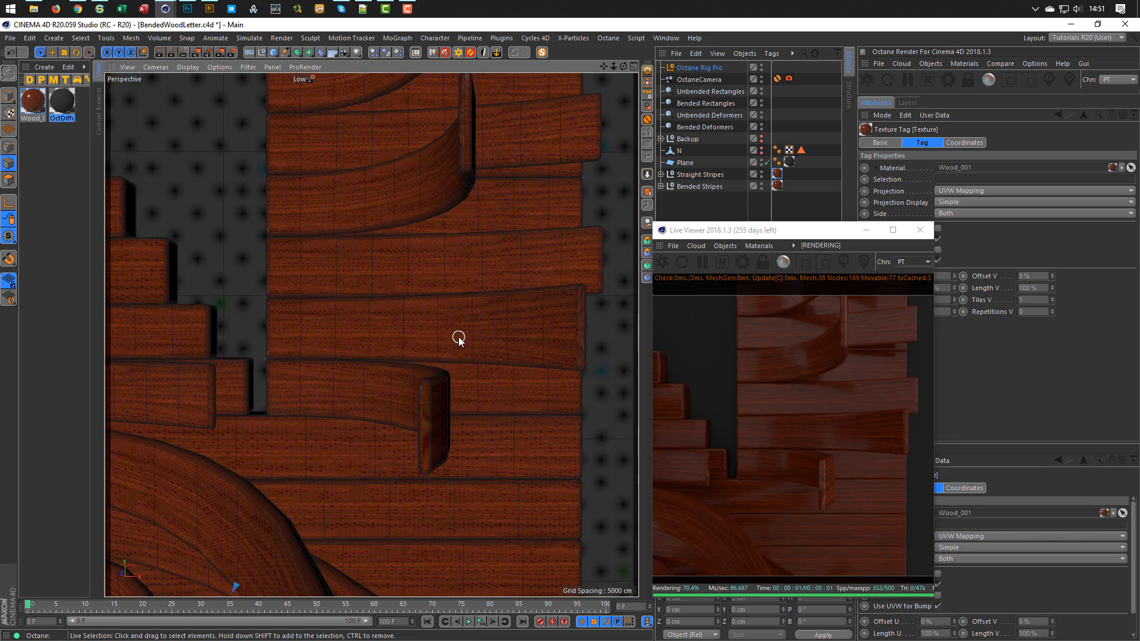
pyautogui.click(78, 9)
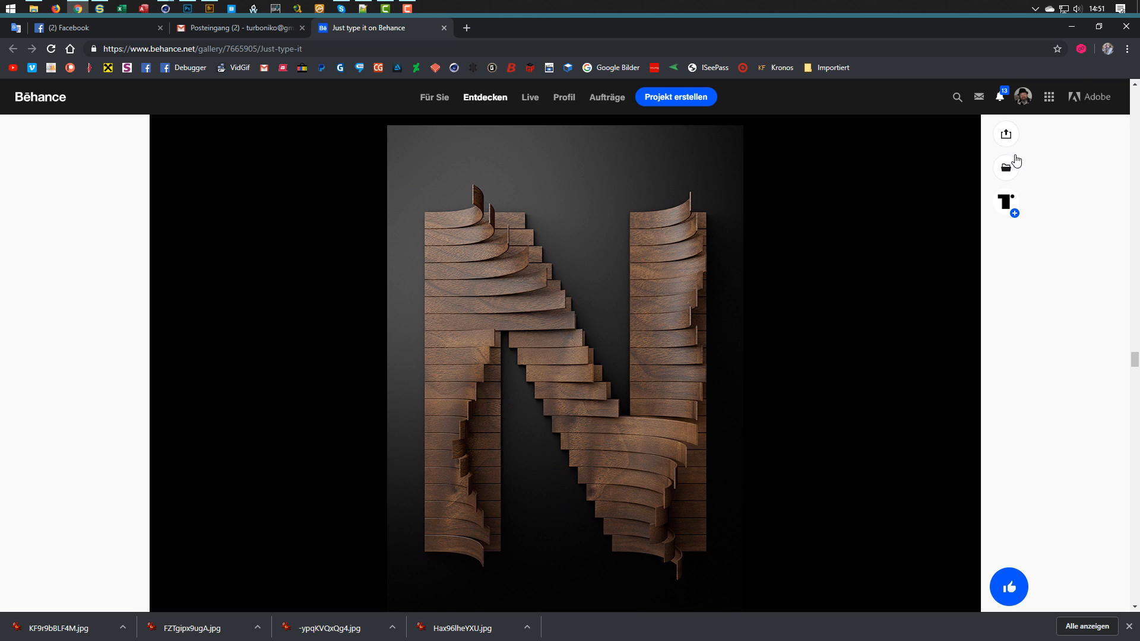
pyautogui.click(1072, 27)
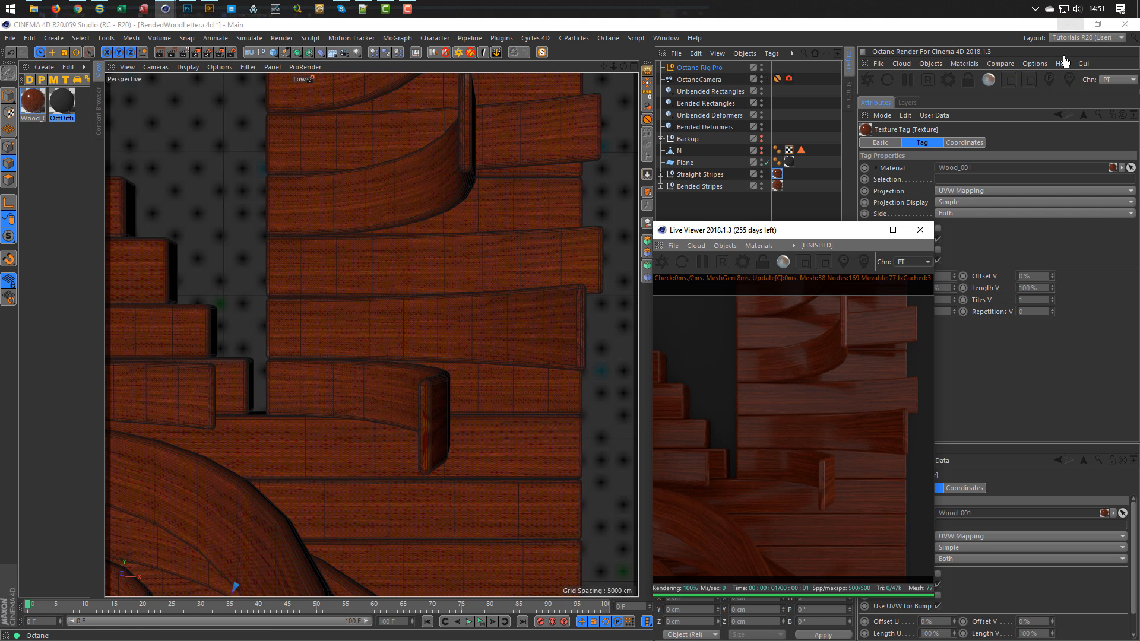
# Set the projection of both stripe groups' wood texture tags to Cubic.
pyautogui.keyDown('ctrl'); pyautogui.click(777, 185); pyautogui.keyUp('ctrl')
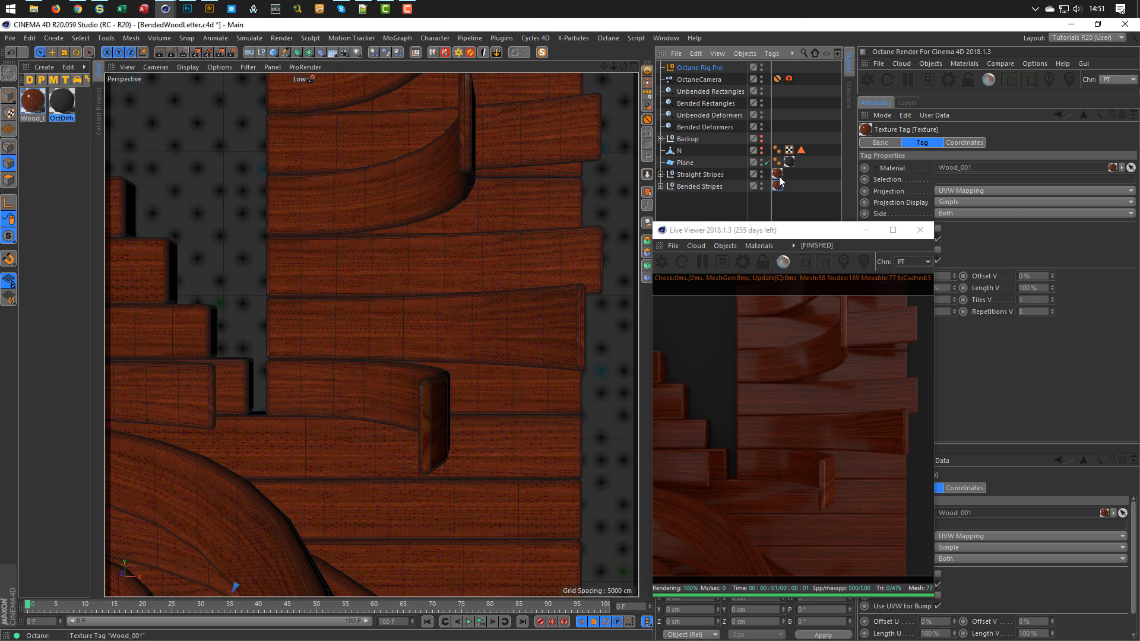
pyautogui.click(962, 191)
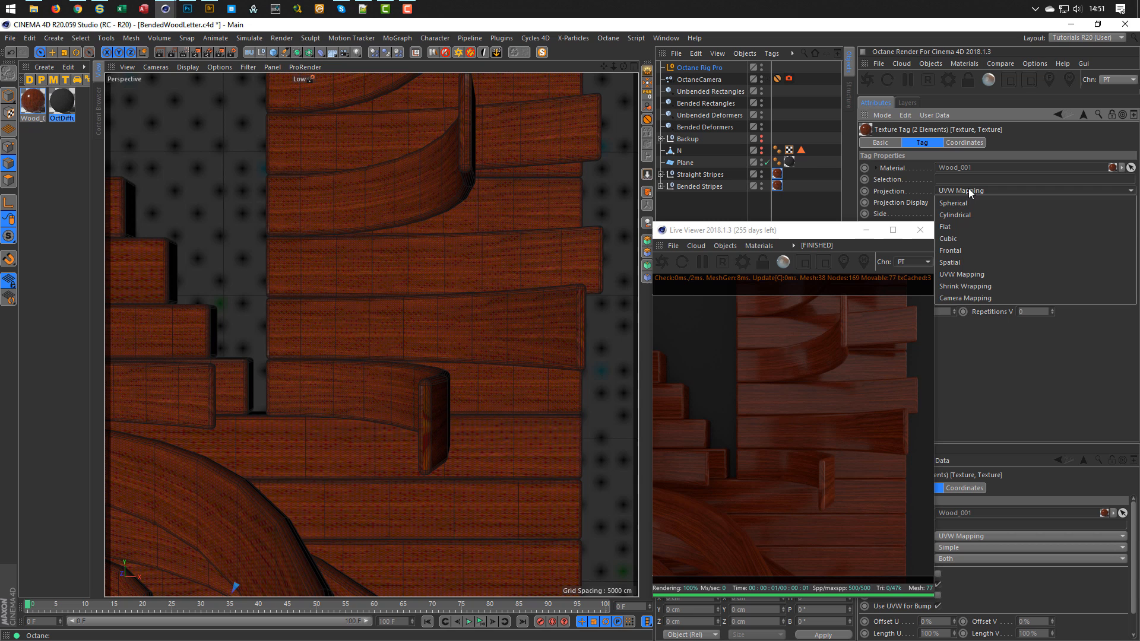
pyautogui.click(975, 238)
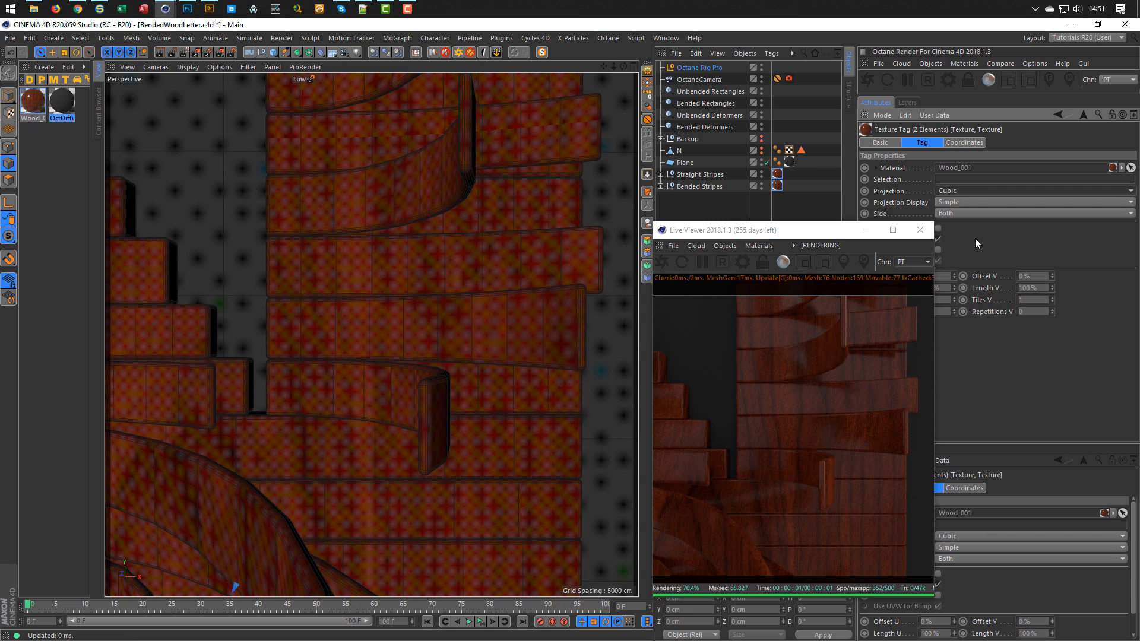
# Fit both wood texture tags to their objects with sub-objects included, and return to the OctaneCamera view.
pyautogui.keyDown('alt'); pyautogui.moveTo(484, 315); pyautogui.dragTo(436, 315, button='right'); pyautogui.keyUp('alt')
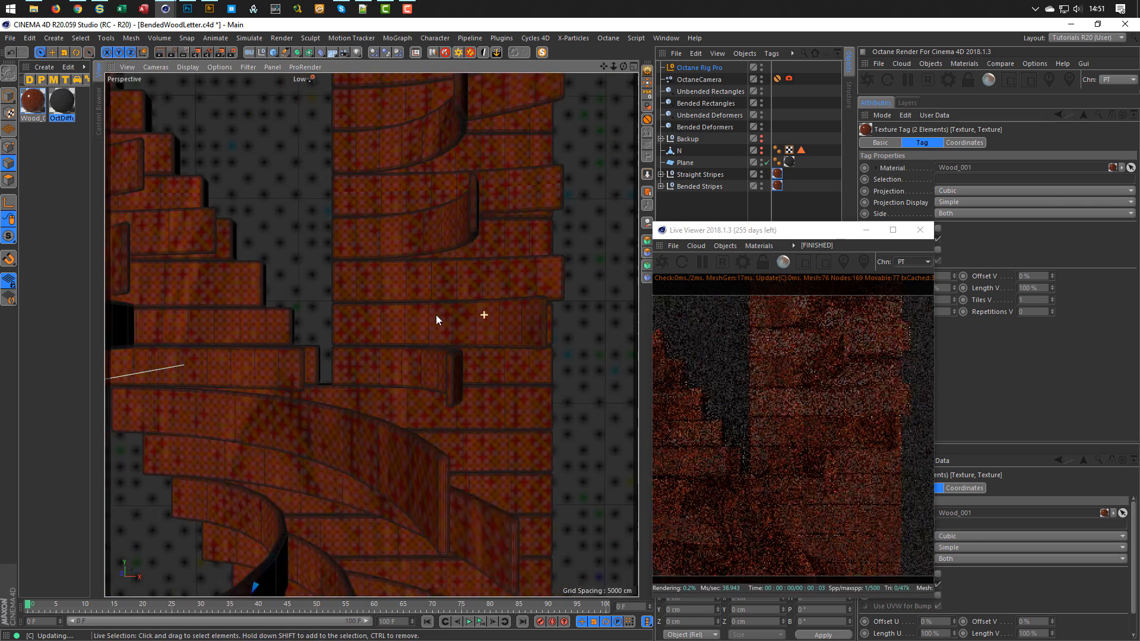
pyautogui.keyDown('alt'); pyautogui.moveTo(436, 315); pyautogui.dragTo(490, 277); pyautogui.keyUp('alt')
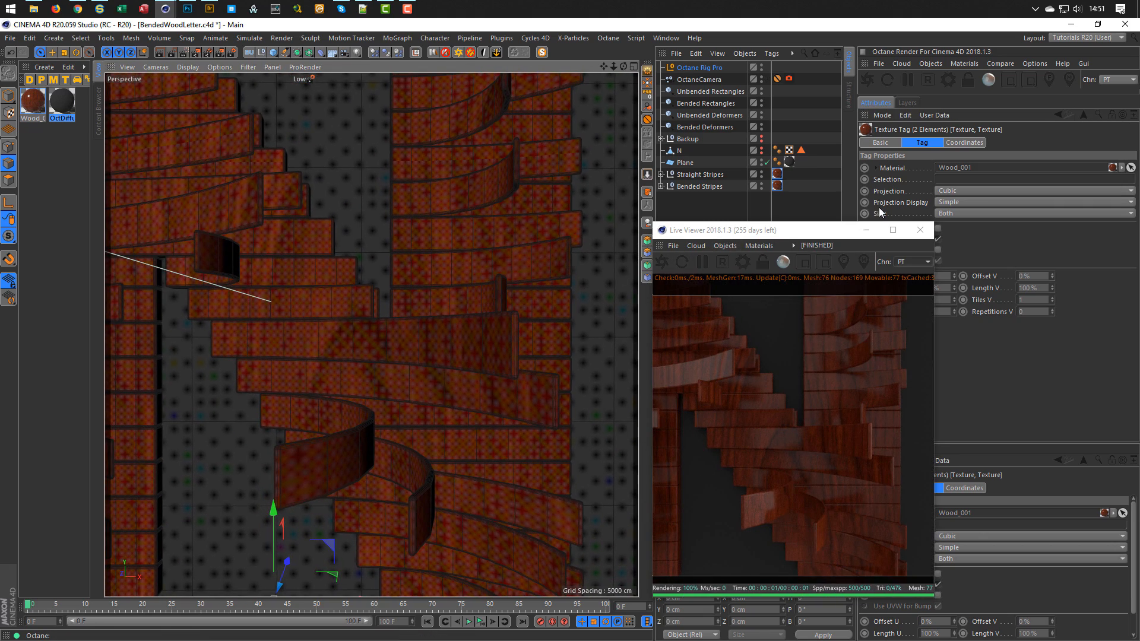
pyautogui.rightClick(779, 187)
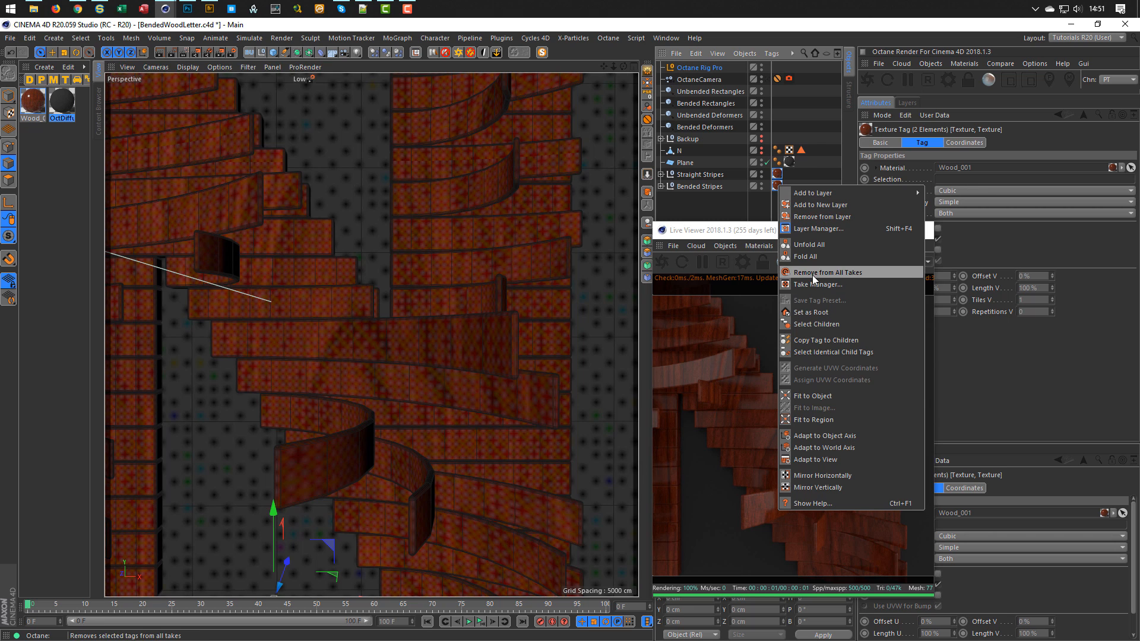
pyautogui.click(809, 395)
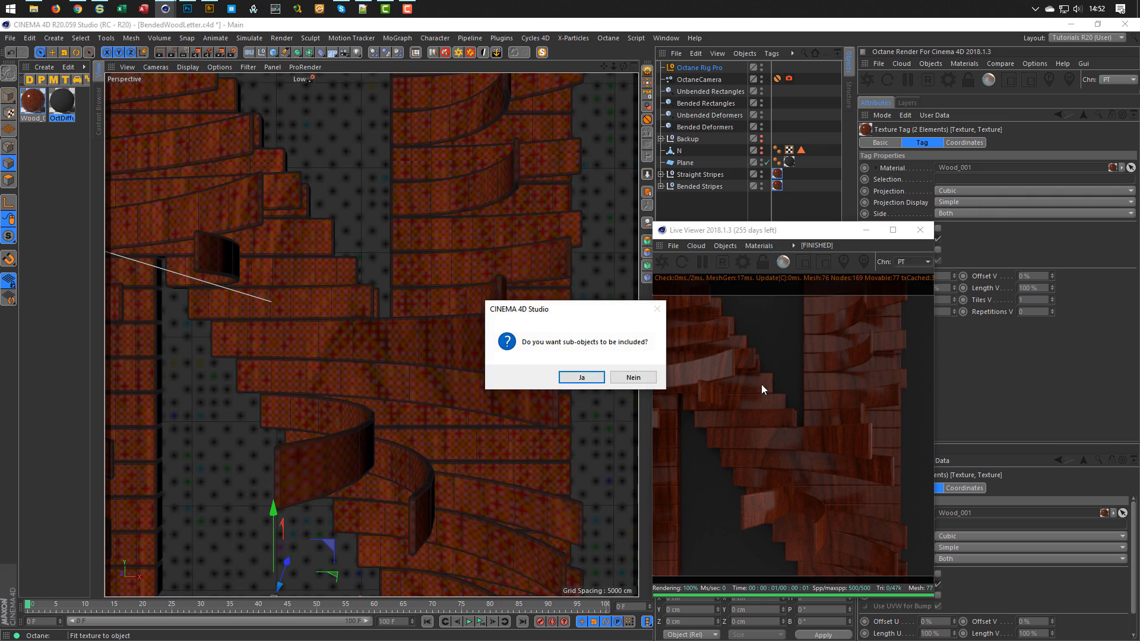
pyautogui.click(582, 378)
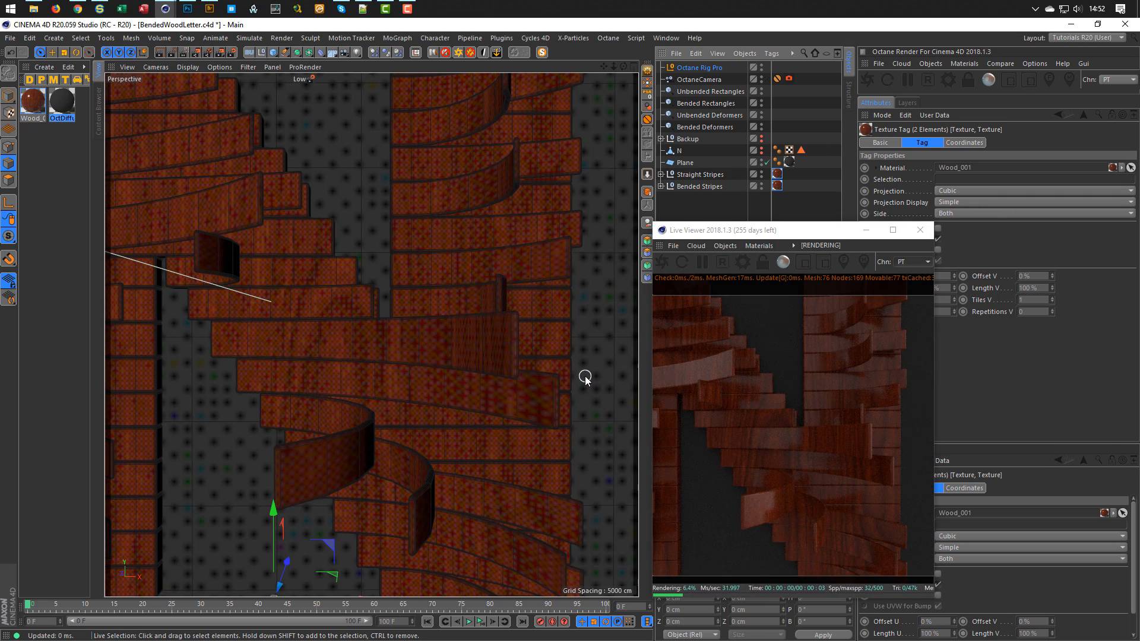
pyautogui.scroll(-5, 475, 354)
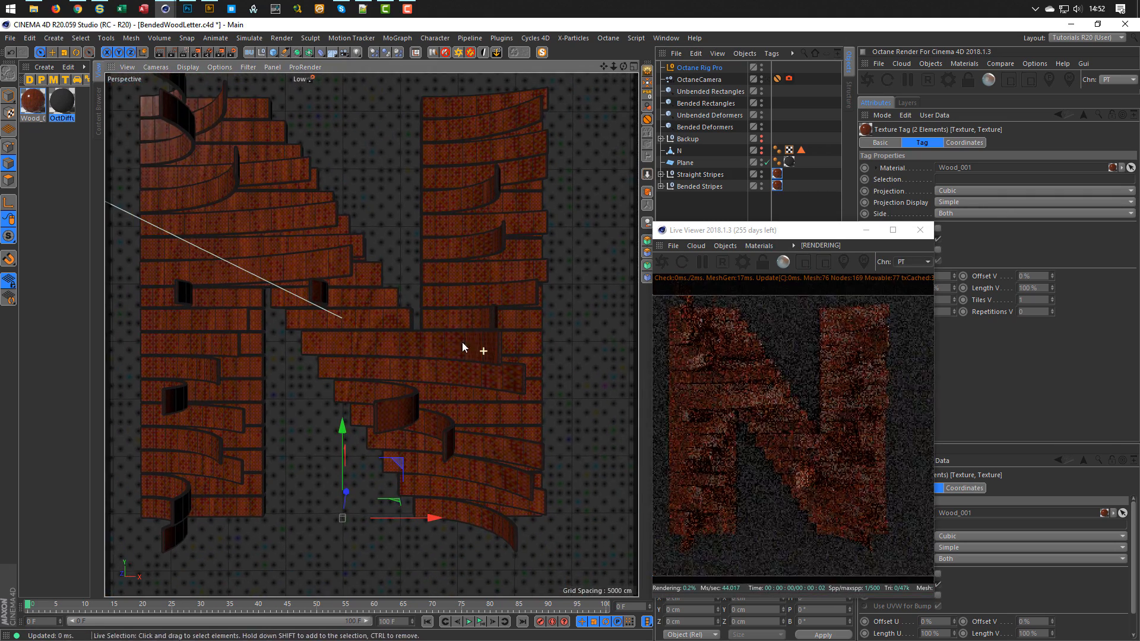
pyautogui.click(767, 78)
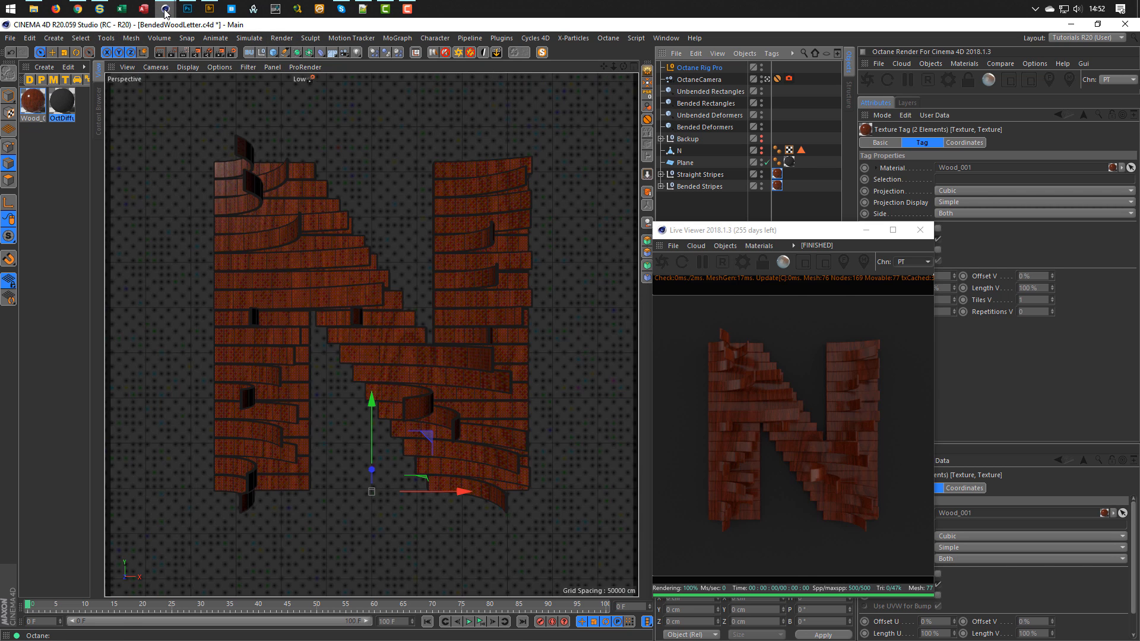
# Download Wood_002 from the LiveDB manager and assign it to the Bended Stripes in place of Wood_001.
pyautogui.moveTo(165, 8)
pyautogui.click(260, 65)
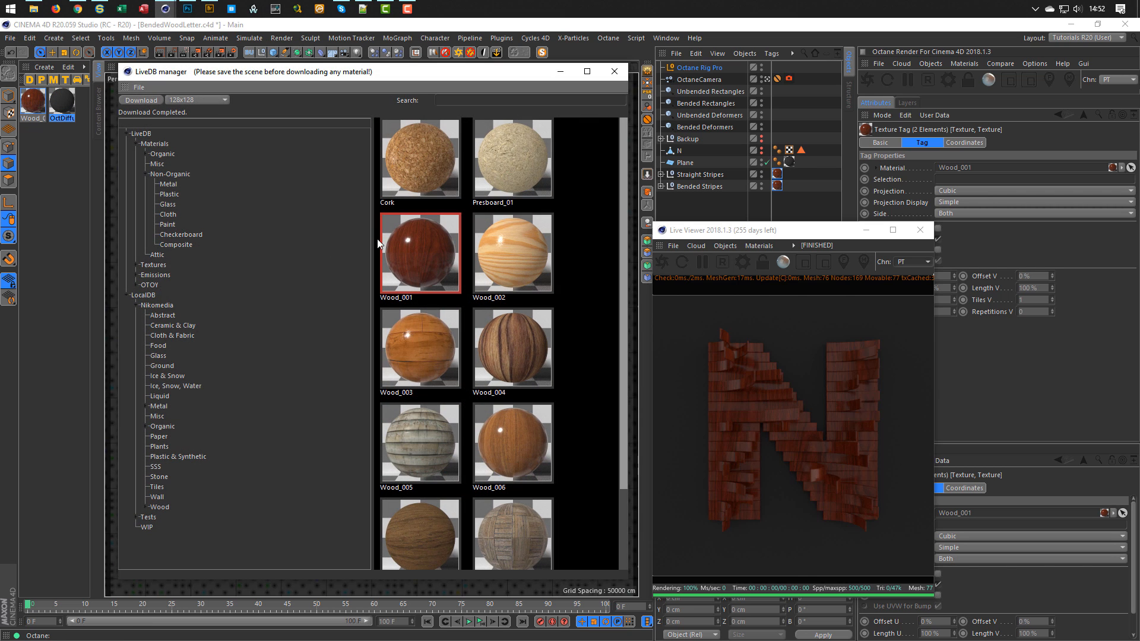
pyautogui.click(489, 263)
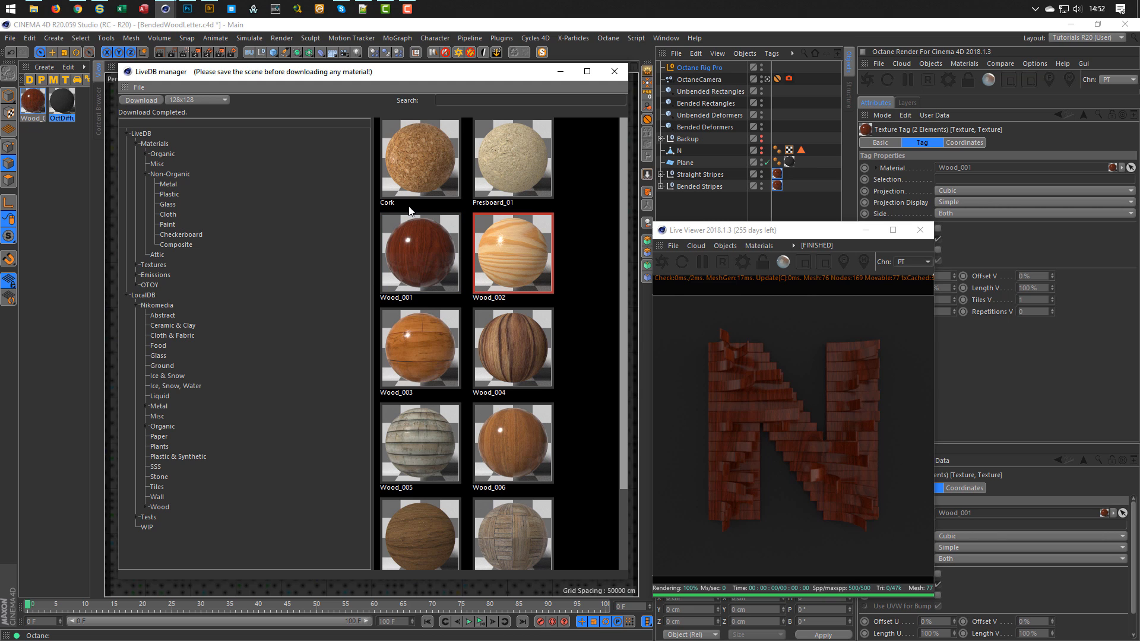
pyautogui.click(152, 99)
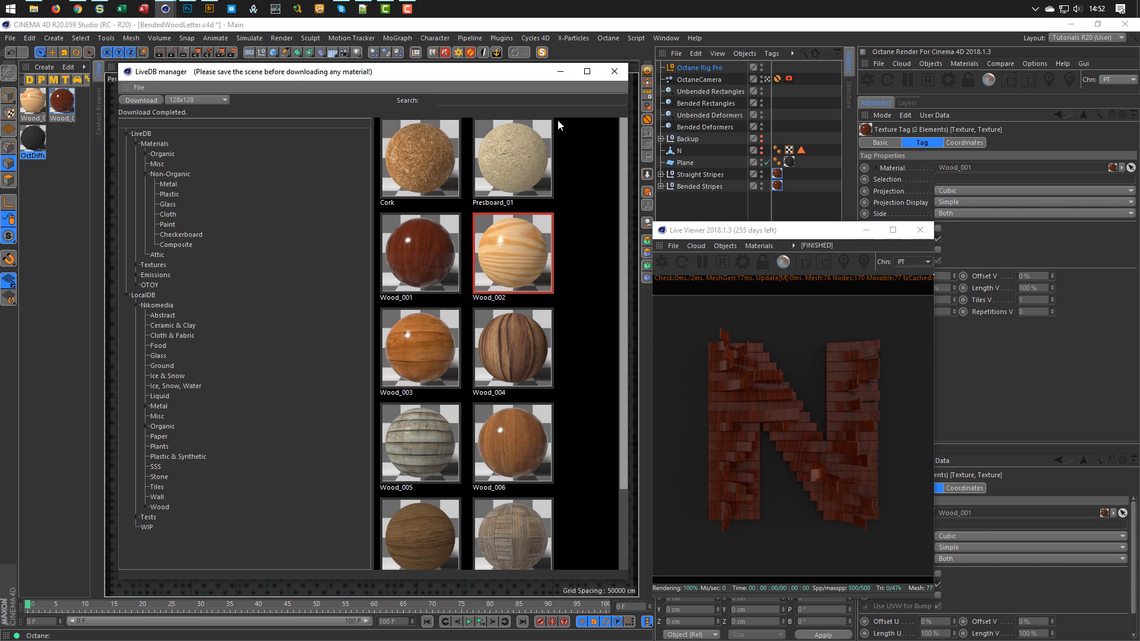
pyautogui.click(562, 72)
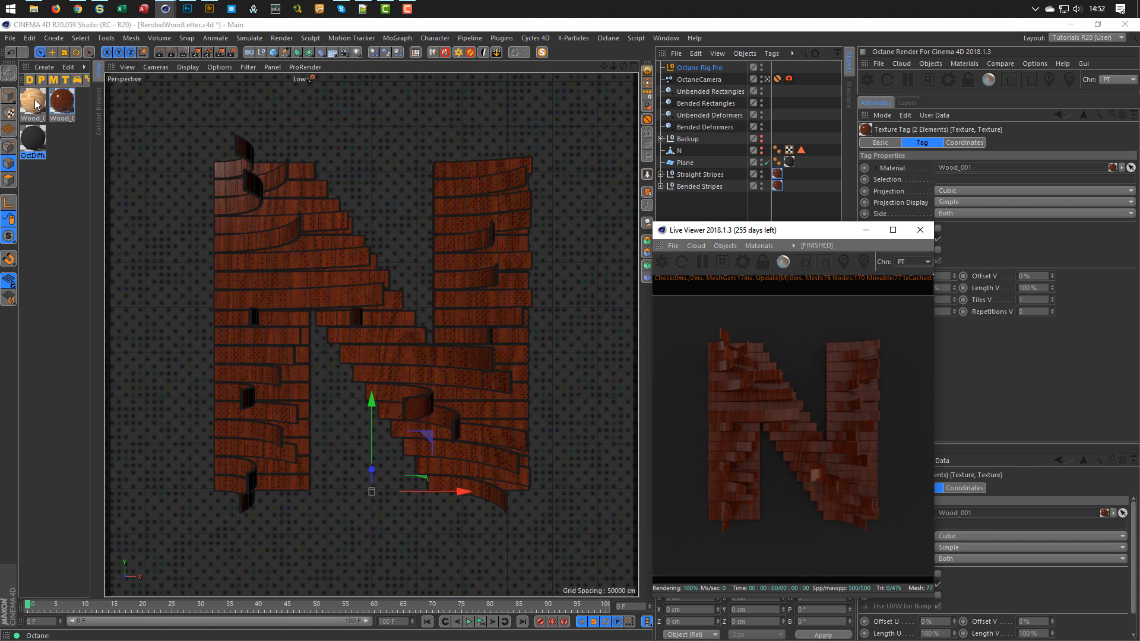
pyautogui.moveTo(68, 104); pyautogui.dragTo(779, 189)
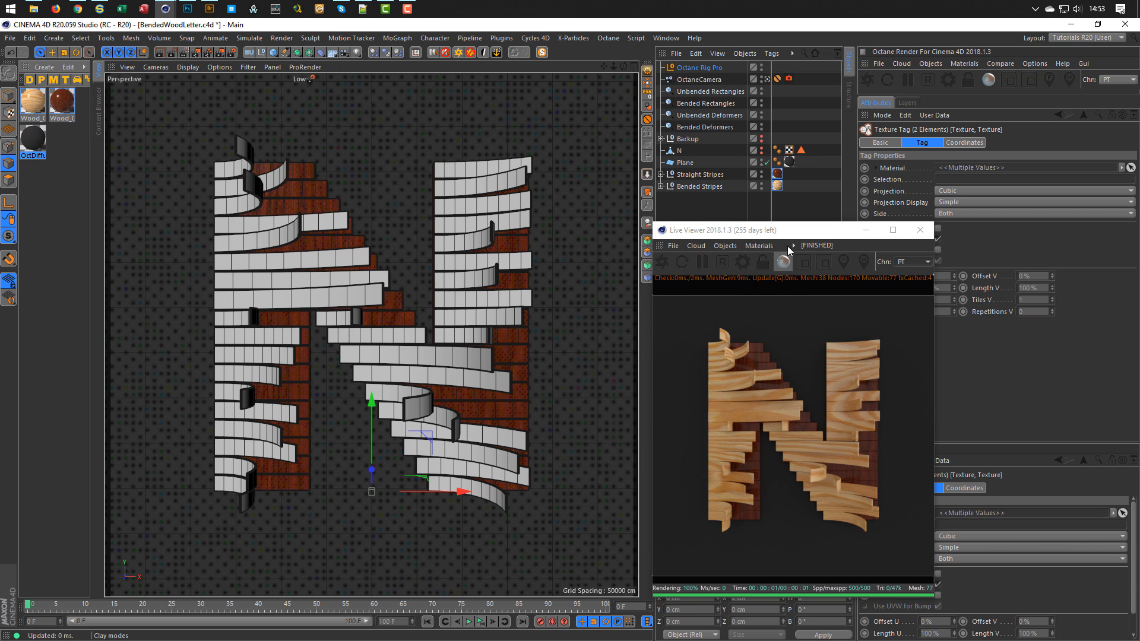
# Select the Octane Rig Pro and open the Content Browser beside the Live Viewer.
pyautogui.moveTo(779, 231); pyautogui.dragTo(675, 231)
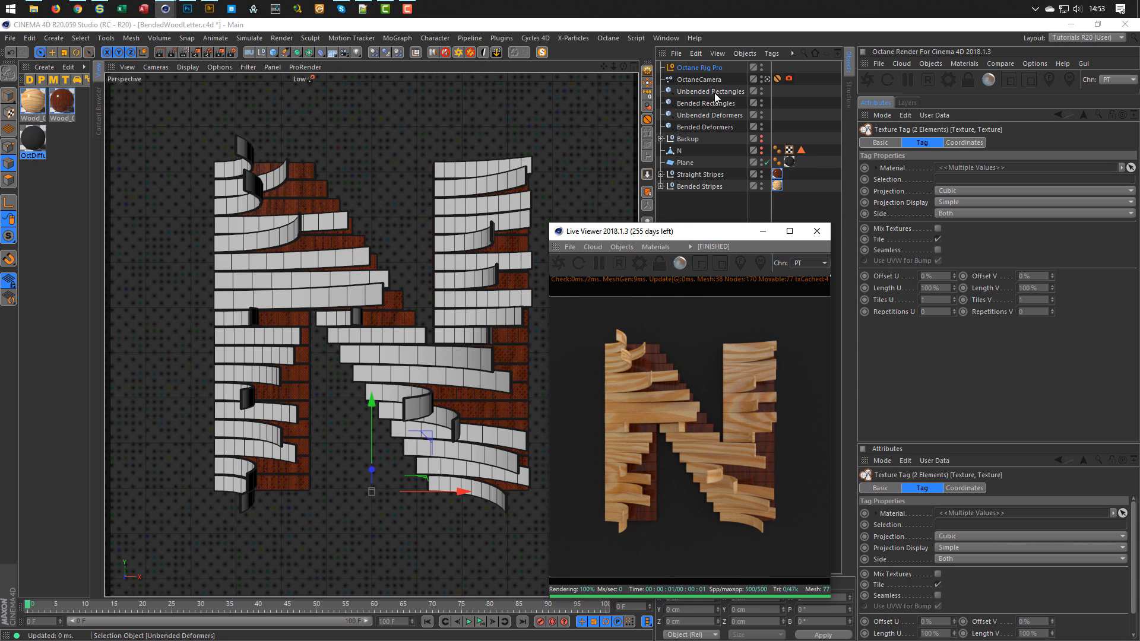
pyautogui.click(709, 68)
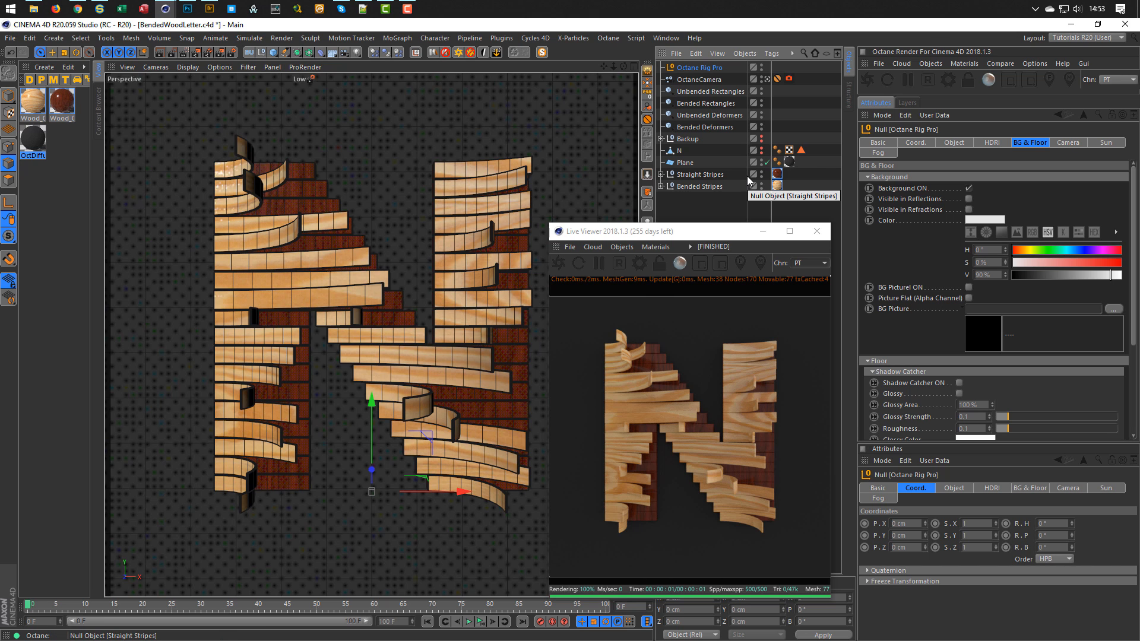
pyautogui.hotkey('shift', 'F8')
pyautogui.moveTo(708, 34); pyautogui.dragTo(352, 65)
pyautogui.moveTo(720, 237); pyautogui.dragTo(760, 246)
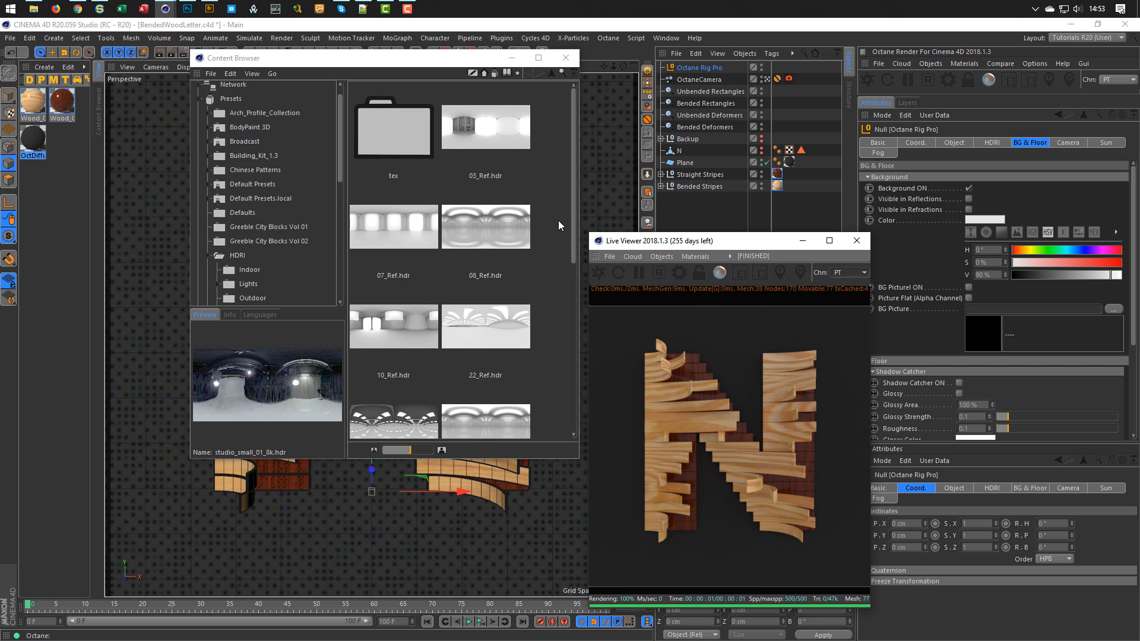
# Load studio_small_03_8k.hdr from the HDRI Studios presets as the Octane Rig Pro's HDRI picture.
pyautogui.moveTo(339, 163); pyautogui.dragTo(340, 177)
pyautogui.moveTo(575, 181); pyautogui.dragTo(587, 333)
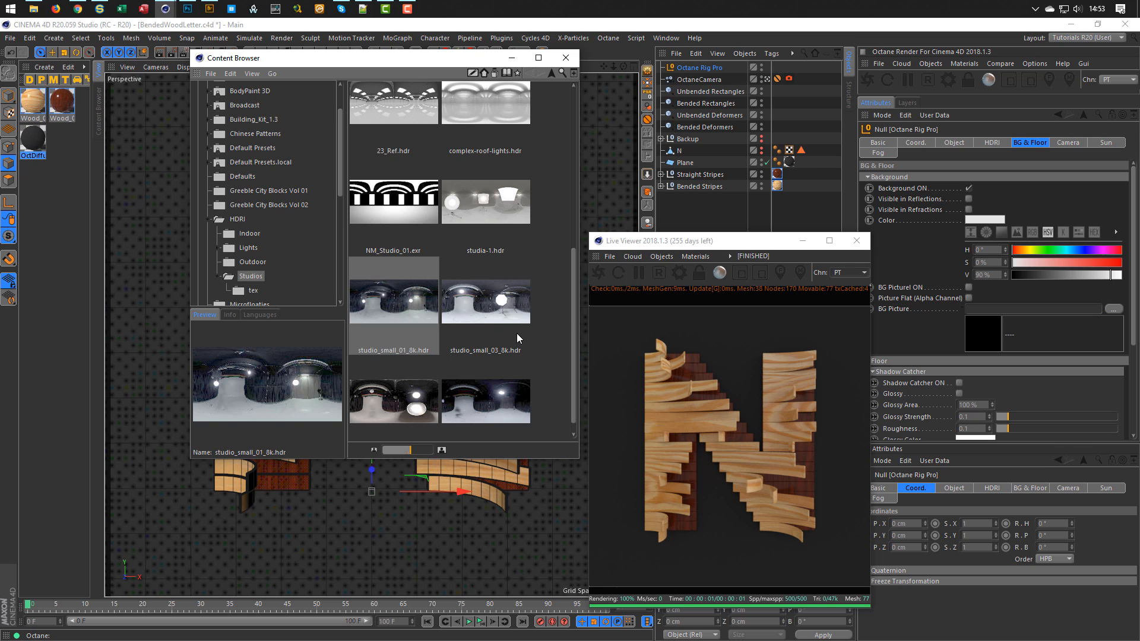
pyautogui.click(475, 311)
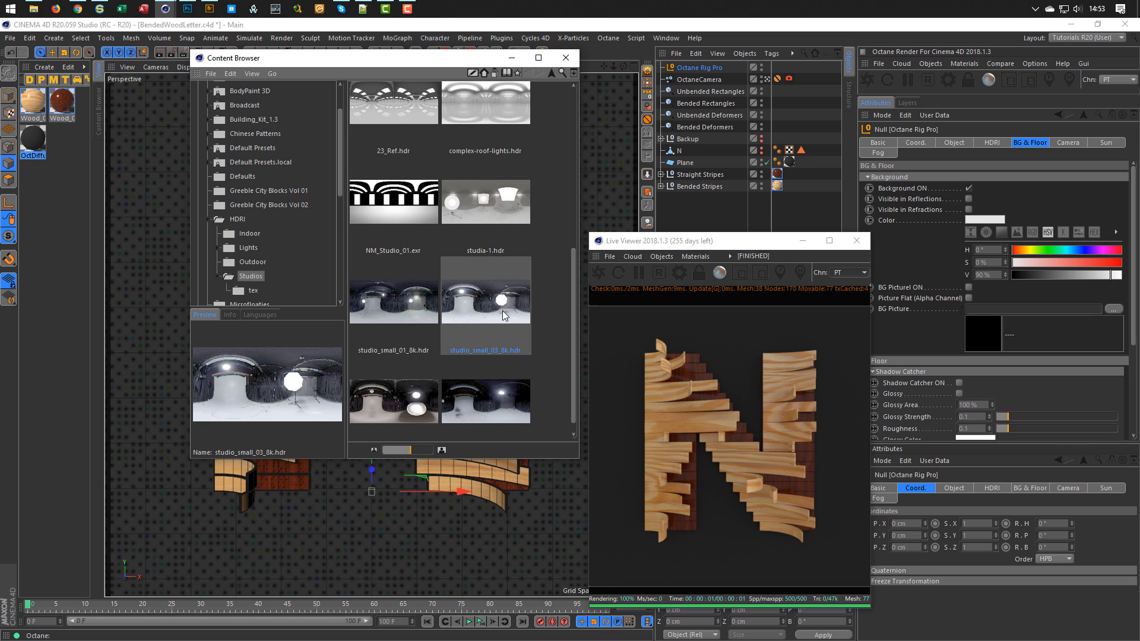
pyautogui.click(992, 142)
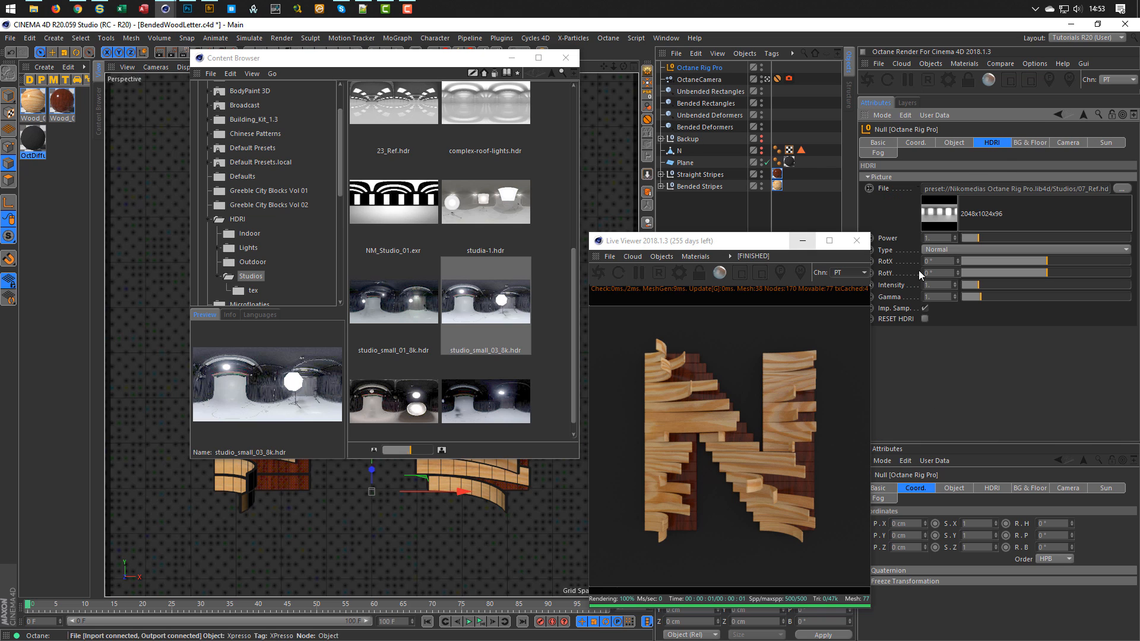
pyautogui.moveTo(508, 304); pyautogui.dragTo(1012, 202)
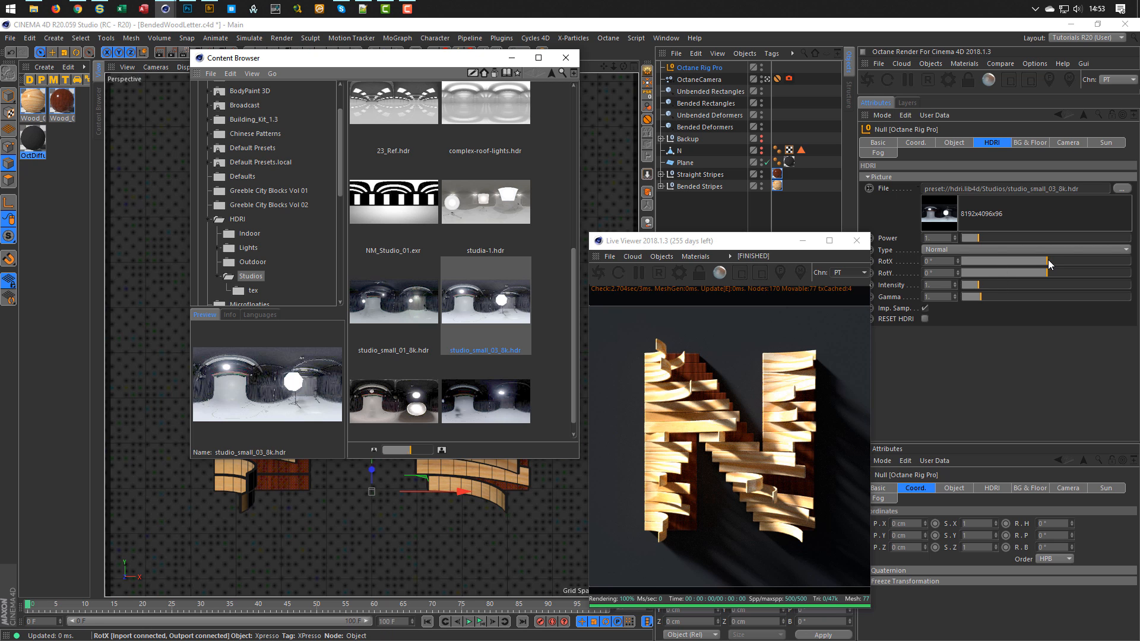
# Lower the HDRI intensity to about 0.46 and rotate the environment to a RotX of about 69°.
pyautogui.moveTo(1048, 259); pyautogui.dragTo(1043, 267)
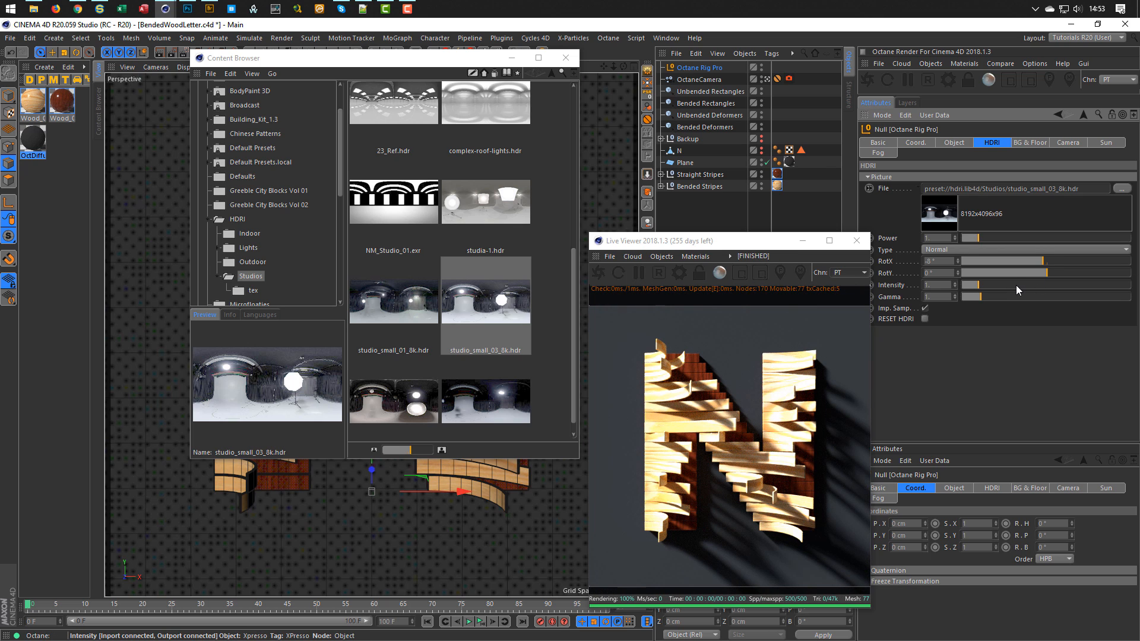
pyautogui.moveTo(970, 285); pyautogui.dragTo(969, 287)
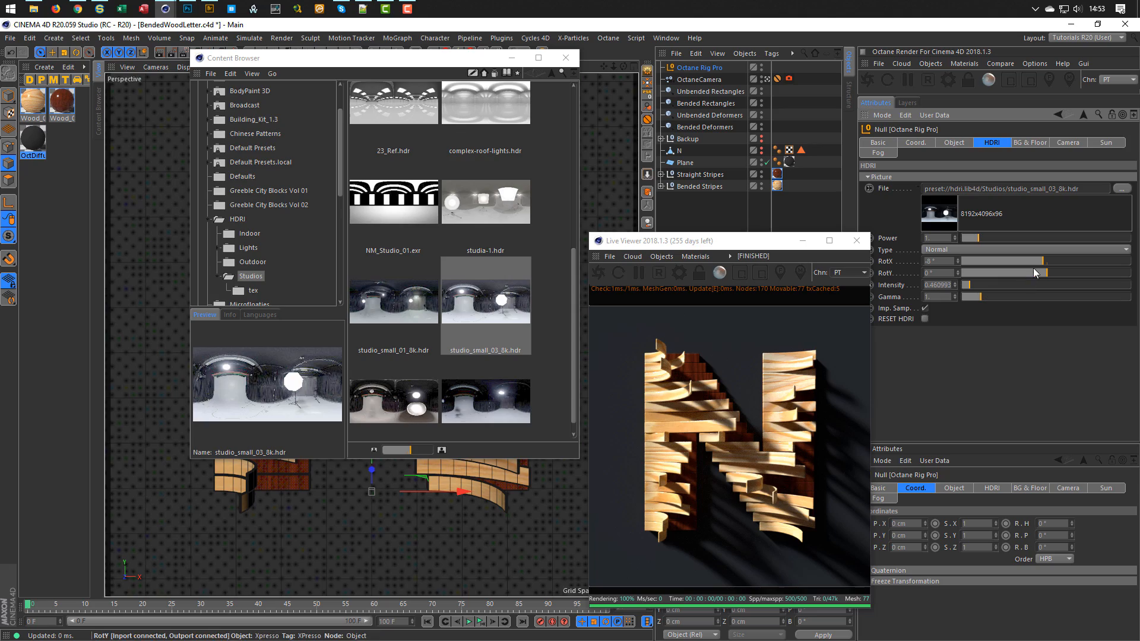
pyautogui.moveTo(1044, 261); pyautogui.dragTo(1081, 266)
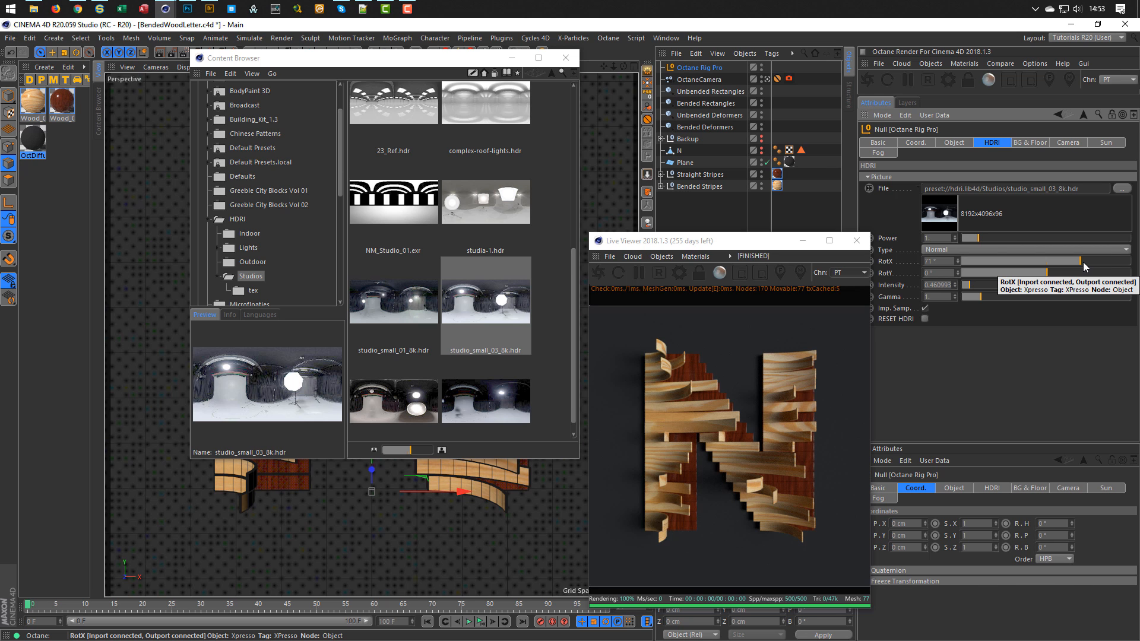
pyautogui.click(1088, 262)
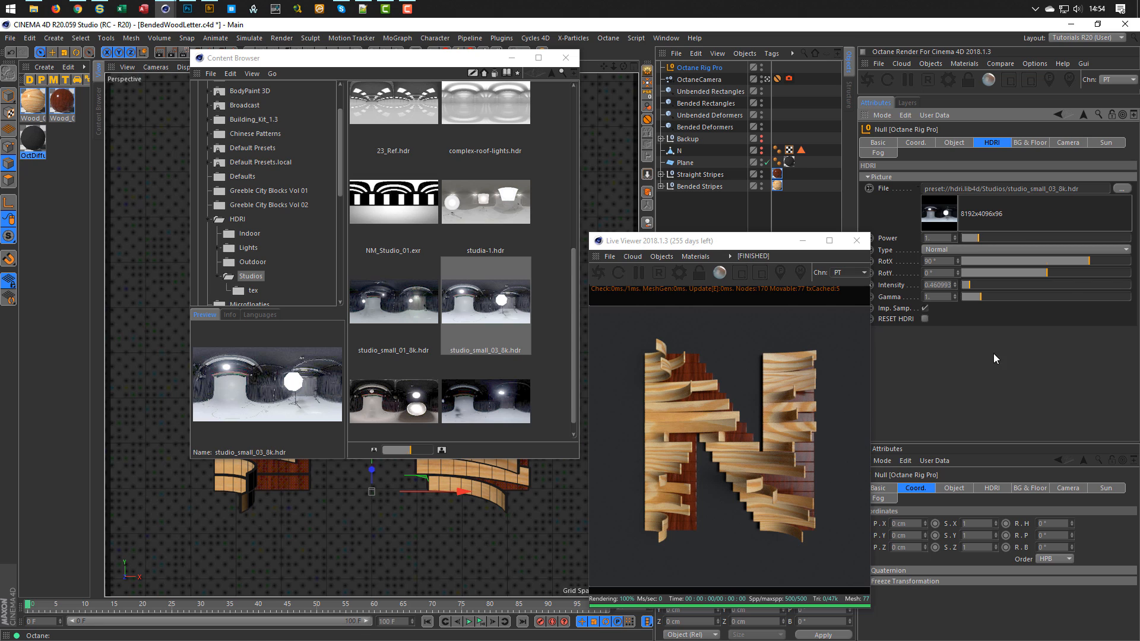
pyautogui.click(1099, 260)
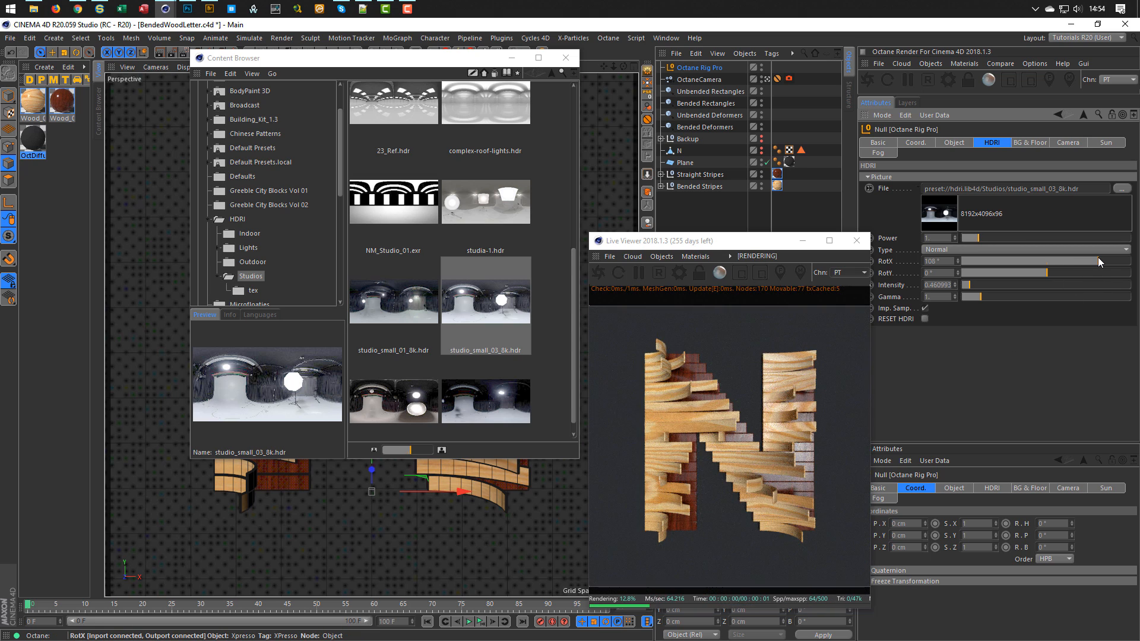
pyautogui.moveTo(1098, 259); pyautogui.dragTo(1080, 259)
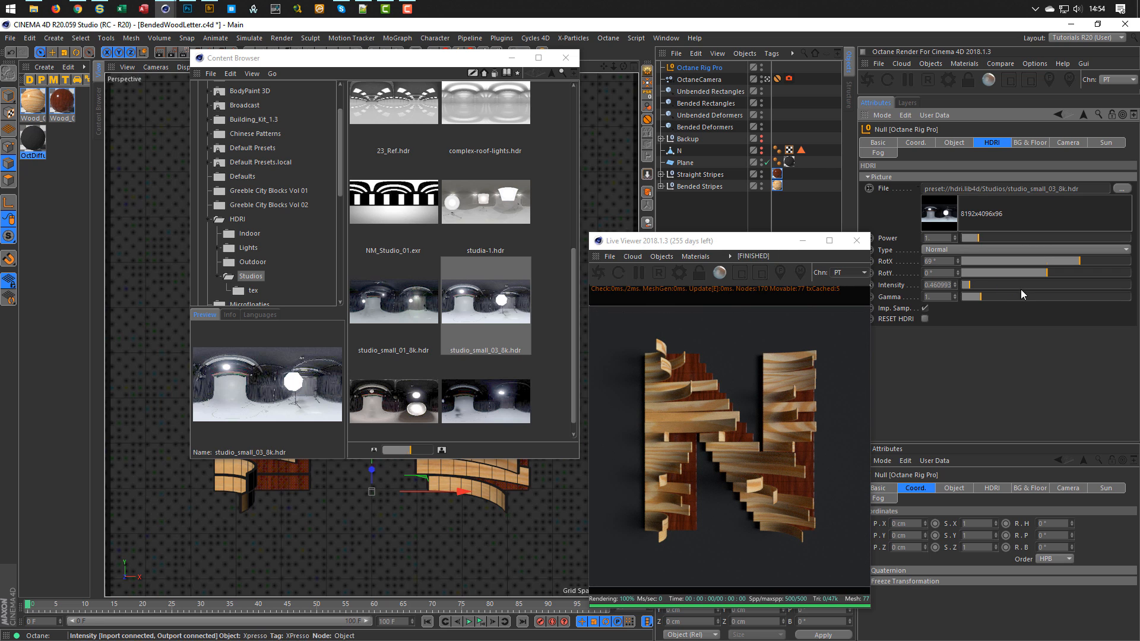
# Set the HDRI intensity to 1 and rotate the environment to a RotY of about -48°.
pyautogui.doubleClick(933, 284)
pyautogui.write('1')
pyautogui.press('Return')
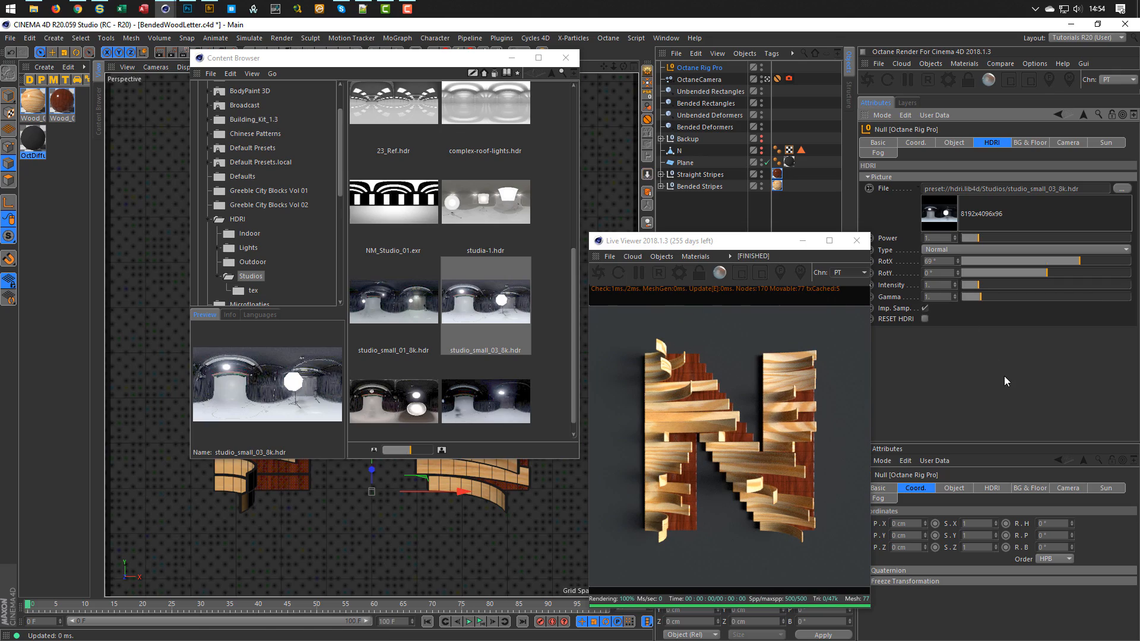
pyautogui.moveTo(1041, 272); pyautogui.dragTo(1063, 271)
pyautogui.moveTo(1057, 277); pyautogui.dragTo(1002, 279)
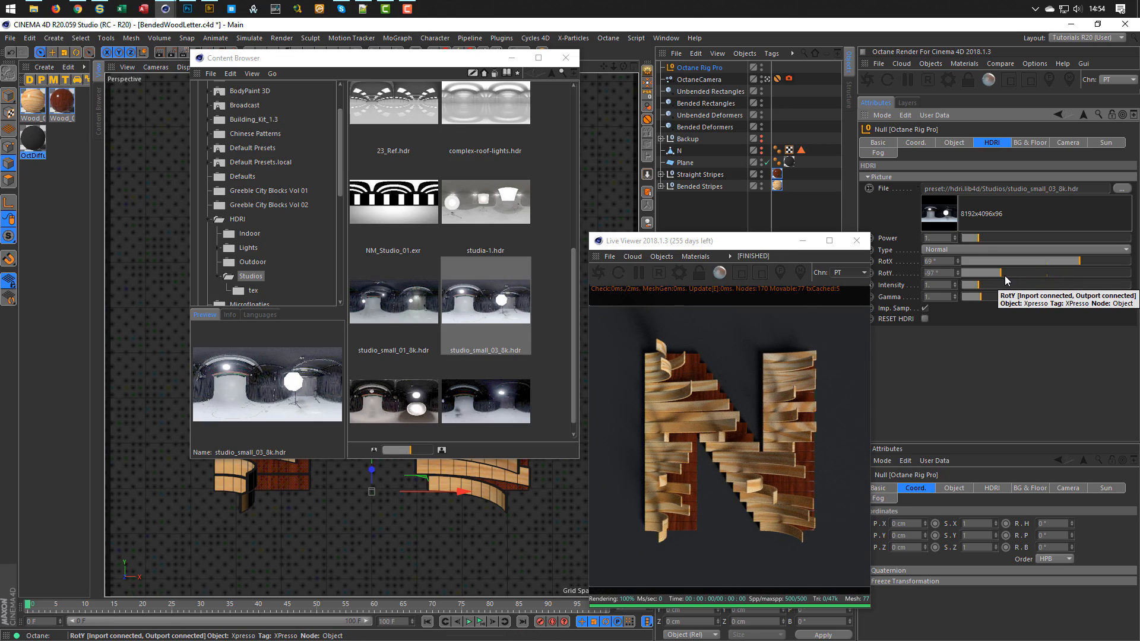
pyautogui.moveTo(1006, 272); pyautogui.dragTo(1026, 270)
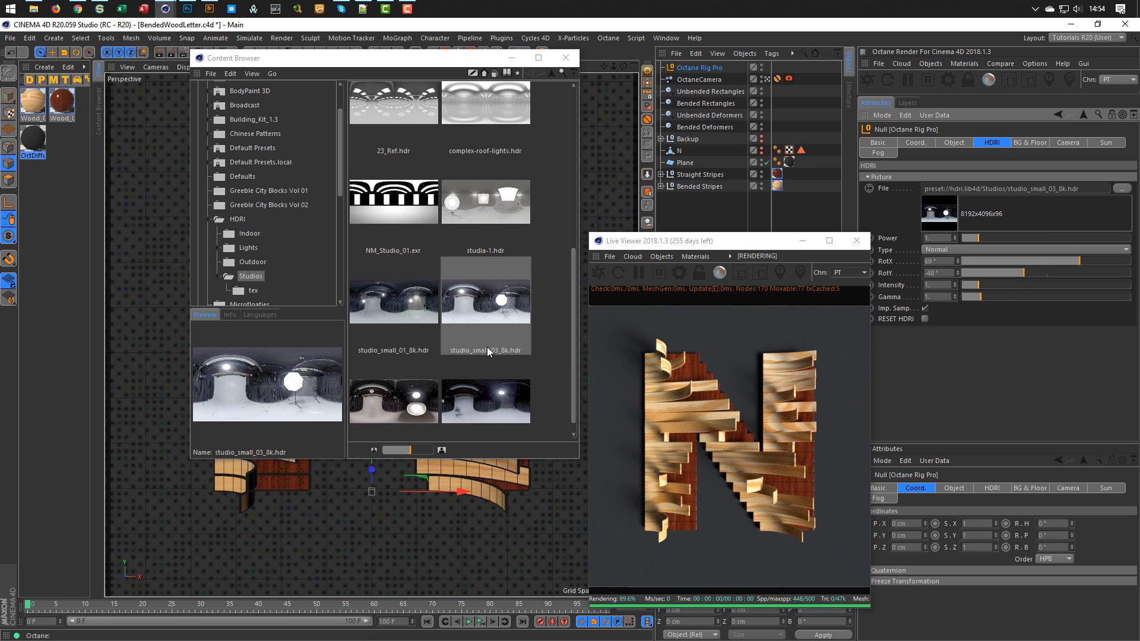
# Replace the HDRI picture with studio_small_01_8k.hdr and save the scene.
pyautogui.click(410, 313)
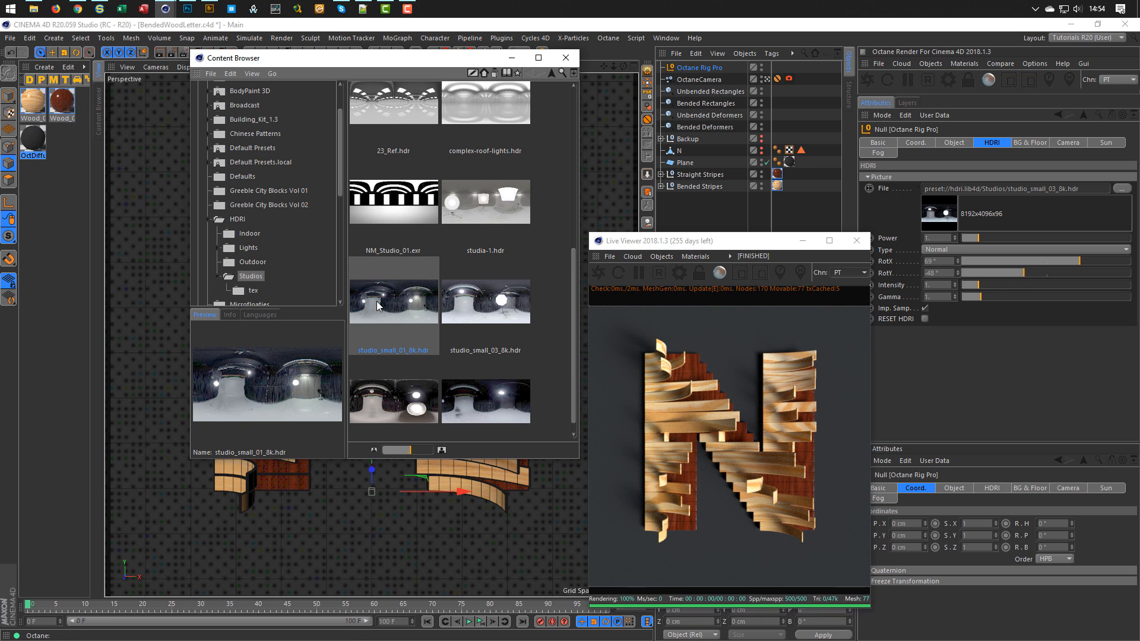
pyautogui.moveTo(833, 284); pyautogui.dragTo(1021, 195)
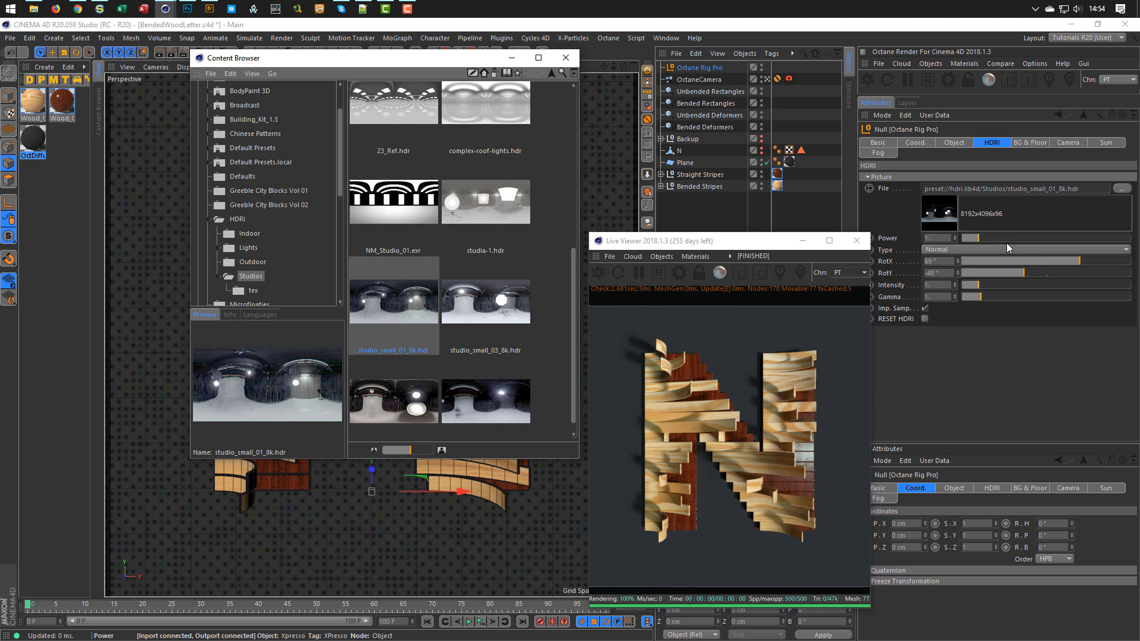
pyautogui.hotkey('ctrl', 's')
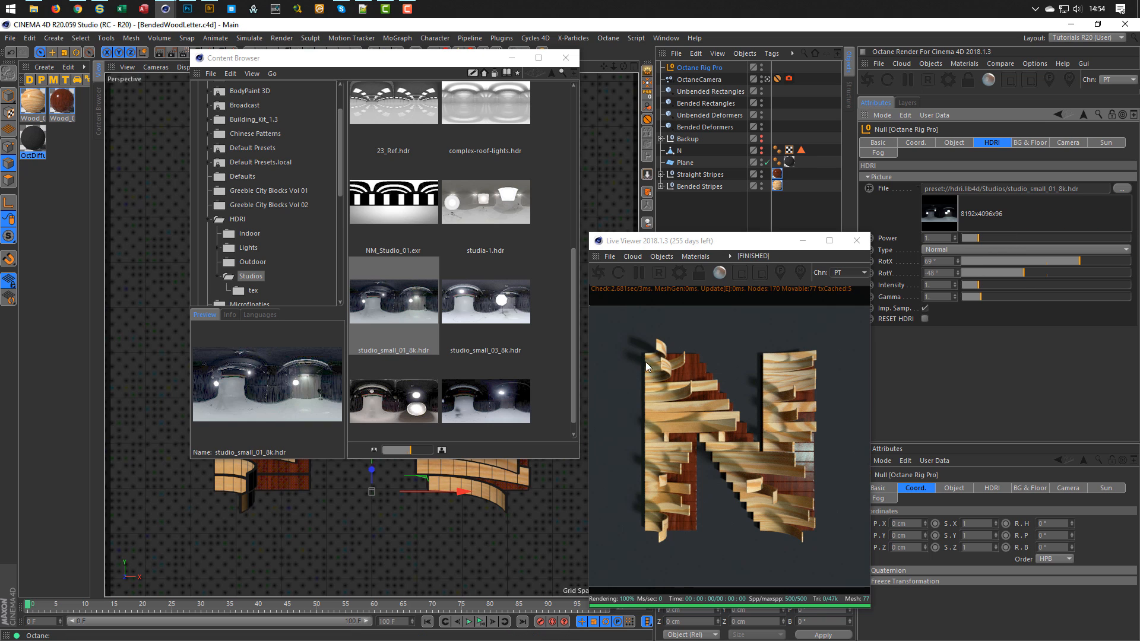
# Try different horizontal rotations of the studio HDRI, ending at a RotX of about -137°, and set RotY to 0°.
pyautogui.moveTo(1078, 262); pyautogui.dragTo(986, 263)
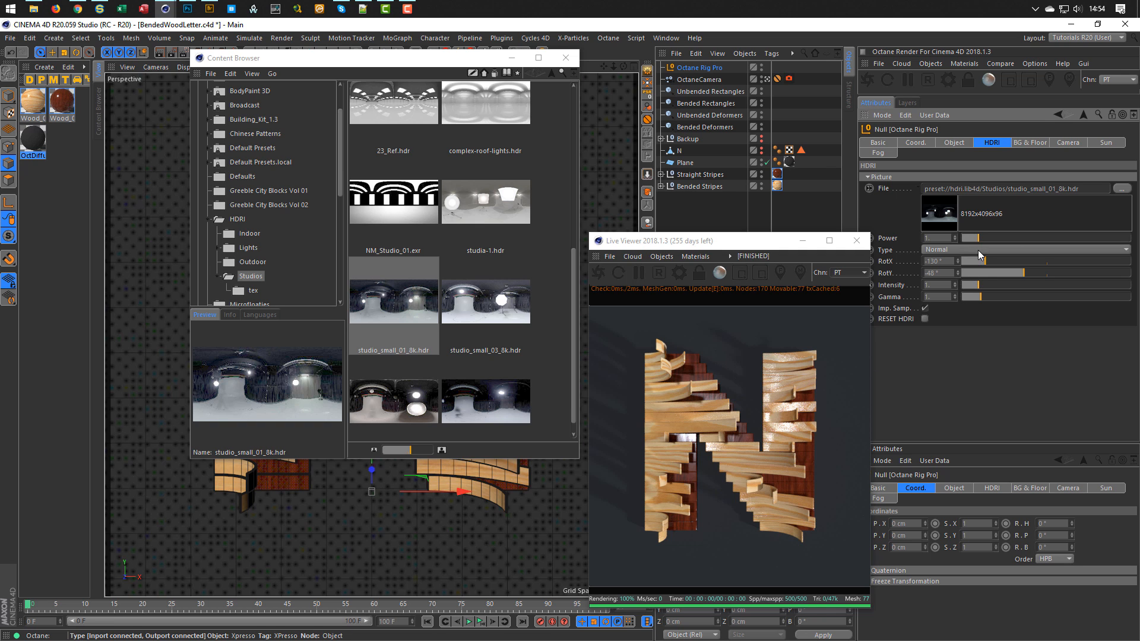
pyautogui.moveTo(986, 262)
pyautogui.mouseDown()
pyautogui.moveTo(1128, 271)
pyautogui.moveTo(1107, 273)
pyautogui.mouseUp()
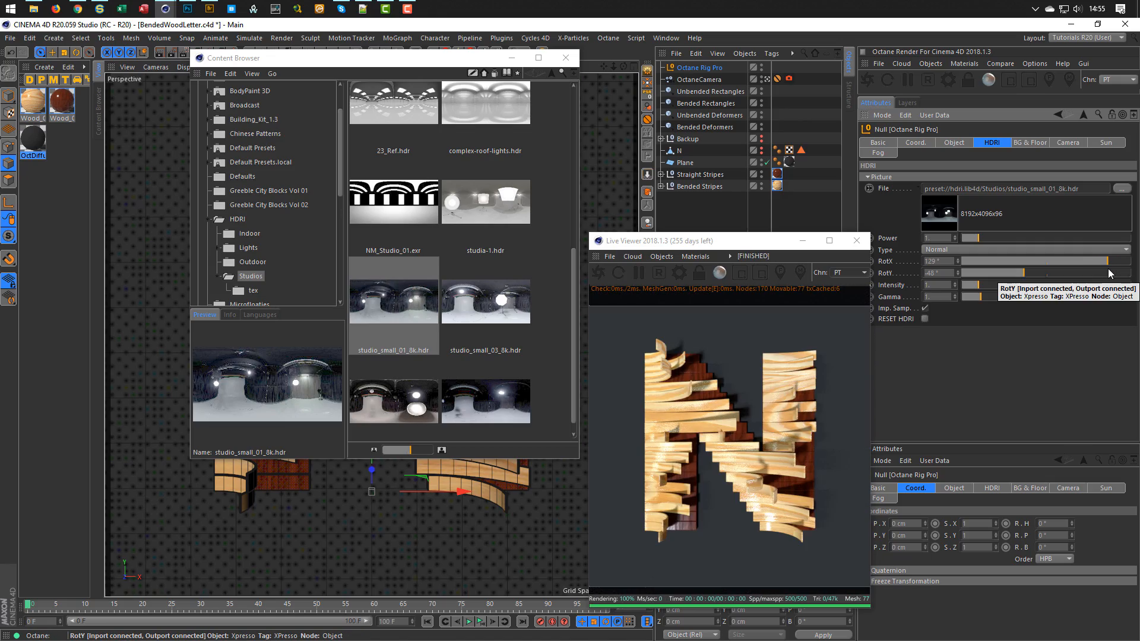
pyautogui.click(1115, 264)
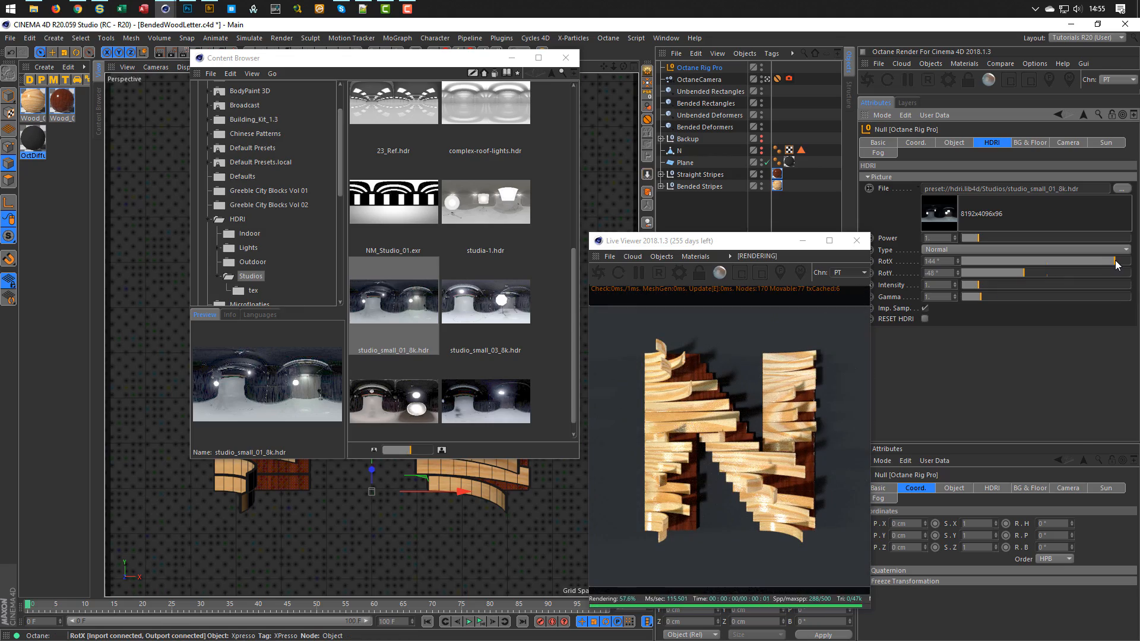
pyautogui.moveTo(1115, 263); pyautogui.dragTo(983, 272)
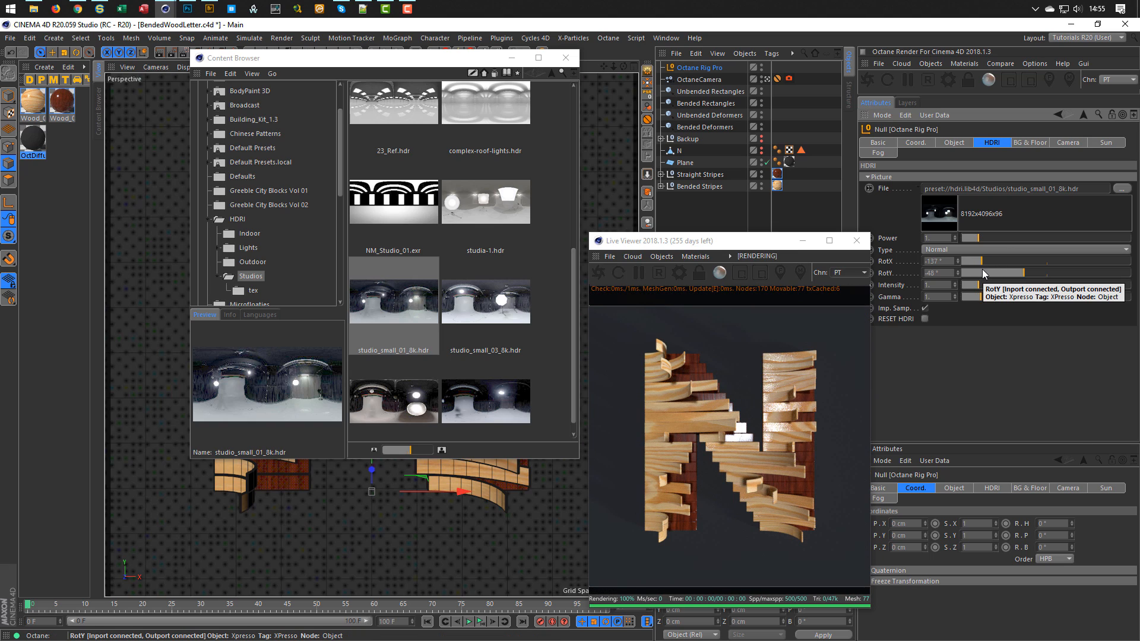
pyautogui.click(943, 273)
pyautogui.write('0')
pyautogui.press('Return')
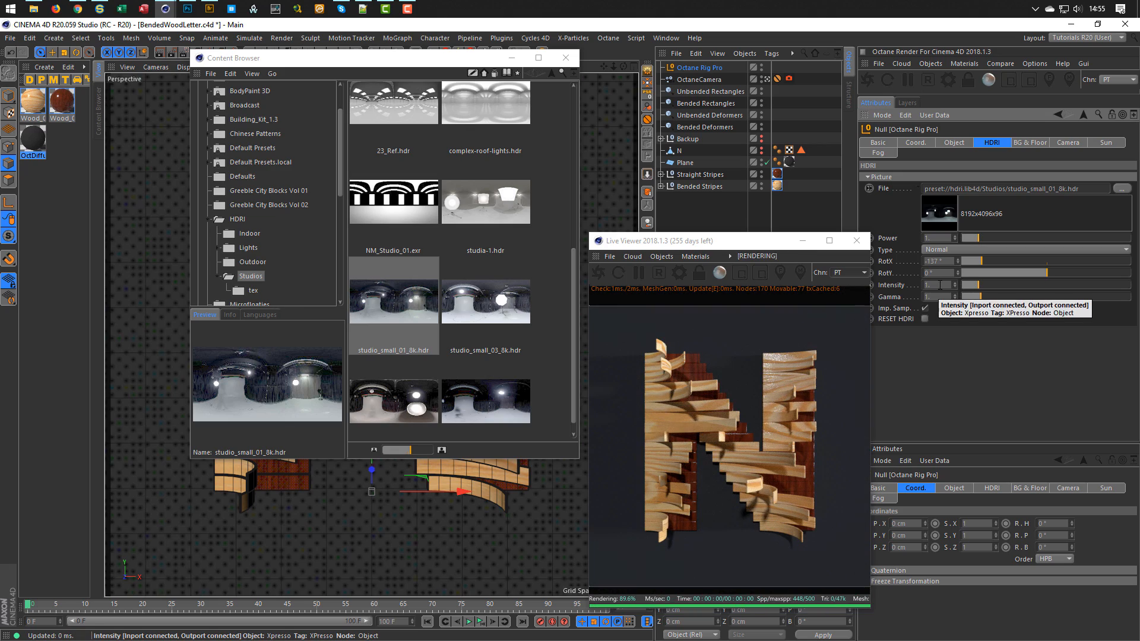
# Readjust the studio HDRI's rotation to a RotX of about -129° and reset RotY to 0°.
pyautogui.moveTo(981, 259); pyautogui.dragTo(995, 259)
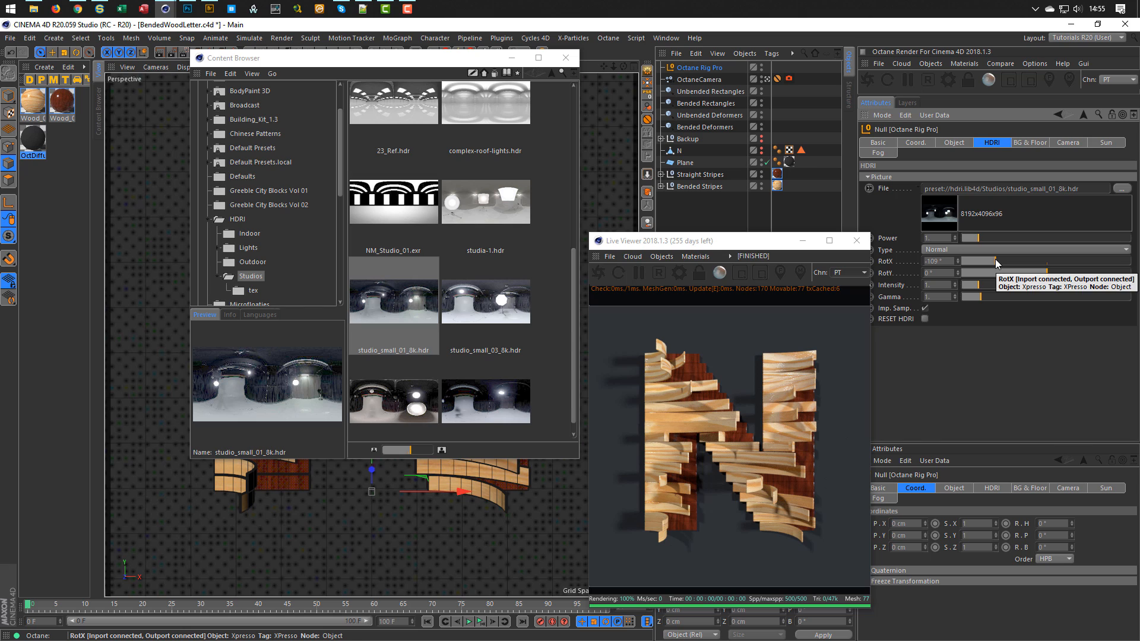
pyautogui.moveTo(1047, 273); pyautogui.dragTo(986, 262)
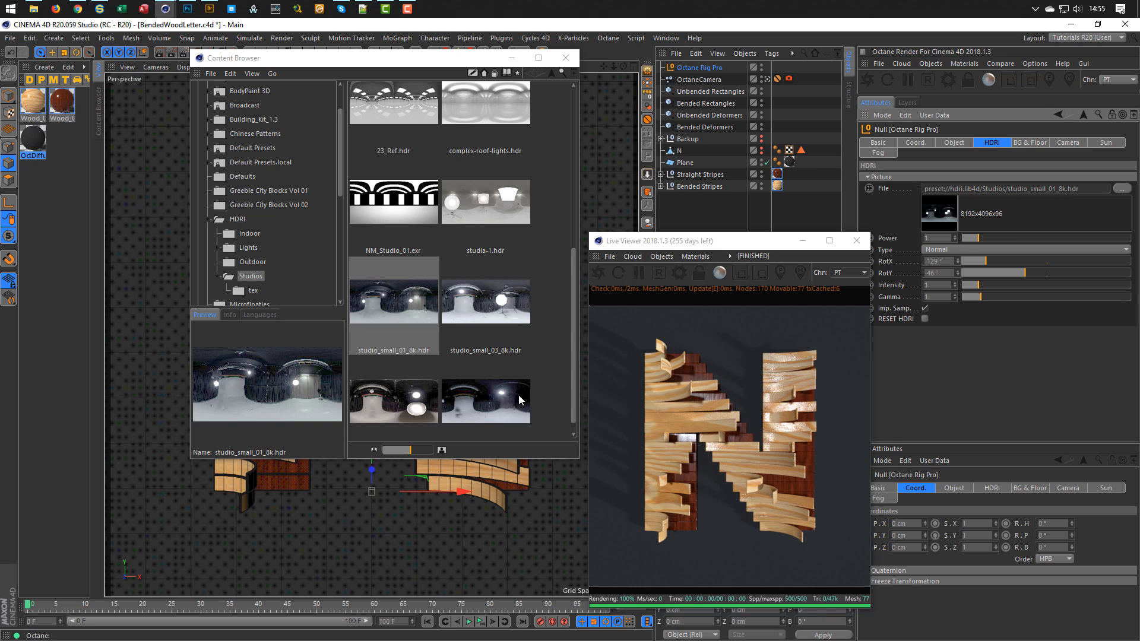
pyautogui.moveTo(575, 304); pyautogui.dragTo(573, 284)
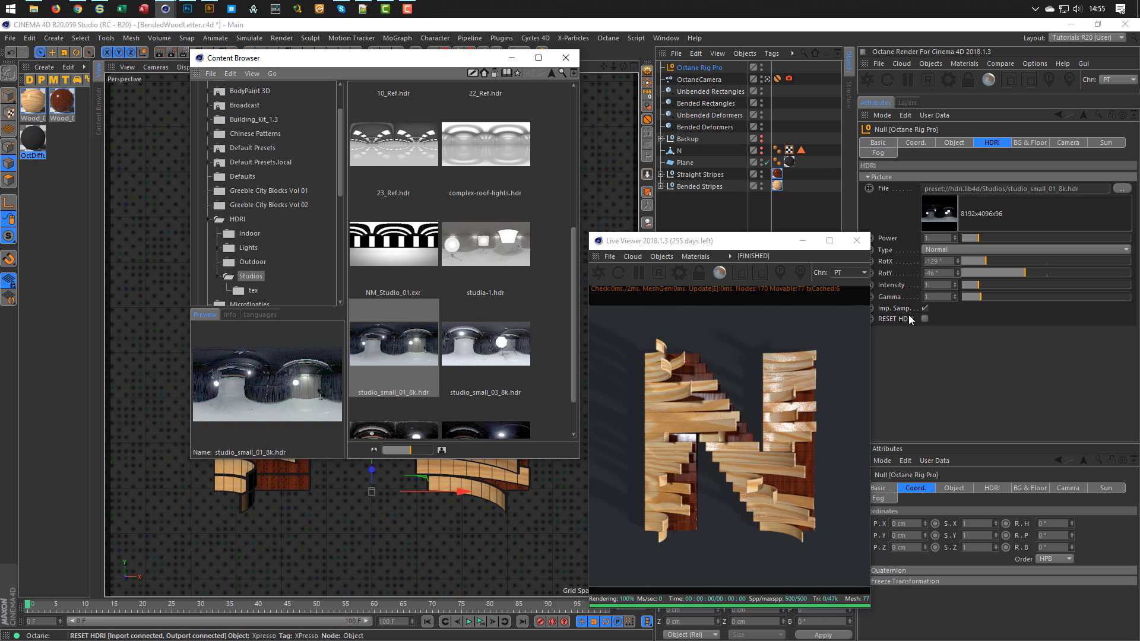
pyautogui.click(940, 274)
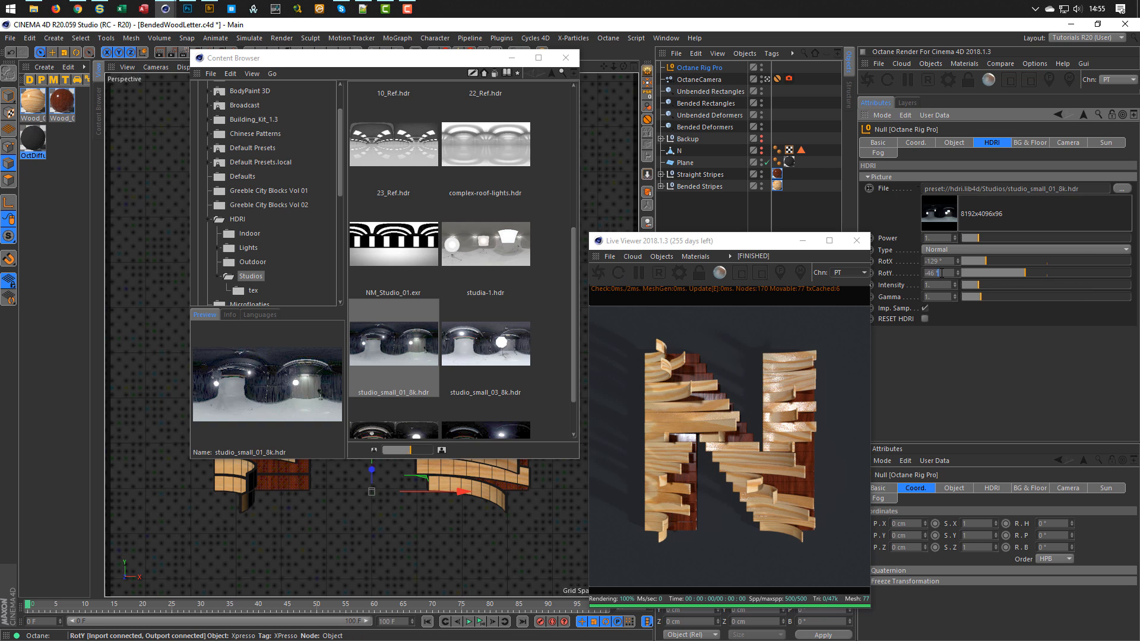
pyautogui.write('0')
pyautogui.press('Return')
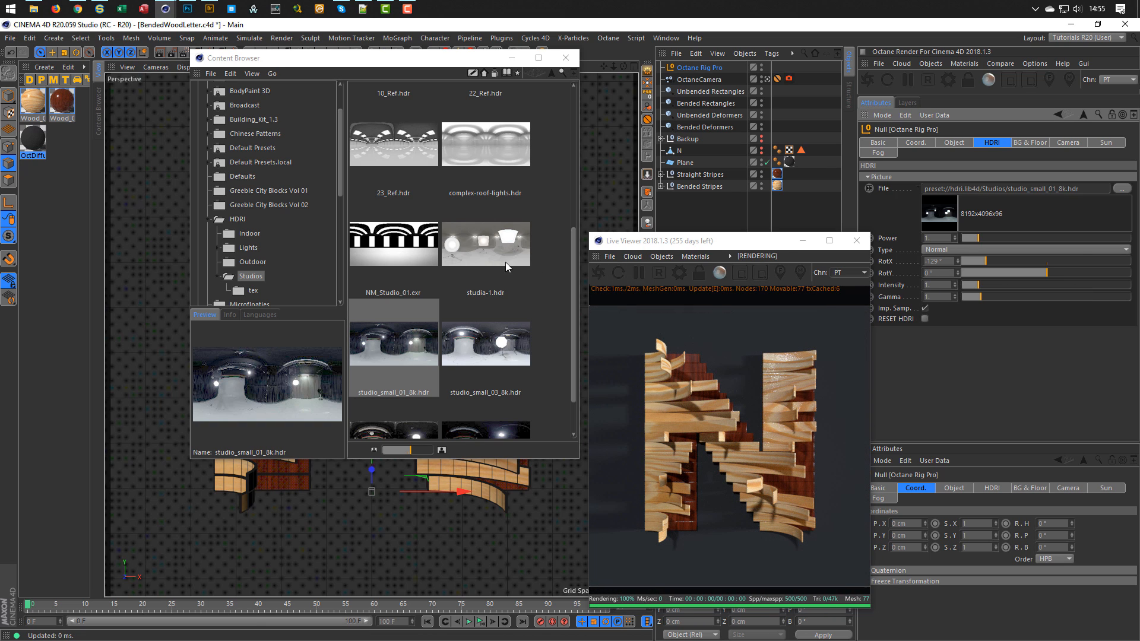
# Load 14-Hamarikyu_Bridge_B_3k.hdr from the Outdoor HDRIs, with RotX at about -10° and intensity at about 1.95.
pyautogui.click(252, 263)
pyautogui.moveTo(385, 235); pyautogui.dragTo(1041, 193)
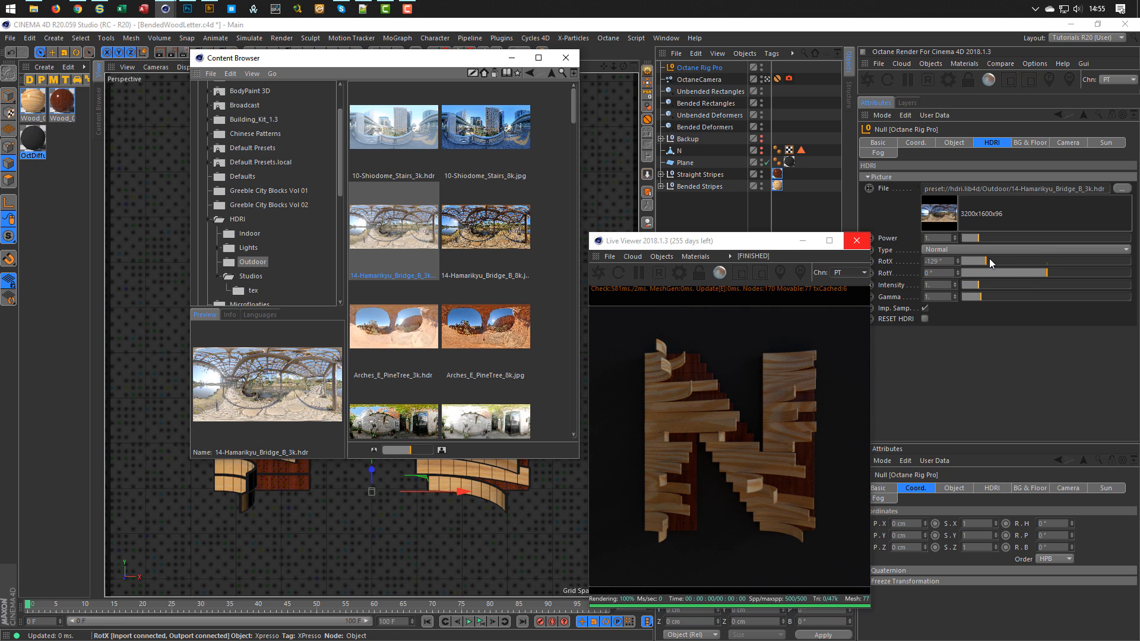
pyautogui.moveTo(989, 259); pyautogui.dragTo(1042, 262)
pyautogui.moveTo(982, 283); pyautogui.dragTo(995, 284)
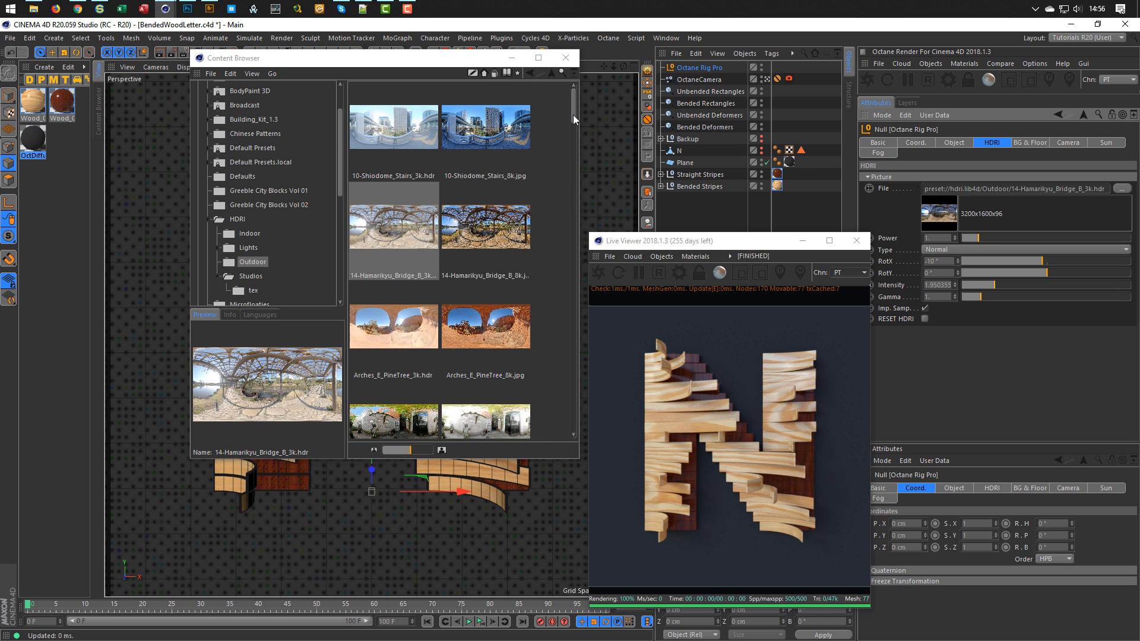
# Replace the HDRI picture with GravelPlaza_REF.hdr from the Outdoor HDRIs and slightly adjust its RotX rotation.
pyautogui.moveTo(572, 115); pyautogui.dragTo(561, 231)
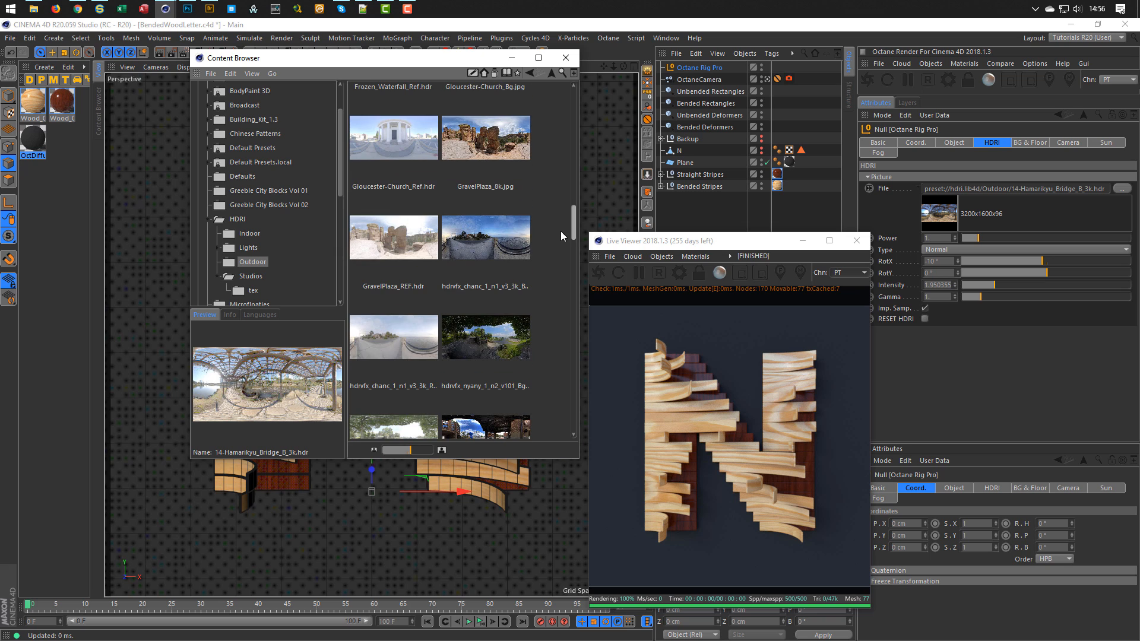
pyautogui.click(395, 250)
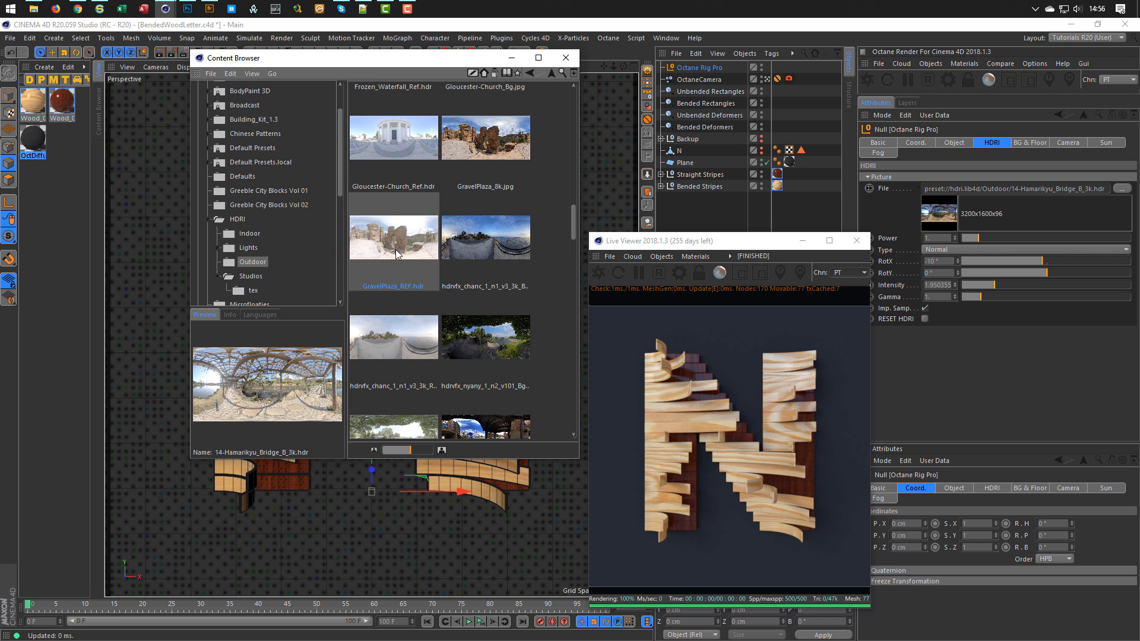
pyautogui.moveTo(385, 249); pyautogui.dragTo(1044, 196)
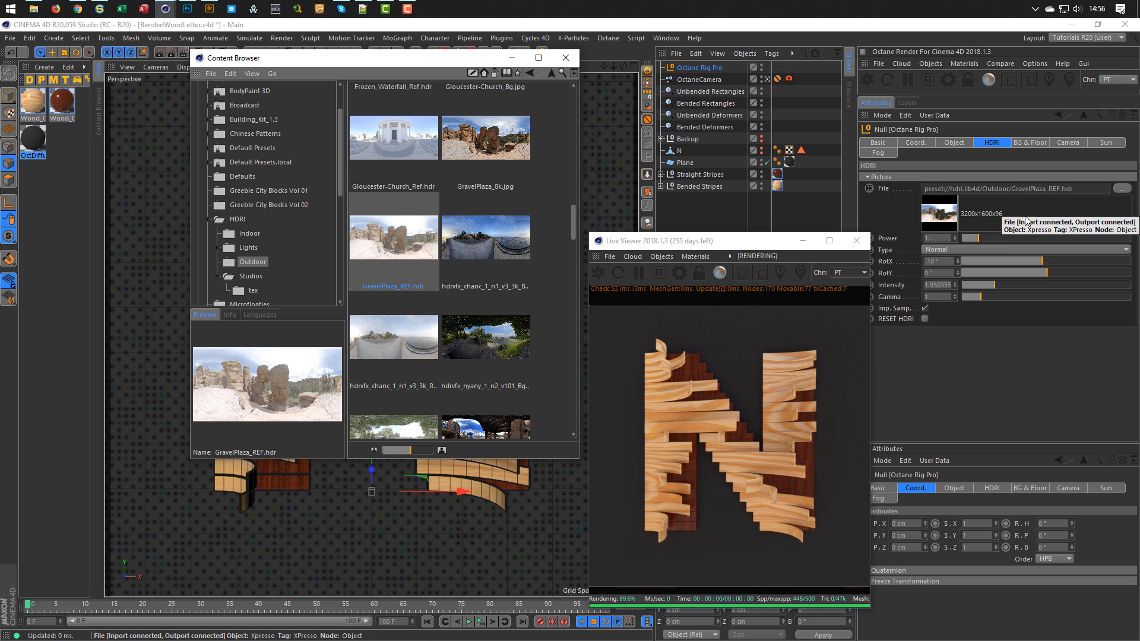
pyautogui.moveTo(1041, 259)
pyautogui.mouseDown()
pyautogui.moveTo(1085, 260)
pyautogui.moveTo(1043, 272)
pyautogui.moveTo(1015, 261)
pyautogui.moveTo(1039, 261)
pyautogui.mouseUp()
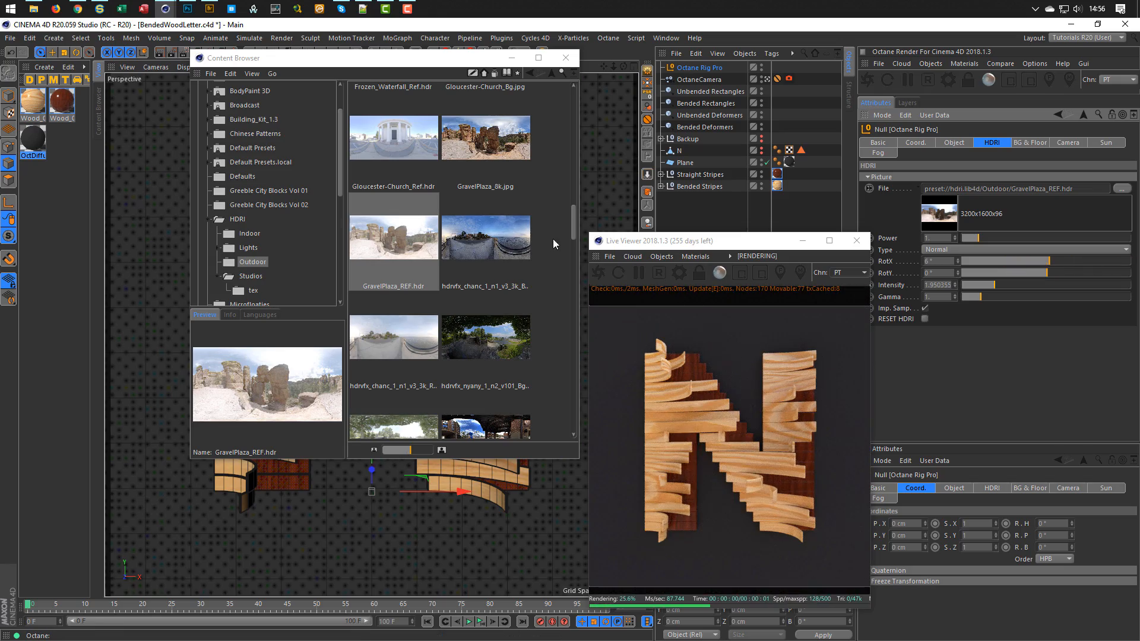
# Try MIT-01_Ref.hdr from the Outdoor HDRIs as the HDRI picture, with RotX at about -24°.
pyautogui.click(574, 223)
pyautogui.moveTo(574, 223); pyautogui.dragTo(563, 322)
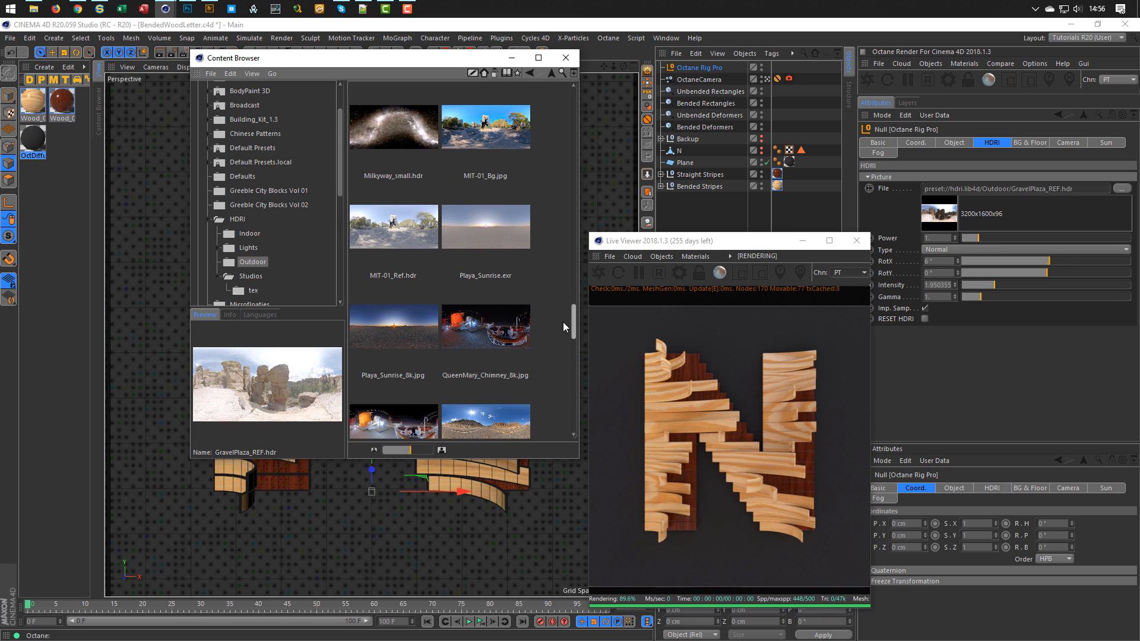
pyautogui.moveTo(401, 239); pyautogui.dragTo(1047, 201)
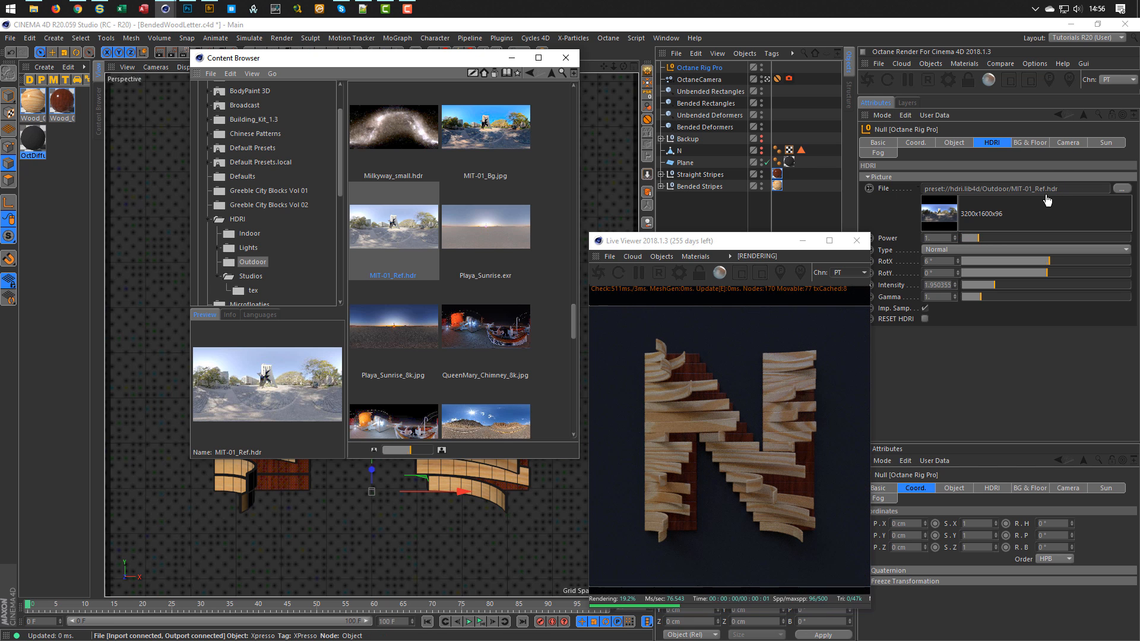
pyautogui.moveTo(1048, 261)
pyautogui.mouseDown()
pyautogui.moveTo(988, 261)
pyautogui.moveTo(1082, 260)
pyautogui.moveTo(1035, 261)
pyautogui.mouseUp()
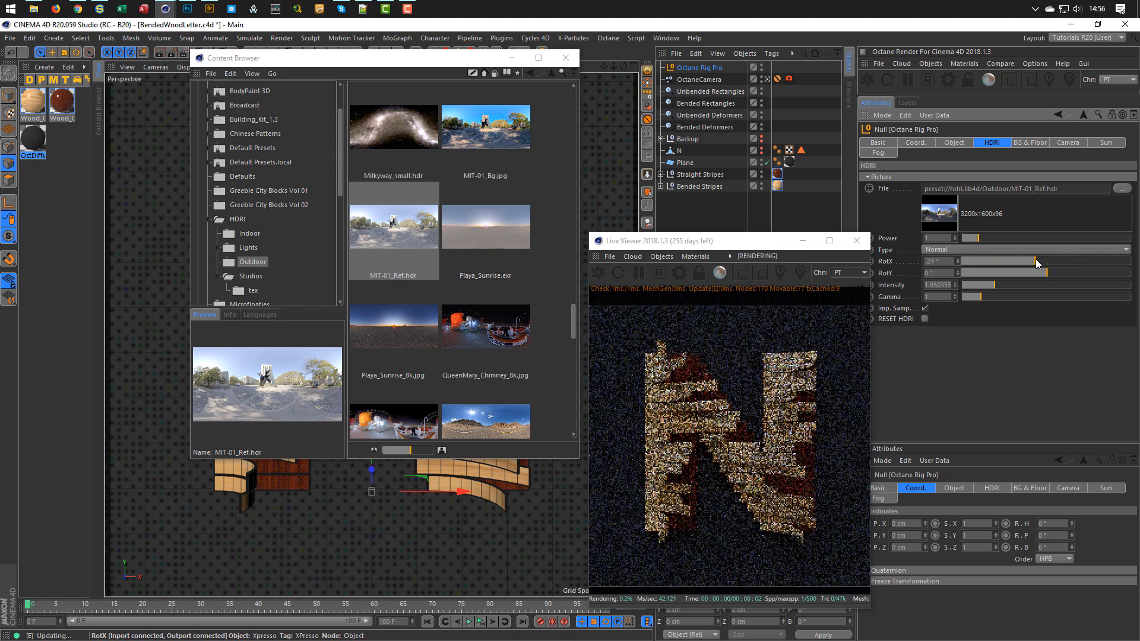
# Try Ridgecrest_Road_Ref.hdr from the Outdoor HDRIs as the HDRI picture, rotated to a RotX of about -78°.
pyautogui.moveTo(574, 322); pyautogui.dragTo(578, 344)
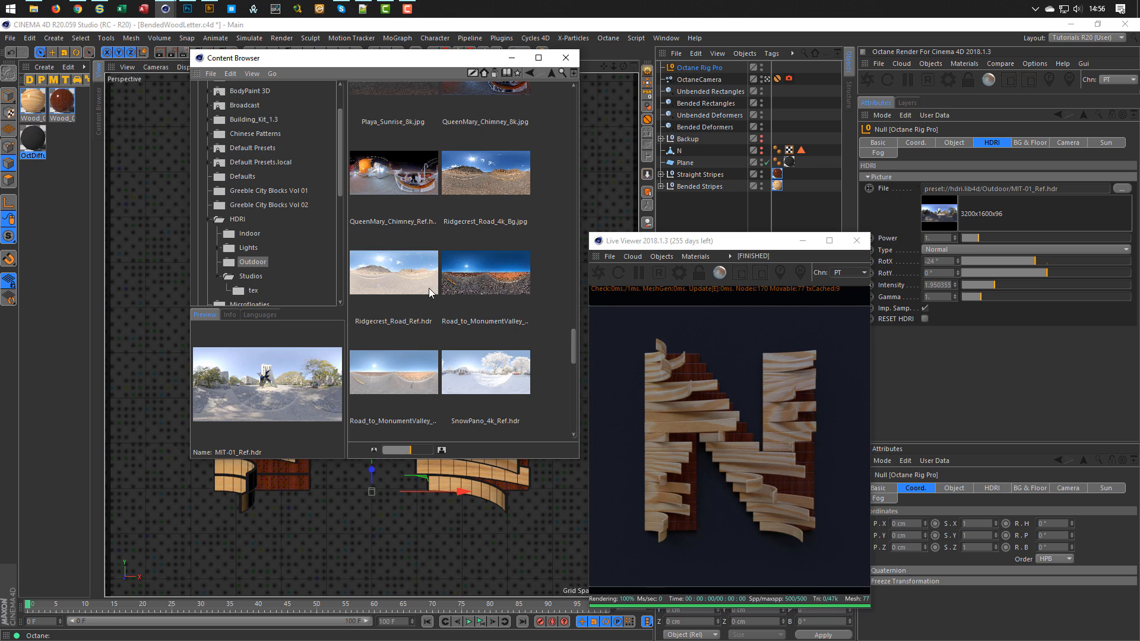
pyautogui.moveTo(429, 287); pyautogui.dragTo(1027, 195)
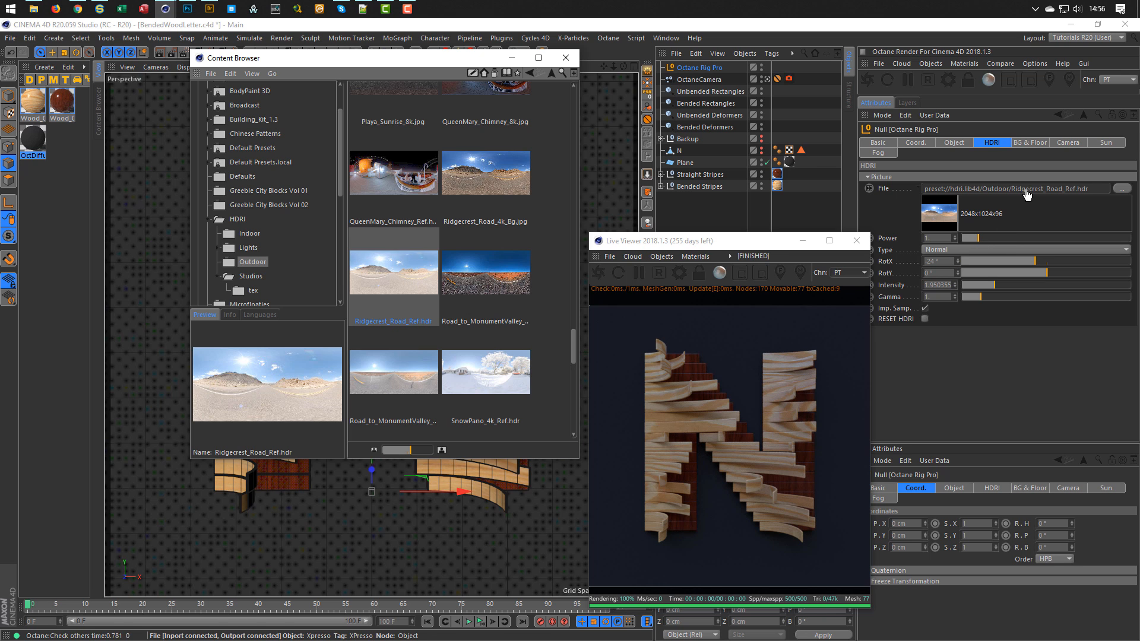
pyautogui.moveTo(1035, 259); pyautogui.dragTo(997, 259)
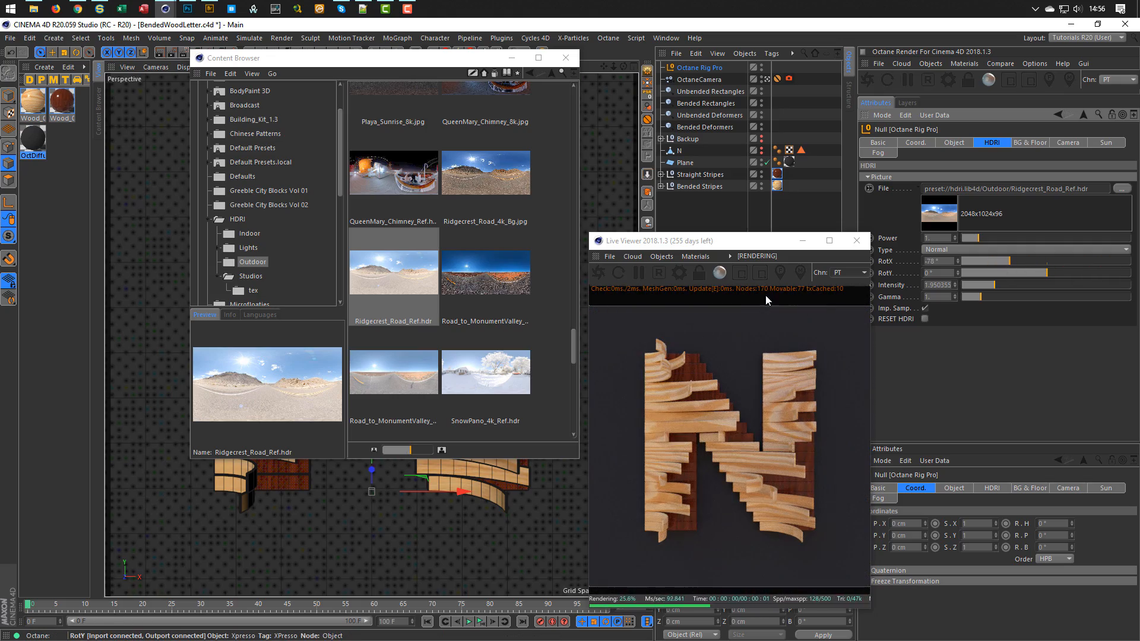
# Try Chelsea_Stairs_3k.hdr from the Indoor HDRIs as the HDRI picture, with RotX at about 78°.
pyautogui.moveTo(575, 341); pyautogui.dragTo(573, 361)
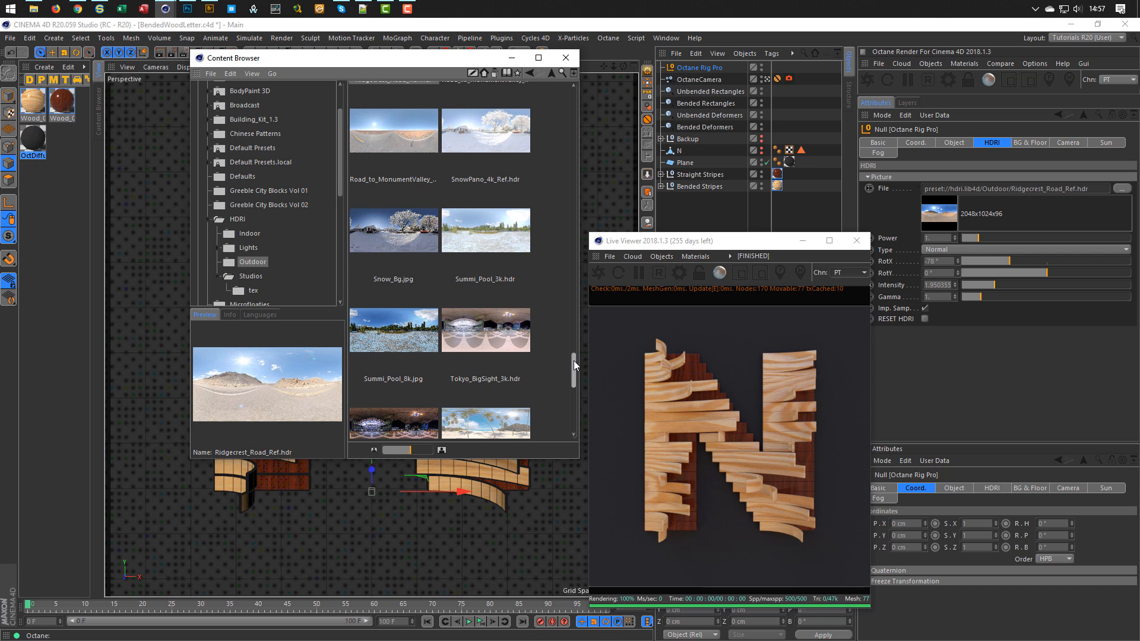
pyautogui.moveTo(574, 361); pyautogui.dragTo(561, 394)
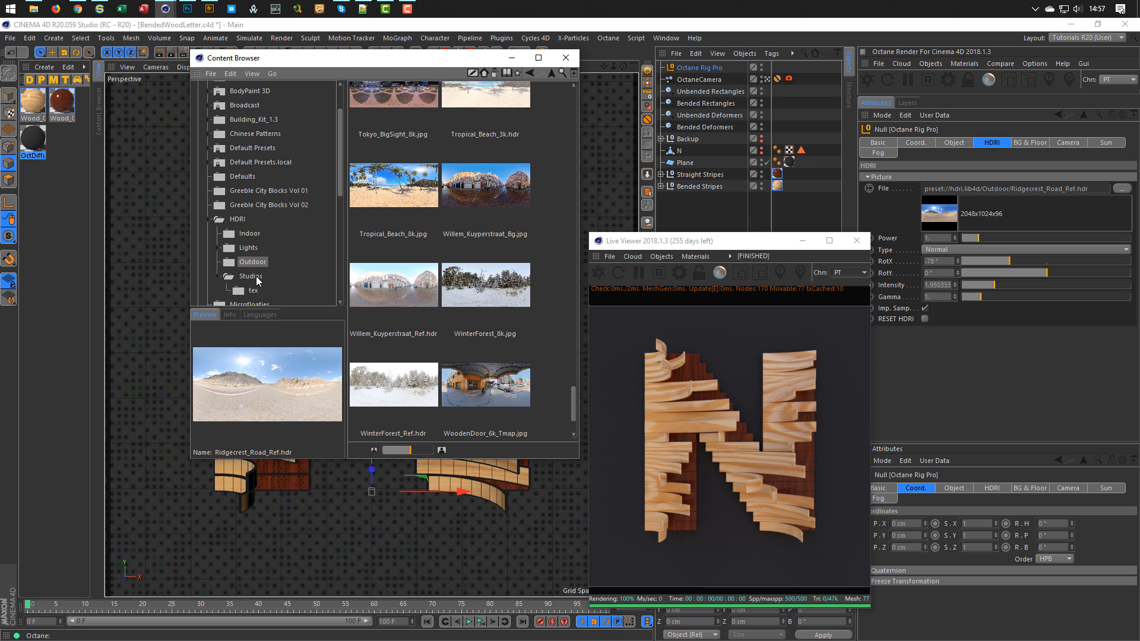
pyautogui.click(248, 233)
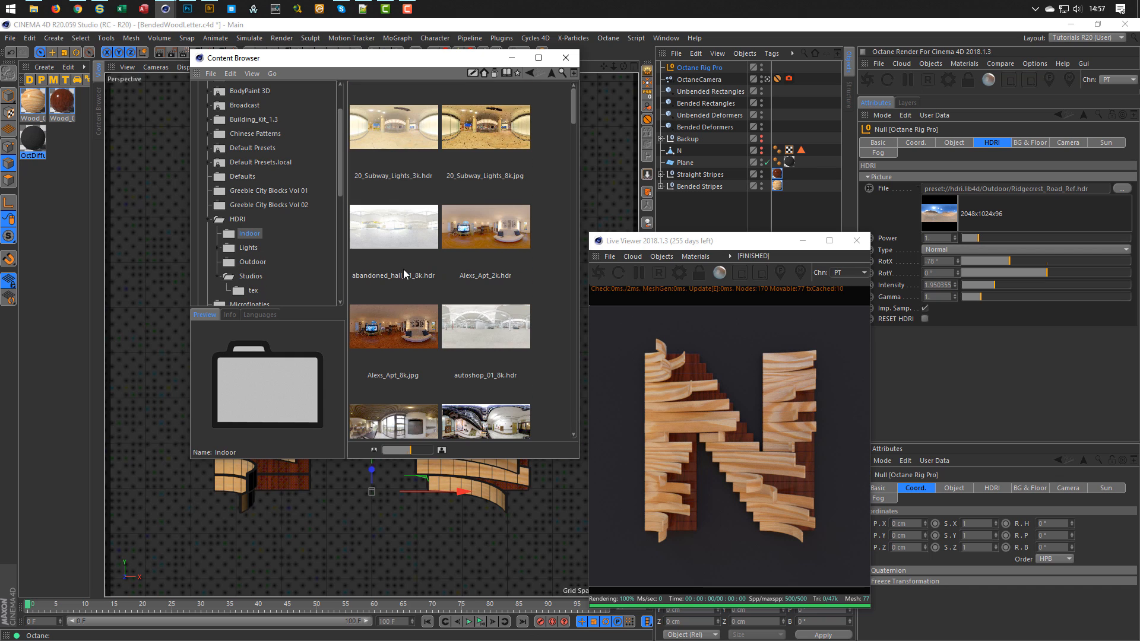
pyautogui.moveTo(575, 111); pyautogui.dragTo(578, 123)
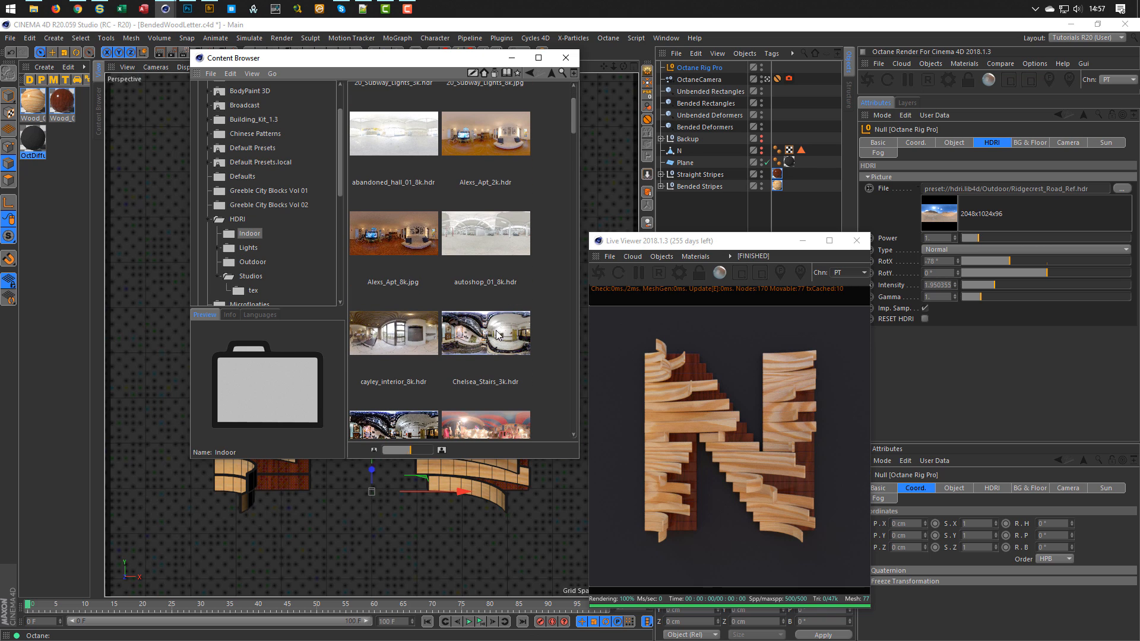
pyautogui.click(478, 336)
pyautogui.moveTo(794, 325); pyautogui.dragTo(1030, 193)
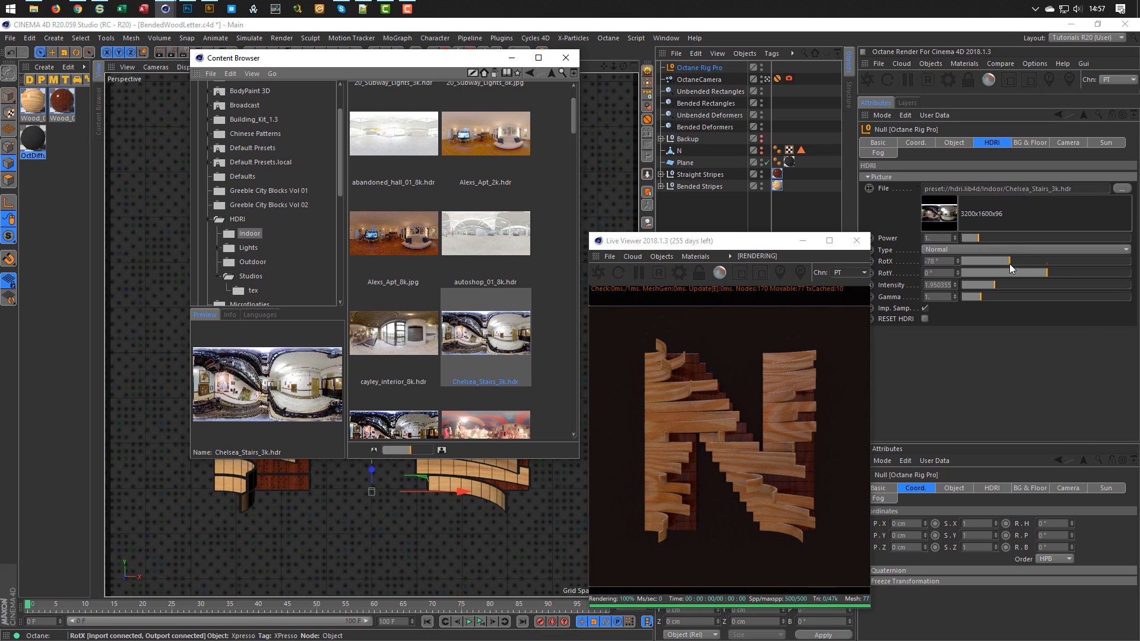
pyautogui.moveTo(1009, 260); pyautogui.dragTo(1085, 260)
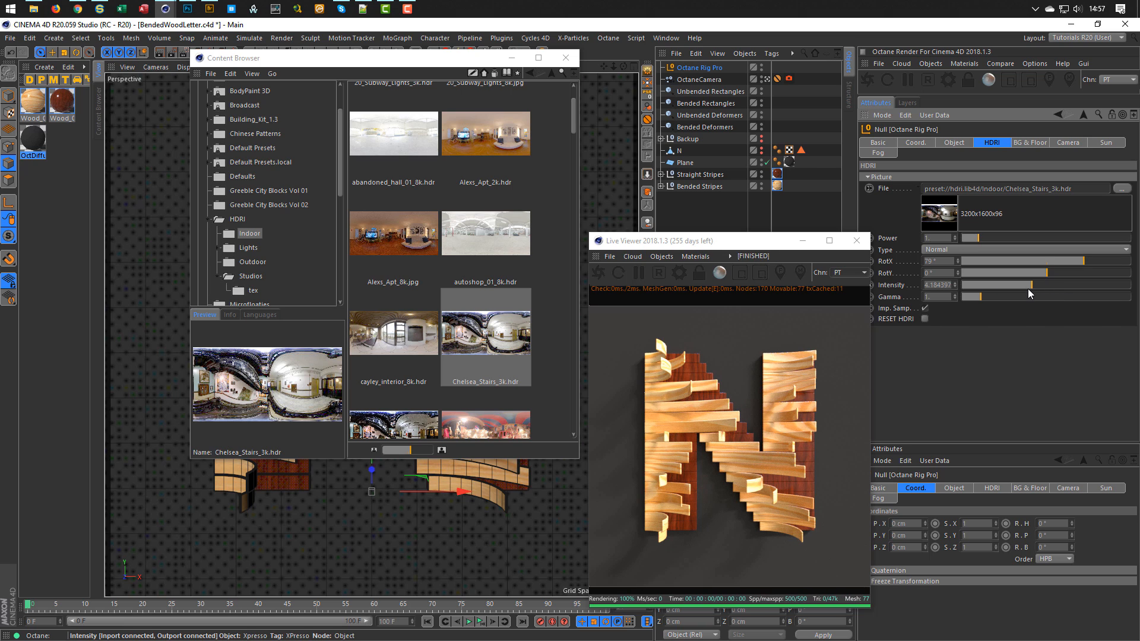
# Lower the HDRI intensity to about 2.45 and turn its RotX to about 36°.
pyautogui.click(1028, 286)
pyautogui.moveTo(1029, 288); pyautogui.dragTo(1002, 287)
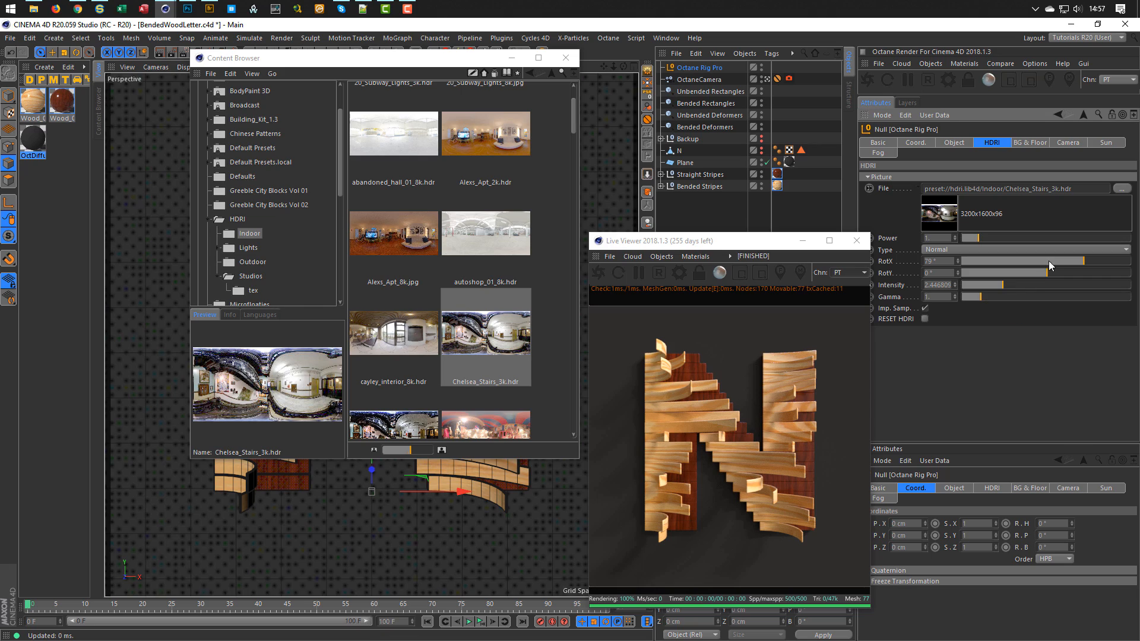
pyautogui.moveTo(1084, 263)
pyautogui.mouseDown()
pyautogui.moveTo(1104, 264)
pyautogui.moveTo(1062, 259)
pyautogui.mouseUp()
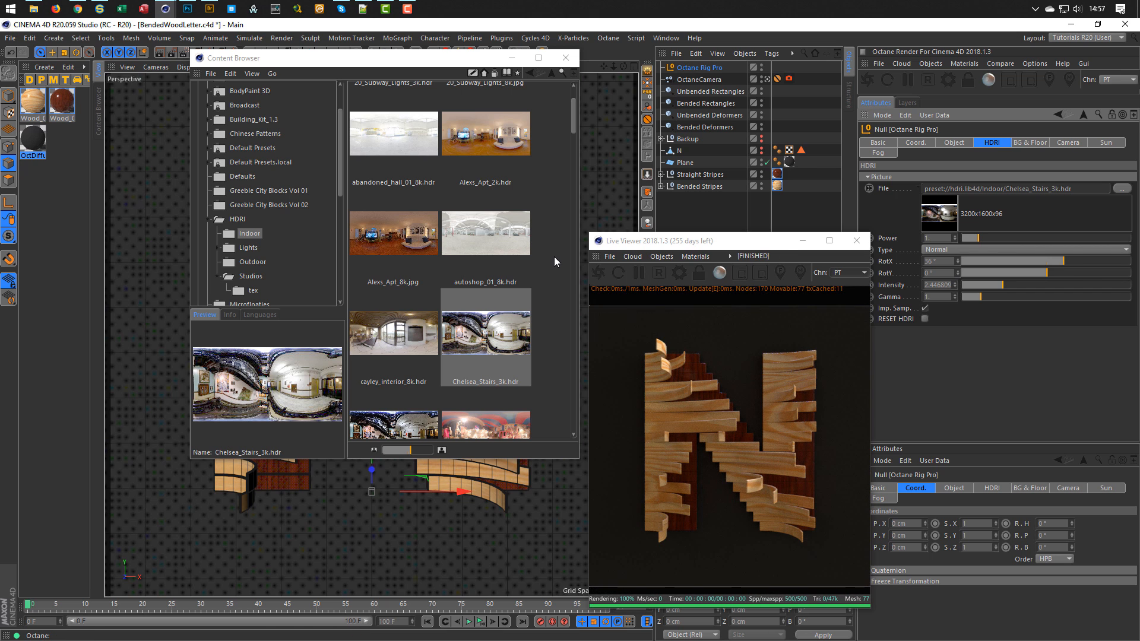
# Load NatureLabFront_IBL_Ref.hdr from the Indoor HDRIs, rotate it to a RotX of about 77°, and close the Content Browser.
pyautogui.moveTo(572, 119); pyautogui.dragTo(551, 264)
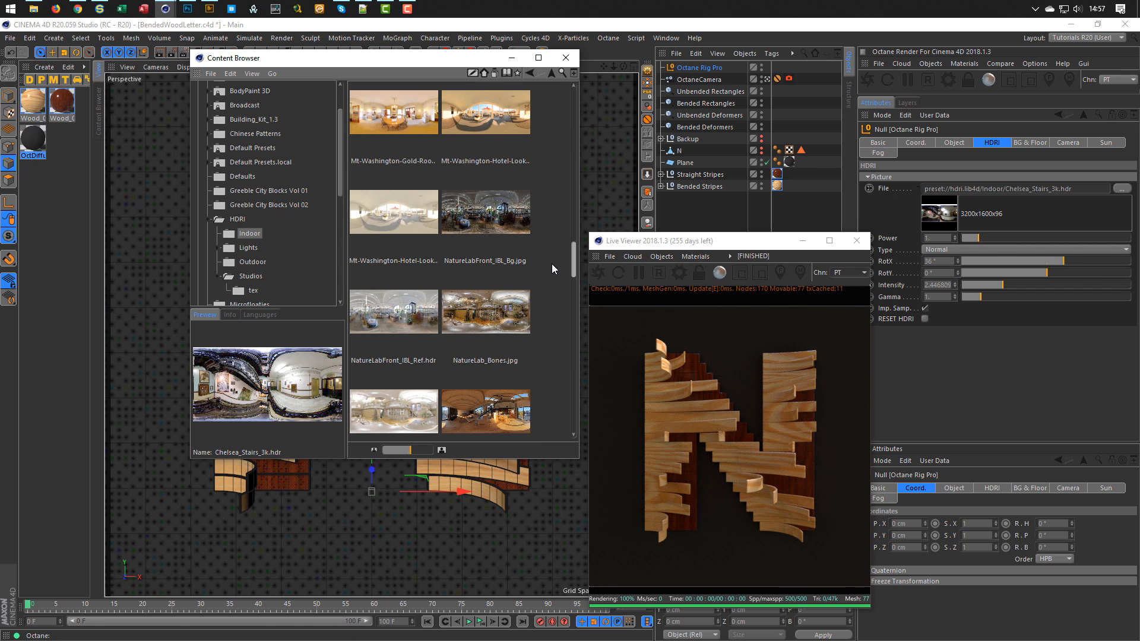
pyautogui.click(392, 313)
pyautogui.moveTo(392, 315); pyautogui.dragTo(1029, 190)
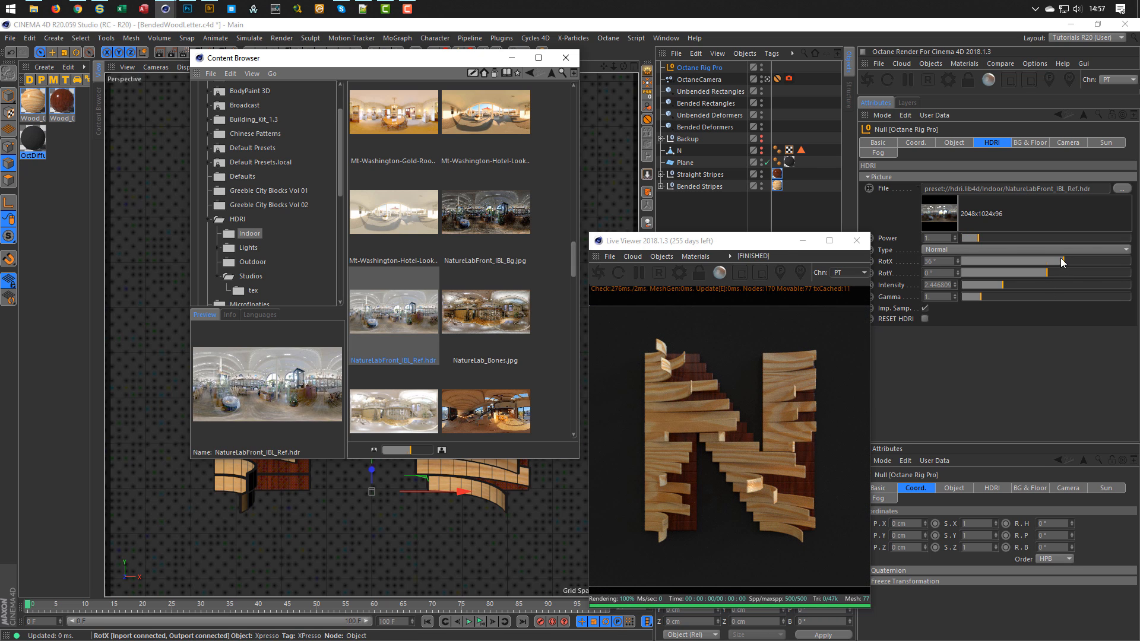
pyautogui.moveTo(1064, 262); pyautogui.dragTo(1083, 263)
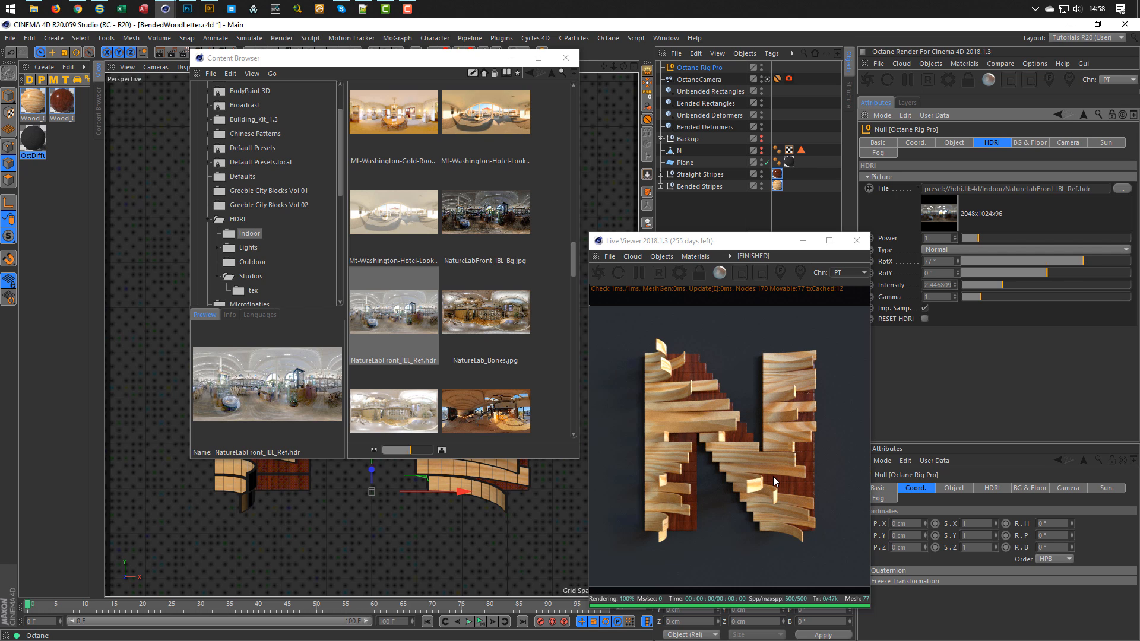
pyautogui.click(566, 58)
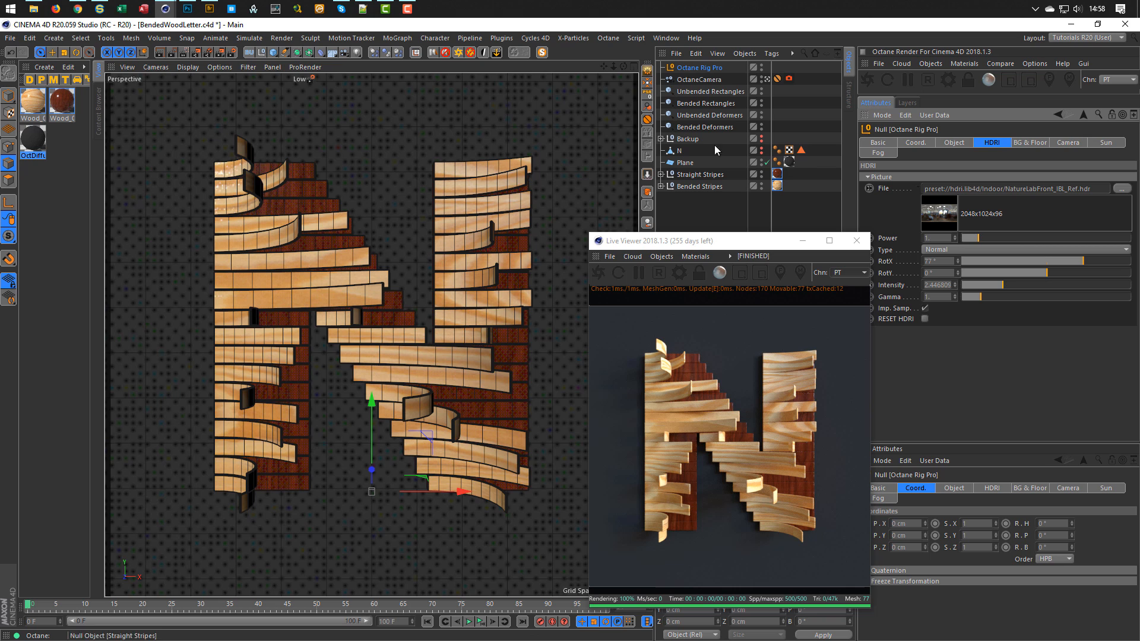
# Restore the Bended Deformers selection, try bend angles of about -71° and -101°, and set the angle back to -90°.
pyautogui.click(705, 105)
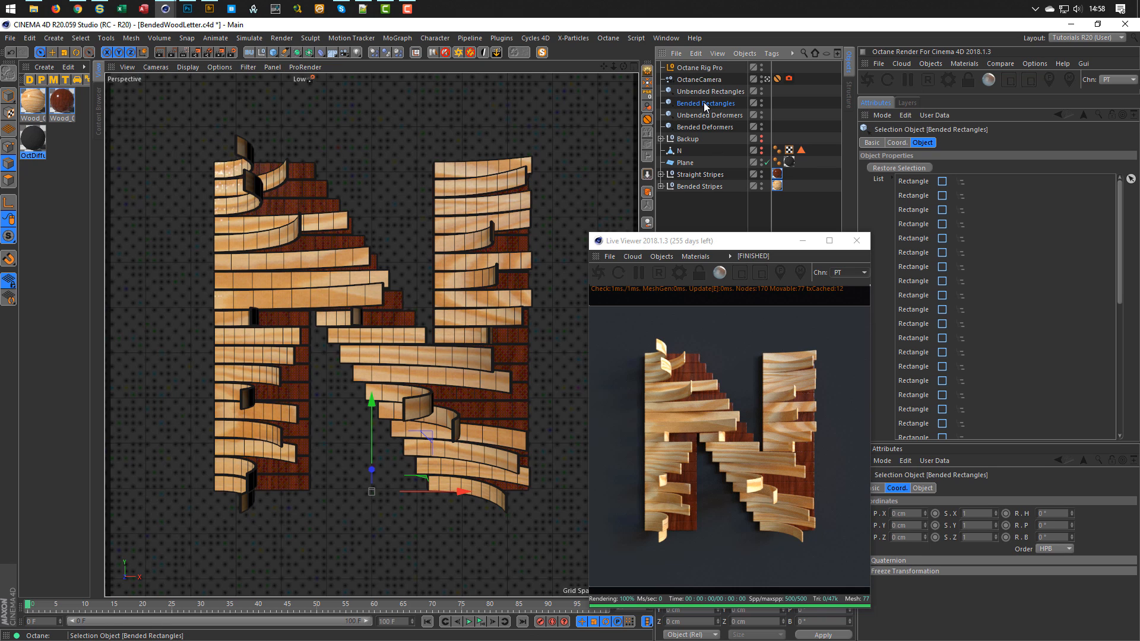
pyautogui.click(708, 129)
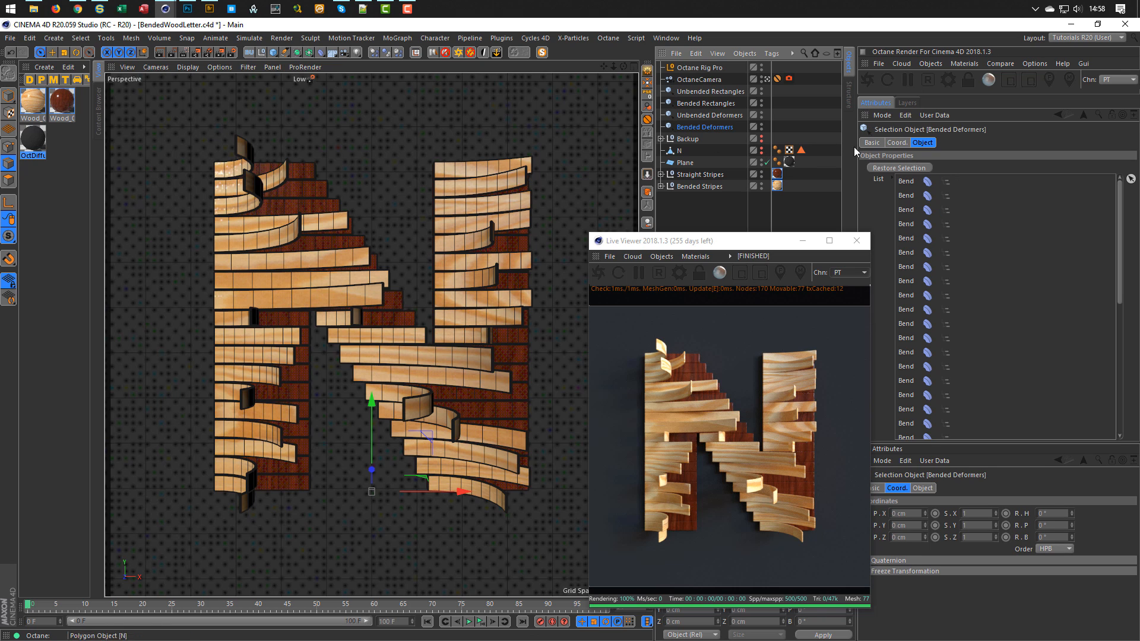
pyautogui.click(896, 168)
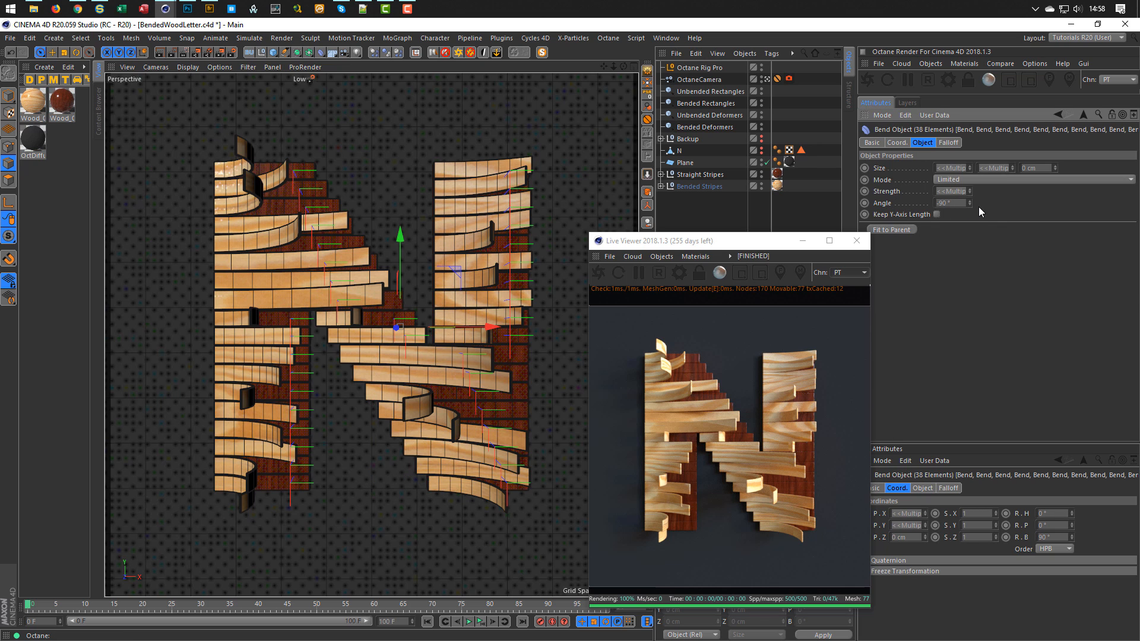
pyautogui.moveTo(970, 203); pyautogui.dragTo(969, 184)
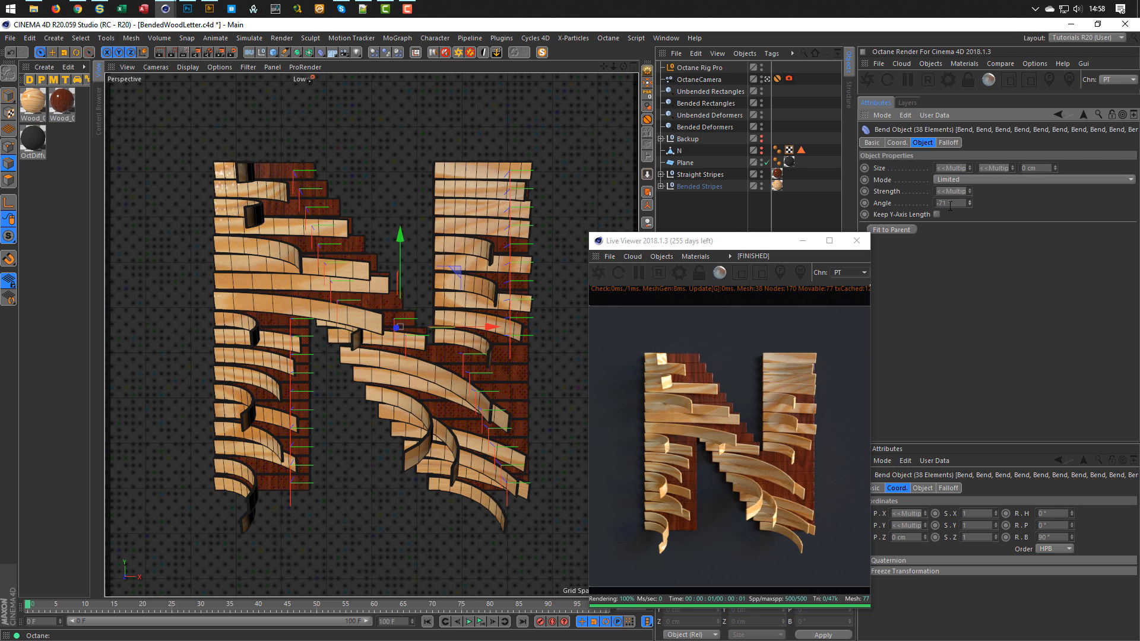
pyautogui.moveTo(970, 204); pyautogui.dragTo(970, 215)
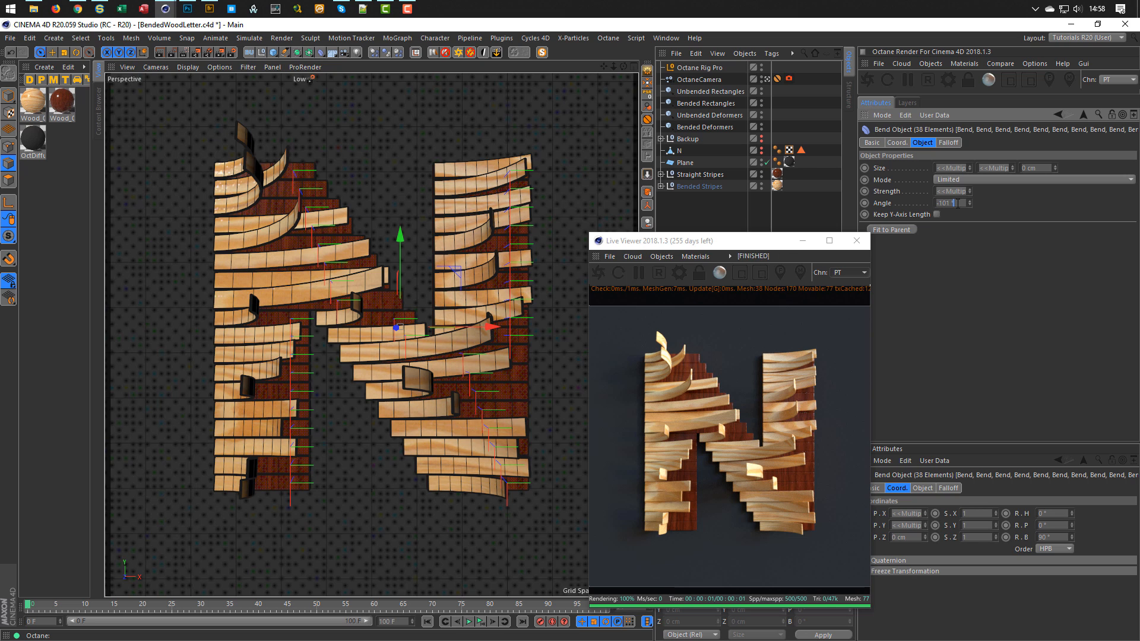
pyautogui.write('-90')
pyautogui.press('Return')
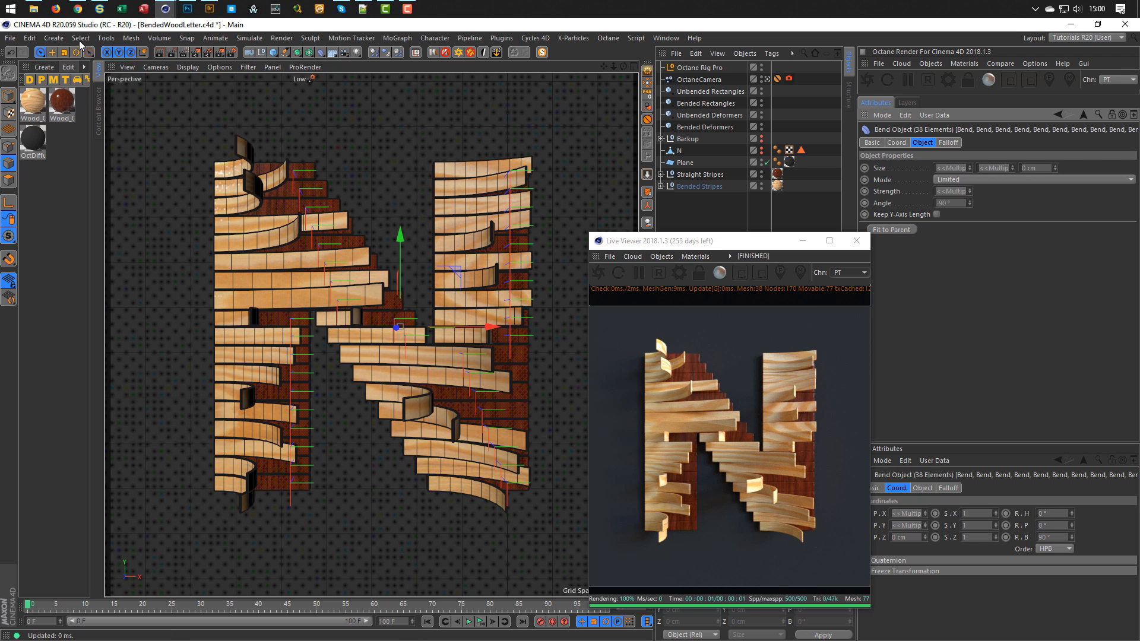
# Switch to the web browser and open the Nikomedia page on Facebook.
pyautogui.click(78, 9)
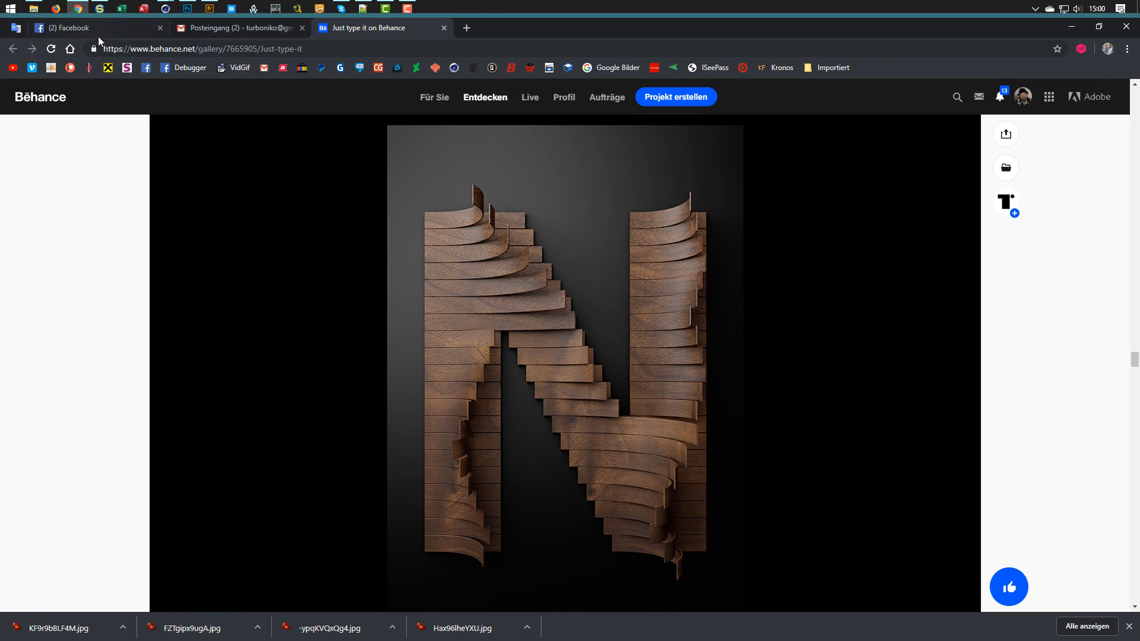
pyautogui.click(115, 30)
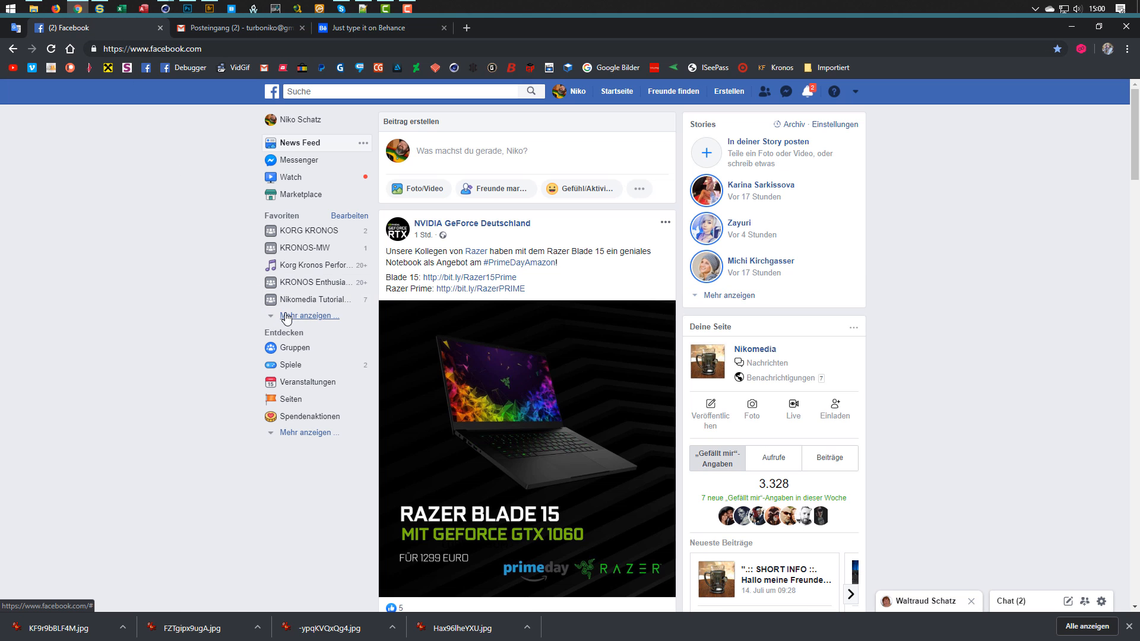
pyautogui.click(291, 315)
pyautogui.click(300, 317)
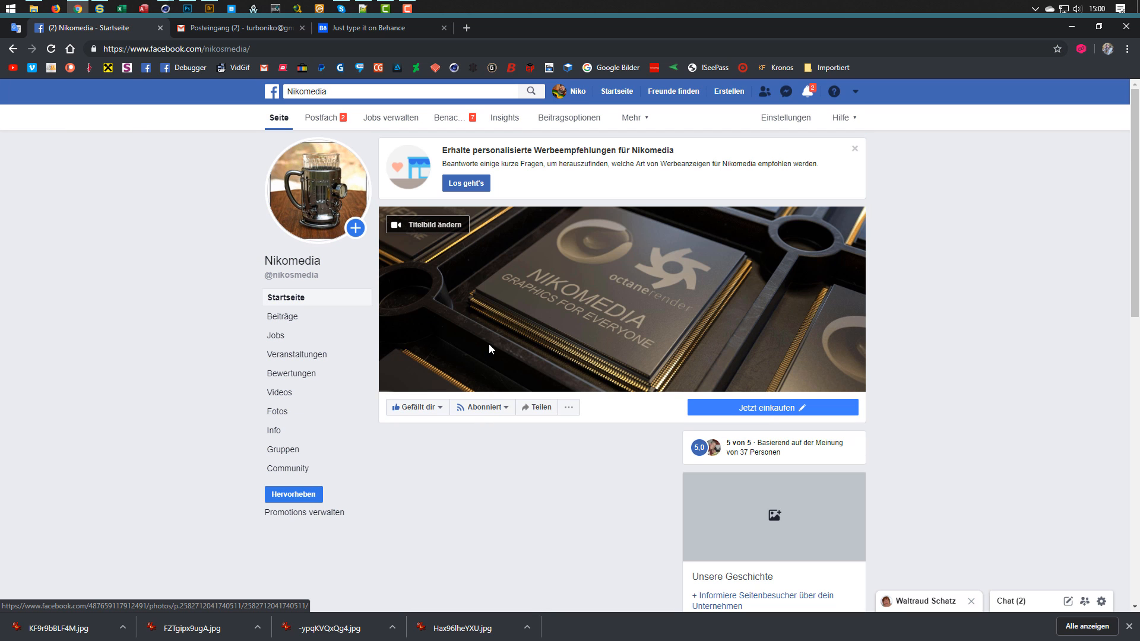
# Look through the Nikomedia page's posts, view the renders in the VST plugin post, and close the photo viewer.
pyautogui.scroll(-3, 489, 343)
pyautogui.scroll(-5, 485, 339)
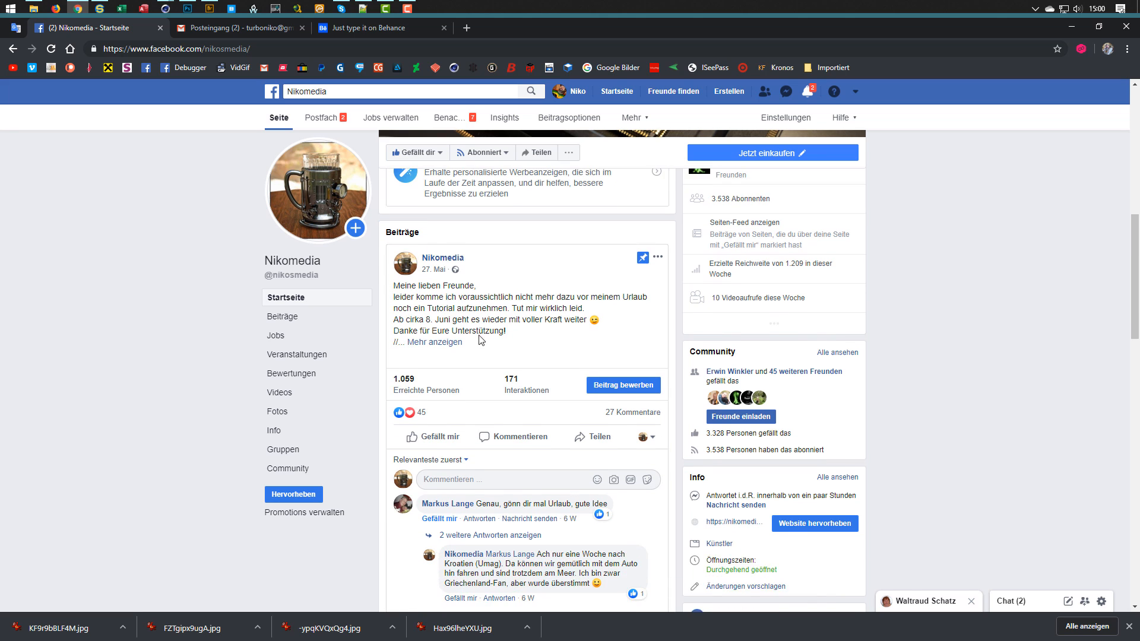
pyautogui.scroll(-10, 484, 343)
pyautogui.scroll(-10, 470, 324)
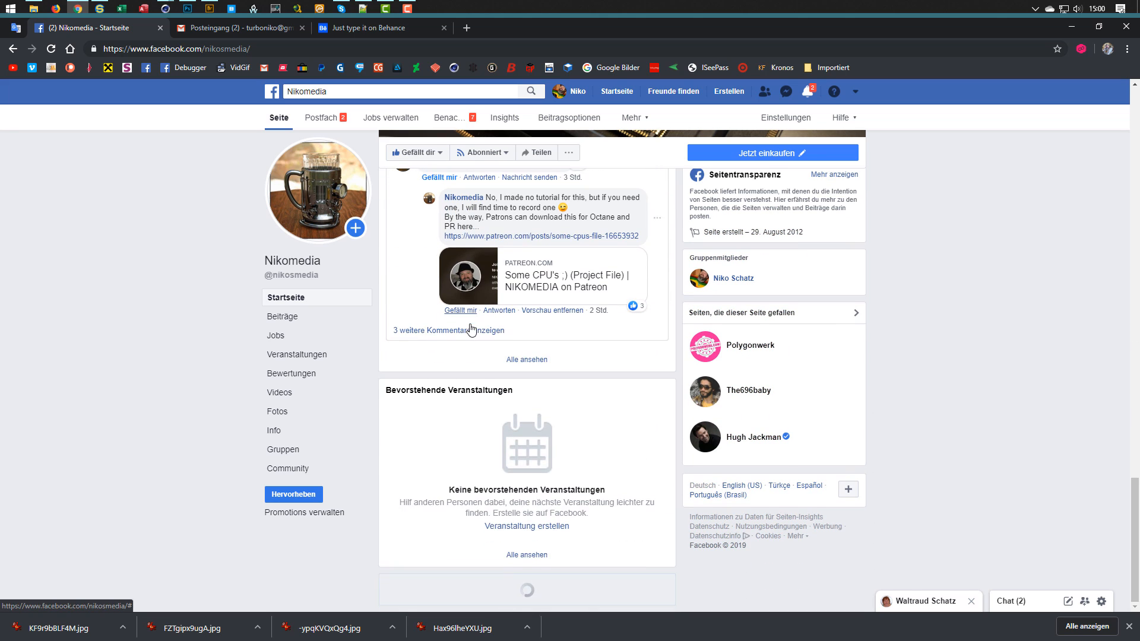
pyautogui.scroll(-5, 468, 326)
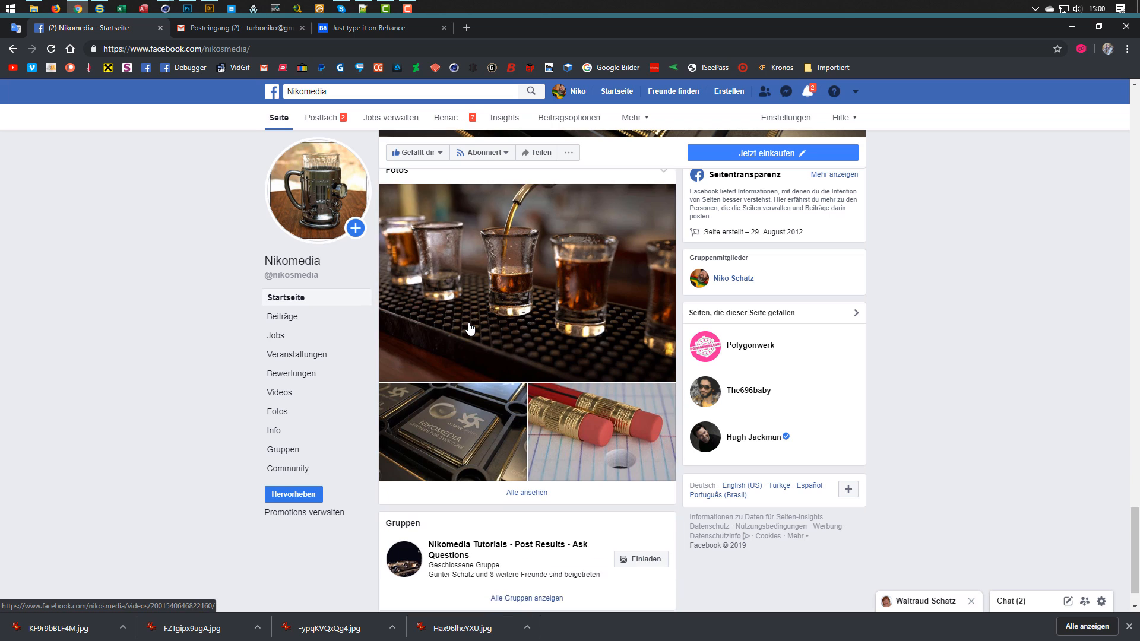
pyautogui.scroll(-15, 467, 324)
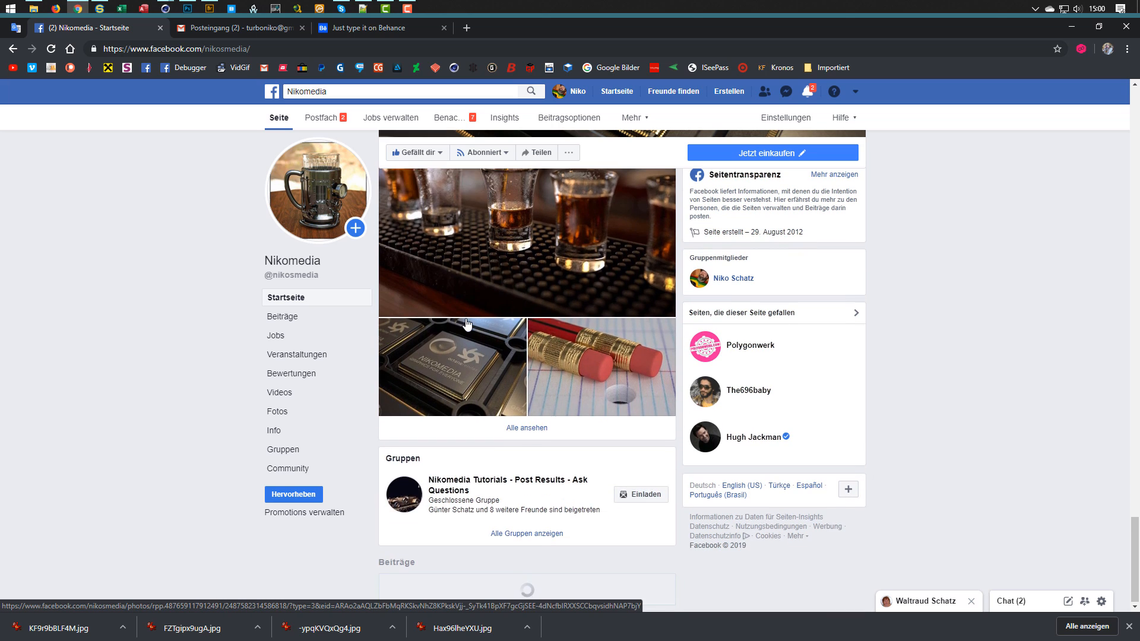
pyautogui.scroll(-10, 466, 323)
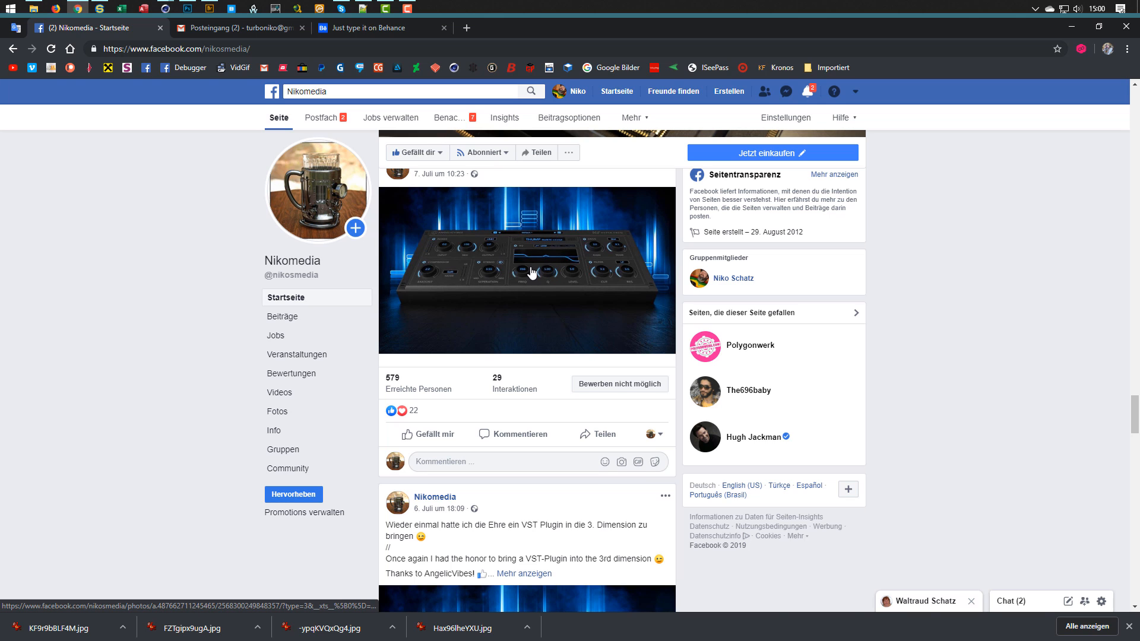
pyautogui.scroll(-5, 522, 262)
pyautogui.scroll(-2, 519, 277)
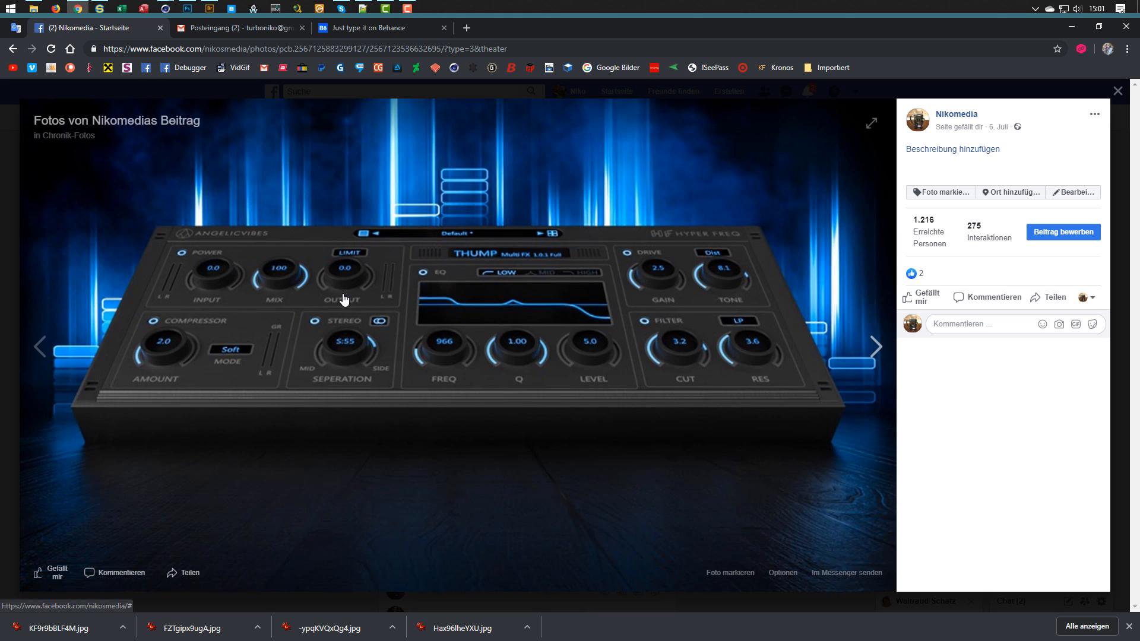
pyautogui.click(877, 346)
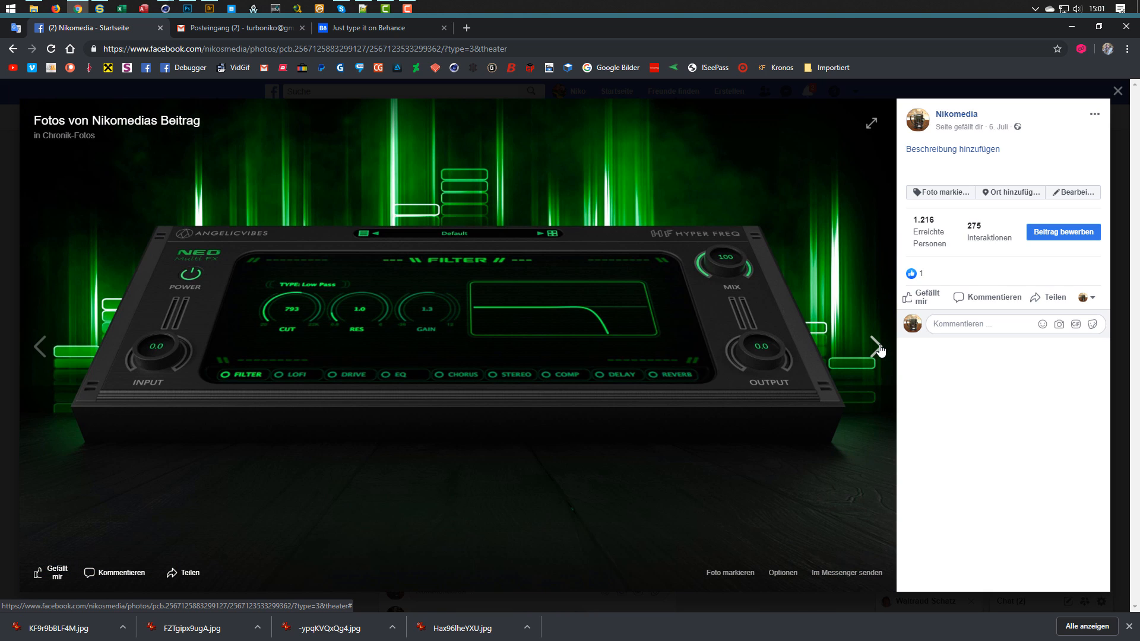
pyautogui.click(1111, 251)
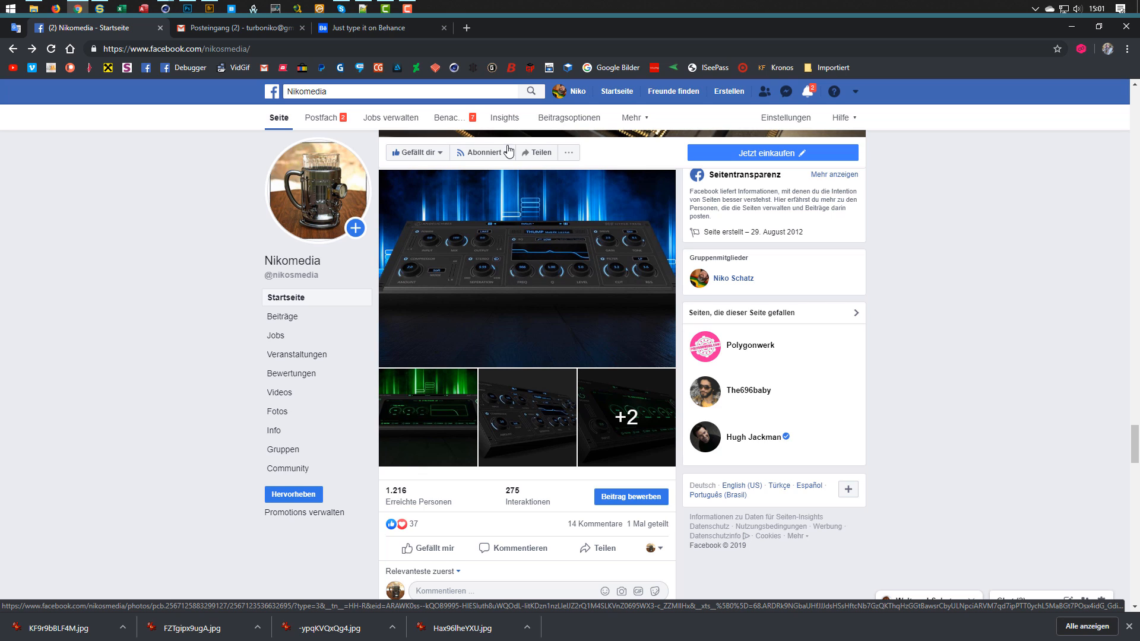
# Look through the wooden letter renders in the Just type it project on Behance, and return to Cinema 4D.
pyautogui.click(373, 29)
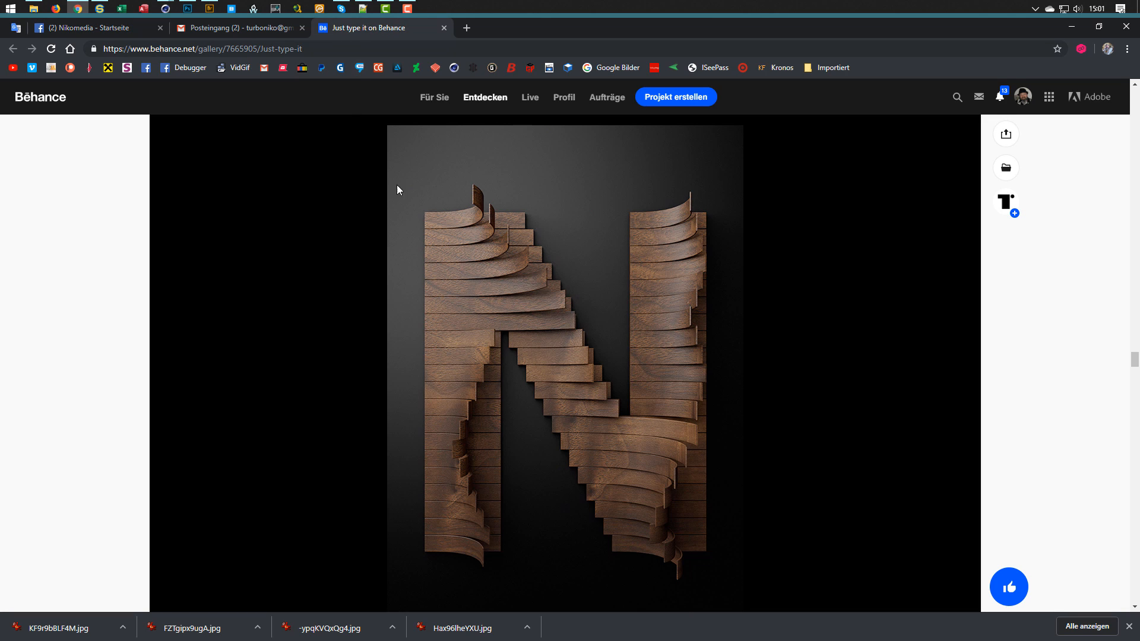
pyautogui.moveTo(1134, 359); pyautogui.dragTo(1134, 95)
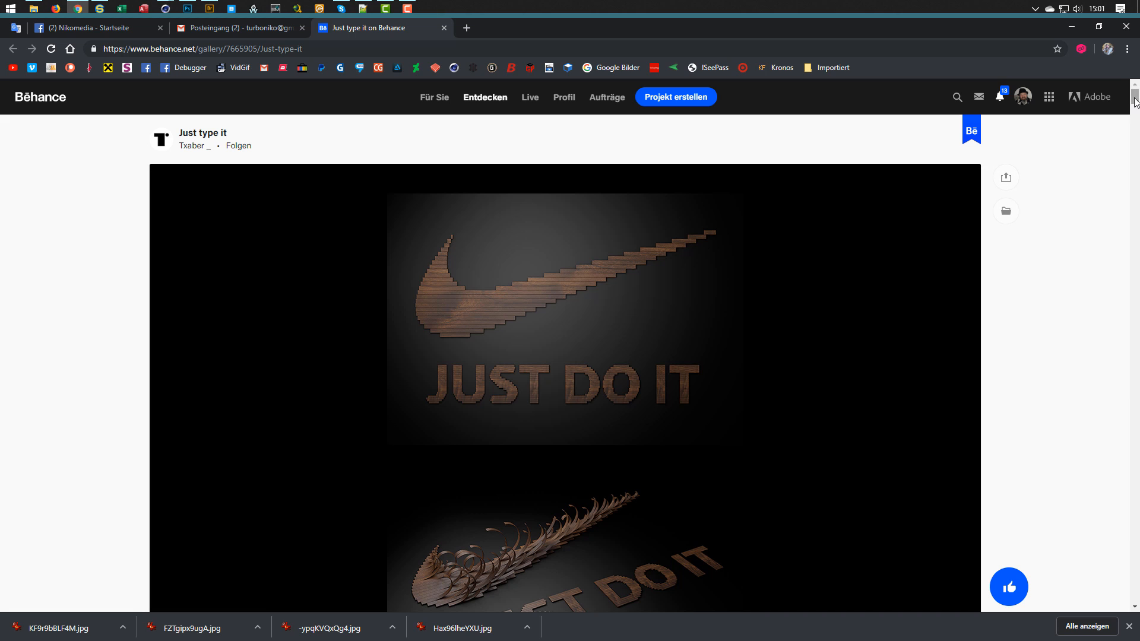
pyautogui.moveTo(1131, 104); pyautogui.dragTo(1126, 178)
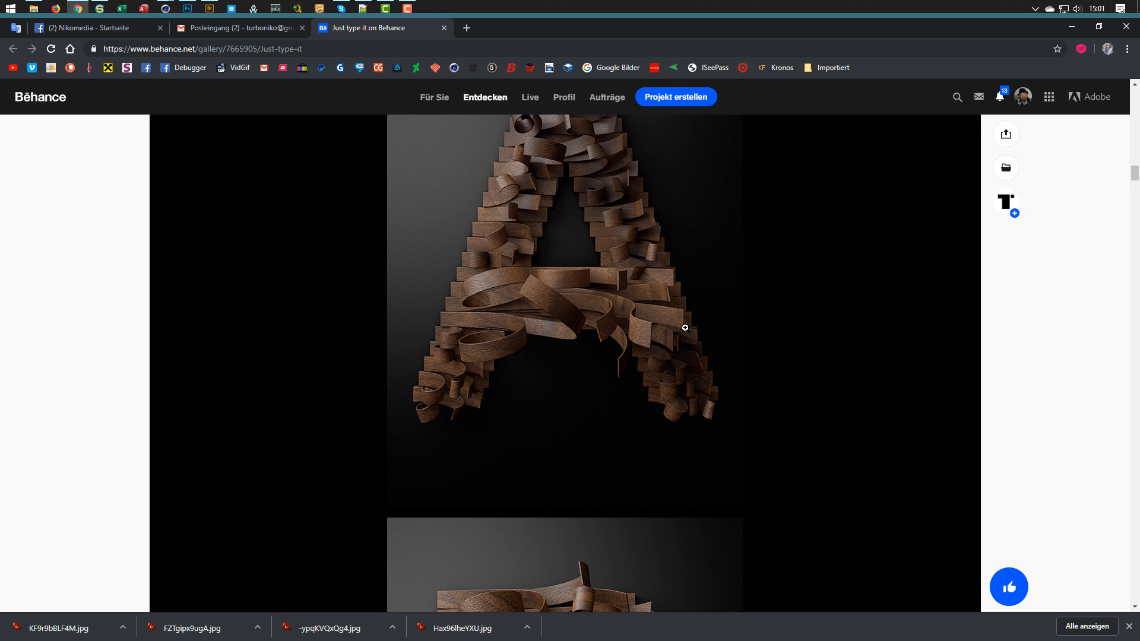
pyautogui.moveTo(1130, 177); pyautogui.dragTo(1129, 405)
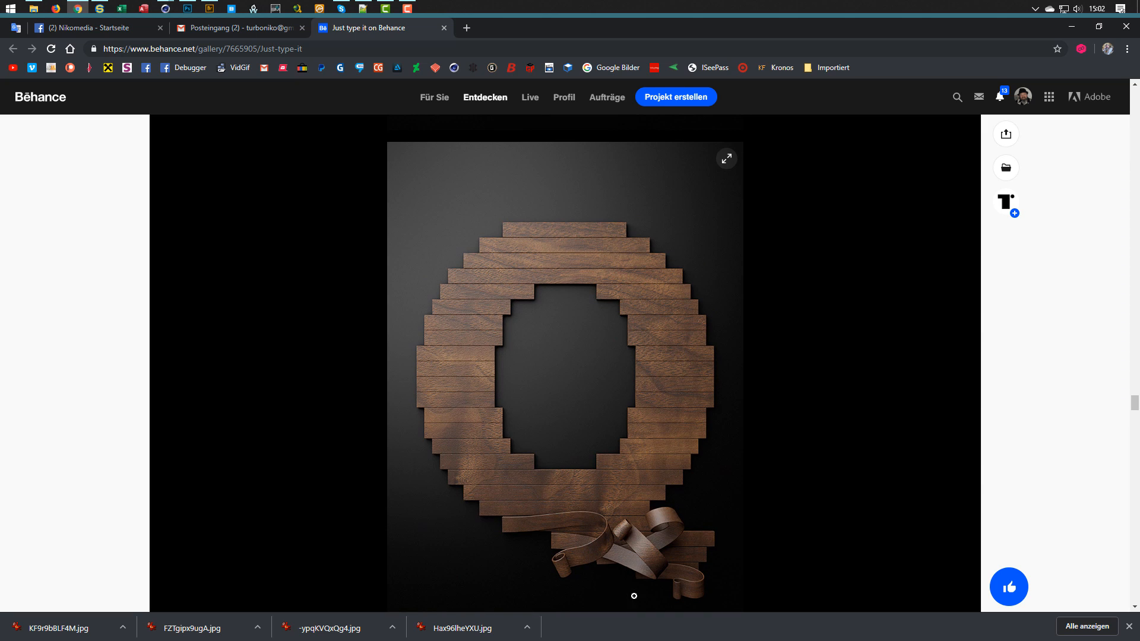
pyautogui.scroll(-2, 645, 556)
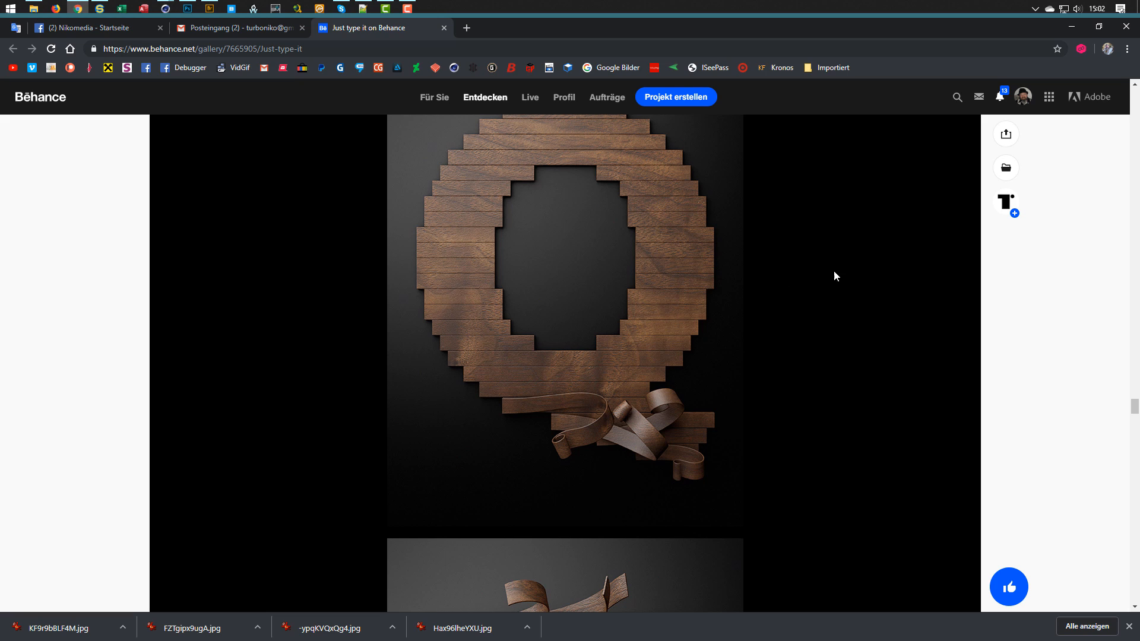
pyautogui.click(1072, 27)
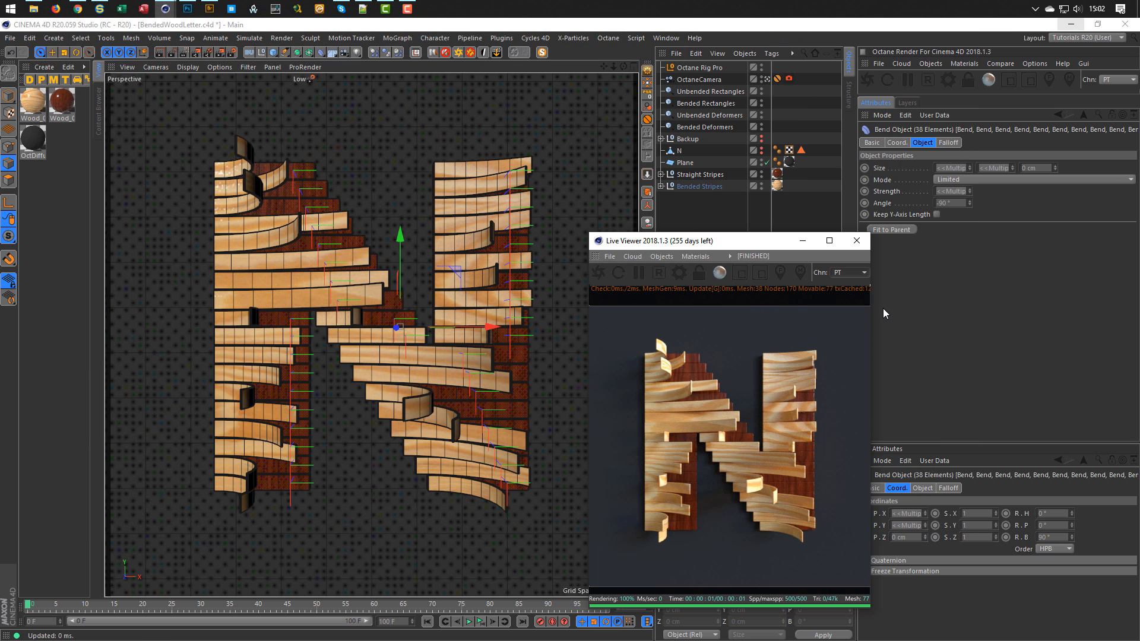